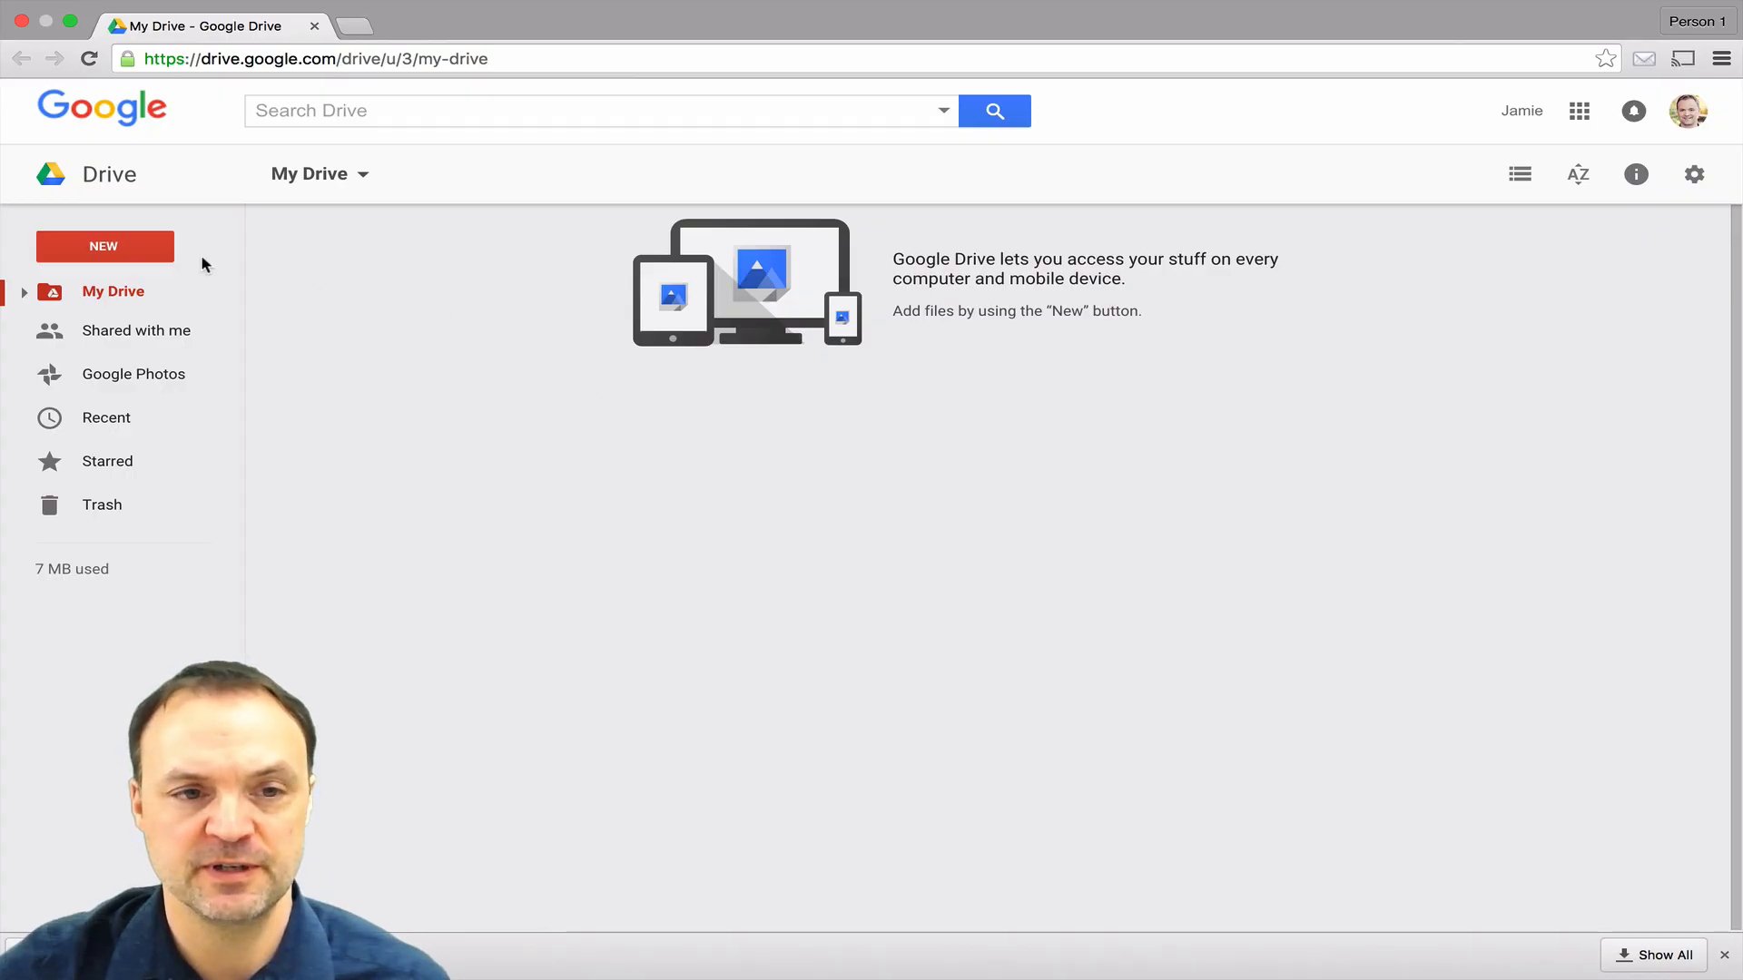
{"action": "left_click", "coordinate": [144, 248]}
{"action": "mouse_move", "coordinate": [128, 558]}
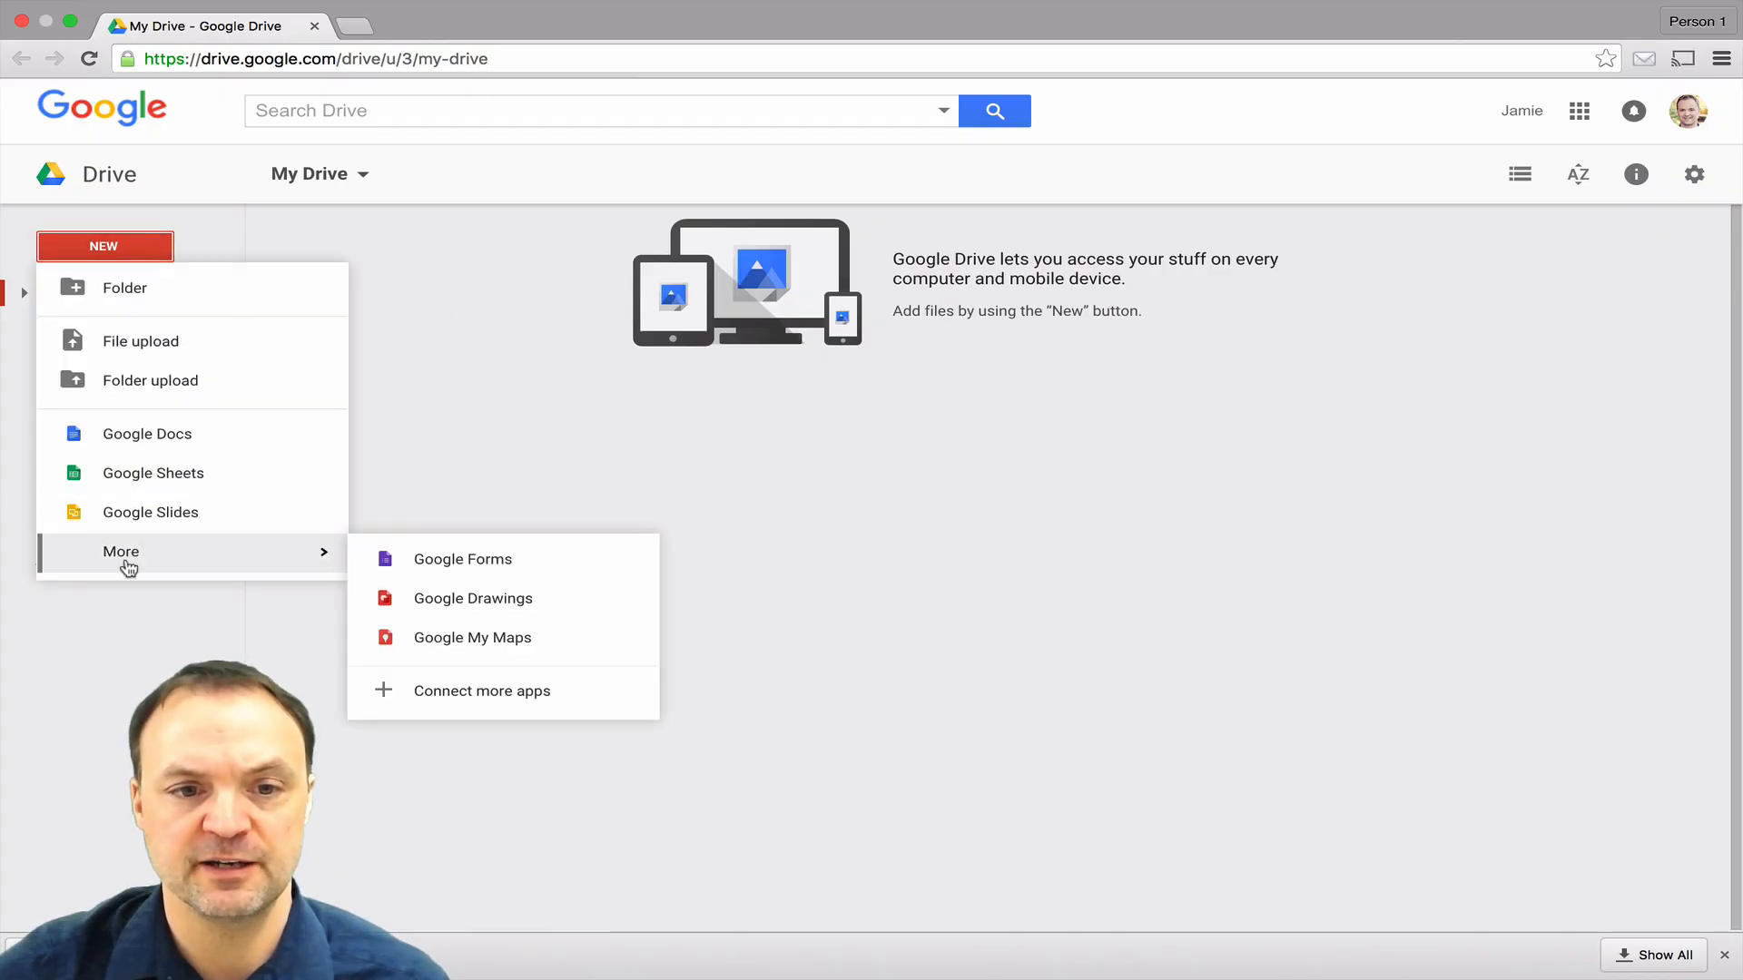
{"action": "left_click", "coordinate": [481, 582]}
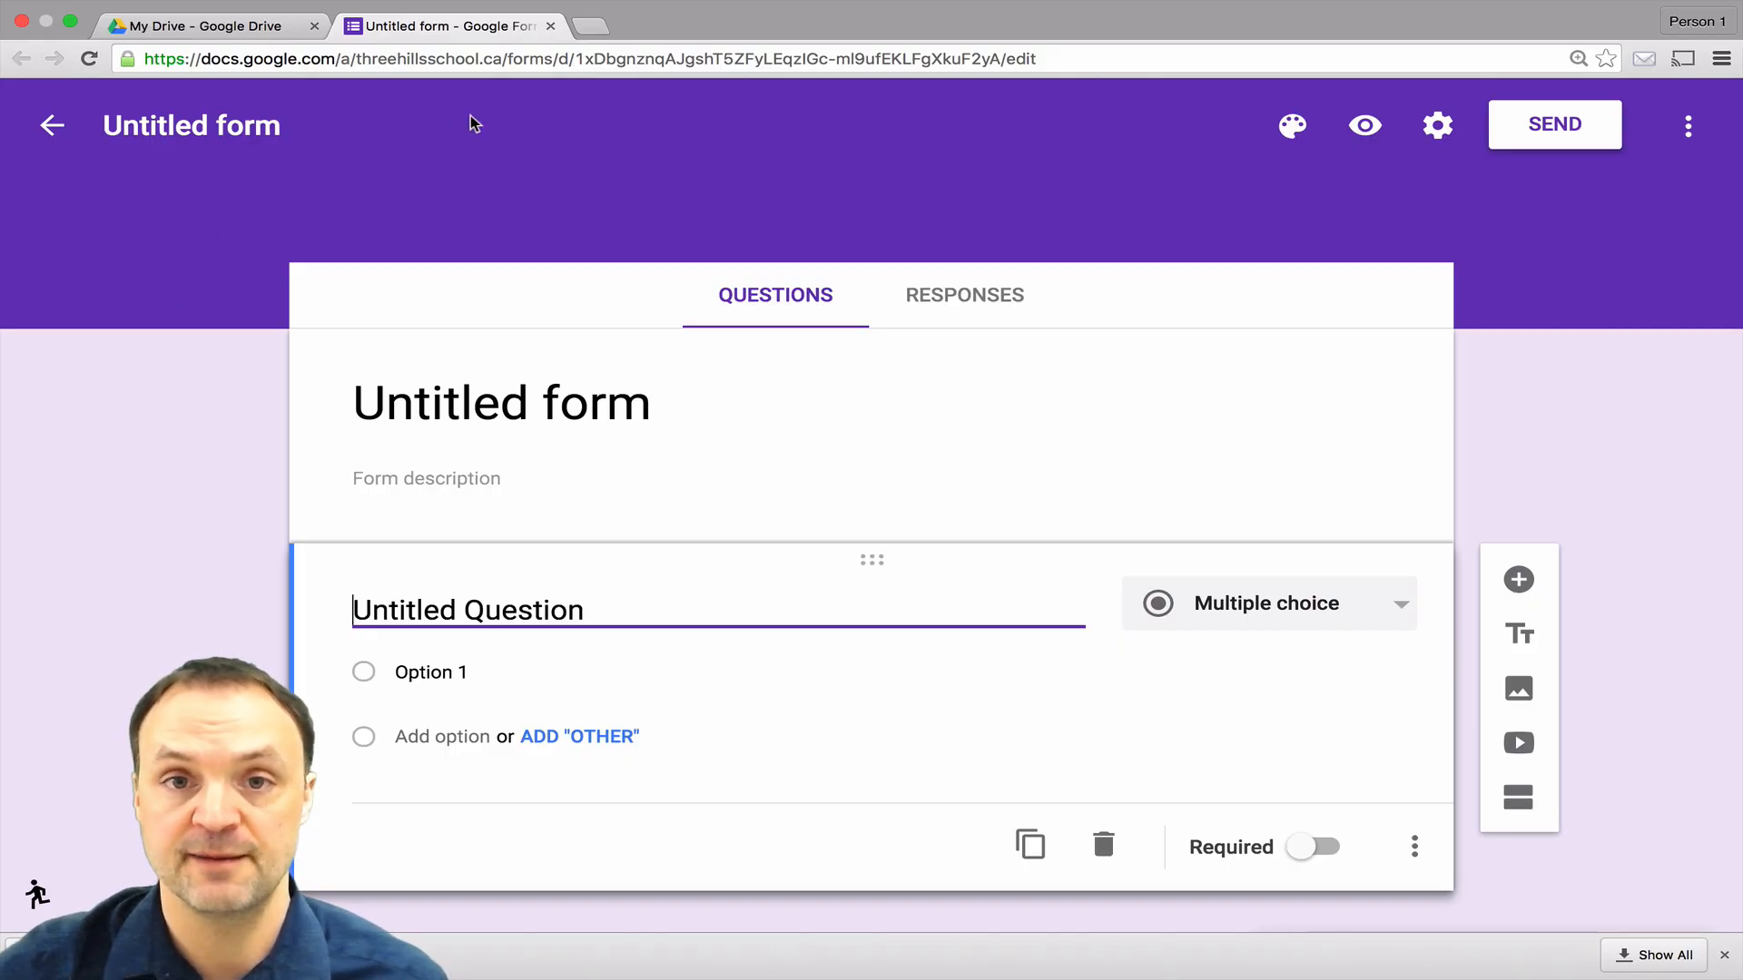
{"action": "left_click", "coordinate": [551, 26]}
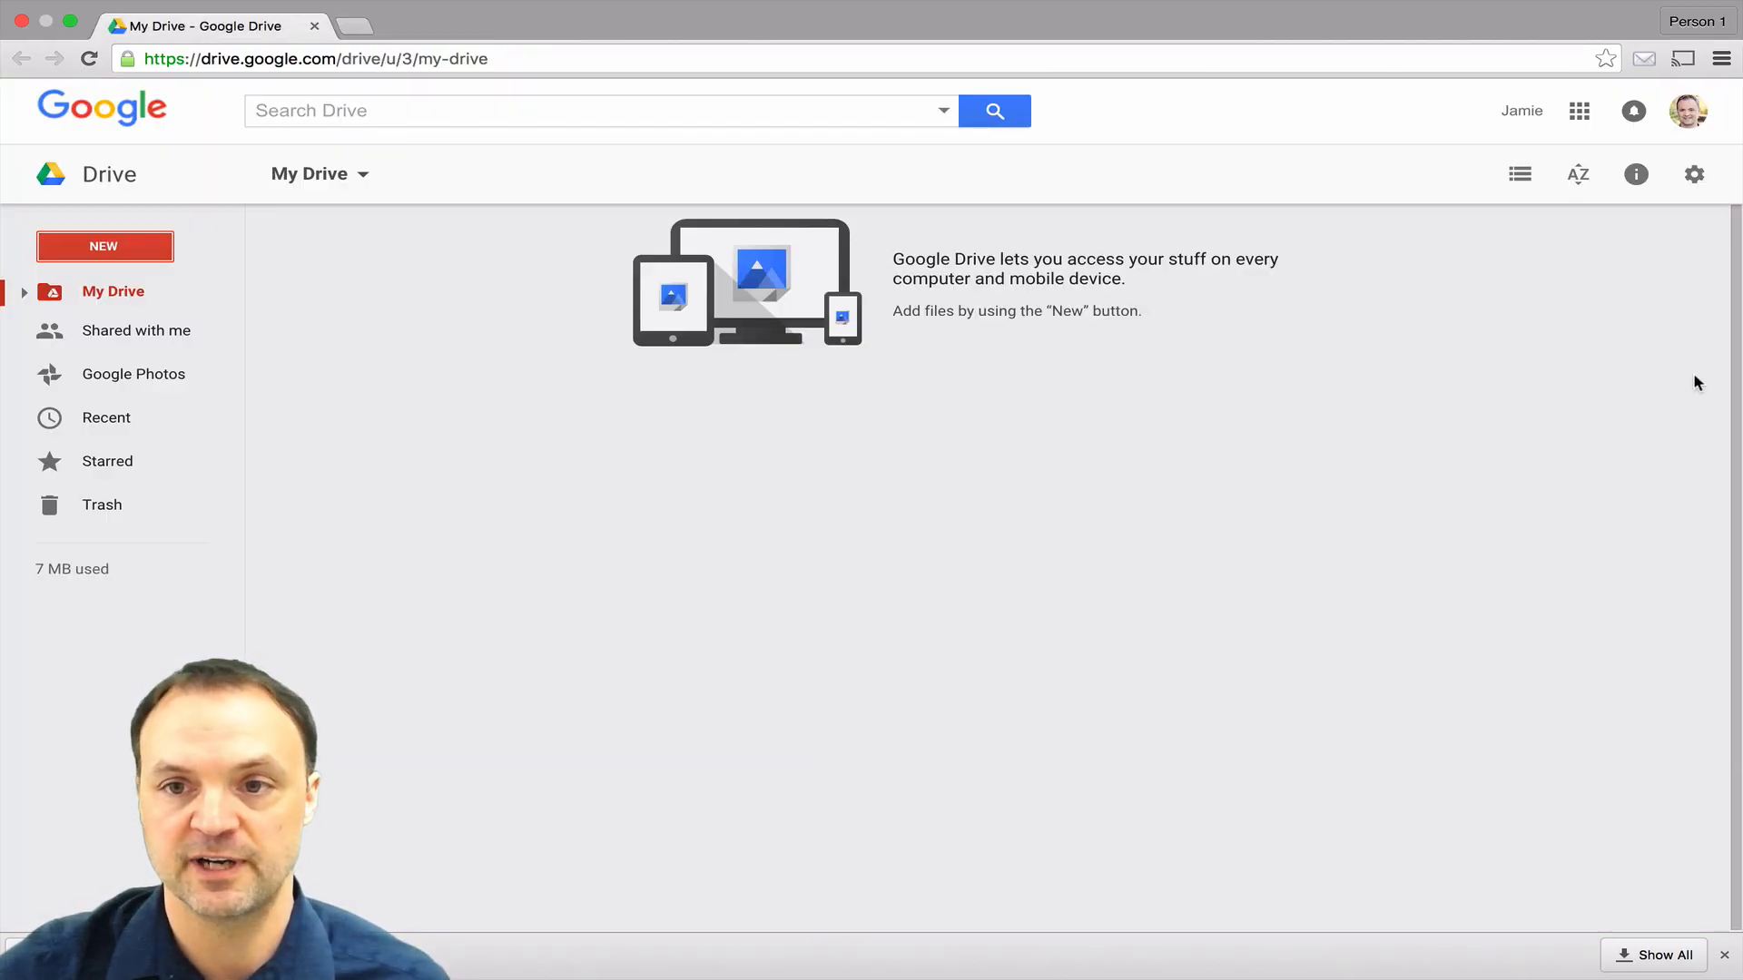
Step: Move the Forms shortcut to the additional apps group of the Google apps launcher, and return it to the spot before Mail
{"action": "left_click", "coordinate": [1580, 111]}
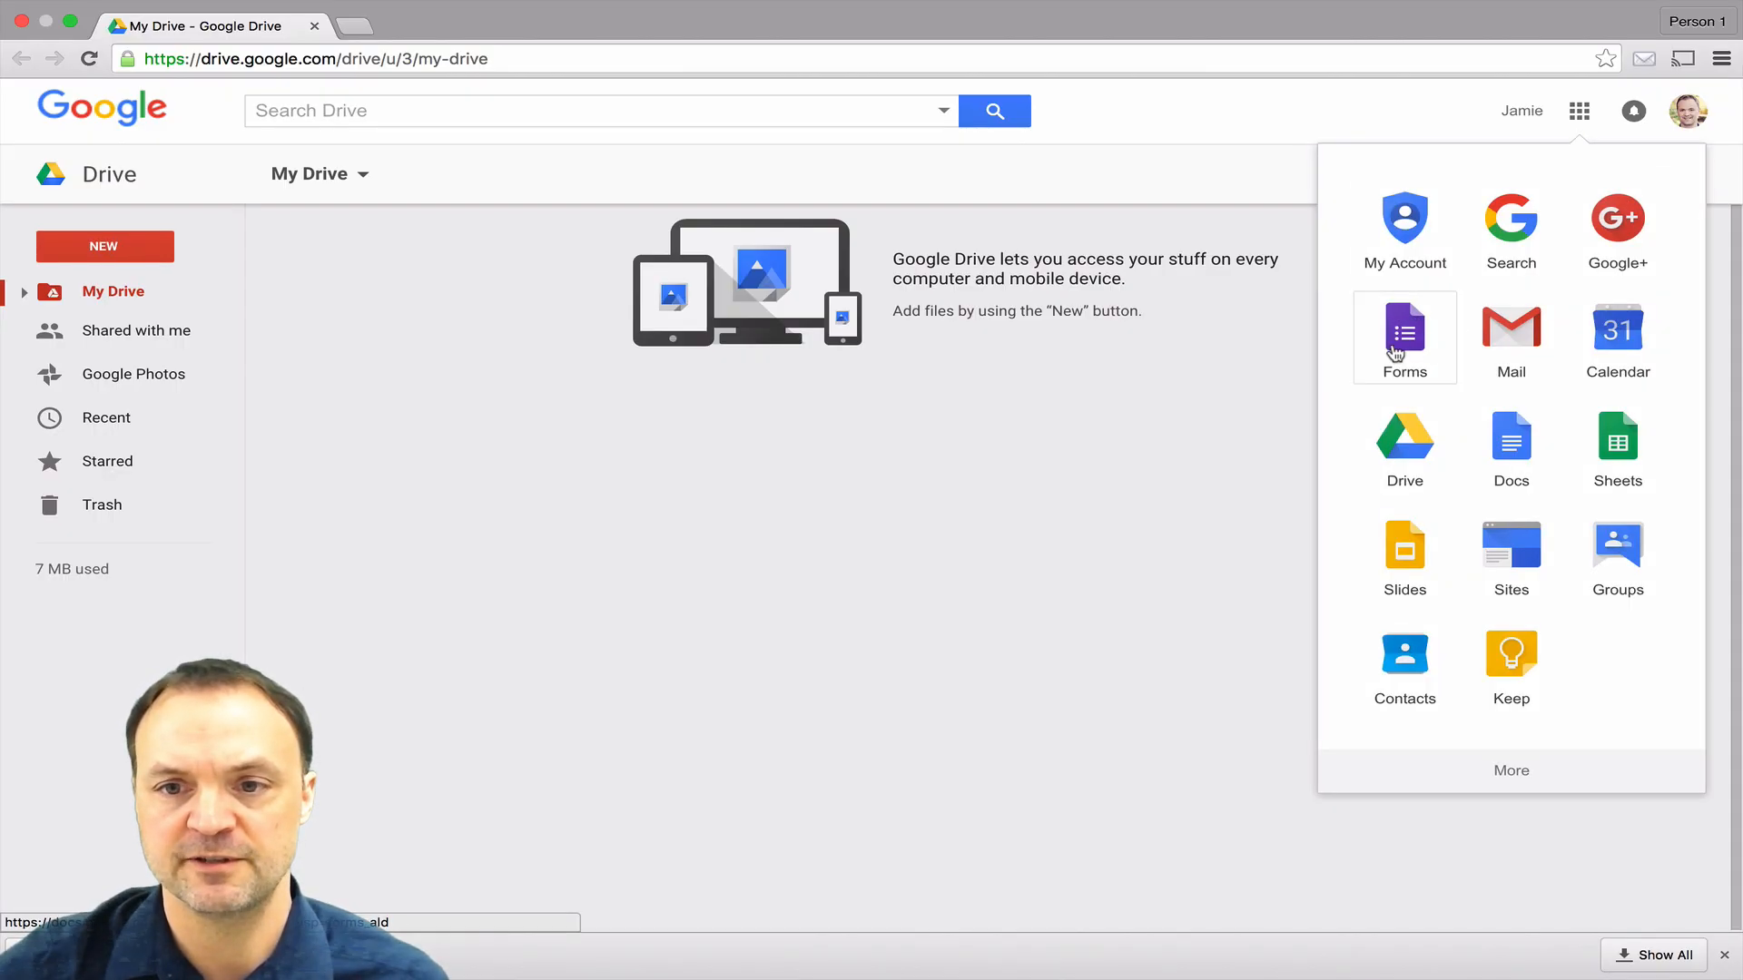
{"action": "left_click", "coordinate": [1511, 770]}
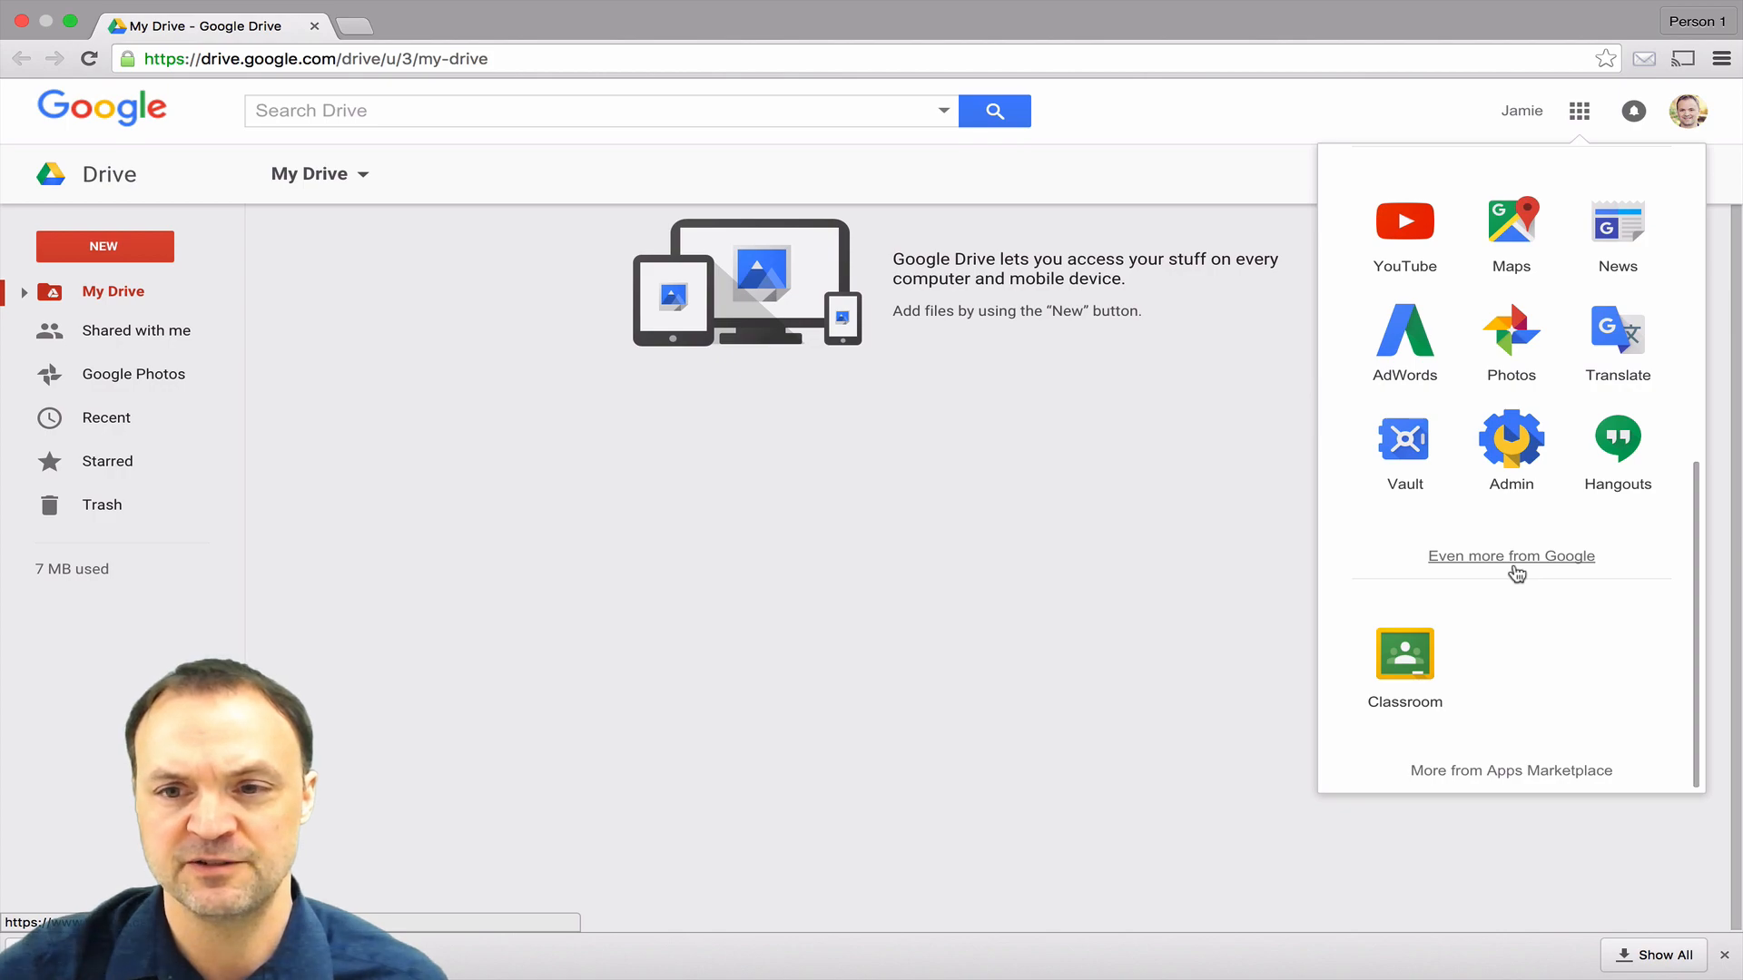
{"action": "scroll", "coordinate": [1516, 572], "scroll_direction": "up", "scroll_amount": 6}
{"action": "left_click_drag", "start_coordinate": [1425, 329], "coordinate": [1507, 822]}
{"action": "scroll", "coordinate": [1580, 758], "scroll_direction": "down", "scroll_amount": 2}
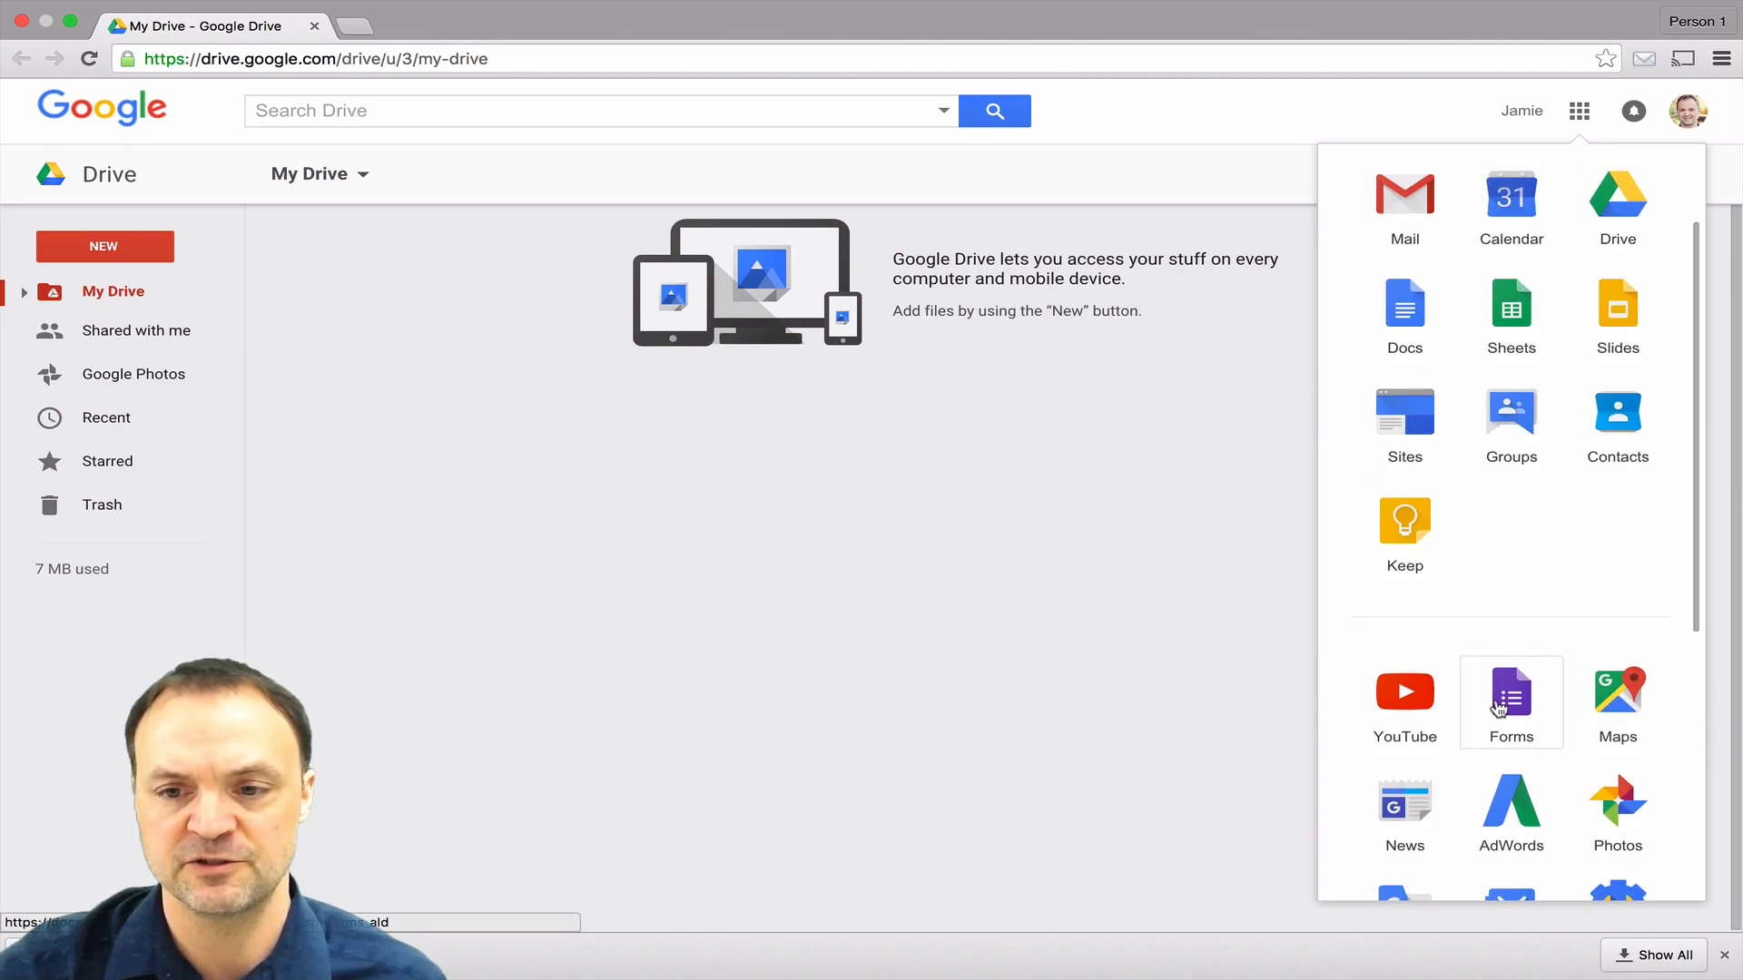
{"action": "left_click_drag", "start_coordinate": [1499, 709], "coordinate": [1384, 292]}
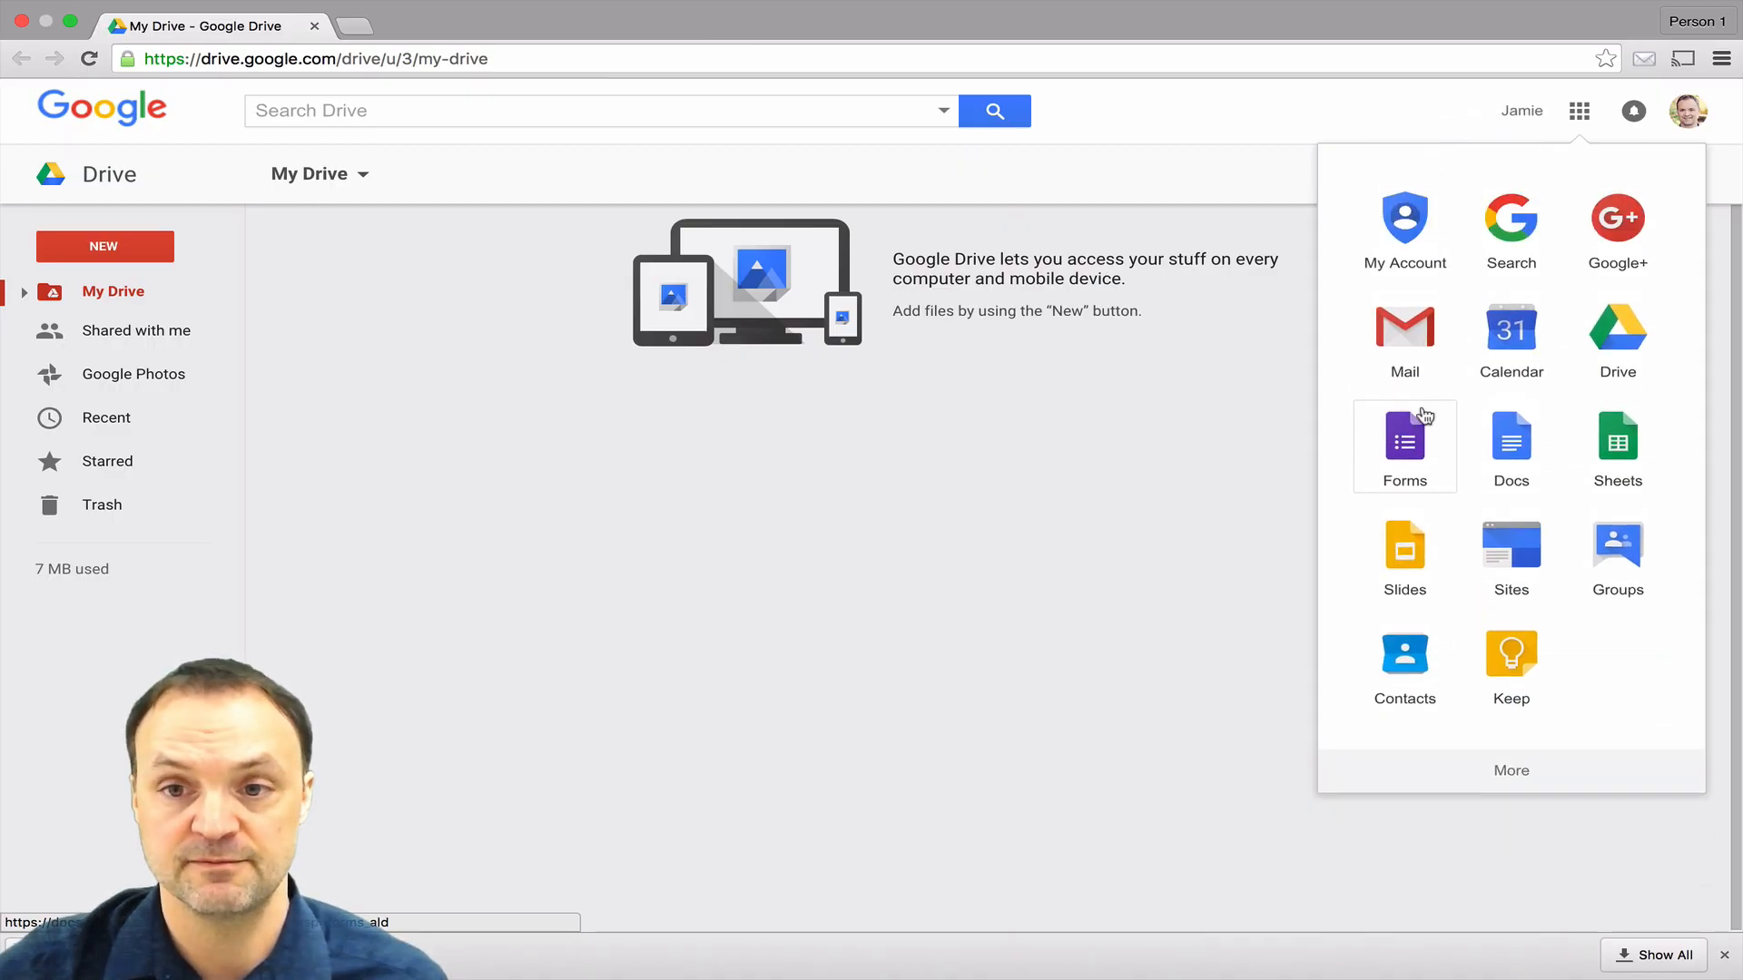
{"action": "left_click_drag", "start_coordinate": [1425, 414], "coordinate": [1430, 316]}
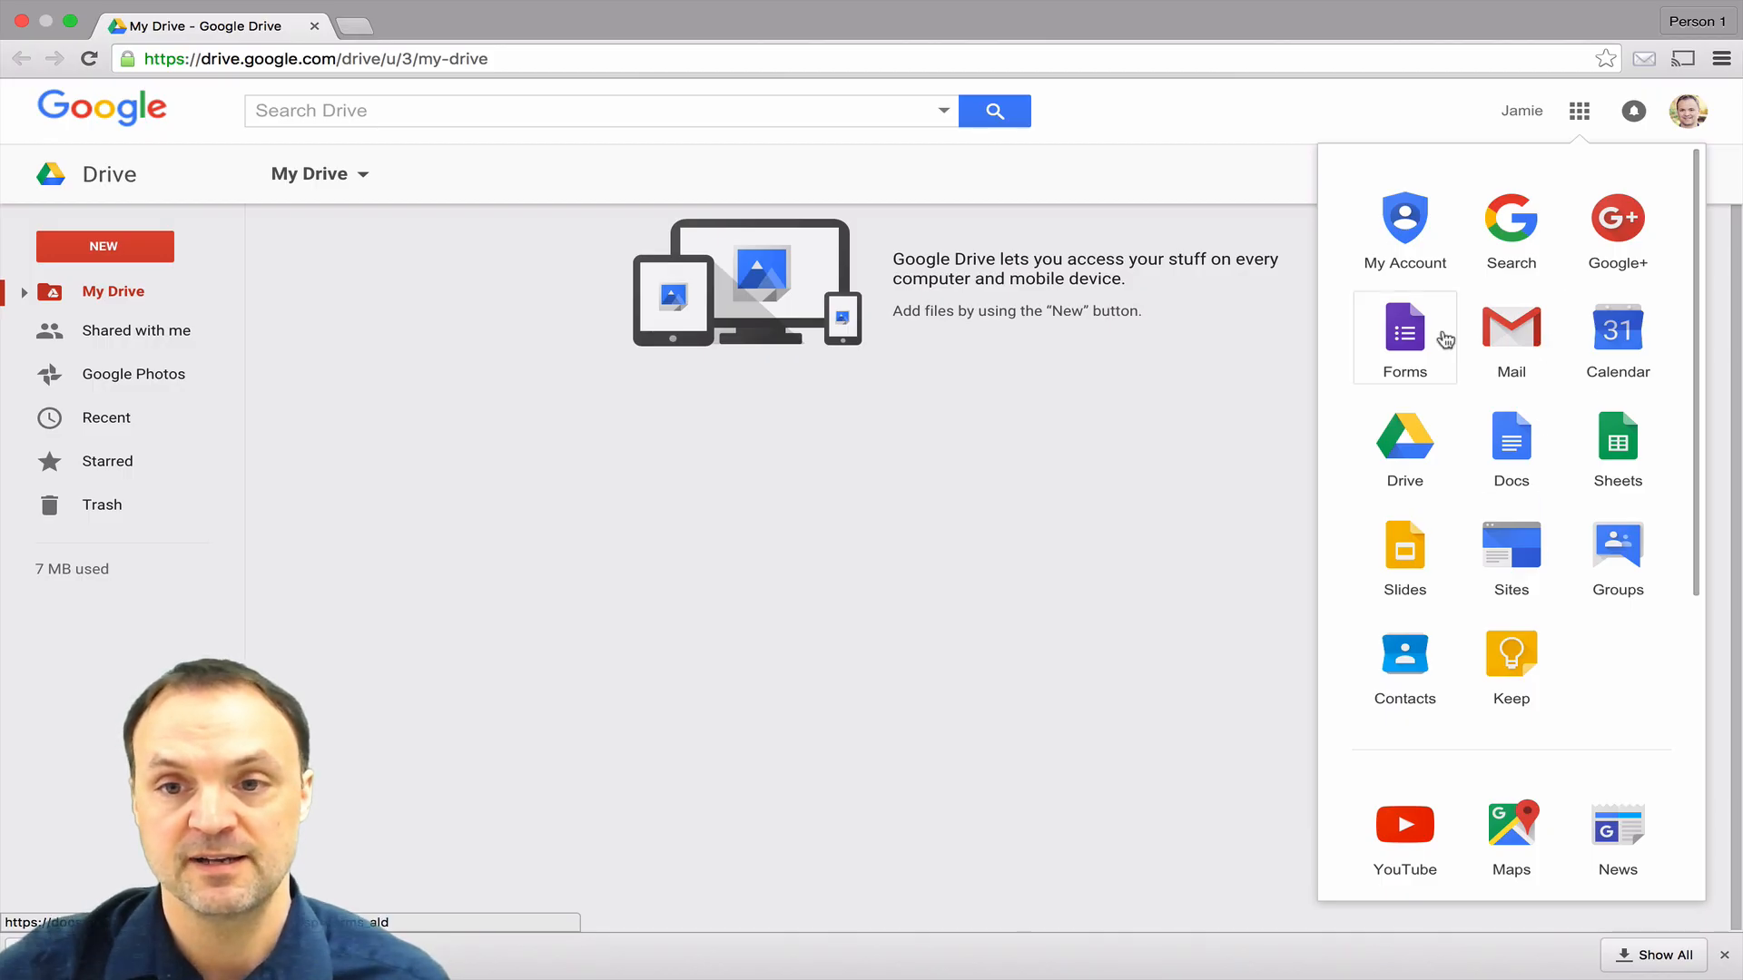
Step: Open Google Forms from the apps launcher, create a blank form and name it "Example"
{"action": "left_click", "coordinate": [1393, 336]}
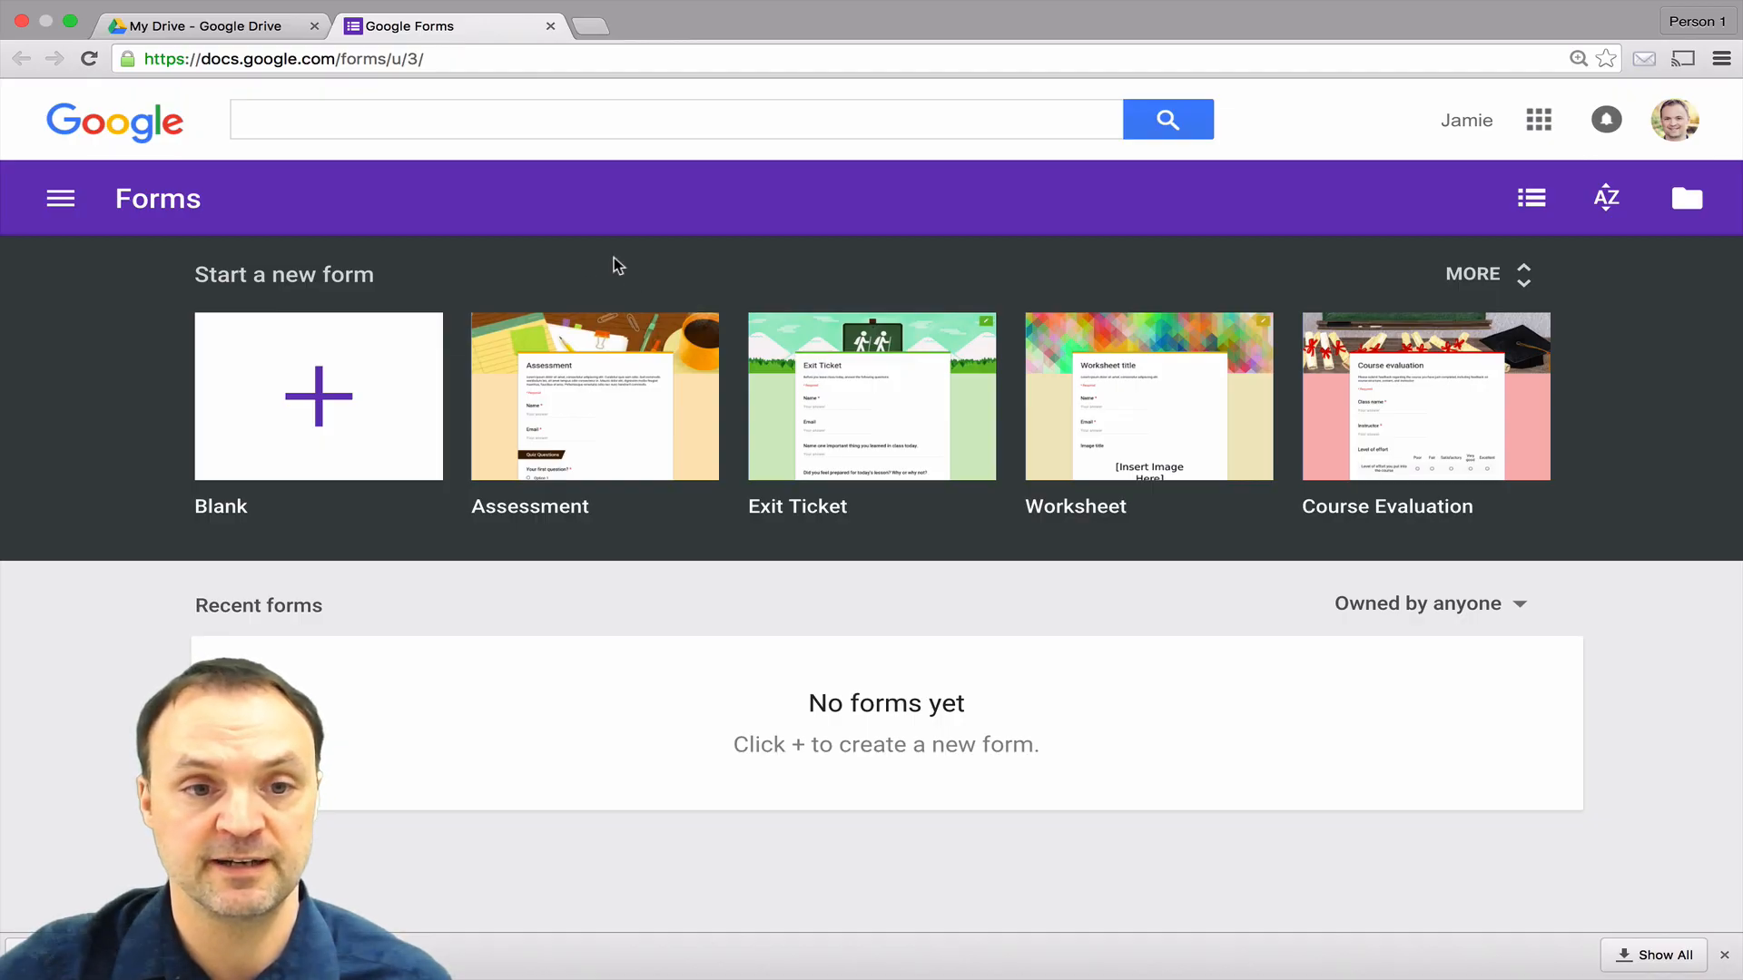
{"action": "left_click", "coordinate": [307, 392]}
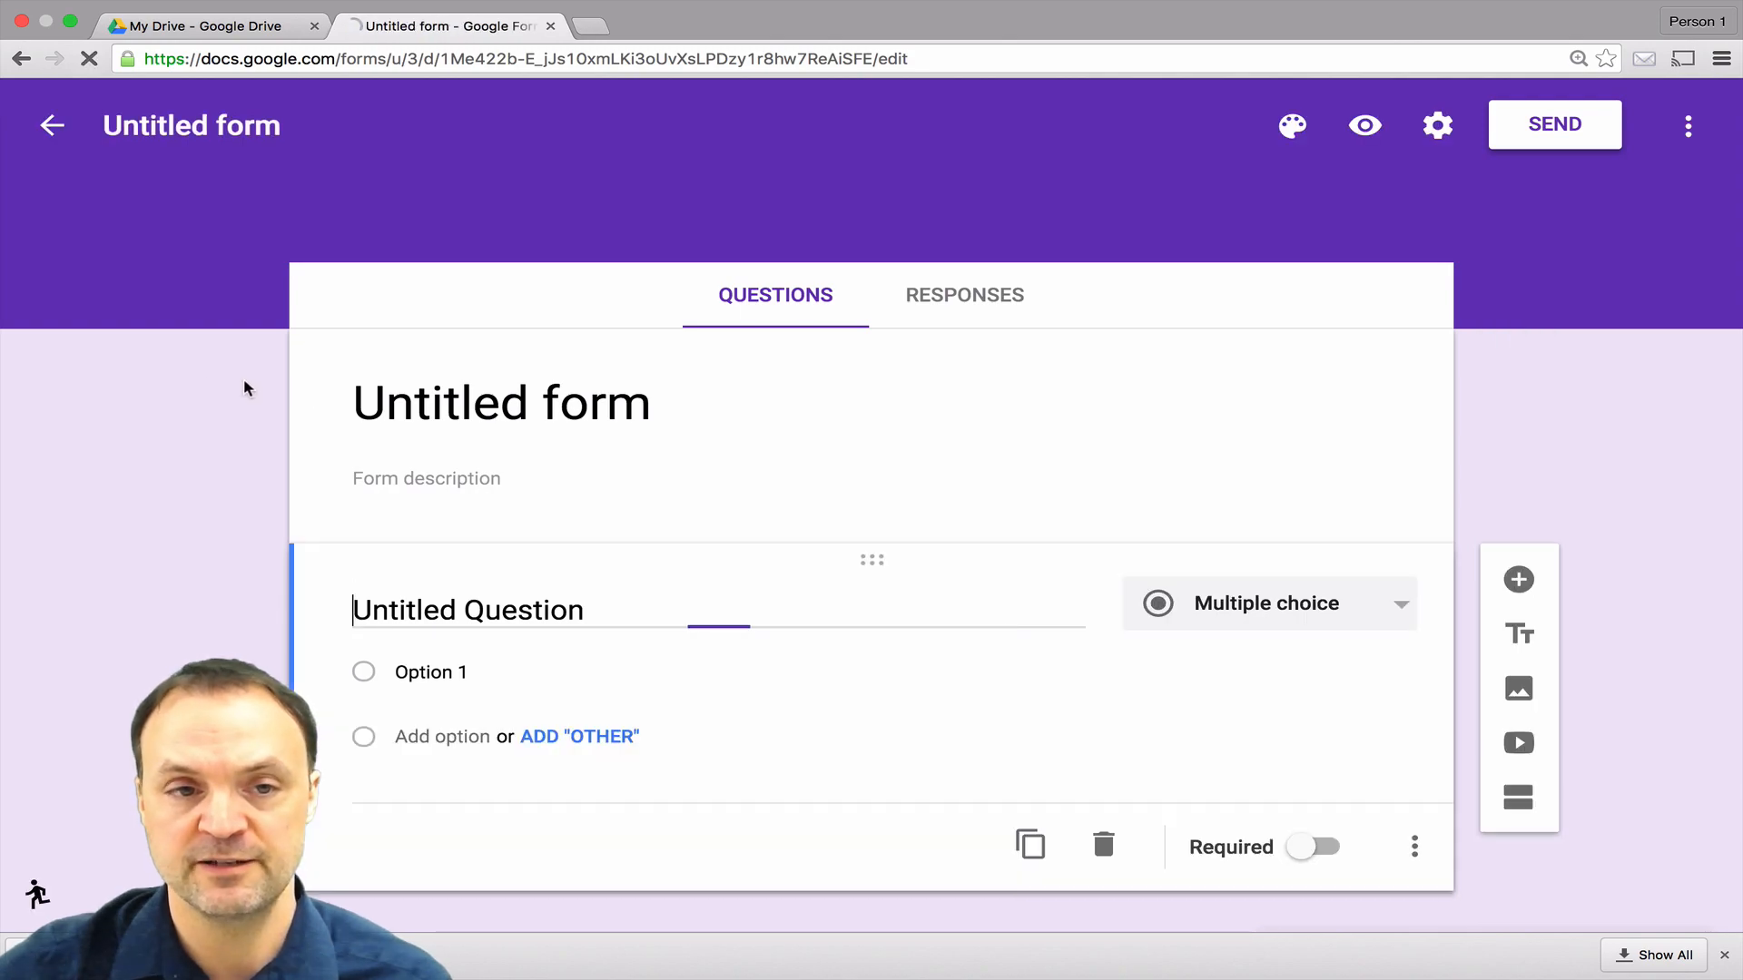
{"action": "left_click", "coordinate": [222, 127]}
{"action": "type", "text": "Example"}
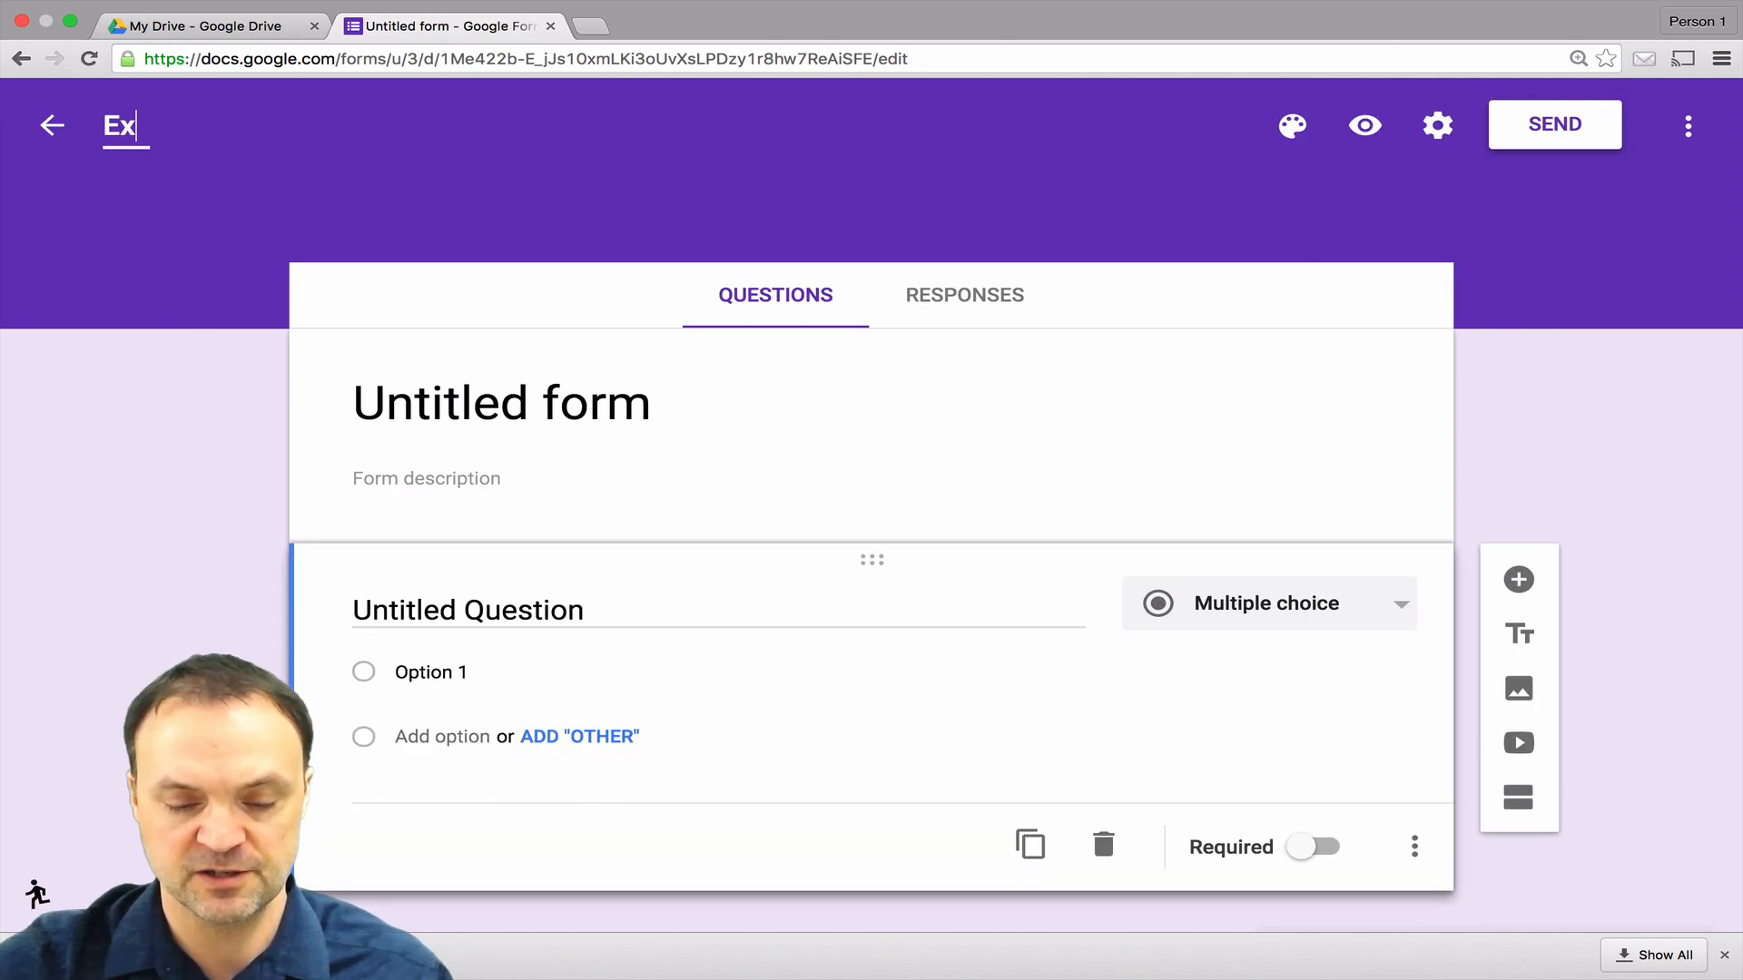
{"action": "left_click", "coordinate": [127, 236]}
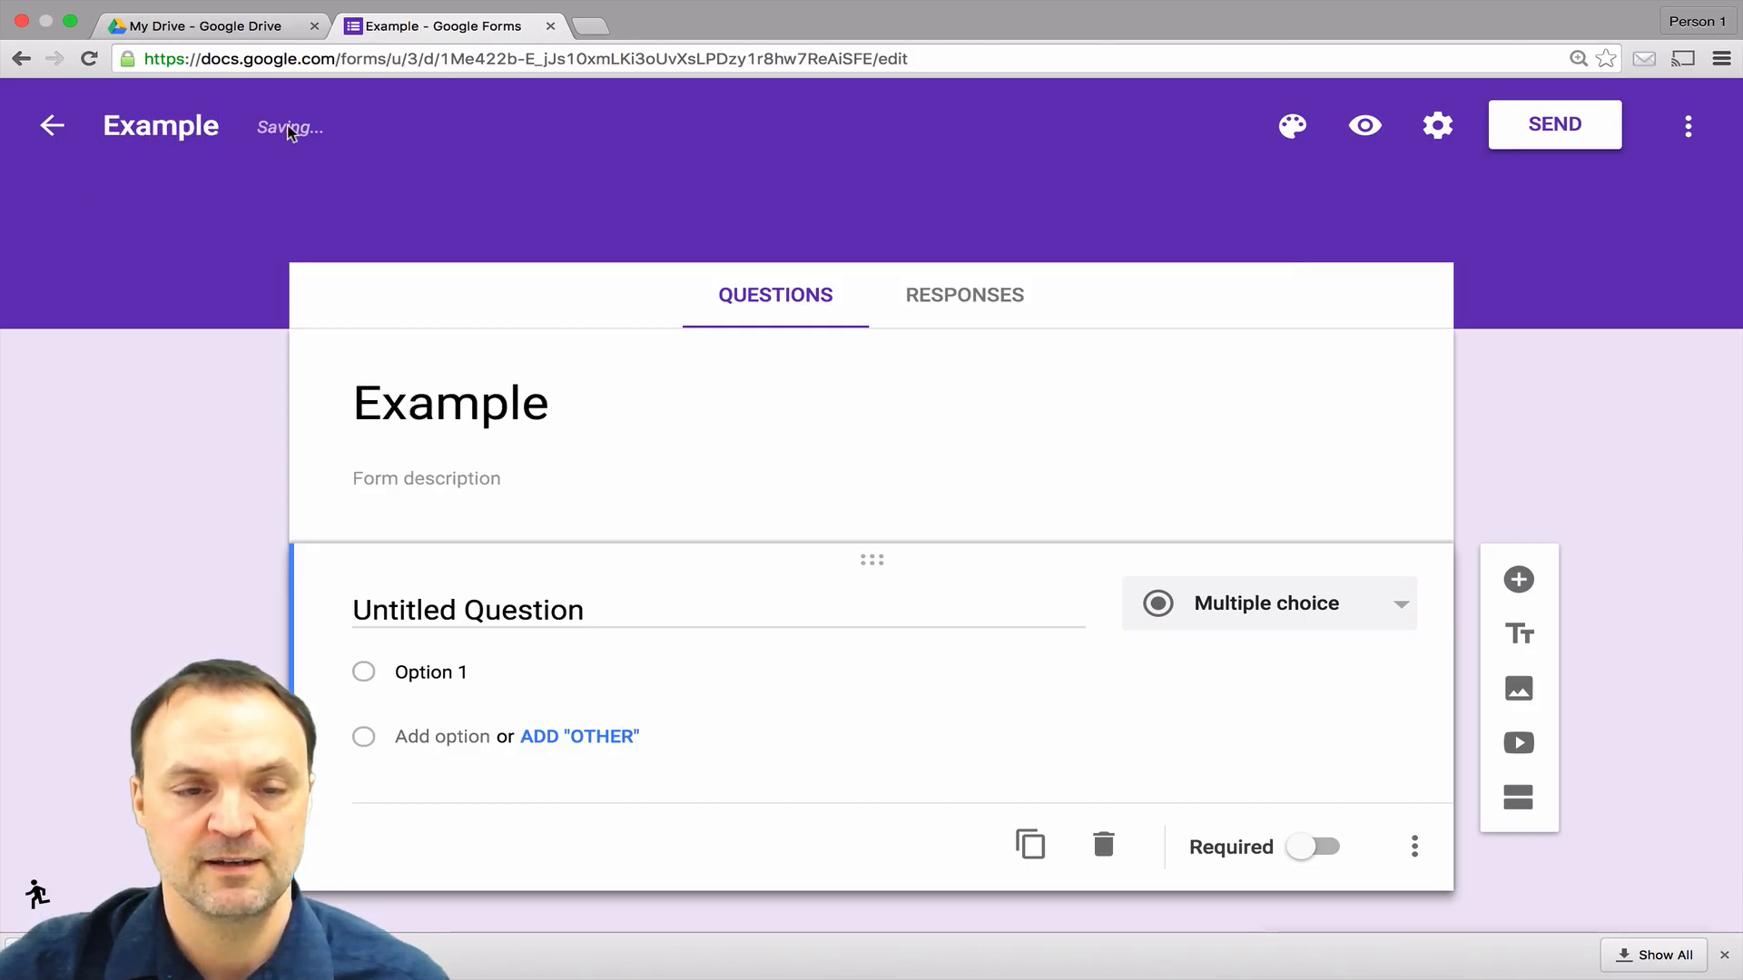
Step: Check that the Example form is stored in My Drive and return to the form editor
{"action": "left_click", "coordinate": [205, 25]}
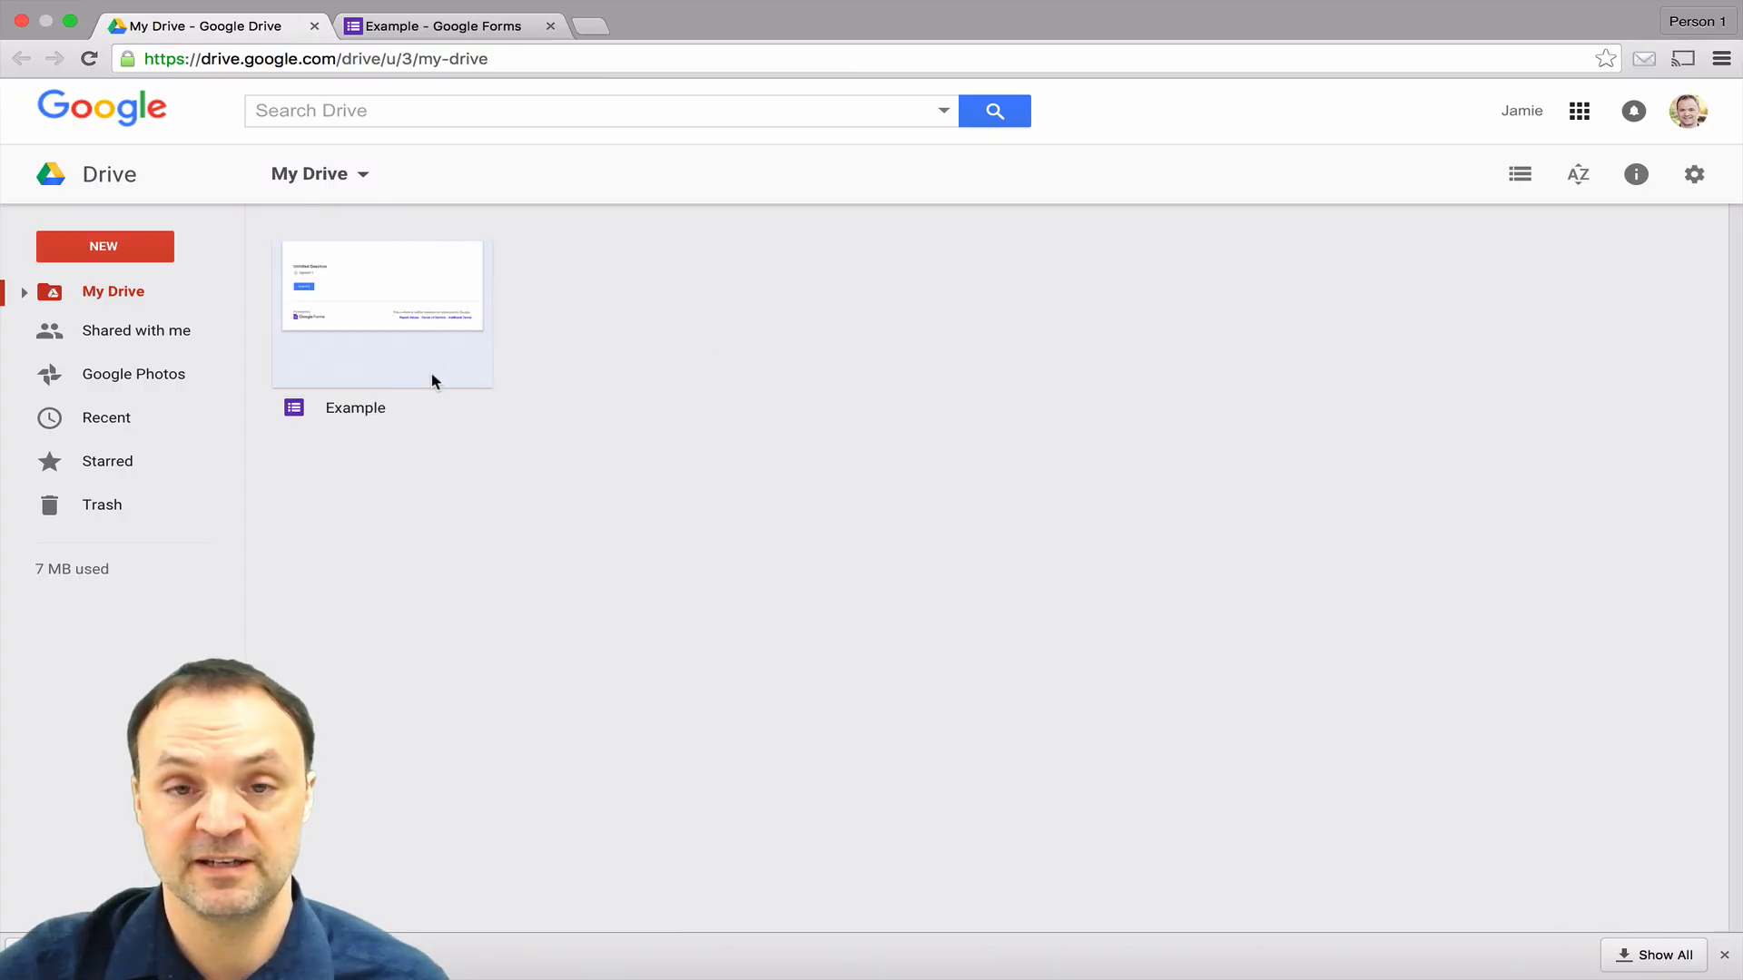
{"action": "left_click", "coordinate": [439, 27]}
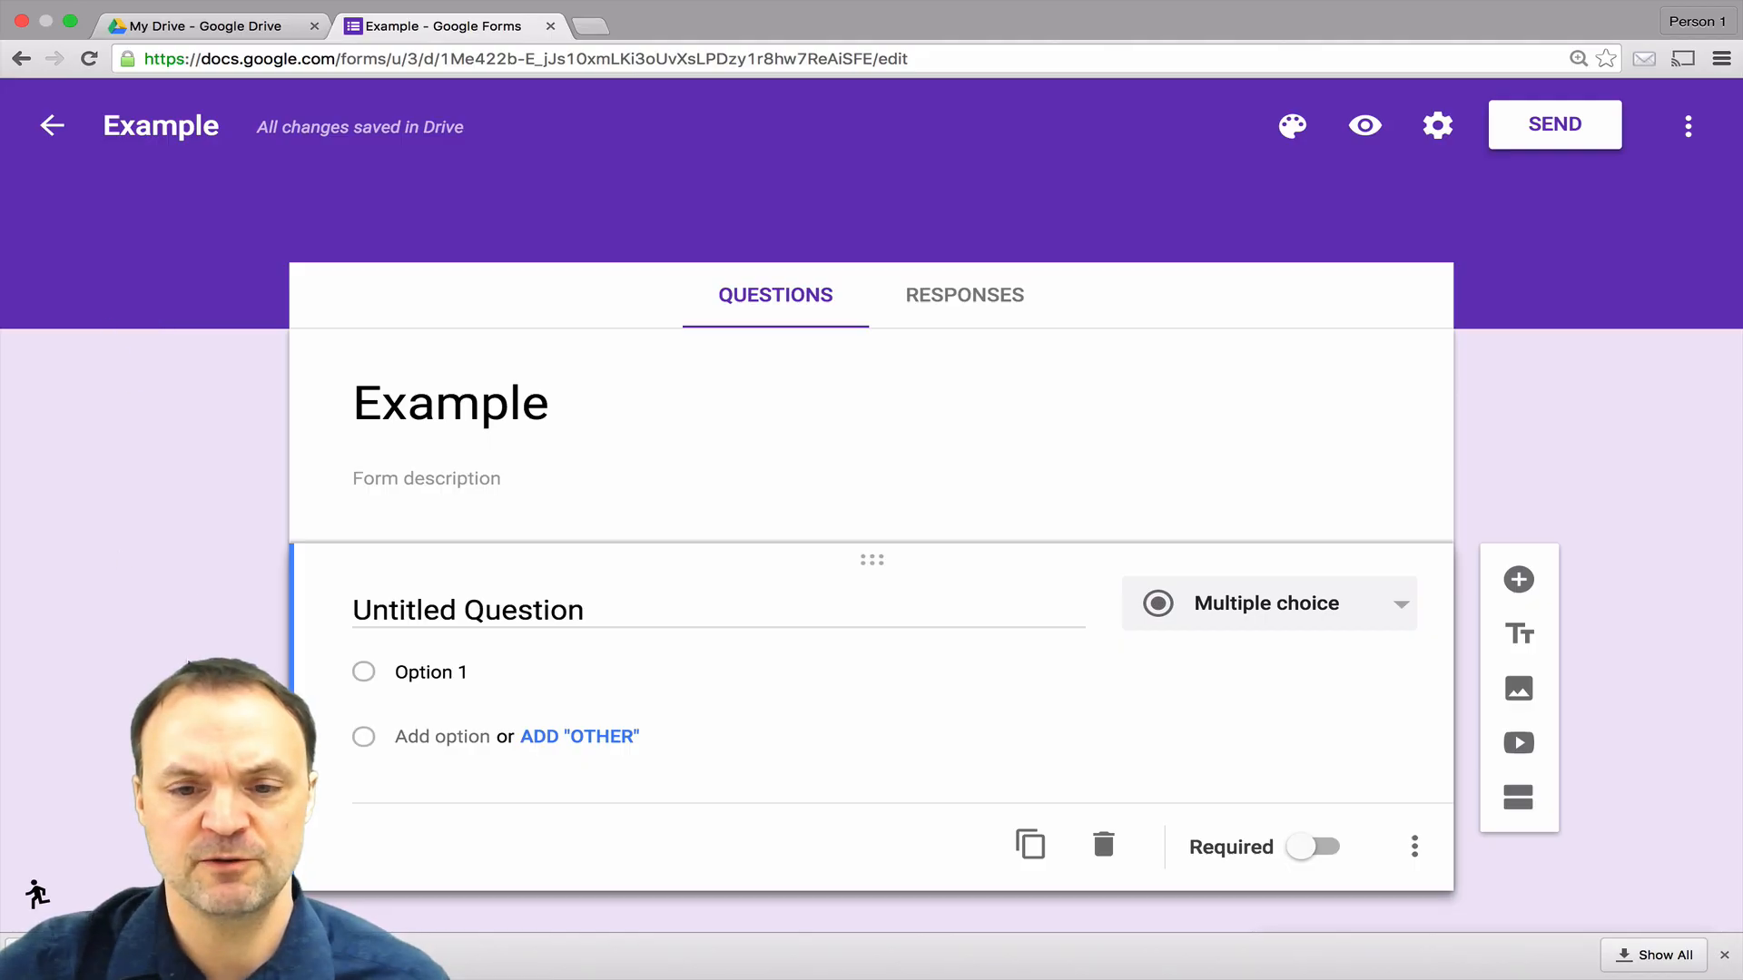
{"action": "scroll", "coordinate": [189, 438], "scroll_direction": "down", "scroll_amount": 1}
{"action": "scroll", "coordinate": [188, 439], "scroll_direction": "up", "scroll_amount": 1}
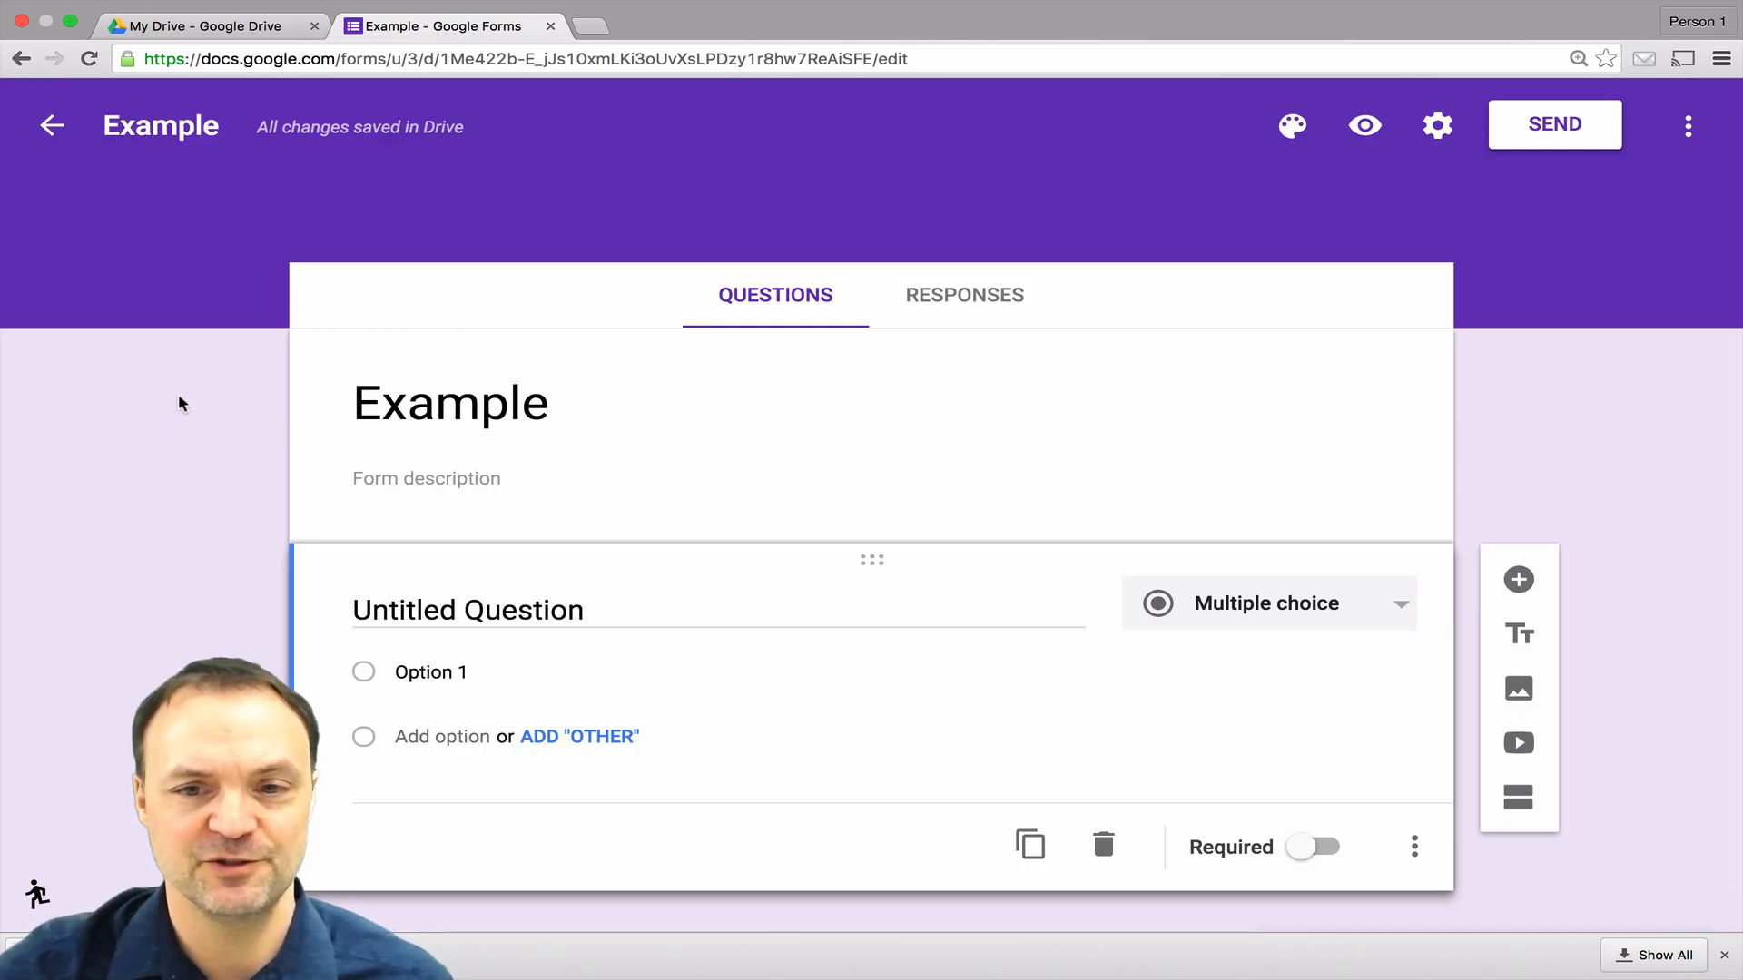
Step: Set the form's theme colour to brown
{"action": "left_click", "coordinate": [1290, 128]}
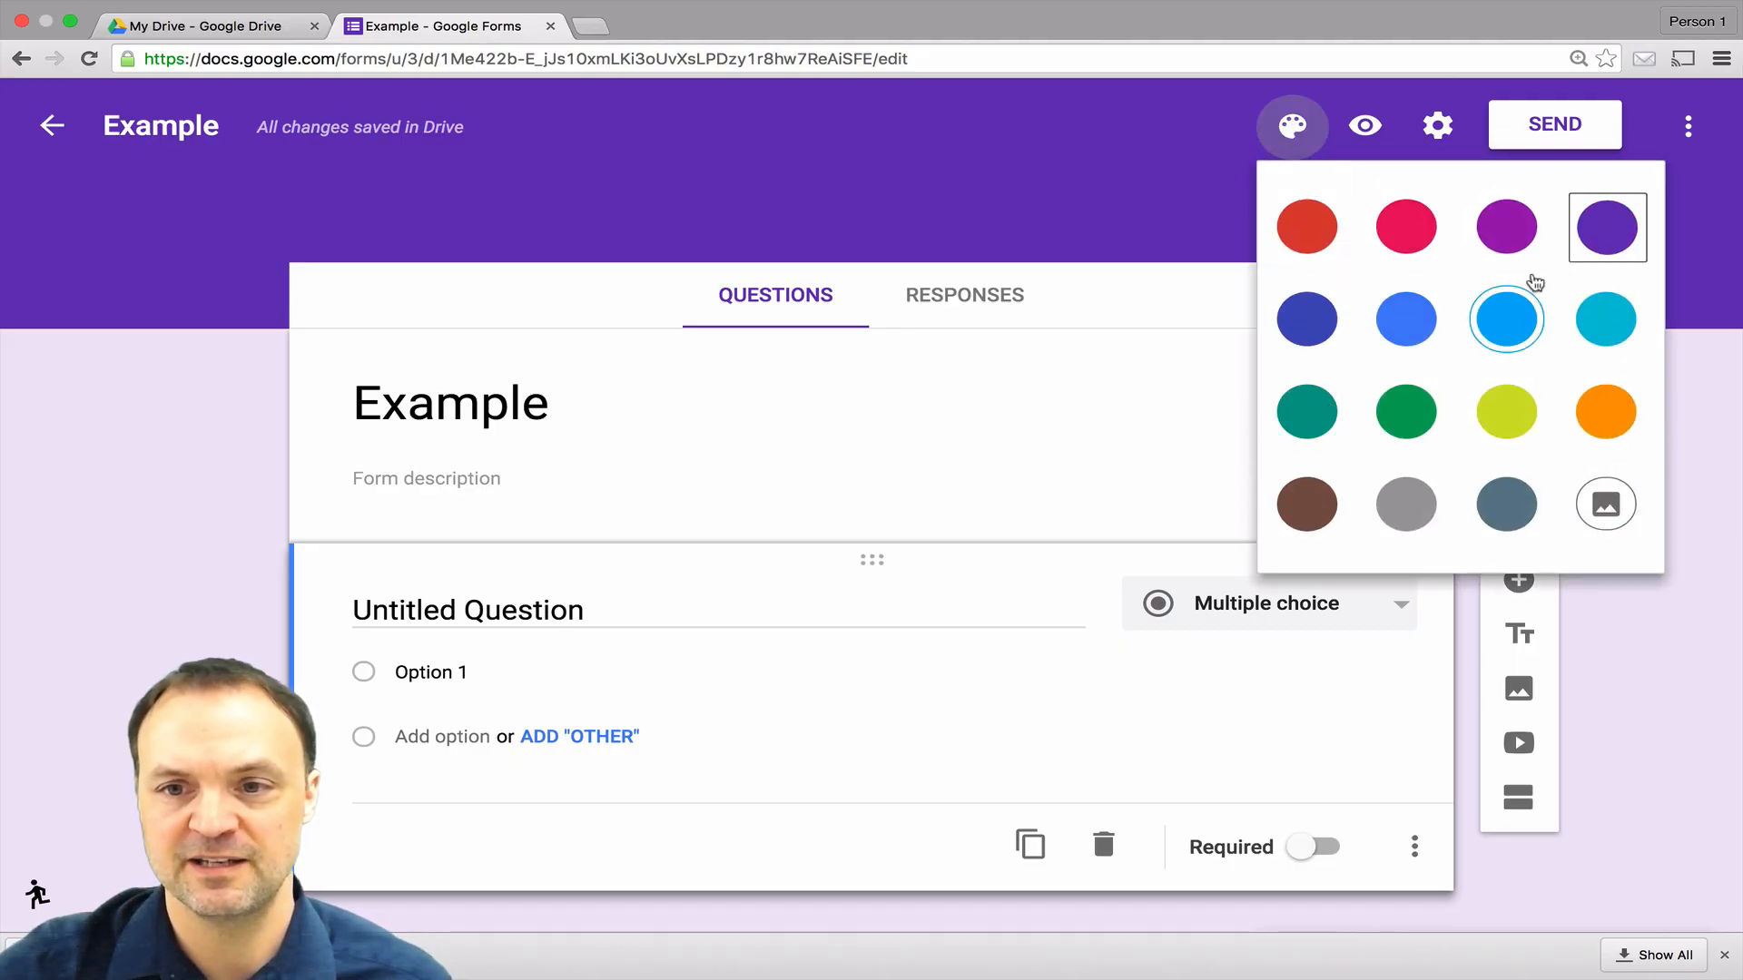
{"action": "left_click", "coordinate": [1305, 502]}
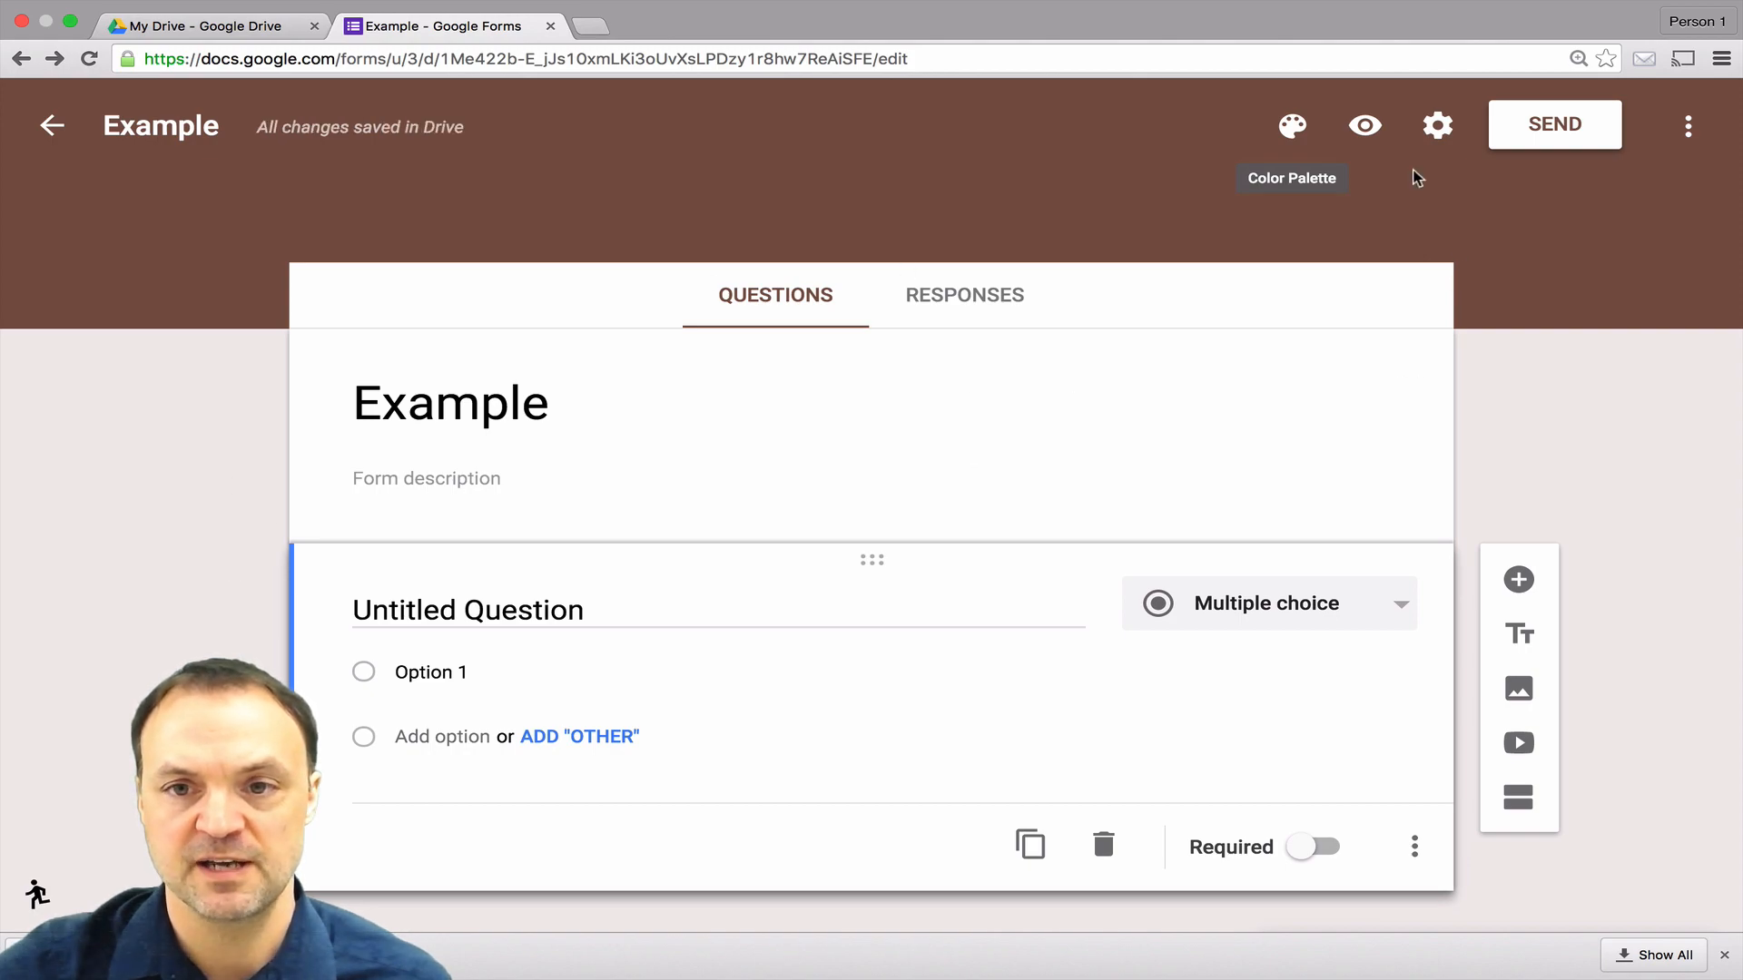
Step: Browse the Birthday header themes and upload solar2.jpg from the Desktop as the form's theme image
{"action": "left_click", "coordinate": [1294, 127]}
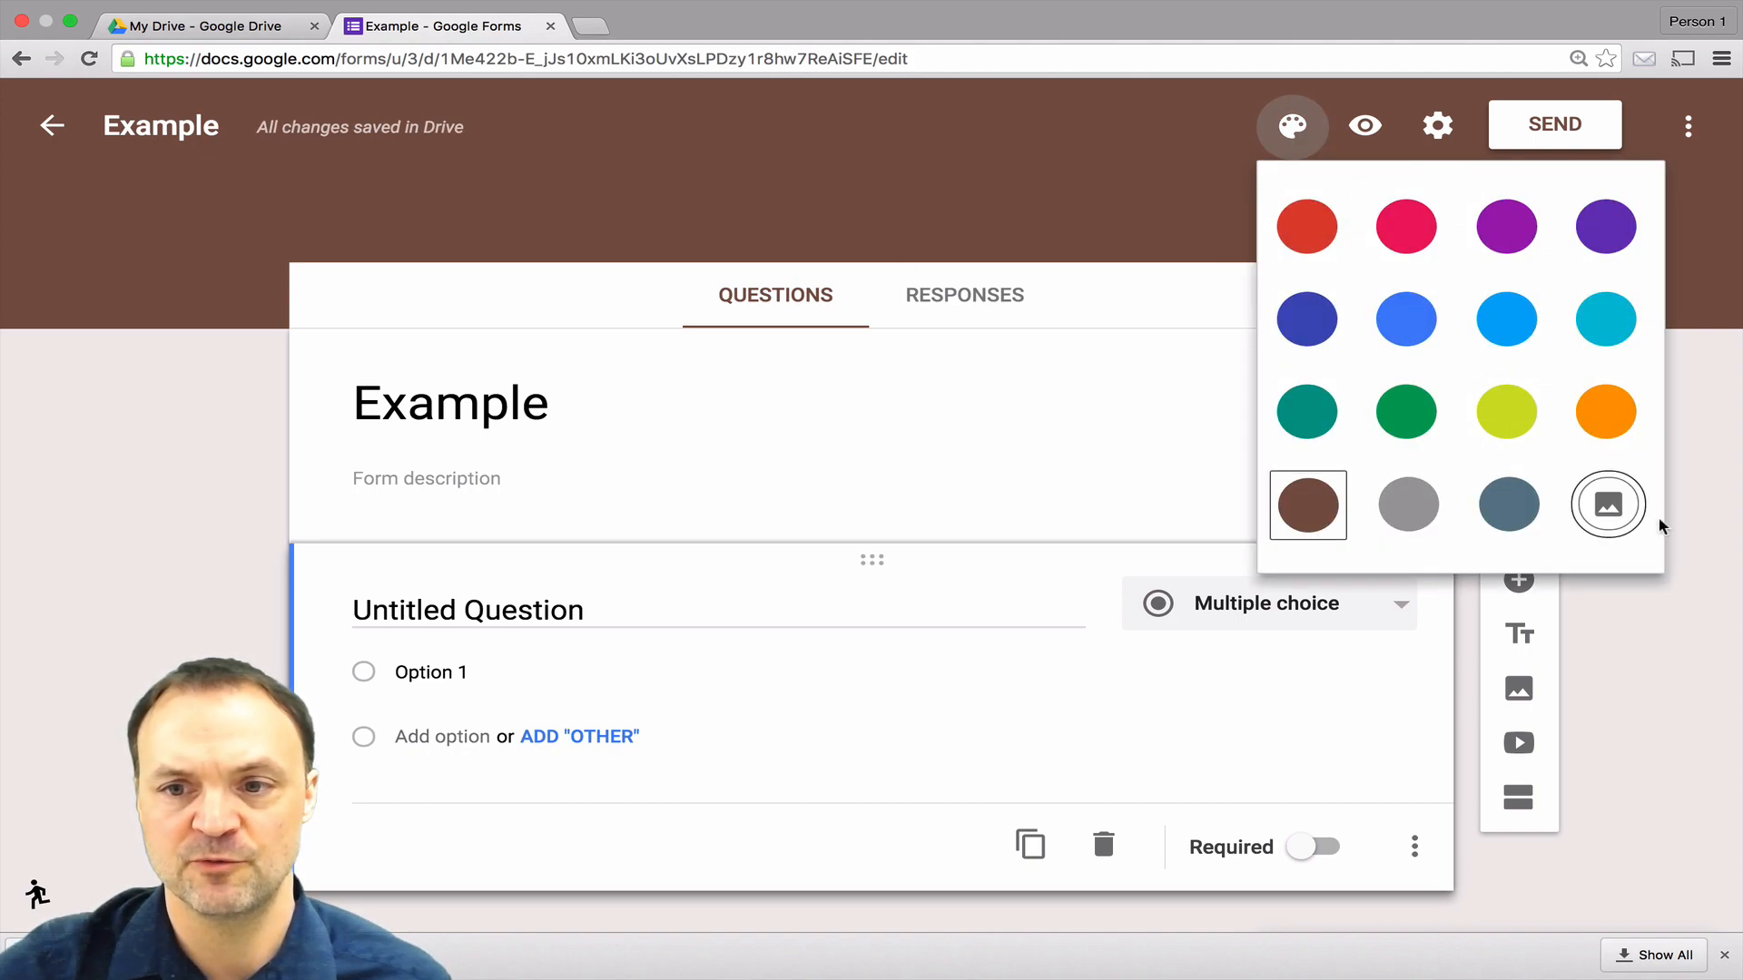
{"action": "left_click", "coordinate": [1609, 506]}
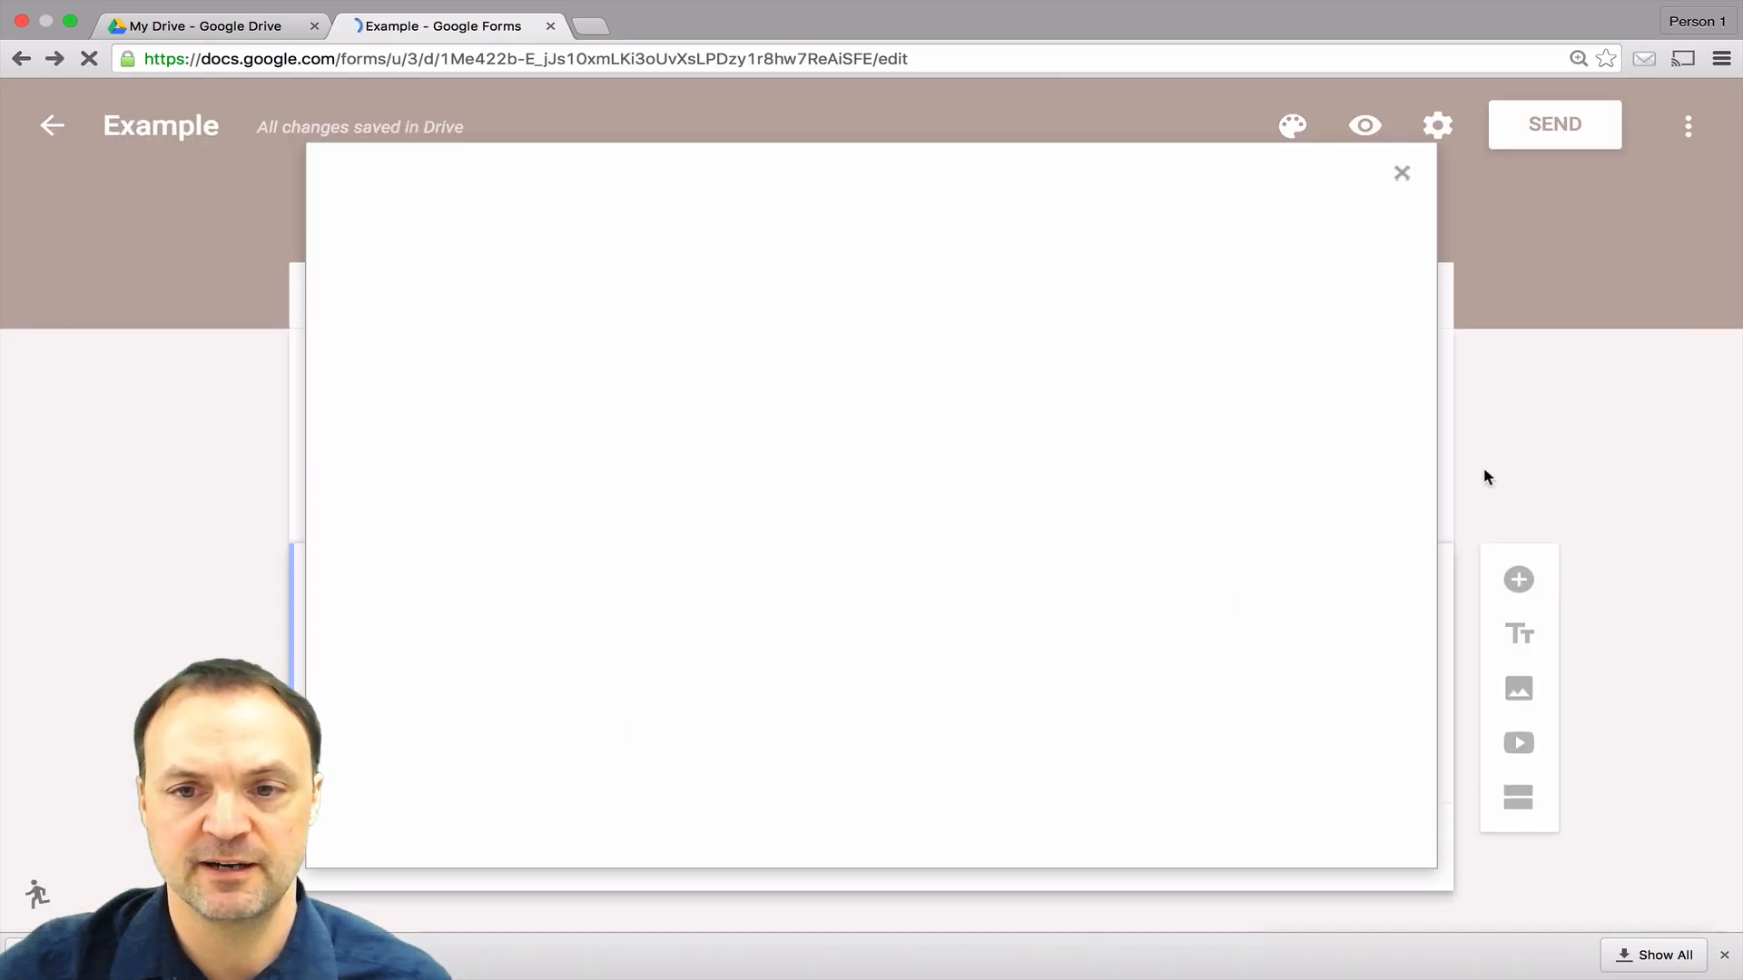
{"action": "left_click", "coordinate": [395, 298]}
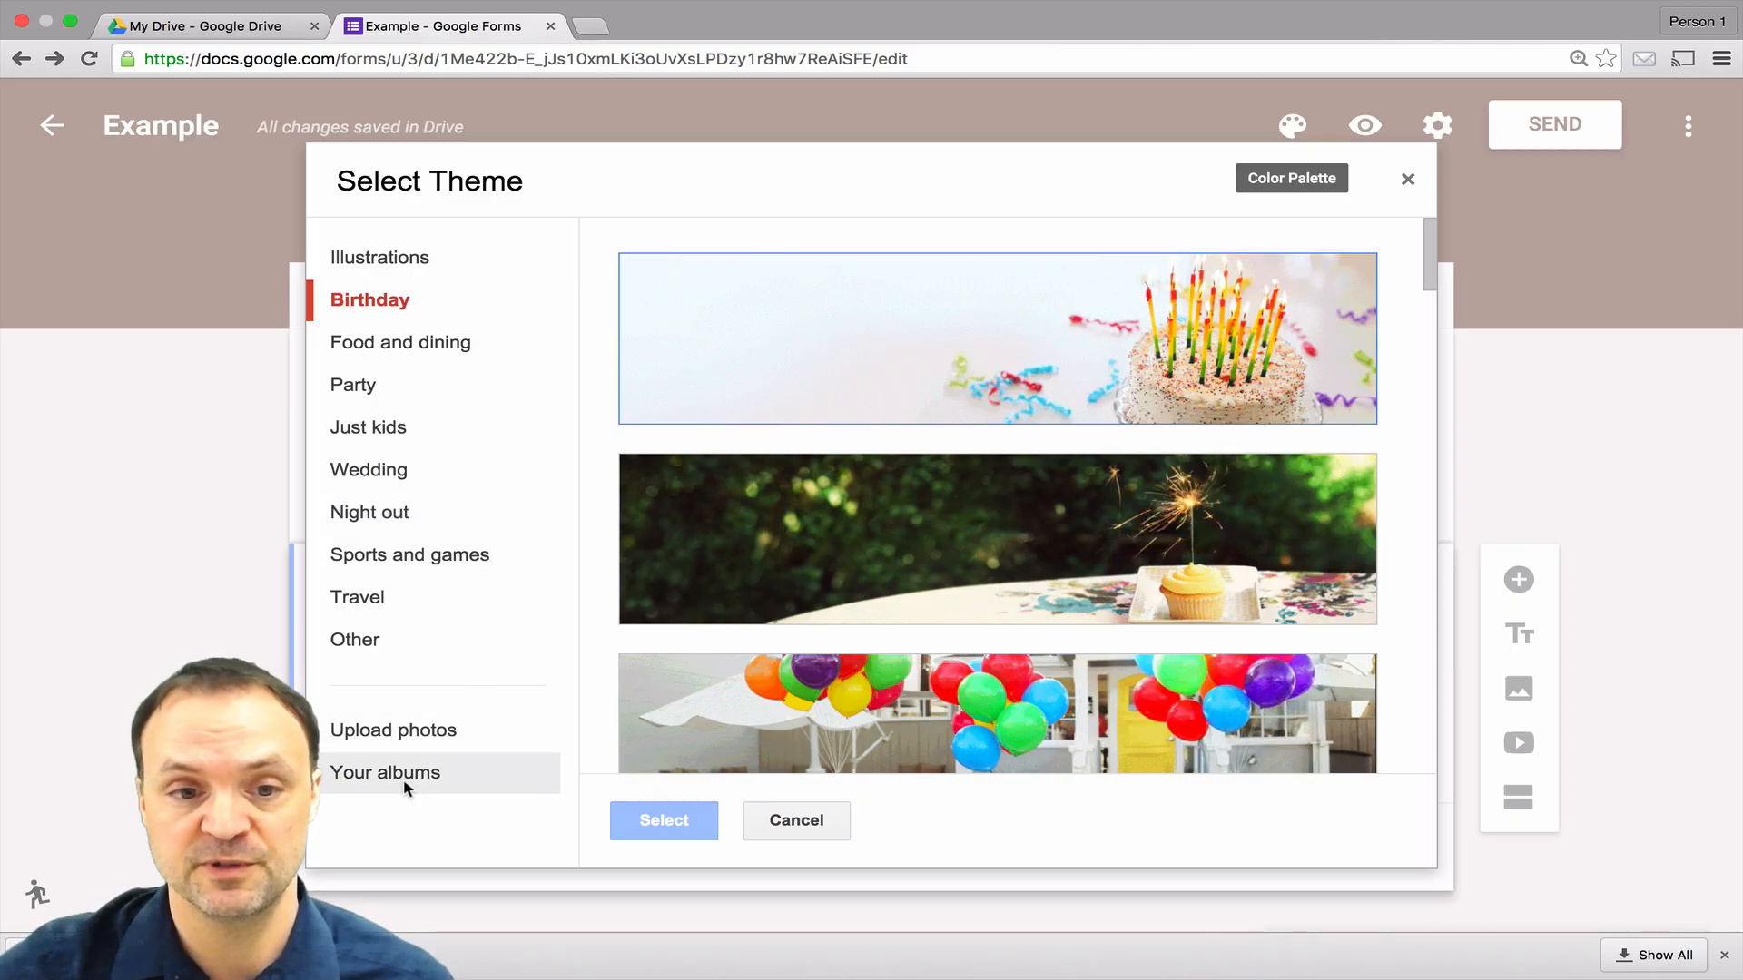
{"action": "left_click", "coordinate": [439, 737]}
{"action": "left_click", "coordinate": [957, 614]}
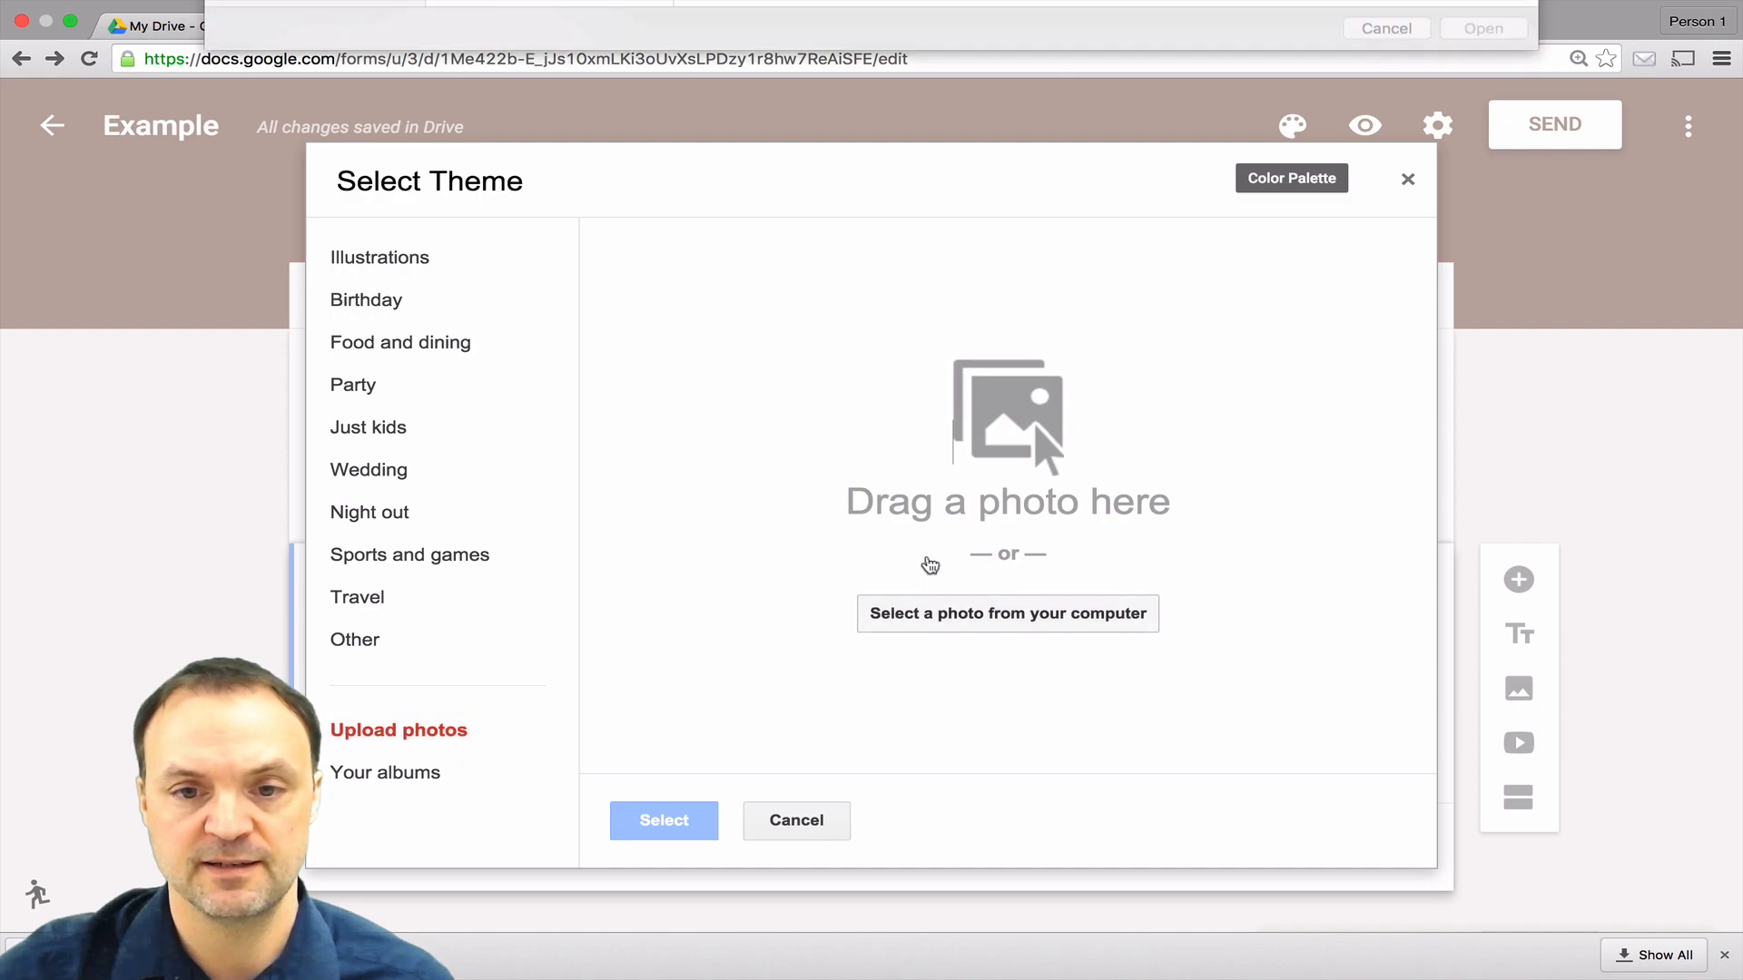
{"action": "scroll", "coordinate": [522, 324], "scroll_direction": "down", "scroll_amount": 2}
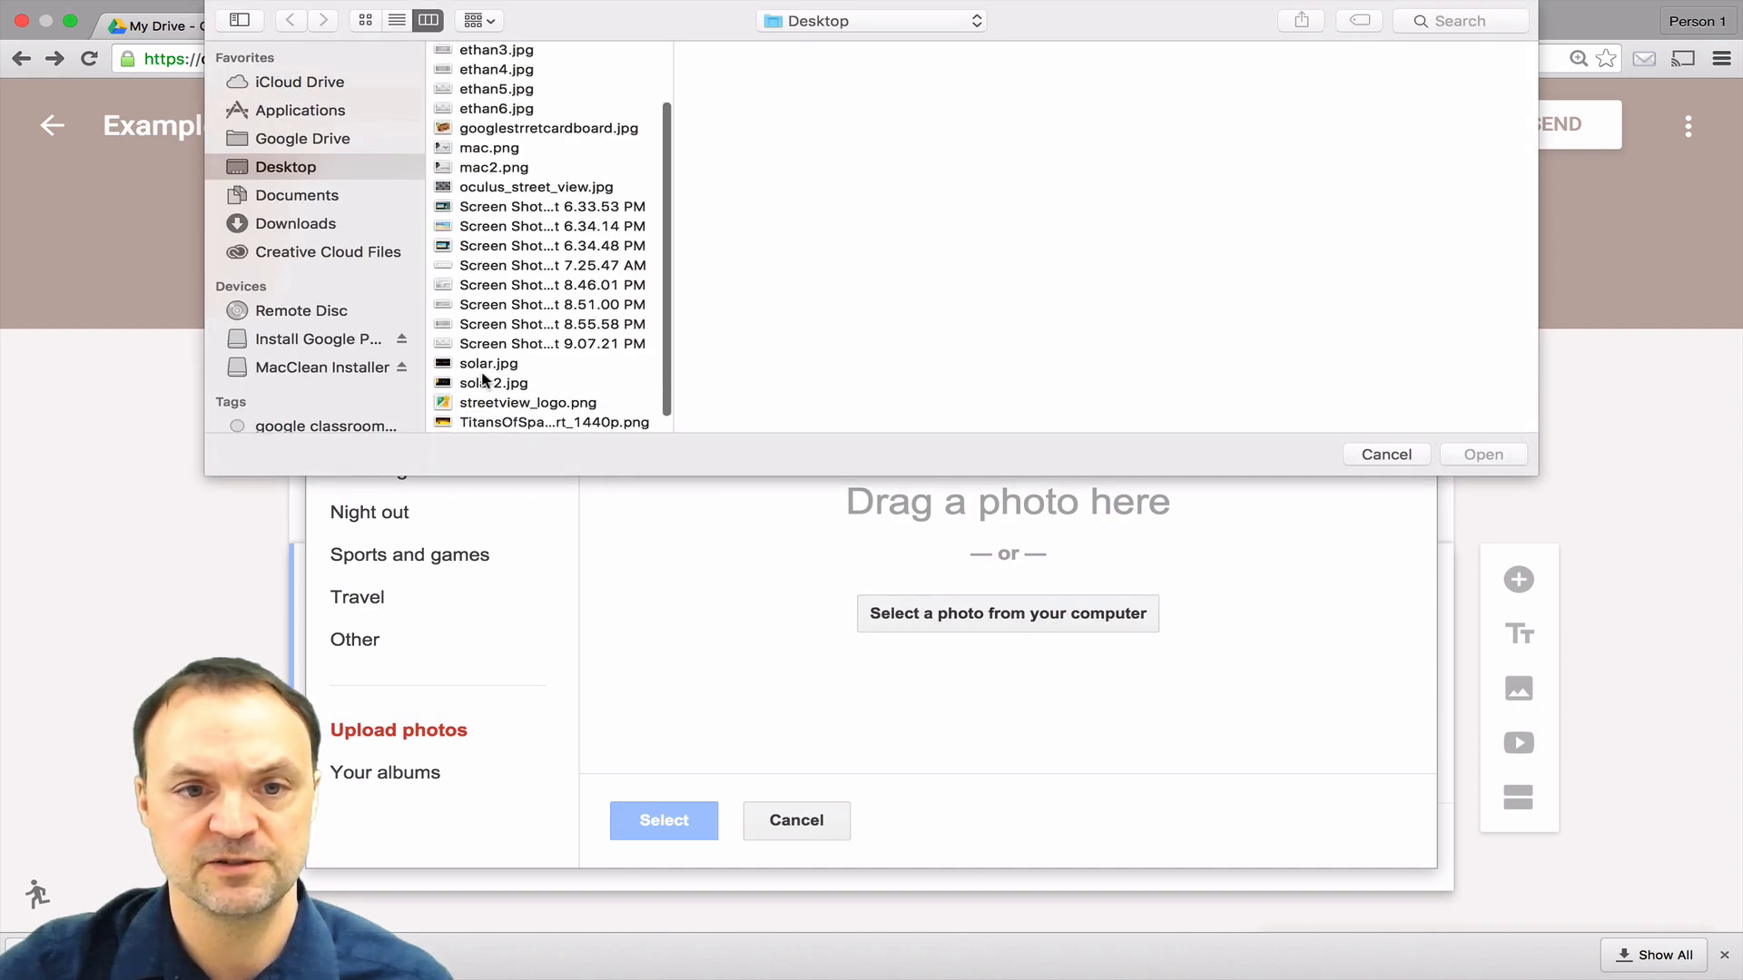
{"action": "left_click", "coordinate": [491, 383]}
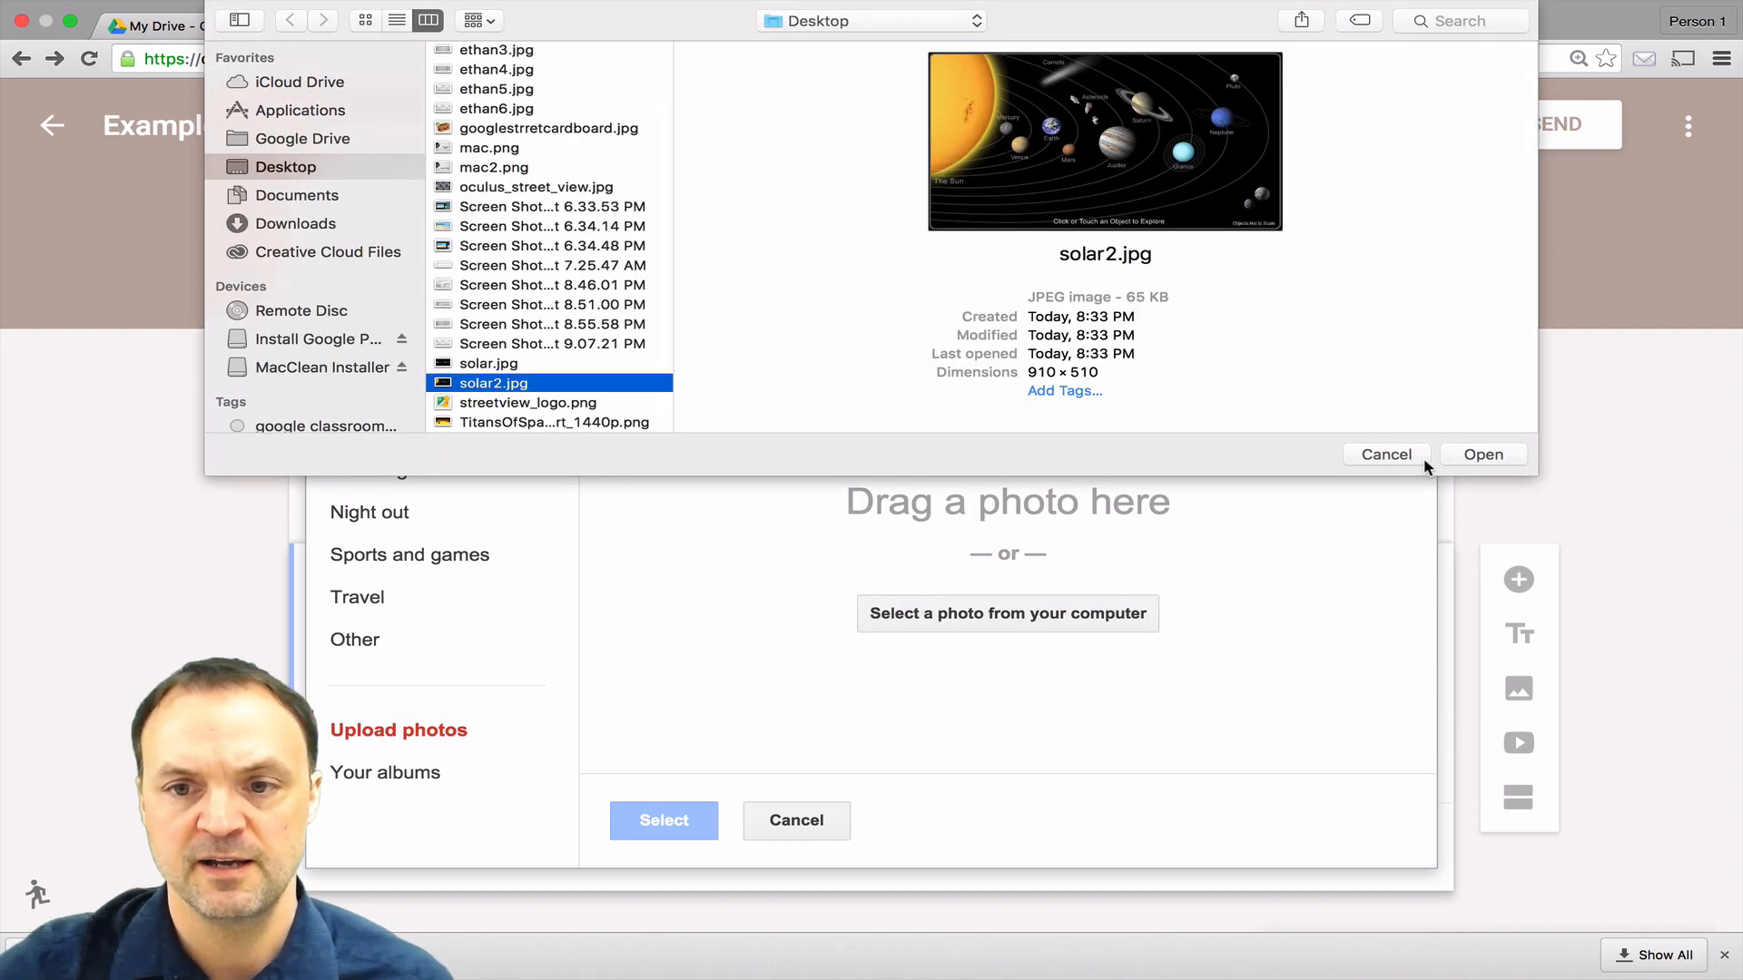
{"action": "left_click", "coordinate": [1478, 458]}
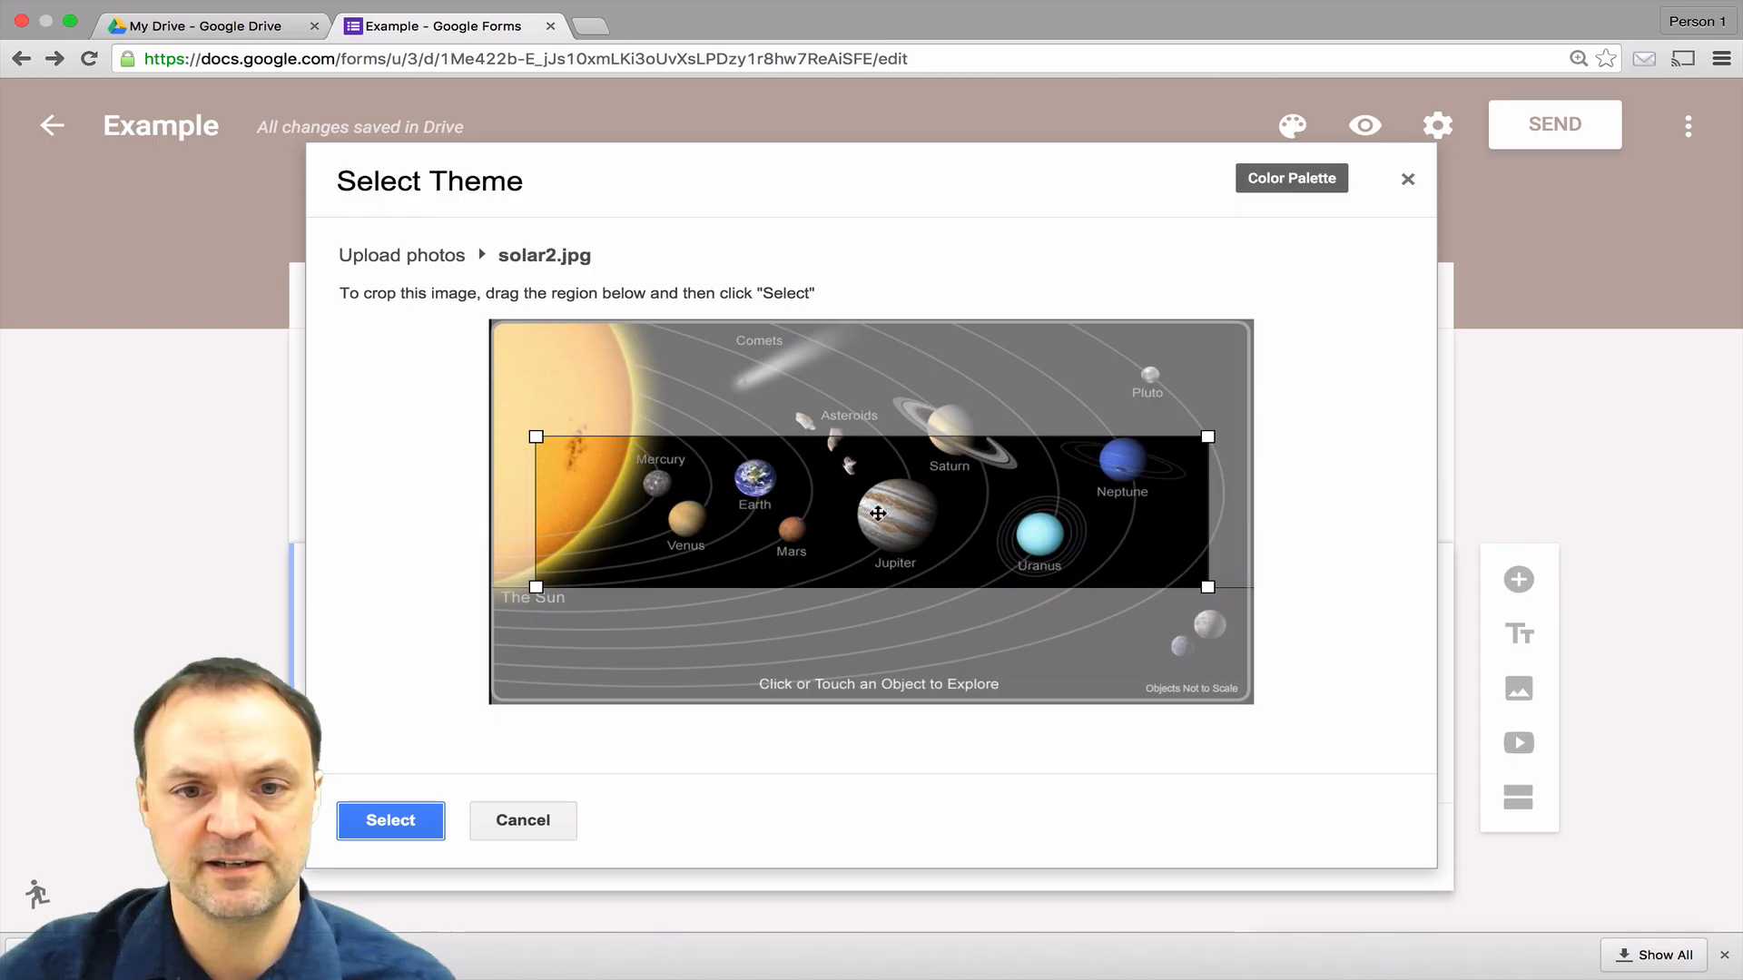
Step: Crop the solar system image to nearly its full width, from the Sun to Neptune, and apply it as the form header
{"action": "left_click_drag", "start_coordinate": [857, 510], "coordinate": [897, 491]}
{"action": "left_click_drag", "start_coordinate": [554, 415], "coordinate": [496, 365]}
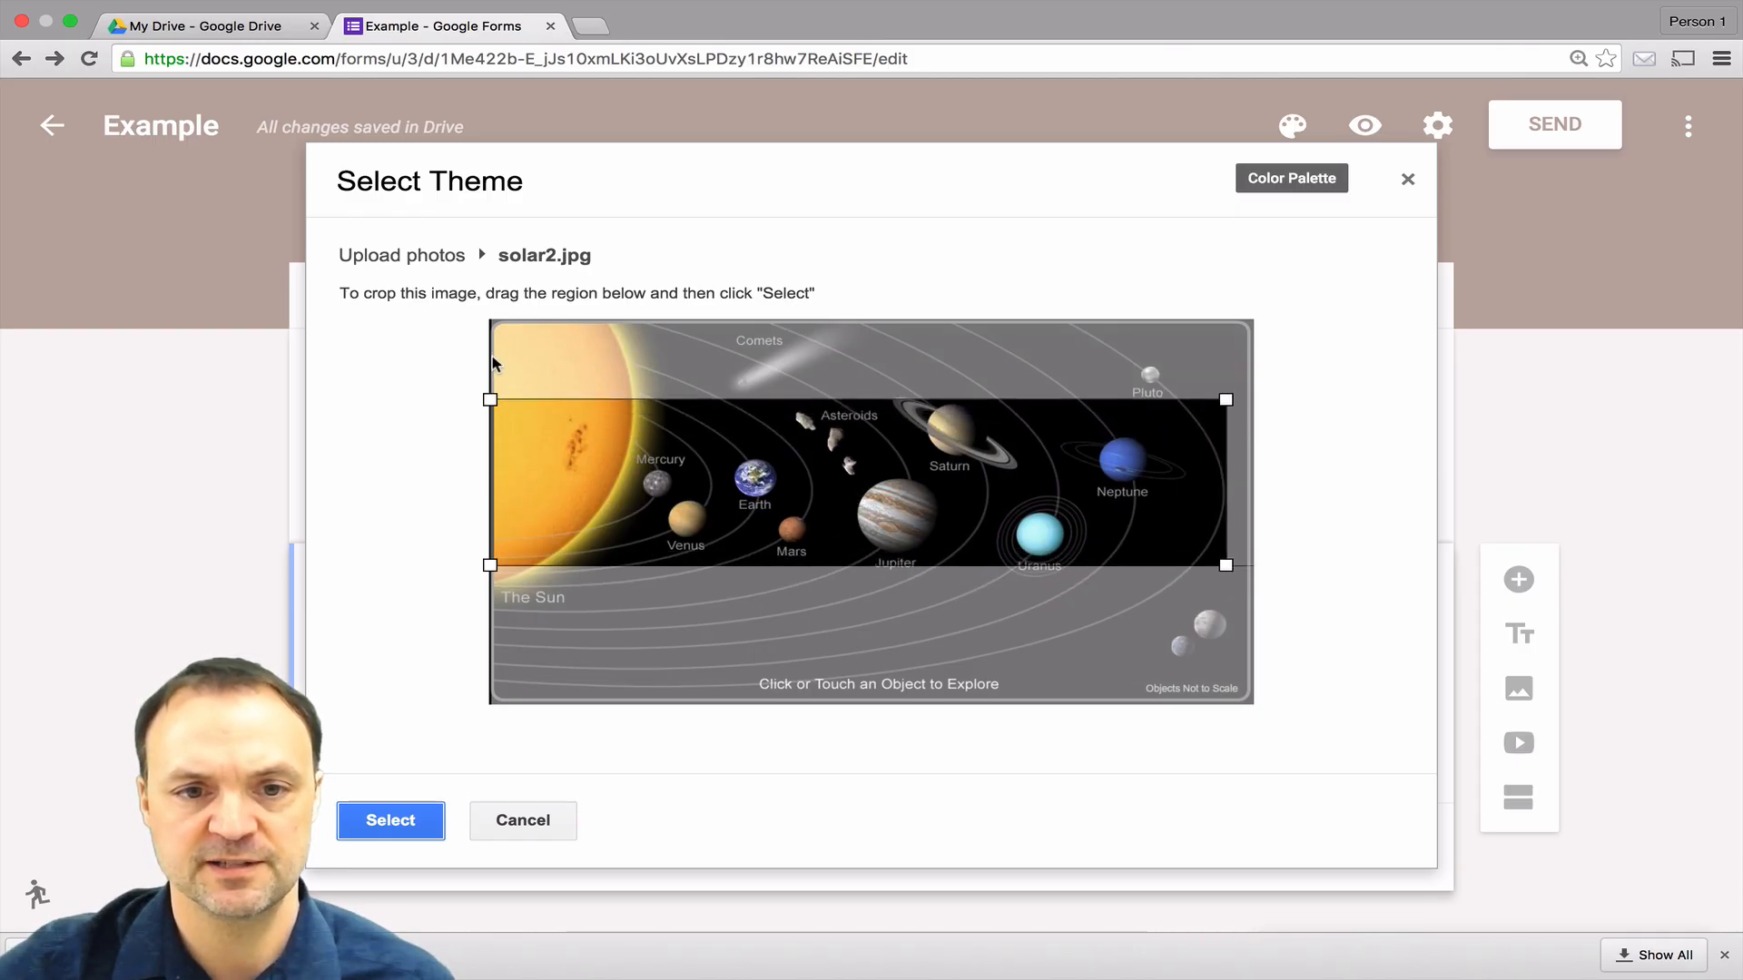
{"action": "left_click_drag", "start_coordinate": [816, 520], "coordinate": [823, 472]}
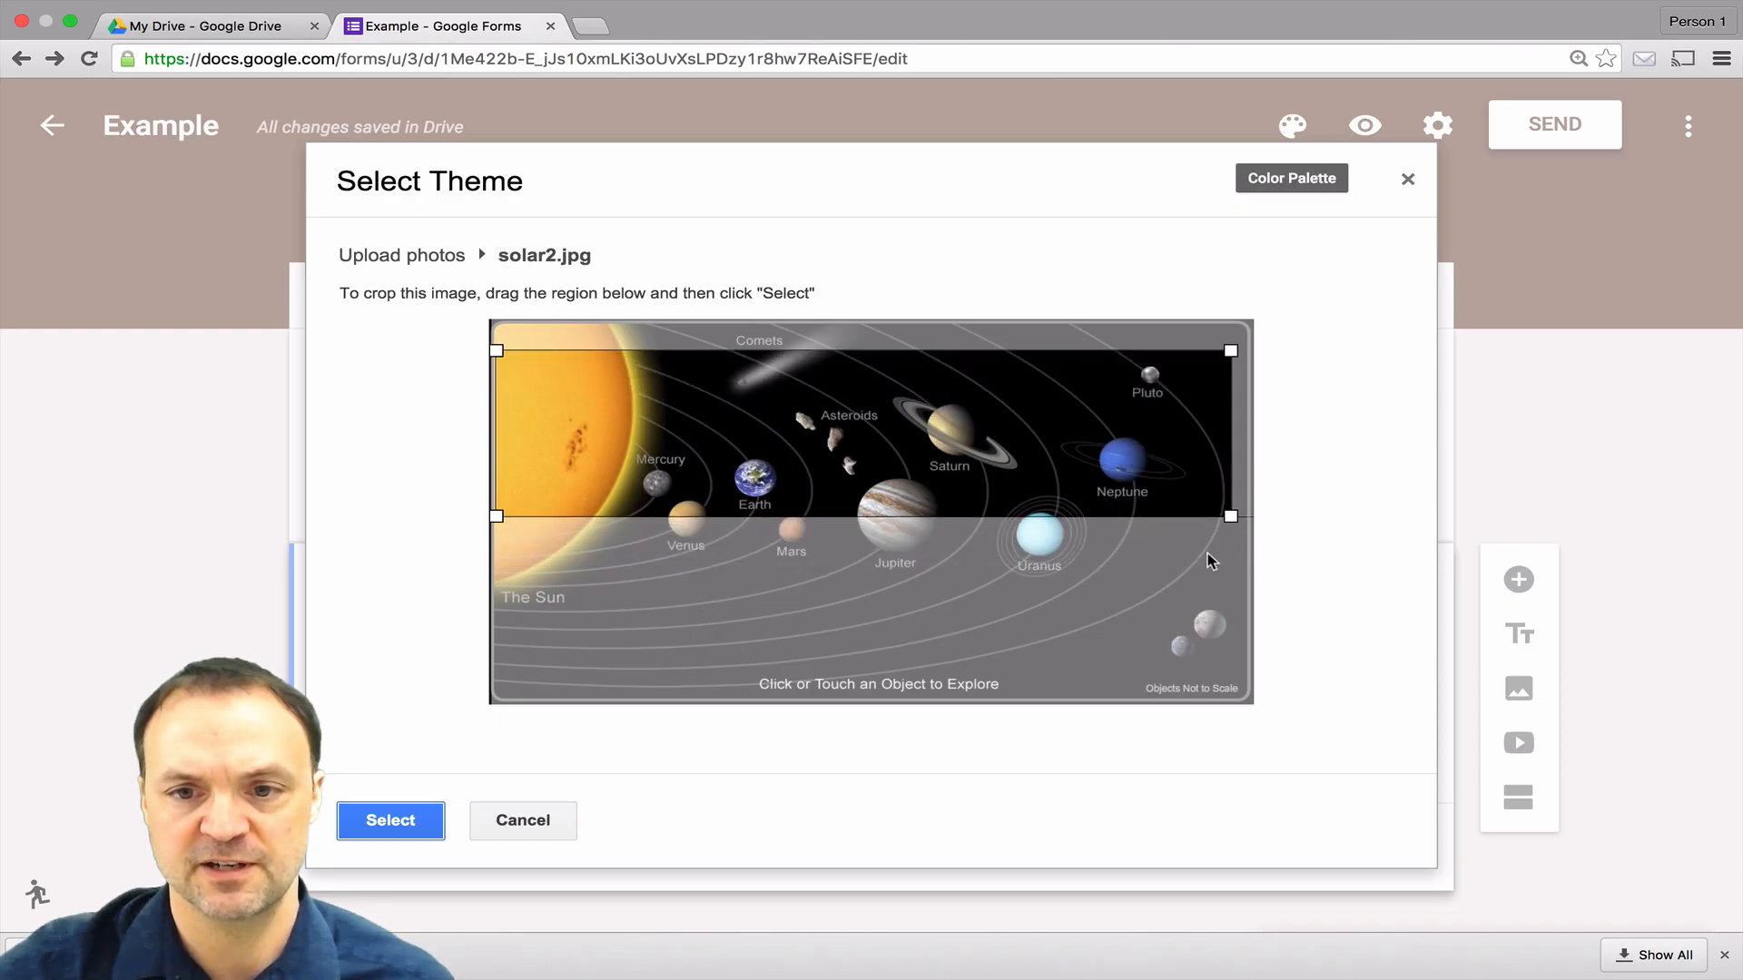
{"action": "left_click_drag", "start_coordinate": [1230, 516], "coordinate": [1251, 518]}
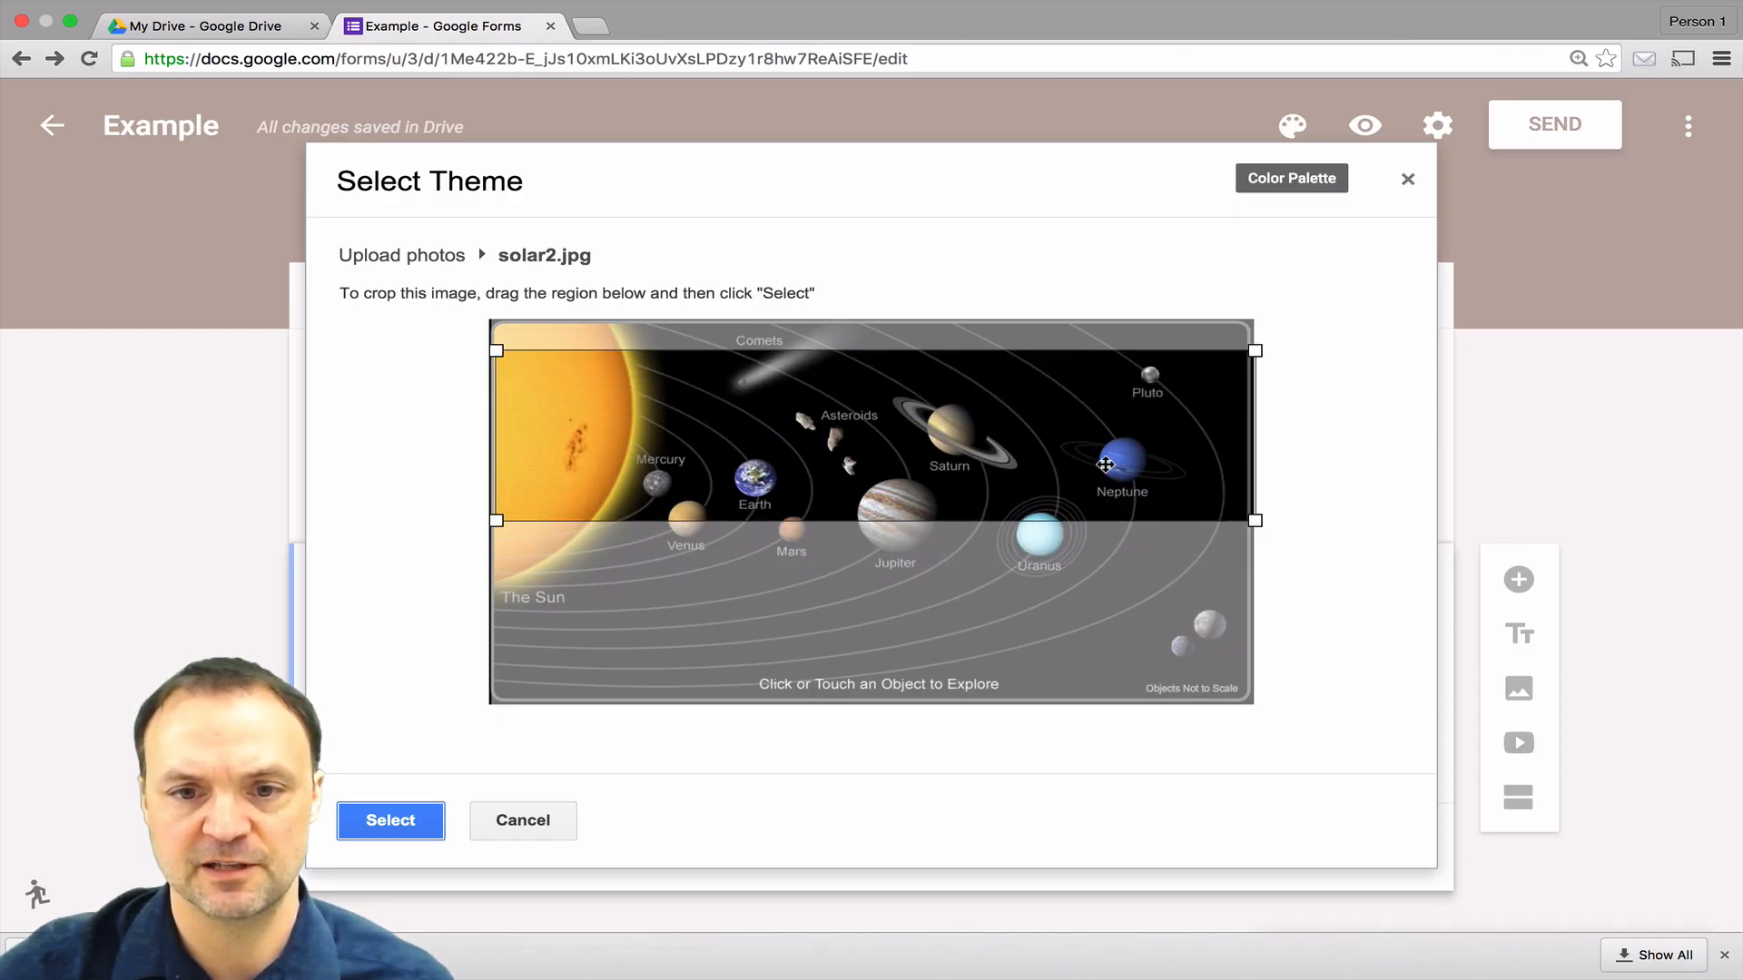
{"action": "left_click_drag", "start_coordinate": [1104, 463], "coordinate": [1088, 527]}
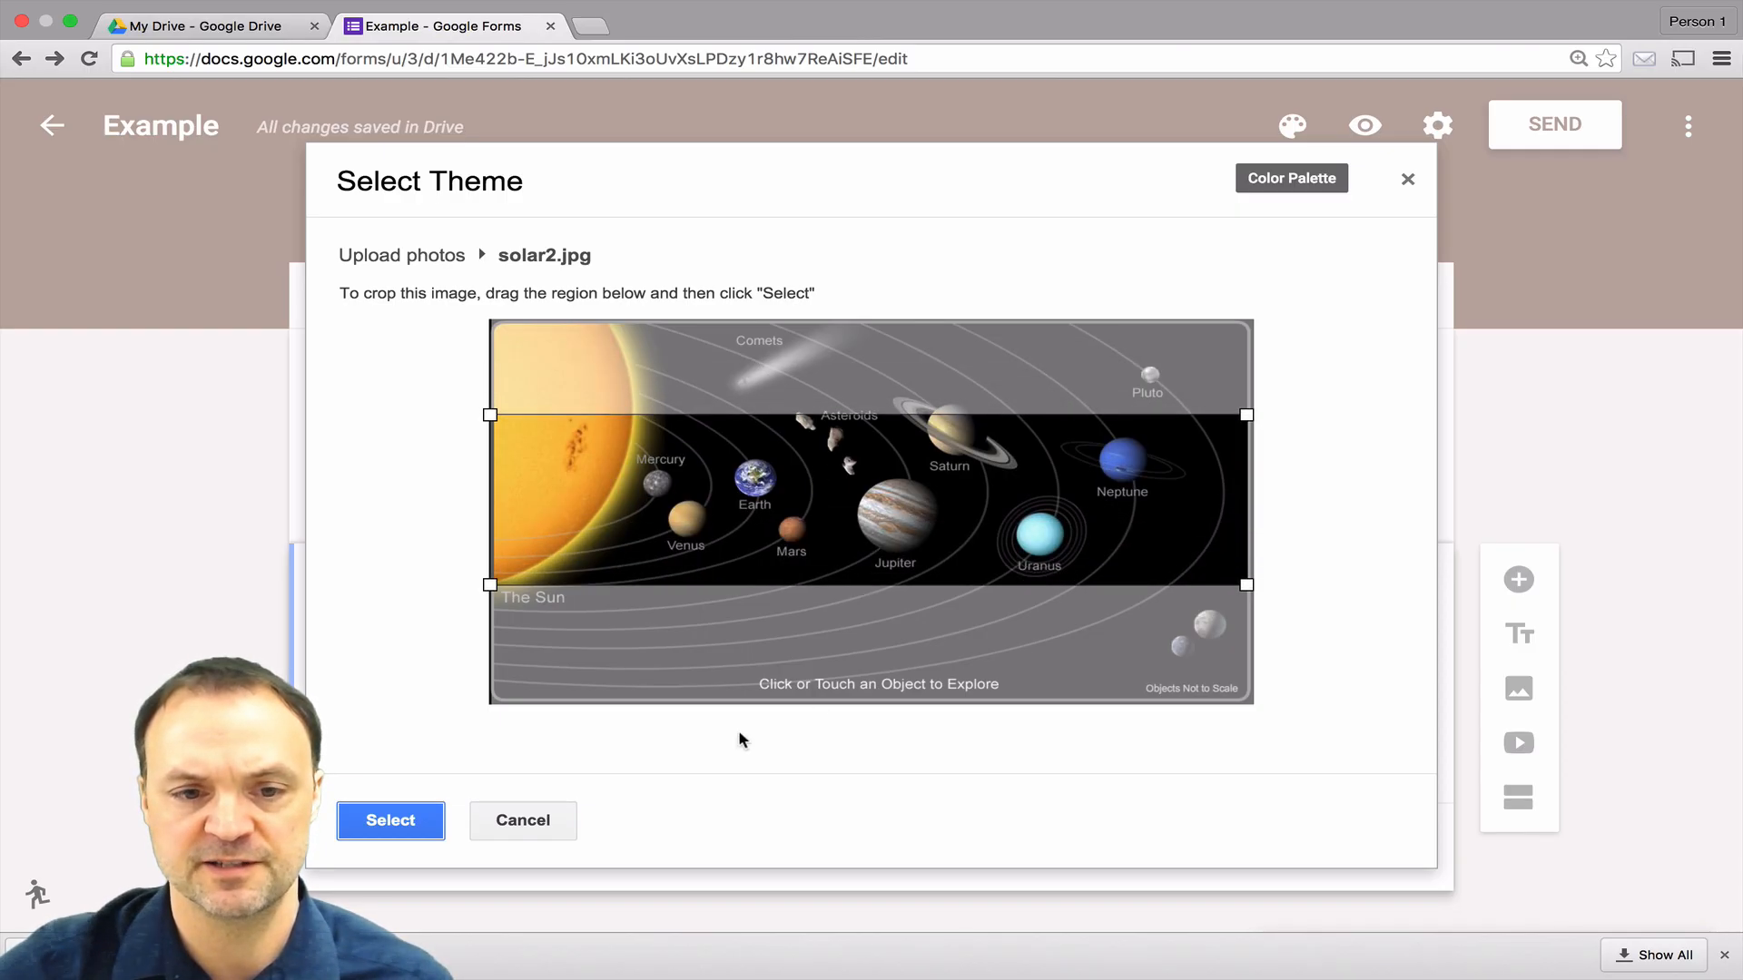
{"action": "left_click", "coordinate": [399, 817]}
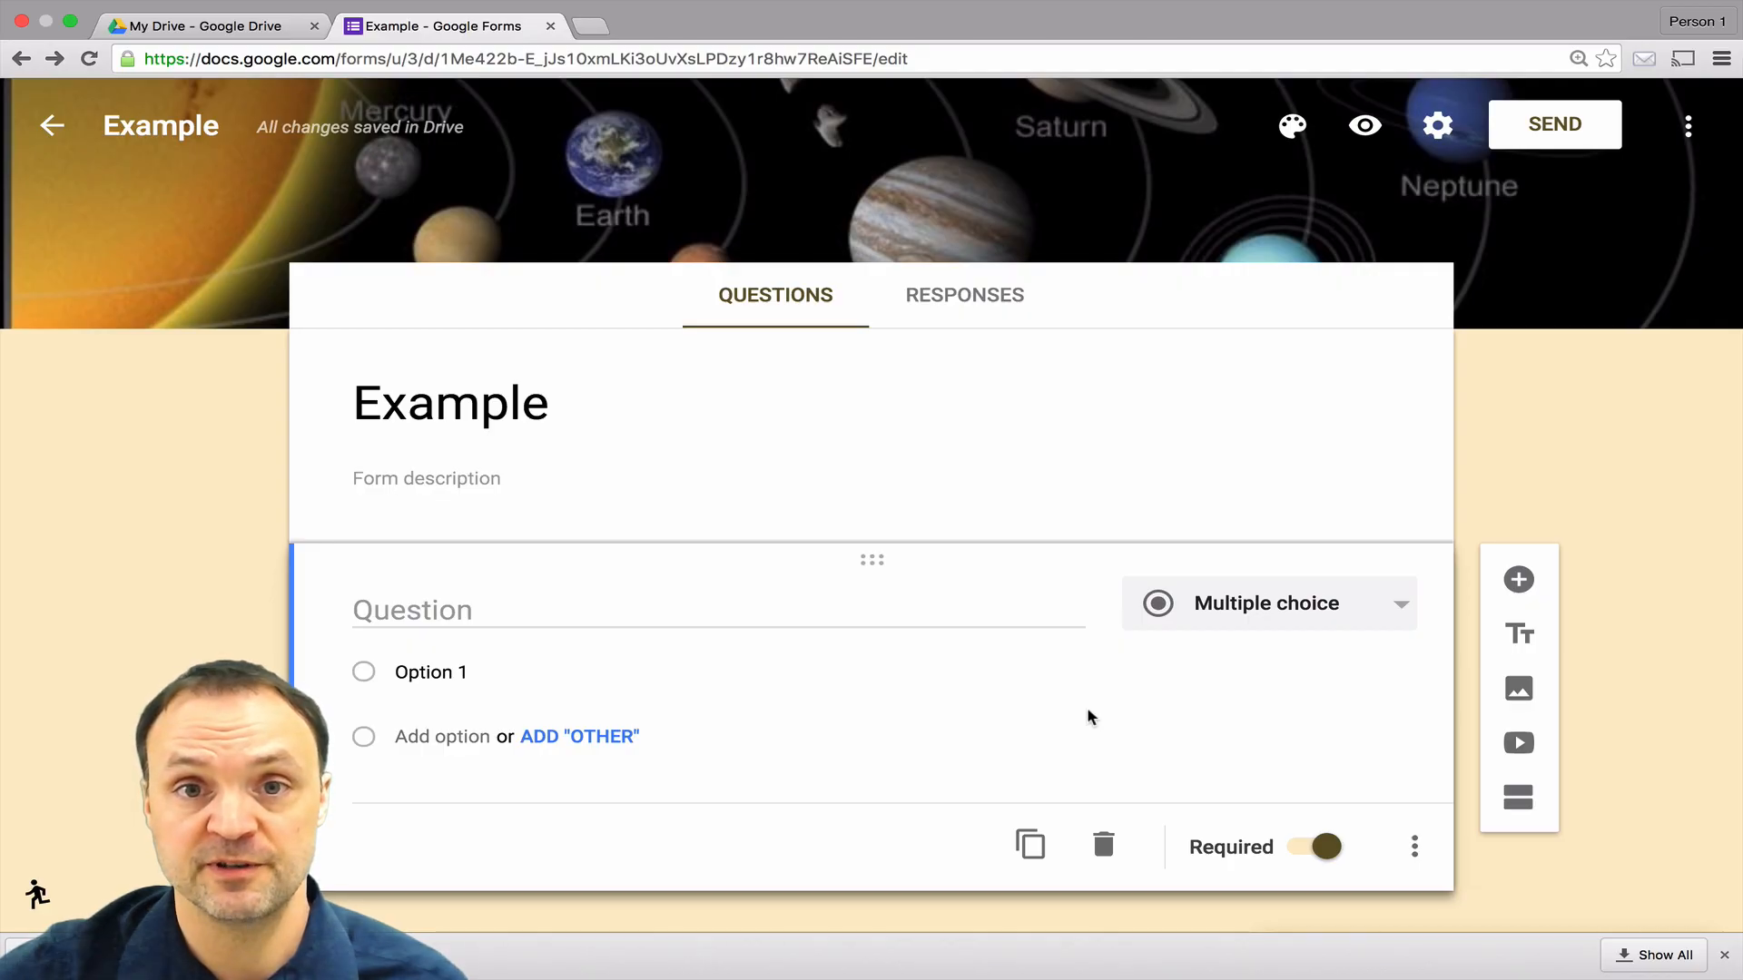
Step: Delete the form's only question and change the title on the form page to "Solar System"
{"action": "left_click", "coordinate": [1105, 847]}
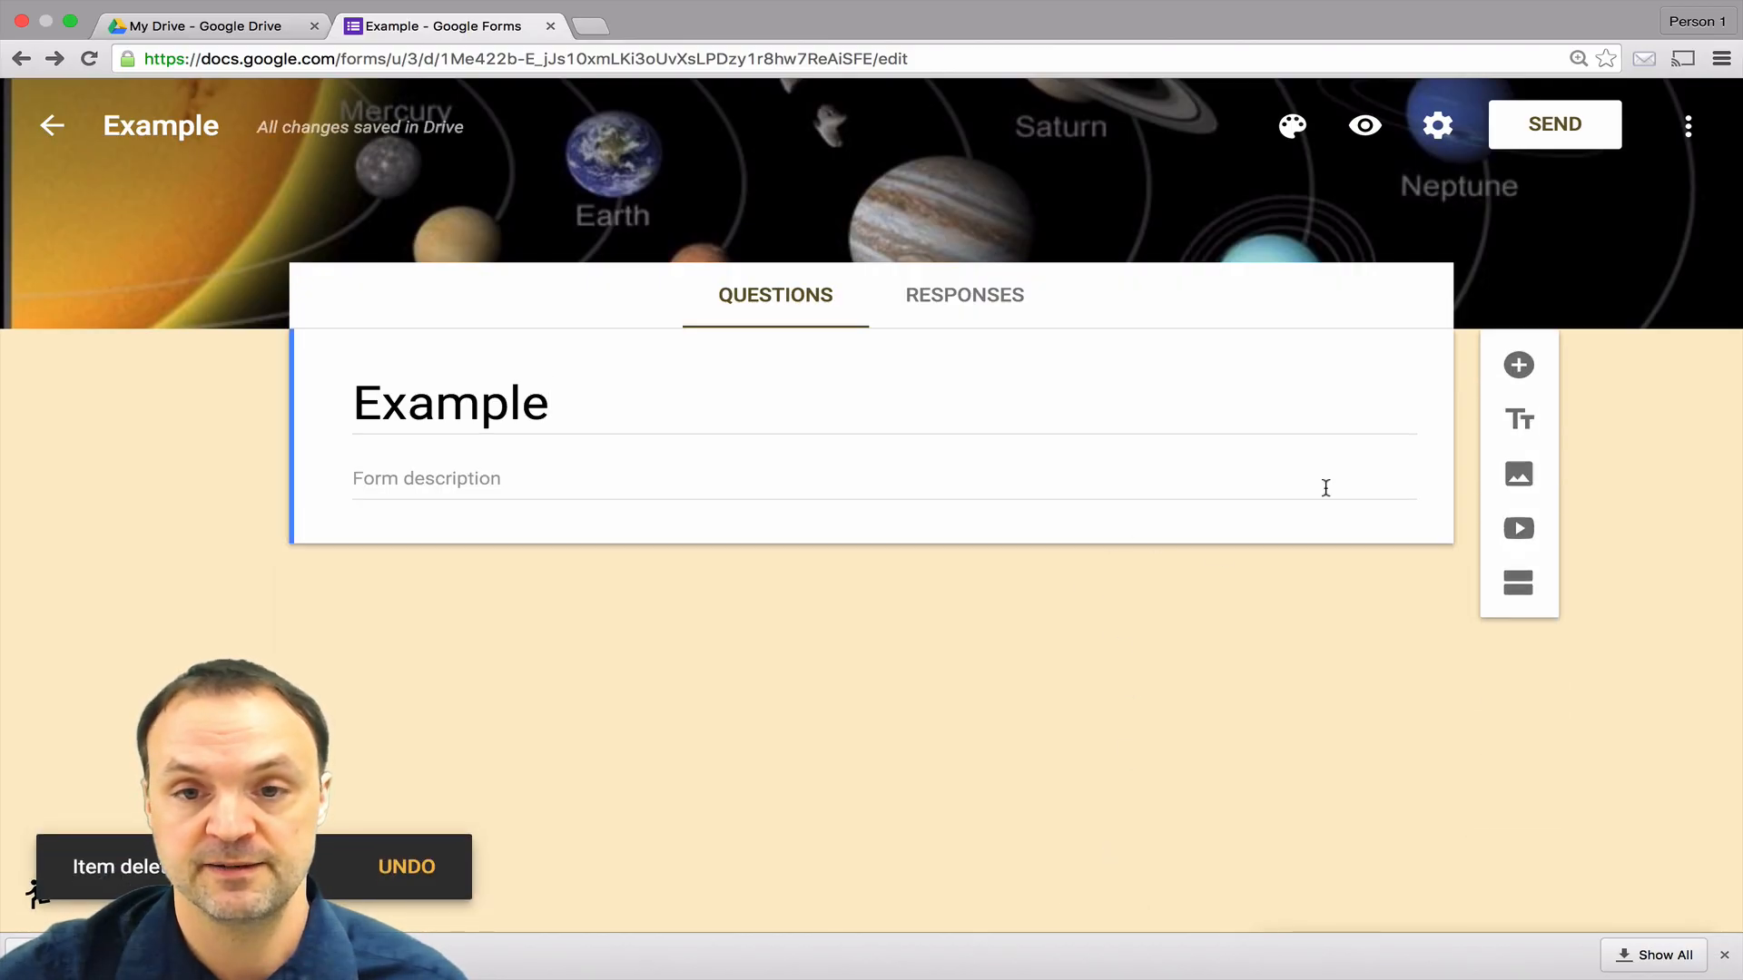
{"action": "left_click", "coordinate": [725, 400]}
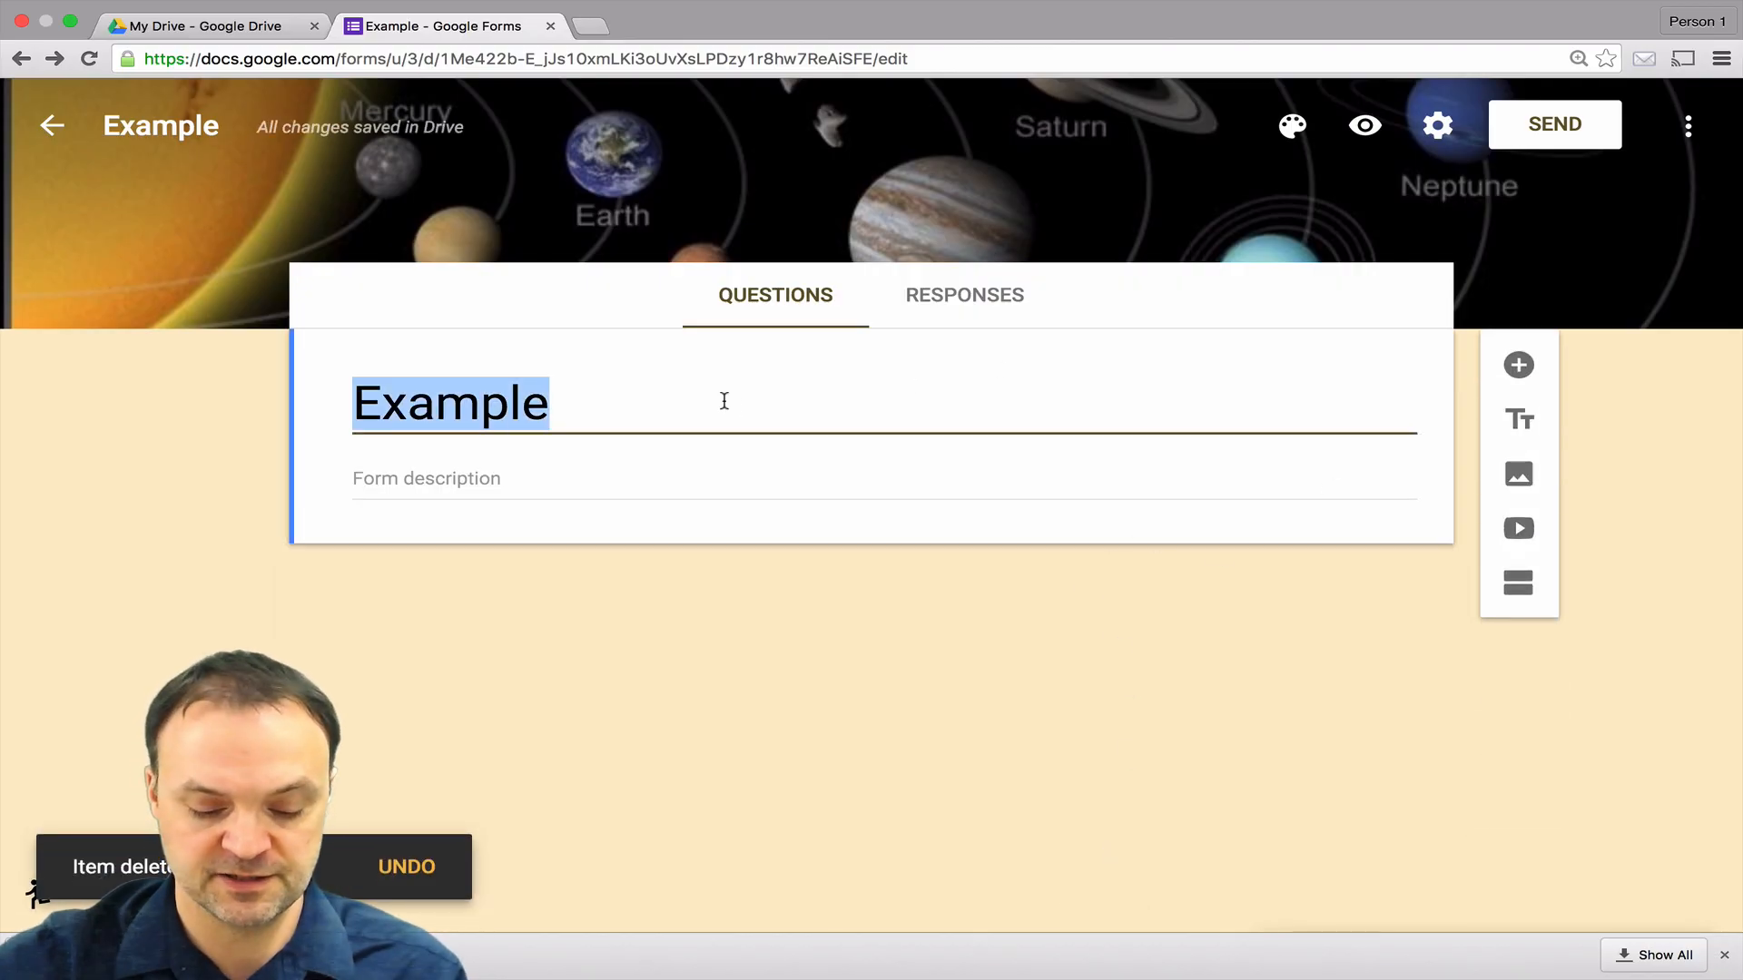
{"action": "type", "text": "Solar S"}
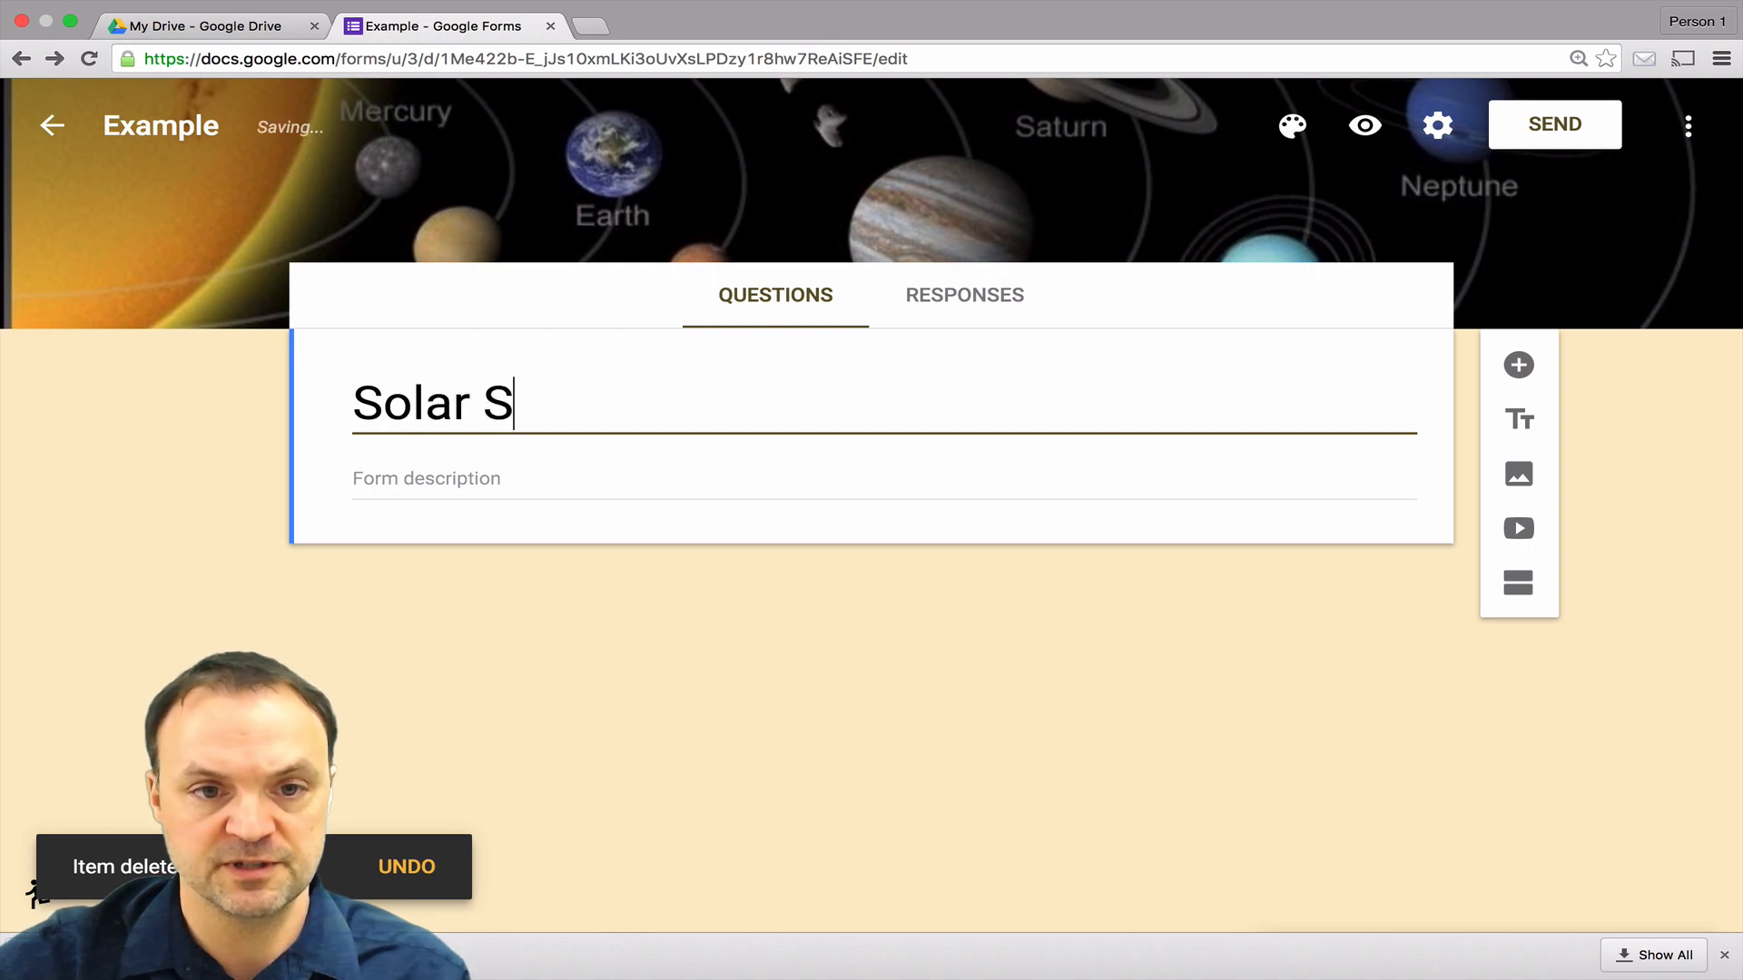
{"action": "type", "text": "ystme"}
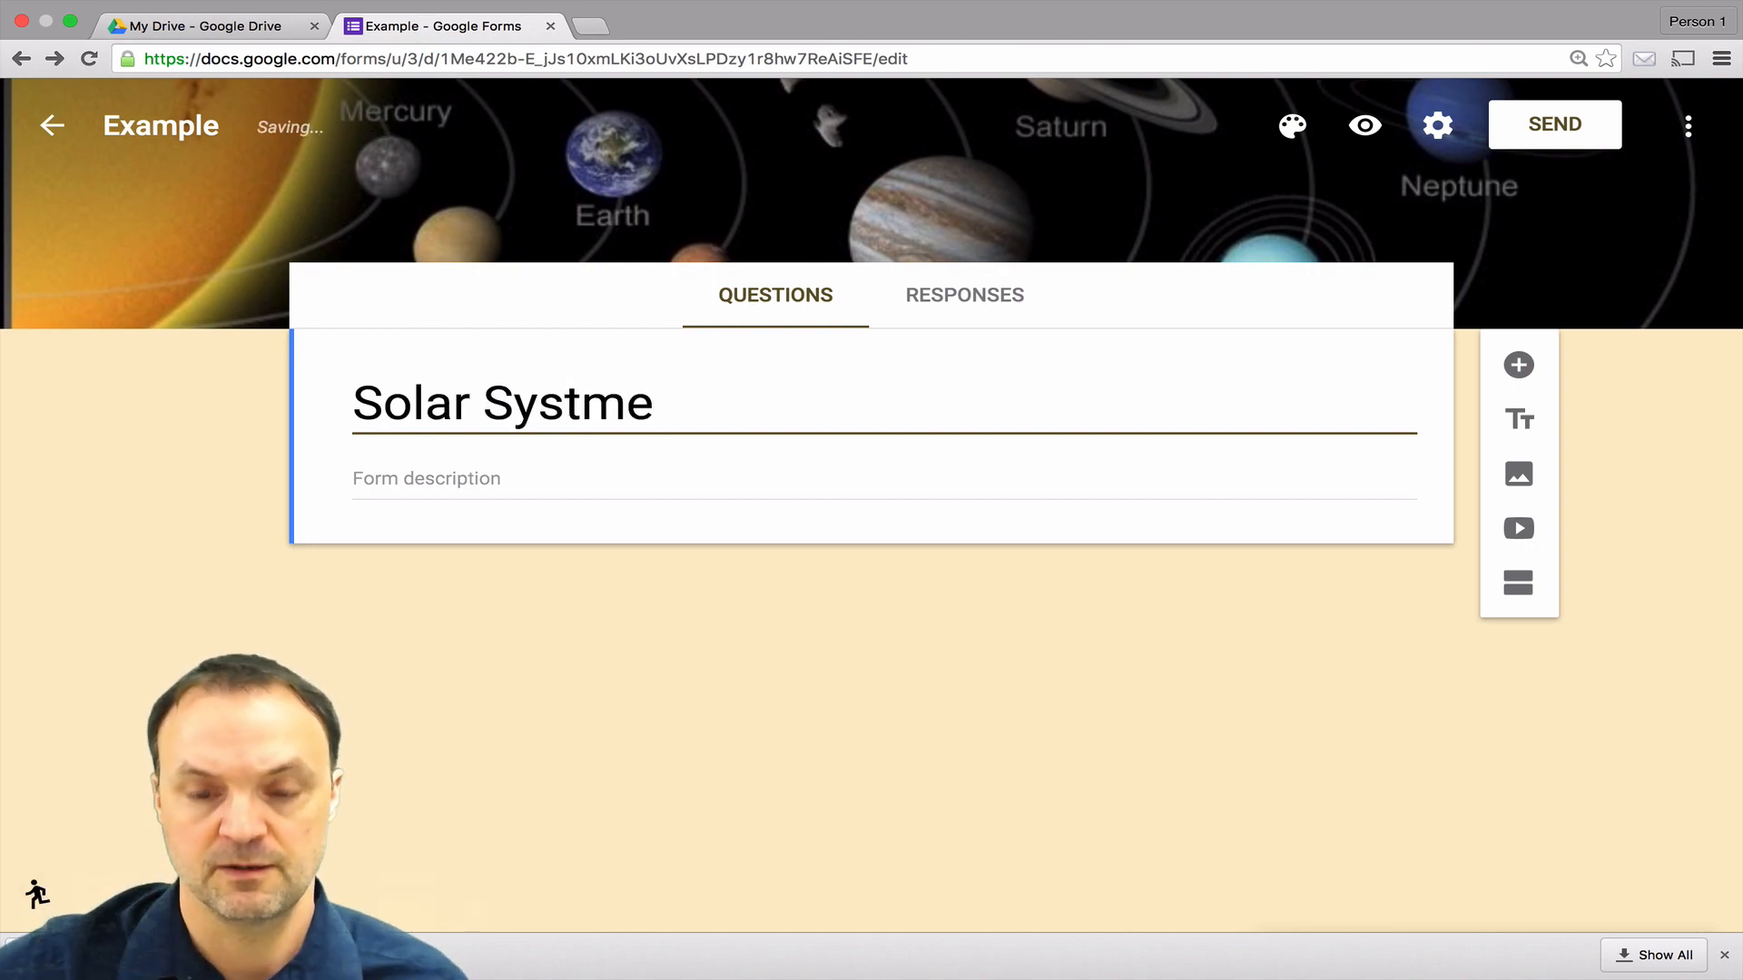
{"action": "key", "text": "BackSpace"}
{"action": "key", "text": "BackSpace"}
{"action": "type", "text": "em"}
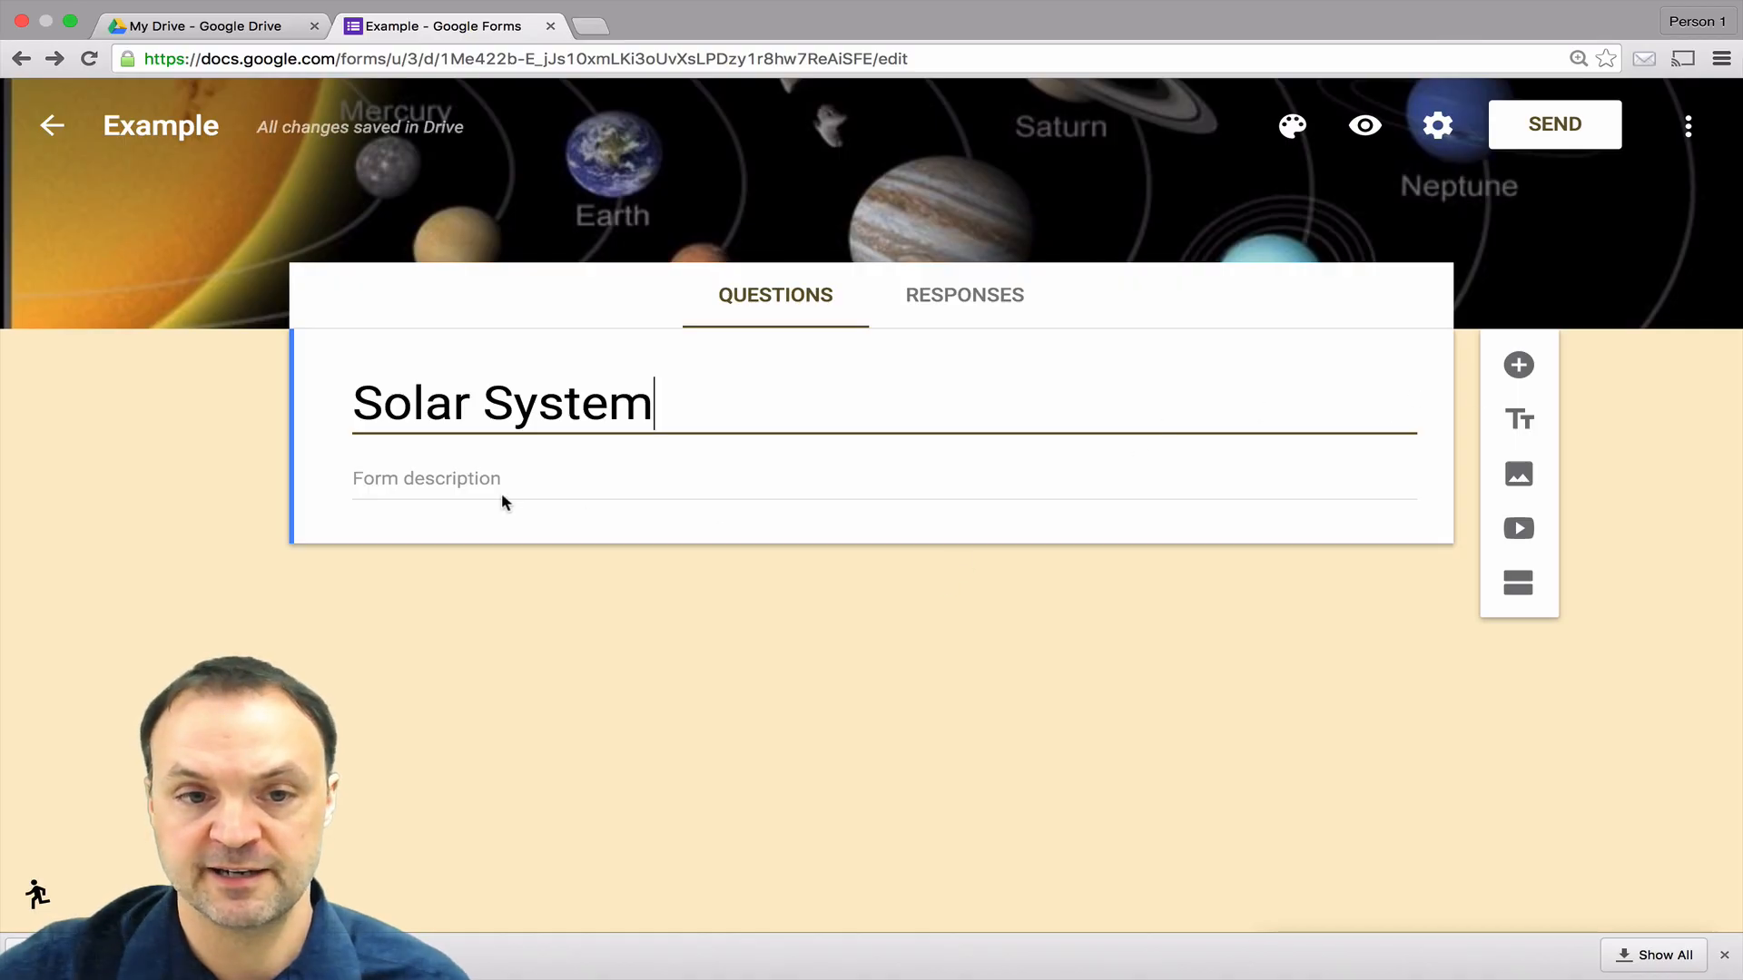
Step: Add a short answer question titled "Name" below the form title and make it required
{"action": "left_click", "coordinate": [1518, 367]}
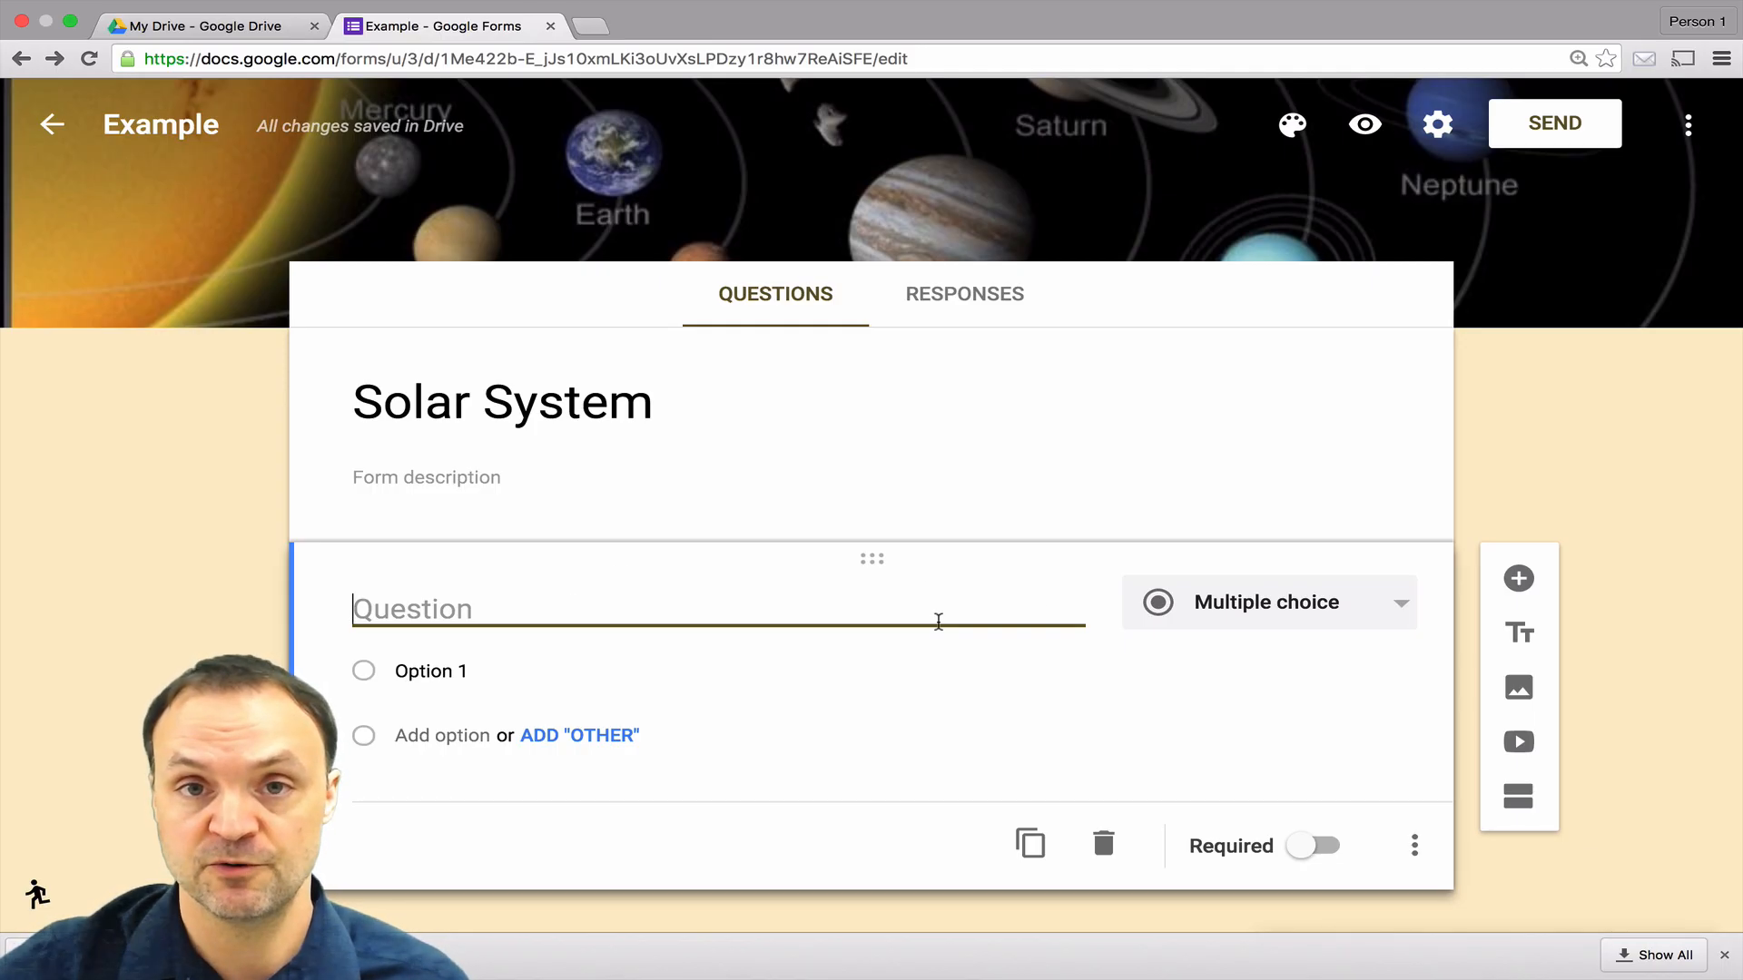
{"action": "left_click", "coordinate": [1307, 600]}
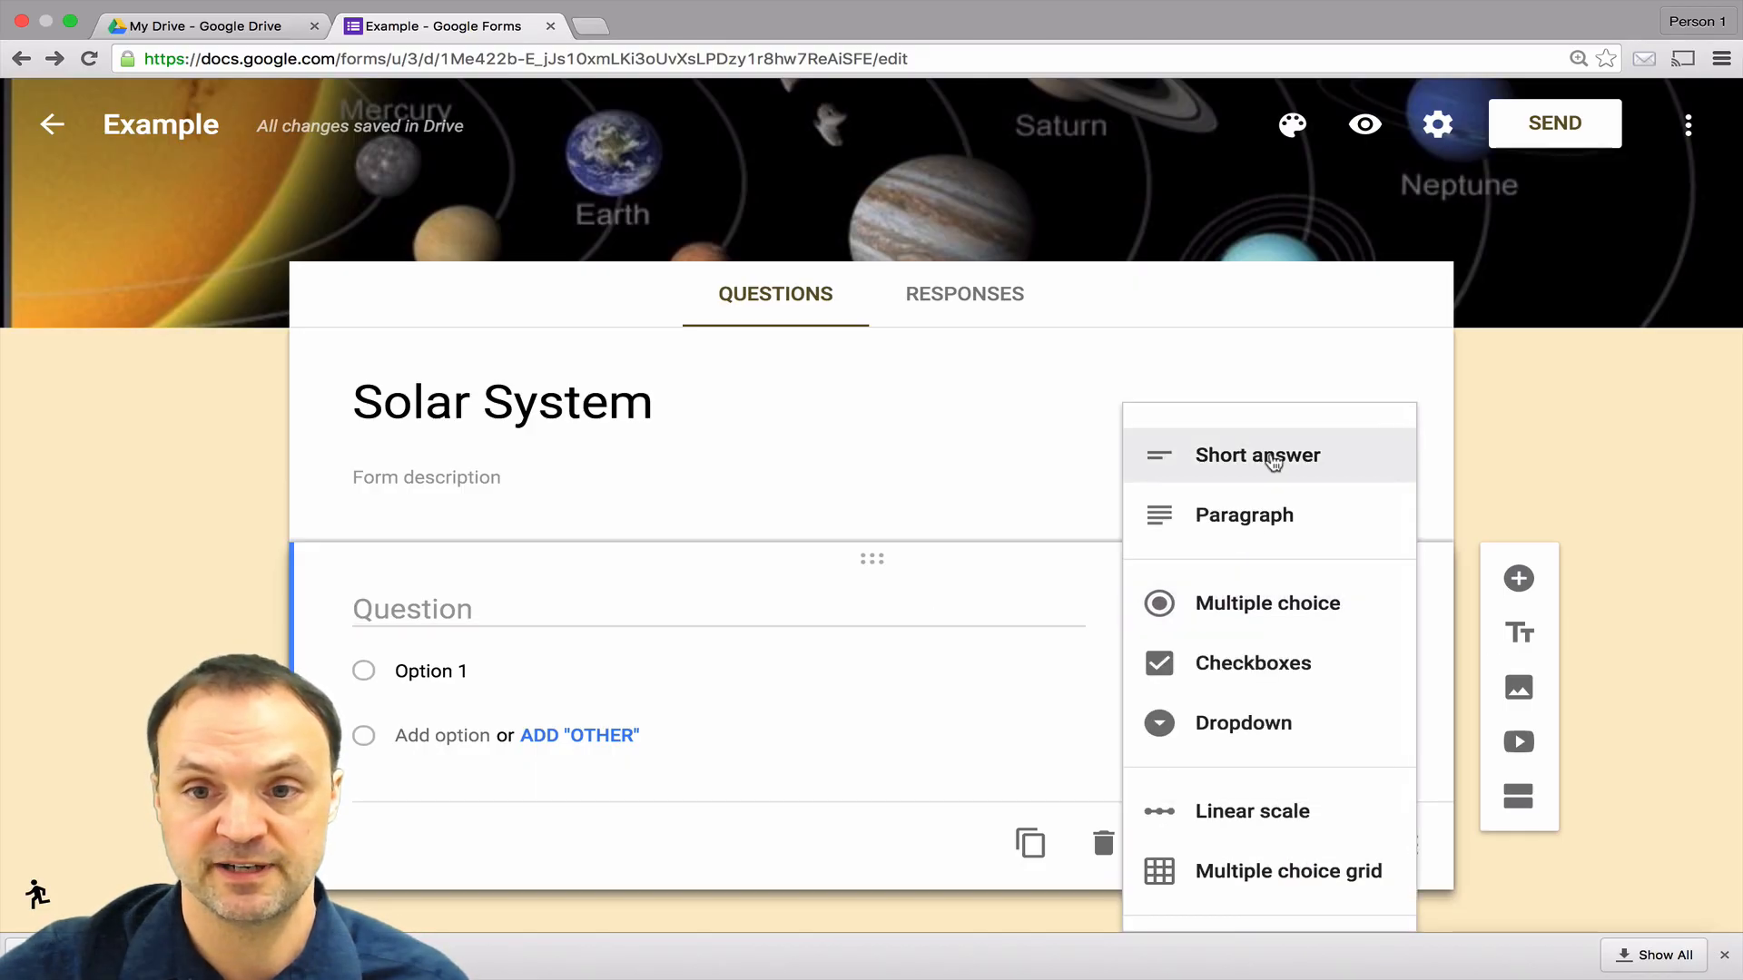
{"action": "left_click", "coordinate": [1274, 463]}
{"action": "left_click", "coordinate": [681, 610]}
{"action": "type", "text": "N"}
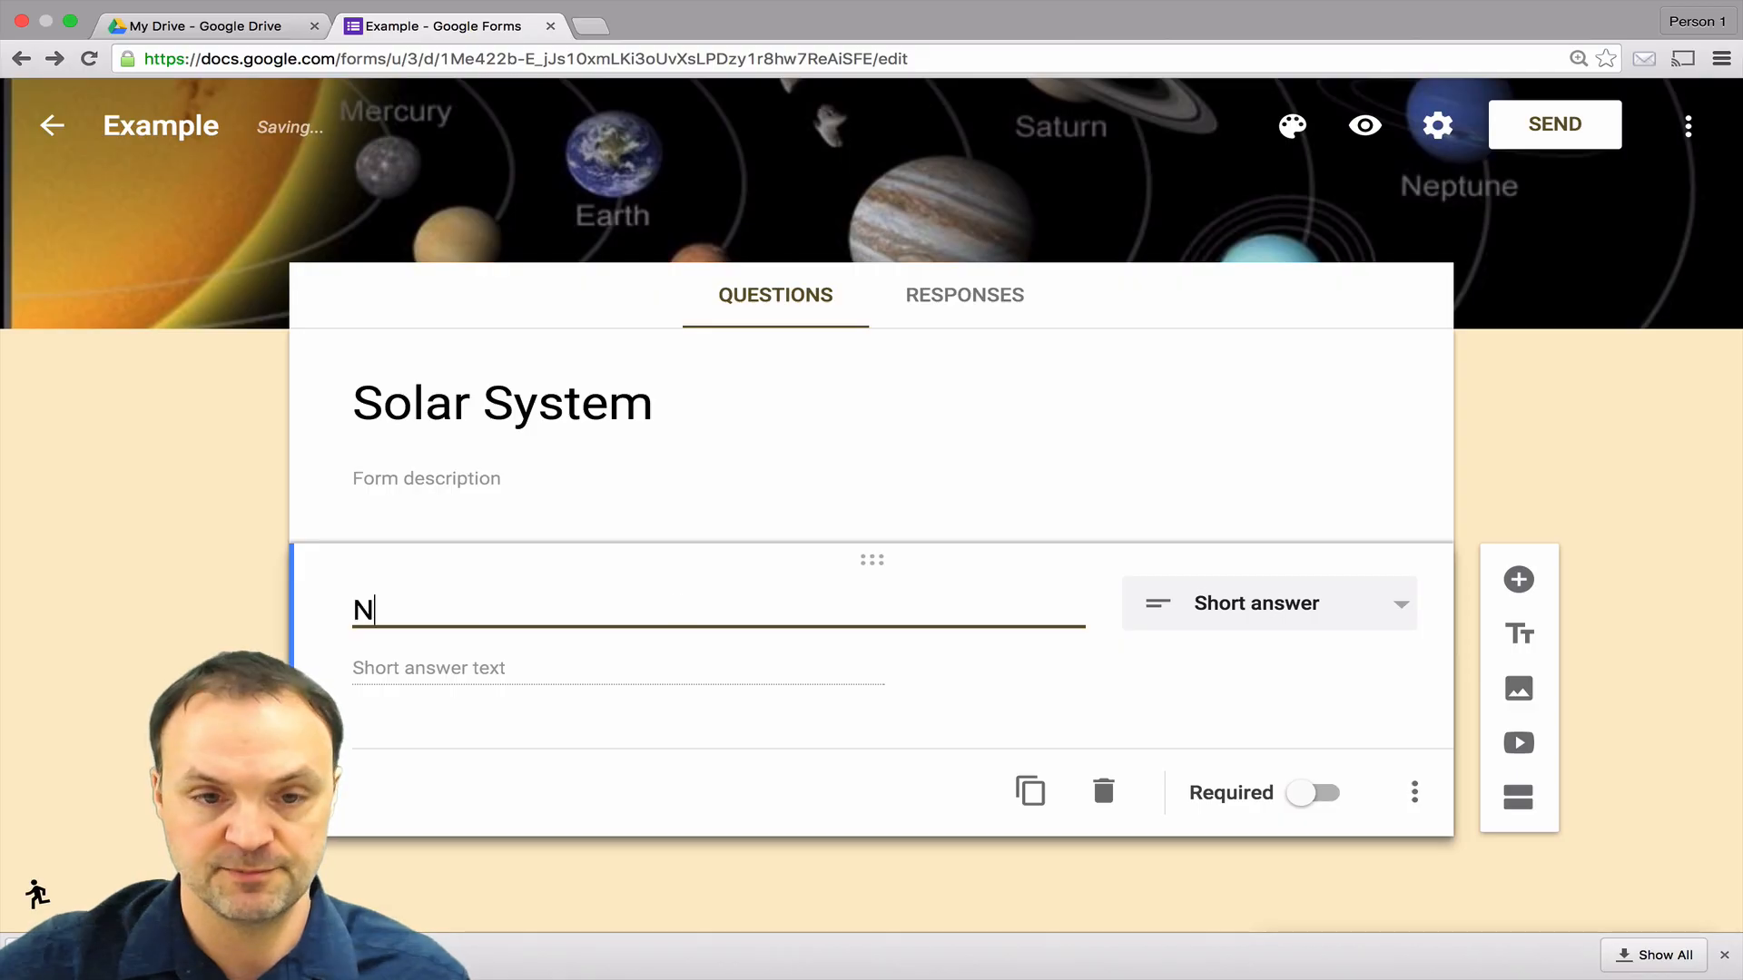
{"action": "type", "text": "ame"}
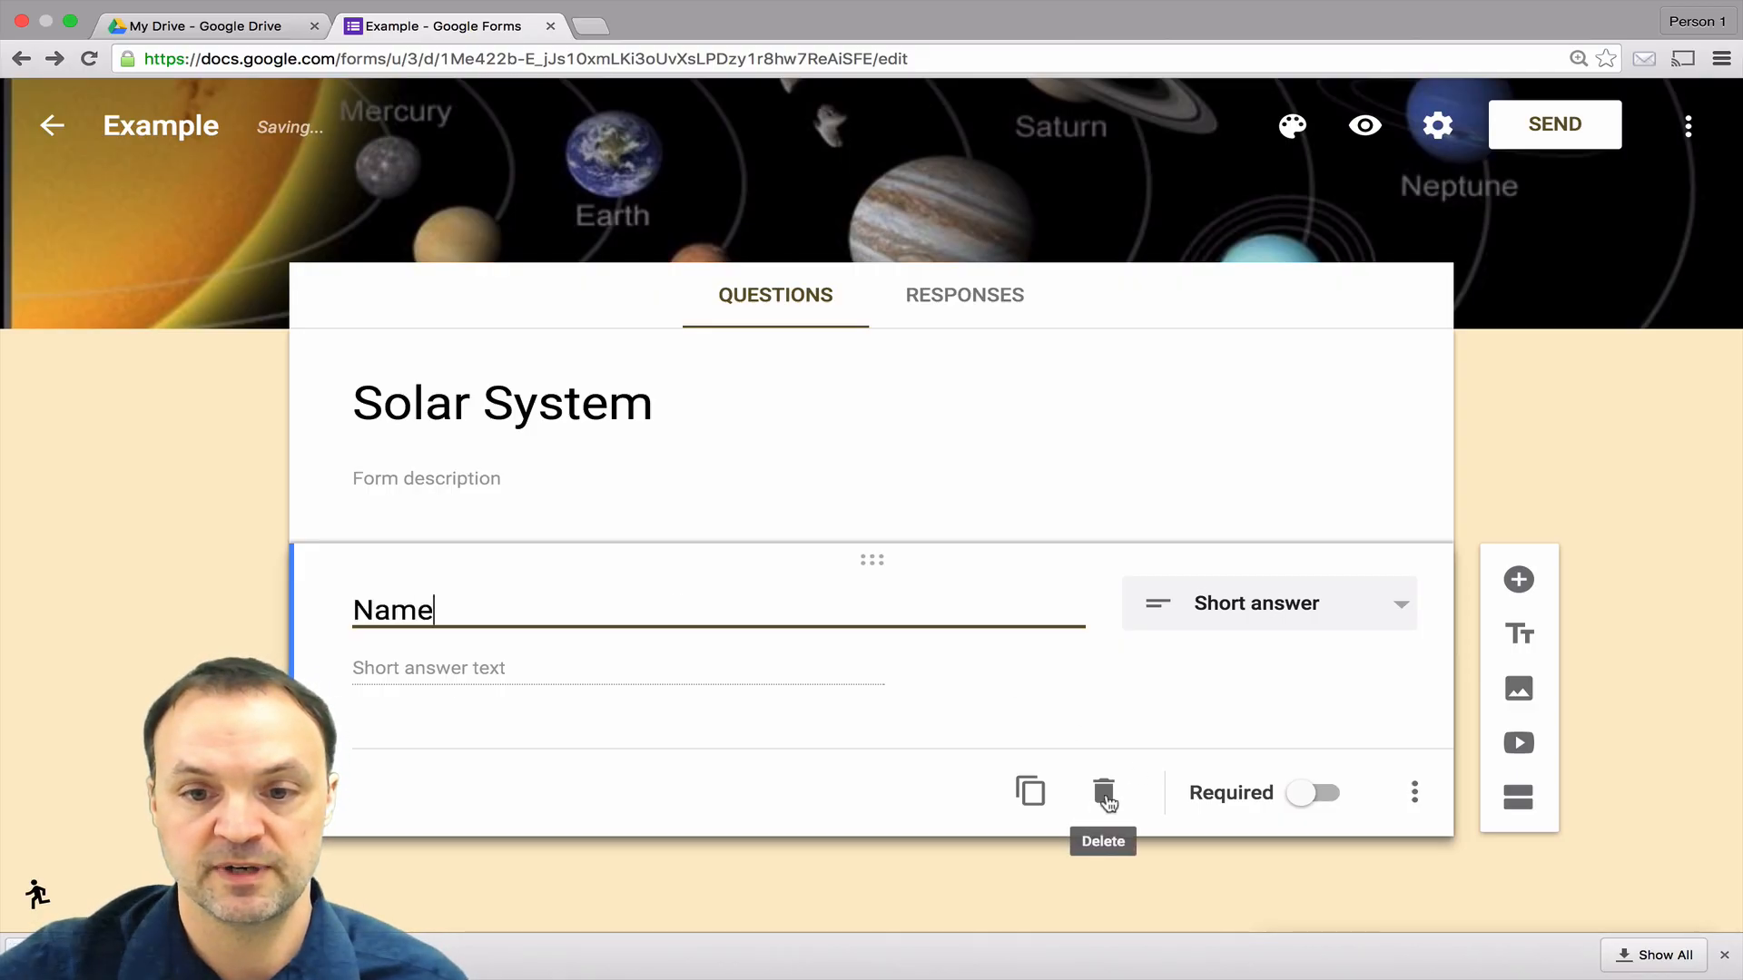
{"action": "left_click", "coordinate": [1304, 792]}
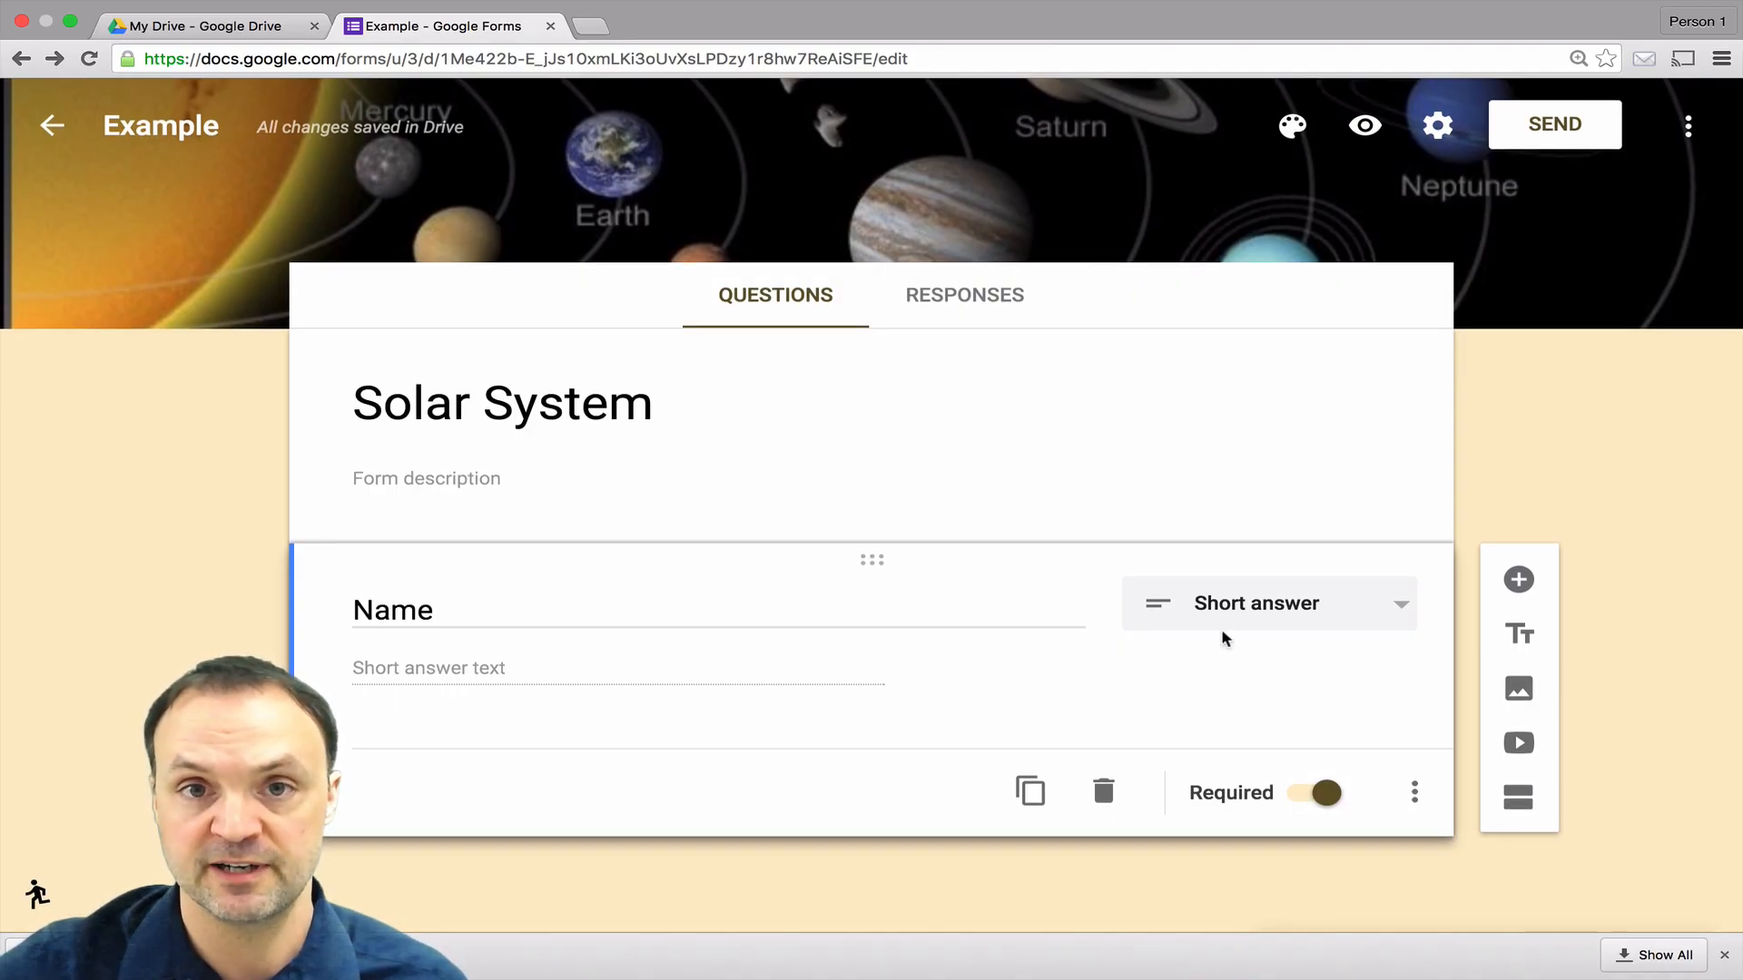
Step: Add a second short answer question titled "Email" and make it required
{"action": "left_click", "coordinate": [1517, 581]}
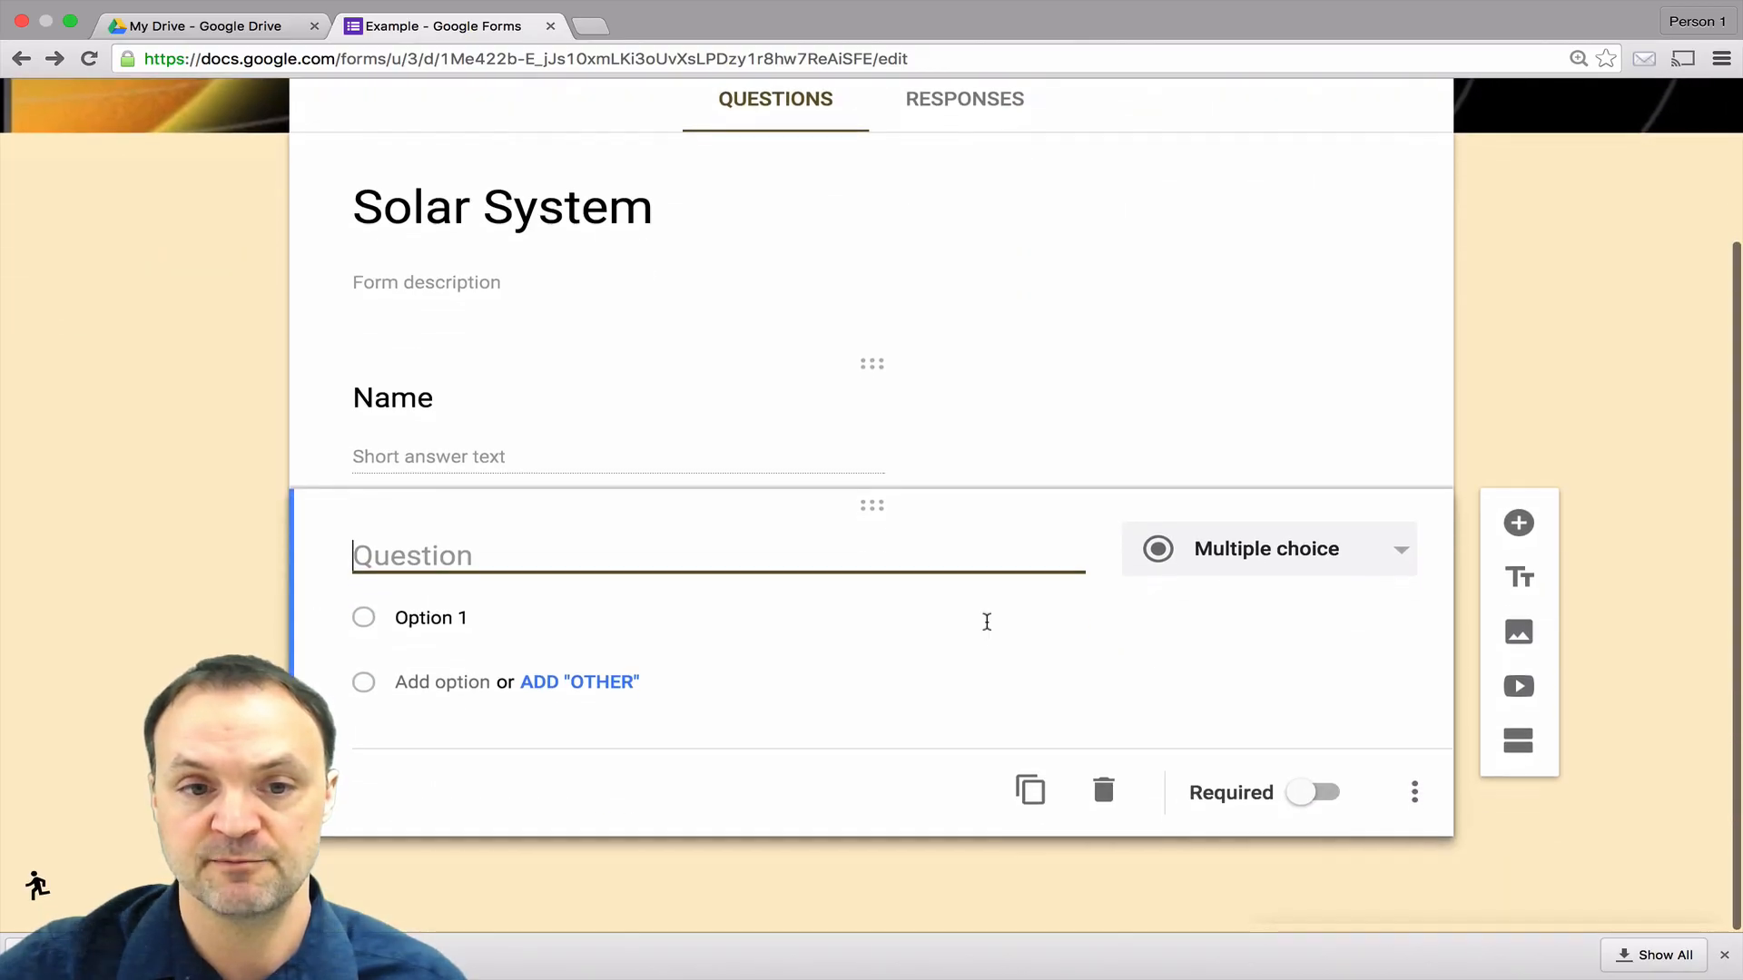
{"action": "left_click", "coordinate": [1230, 562]}
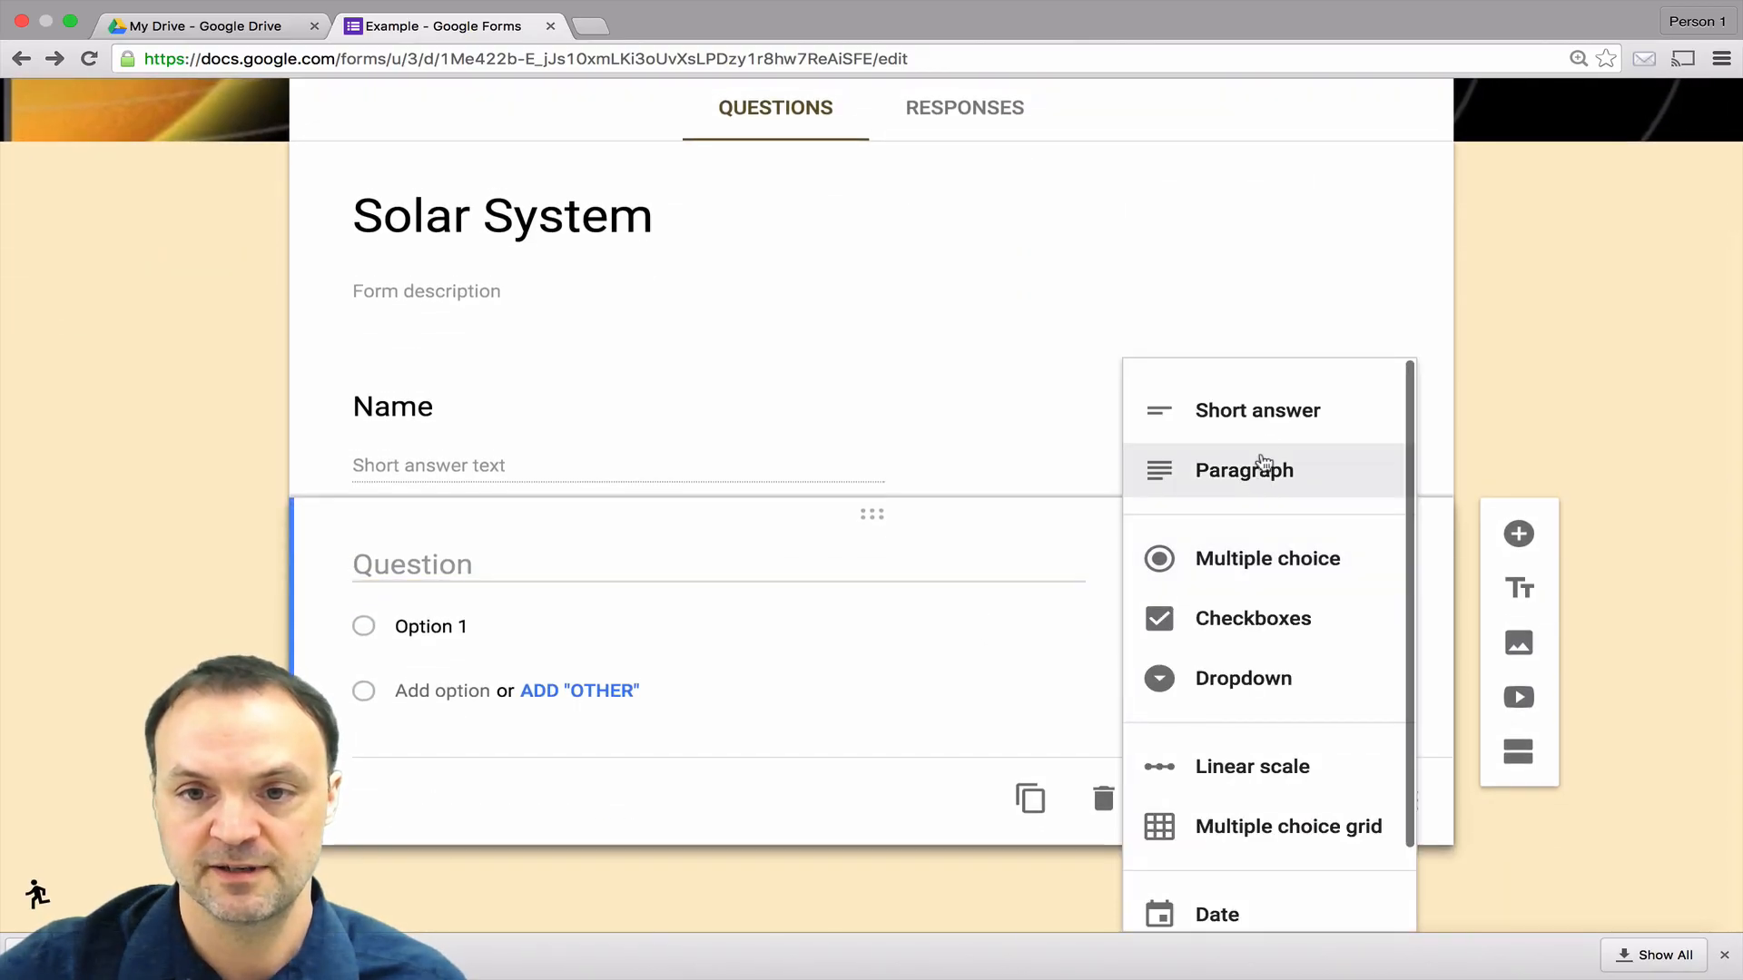
{"action": "left_click", "coordinate": [1262, 414]}
{"action": "left_click", "coordinate": [677, 607]}
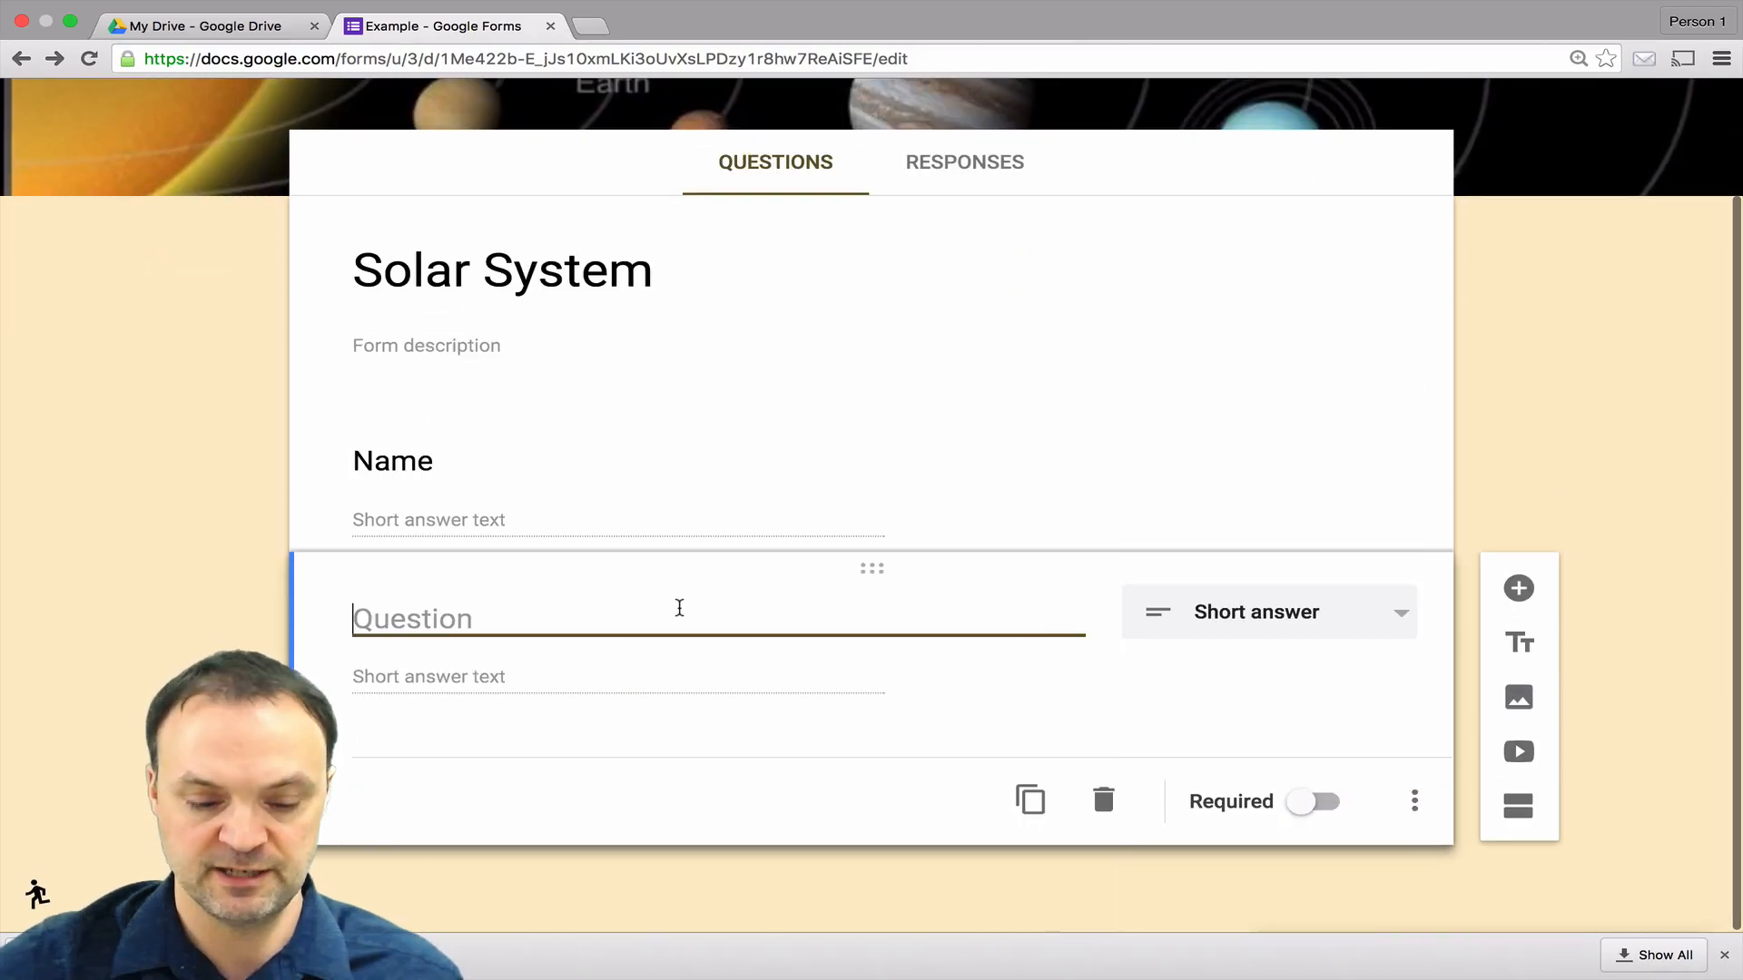
{"action": "type", "text": "Enauk"}
{"action": "key", "text": "XF86AudioLowerVolume"}
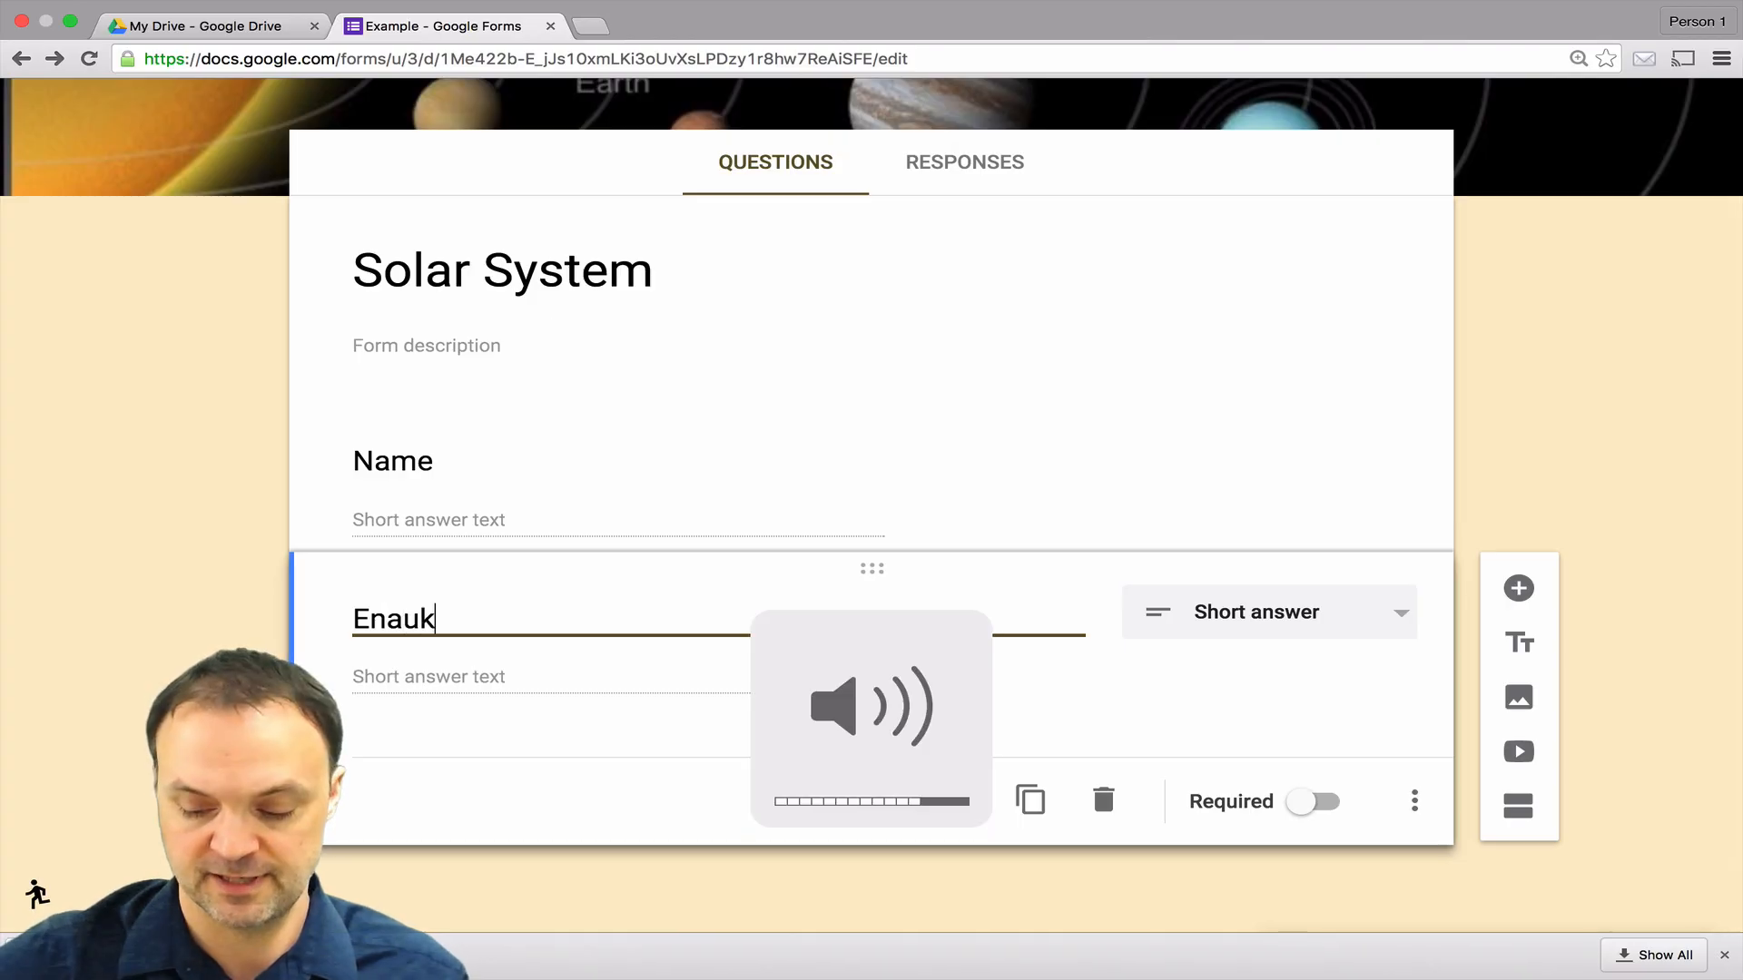
{"action": "key", "text": "BackSpace"}
{"action": "key", "text": "BackSpace"}
{"action": "key", "text": "BackSpace"}
{"action": "key", "text": "BackSpace"}
{"action": "type", "text": "mail"}
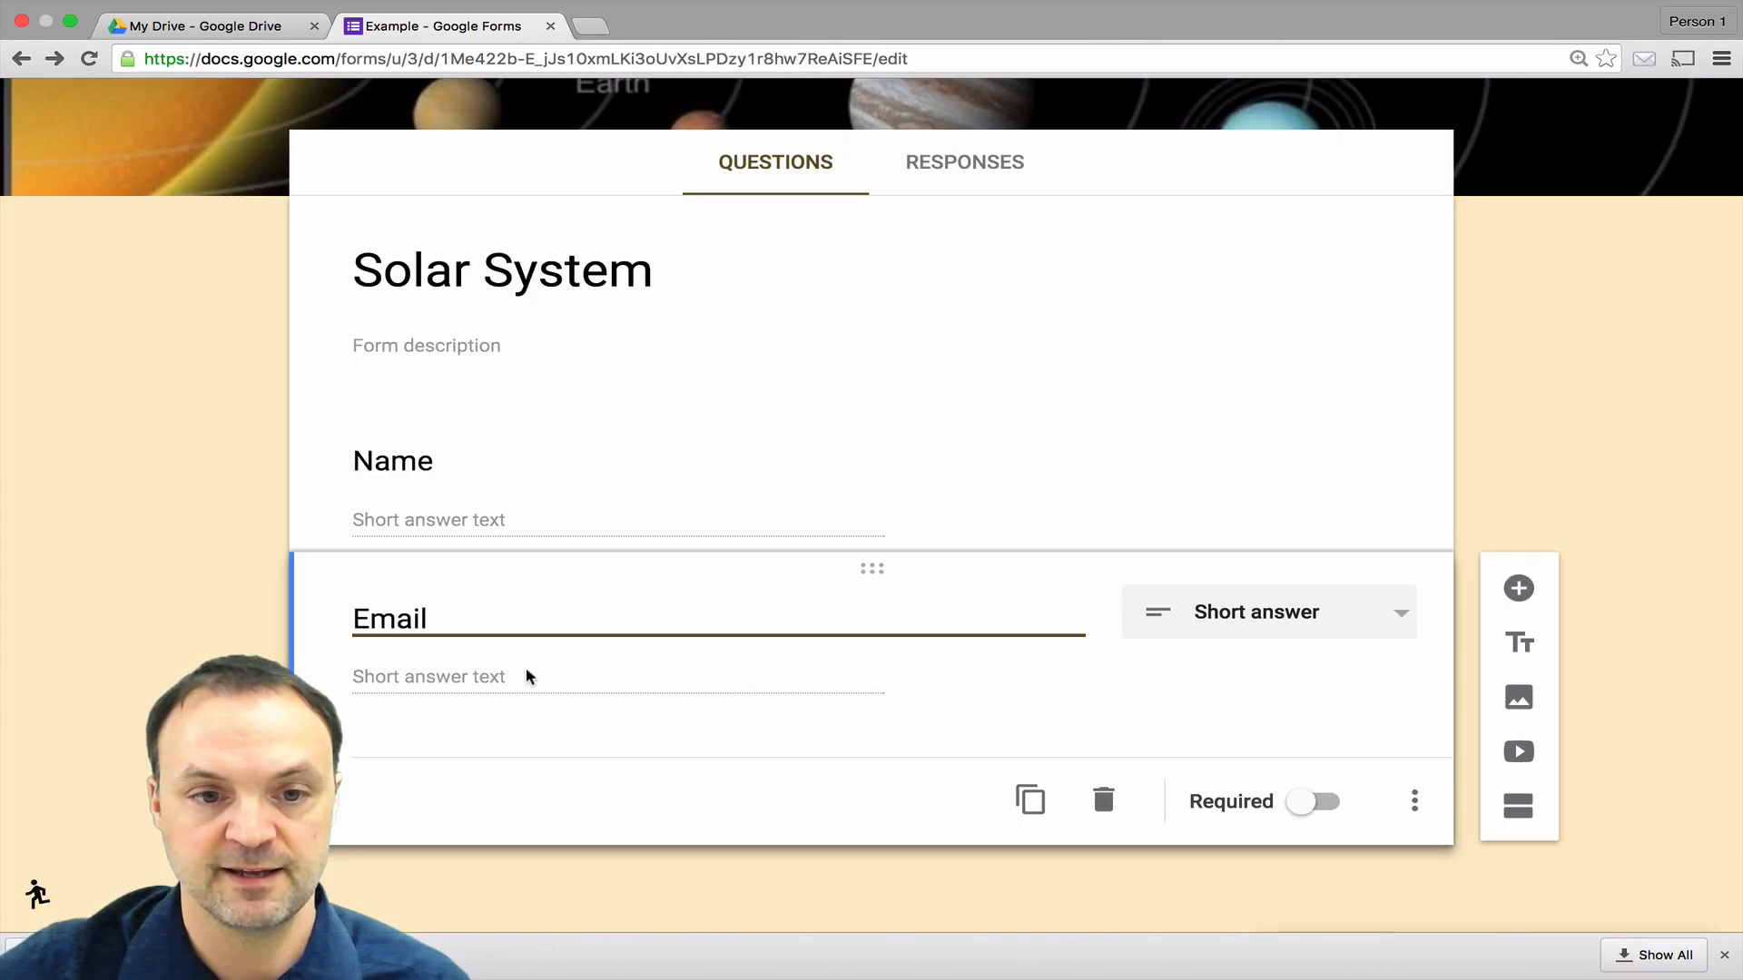
{"action": "left_click", "coordinate": [1326, 802]}
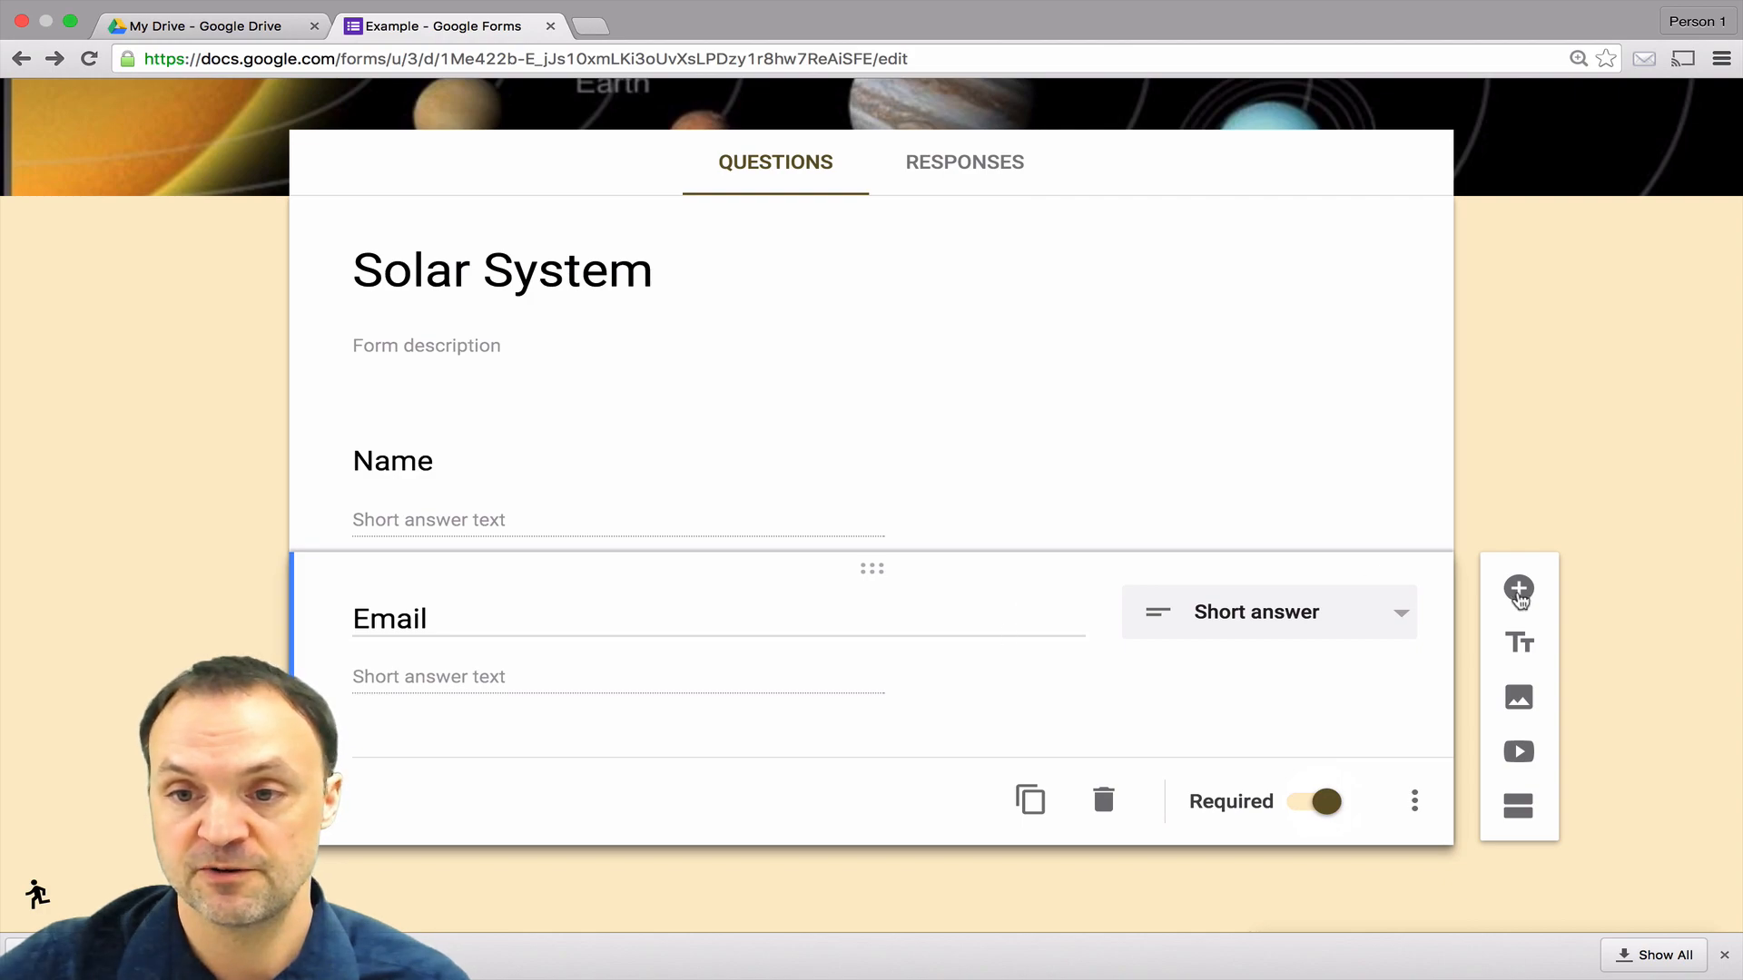
Step: Add a multiple choice question below Email that asks "What is the largest planet?"
{"action": "left_click", "coordinate": [1519, 590]}
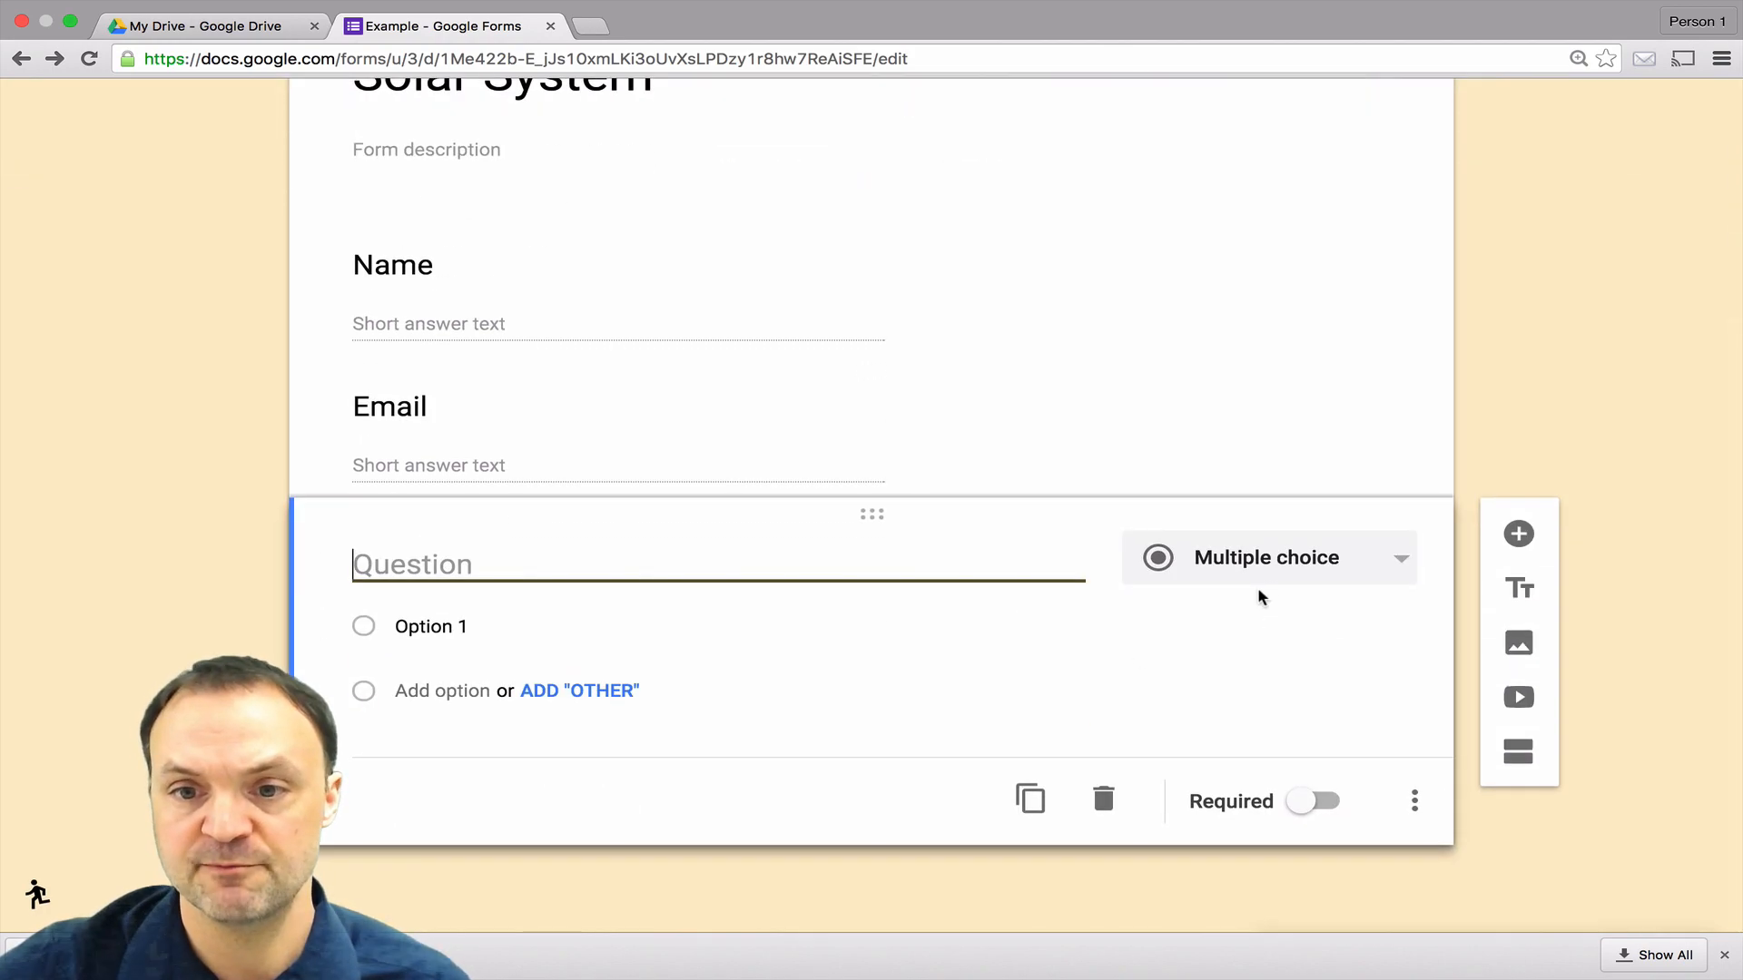
{"action": "left_click", "coordinate": [1280, 565]}
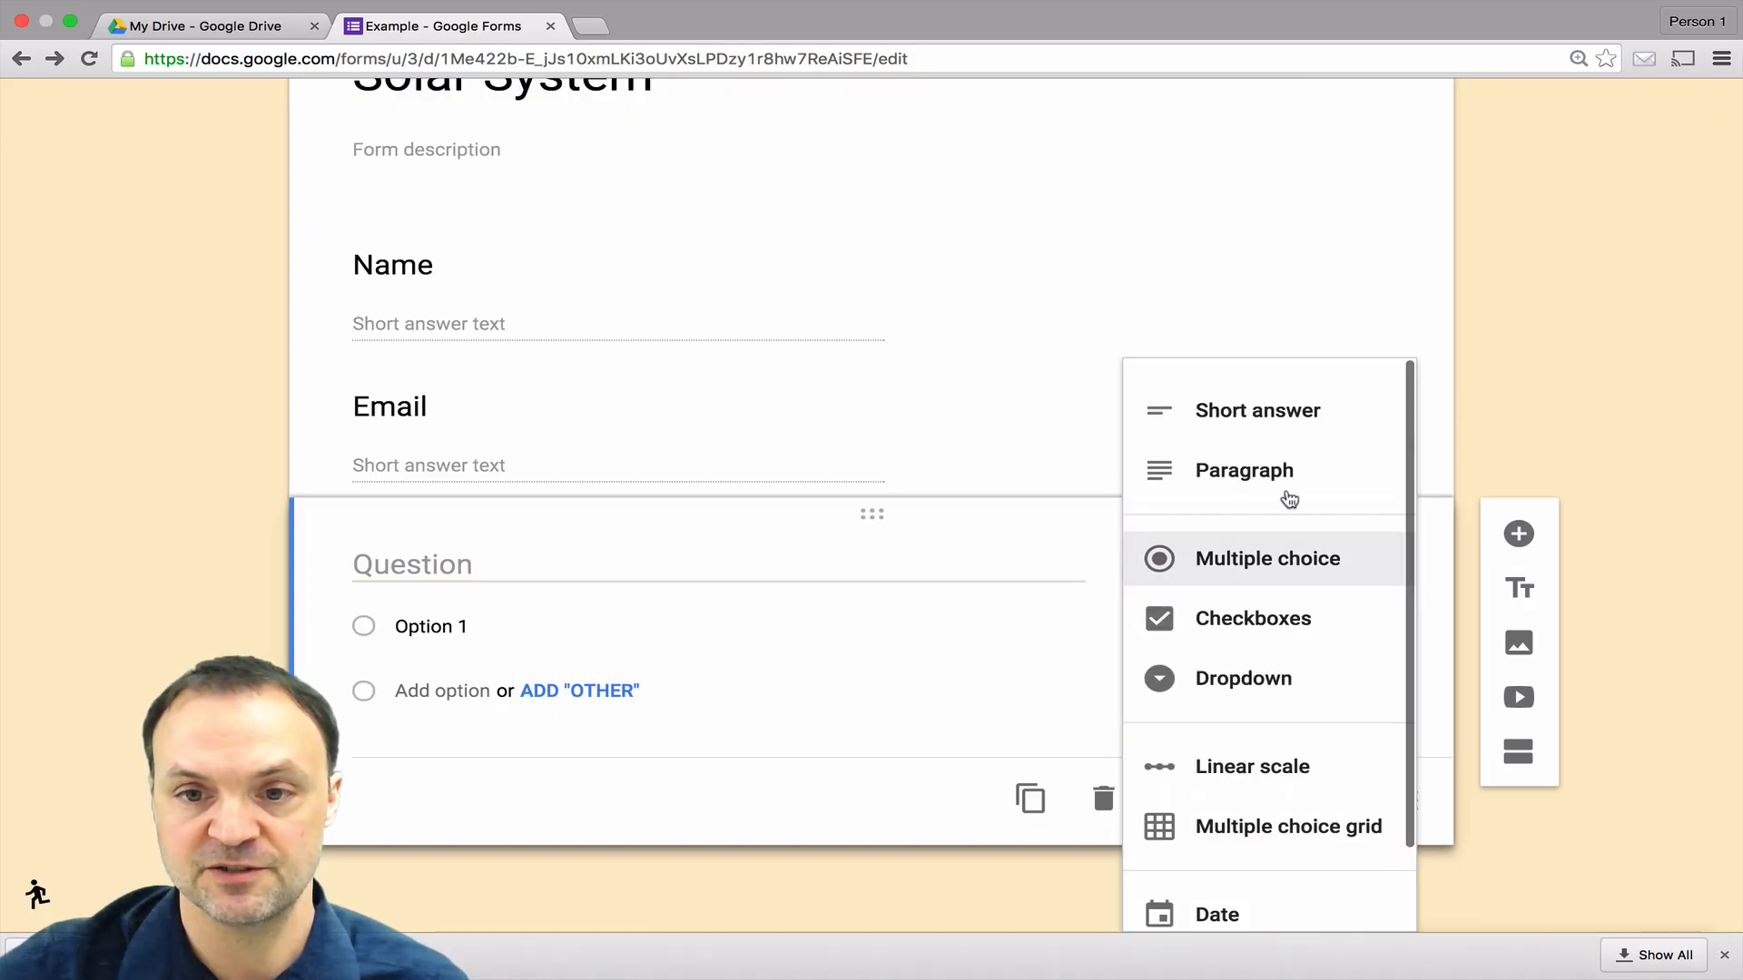
{"action": "left_click", "coordinate": [1256, 557]}
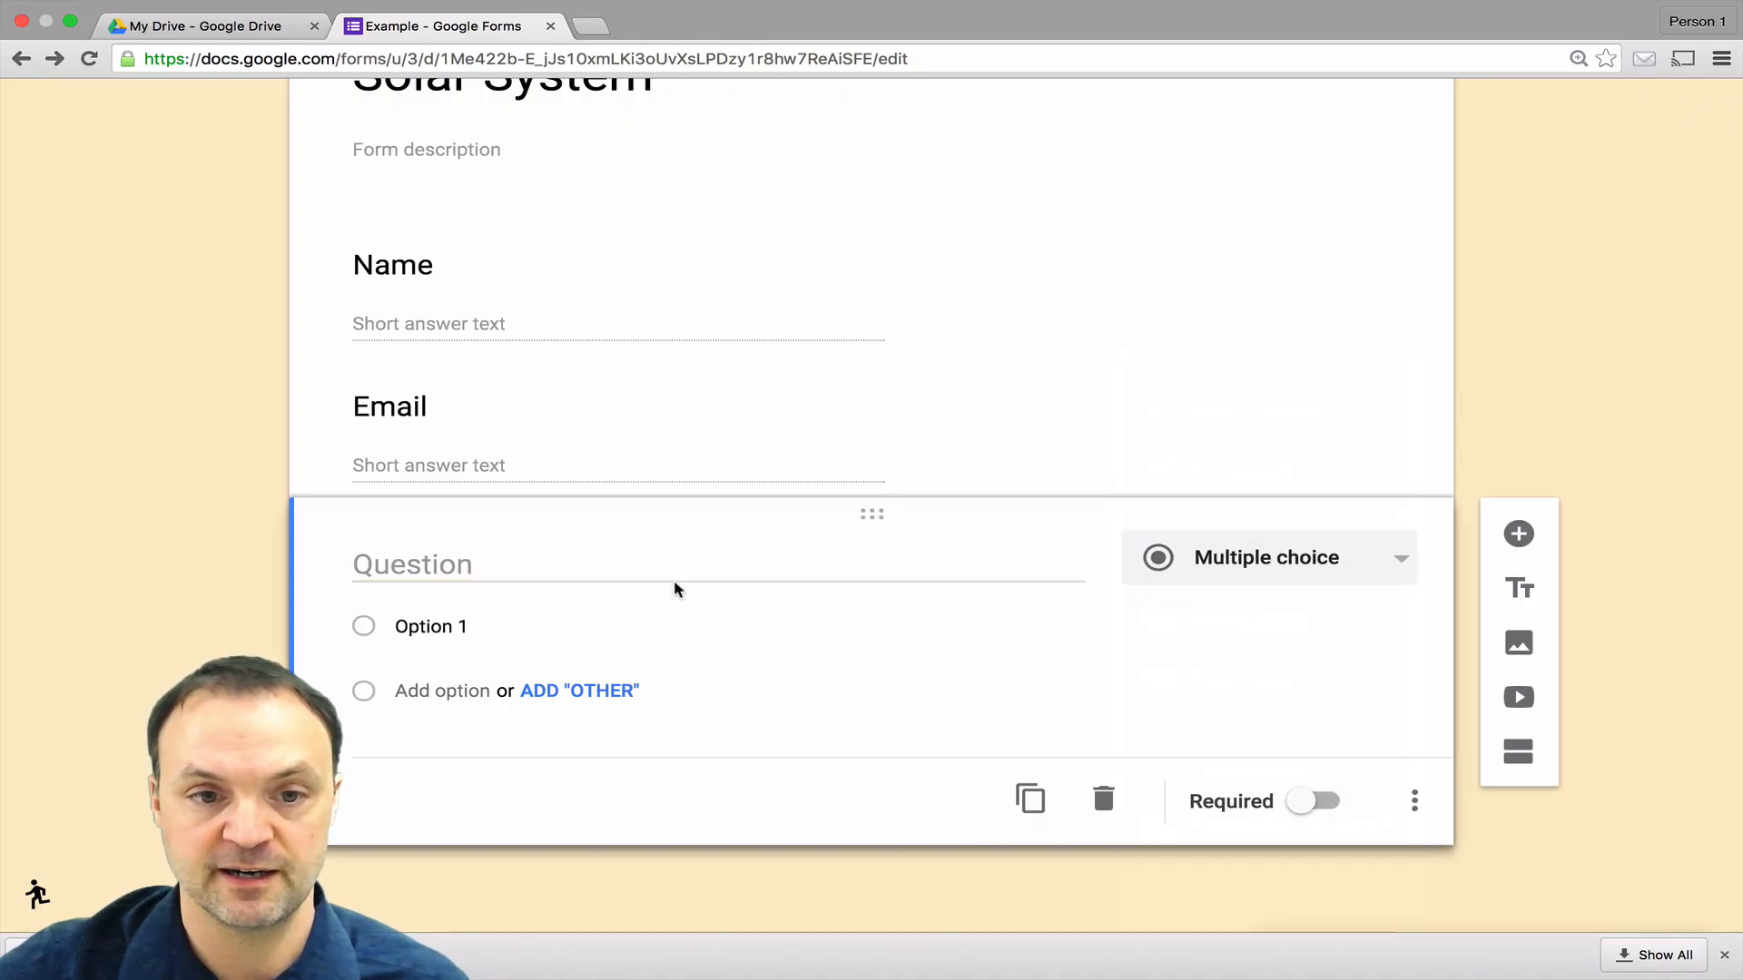
{"action": "left_click", "coordinate": [602, 567]}
{"action": "type", "text": "What "}
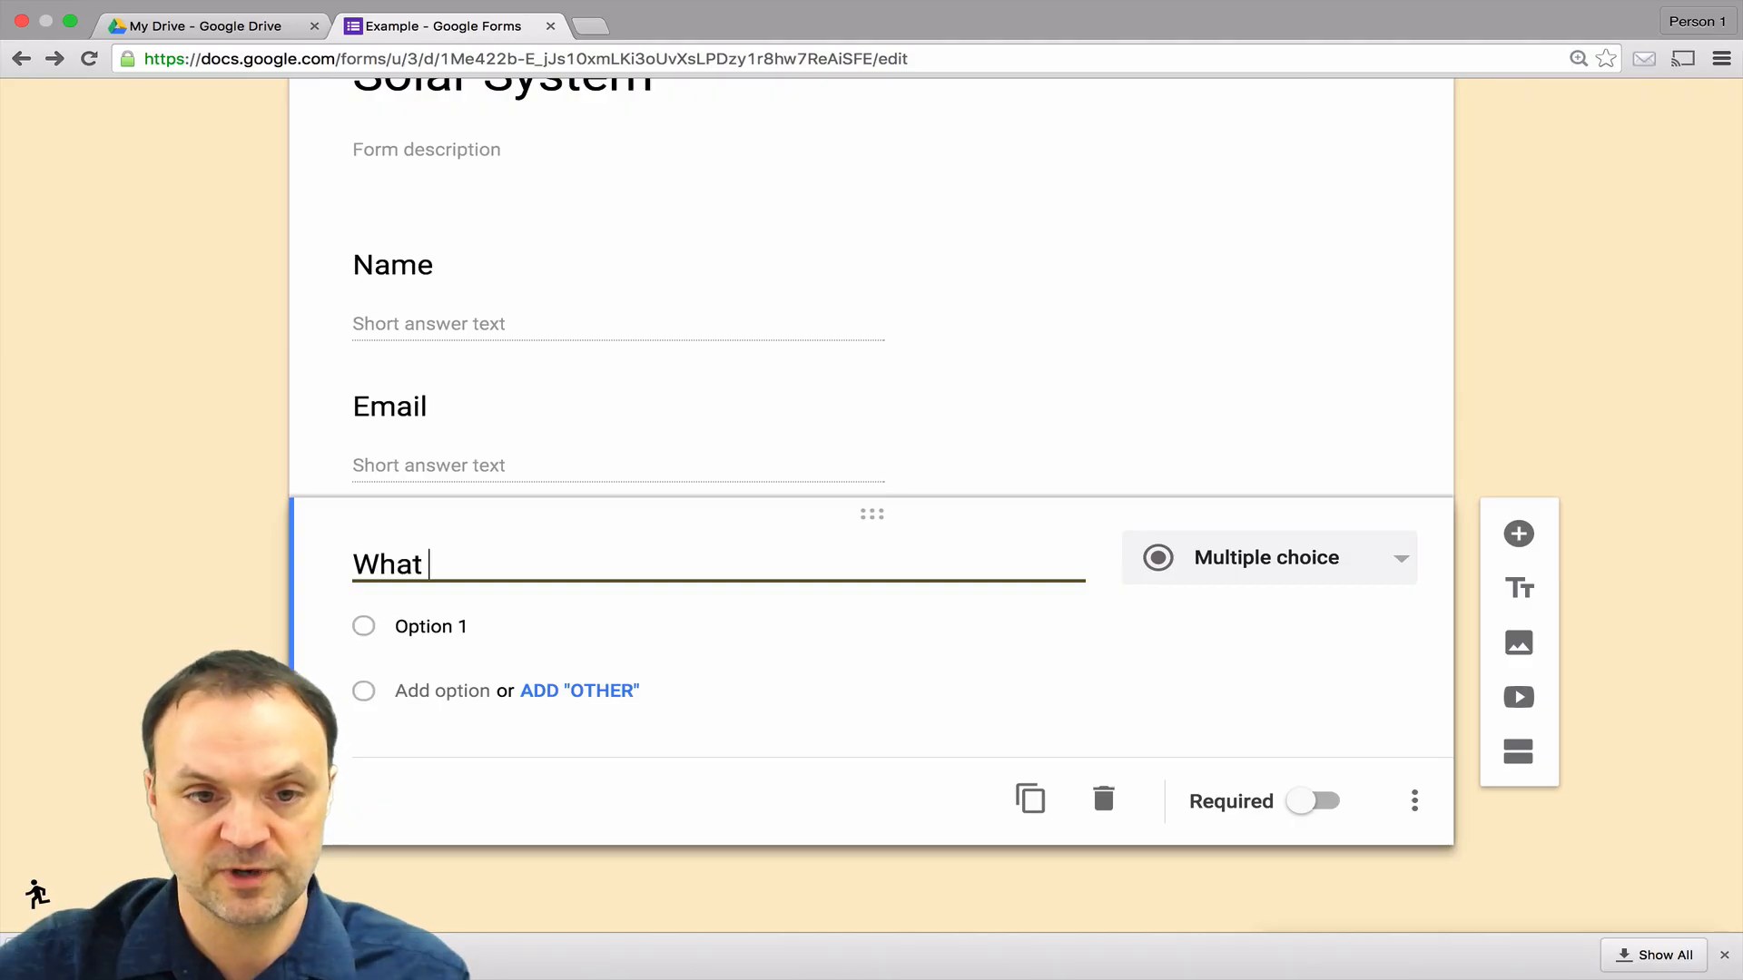
{"action": "type", "text": "is the "}
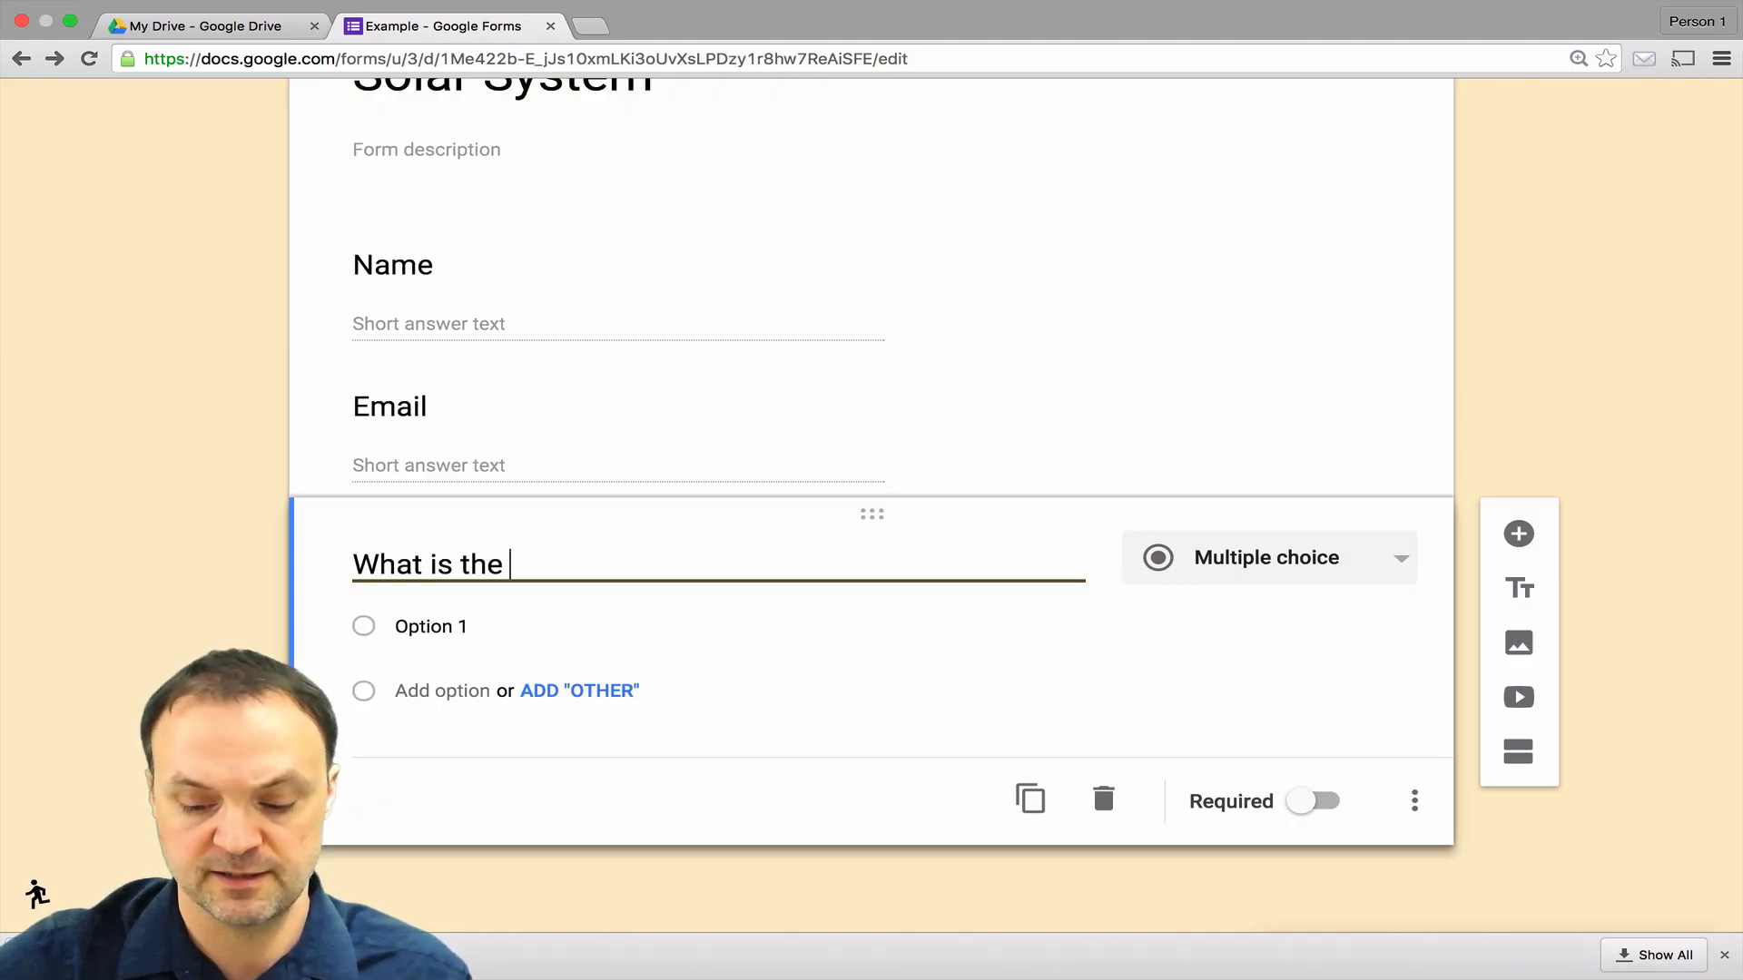
{"action": "type", "text": "largetst"}
{"action": "key", "text": "BackSpace"}
{"action": "key", "text": "BackSpace"}
{"action": "key", "text": "BackSpace"}
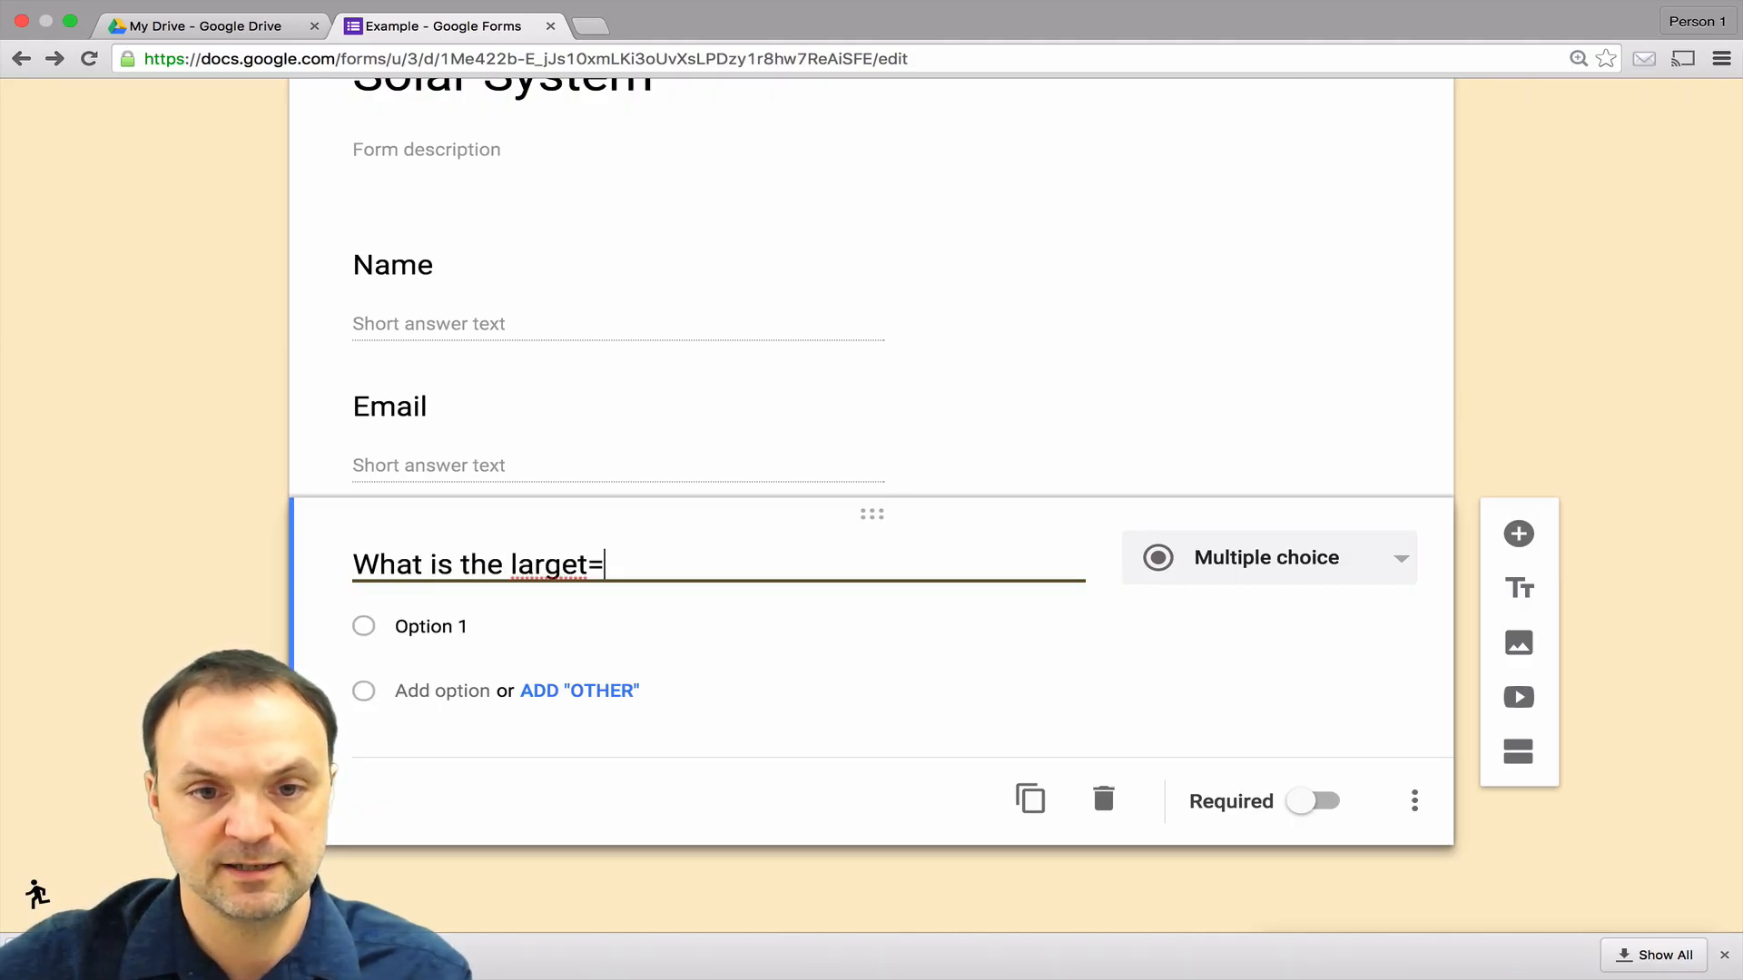
{"action": "type", "text": "st planet"}
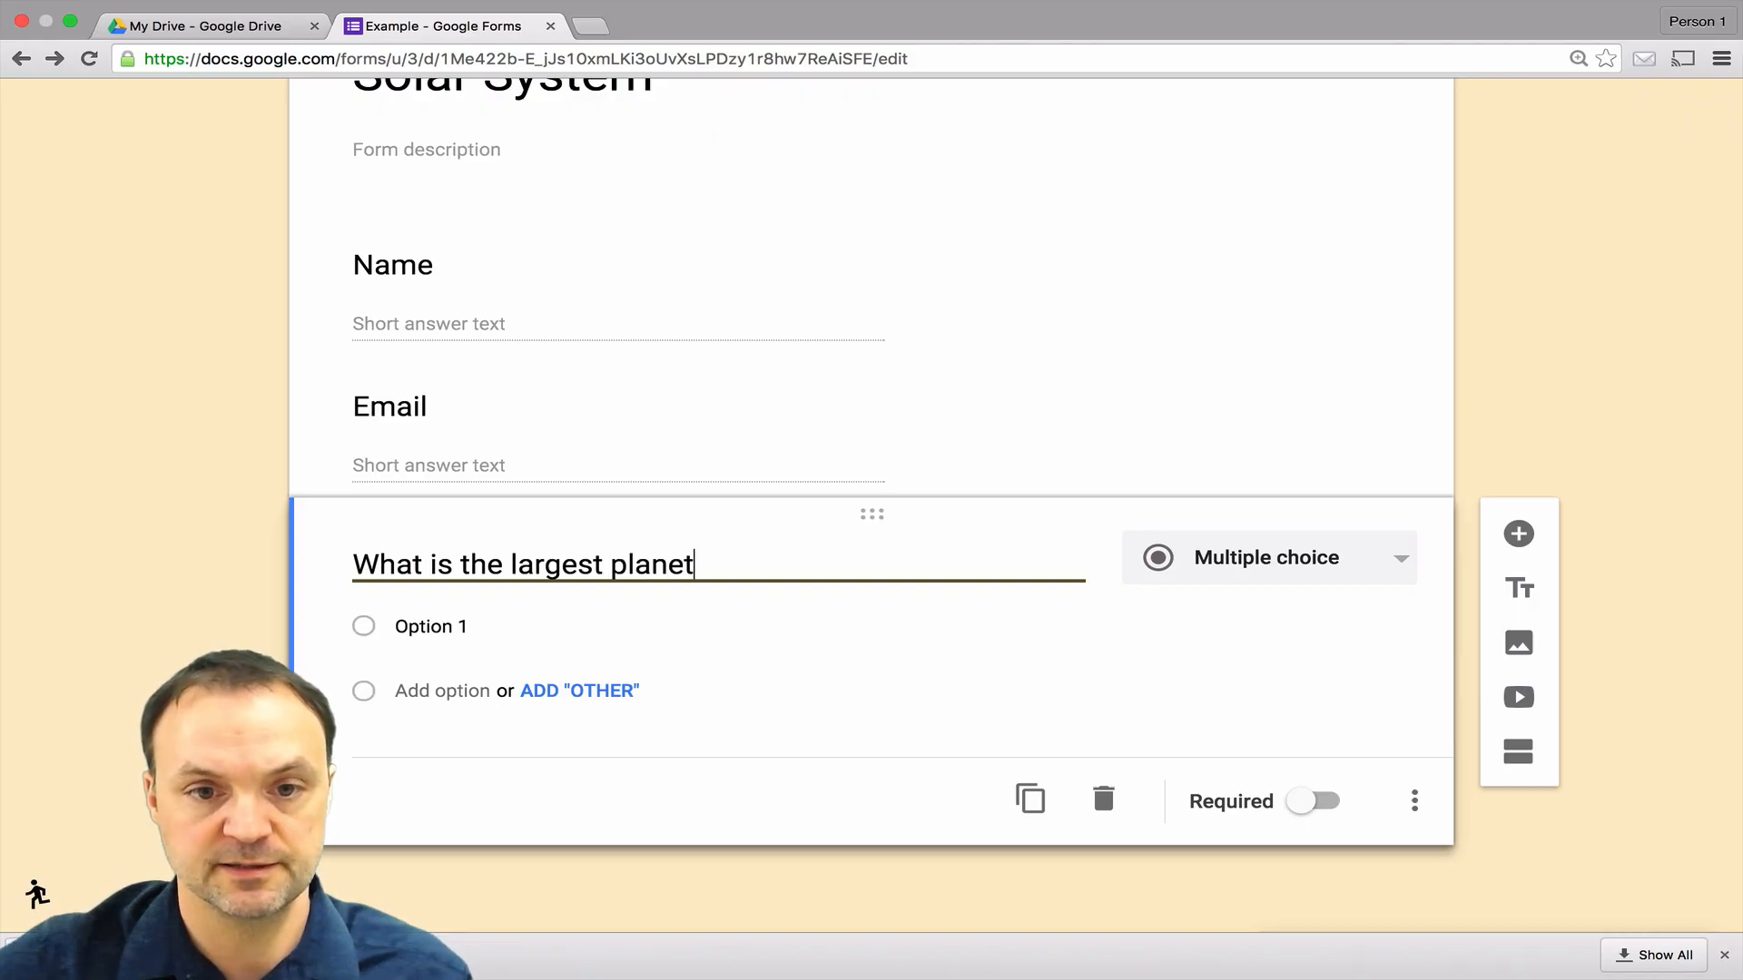
{"action": "type", "text": "?"}
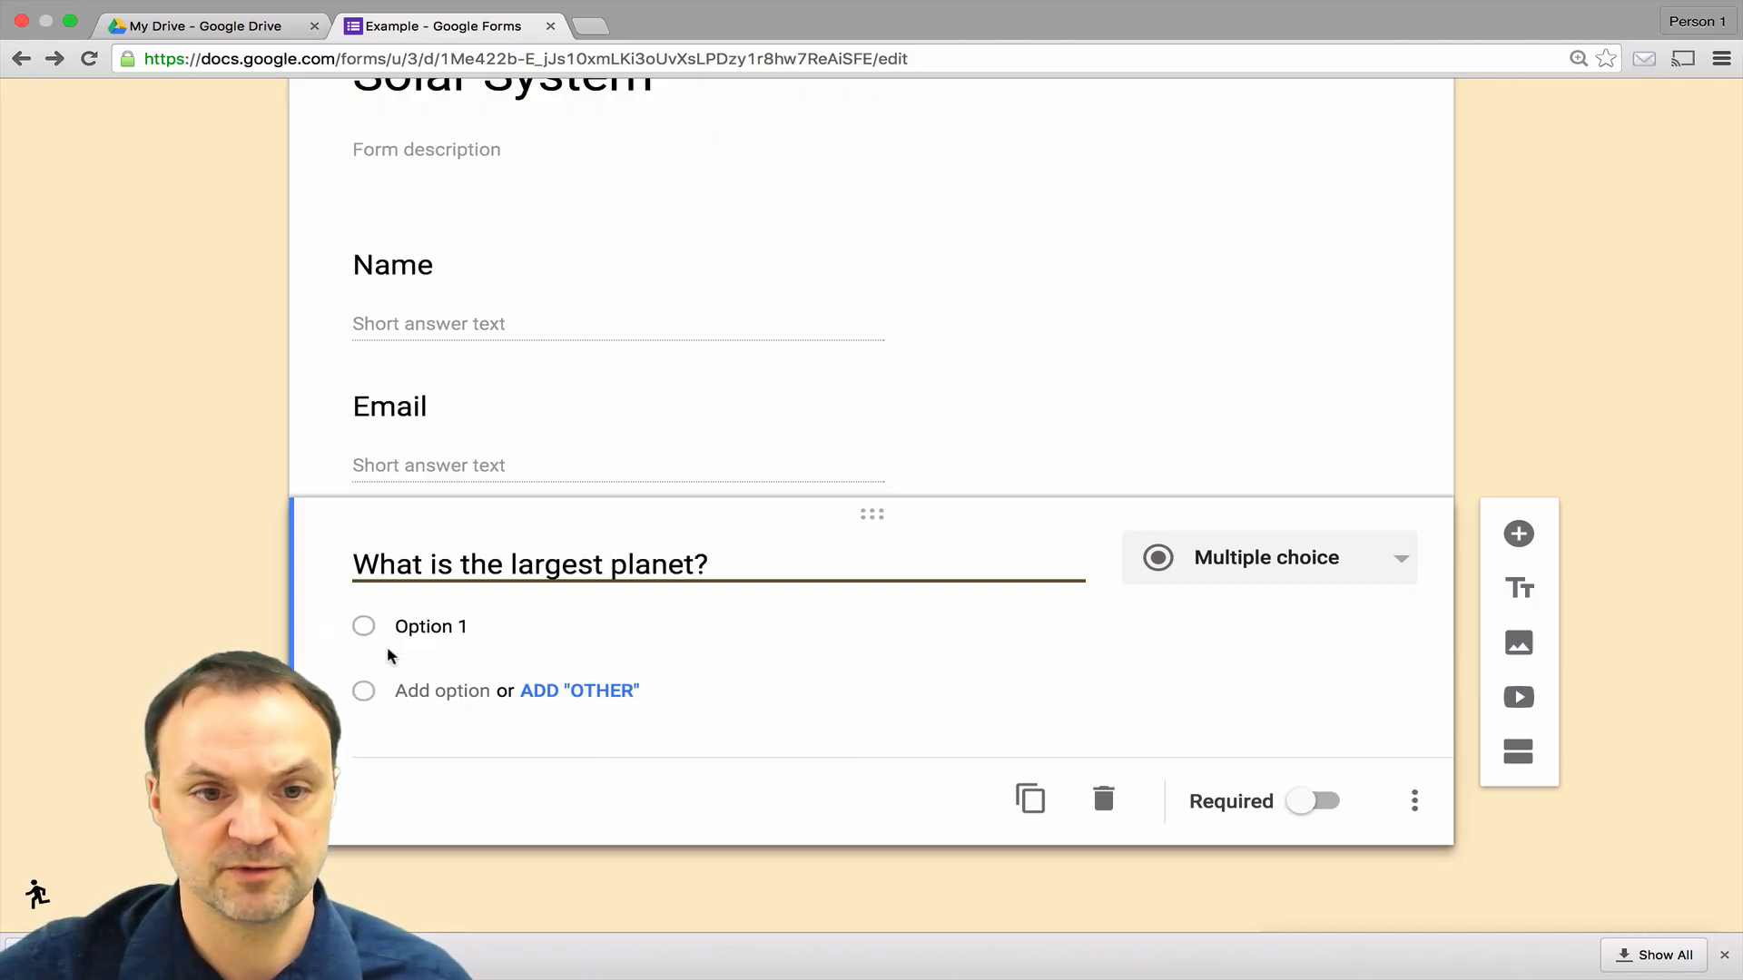
Step: Give the largest planet question the options Earth, Mars, Jupiter and Pluto, plus an "Other" option
{"action": "left_click", "coordinate": [463, 625]}
{"action": "type", "text": "Earth"}
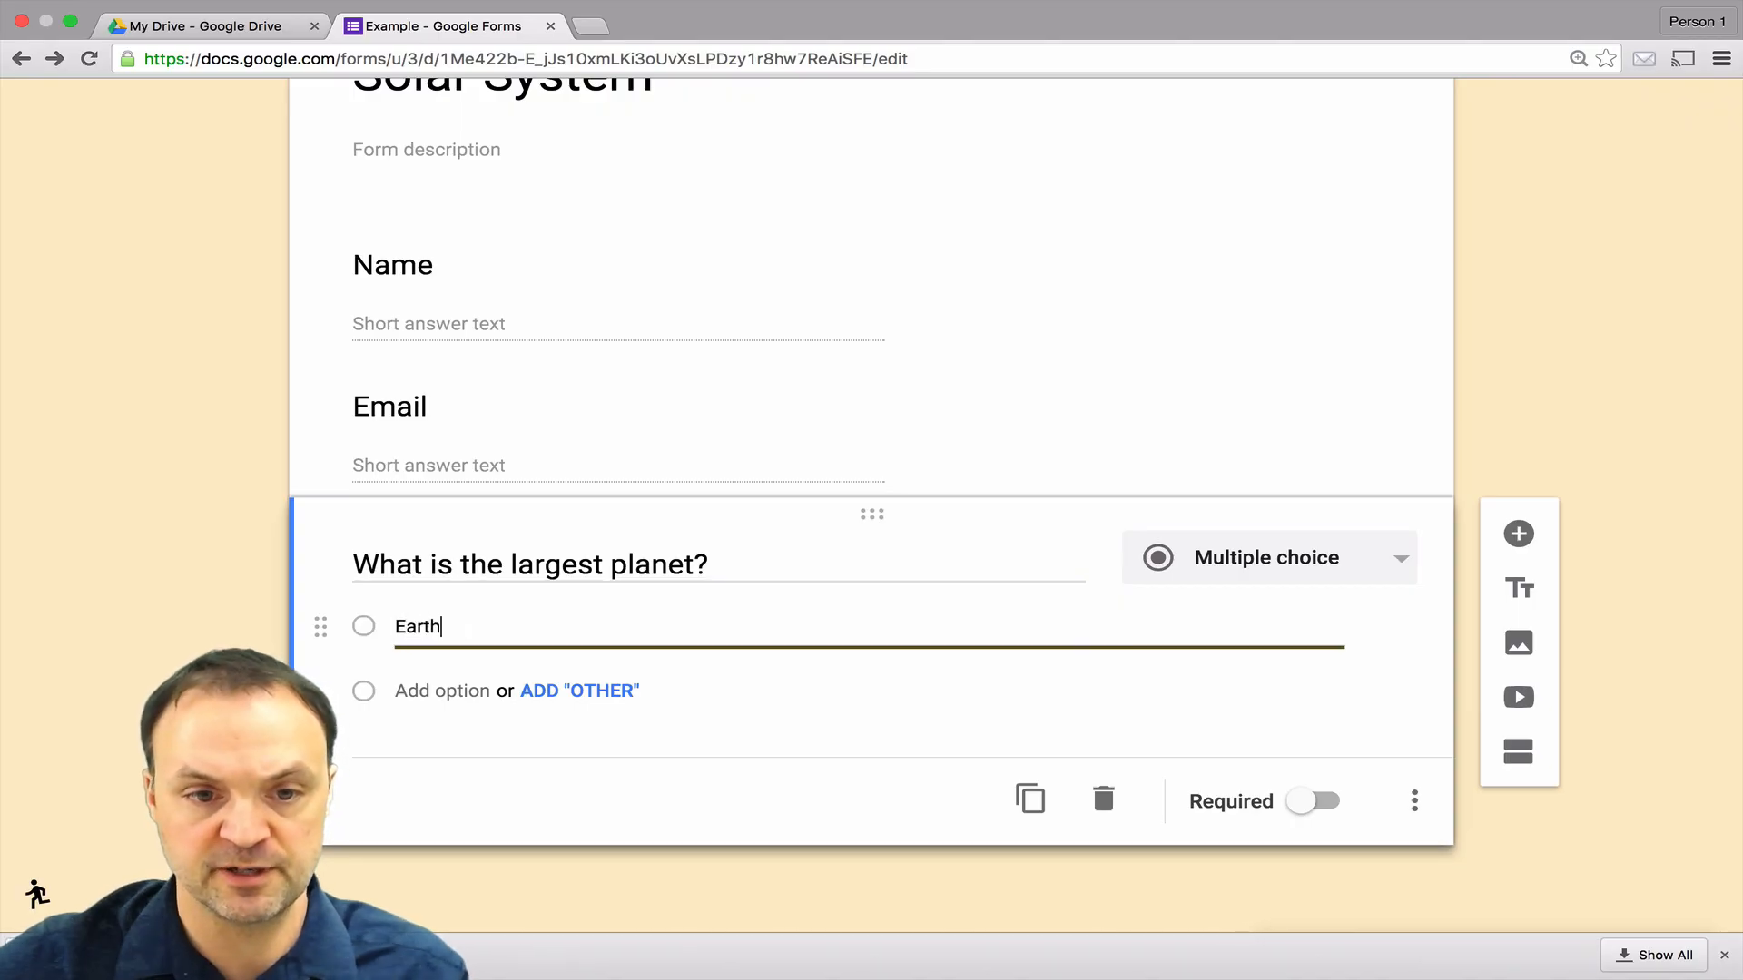
{"action": "left_click", "coordinate": [466, 693]}
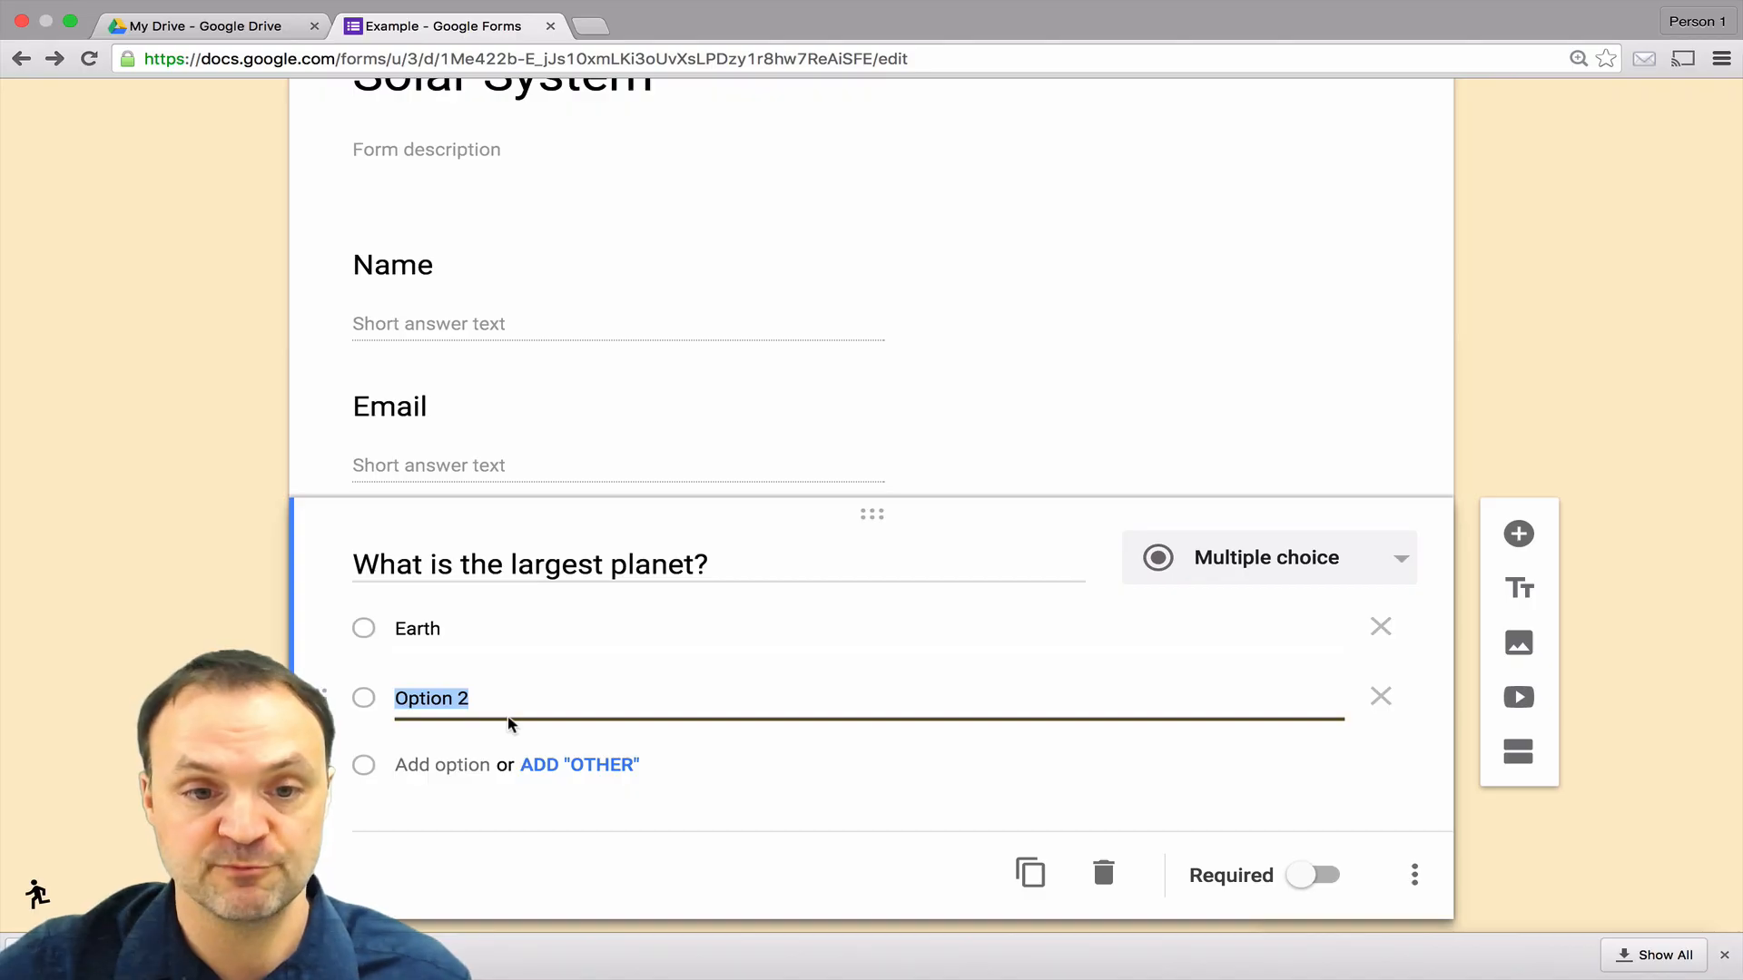
{"action": "type", "text": "Mars"}
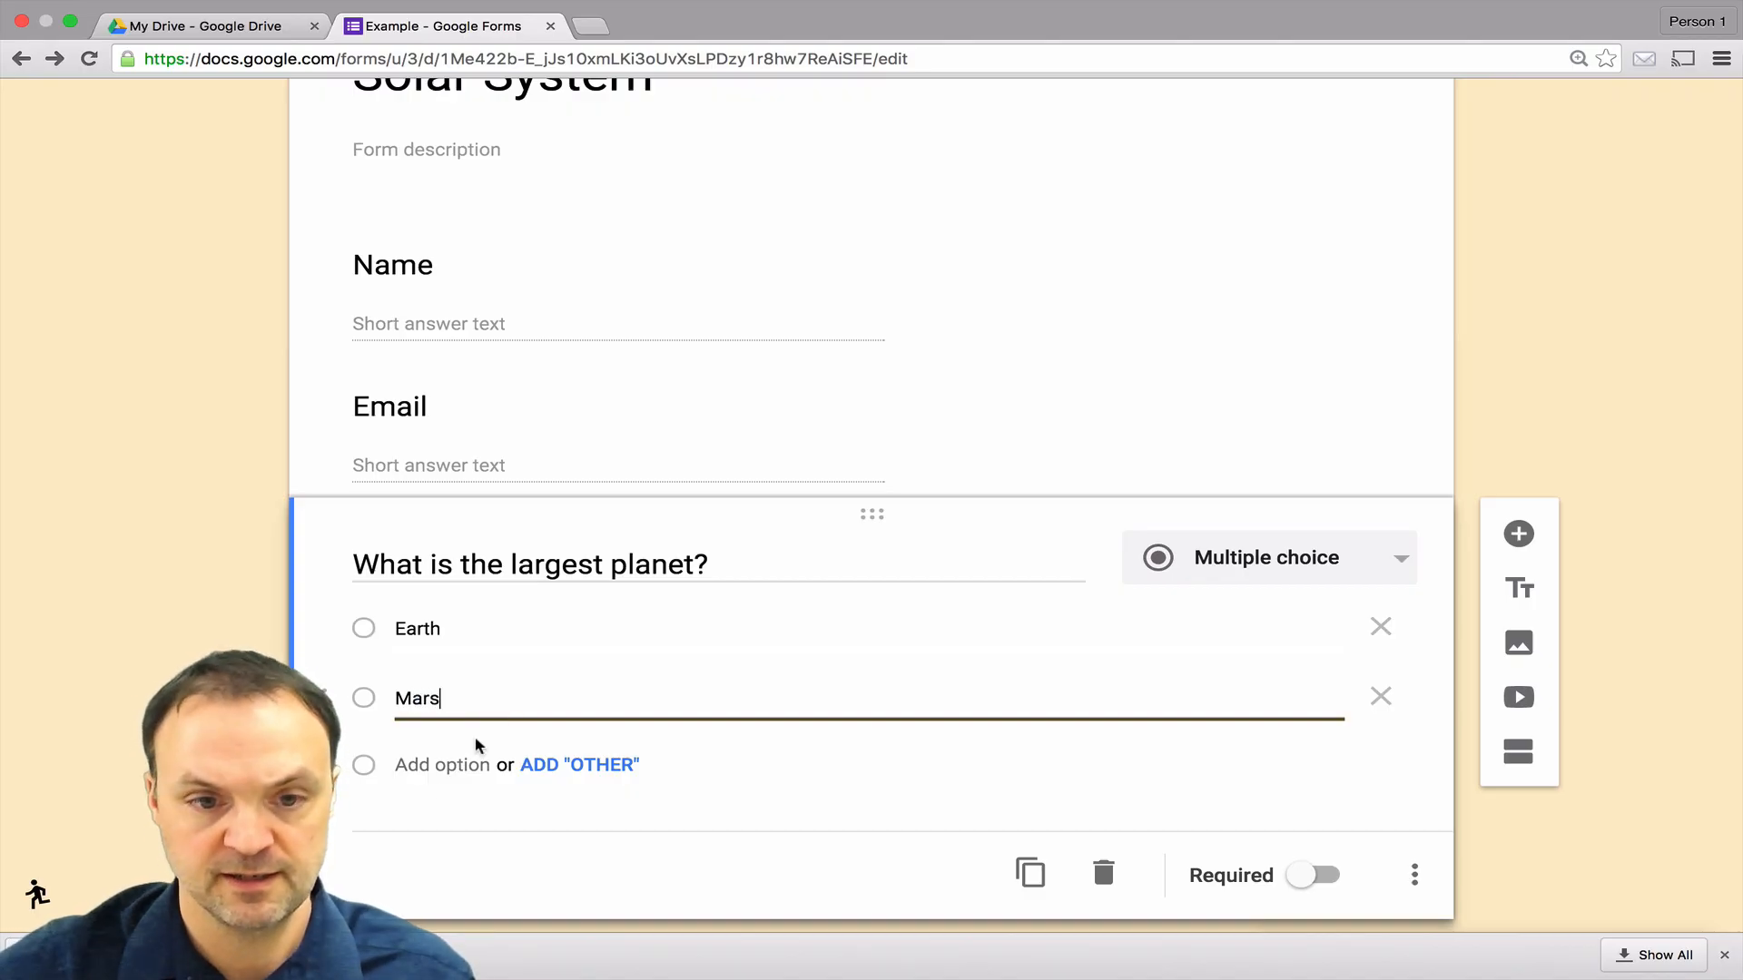
{"action": "left_click", "coordinate": [467, 764]}
{"action": "type", "text": "Ju"}
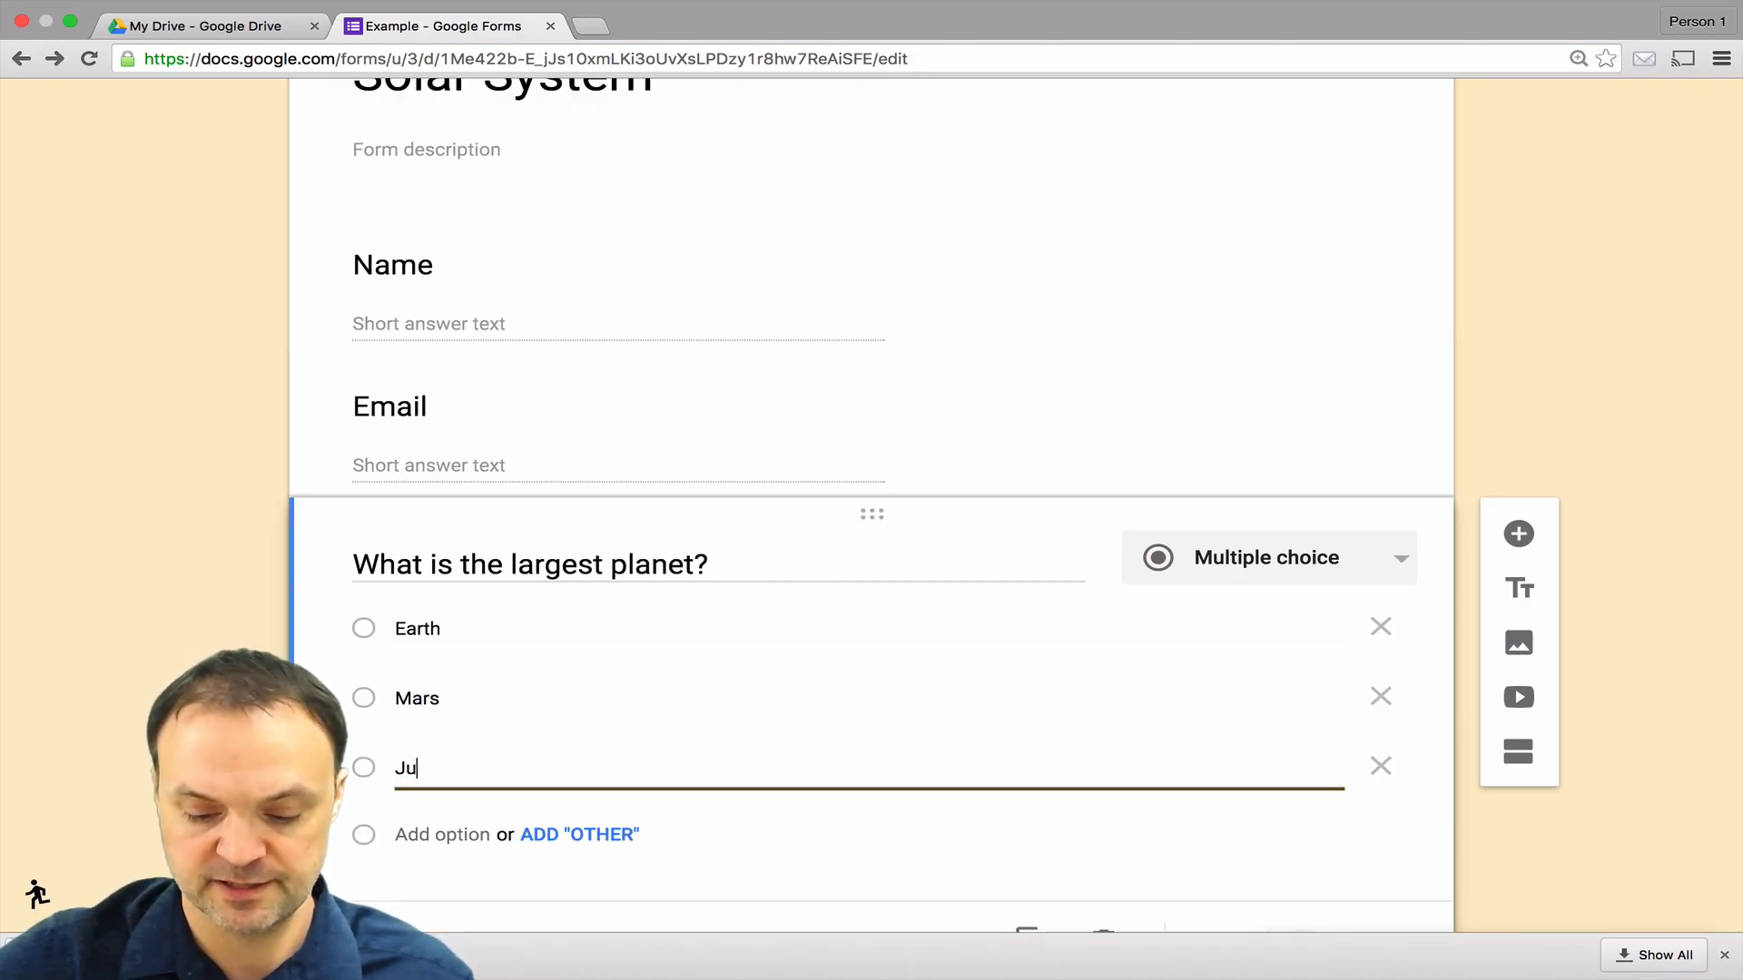
{"action": "type", "text": "piter"}
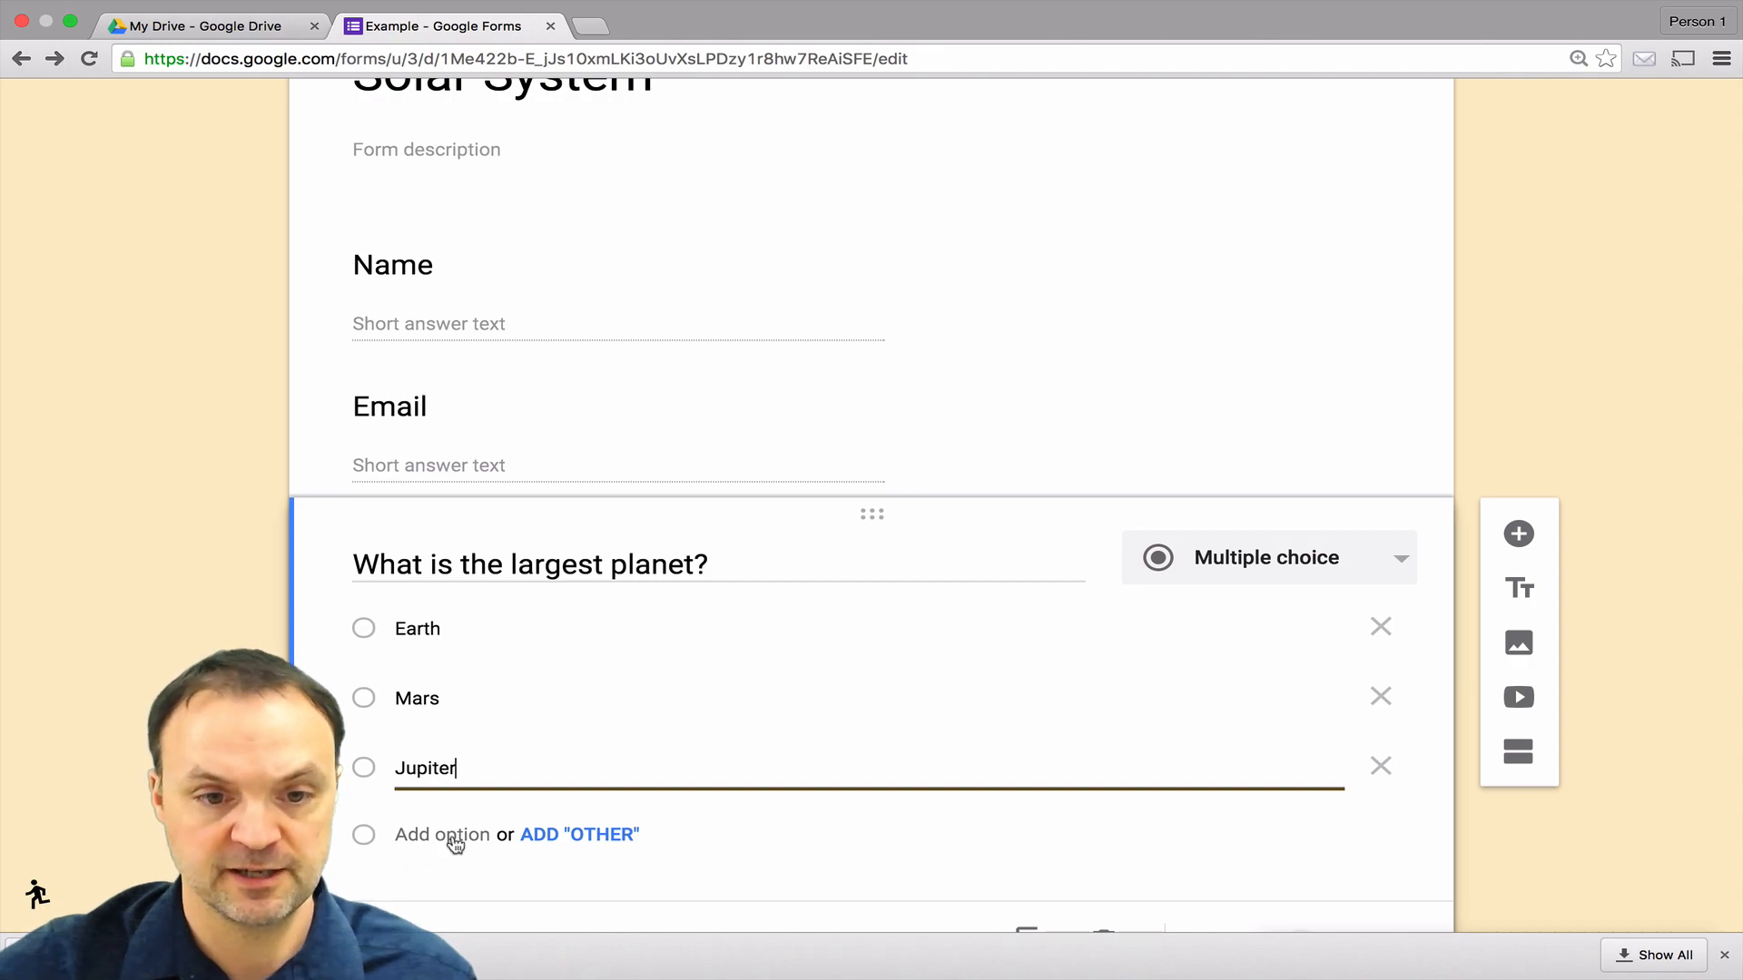
{"action": "left_click", "coordinate": [455, 844]}
{"action": "type", "text": "Plu"}
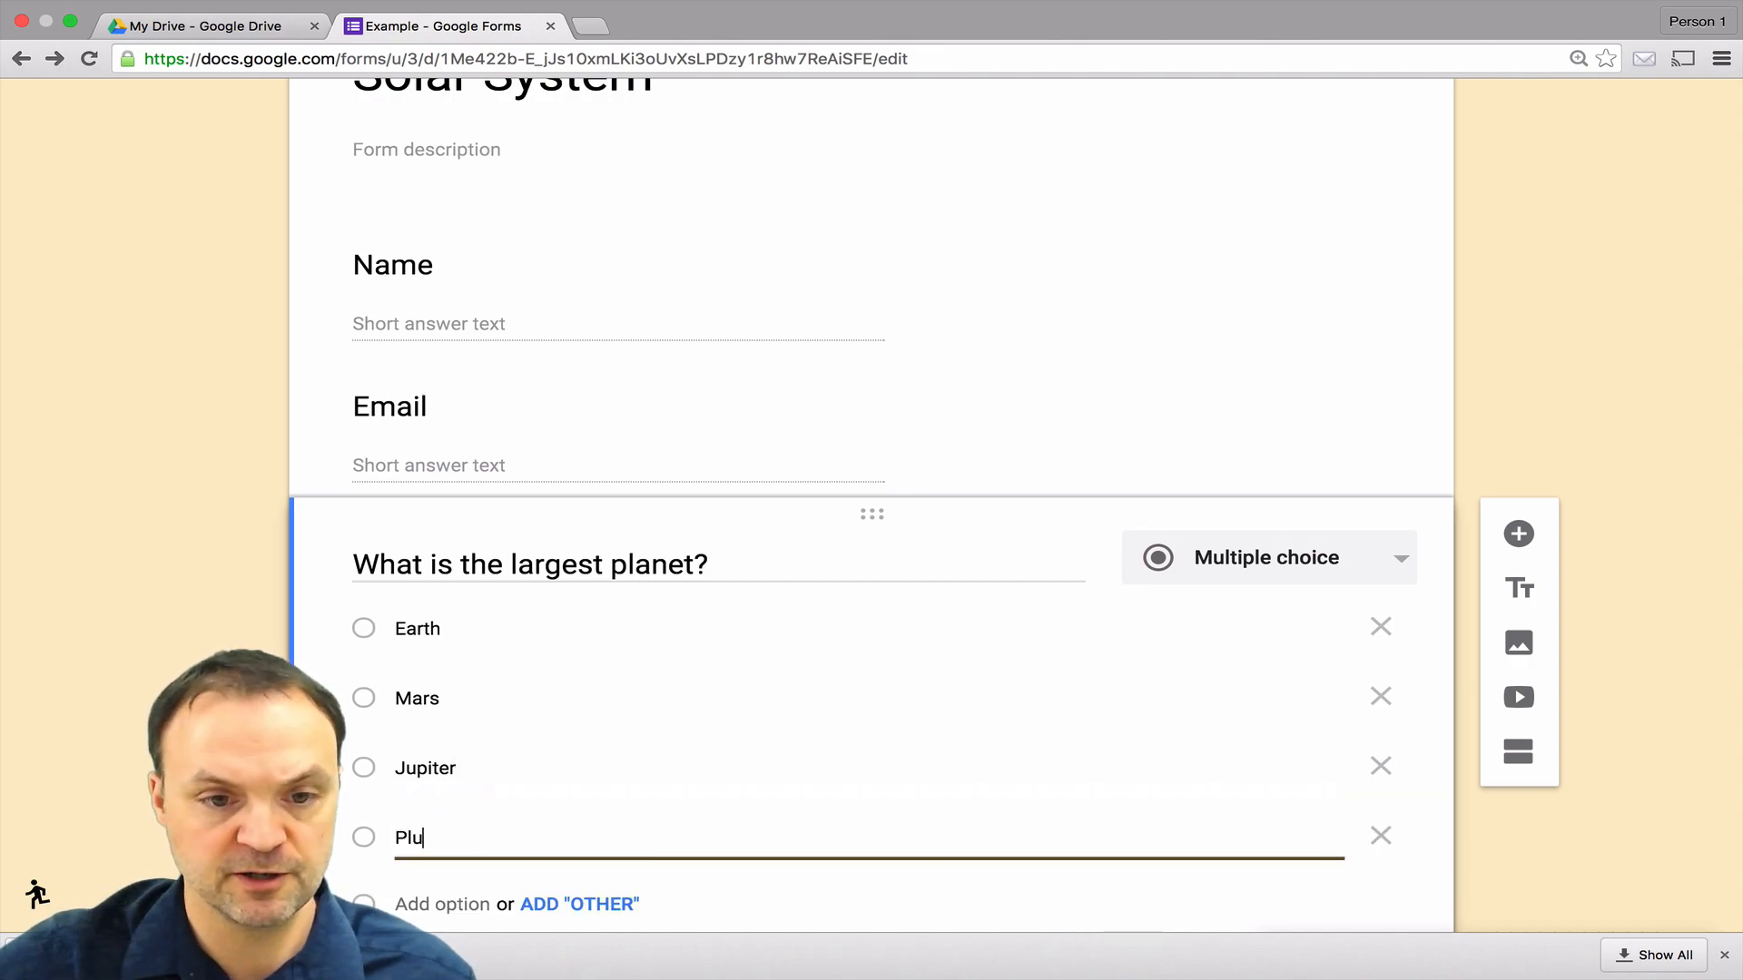
{"action": "type", "text": "to"}
{"action": "scroll", "coordinate": [545, 771], "scroll_direction": "down", "scroll_amount": 3}
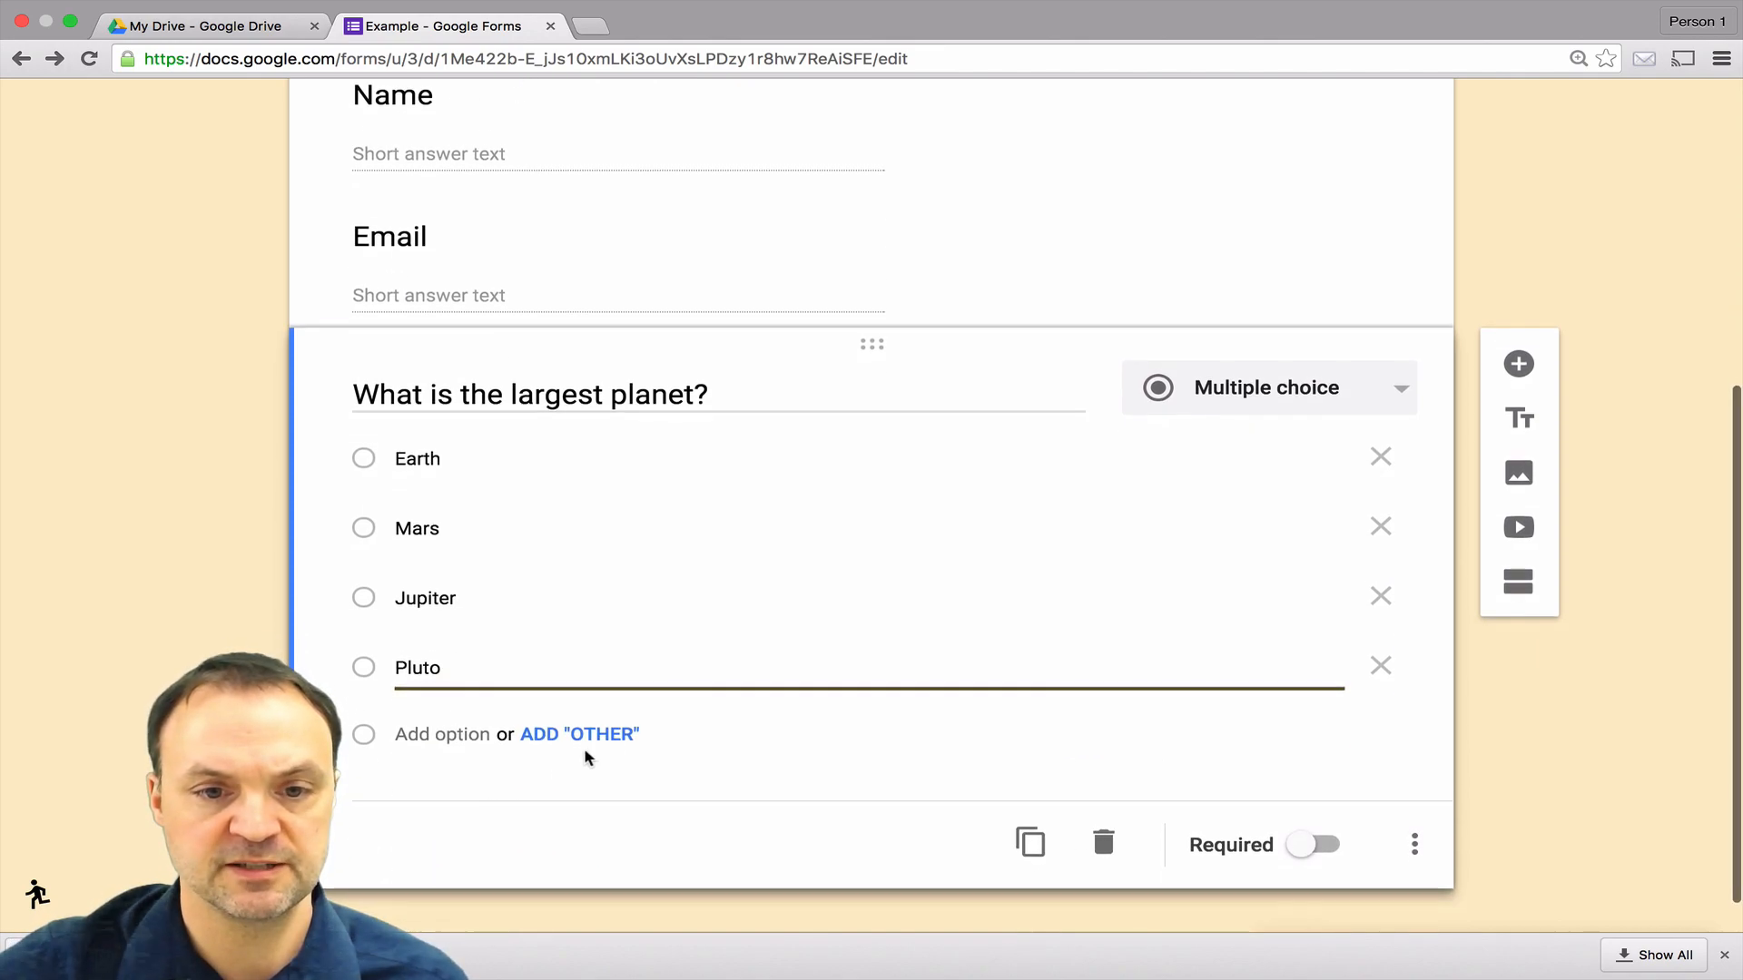
{"action": "left_click", "coordinate": [586, 732]}
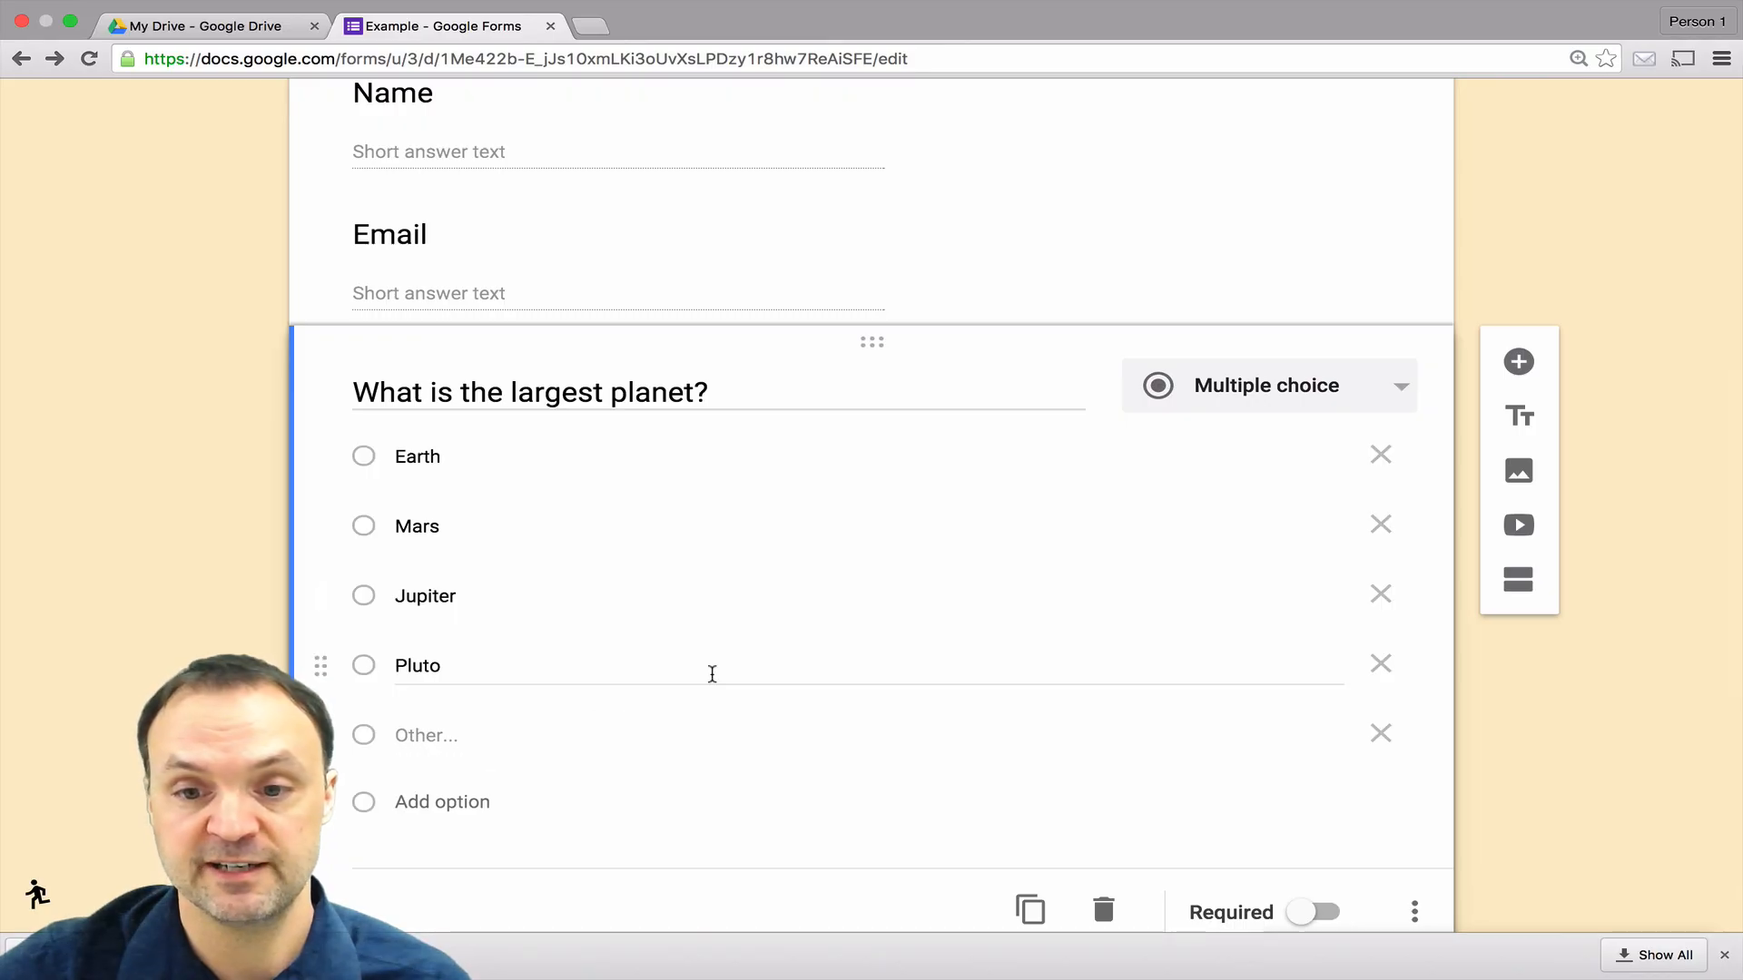
Step: Review the form in the editor and in its preview, checking the header image, required fields and planet question
{"action": "scroll", "coordinate": [710, 676], "scroll_direction": "down", "scroll_amount": 1}
{"action": "scroll", "coordinate": [711, 676], "scroll_direction": "up", "scroll_amount": 2}
{"action": "scroll", "coordinate": [713, 681], "scroll_direction": "up", "scroll_amount": 5}
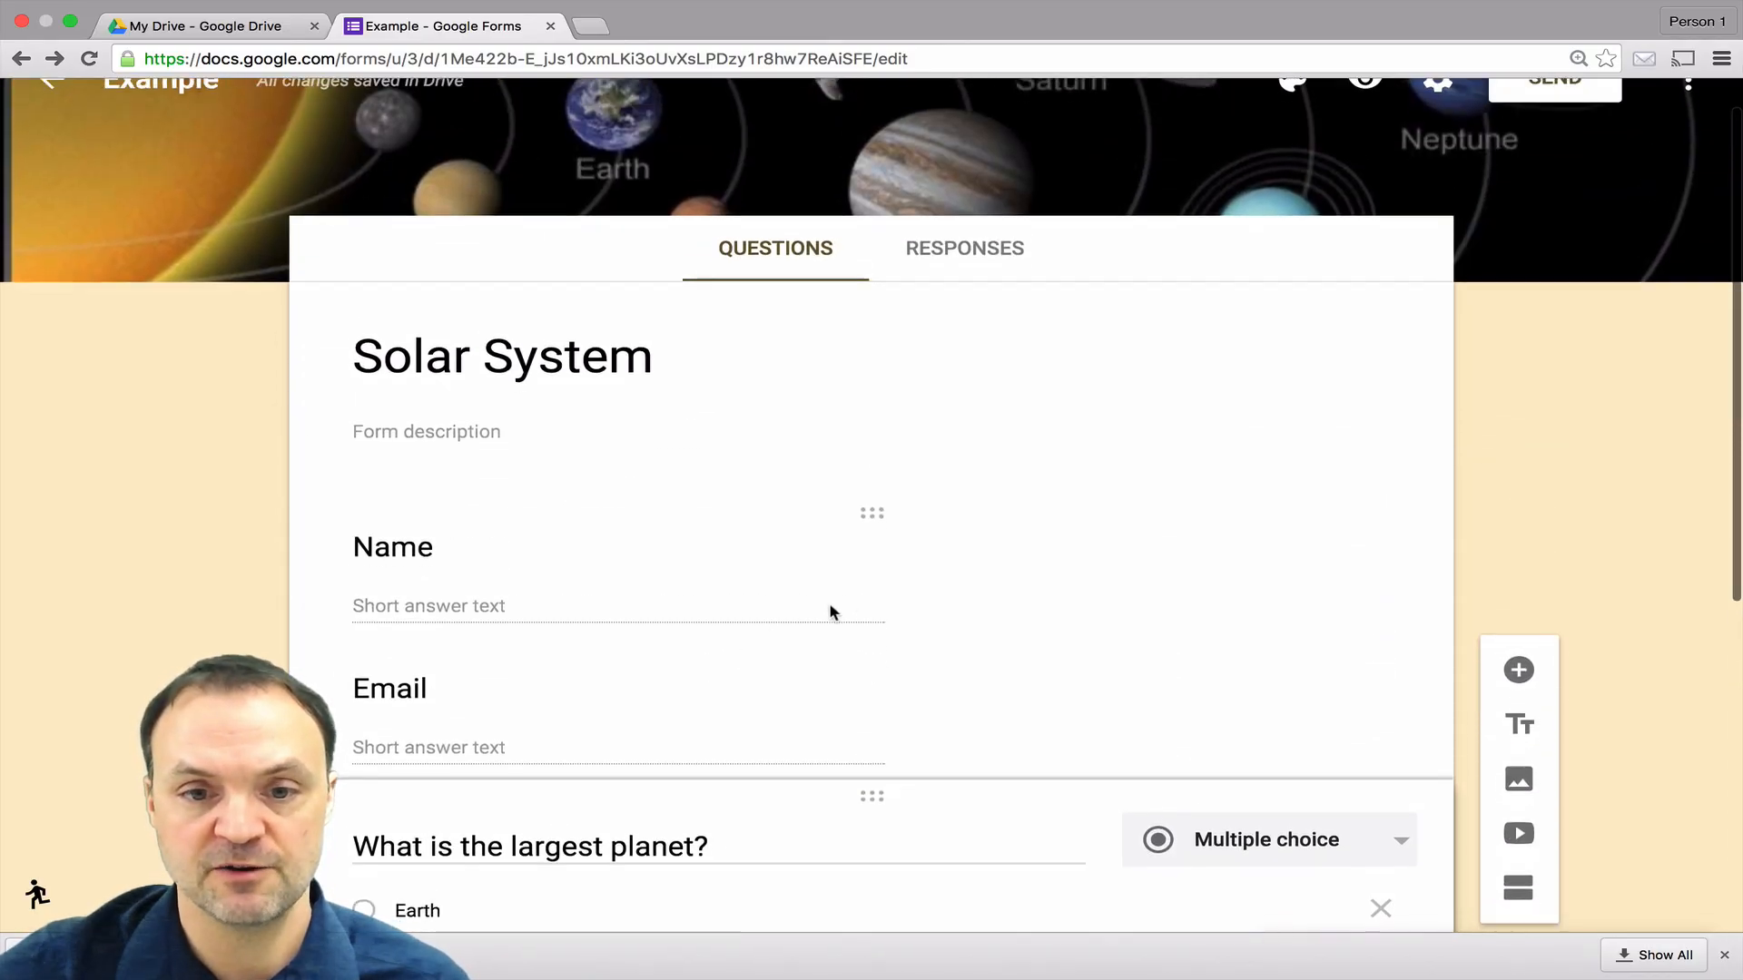
{"action": "scroll", "coordinate": [830, 608], "scroll_direction": "down", "scroll_amount": 3}
{"action": "scroll", "coordinate": [853, 717], "scroll_direction": "up", "scroll_amount": 3}
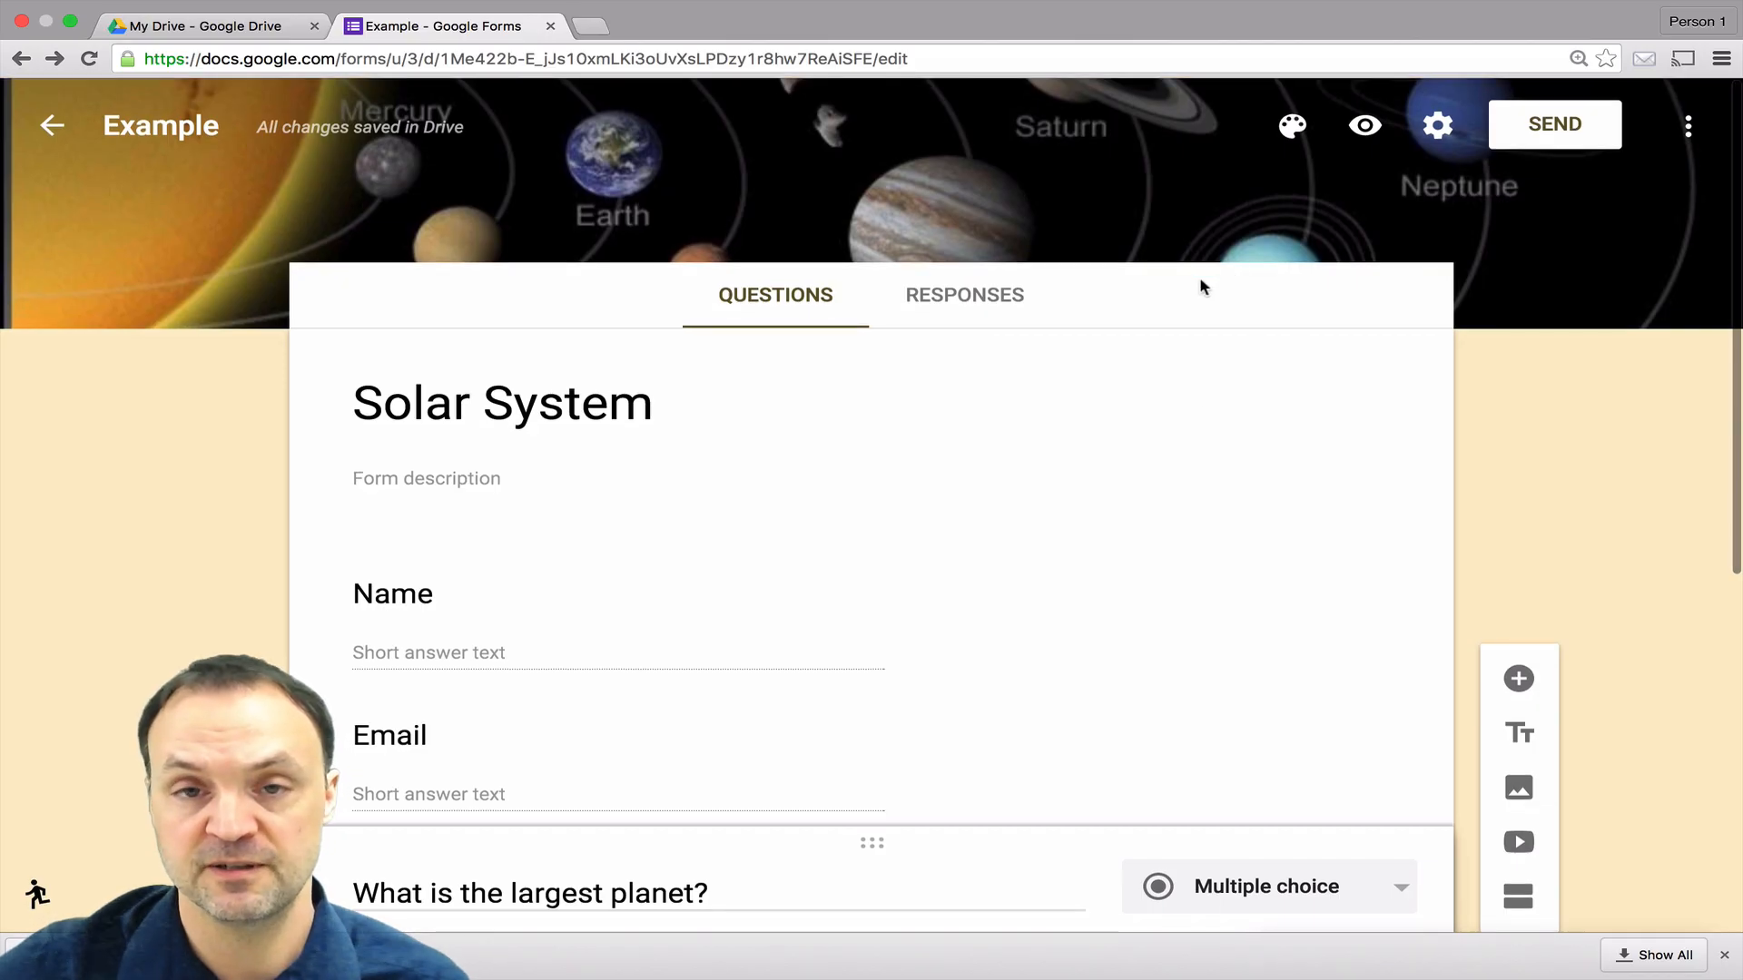
{"action": "left_click", "coordinate": [1366, 129]}
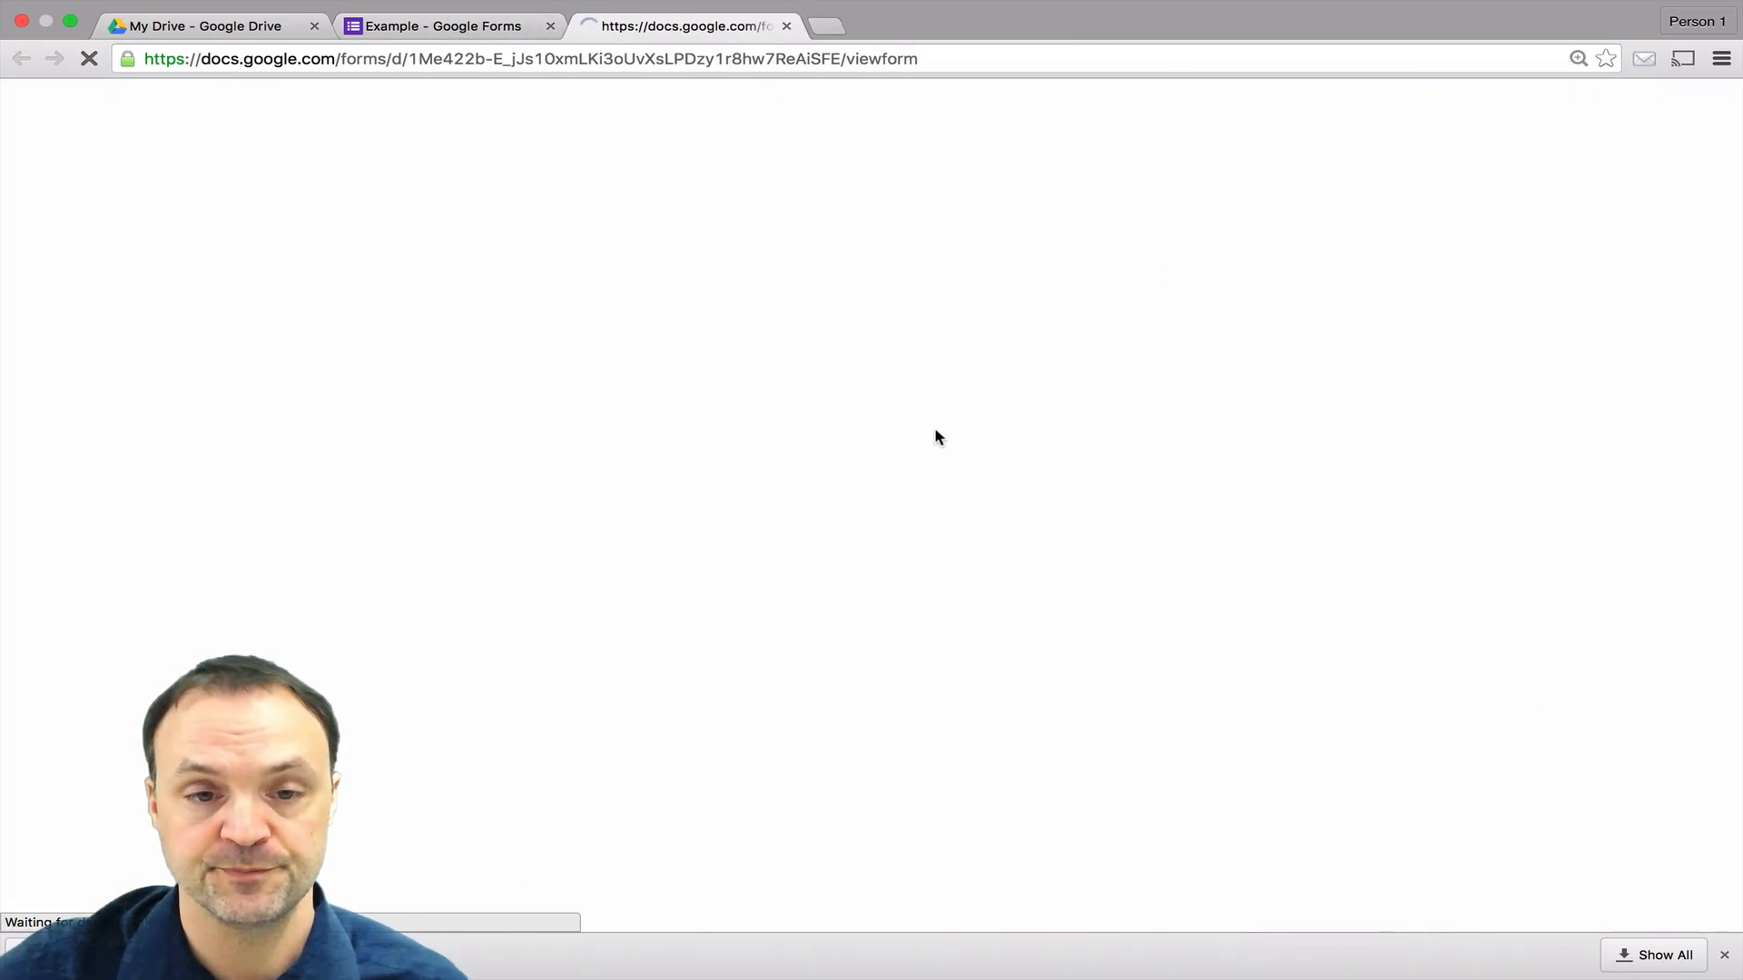
{"action": "scroll", "coordinate": [928, 436], "scroll_direction": "down", "scroll_amount": 2}
{"action": "scroll", "coordinate": [929, 436], "scroll_direction": "up", "scroll_amount": 2}
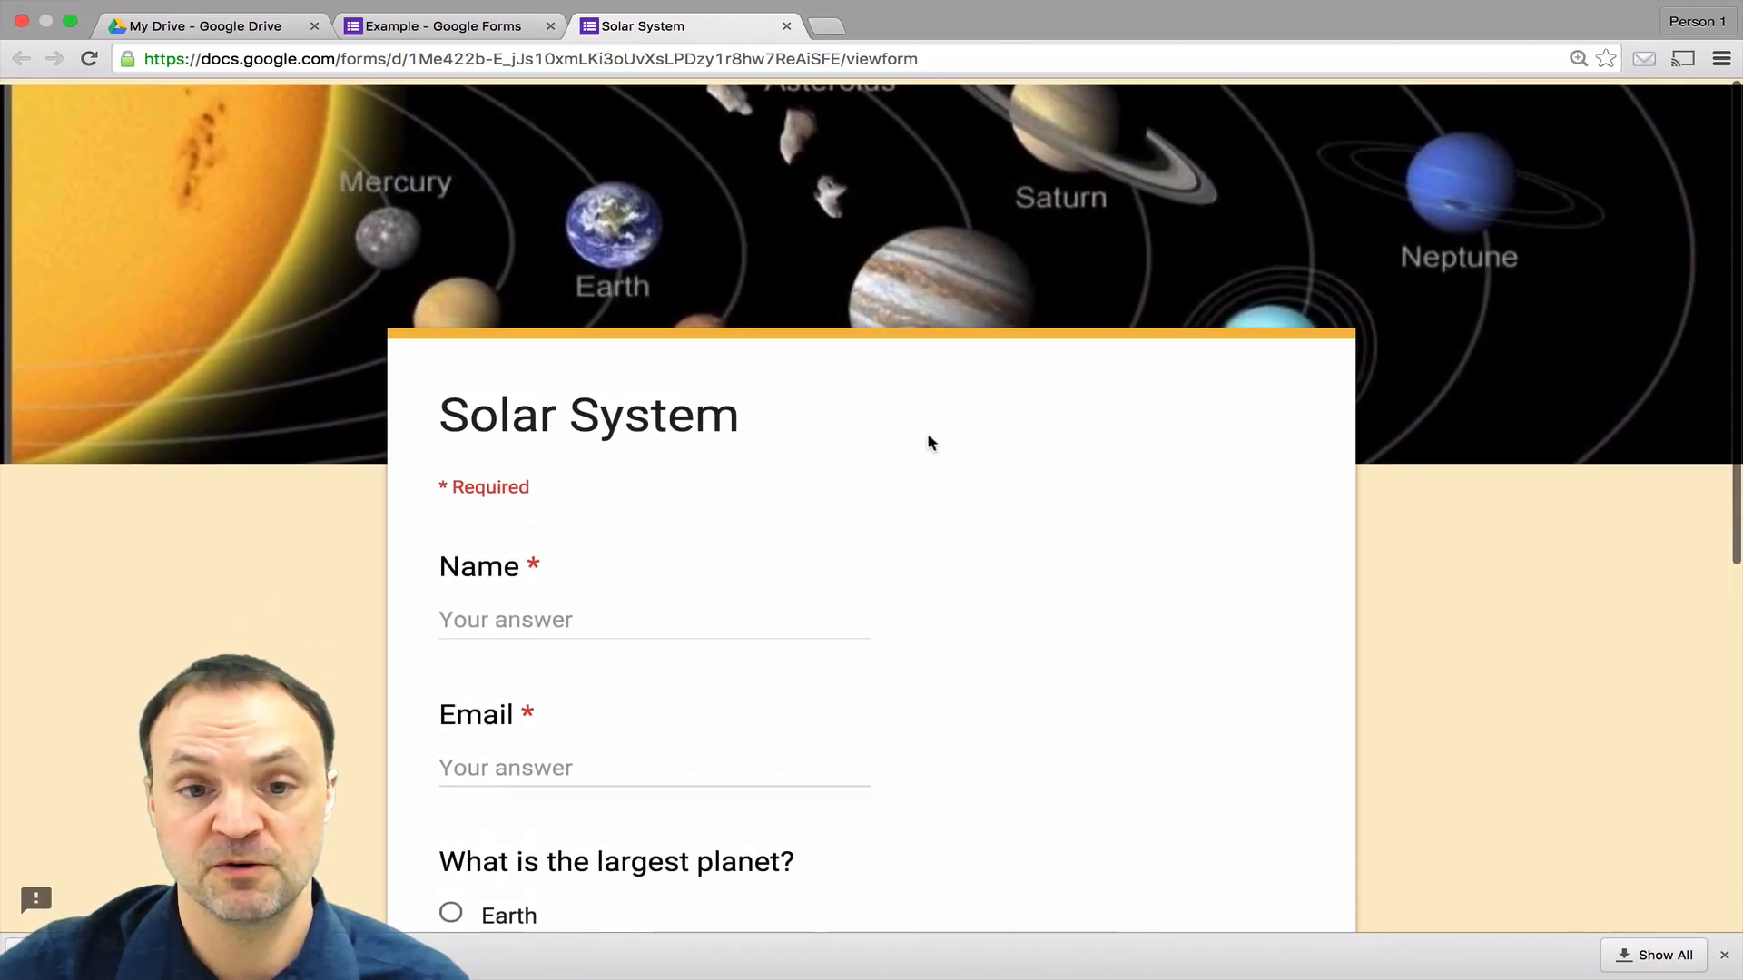
{"action": "scroll", "coordinate": [929, 442], "scroll_direction": "down", "scroll_amount": 1}
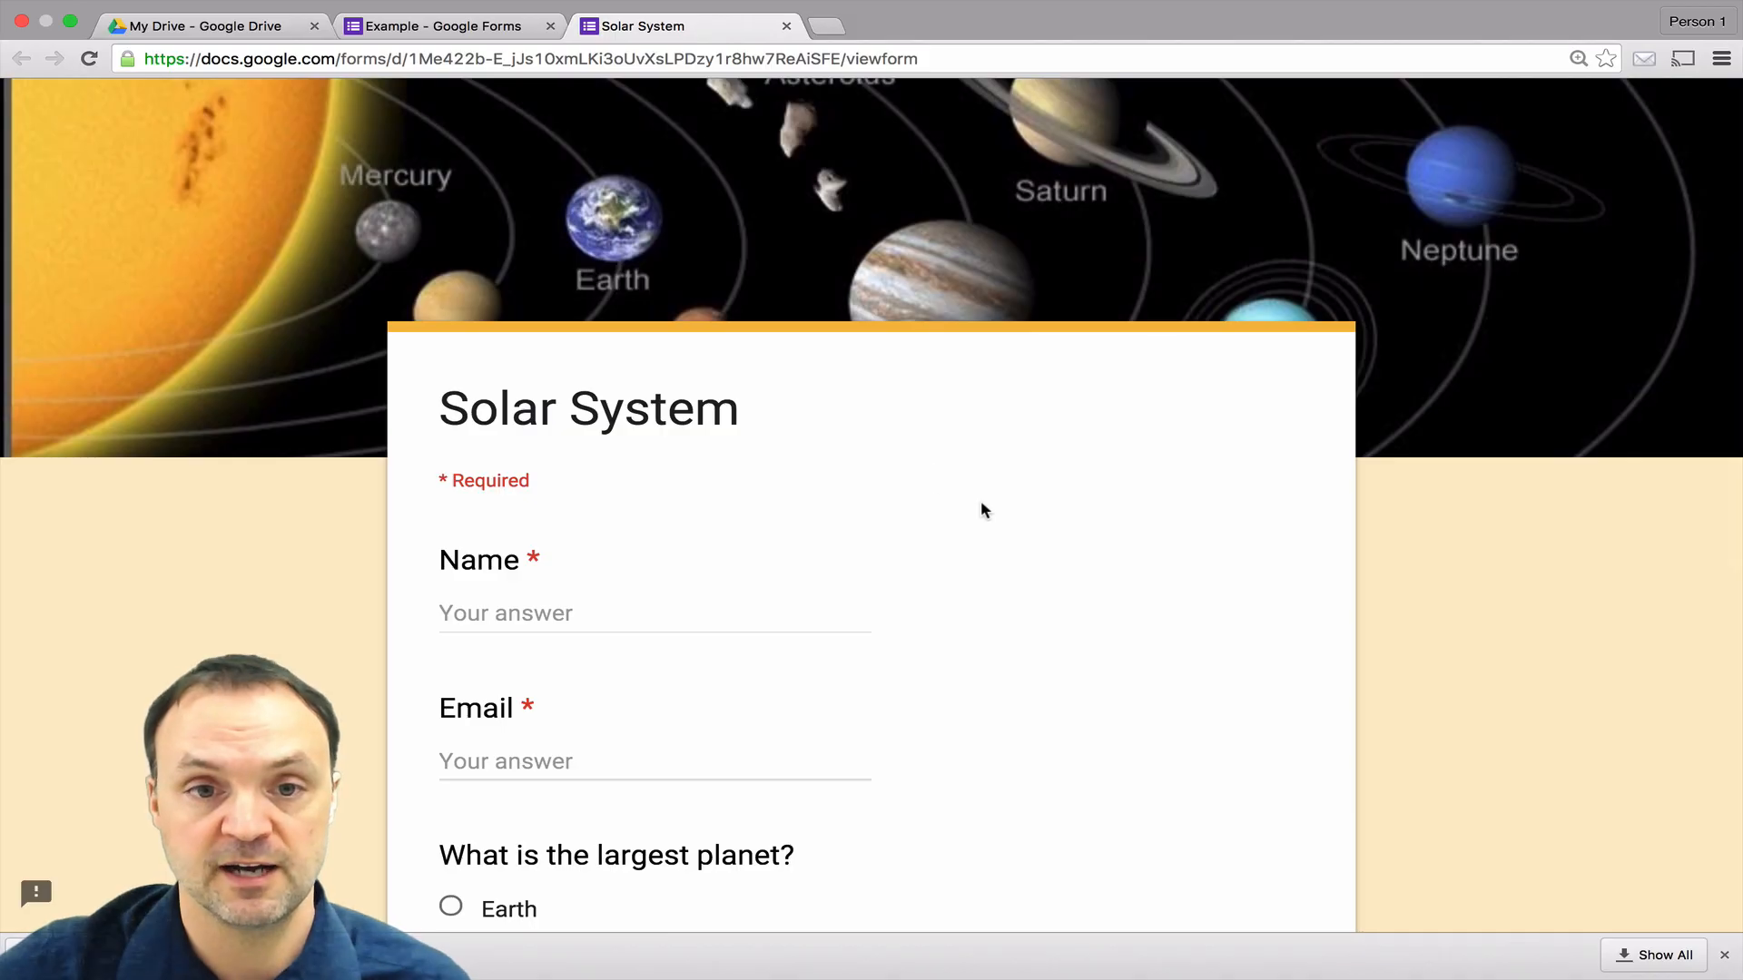
{"action": "scroll", "coordinate": [981, 503], "scroll_direction": "up", "scroll_amount": 1}
{"action": "scroll", "coordinate": [981, 503], "scroll_direction": "down", "scroll_amount": 1}
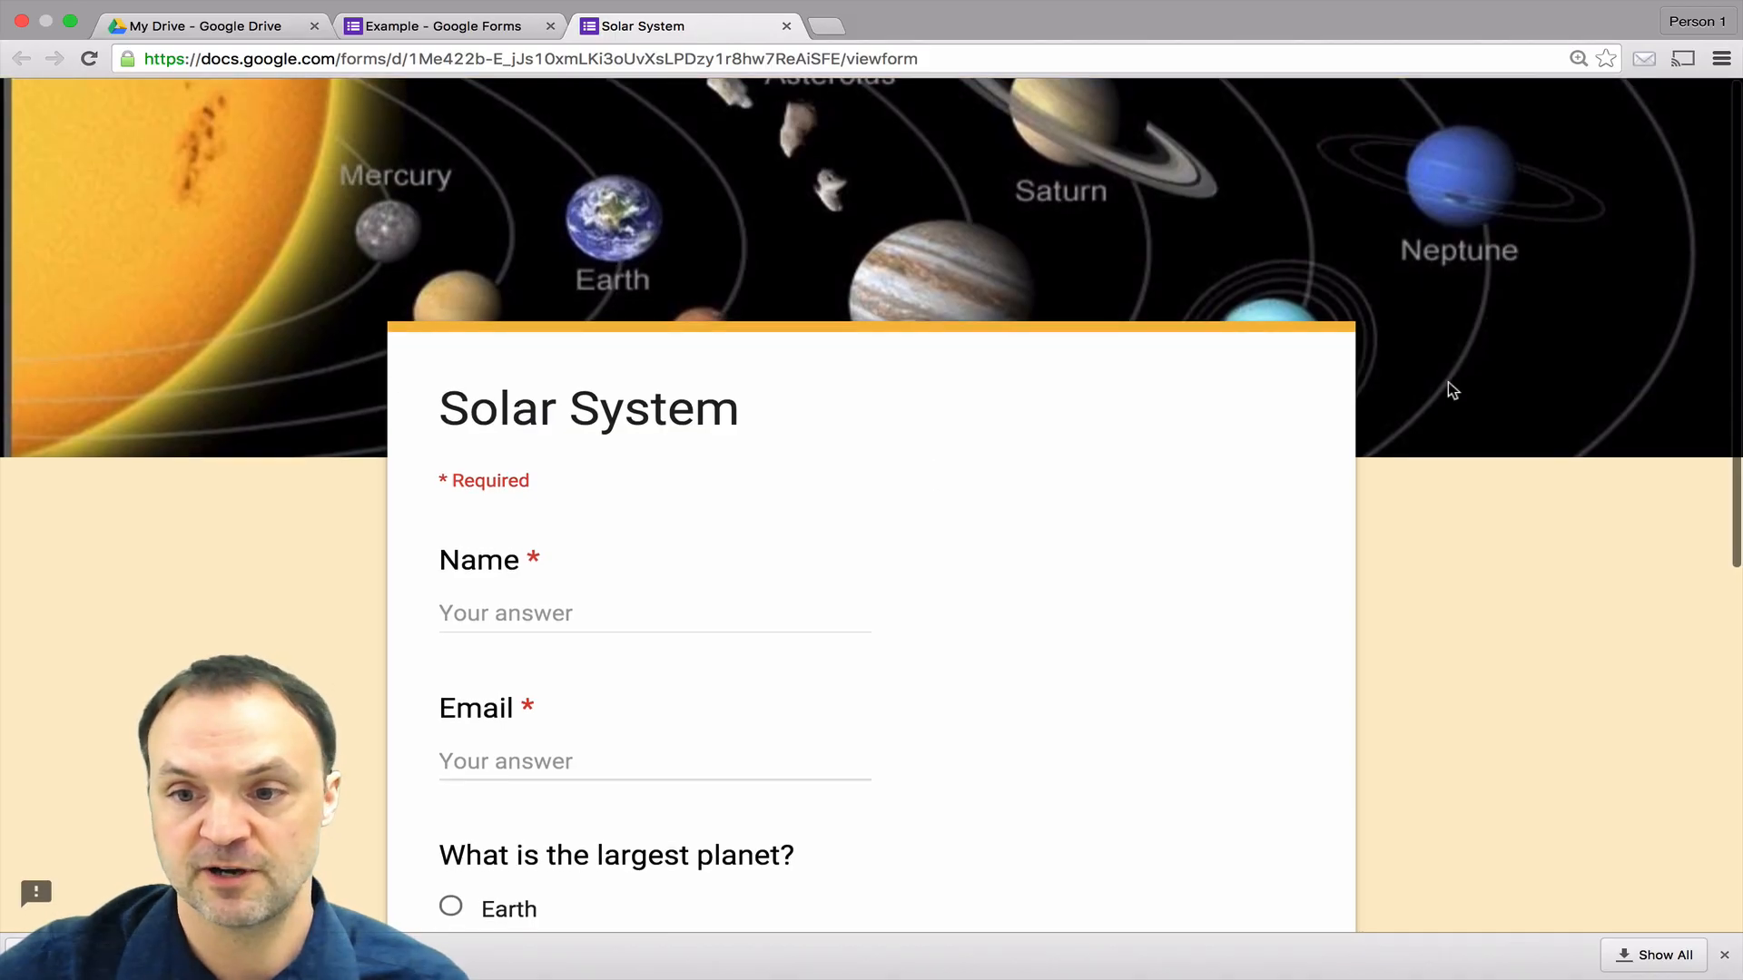
{"action": "scroll", "coordinate": [798, 447], "scroll_direction": "down", "scroll_amount": 5}
{"action": "scroll", "coordinate": [798, 448], "scroll_direction": "up", "scroll_amount": 4}
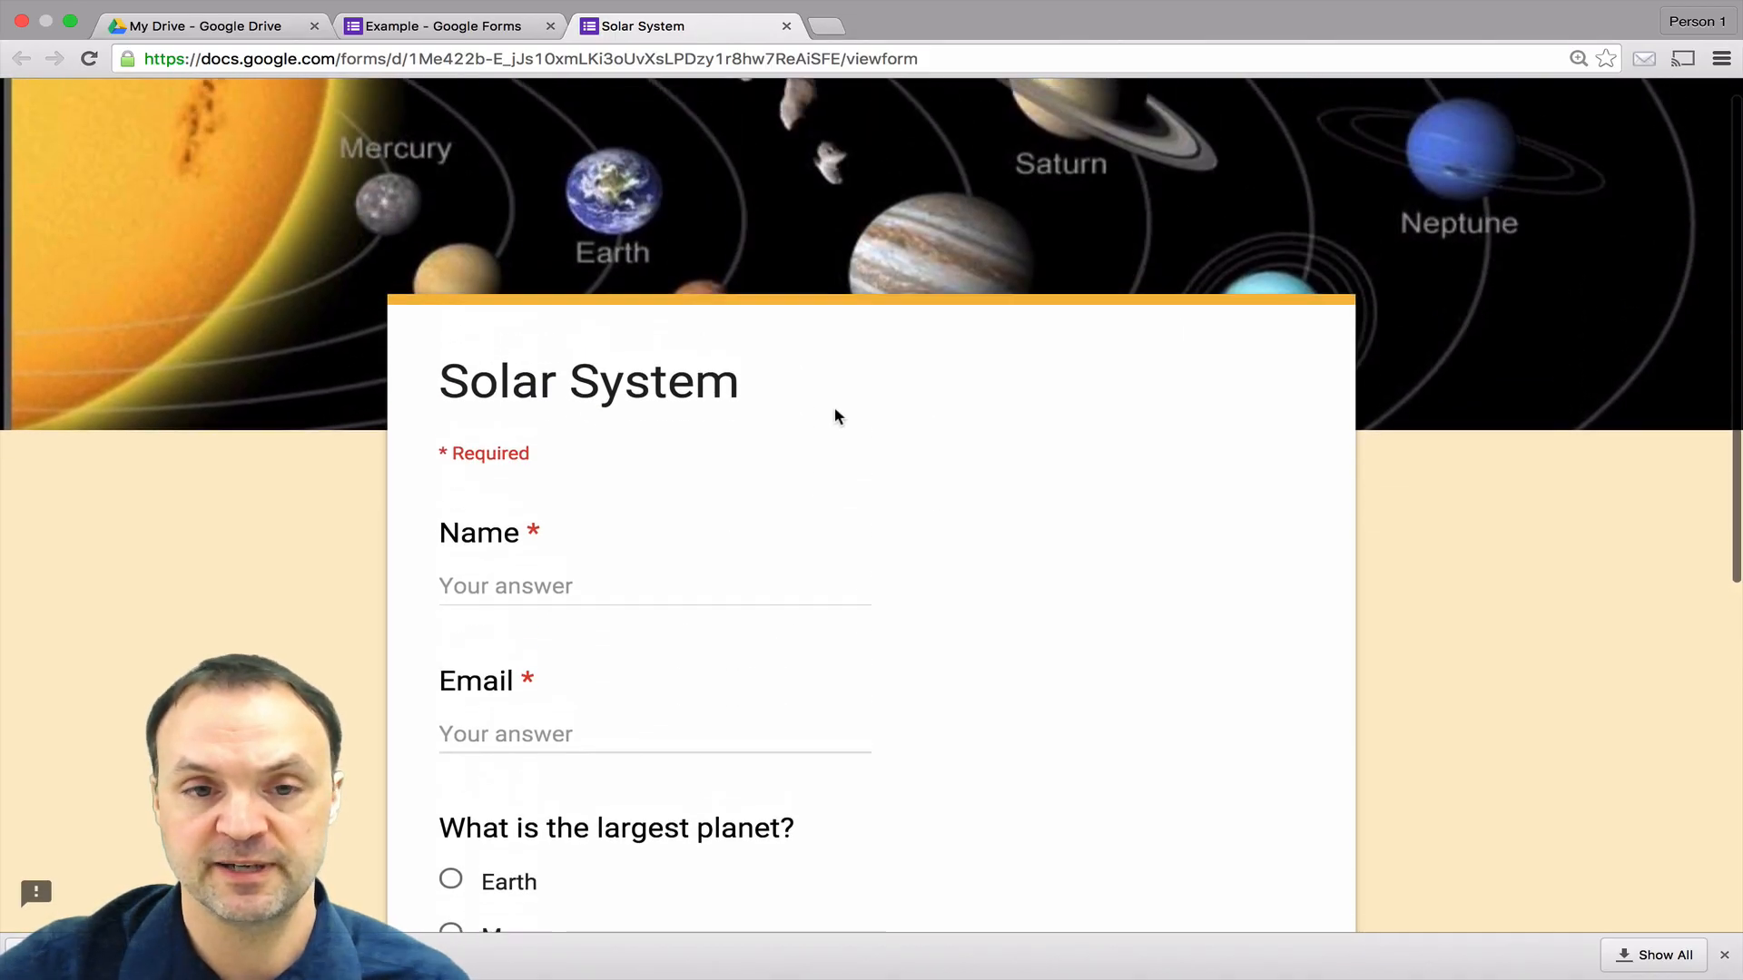
{"action": "scroll", "coordinate": [834, 413], "scroll_direction": "down", "scroll_amount": 1}
{"action": "scroll", "coordinate": [514, 572], "scroll_direction": "down", "scroll_amount": 2}
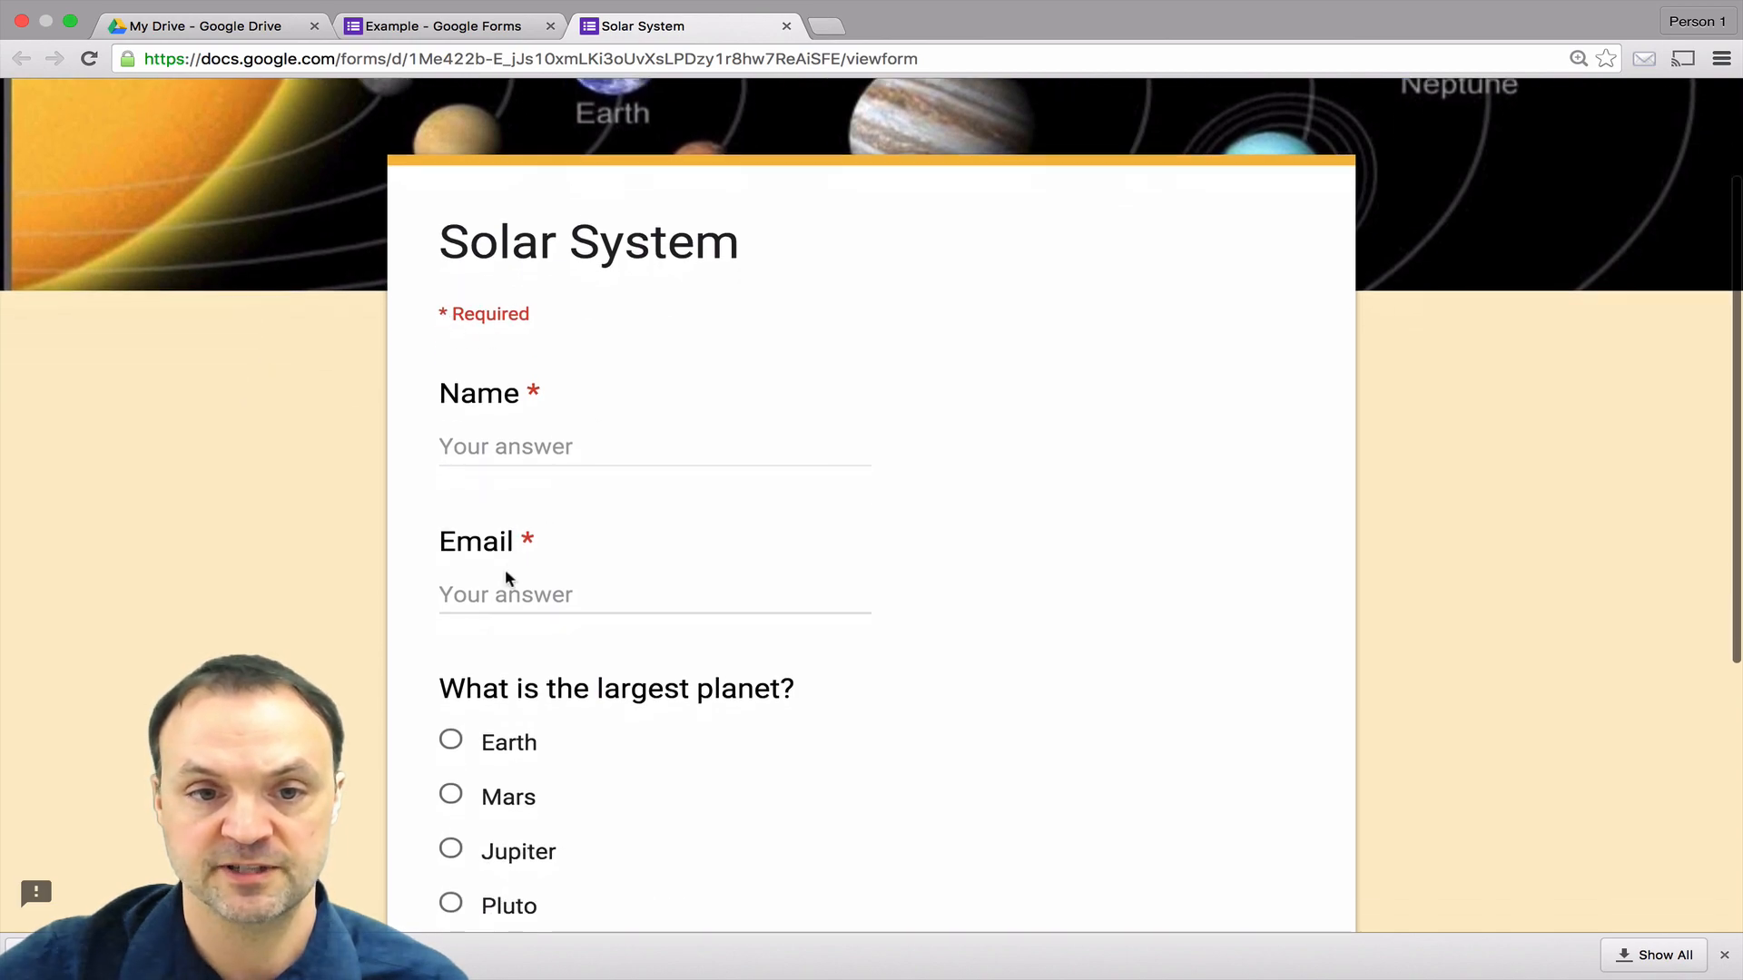
Step: In the form preview, answer the planet question with Jupiter and try to submit with Name and Email left empty
{"action": "scroll", "coordinate": [742, 525], "scroll_direction": "down", "scroll_amount": 4}
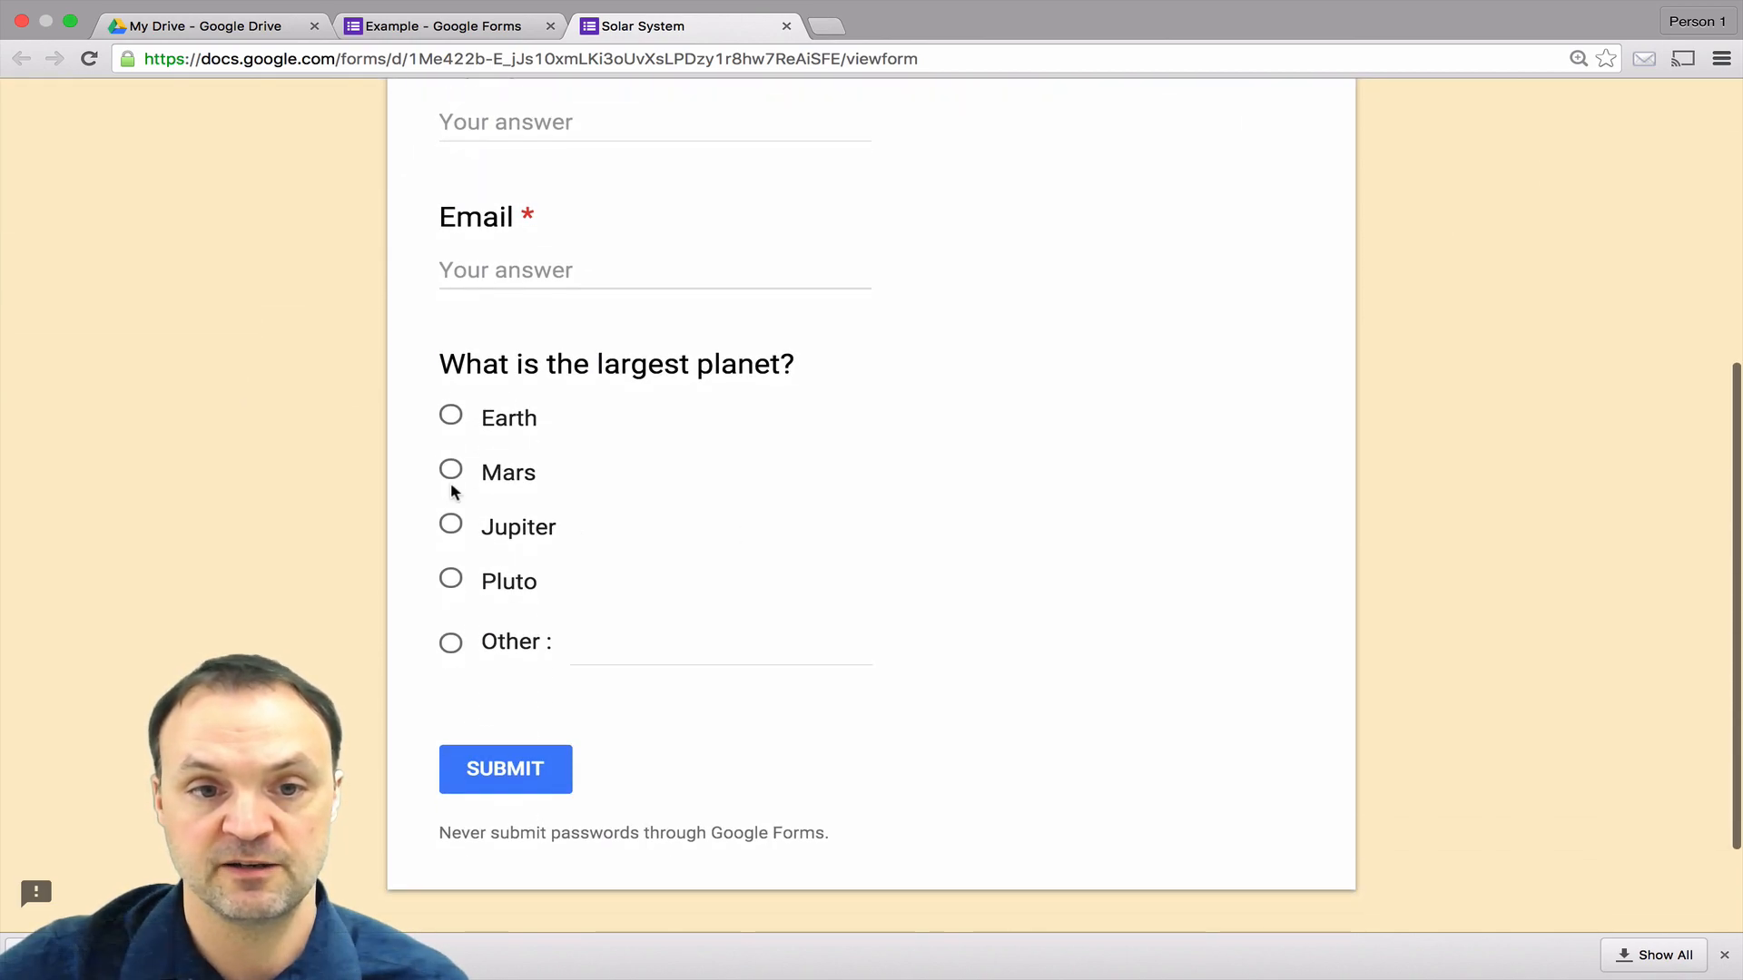
{"action": "left_click", "coordinate": [452, 470]}
{"action": "scroll", "coordinate": [739, 563], "scroll_direction": "up", "scroll_amount": 1}
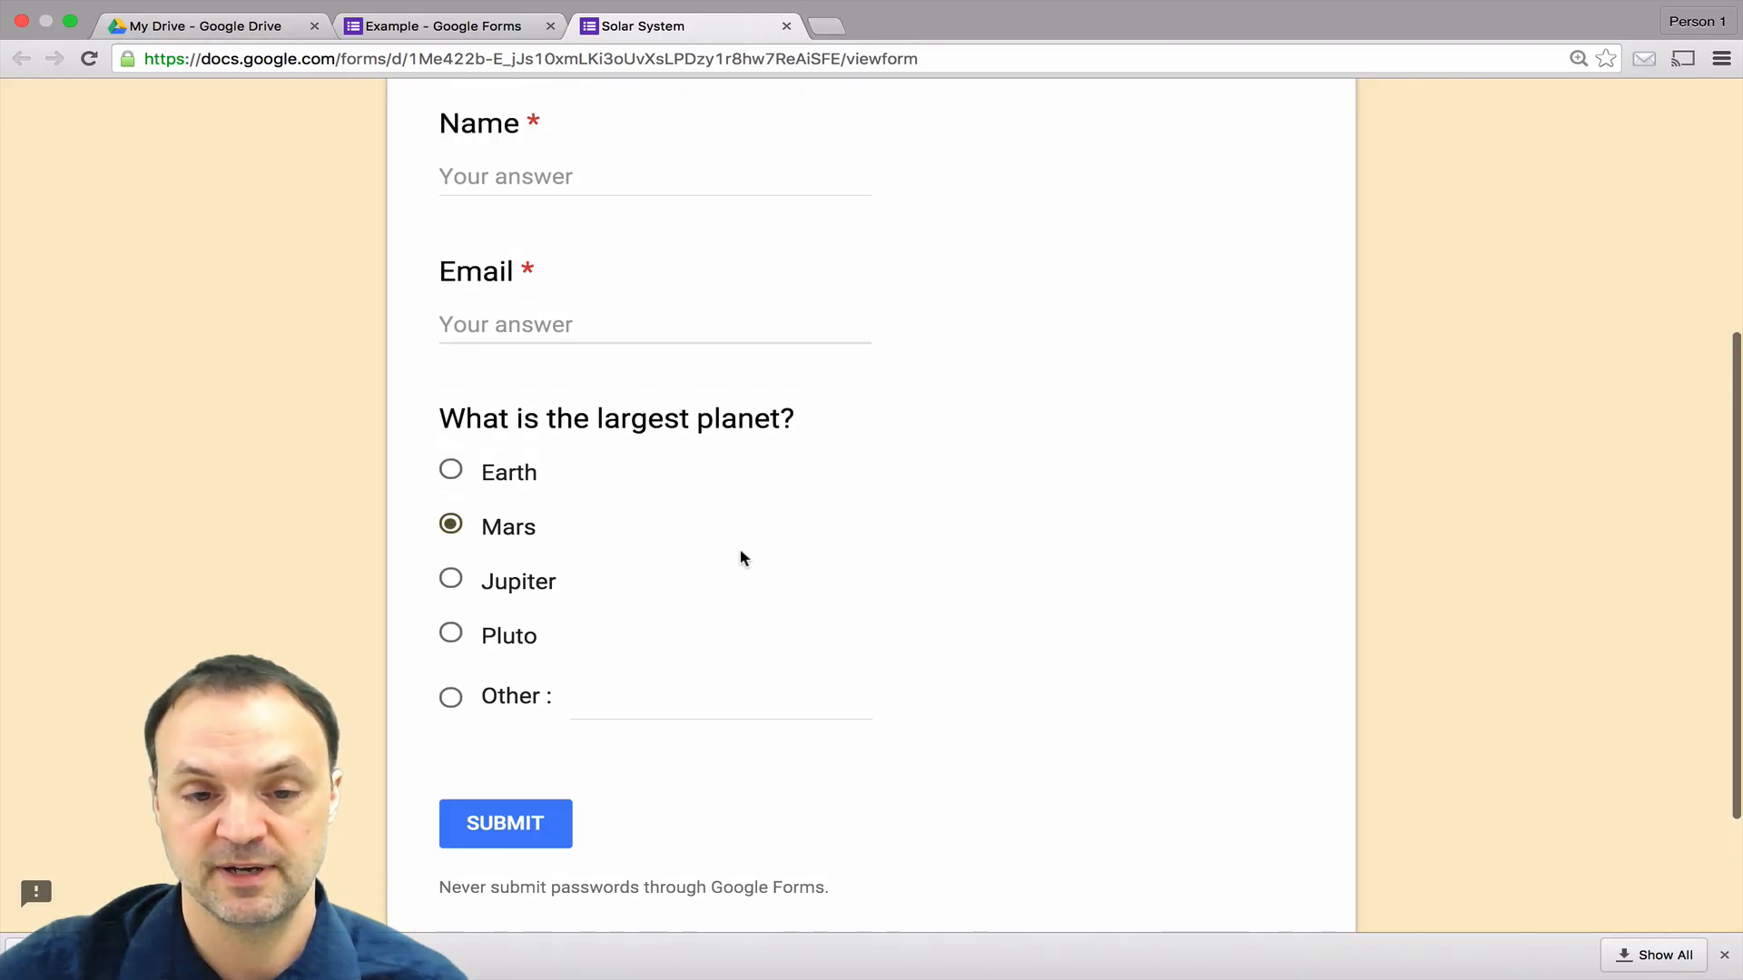
{"action": "left_click", "coordinate": [522, 826]}
{"action": "left_click", "coordinate": [746, 649]}
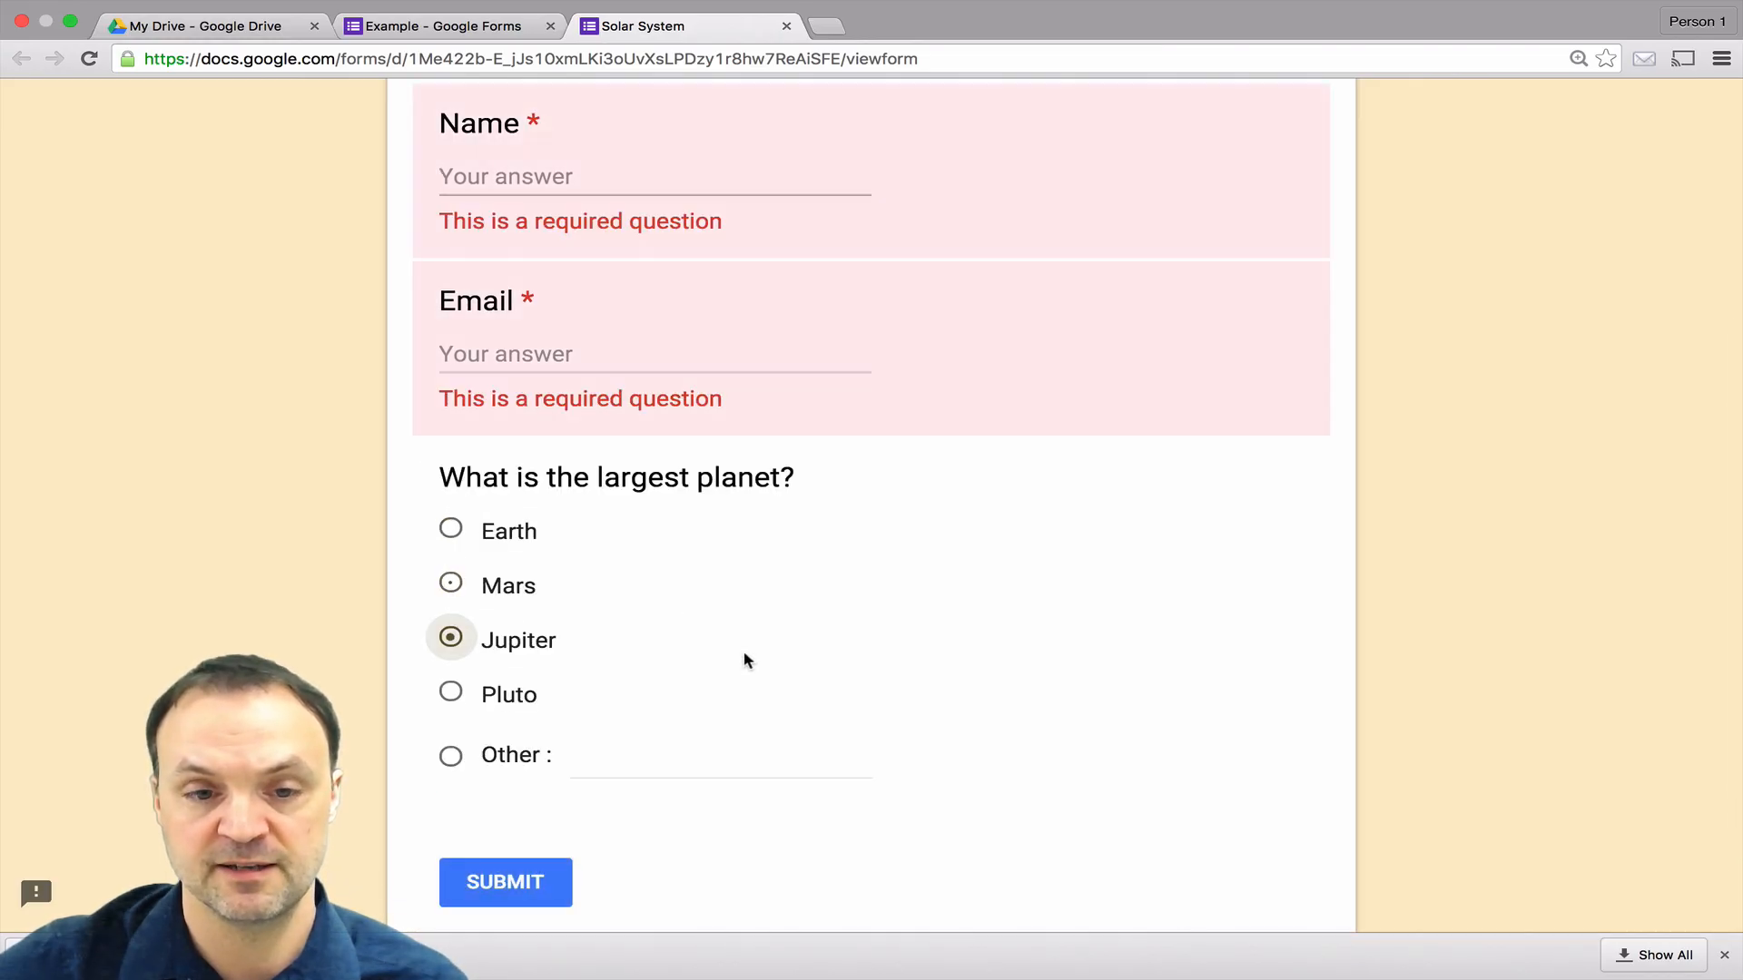
Step: Check the required Name and Email questions in the preview and close it, discarding the pending response
{"action": "scroll", "coordinate": [661, 704], "scroll_direction": "up", "scroll_amount": 1}
{"action": "scroll", "coordinate": [564, 451], "scroll_direction": "up", "scroll_amount": 5}
{"action": "scroll", "coordinate": [643, 595], "scroll_direction": "down", "scroll_amount": 2}
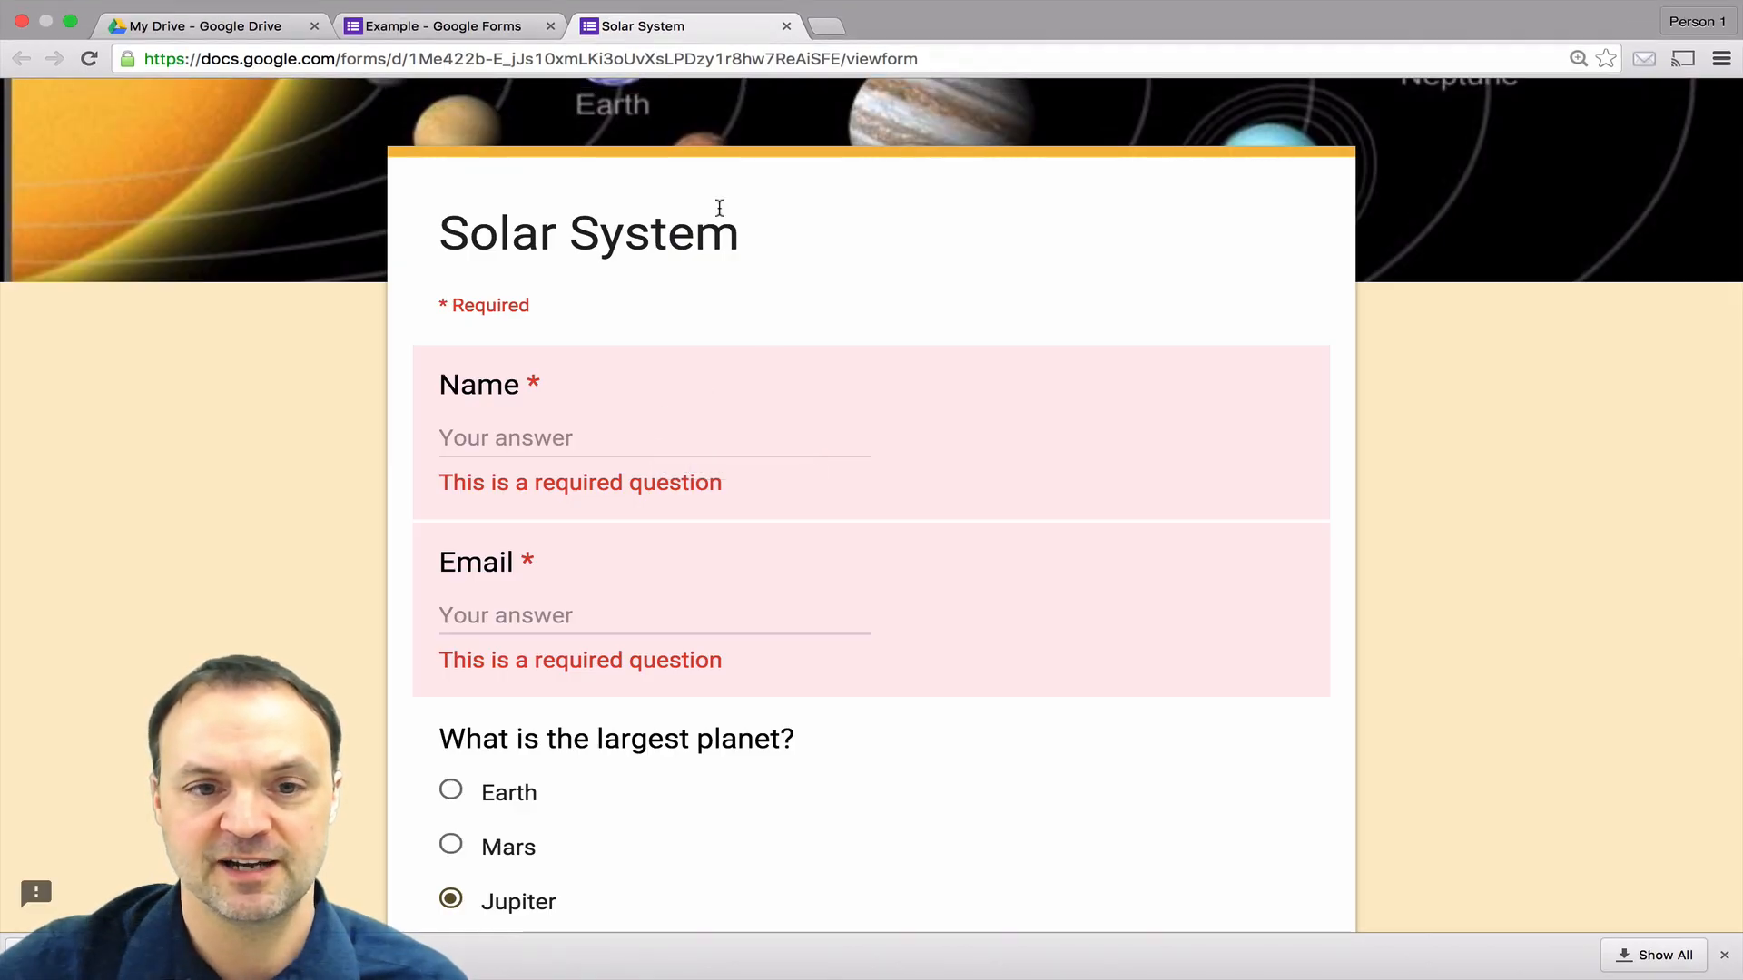
{"action": "scroll", "coordinate": [626, 388], "scroll_direction": "down", "scroll_amount": 5}
{"action": "scroll", "coordinate": [767, 669], "scroll_direction": "up", "scroll_amount": 5}
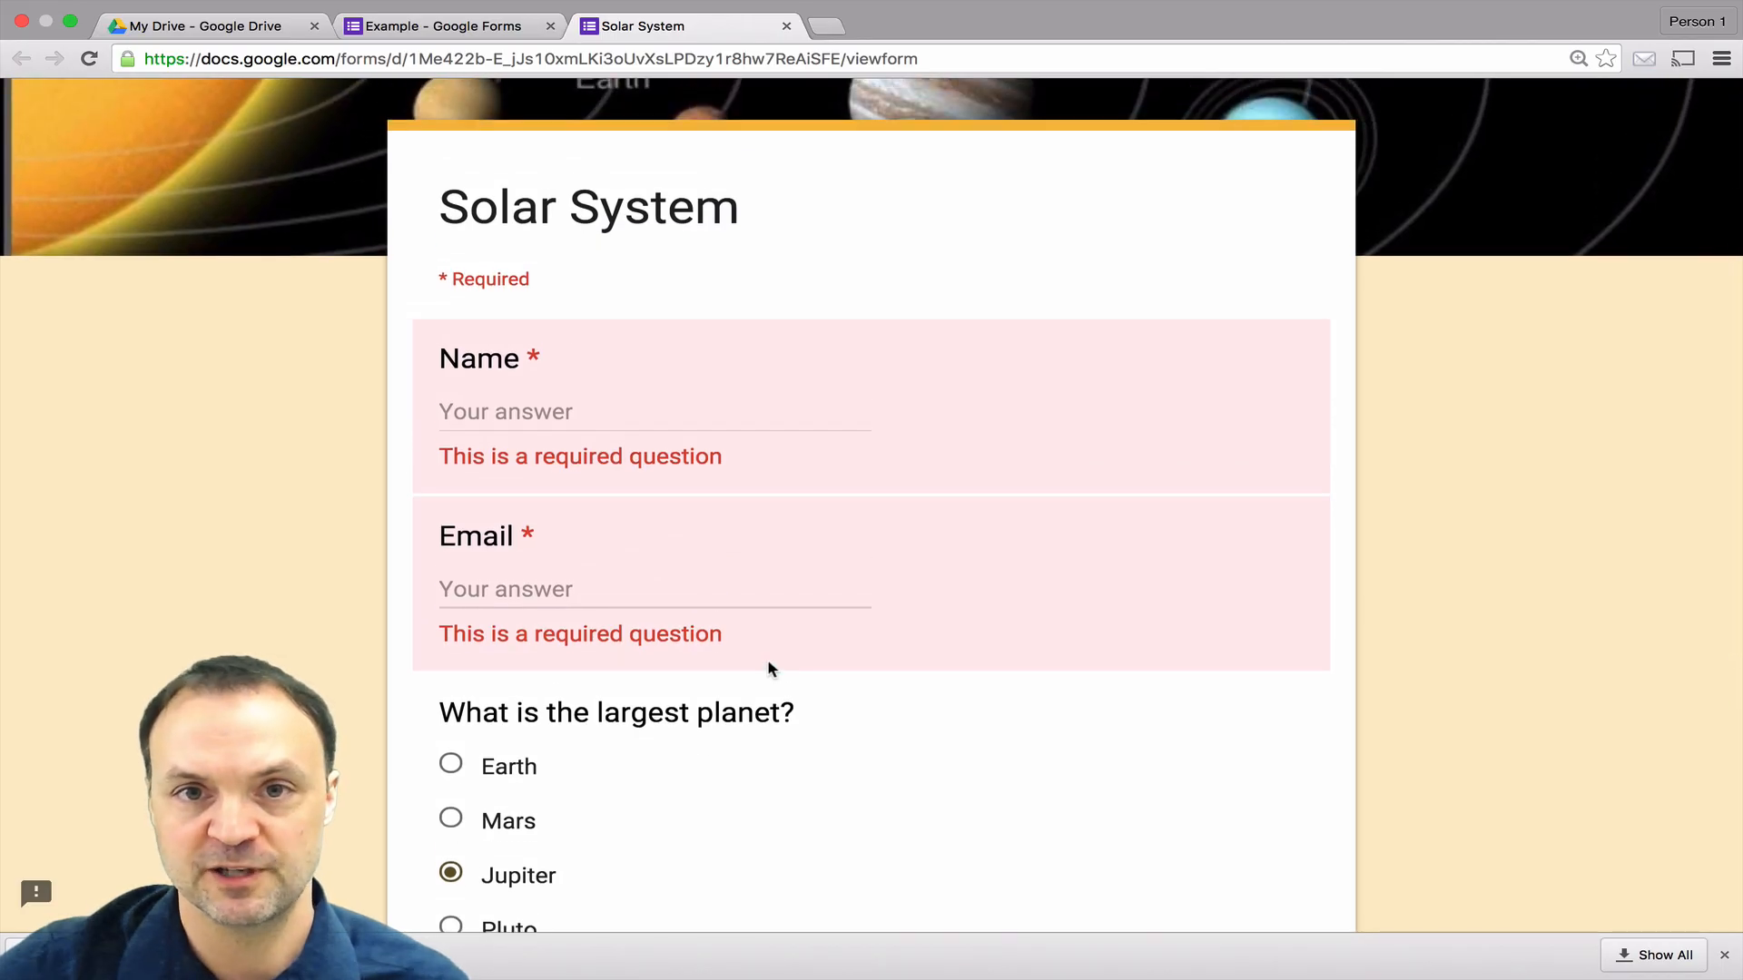
{"action": "scroll", "coordinate": [758, 579], "scroll_direction": "down", "scroll_amount": 3}
{"action": "scroll", "coordinate": [754, 575], "scroll_direction": "up", "scroll_amount": 4}
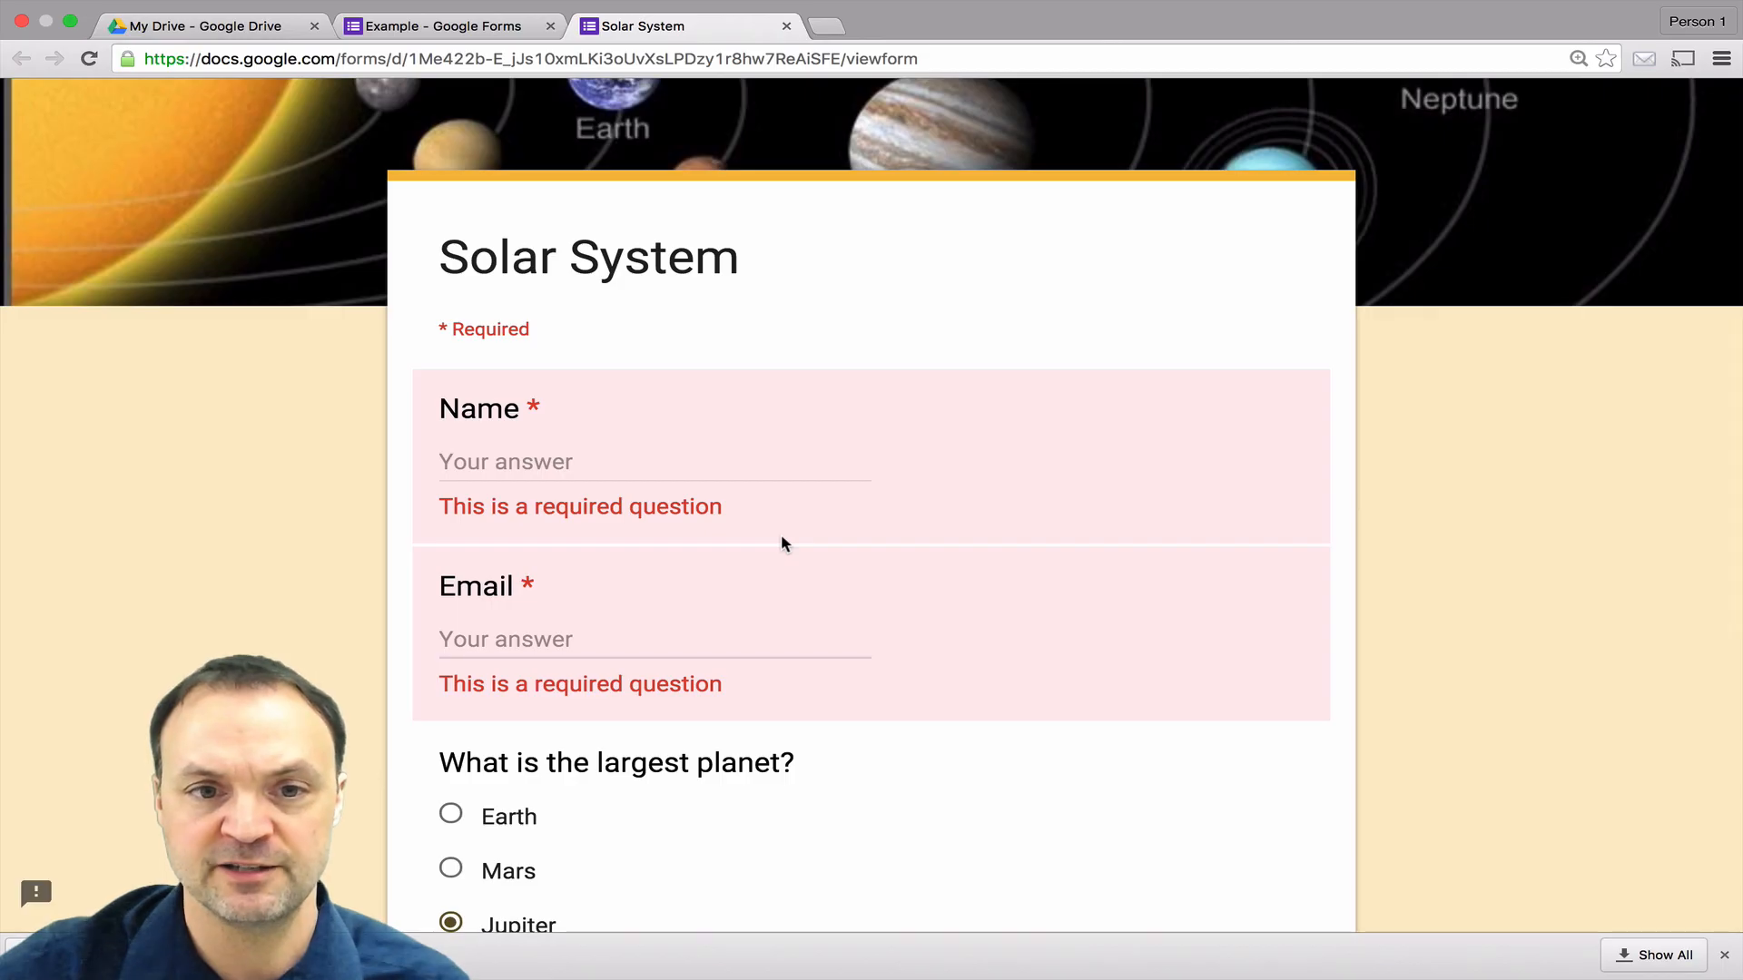
{"action": "scroll", "coordinate": [821, 435], "scroll_direction": "up", "scroll_amount": 4}
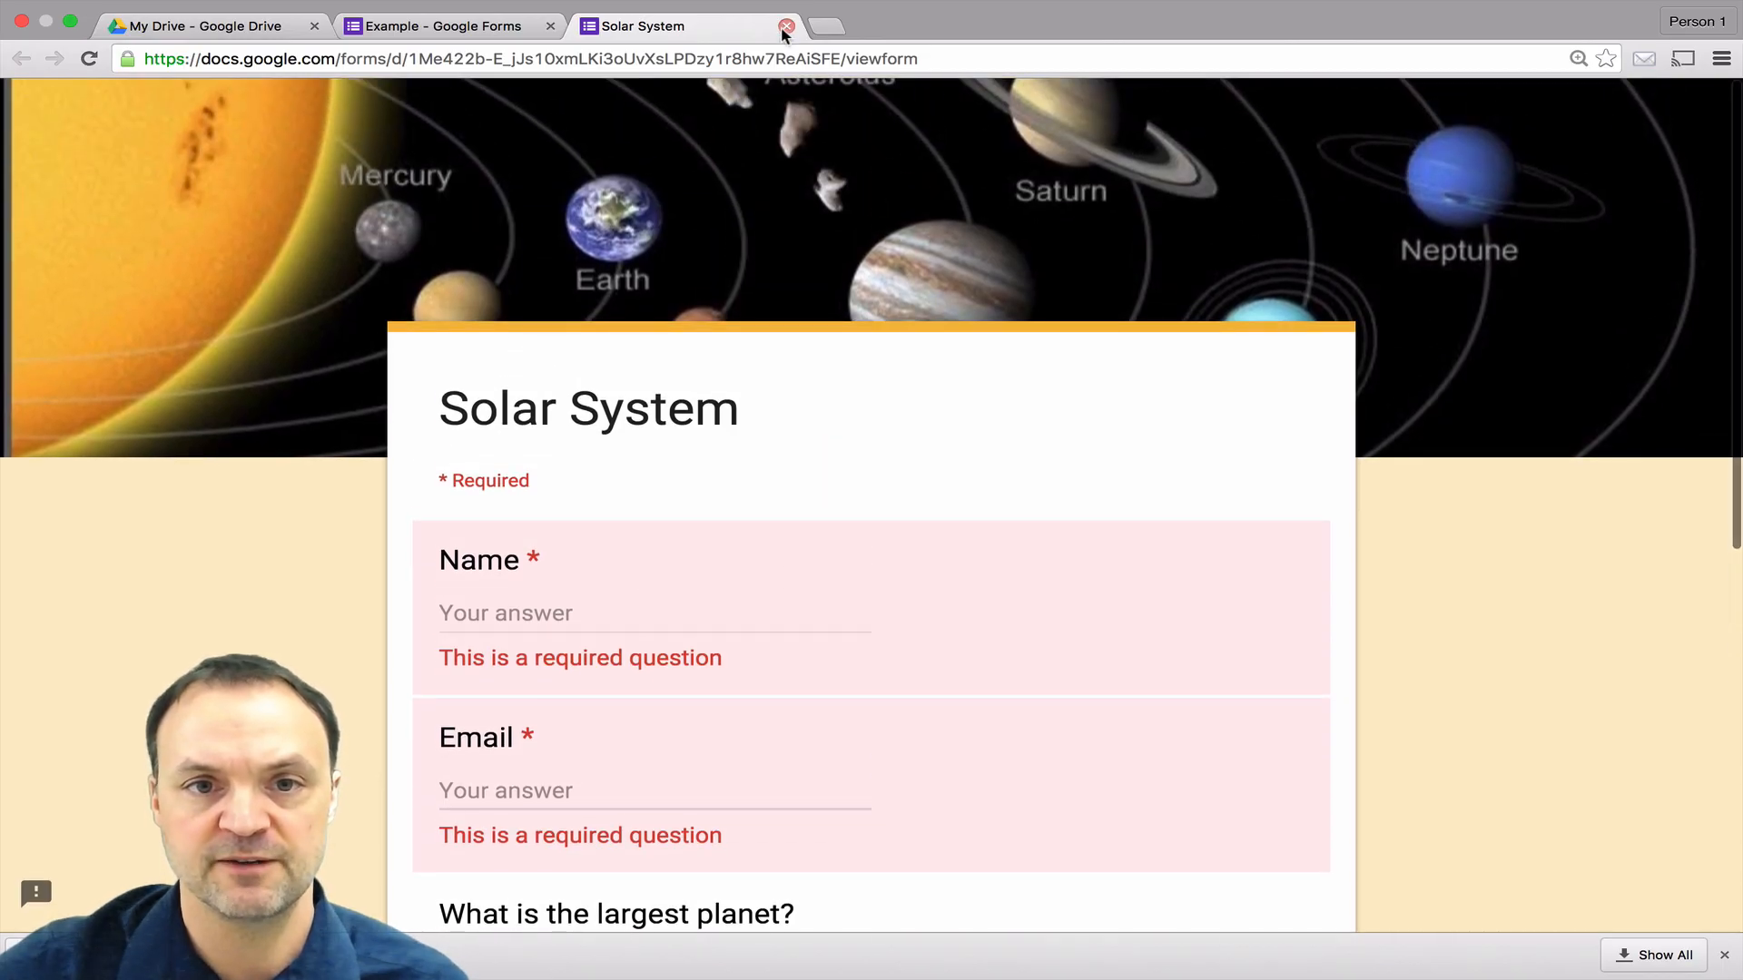
{"action": "left_click", "coordinate": [785, 26]}
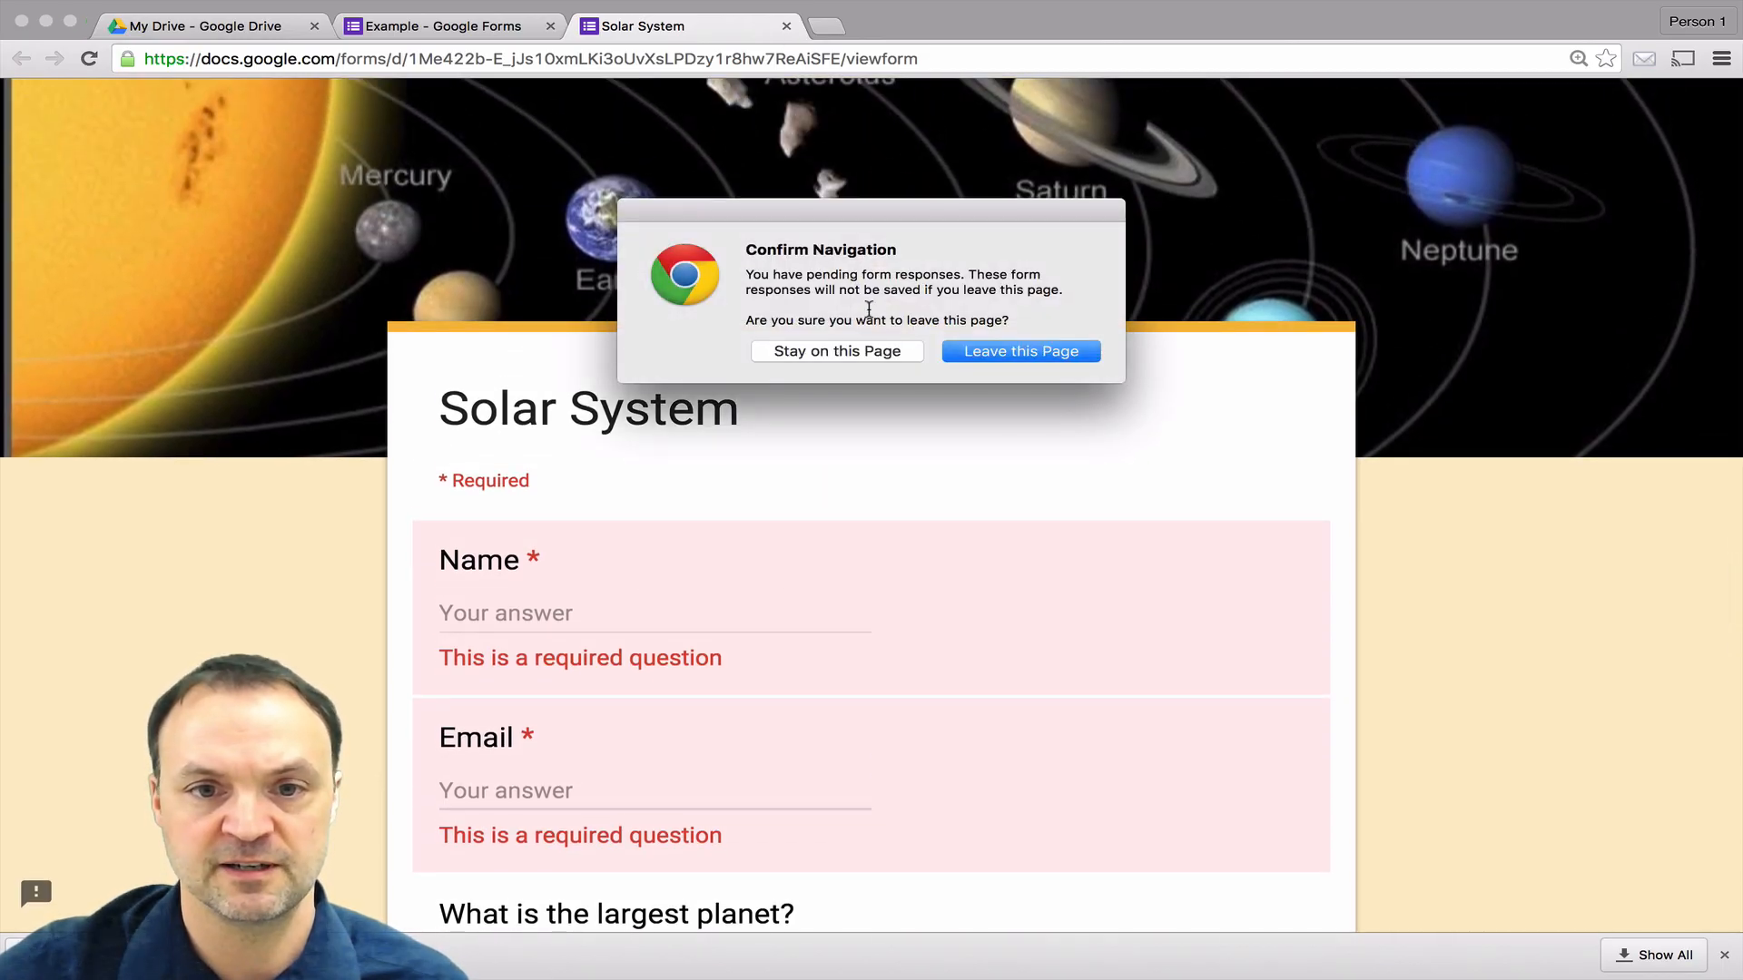
{"action": "left_click", "coordinate": [990, 352]}
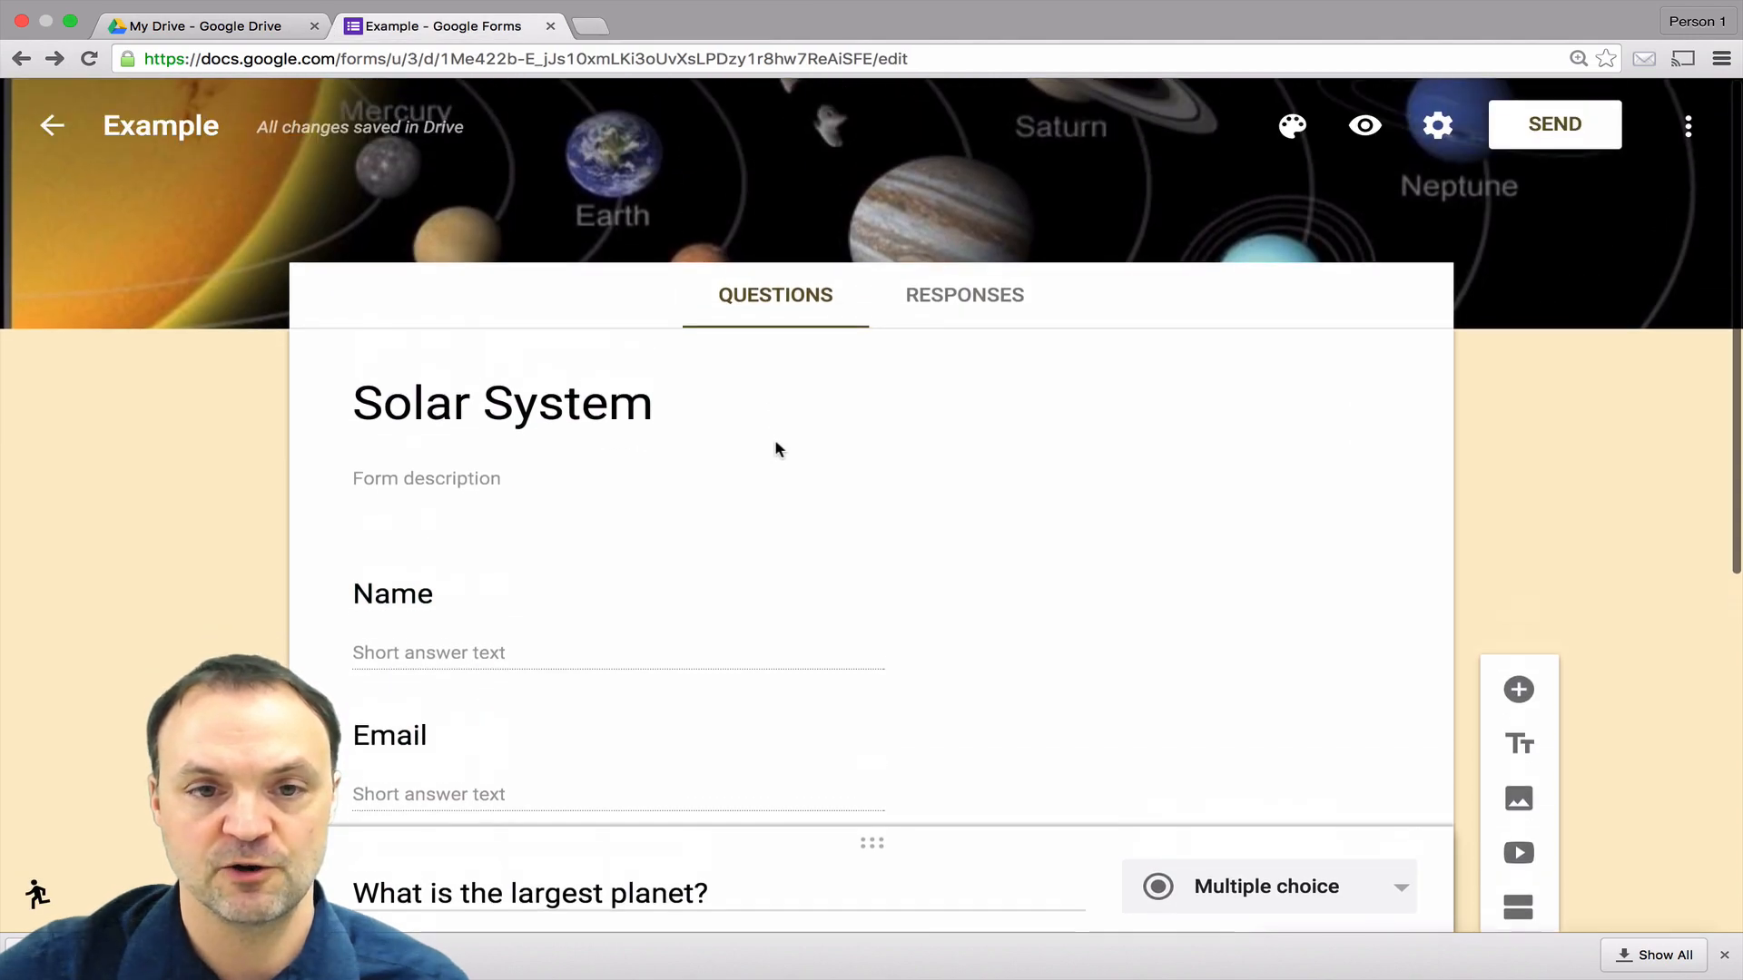
Step: Add a new section below the largest planet question and title it "Earth"
{"action": "scroll", "coordinate": [550, 428], "scroll_direction": "down", "scroll_amount": 6}
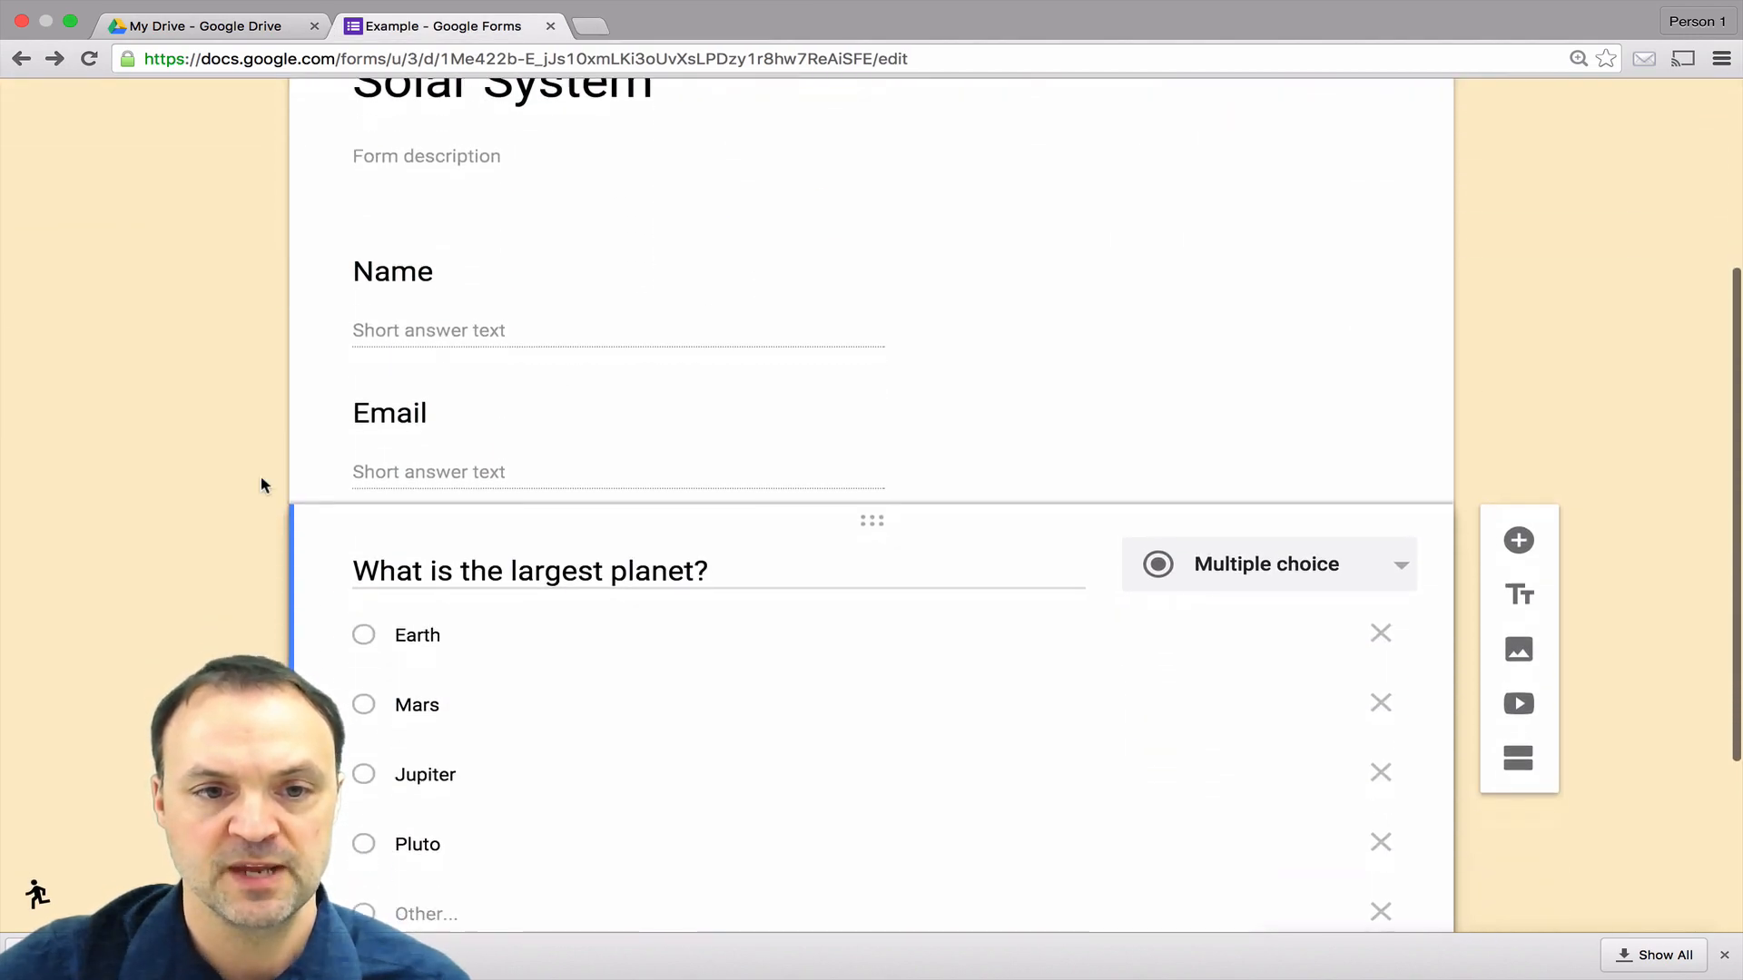
{"action": "scroll", "coordinate": [261, 486], "scroll_direction": "down", "scroll_amount": 1}
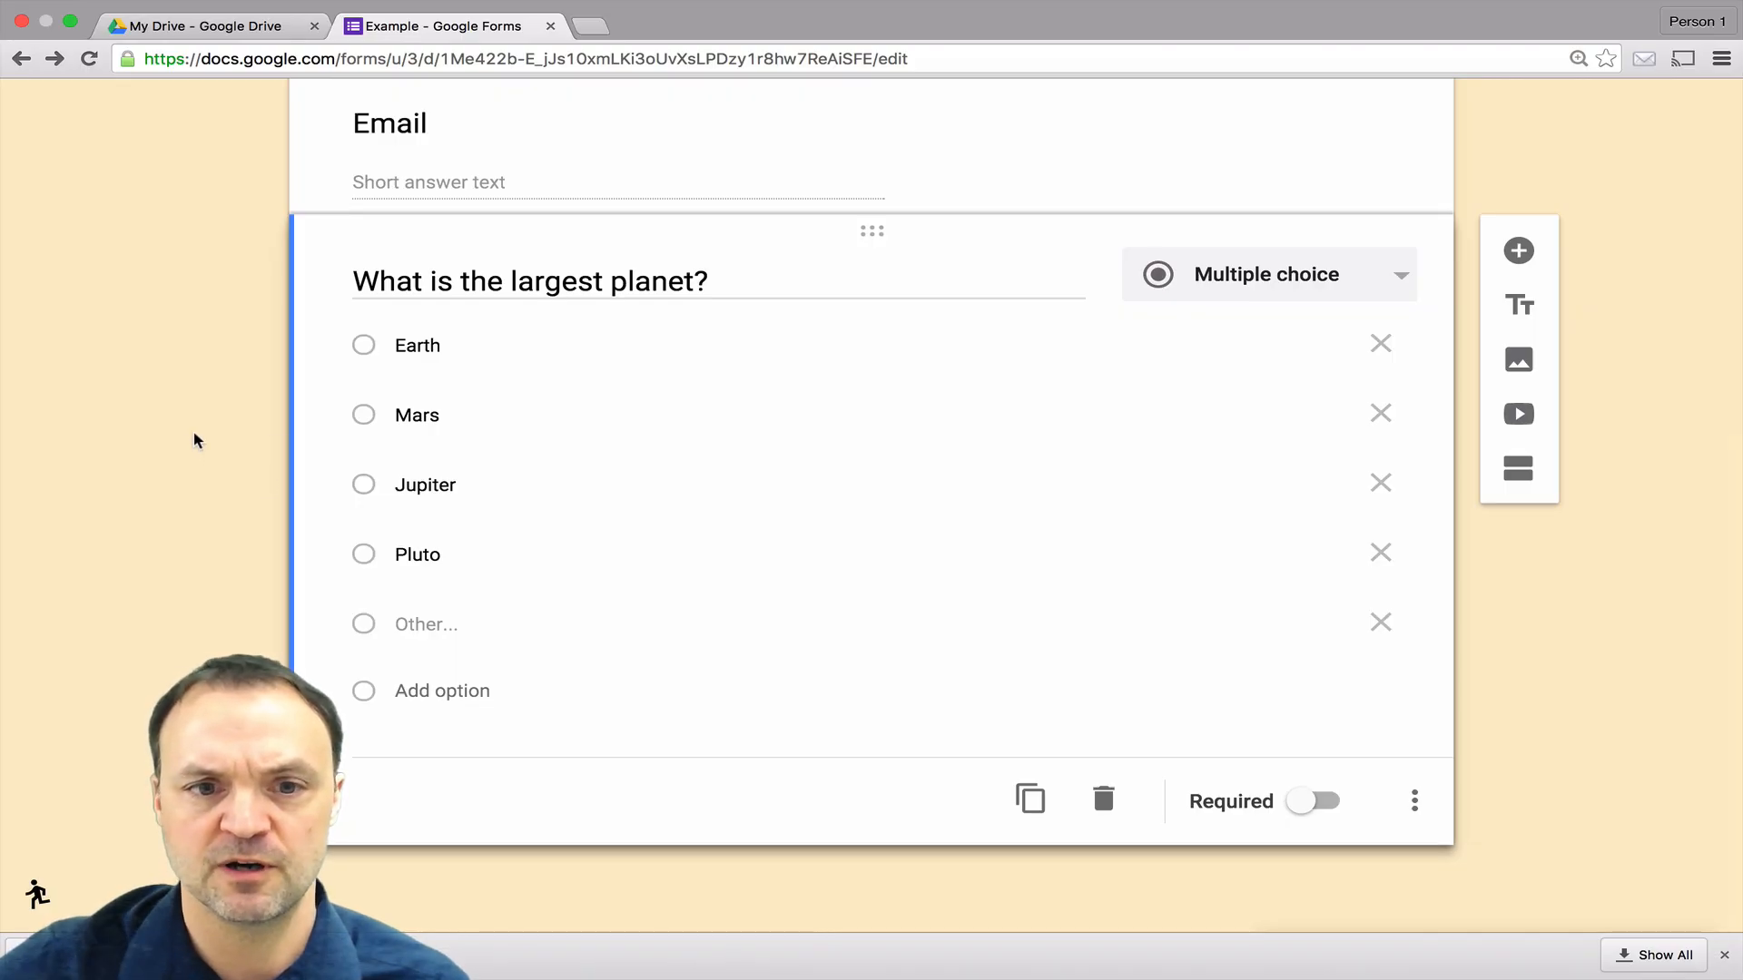
{"action": "scroll", "coordinate": [184, 438], "scroll_direction": "up", "scroll_amount": 4}
{"action": "scroll", "coordinate": [205, 346], "scroll_direction": "up", "scroll_amount": 3}
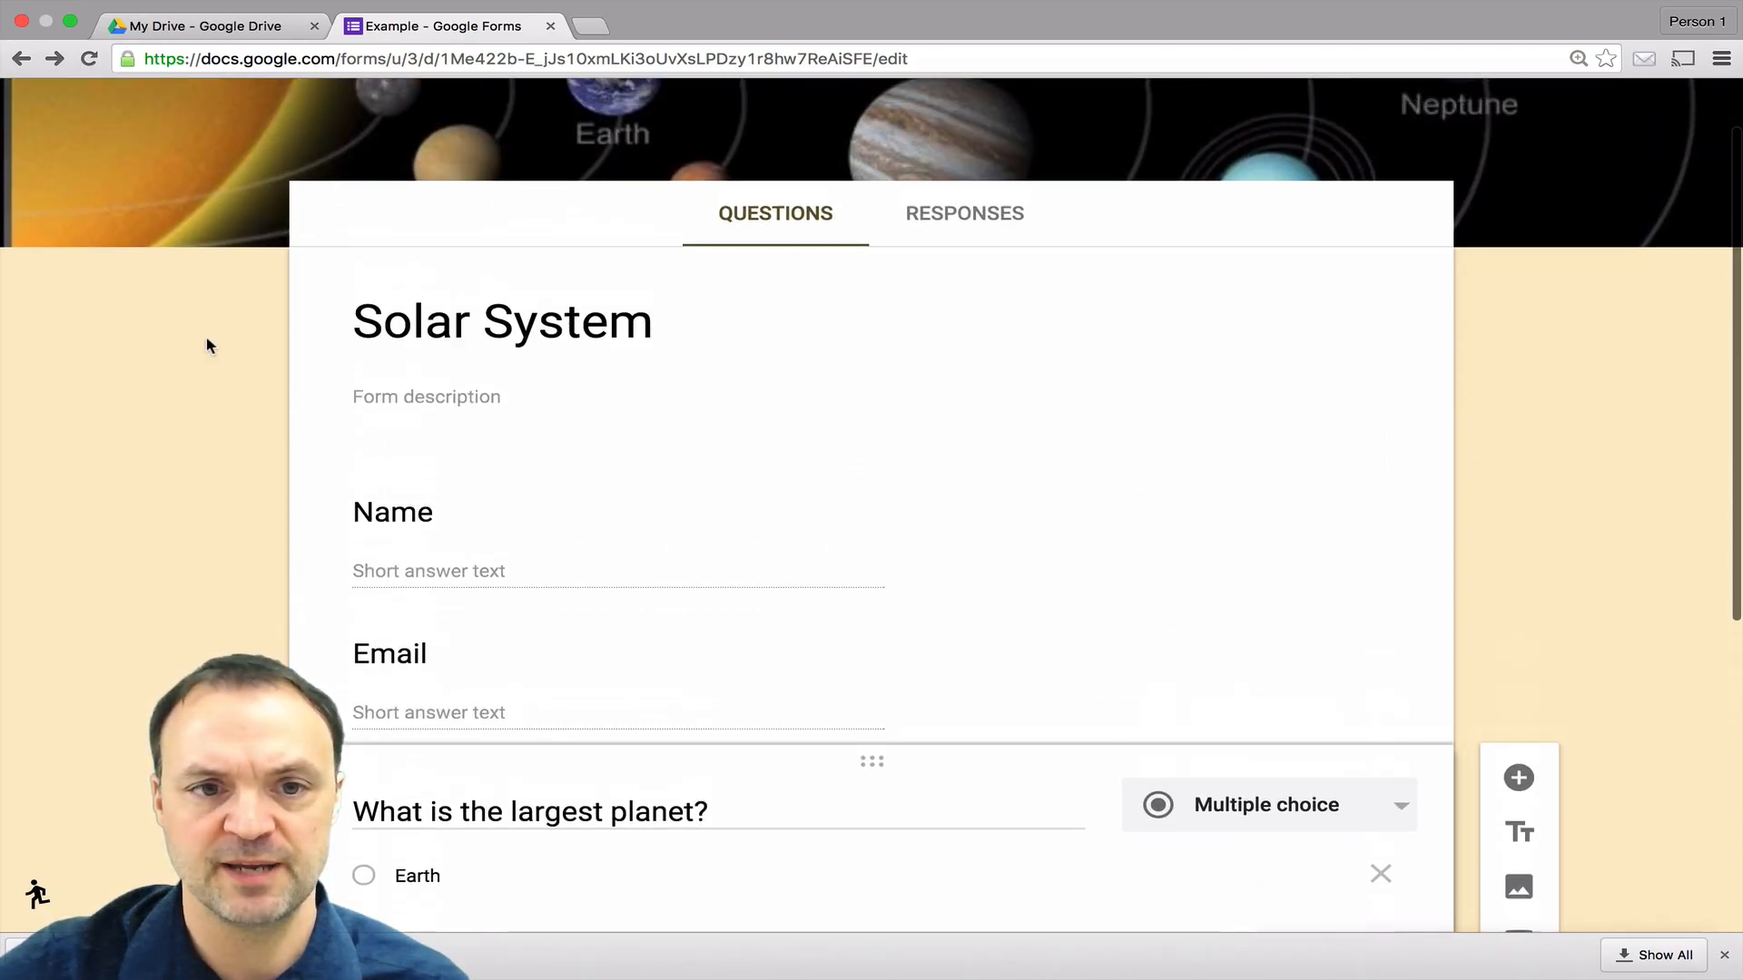
{"action": "scroll", "coordinate": [179, 390], "scroll_direction": "down", "scroll_amount": 3}
{"action": "scroll", "coordinate": [180, 437], "scroll_direction": "down", "scroll_amount": 2}
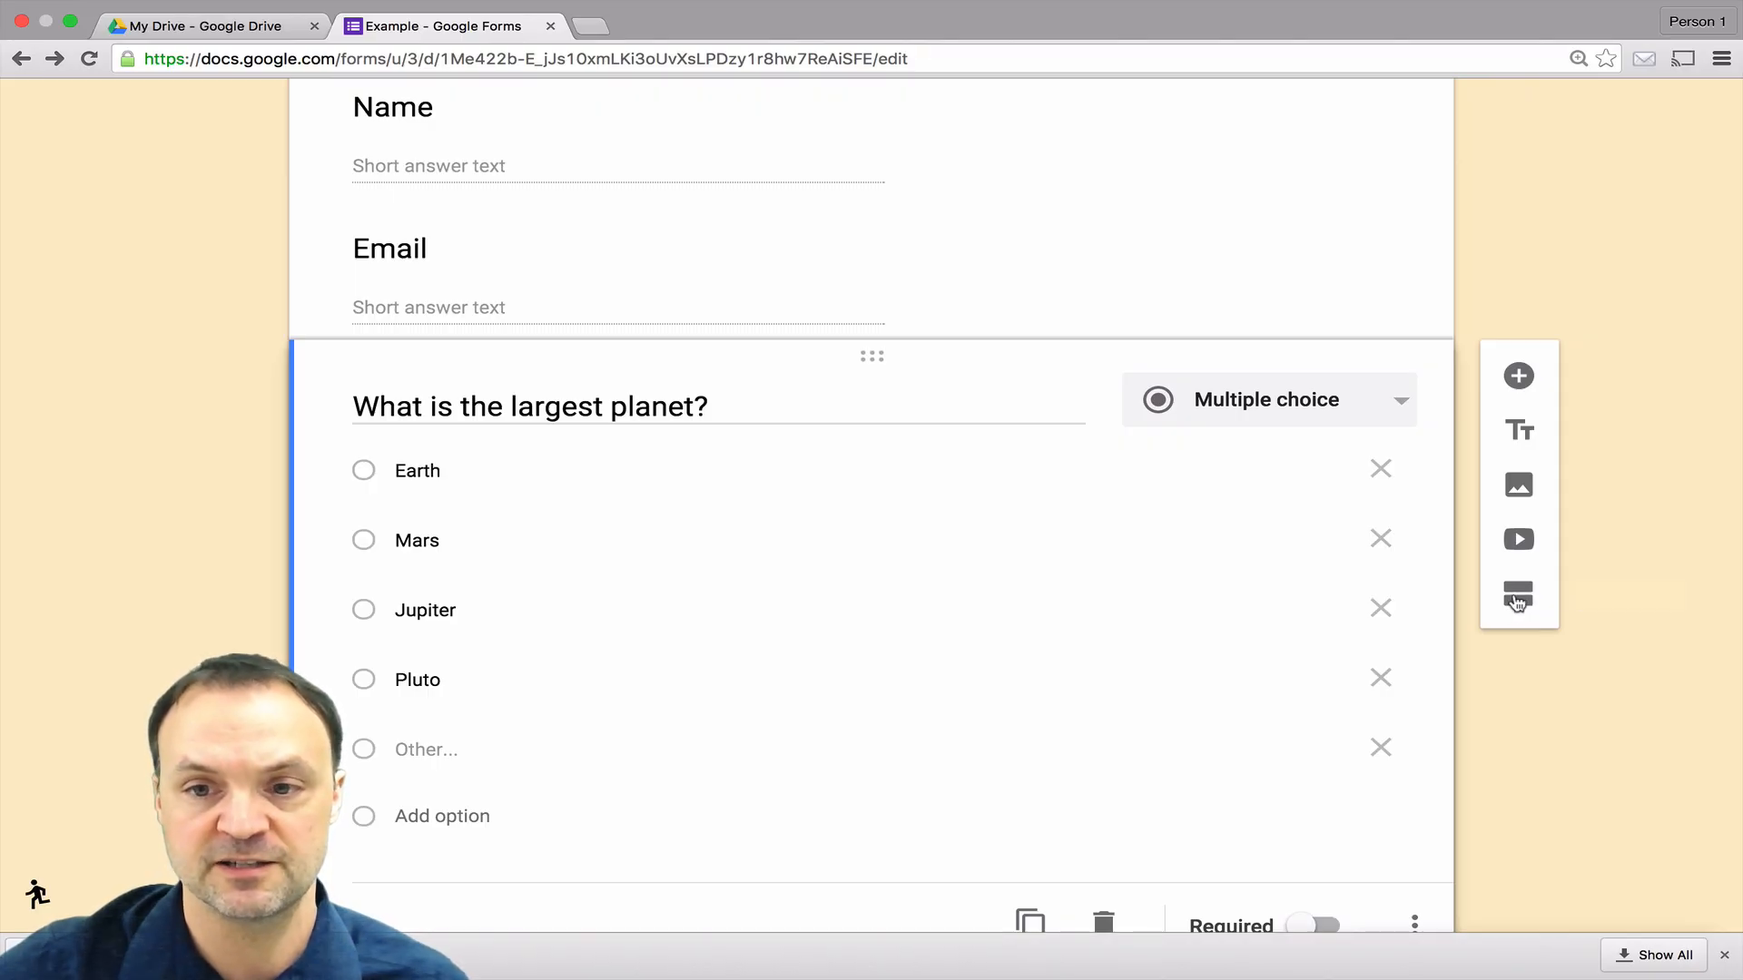
{"action": "left_click", "coordinate": [1517, 601]}
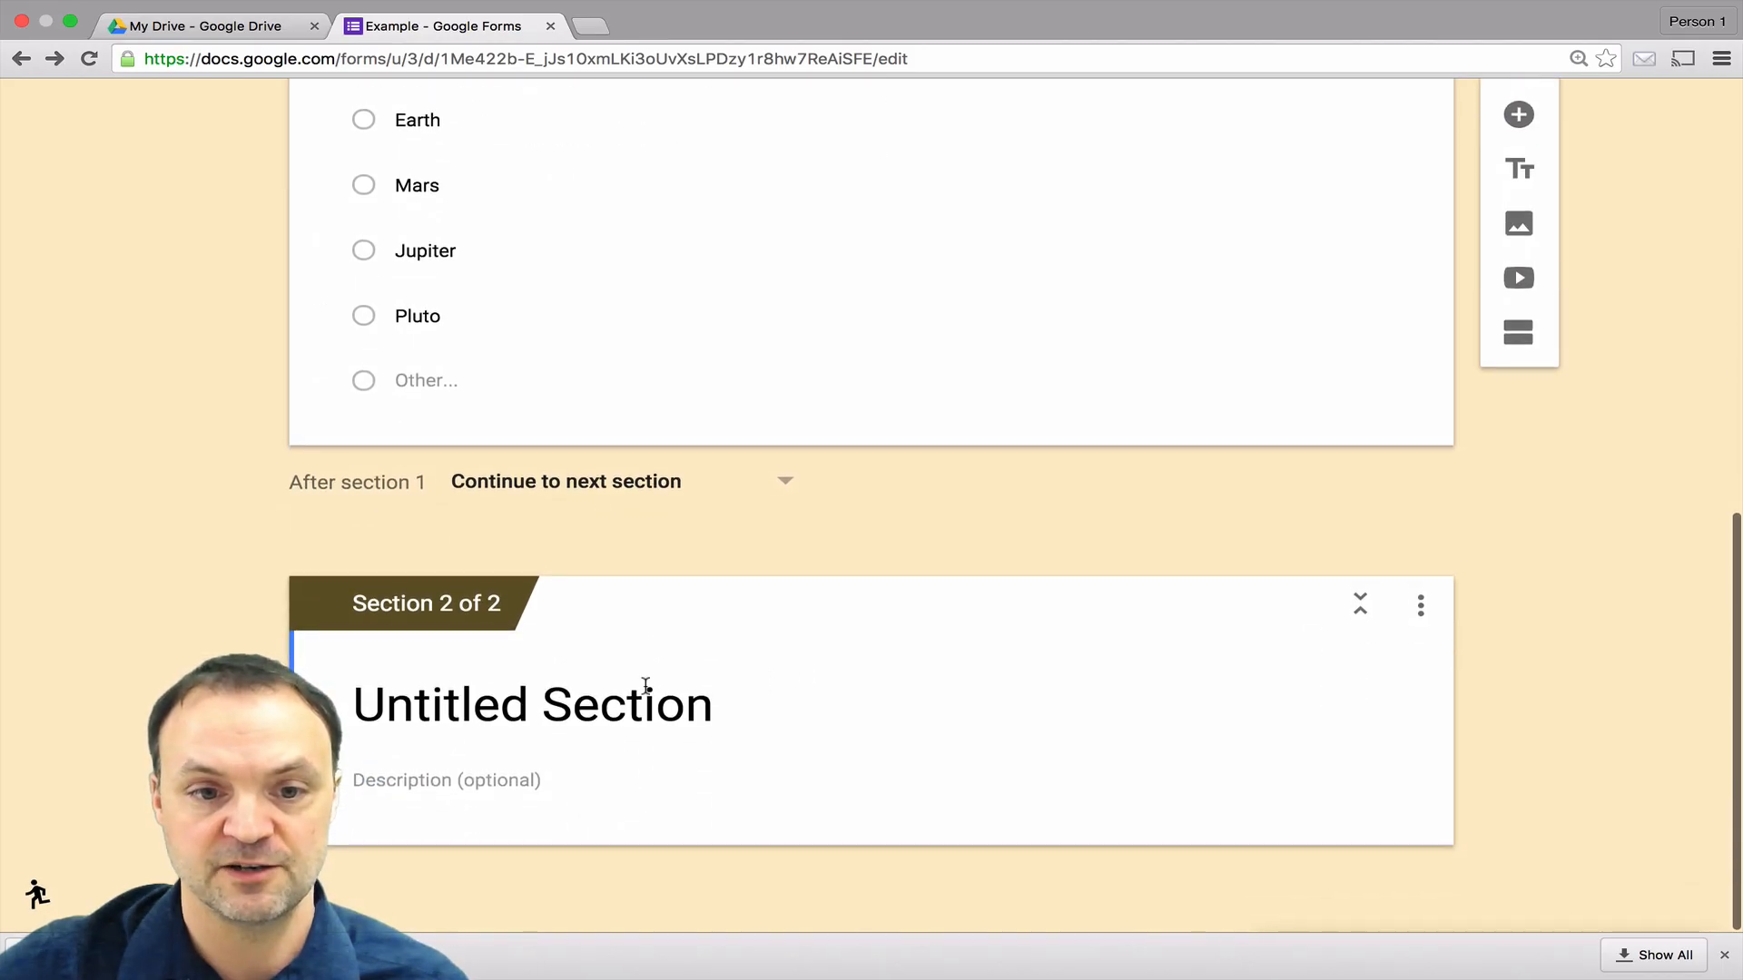
{"action": "left_click", "coordinate": [585, 708]}
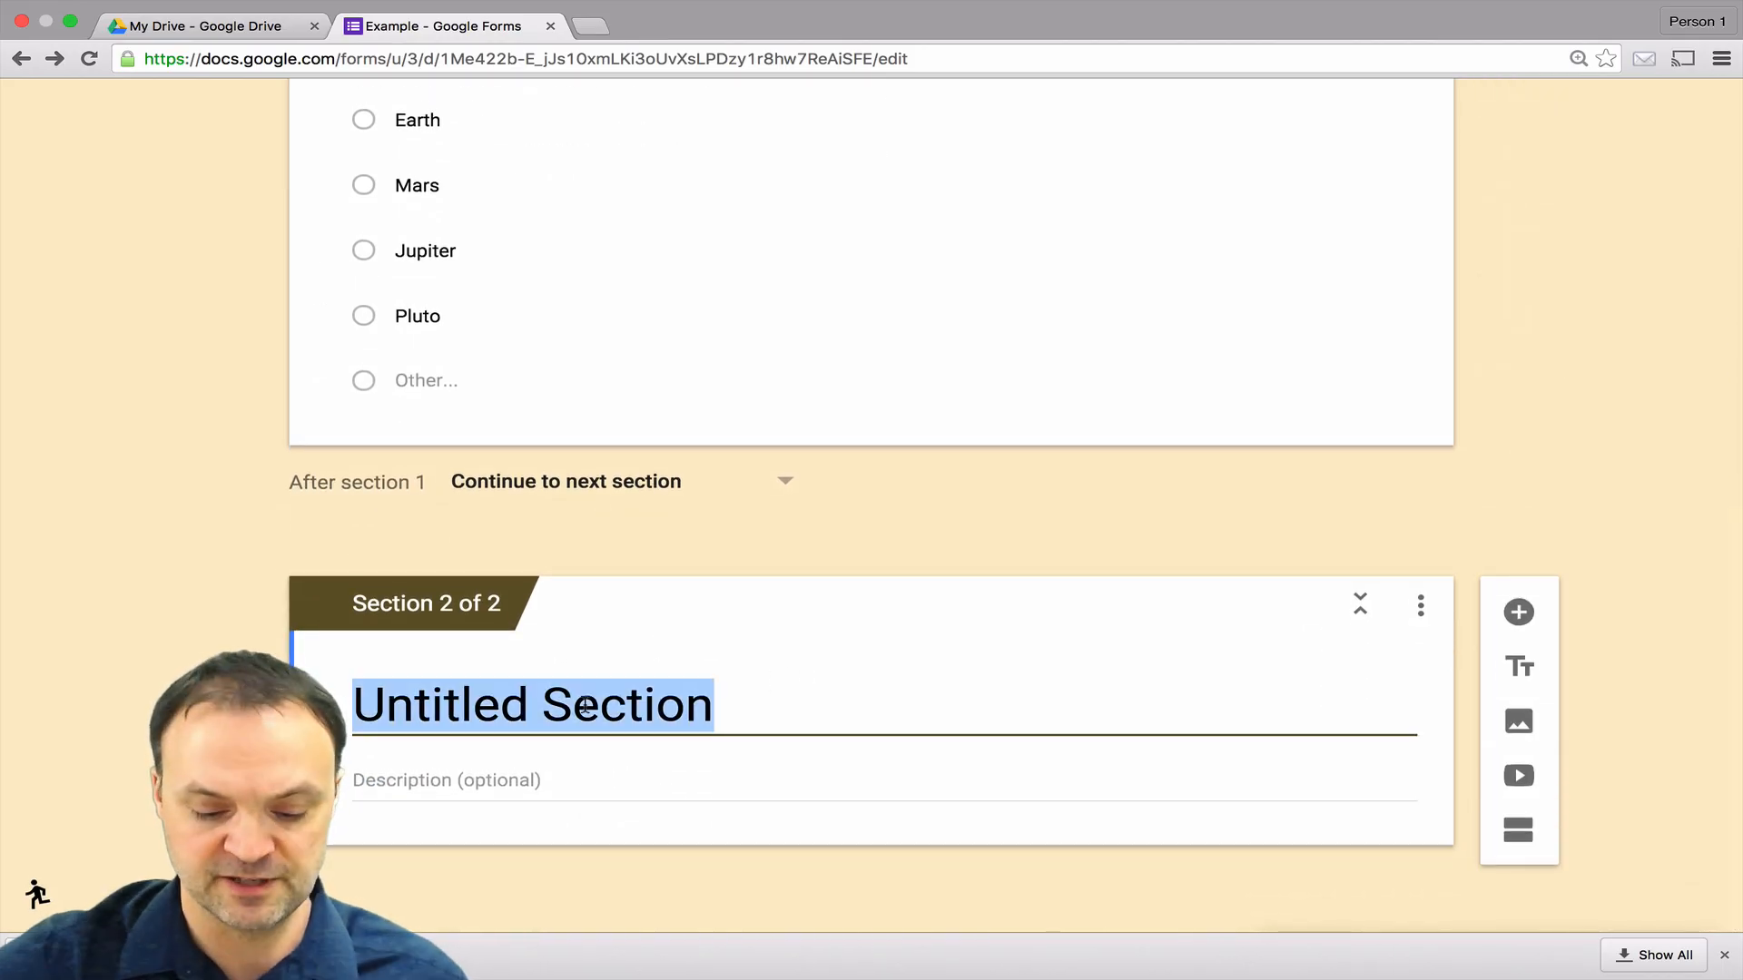
{"action": "type", "text": "Ear"}
{"action": "type", "text": "th"}
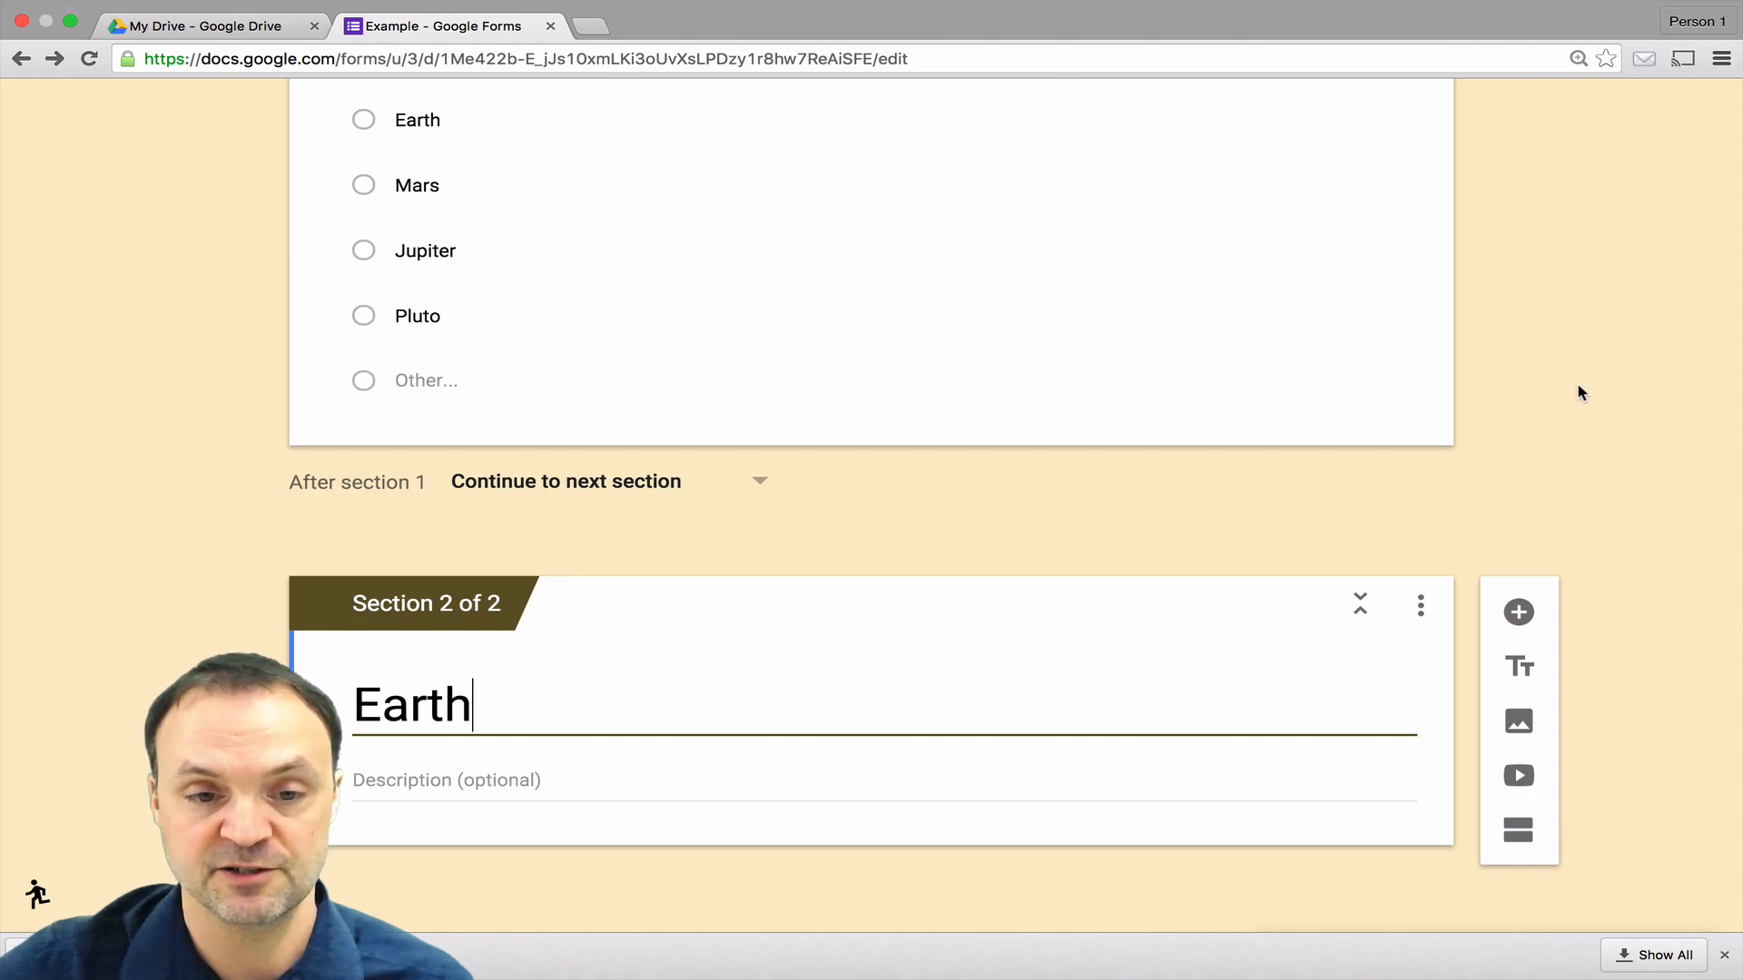
Step: Preview the two-section form, try to continue to the next section with Name and Email empty, and close the preview
{"action": "scroll", "coordinate": [1518, 411], "scroll_direction": "up", "scroll_amount": 10}
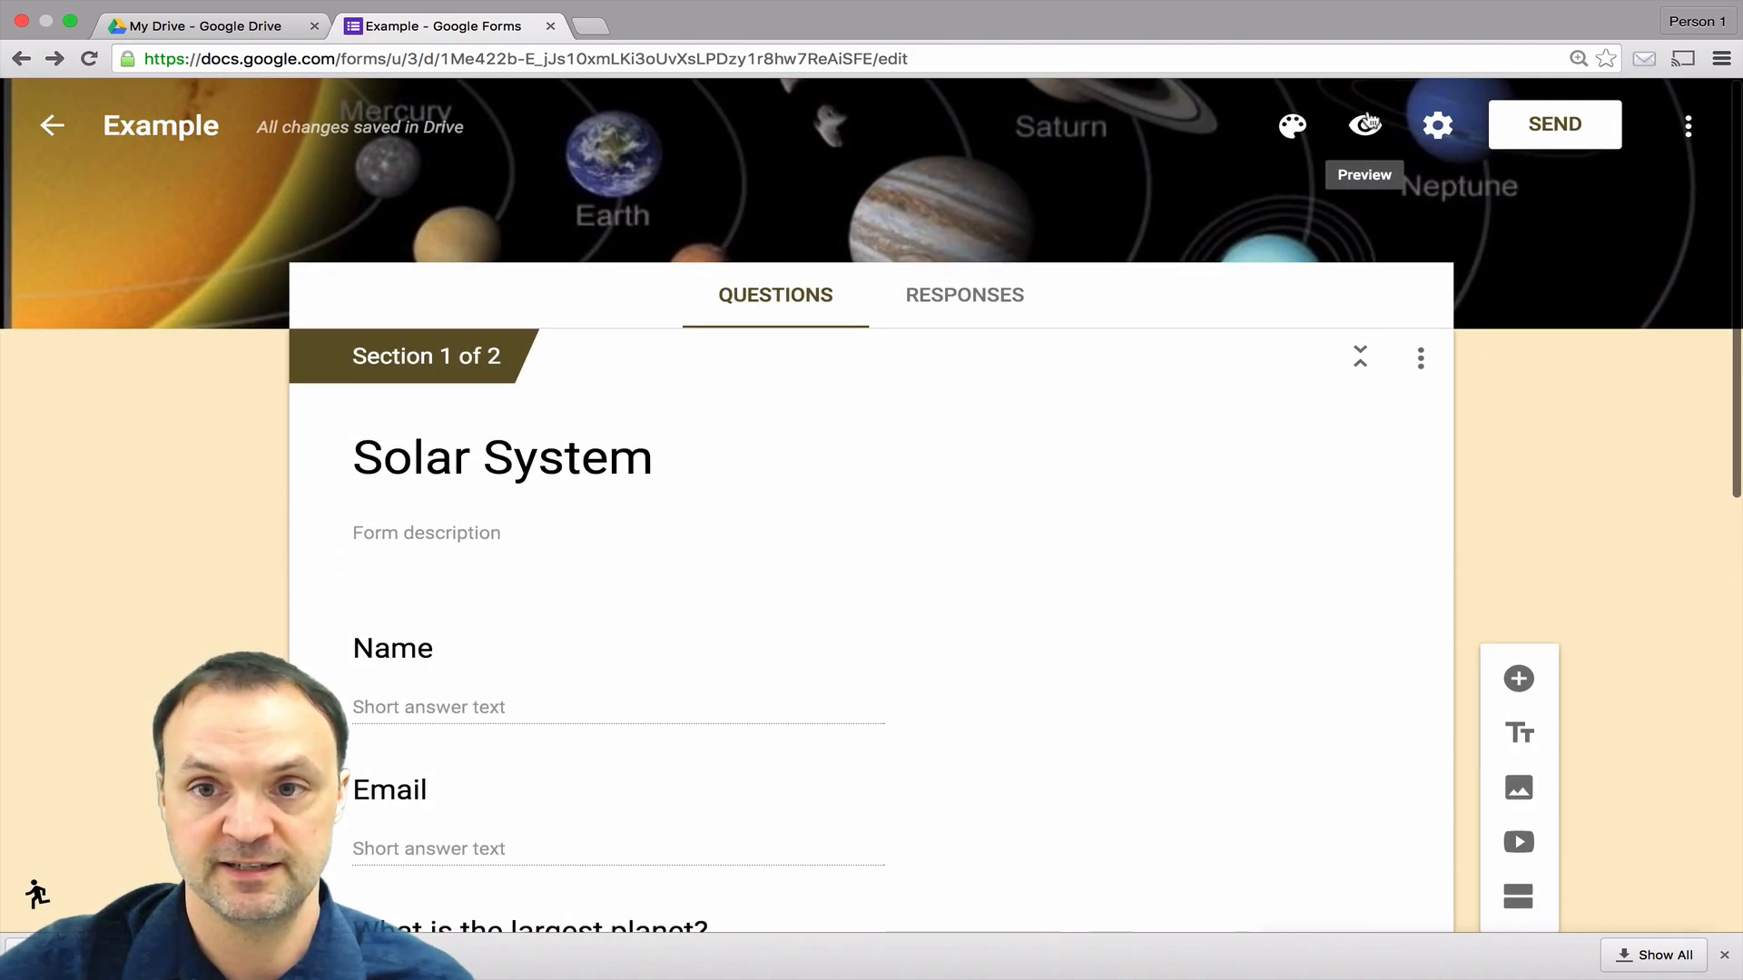
{"action": "left_click", "coordinate": [1366, 135]}
{"action": "scroll", "coordinate": [1004, 396], "scroll_direction": "down", "scroll_amount": 7}
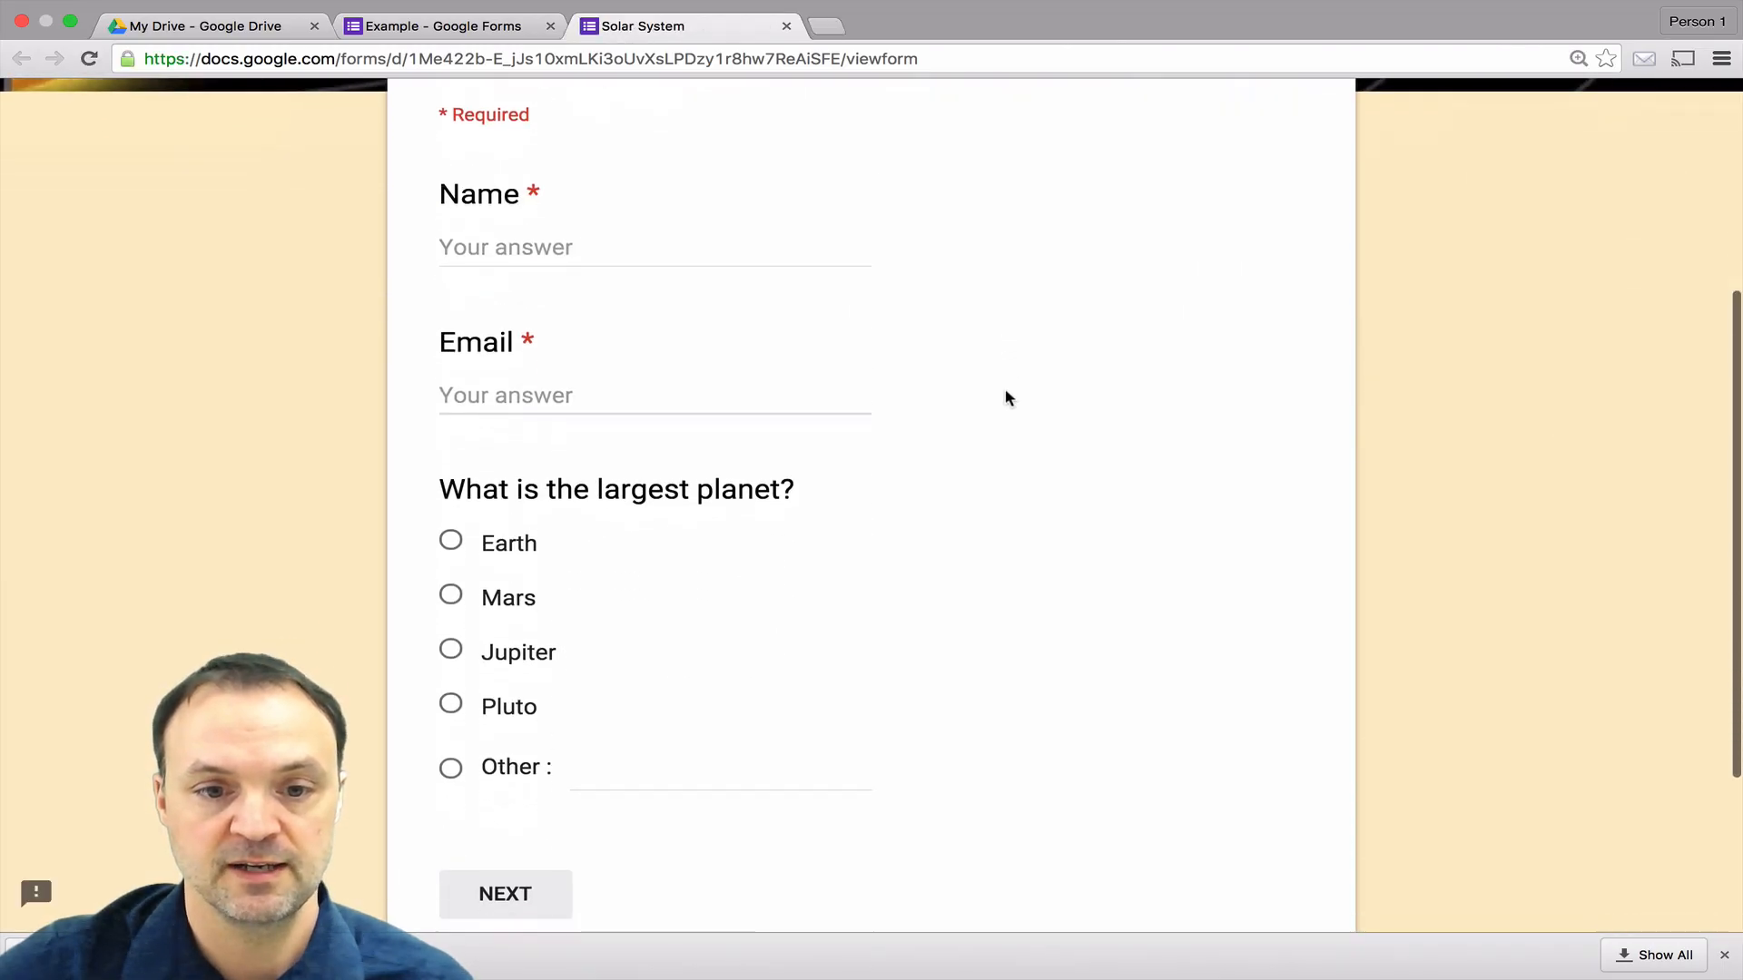
{"action": "left_click", "coordinate": [489, 644]}
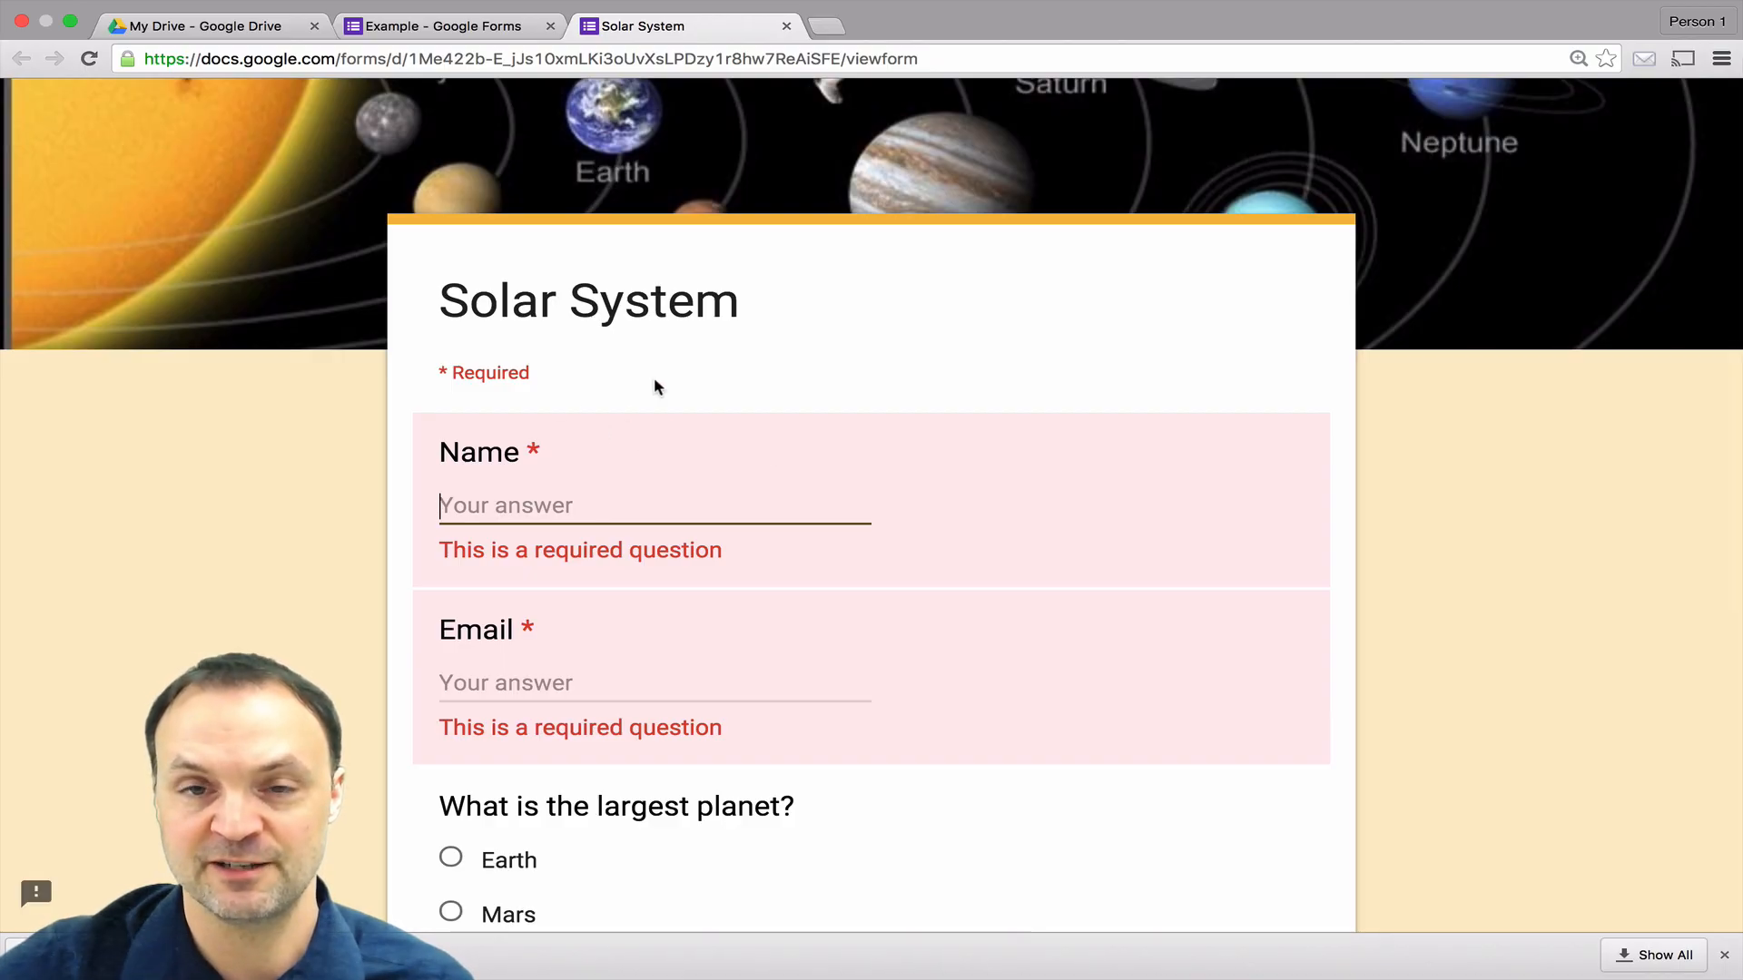
{"action": "scroll", "coordinate": [654, 385], "scroll_direction": "down", "scroll_amount": 1}
{"action": "scroll", "coordinate": [654, 400], "scroll_direction": "up", "scroll_amount": 3}
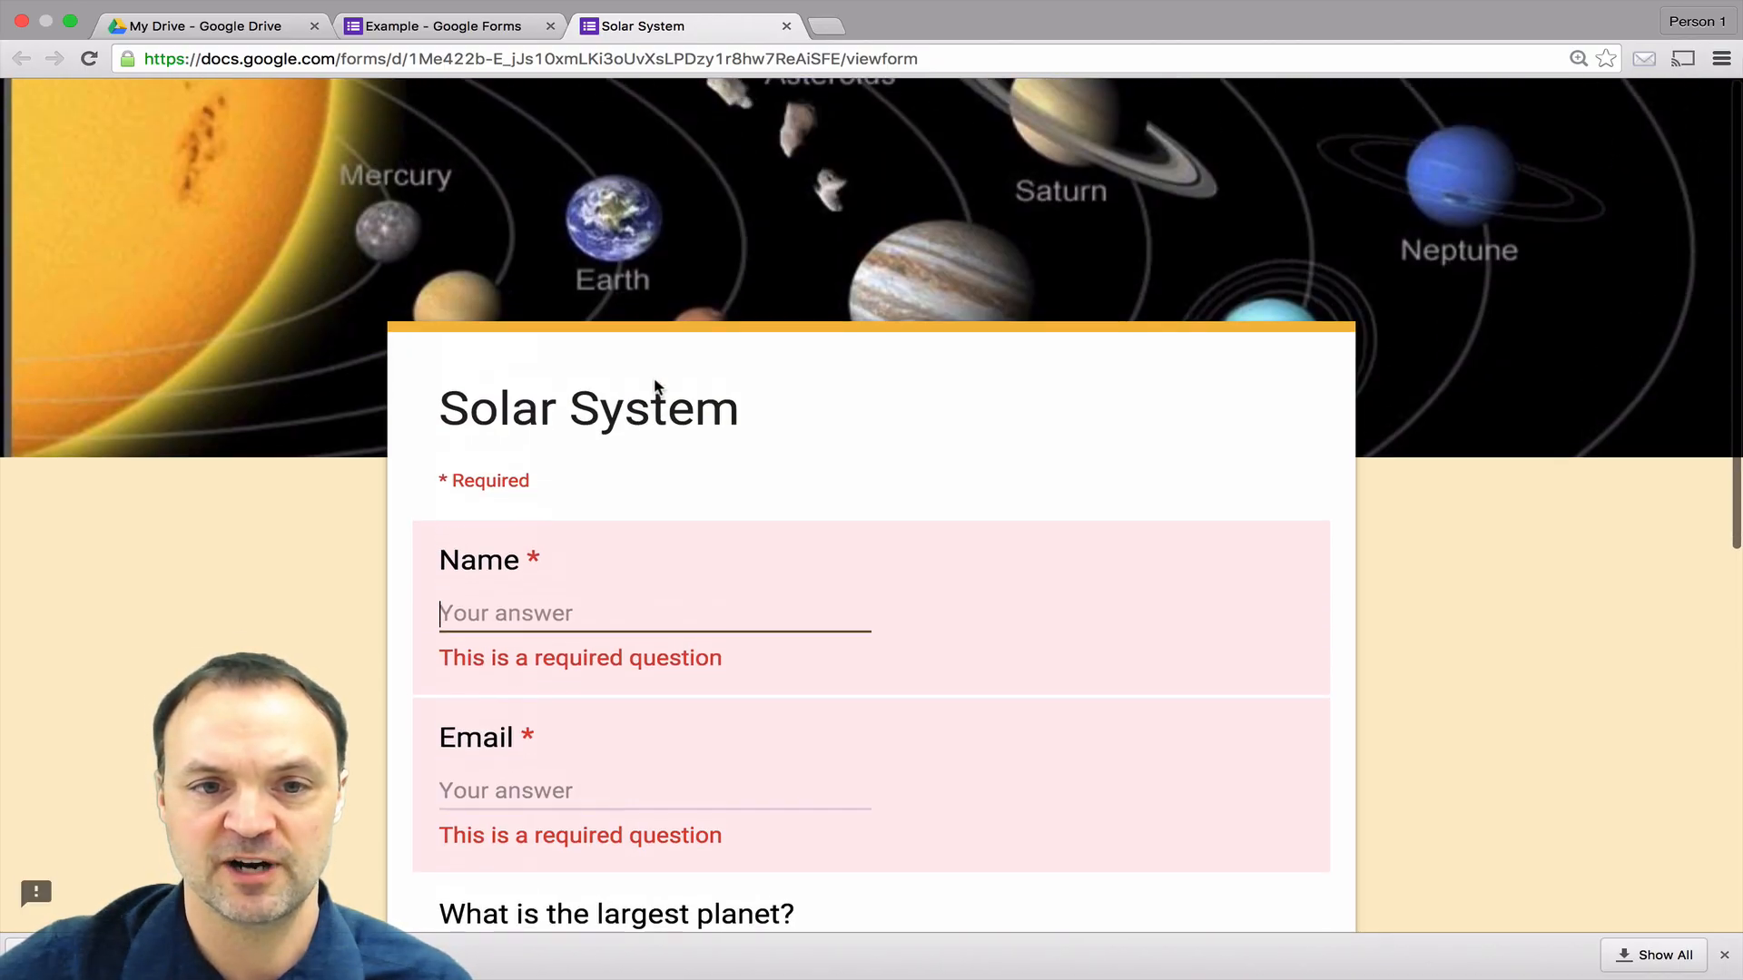
{"action": "scroll", "coordinate": [490, 631], "scroll_direction": "down", "scroll_amount": 5}
{"action": "scroll", "coordinate": [491, 631], "scroll_direction": "up", "scroll_amount": 3}
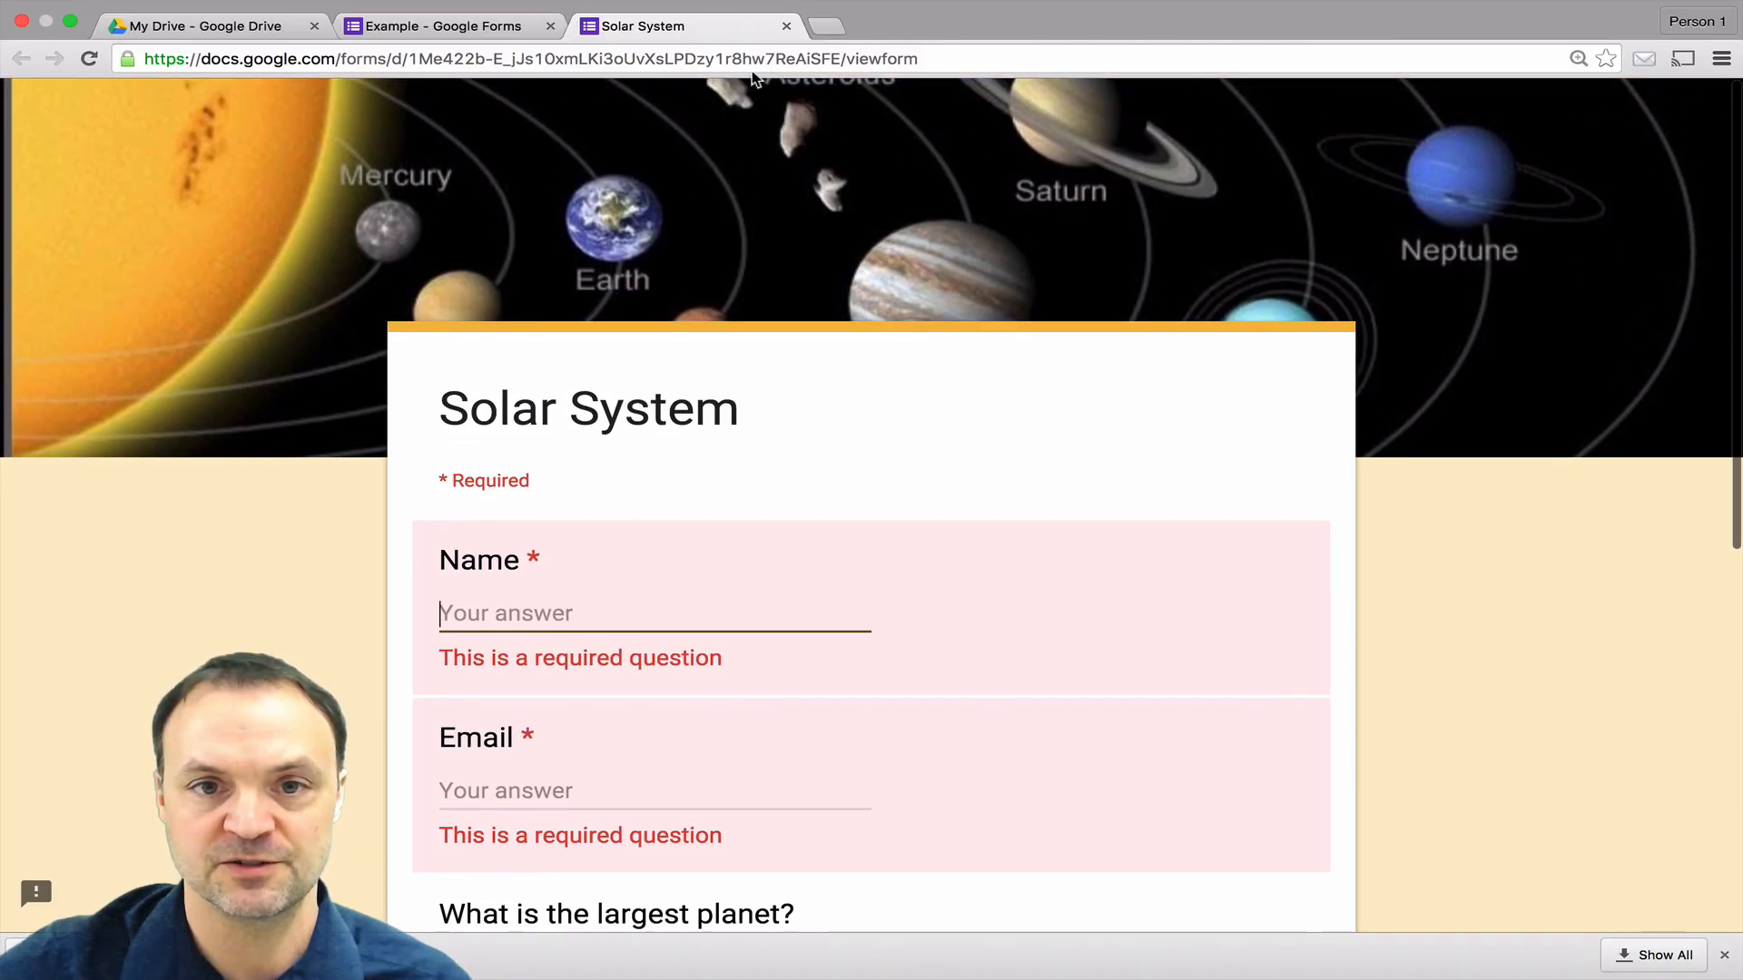
{"action": "left_click", "coordinate": [786, 26]}
Step: Make the Name and Email questions optional by turning off their Required setting
{"action": "scroll", "coordinate": [730, 431], "scroll_direction": "down", "scroll_amount": 3}
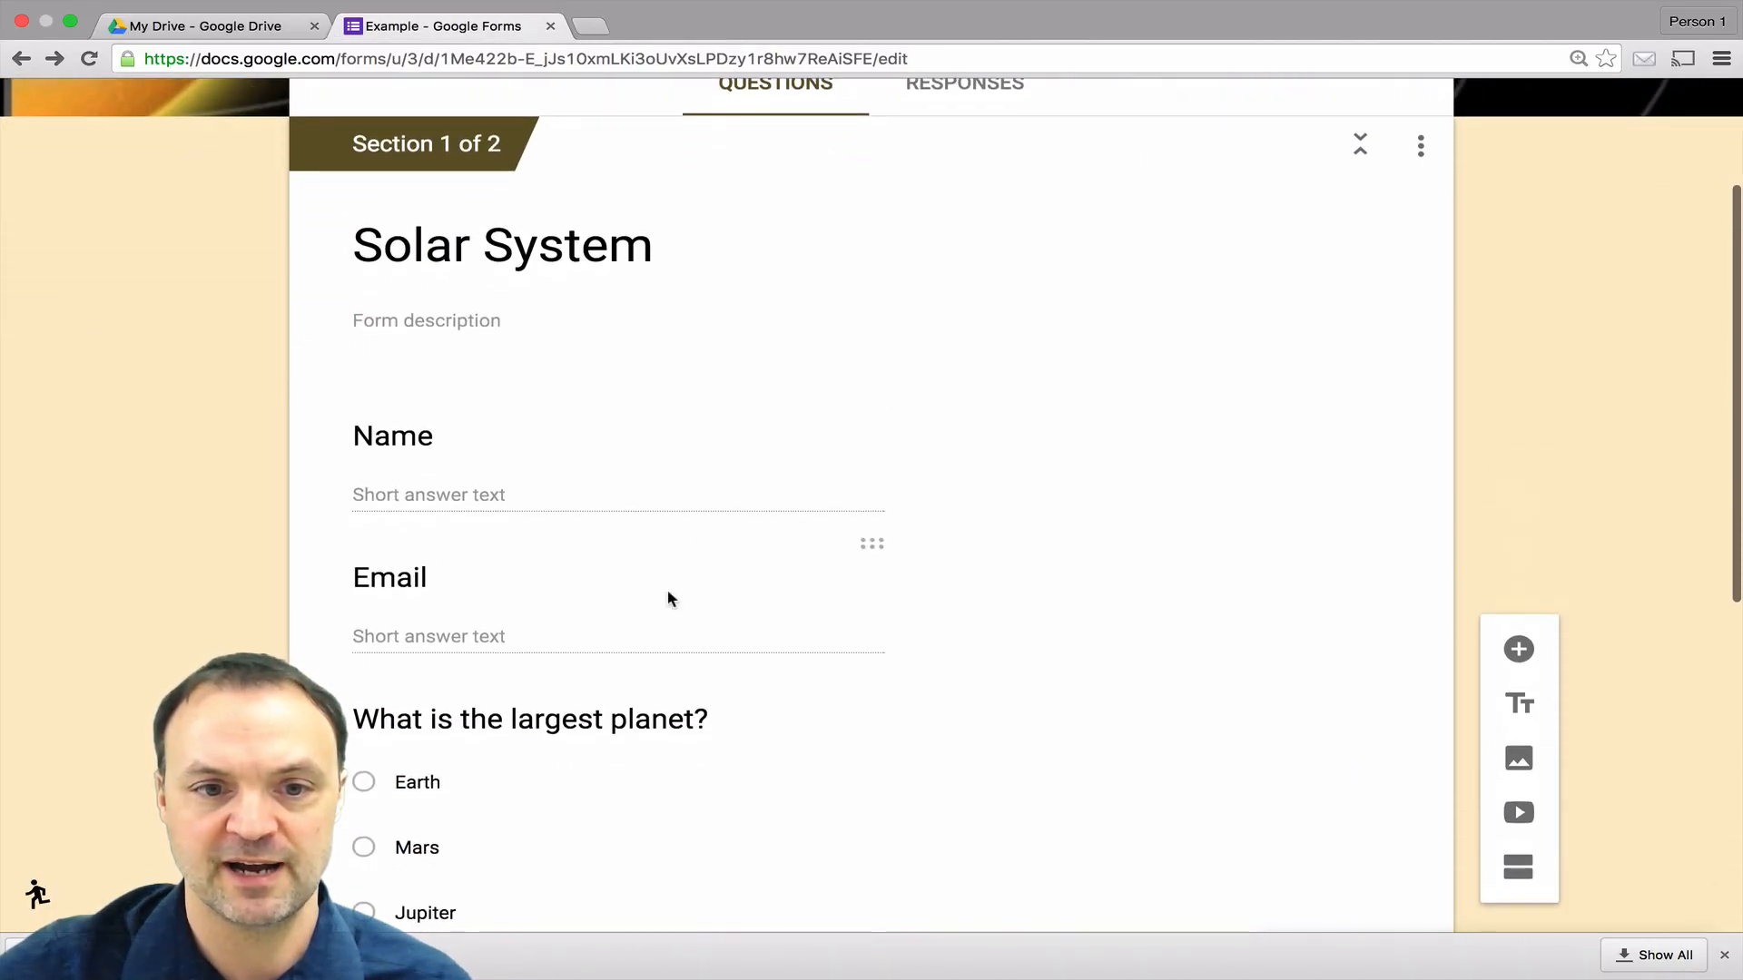
{"action": "left_click", "coordinate": [781, 454]}
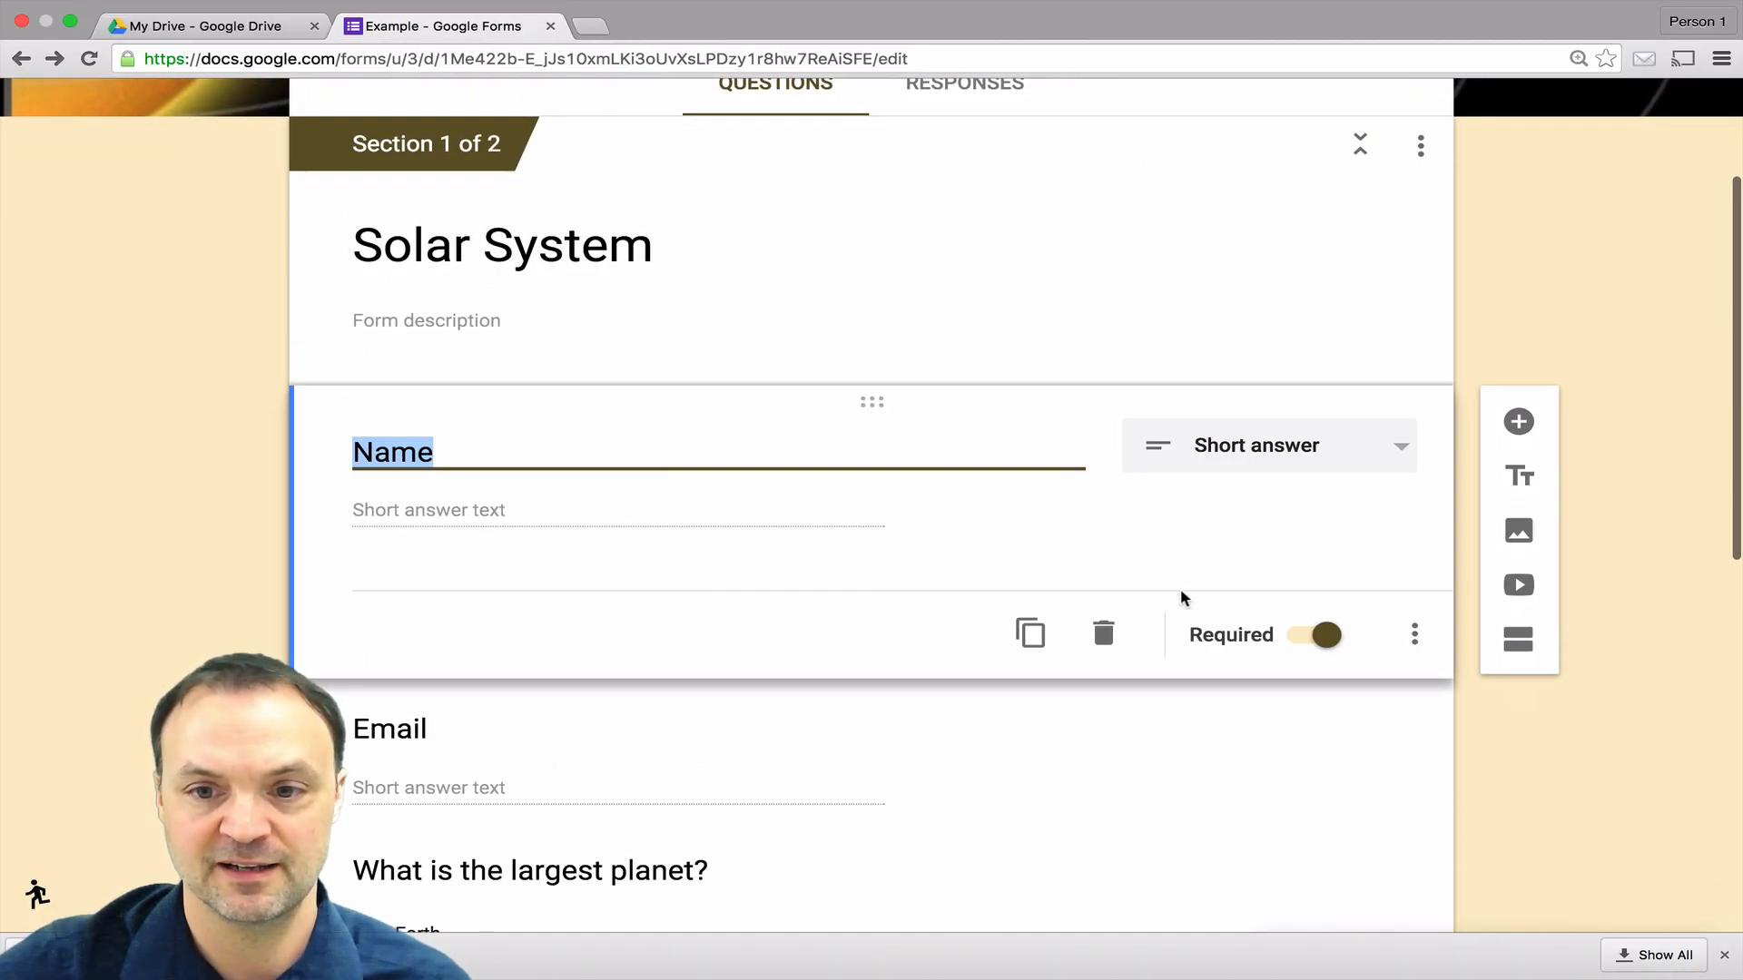
{"action": "left_click", "coordinate": [1324, 635]}
{"action": "scroll", "coordinate": [1004, 640], "scroll_direction": "down", "scroll_amount": 2}
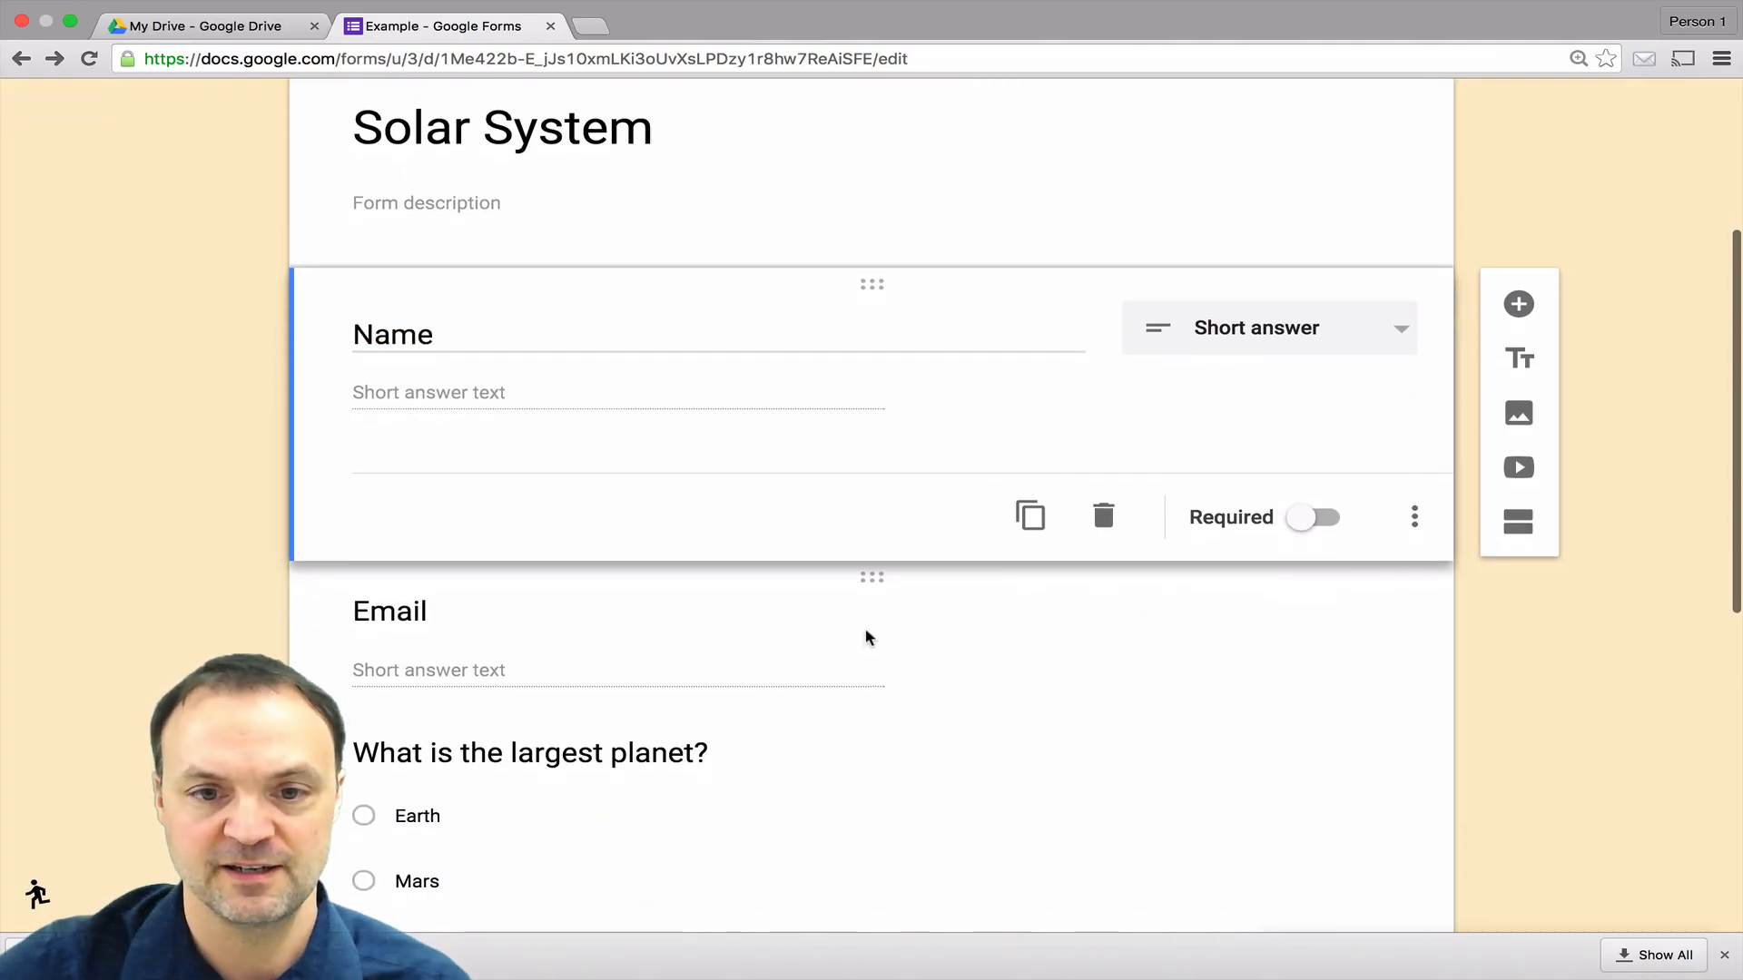
{"action": "left_click", "coordinate": [724, 595]}
{"action": "left_click", "coordinate": [1320, 658]}
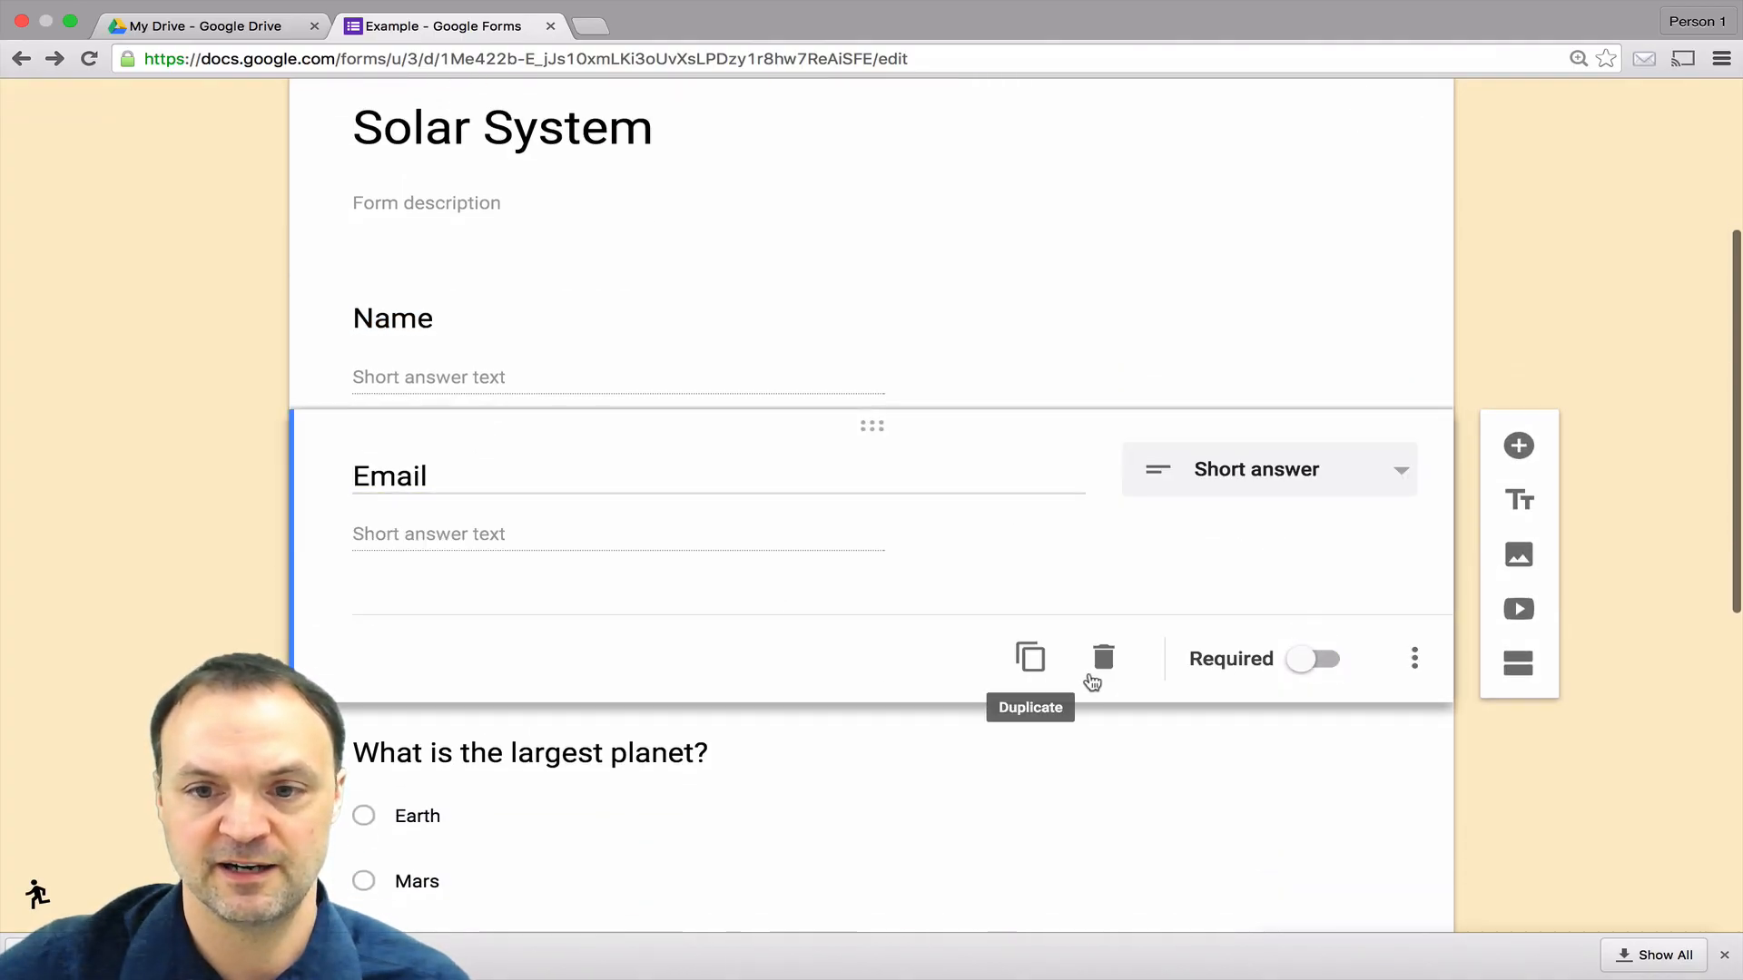
Step: Reorder the questions in section 1 so that Email comes before Name
{"action": "left_click", "coordinate": [1272, 730]}
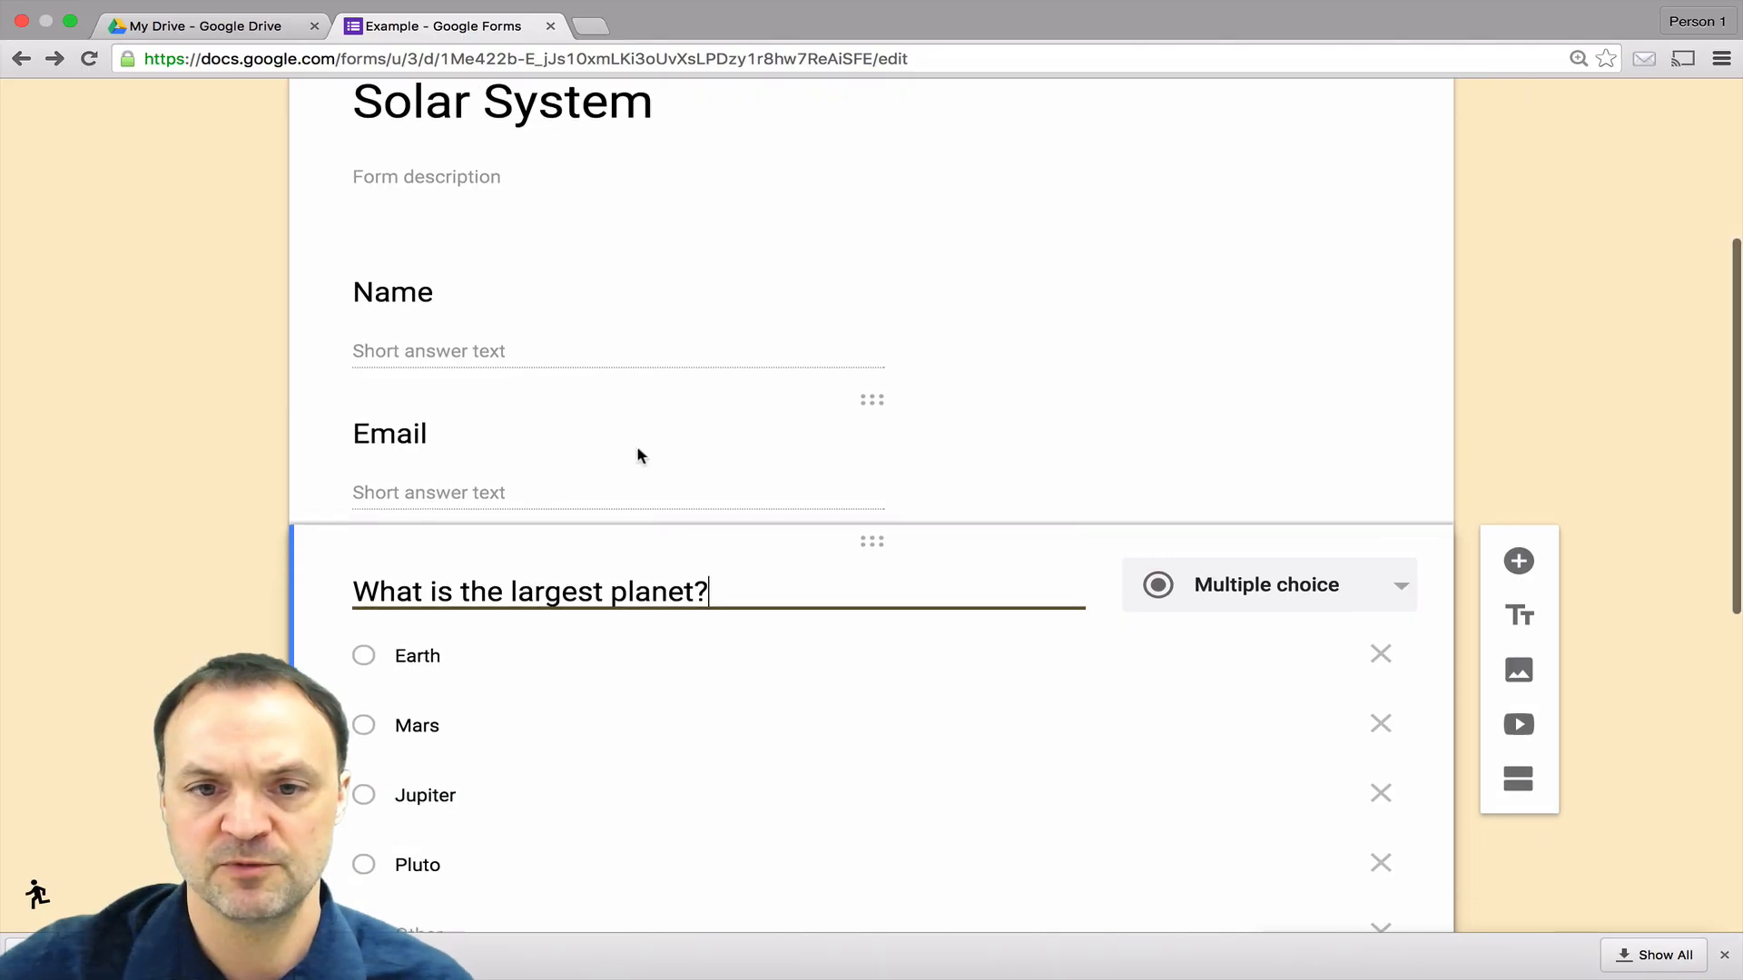
{"action": "scroll", "coordinate": [786, 435], "scroll_direction": "up", "scroll_amount": 2}
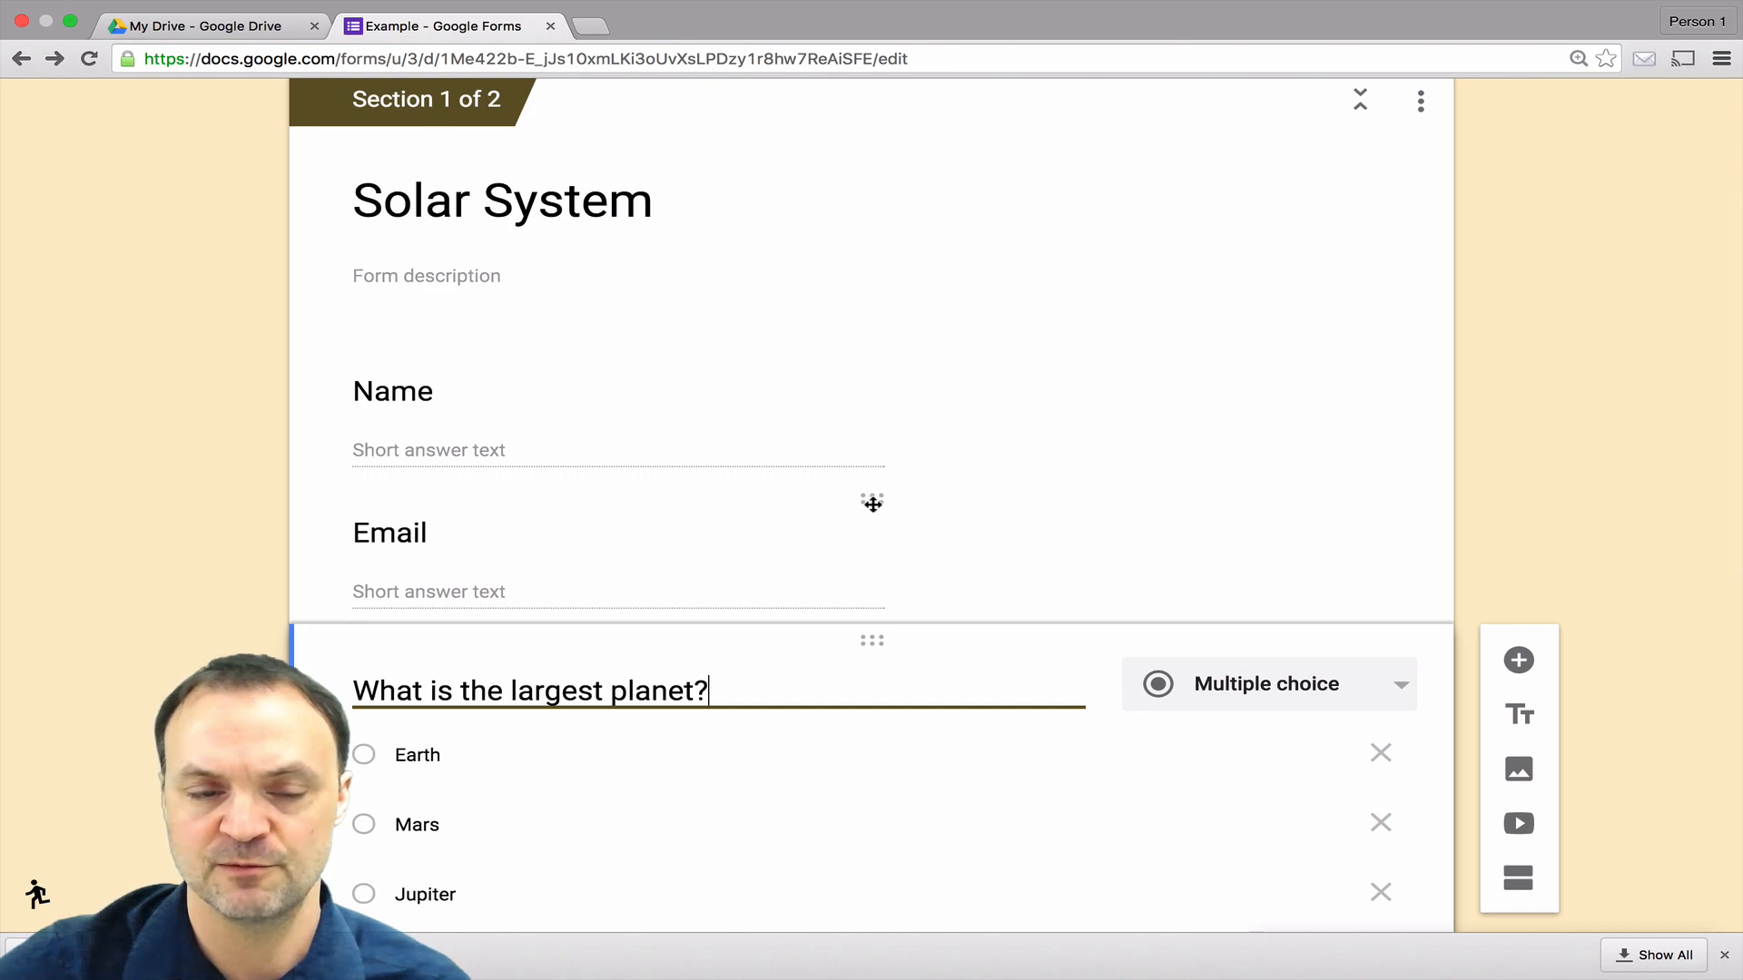
{"action": "left_click_drag", "start_coordinate": [867, 495], "coordinate": [802, 526]}
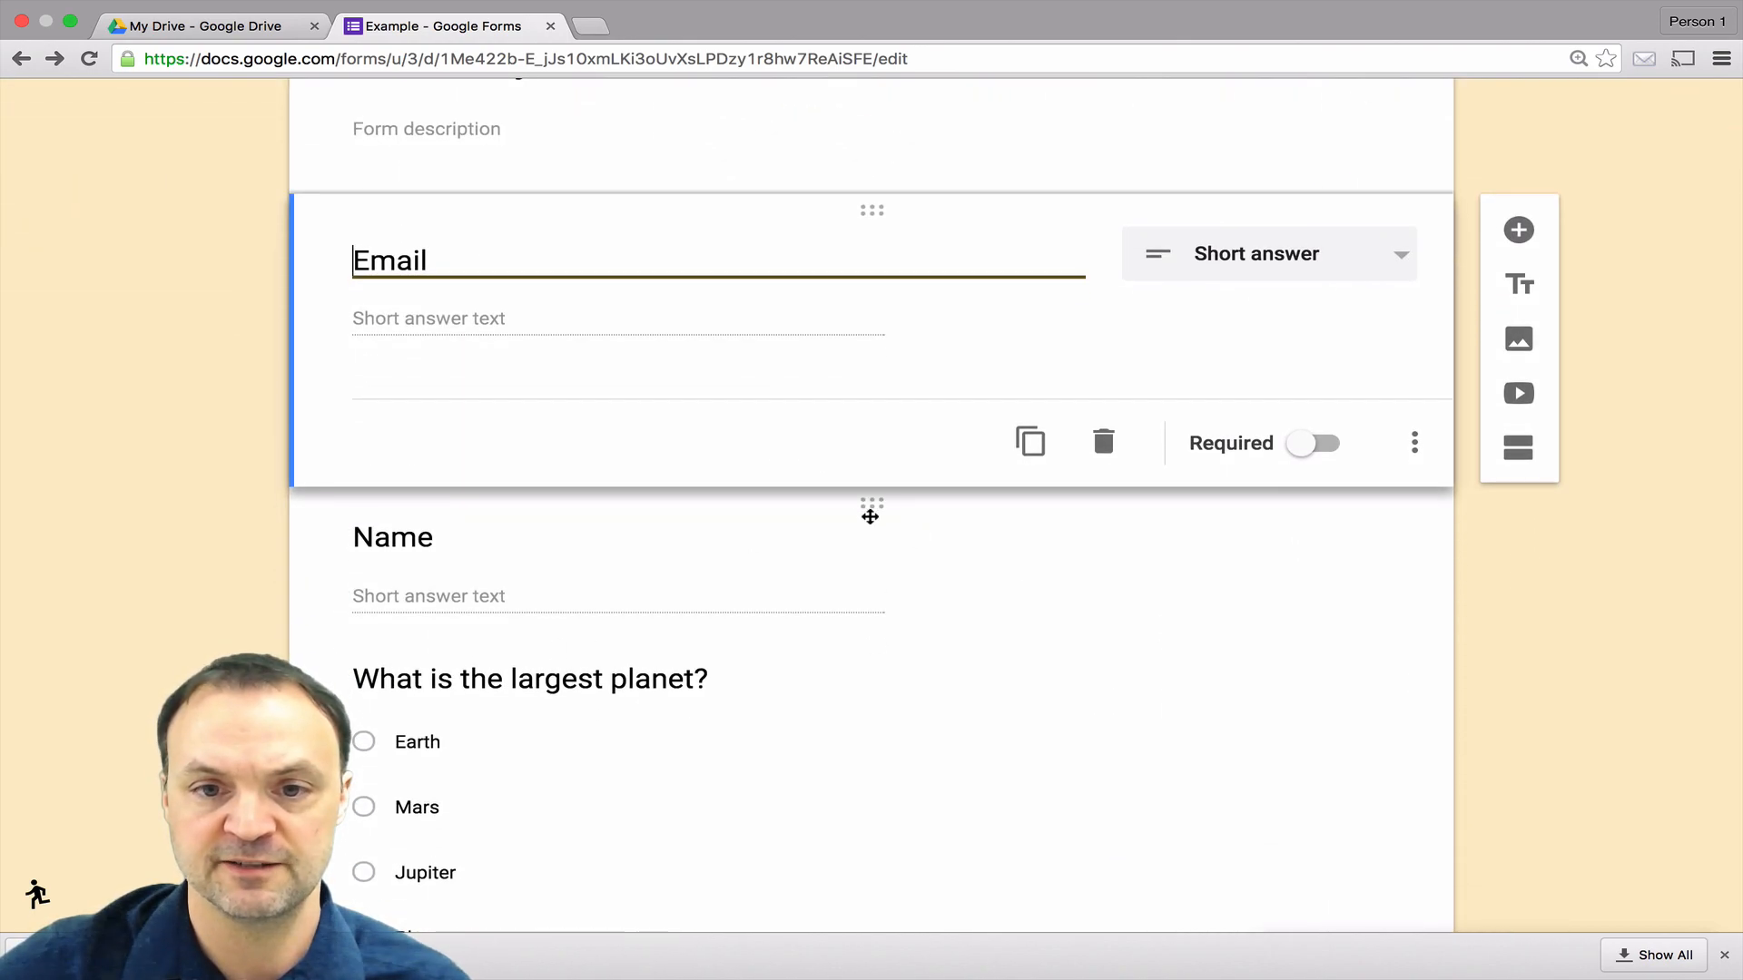
Step: Preview the form, continue to the Earth section without answering, and go back to the first section
{"action": "scroll", "coordinate": [922, 623], "scroll_direction": "up", "scroll_amount": 5}
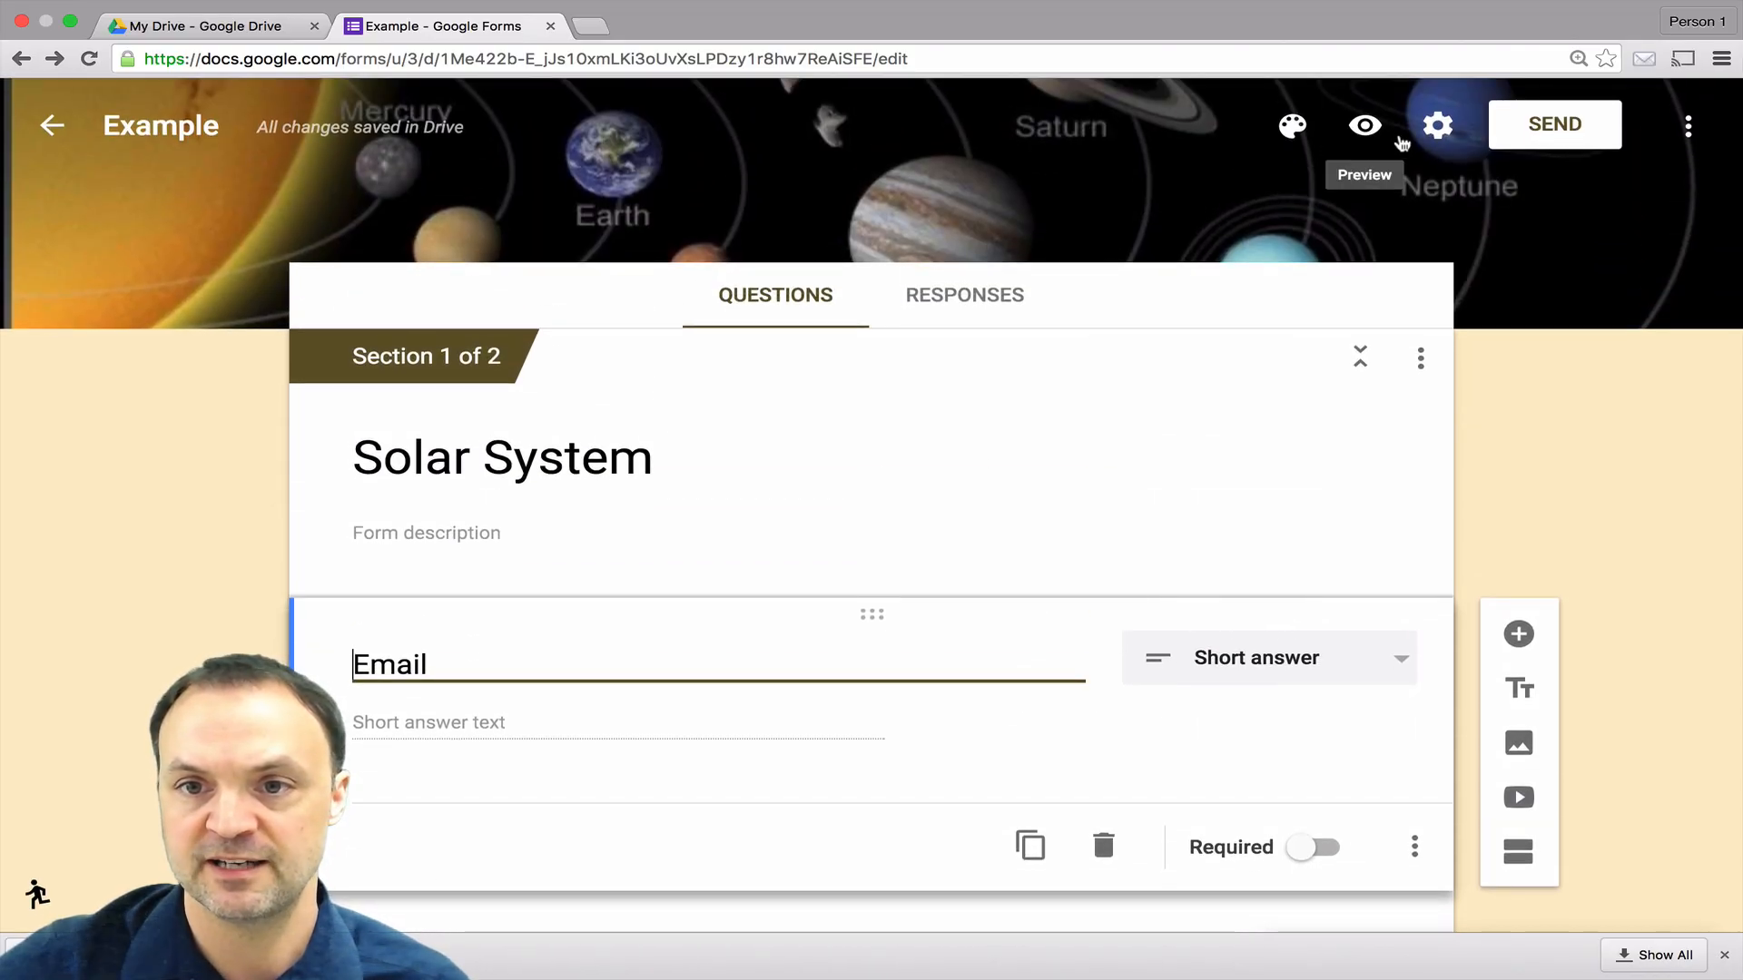
{"action": "left_click", "coordinate": [1365, 127]}
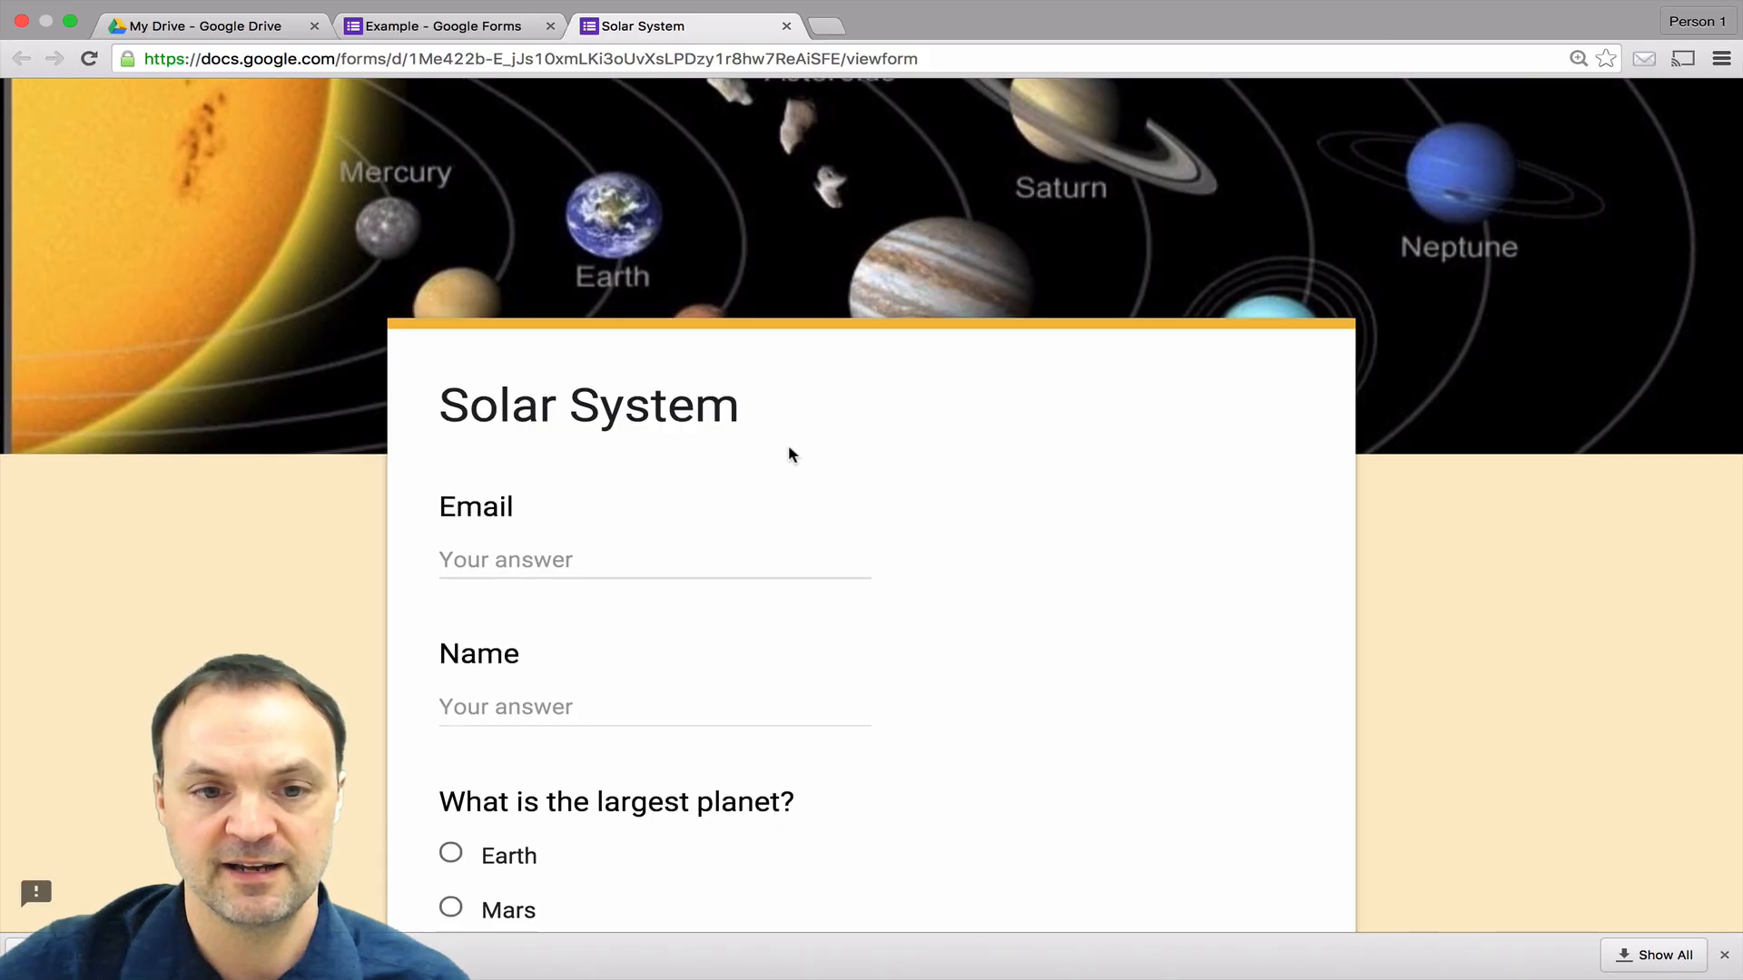
{"action": "scroll", "coordinate": [788, 450], "scroll_direction": "down", "scroll_amount": 2}
{"action": "scroll", "coordinate": [741, 549], "scroll_direction": "down", "scroll_amount": 5}
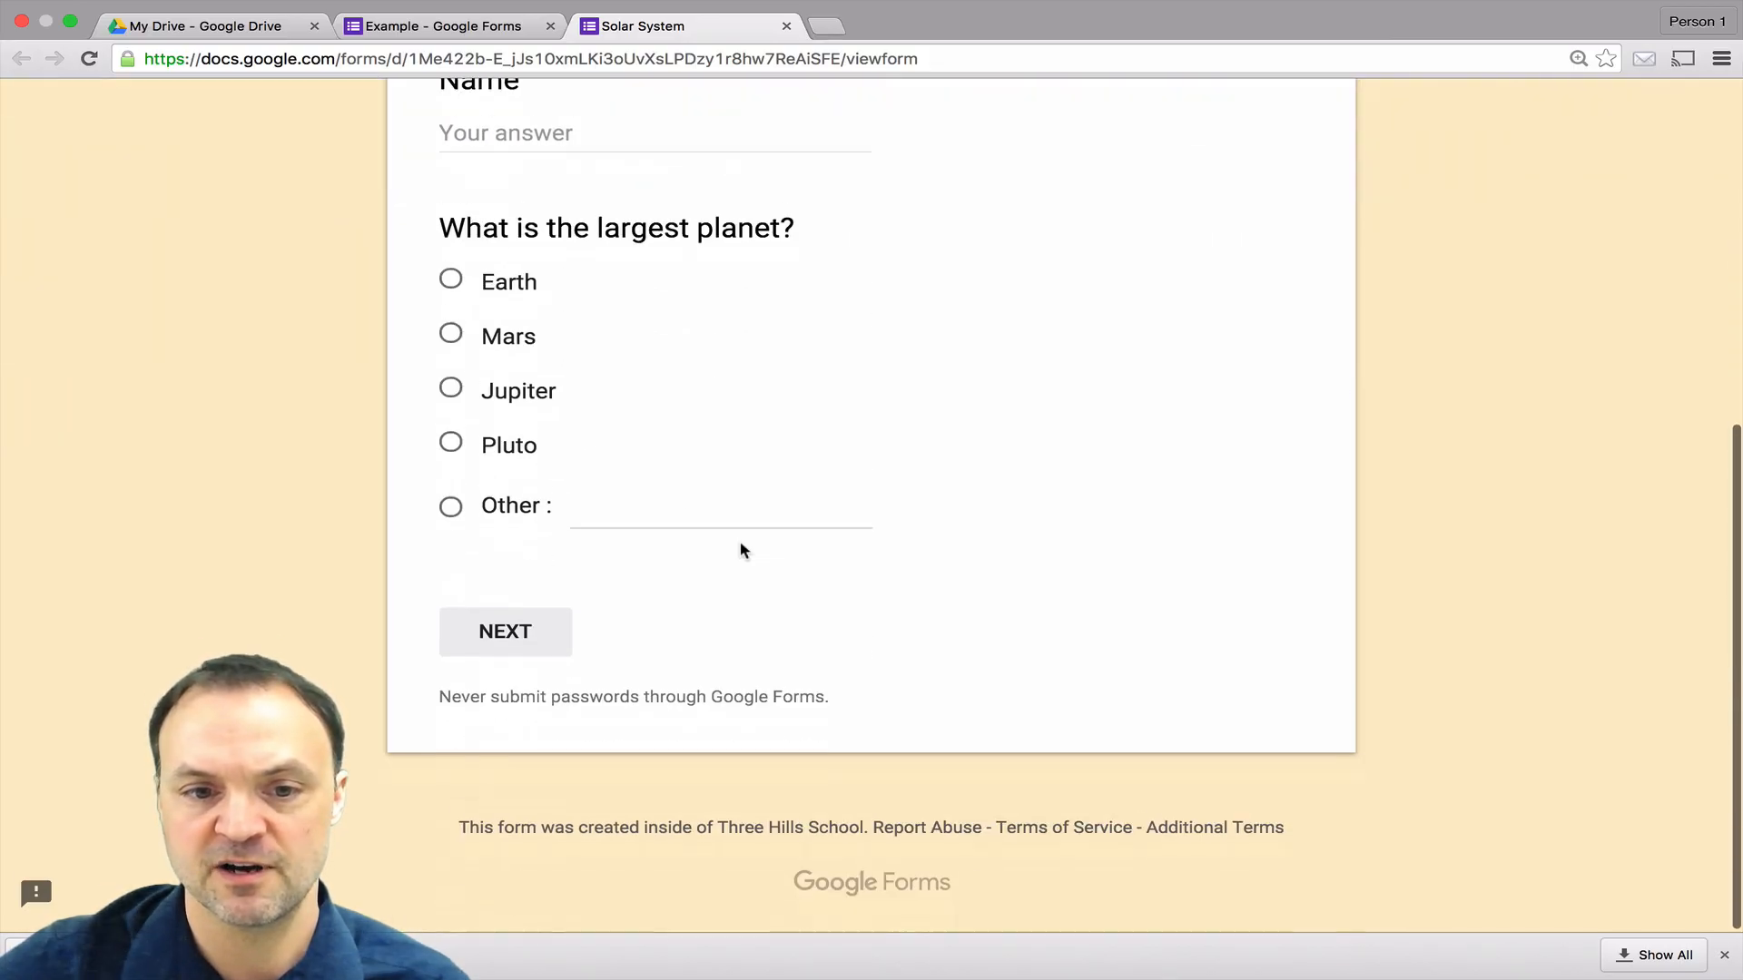
{"action": "left_click", "coordinate": [560, 628]}
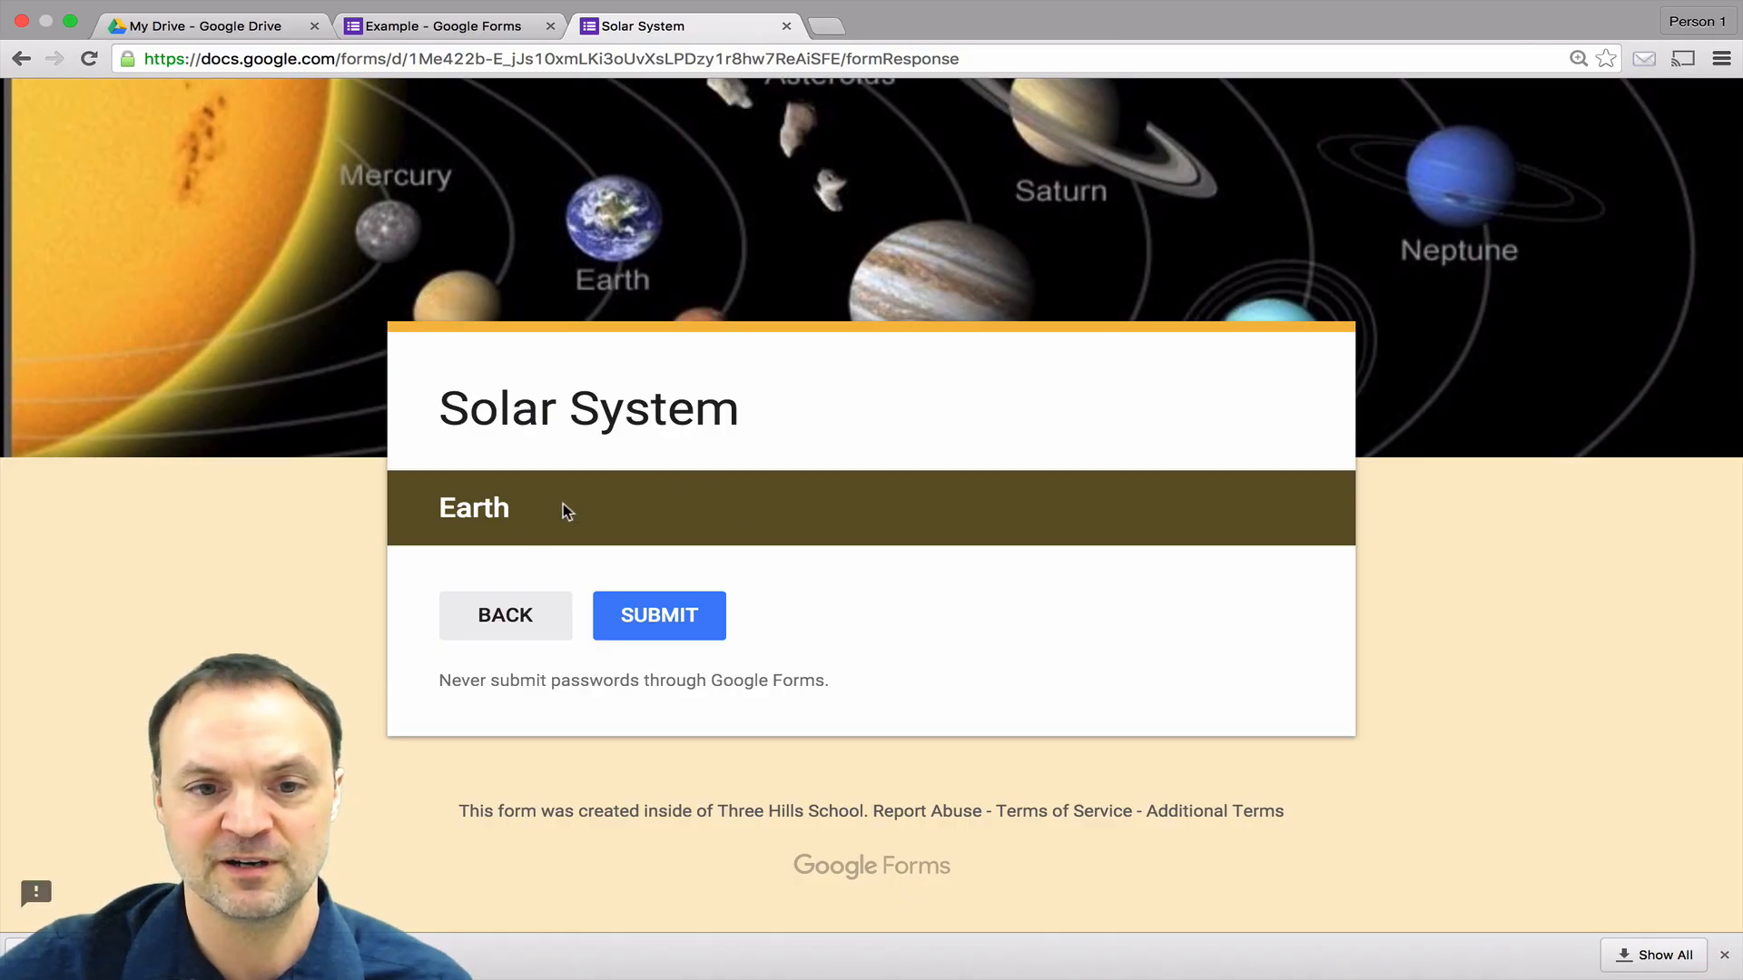
{"action": "left_click", "coordinate": [502, 616]}
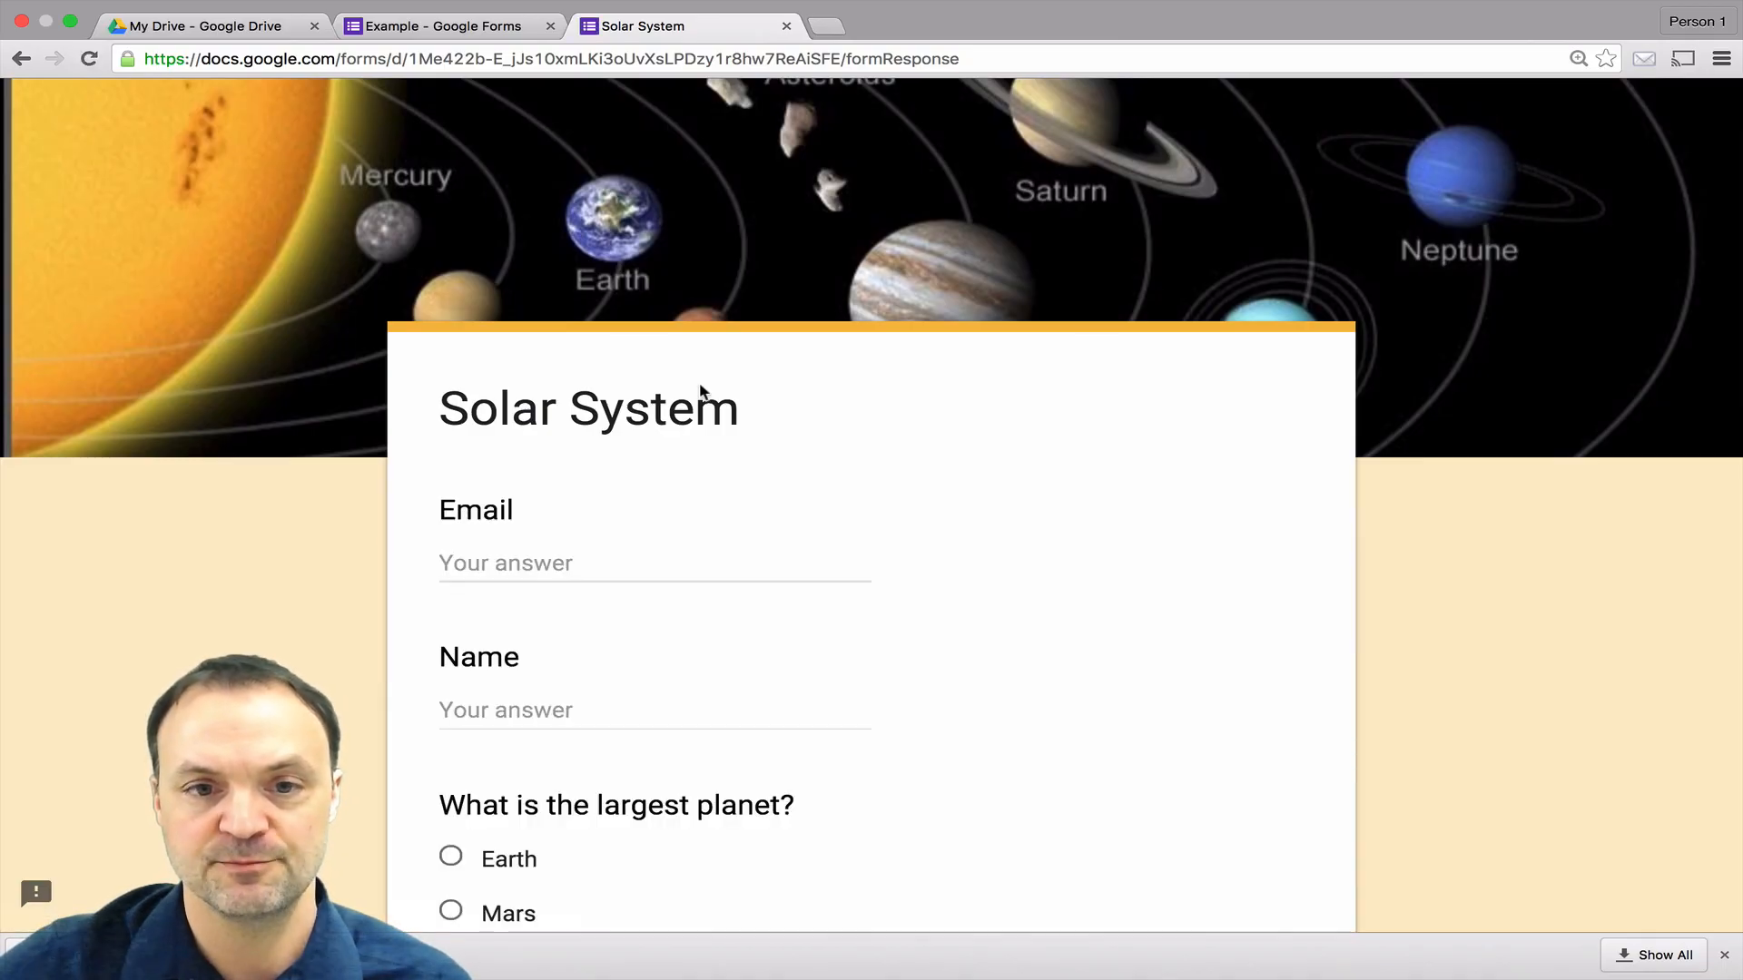
Step: Close the form preview and leave the page without keeping the pending responses
{"action": "scroll", "coordinate": [524, 105], "scroll_direction": "down", "scroll_amount": 3}
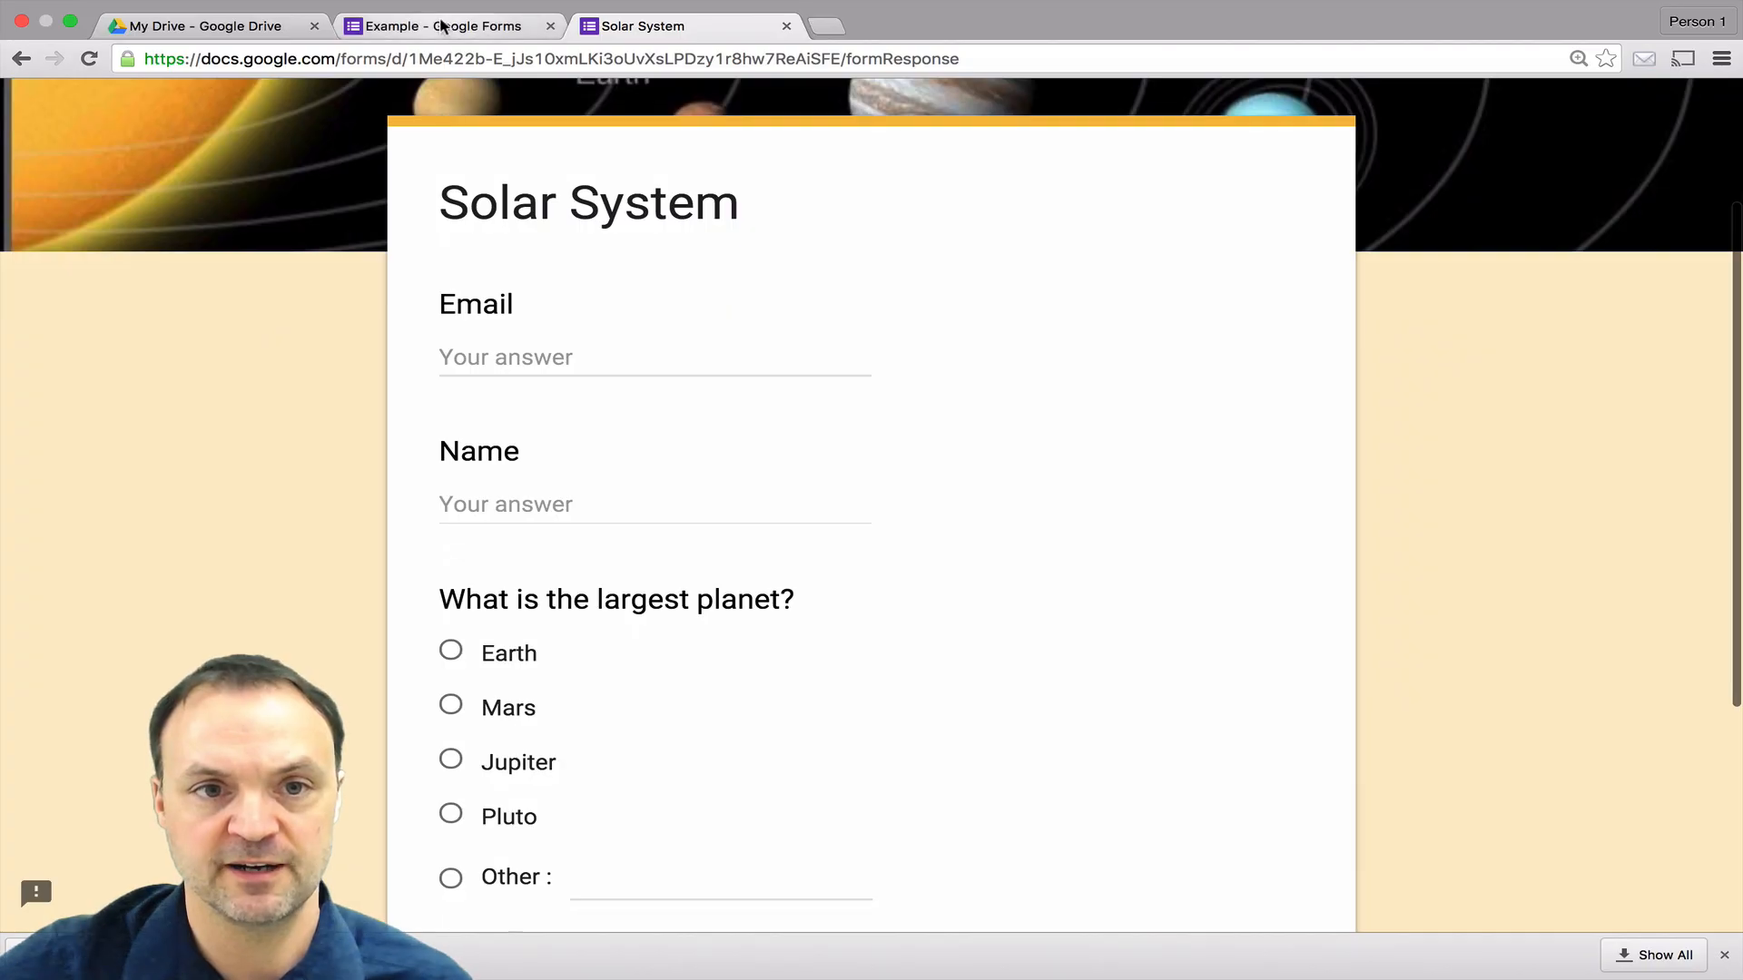
{"action": "left_click", "coordinate": [436, 25]}
{"action": "left_click", "coordinate": [788, 23]}
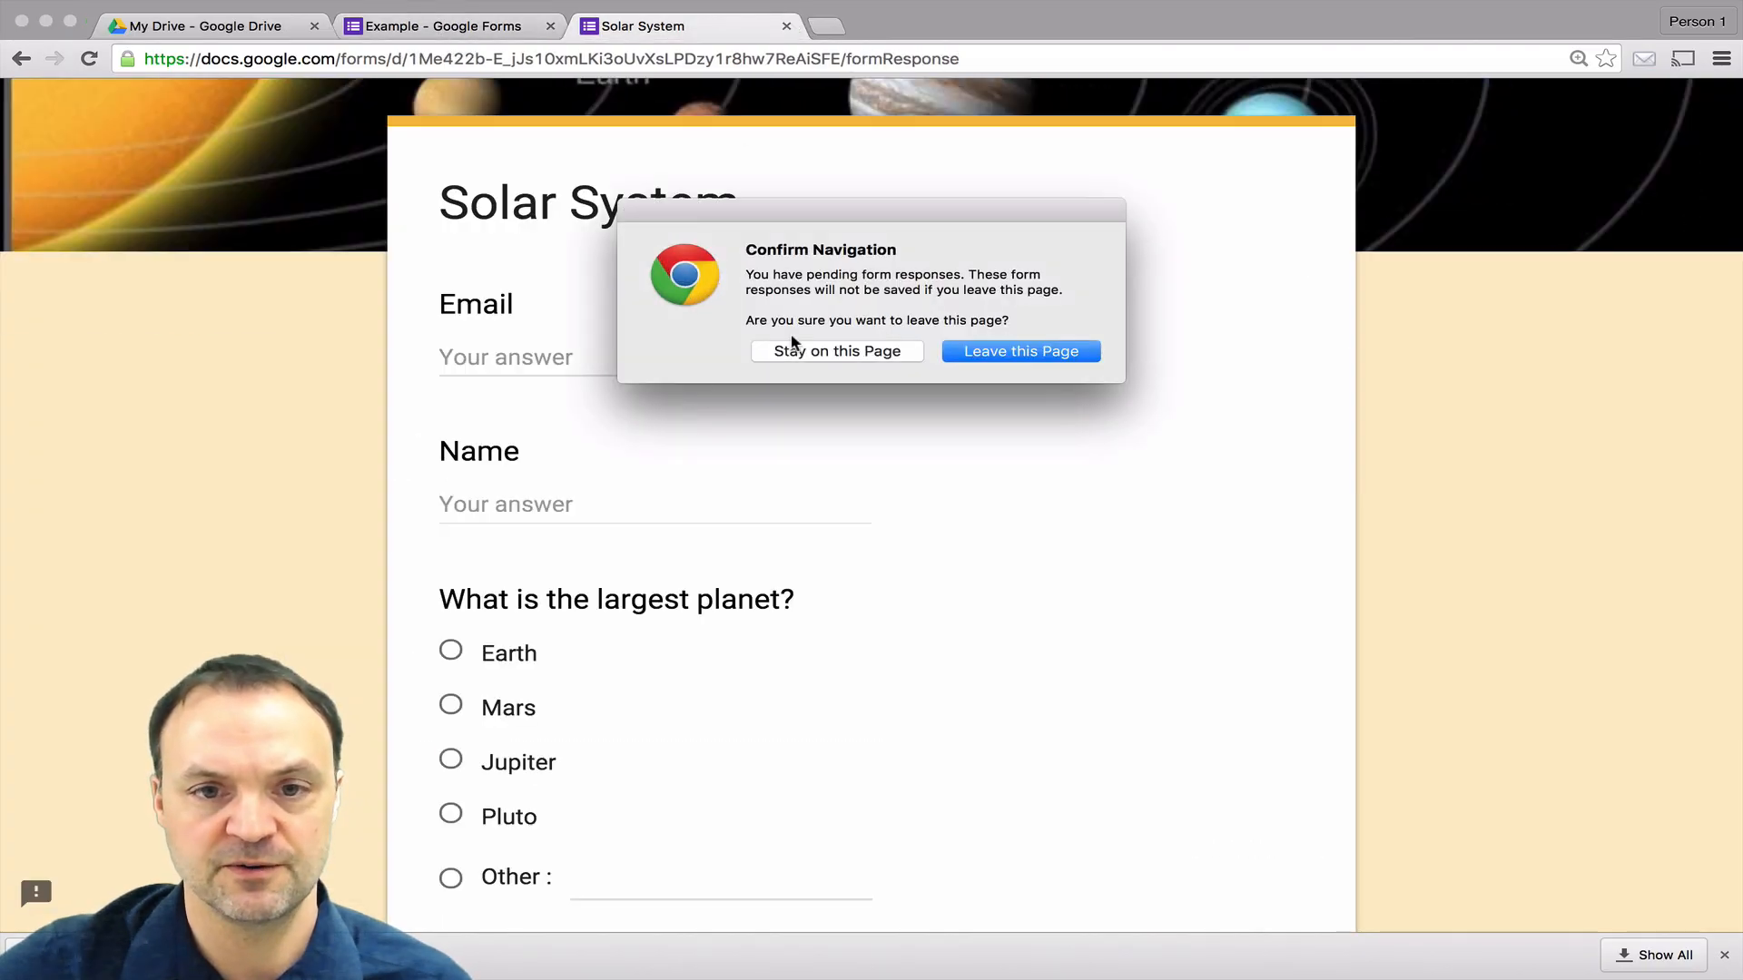
{"action": "left_click", "coordinate": [1030, 352]}
Step: Delete the Earth section from the form
{"action": "scroll", "coordinate": [846, 455], "scroll_direction": "down", "scroll_amount": 5}
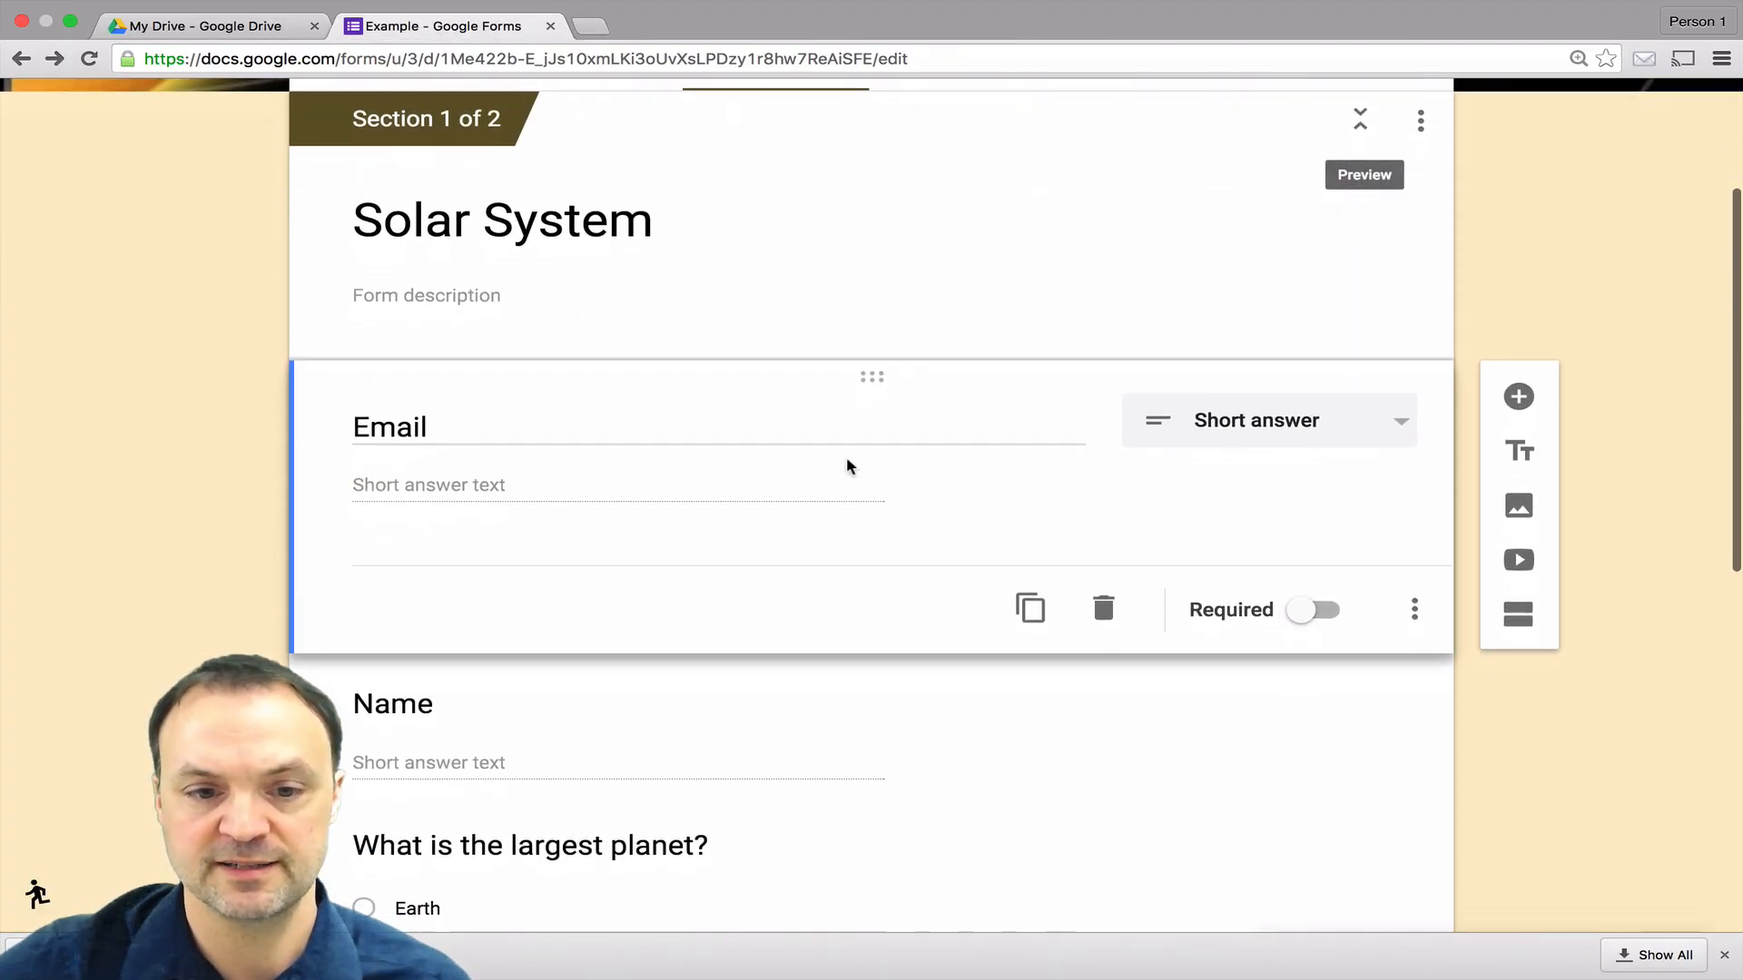
{"action": "scroll", "coordinate": [846, 459], "scroll_direction": "down", "scroll_amount": 3}
{"action": "scroll", "coordinate": [820, 494], "scroll_direction": "down", "scroll_amount": 2}
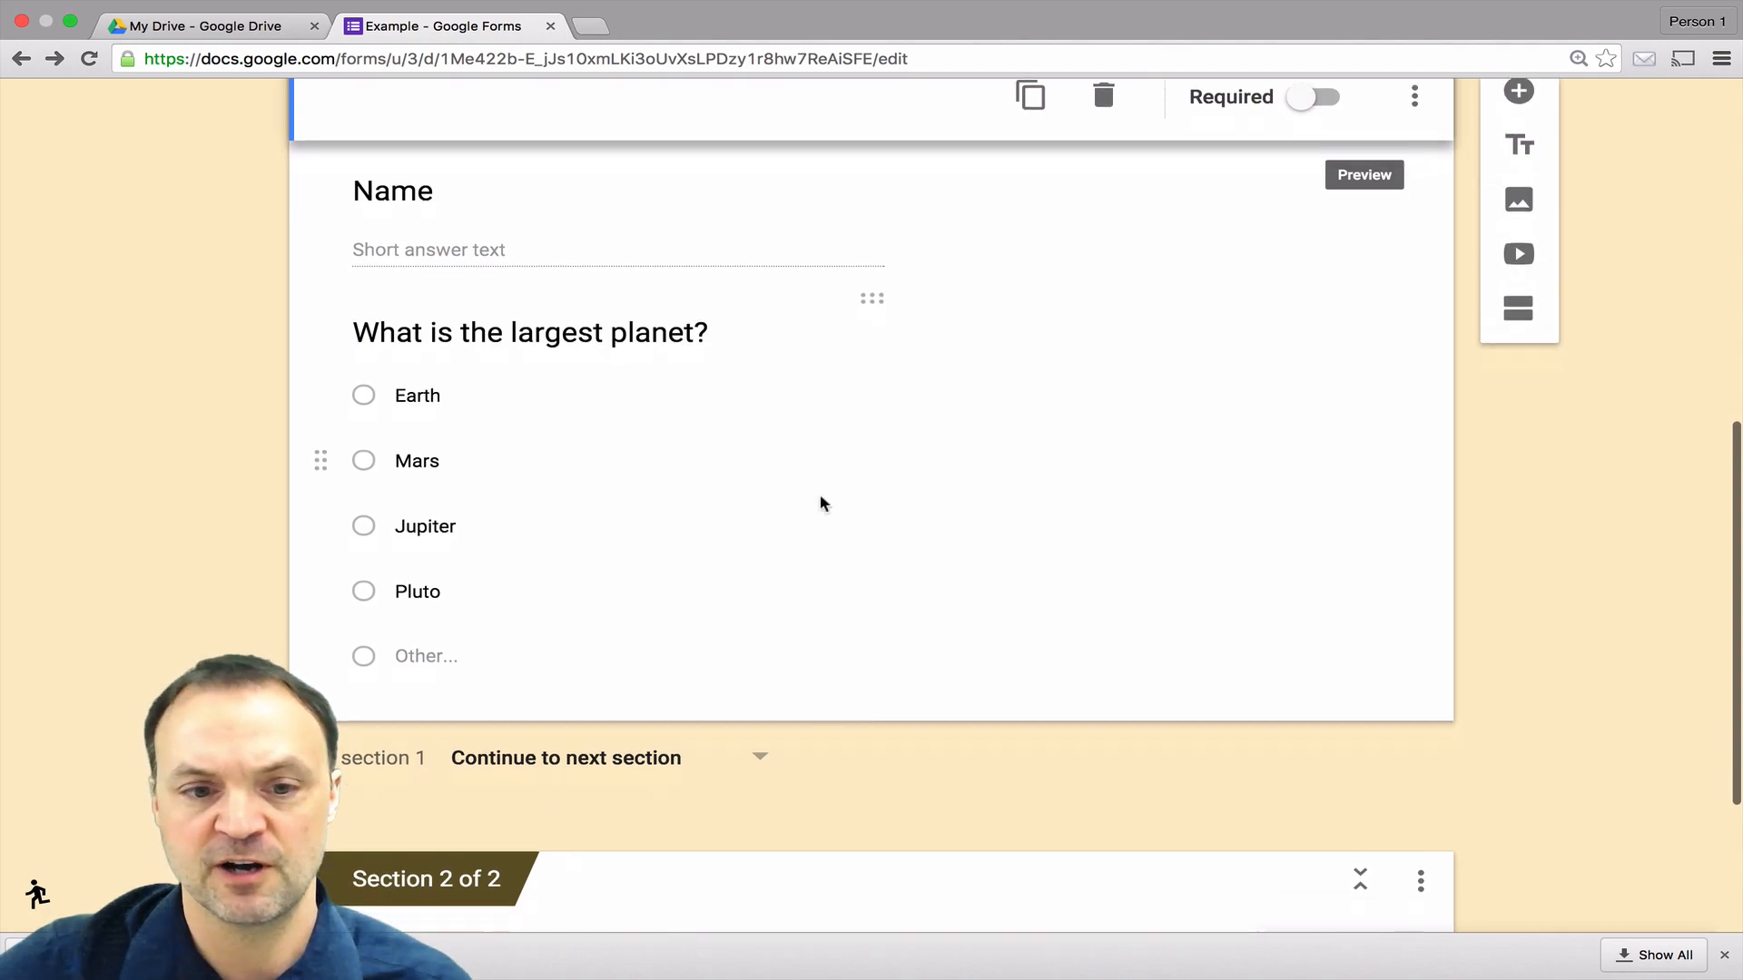
{"action": "scroll", "coordinate": [820, 503], "scroll_direction": "down", "scroll_amount": 3}
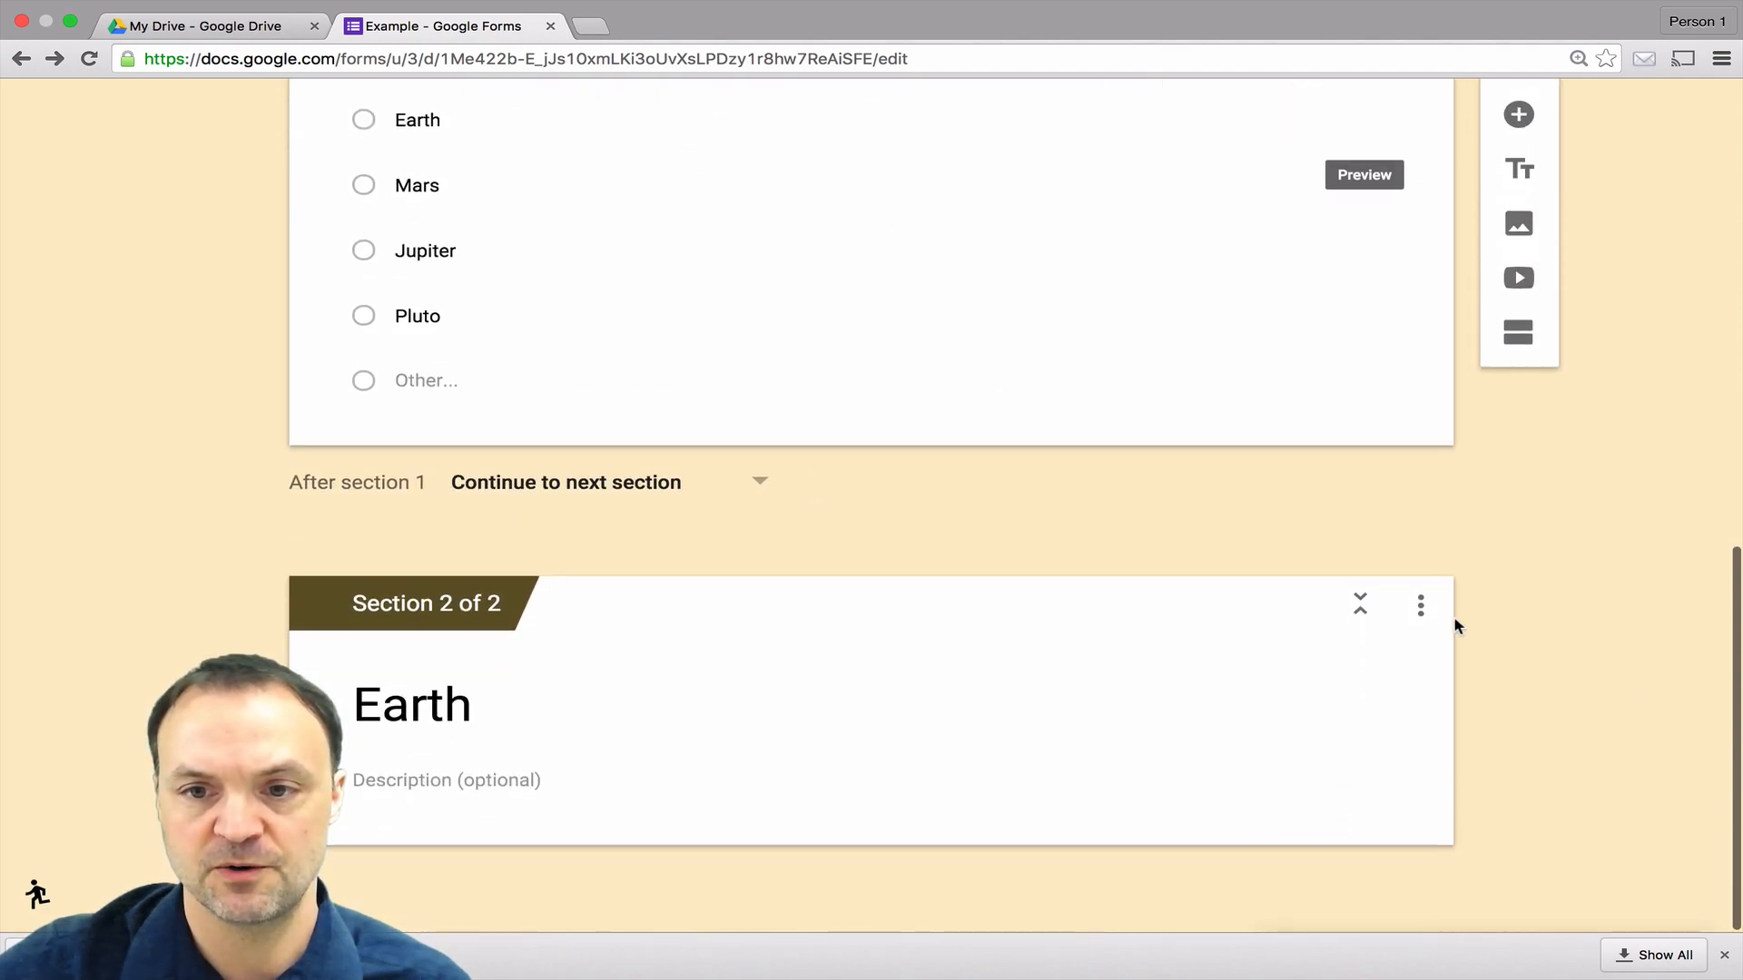
{"action": "left_click", "coordinate": [1422, 608]}
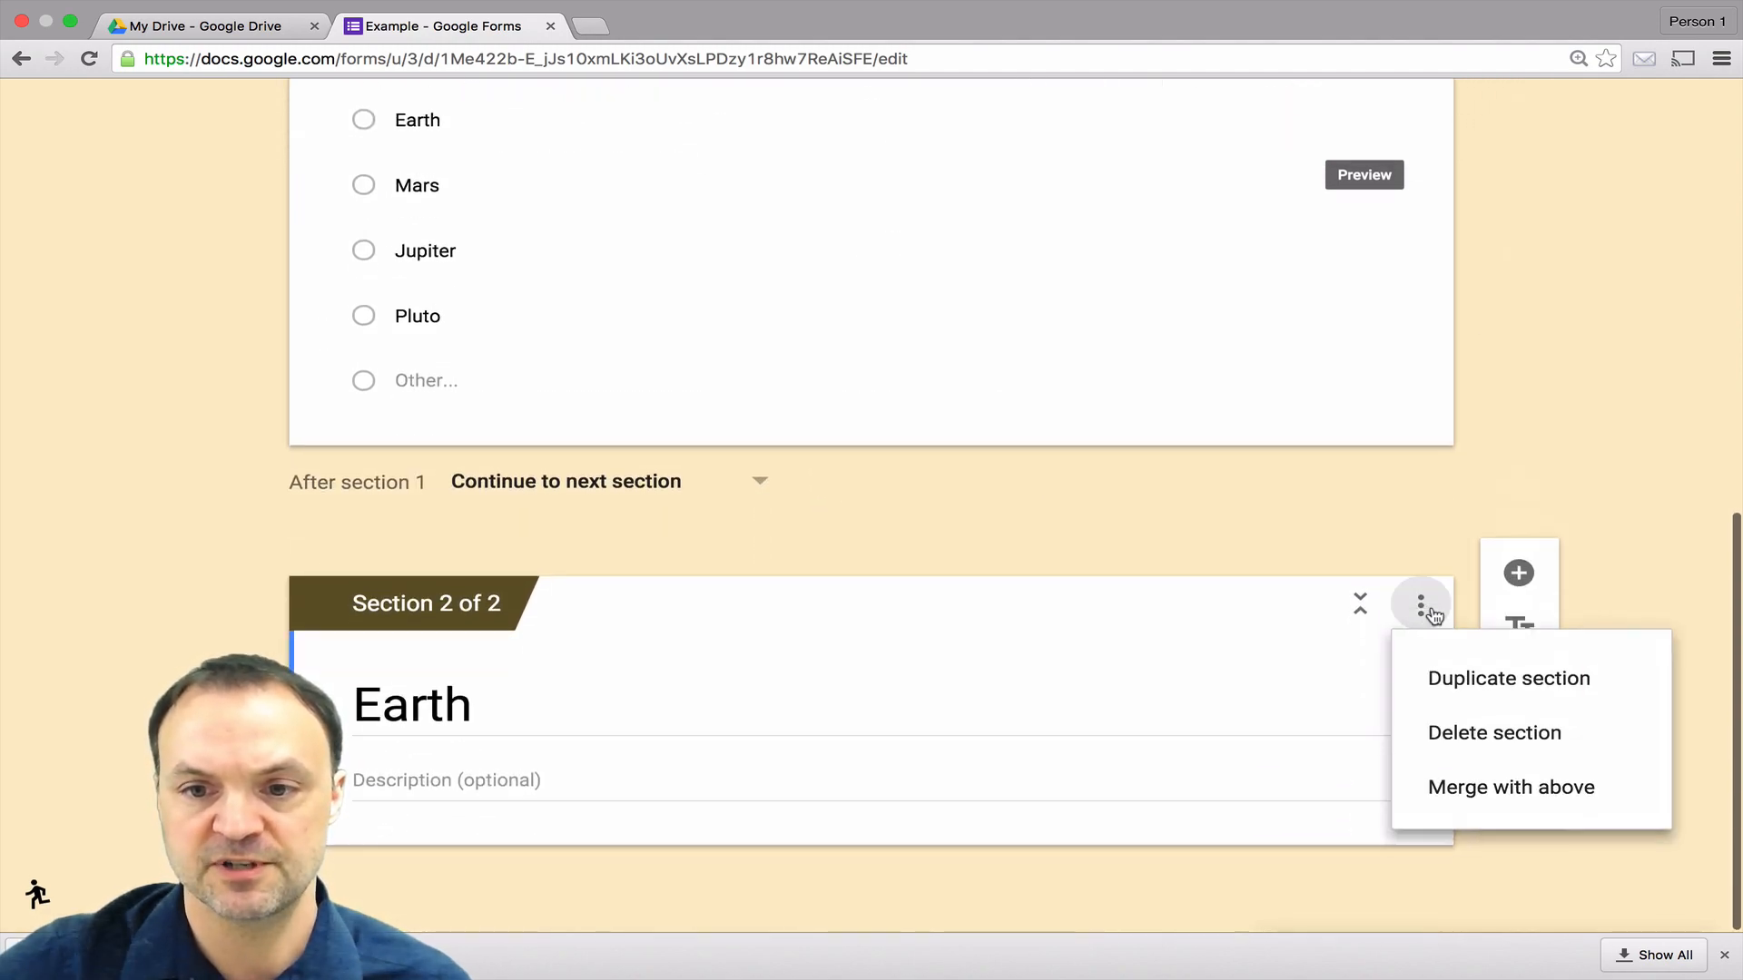
{"action": "left_click", "coordinate": [1455, 744]}
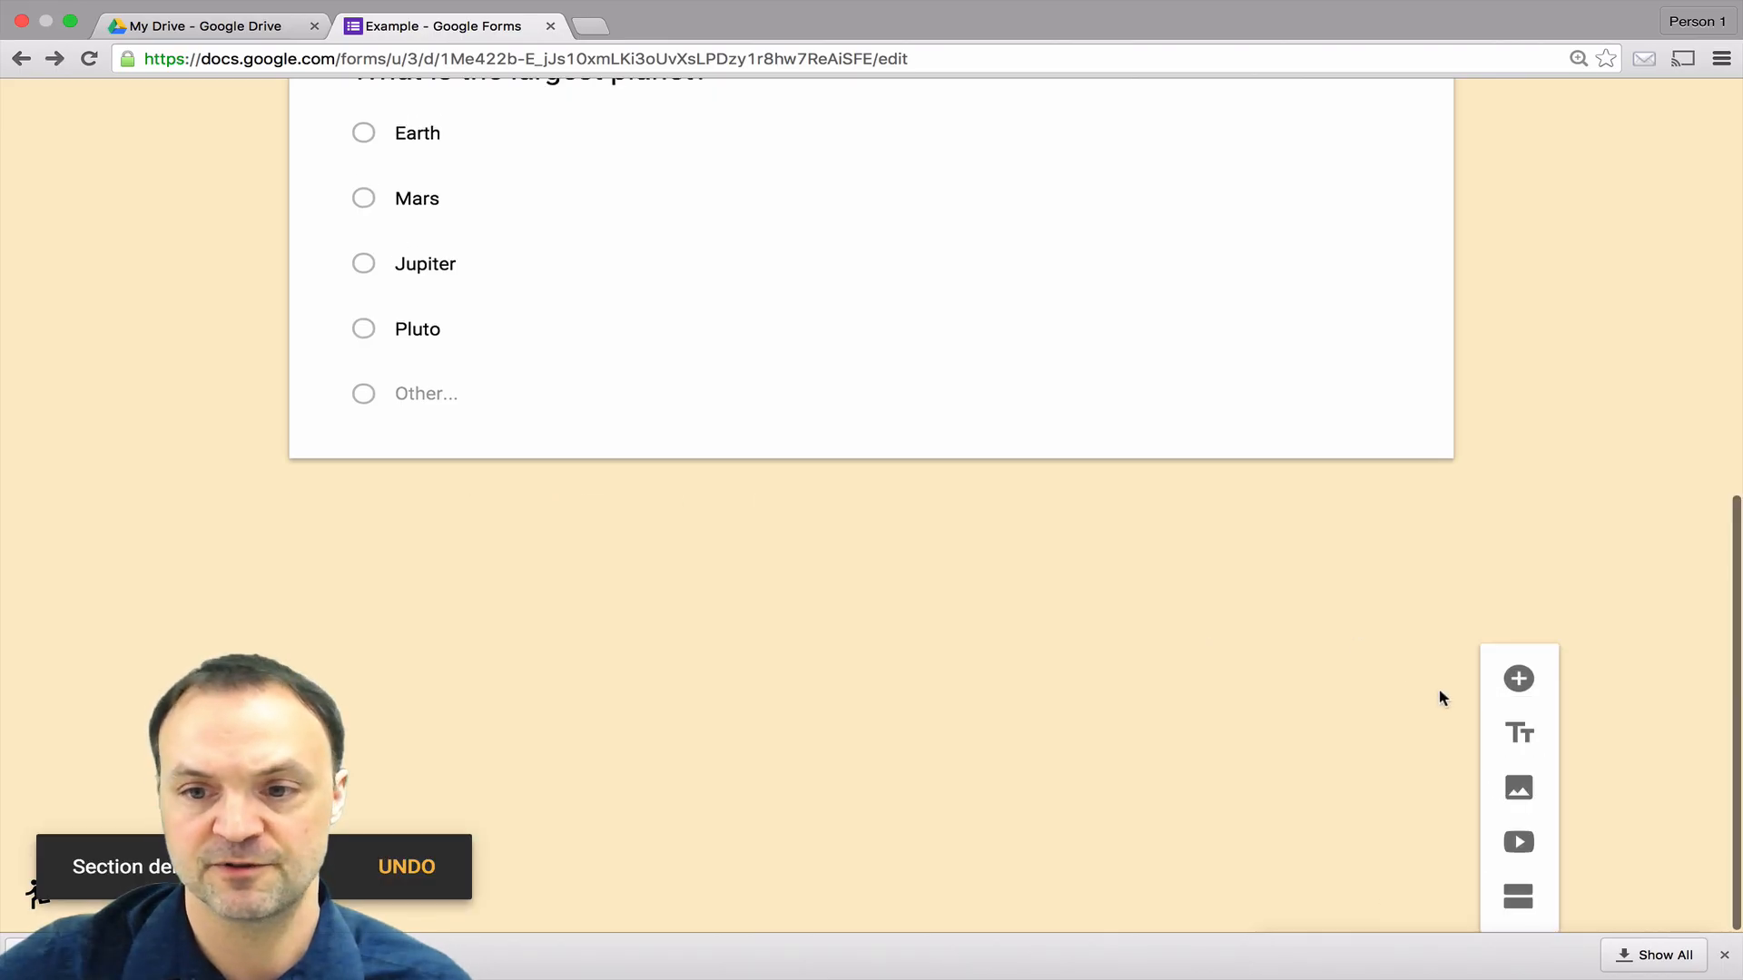
Step: Add a new question below "What is the largest planet?" and set its type to Checkboxes
{"action": "scroll", "coordinate": [1235, 655], "scroll_direction": "up", "scroll_amount": 10}
{"action": "left_click", "coordinate": [1254, 621]}
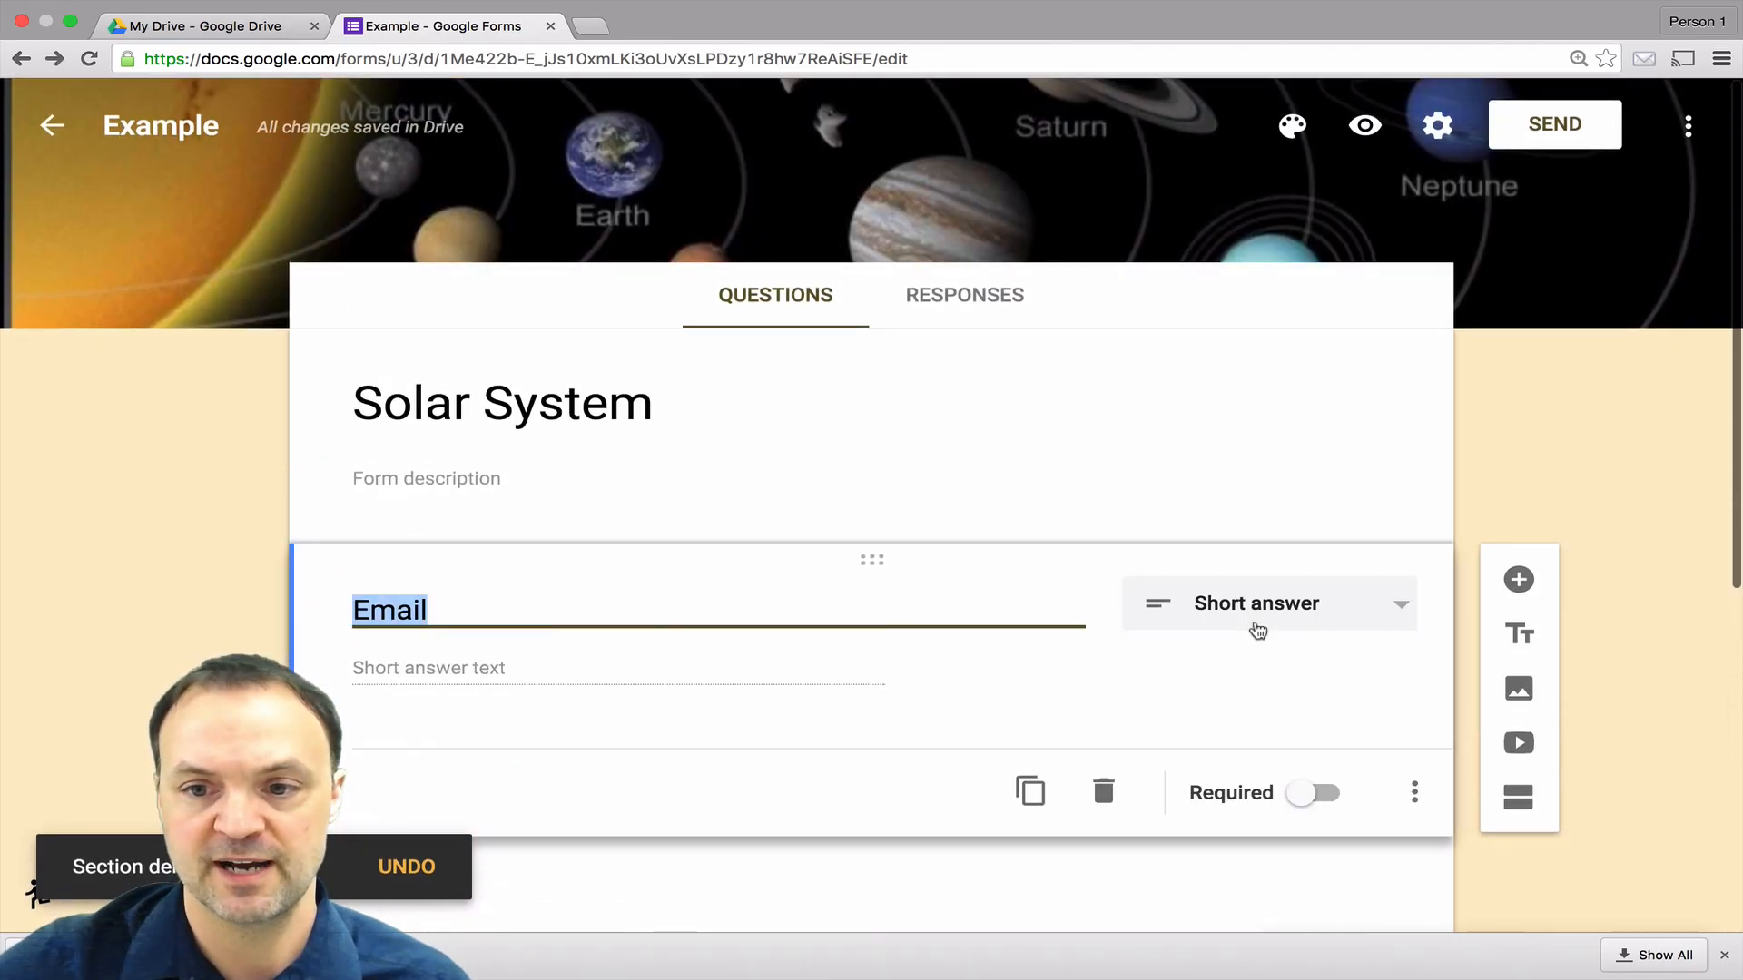
{"action": "left_click", "coordinate": [1528, 442]}
{"action": "scroll", "coordinate": [1562, 499], "scroll_direction": "down", "scroll_amount": 5}
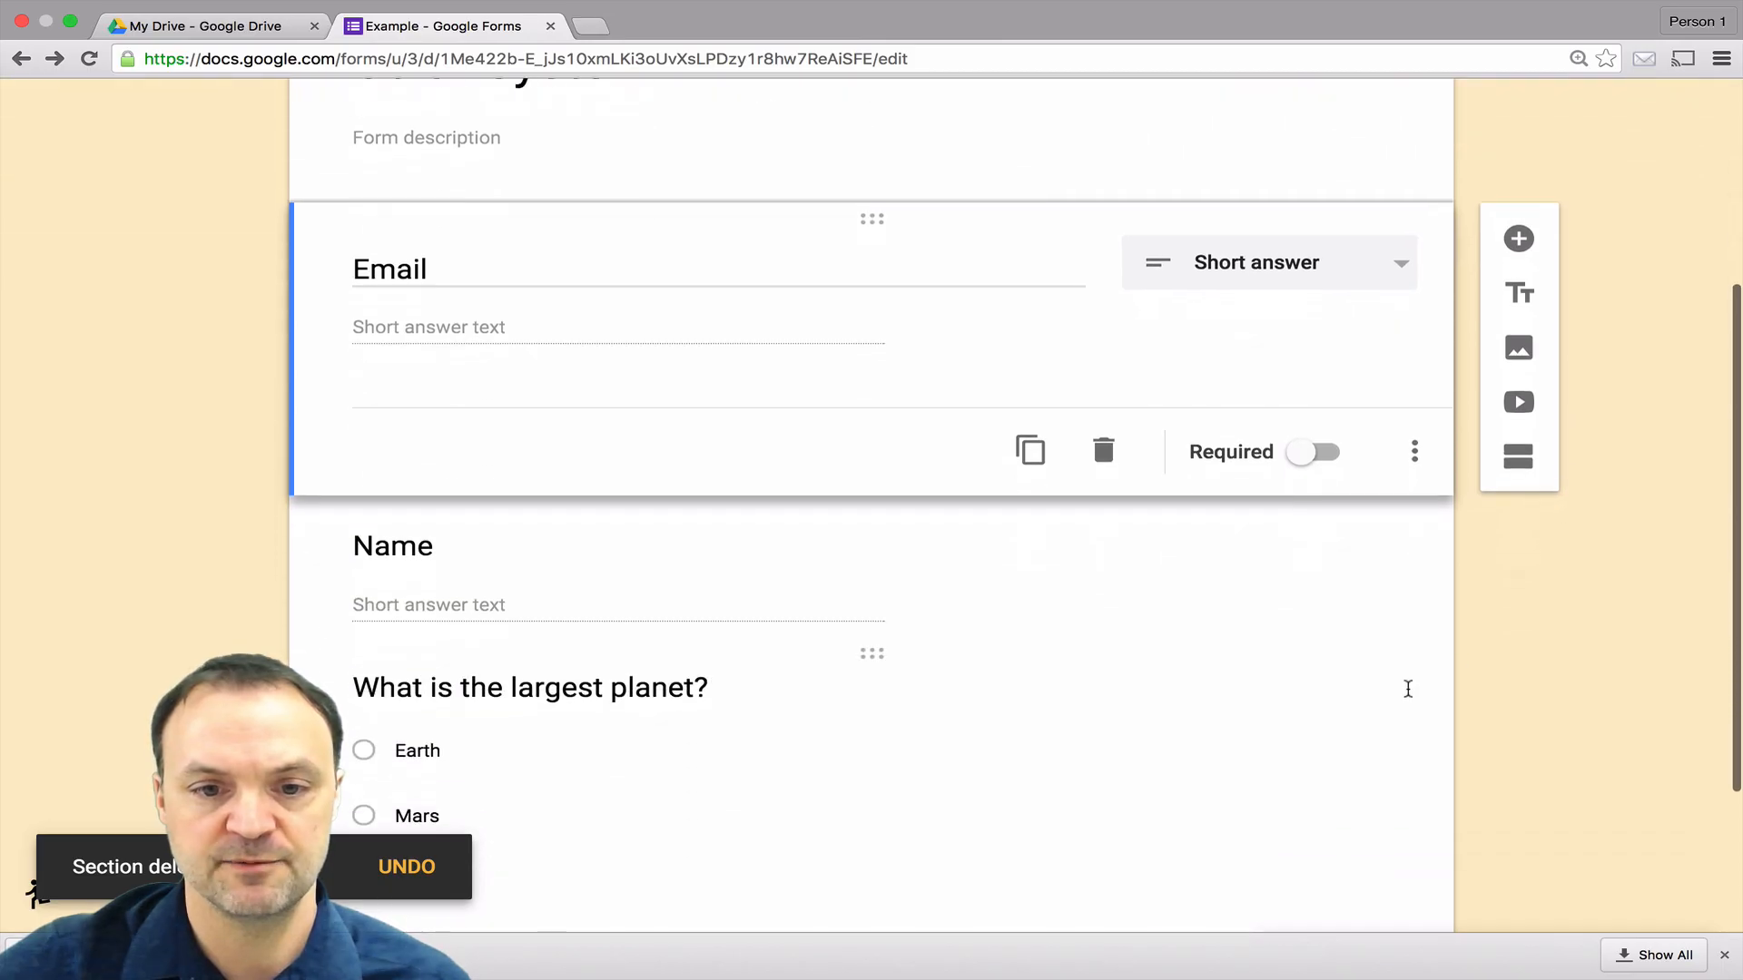
{"action": "left_click", "coordinate": [1268, 716]}
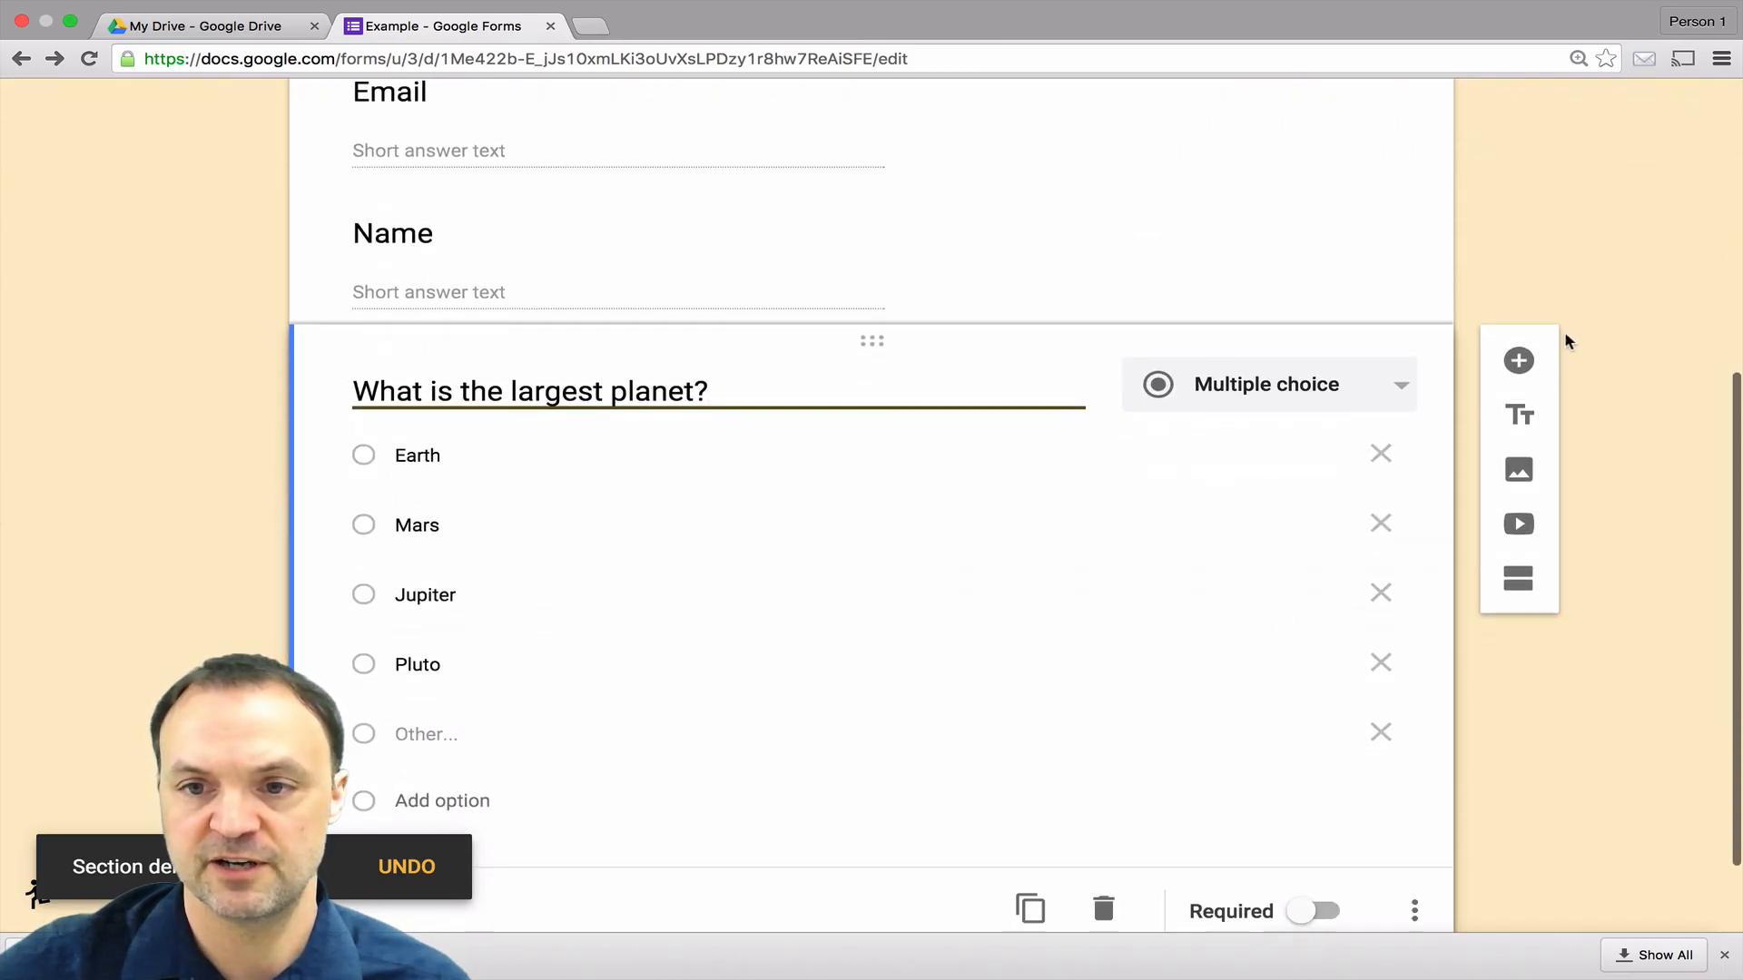
{"action": "left_click", "coordinate": [1519, 362]}
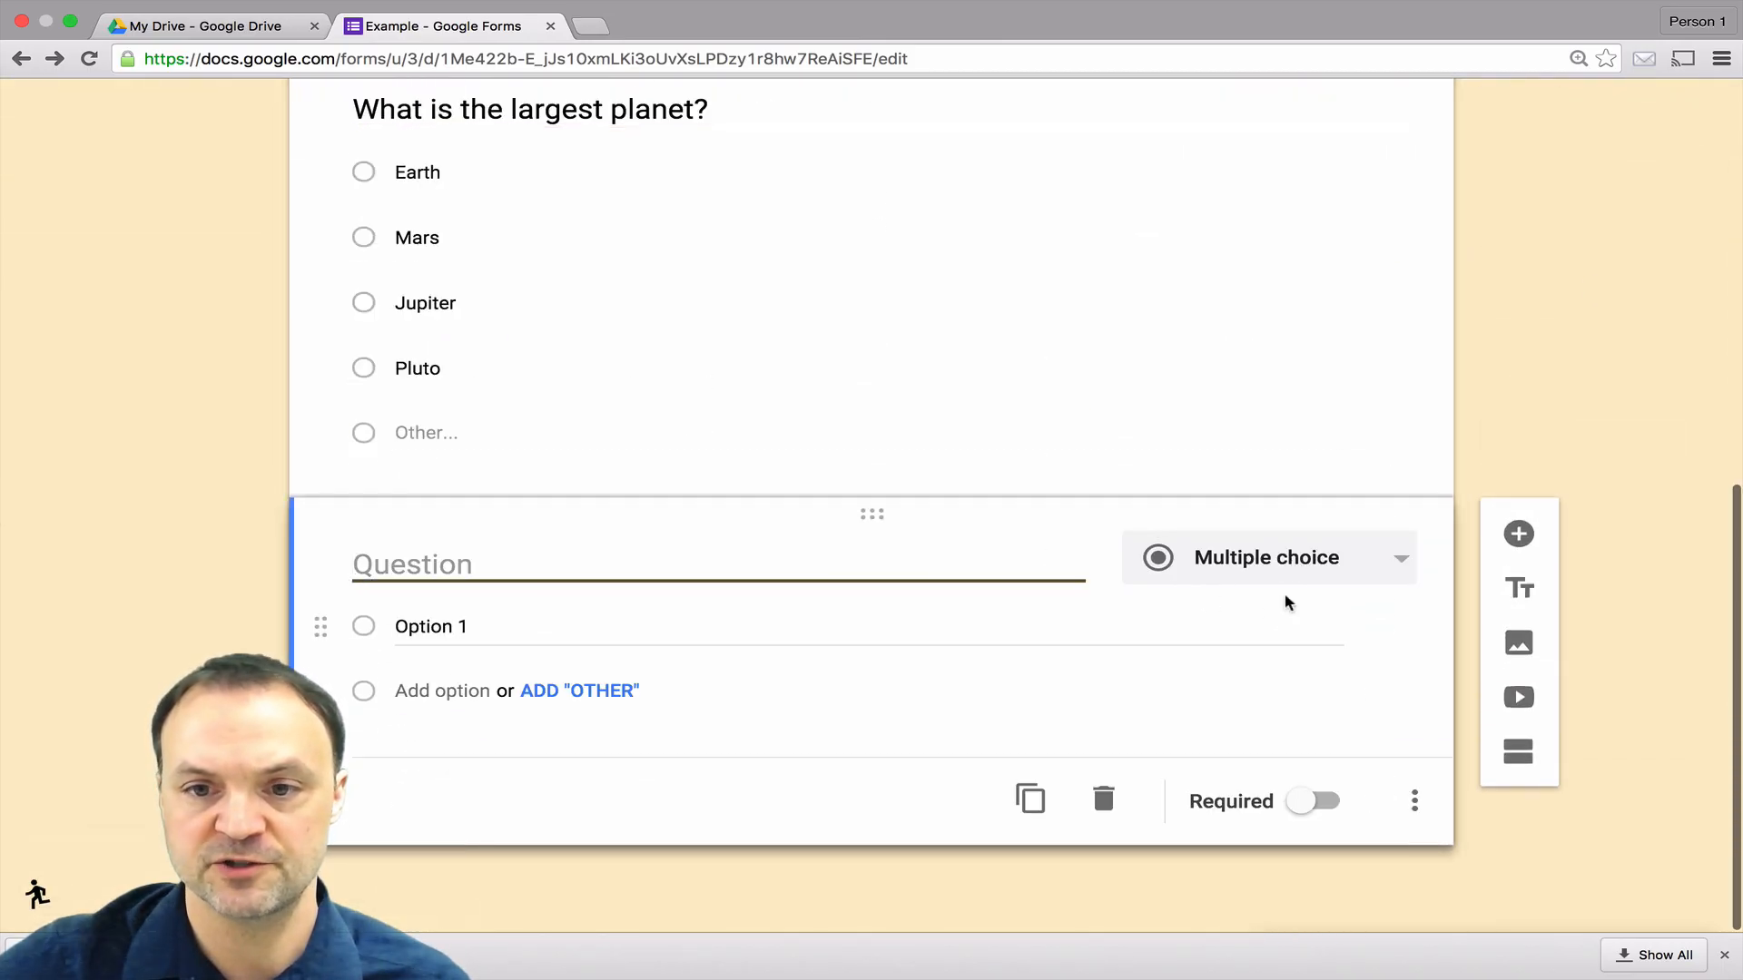
{"action": "left_click", "coordinate": [1352, 578]}
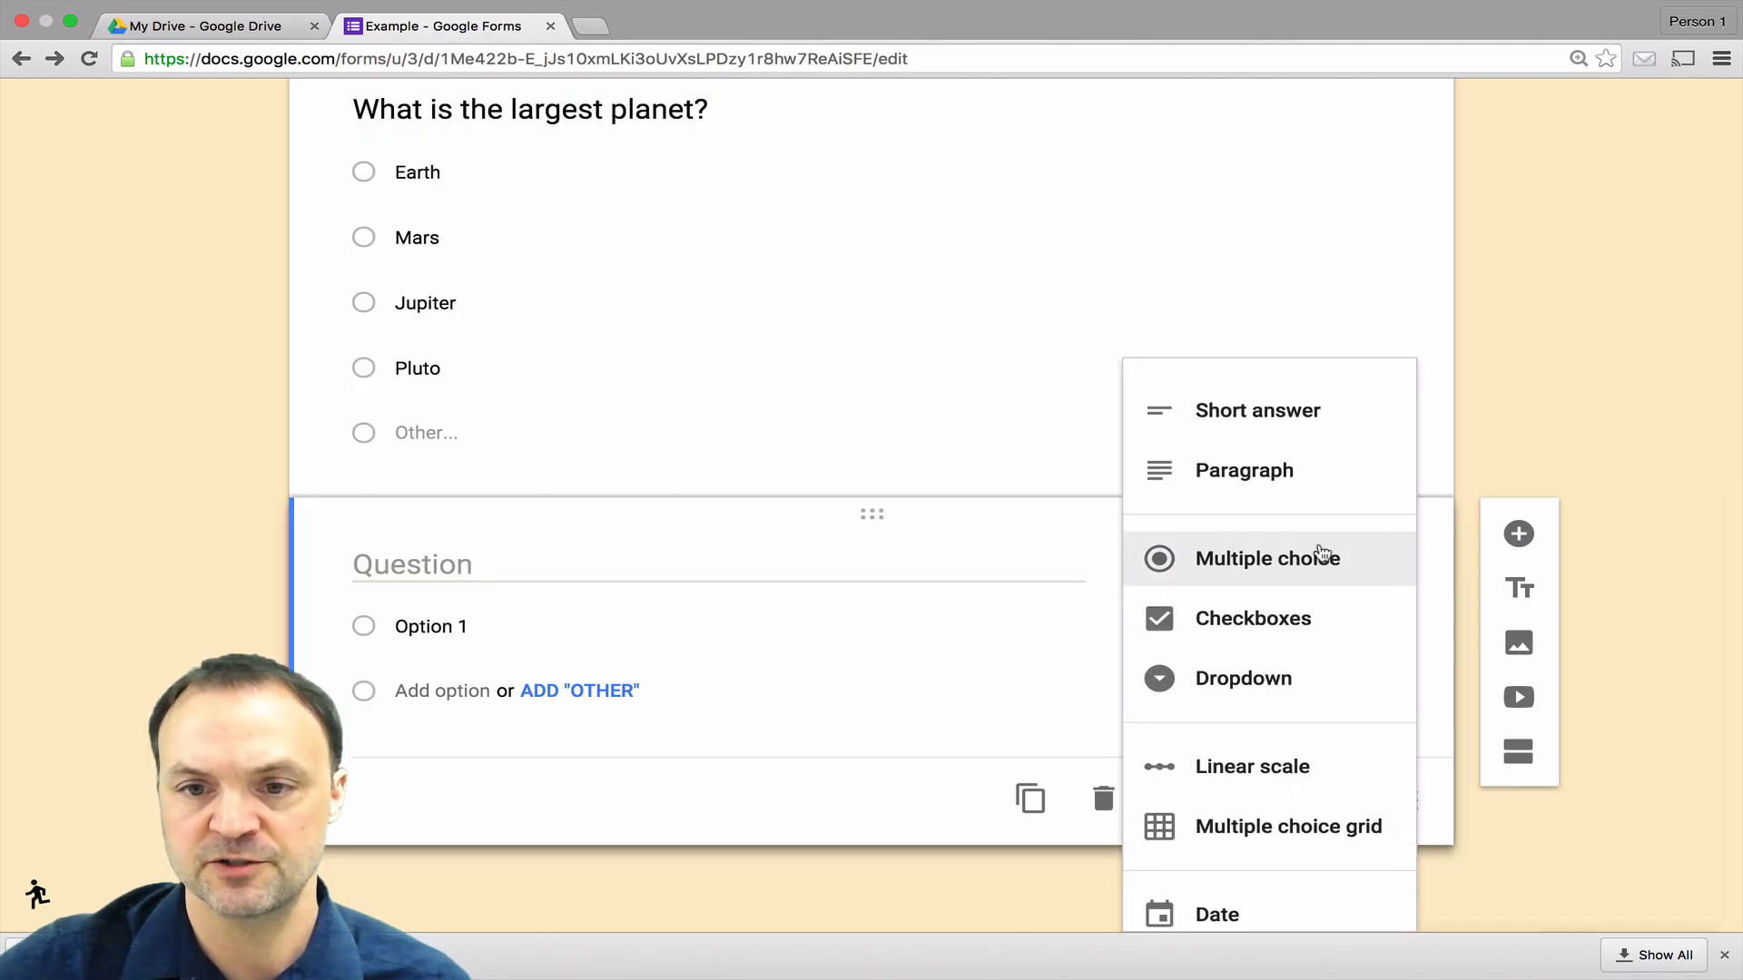
{"action": "left_click", "coordinate": [1292, 635]}
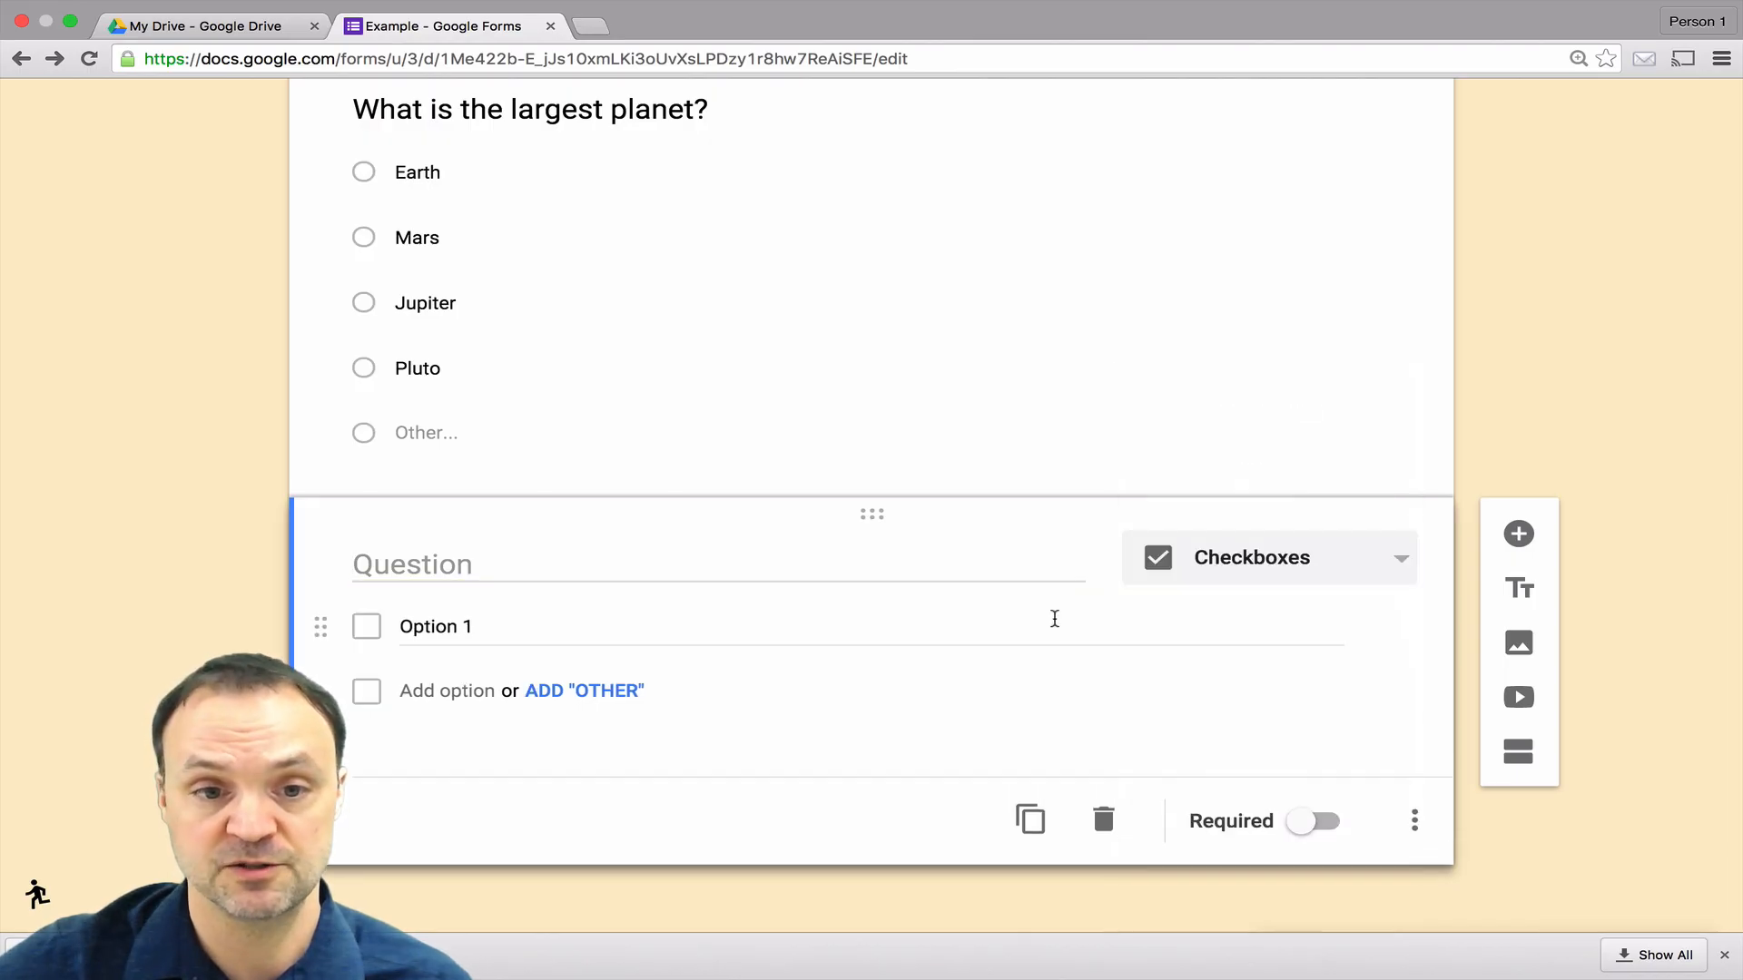
Step: Add Option 2 and Option 3 to the untitled question and change its type to Dropdown
{"action": "left_click", "coordinate": [1055, 618]}
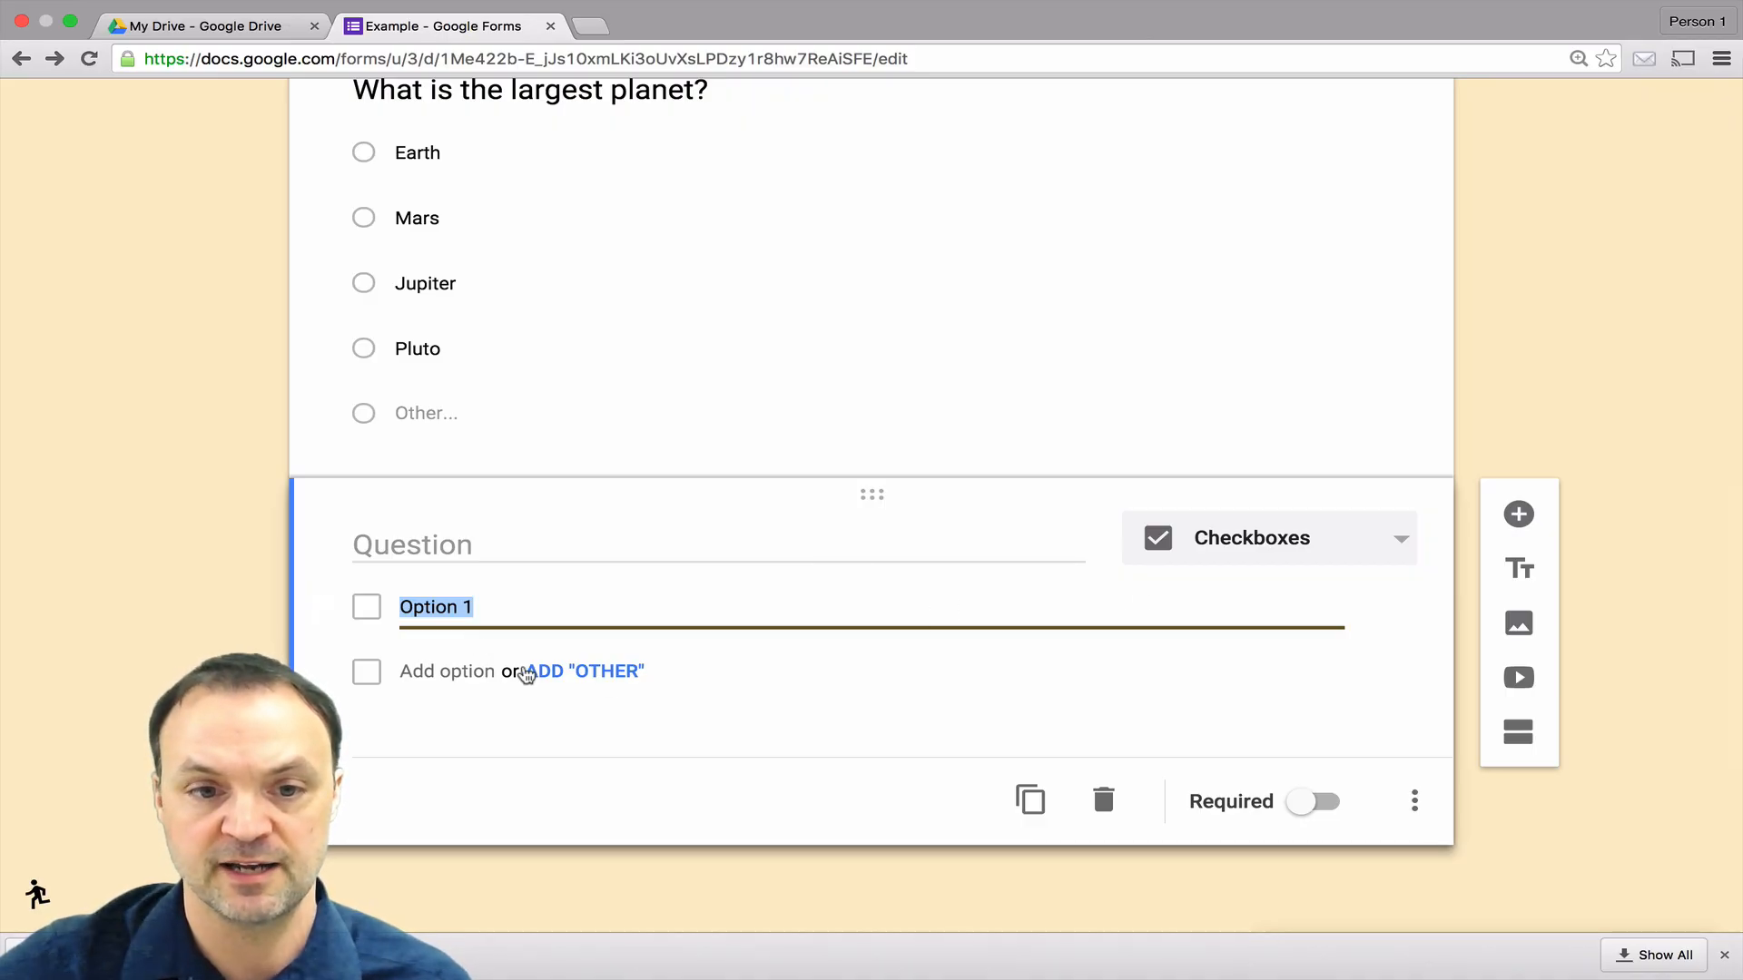
{"action": "left_click", "coordinate": [451, 674]}
{"action": "left_click", "coordinate": [440, 747]}
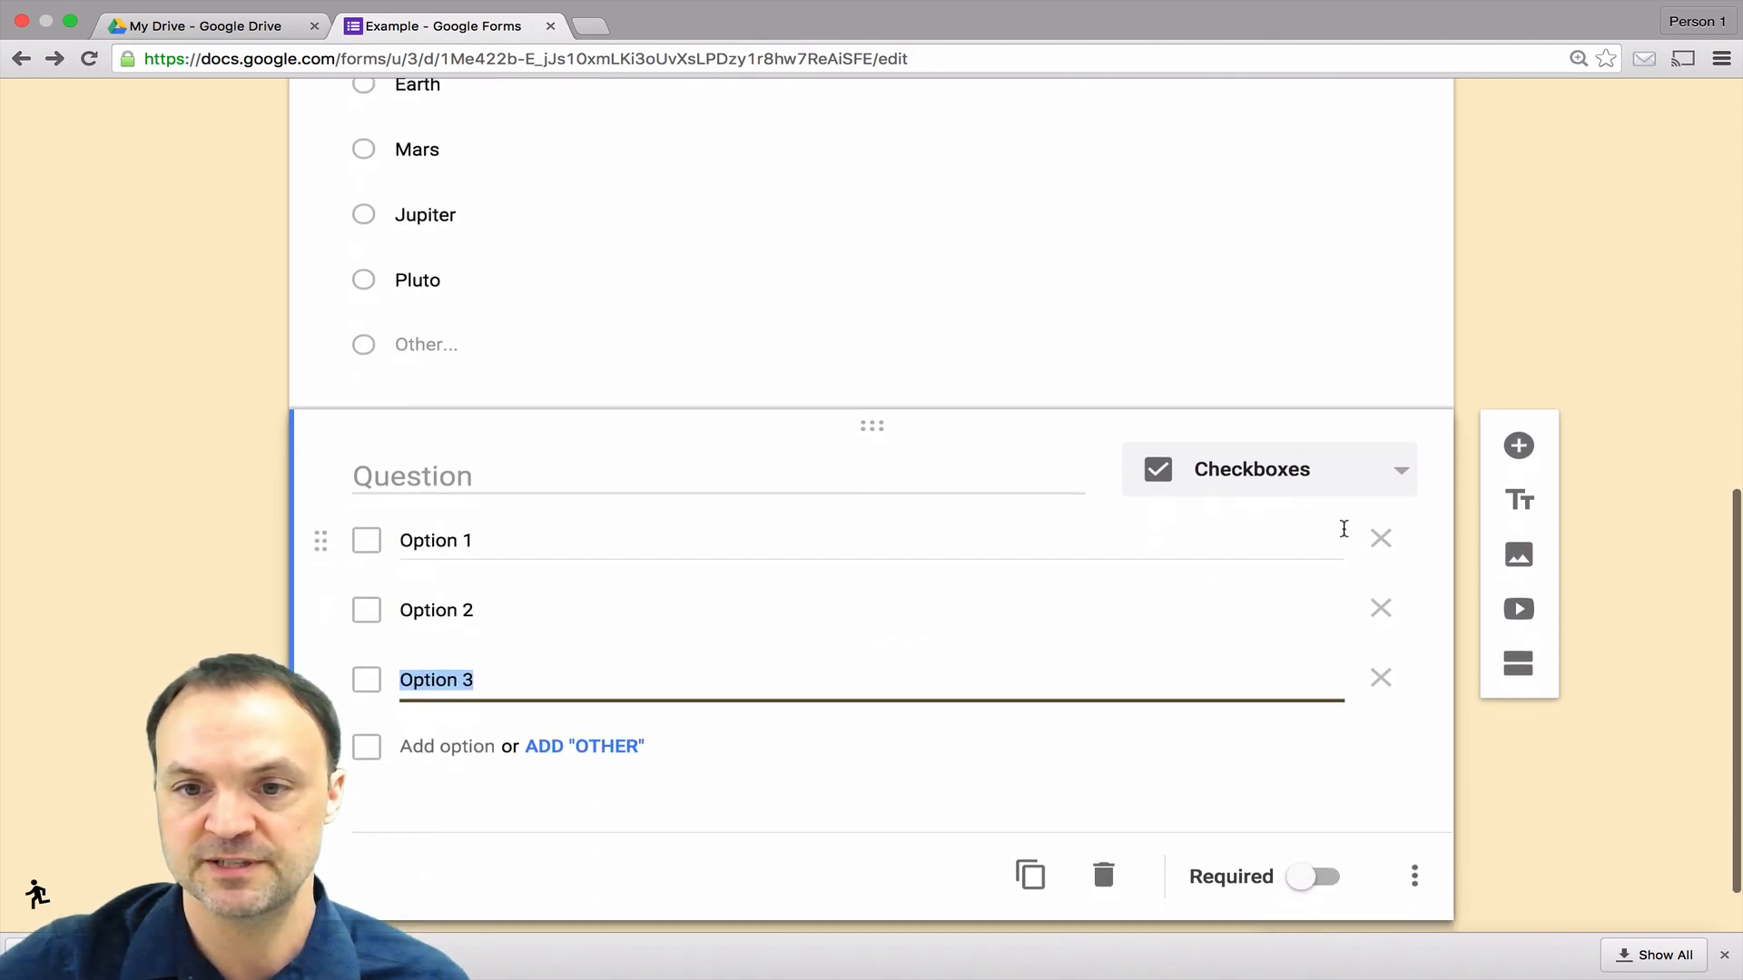
{"action": "left_click", "coordinate": [1310, 498]}
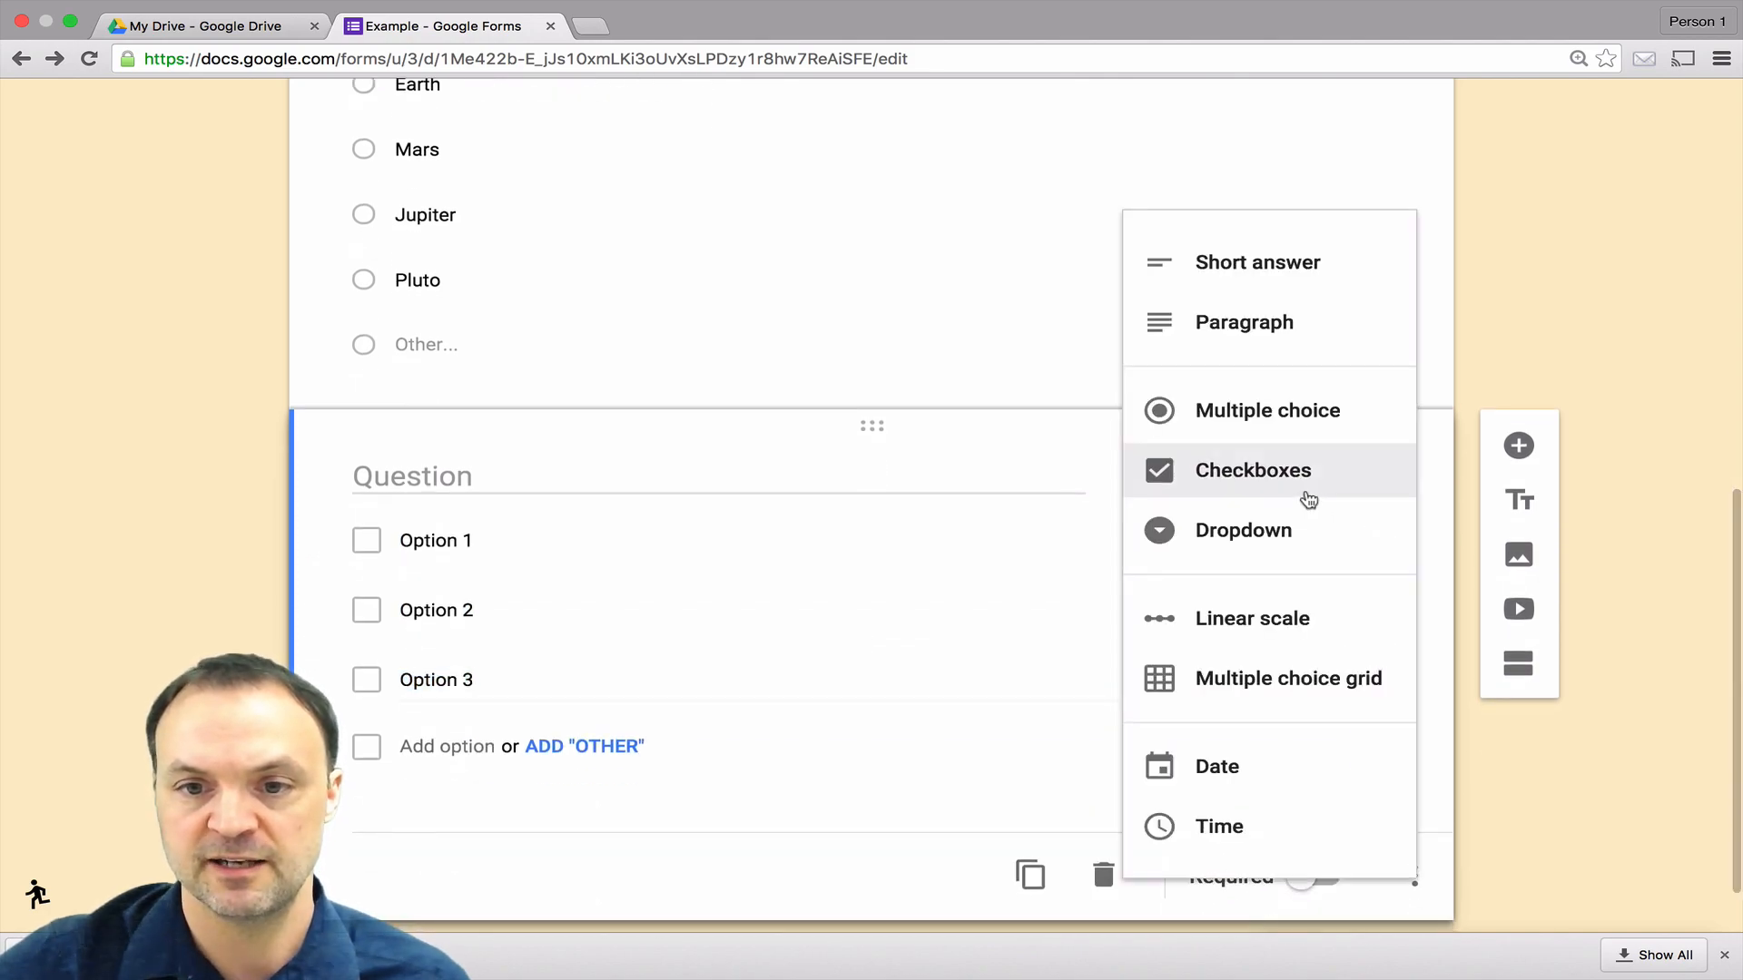
{"action": "left_click", "coordinate": [1237, 530]}
Step: Preview the form, open the dropdown question's list of choices, and close the preview
{"action": "scroll", "coordinate": [1107, 594], "scroll_direction": "up", "scroll_amount": 10}
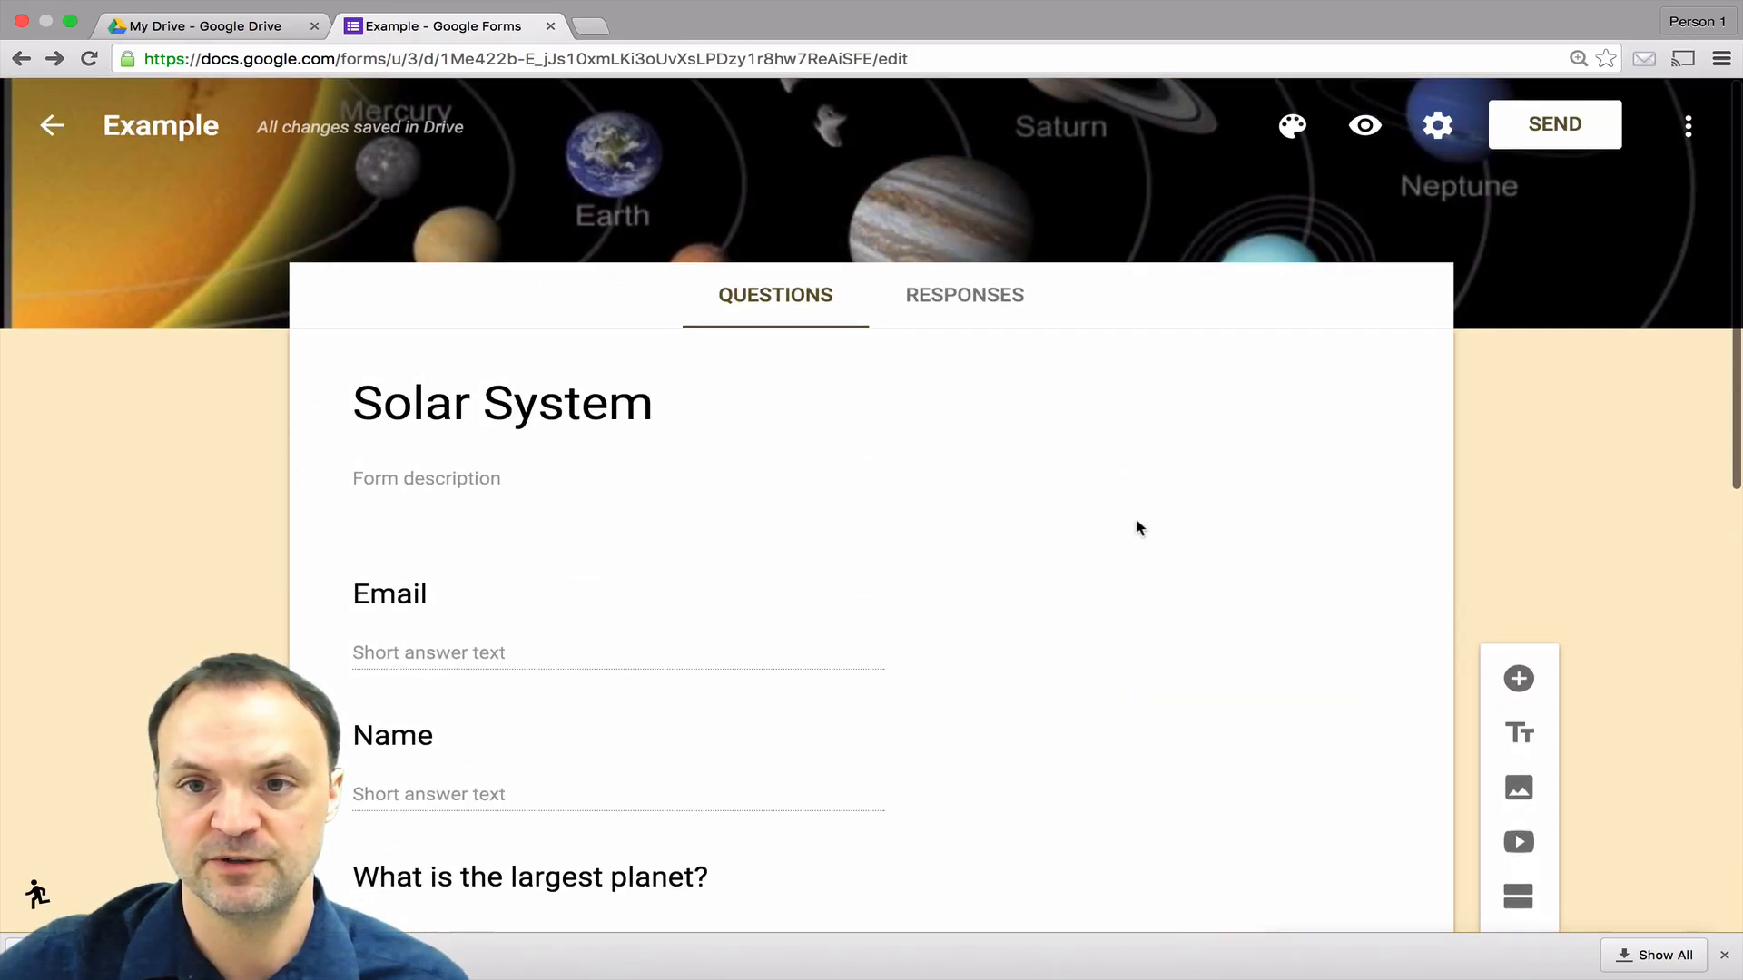
{"action": "left_click", "coordinate": [1365, 125]}
{"action": "scroll", "coordinate": [877, 508], "scroll_direction": "down", "scroll_amount": 8}
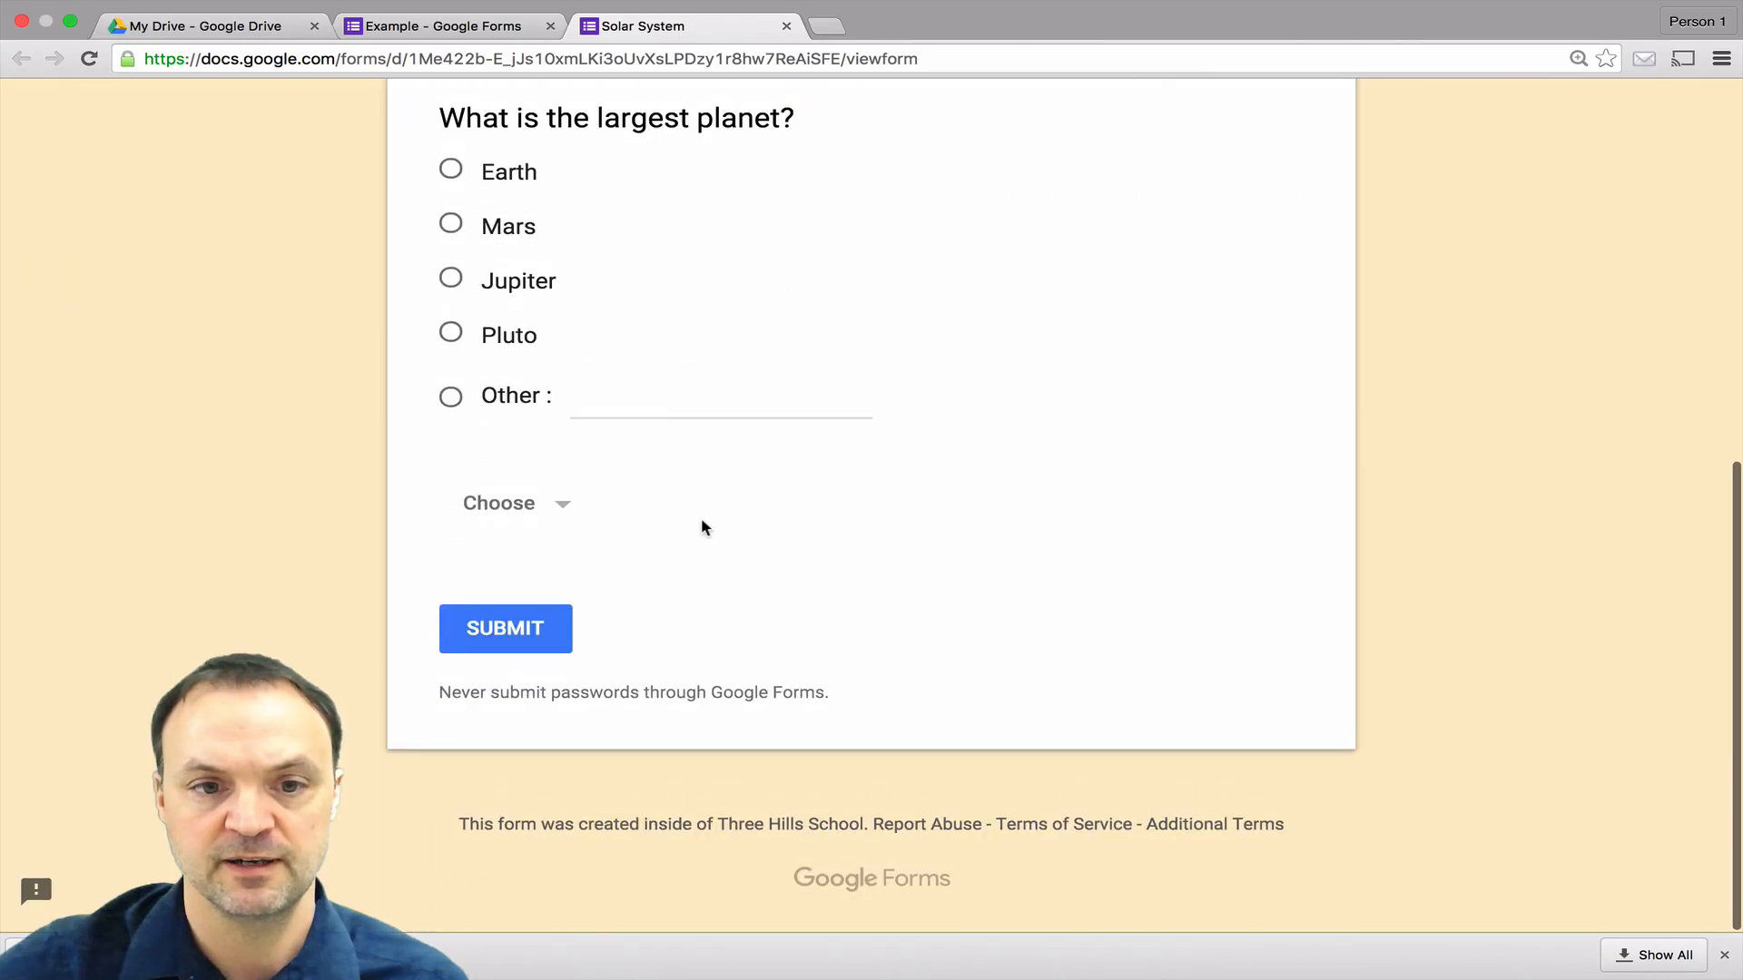
{"action": "left_click", "coordinate": [531, 517]}
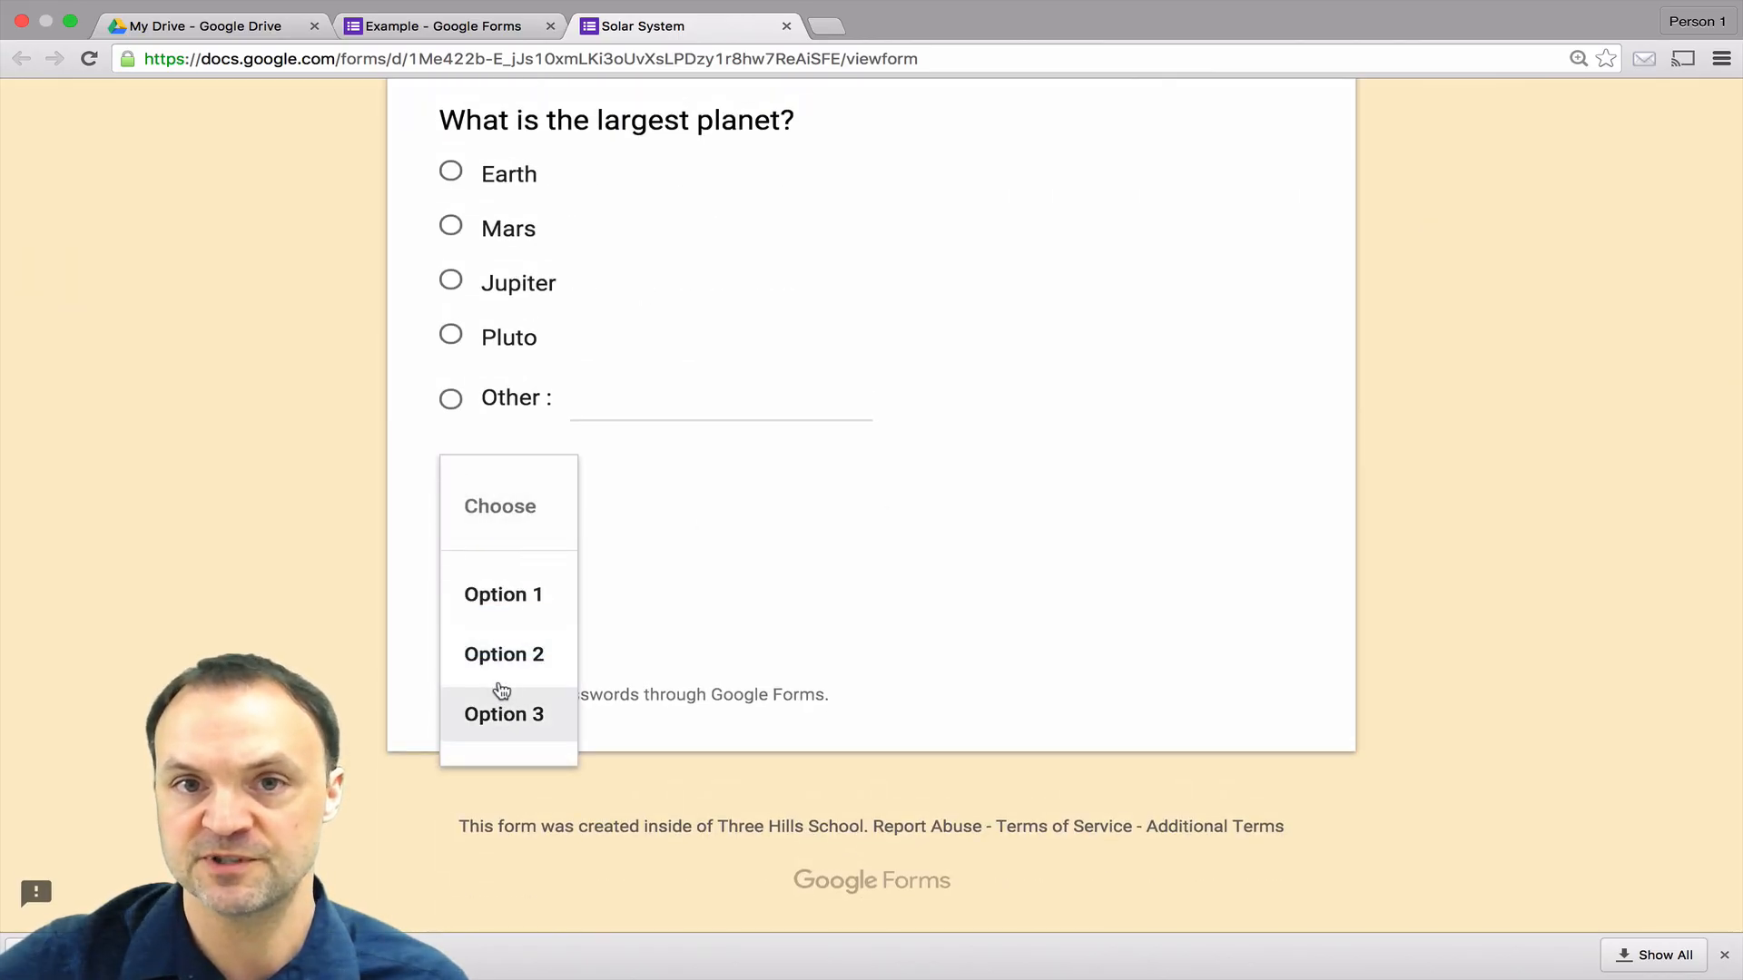
{"action": "scroll", "coordinate": [816, 602], "scroll_direction": "up", "scroll_amount": 10}
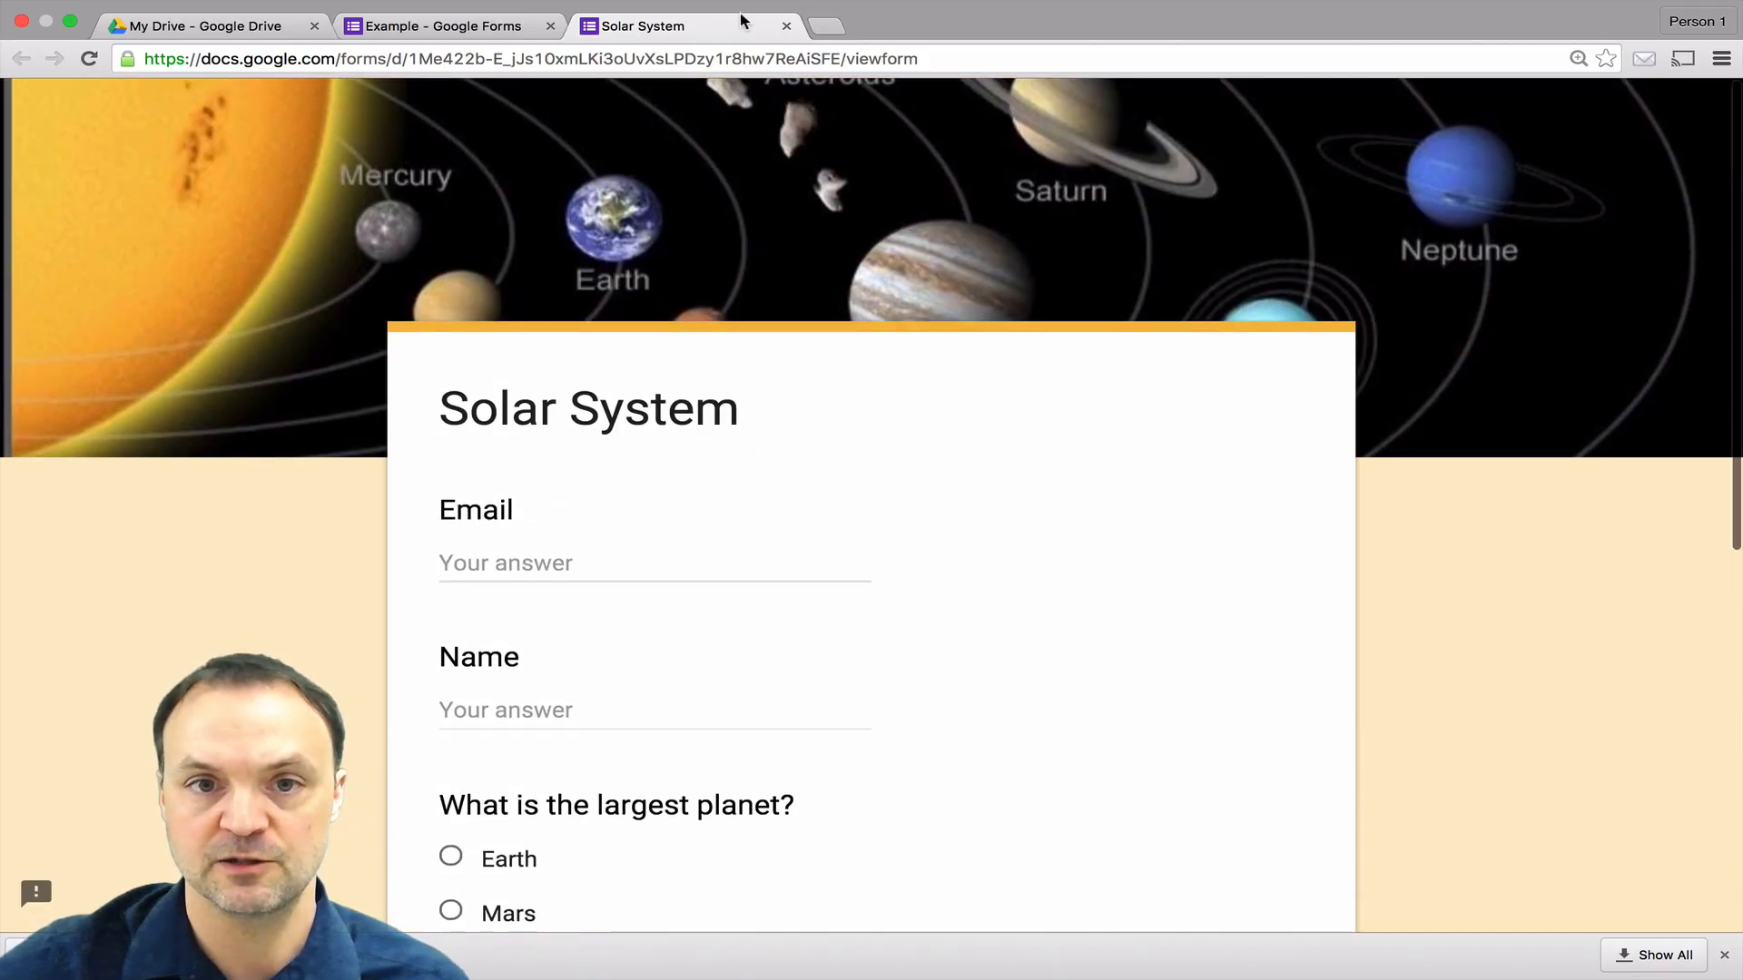
{"action": "left_click", "coordinate": [786, 25]}
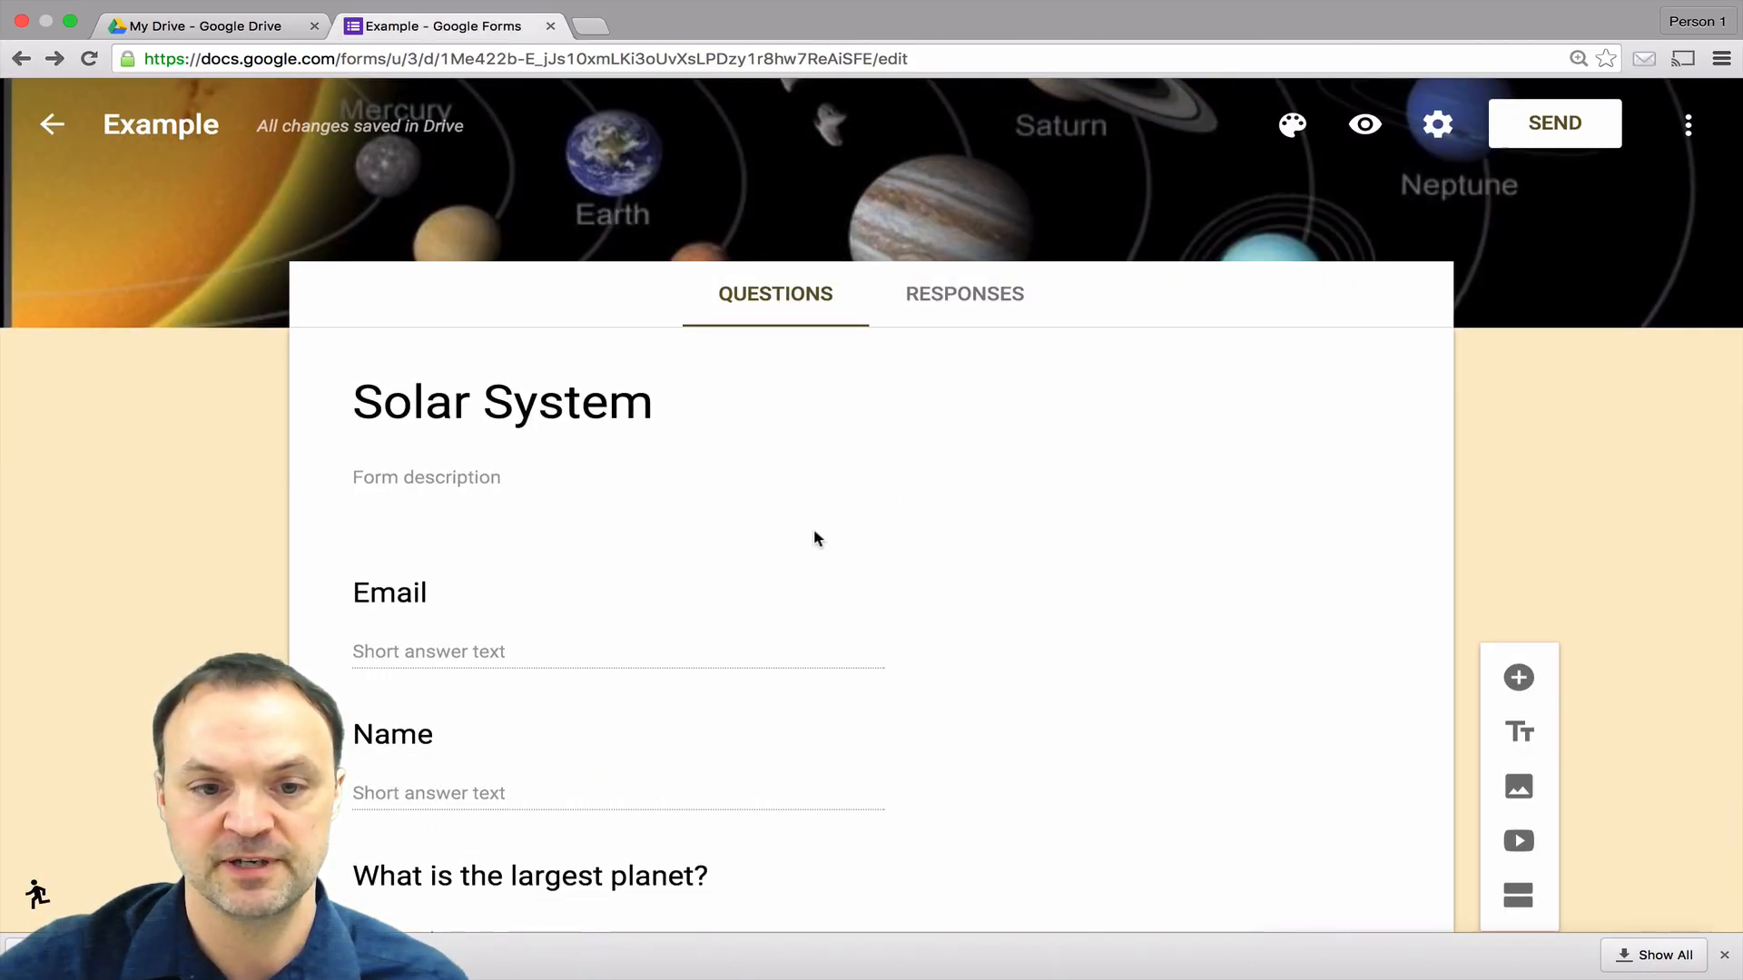
Step: Change the untitled question to a Linear scale and label 1 as "Bad" and 5 as "Best"
{"action": "scroll", "coordinate": [817, 535], "scroll_direction": "down", "scroll_amount": 10}
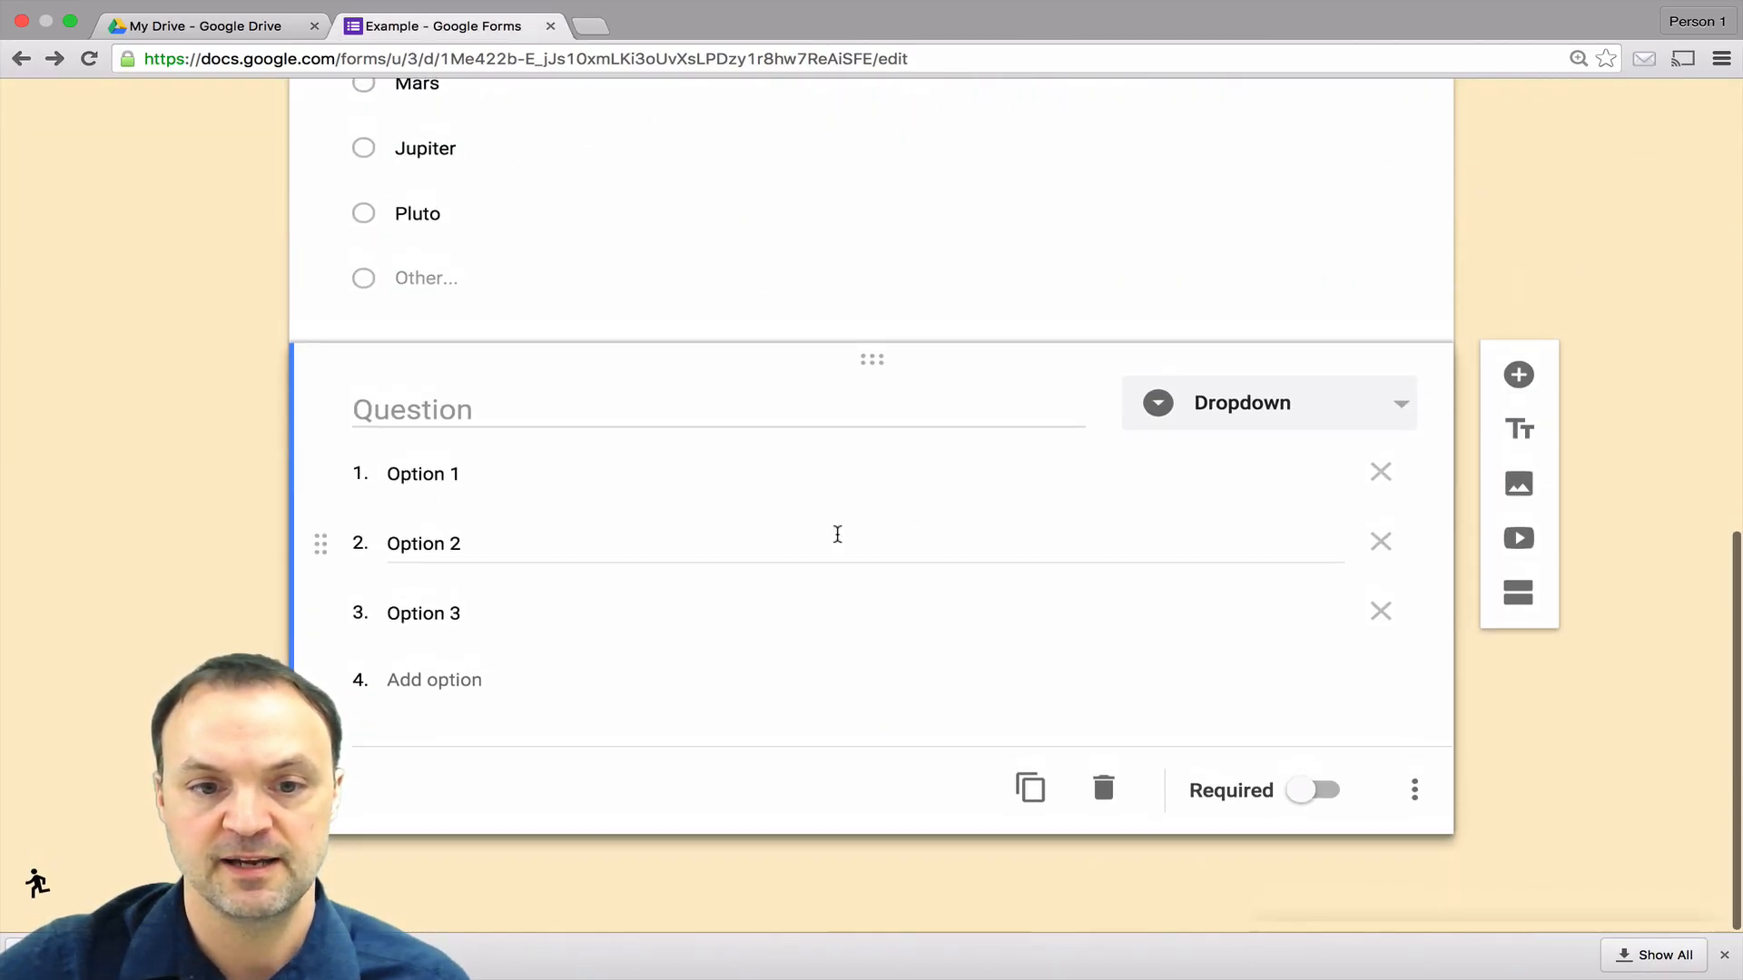
{"action": "left_click", "coordinate": [1282, 423]}
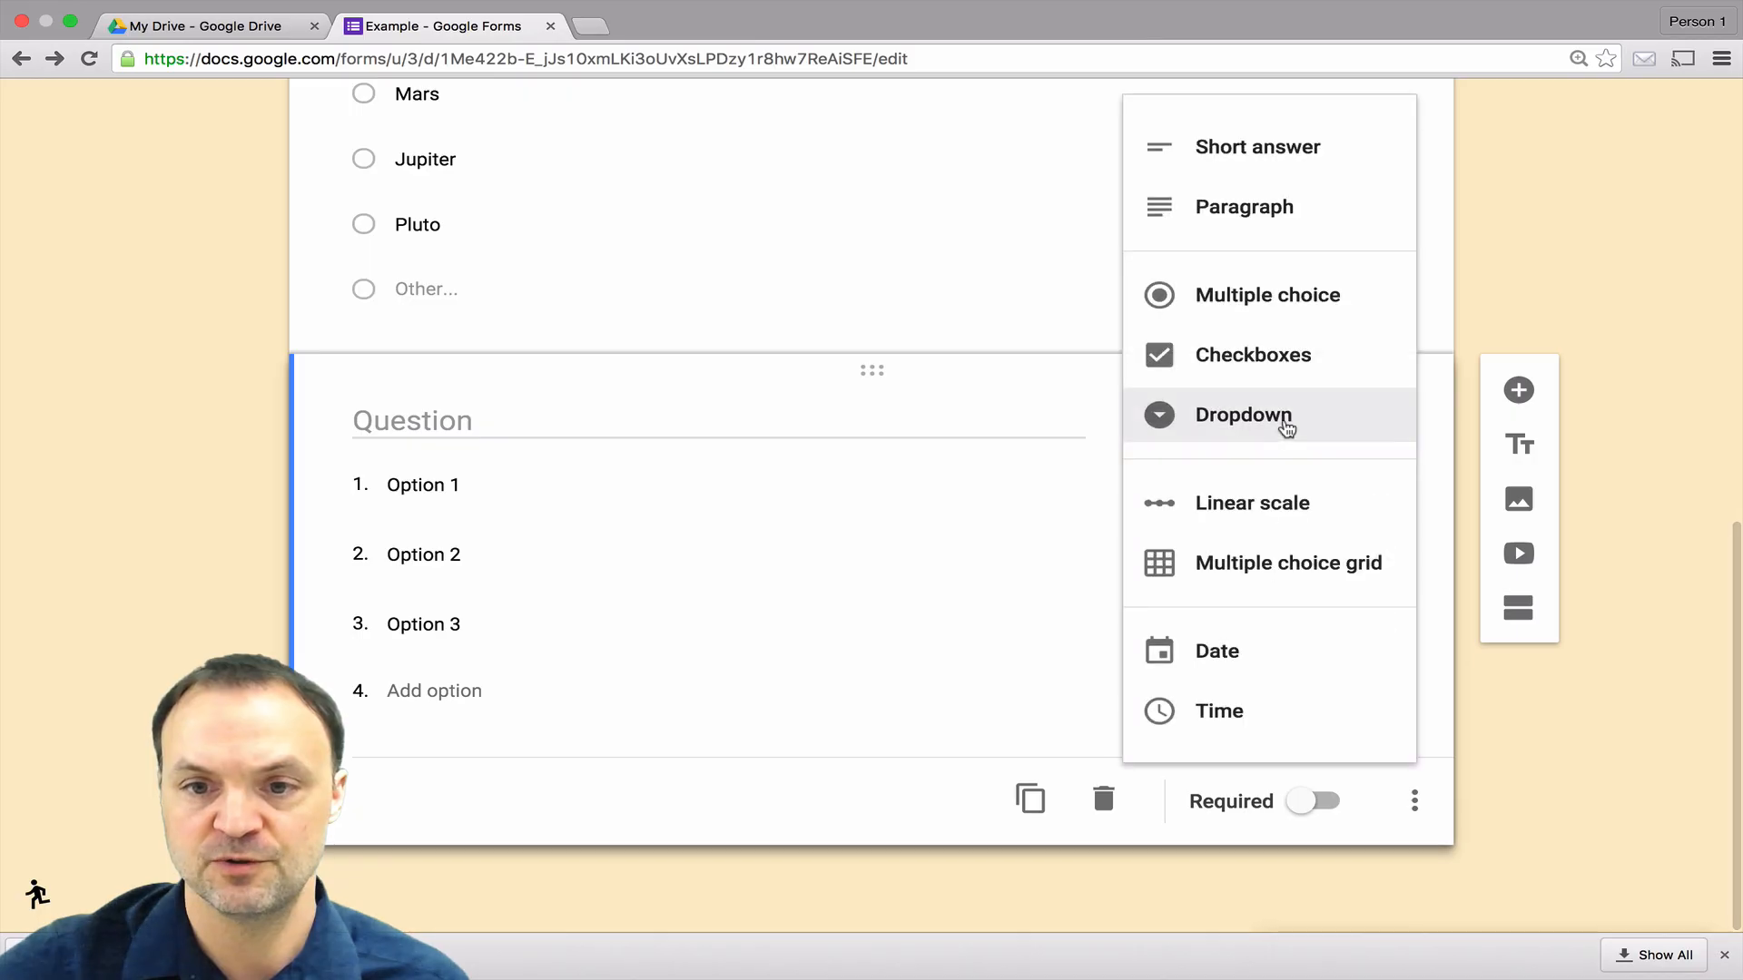
{"action": "left_click", "coordinate": [1244, 504]}
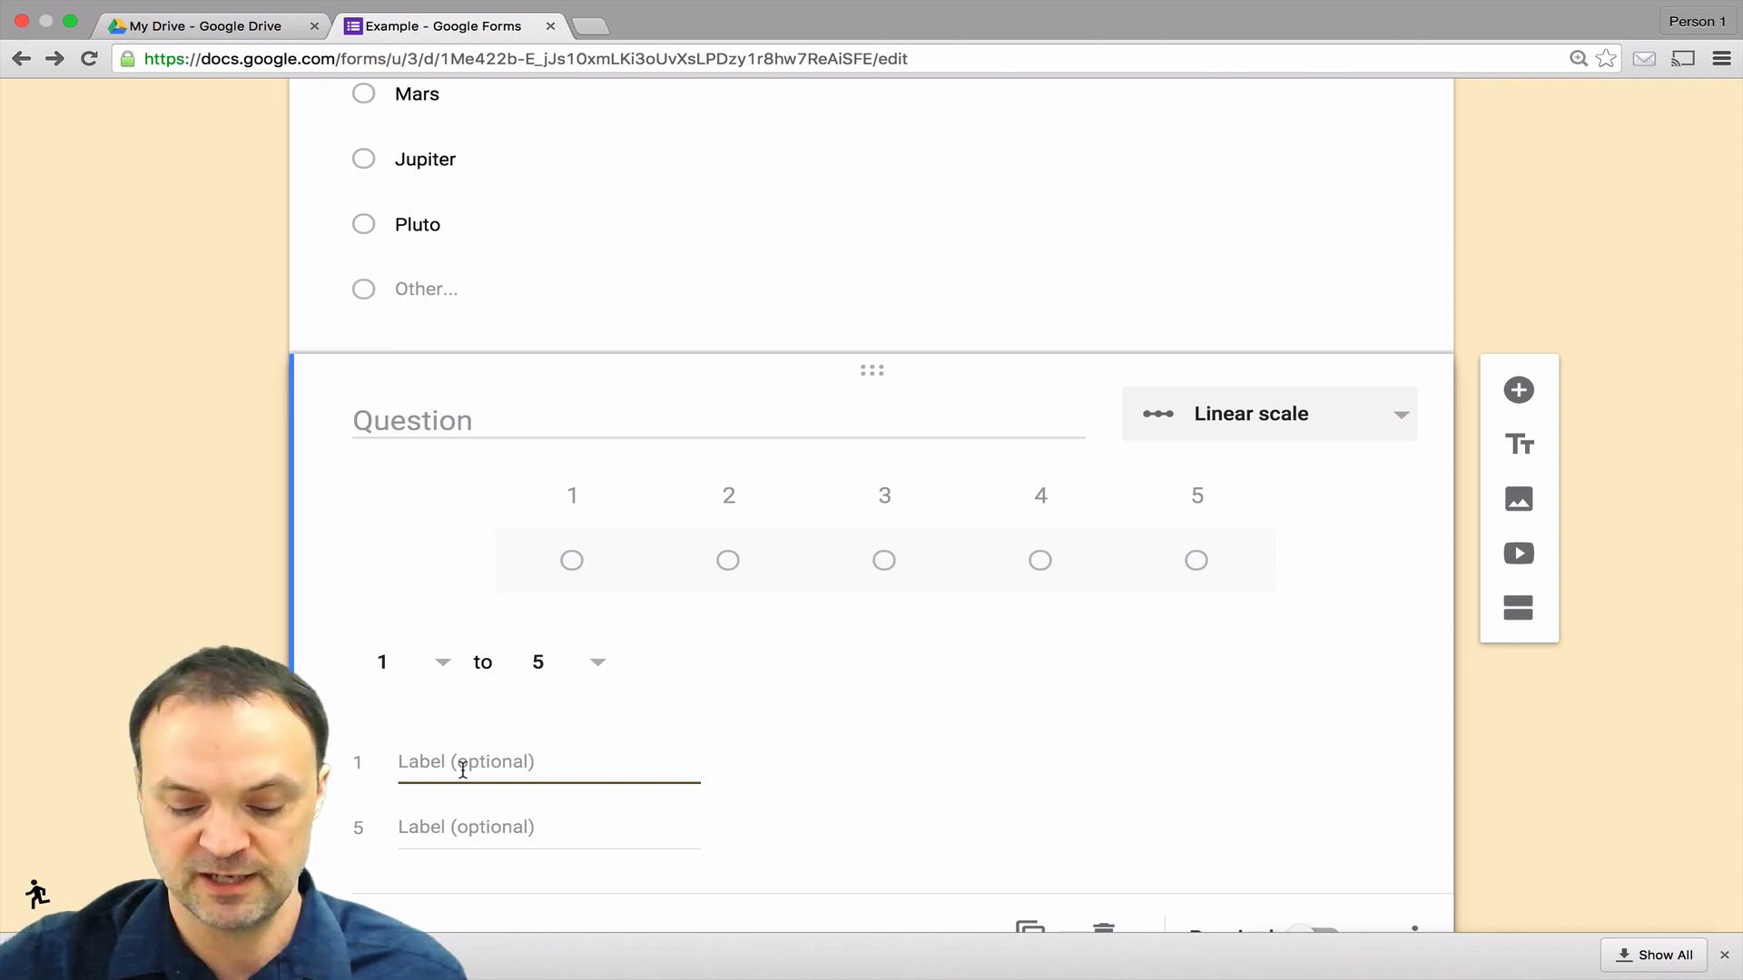
{"action": "type", "text": "Bad"}
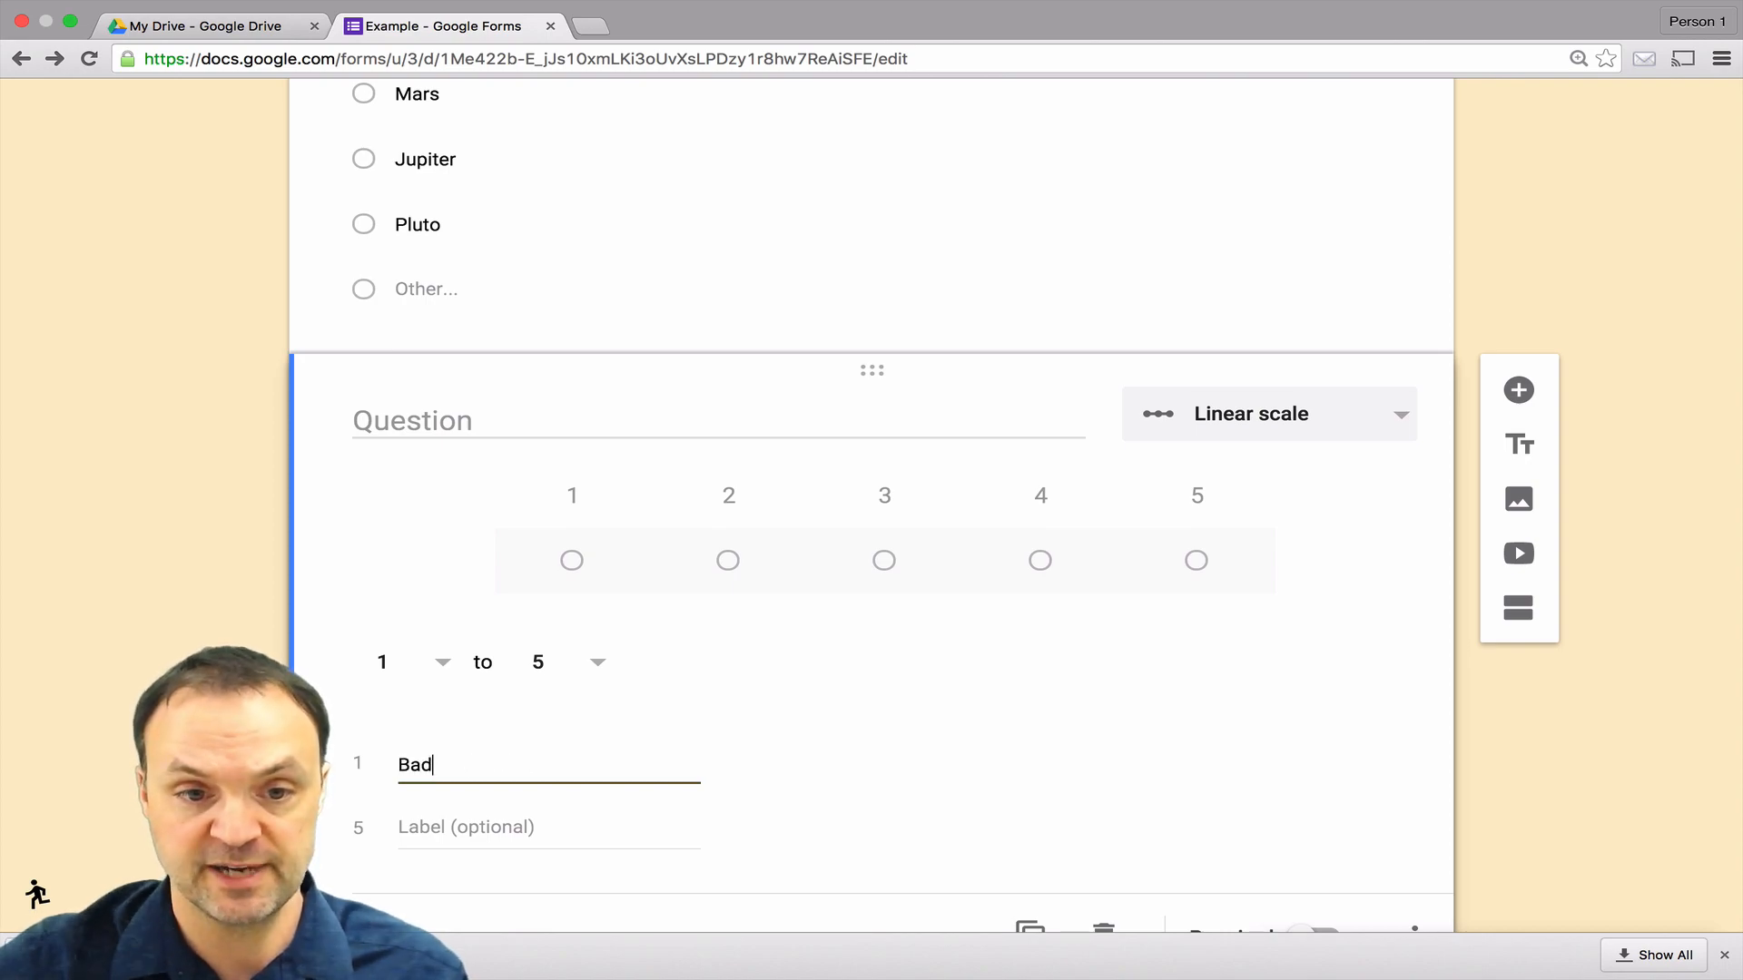
{"action": "left_click", "coordinate": [466, 820]}
{"action": "type", "text": "Best"}
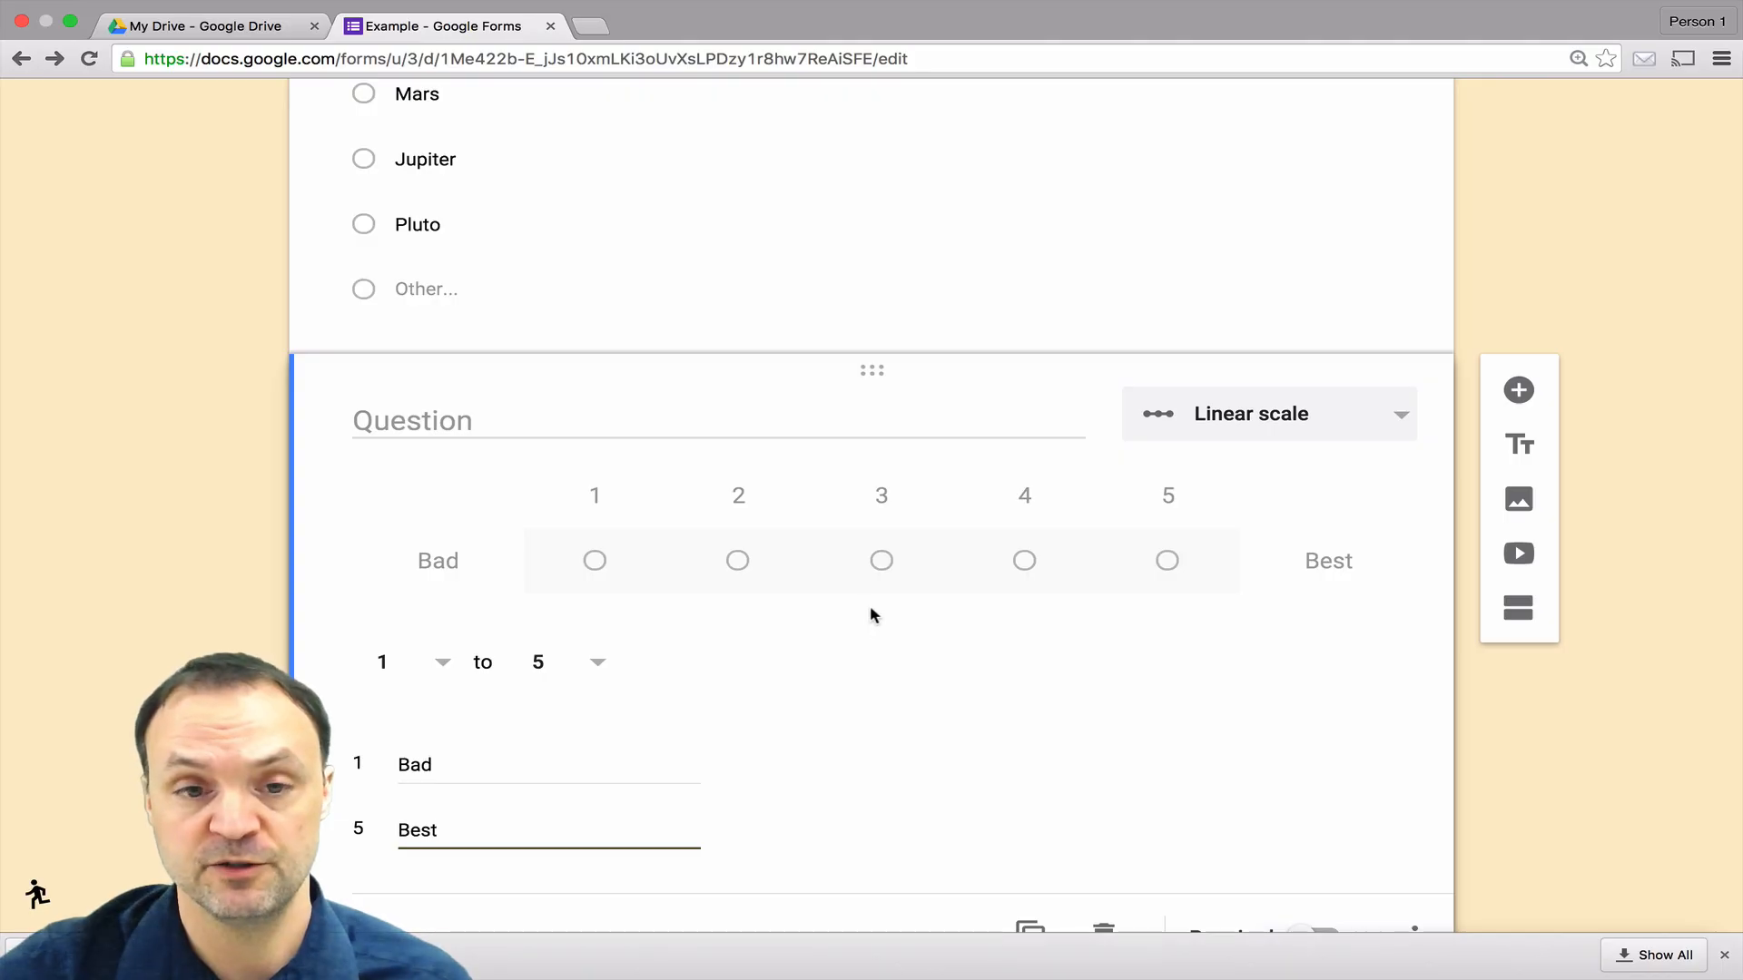
Step: Change the untitled question to a Multiple choice grid and add a second and third column
{"action": "scroll", "coordinate": [941, 564], "scroll_direction": "up", "scroll_amount": 3}
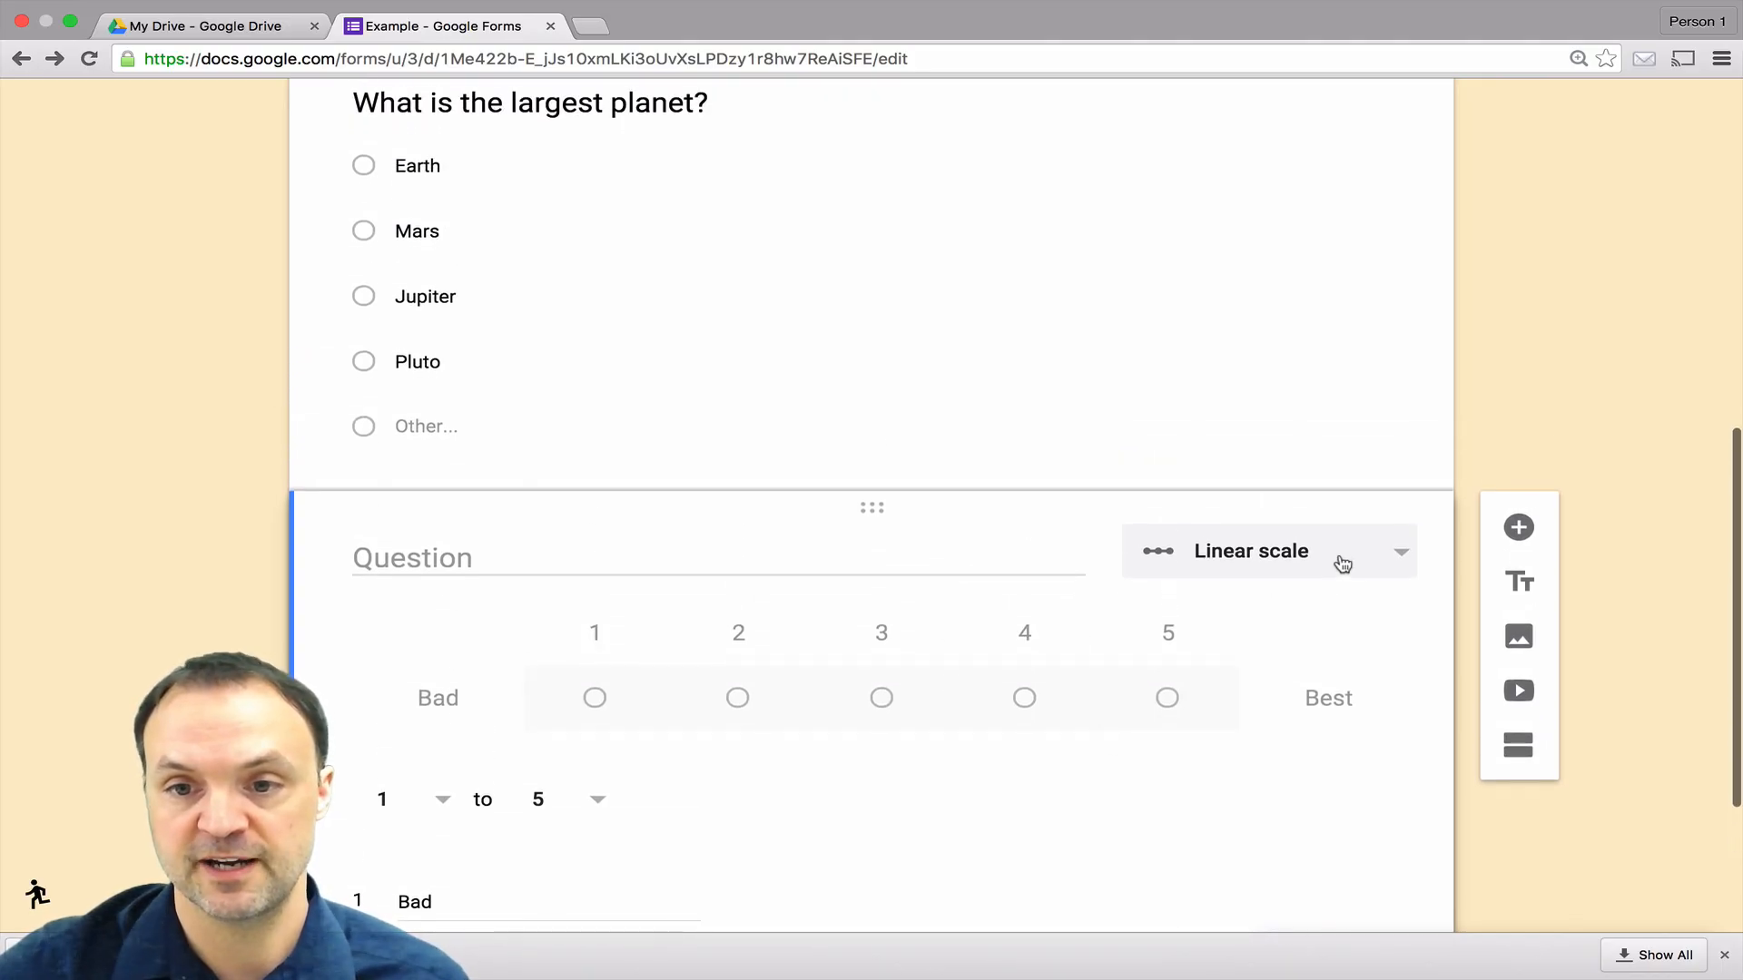
{"action": "left_click", "coordinate": [1342, 565]}
{"action": "scroll", "coordinate": [1308, 586], "scroll_direction": "down", "scroll_amount": 1}
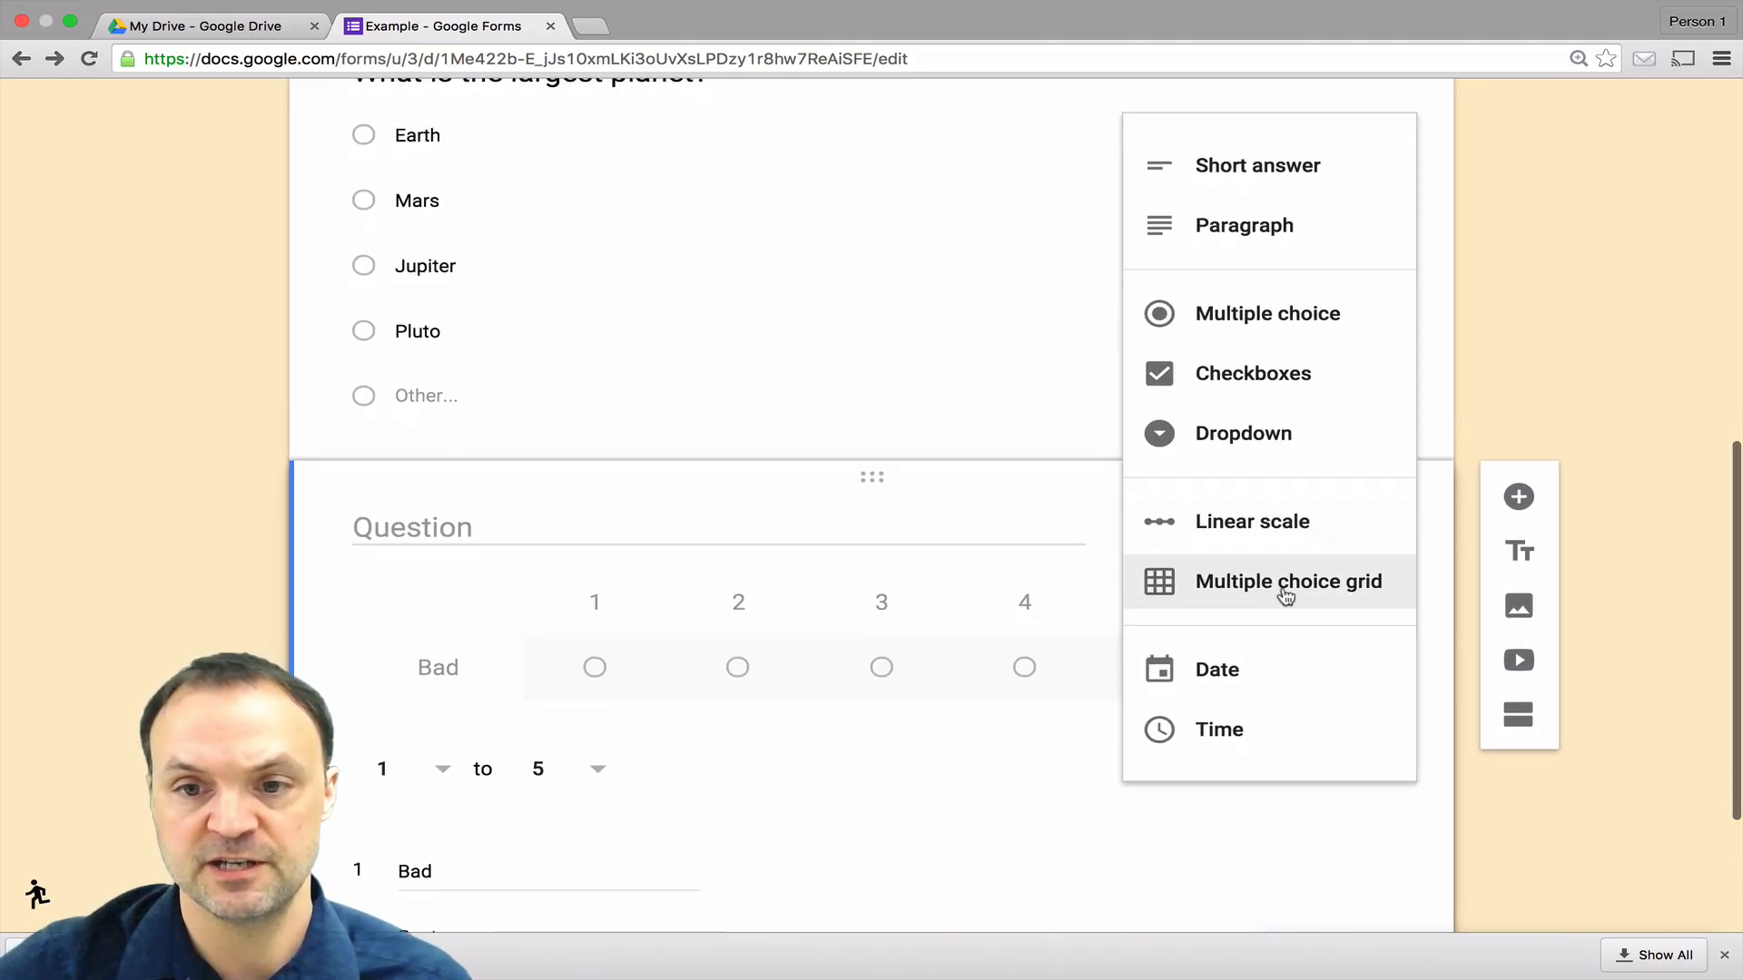
{"action": "left_click", "coordinate": [1293, 592]}
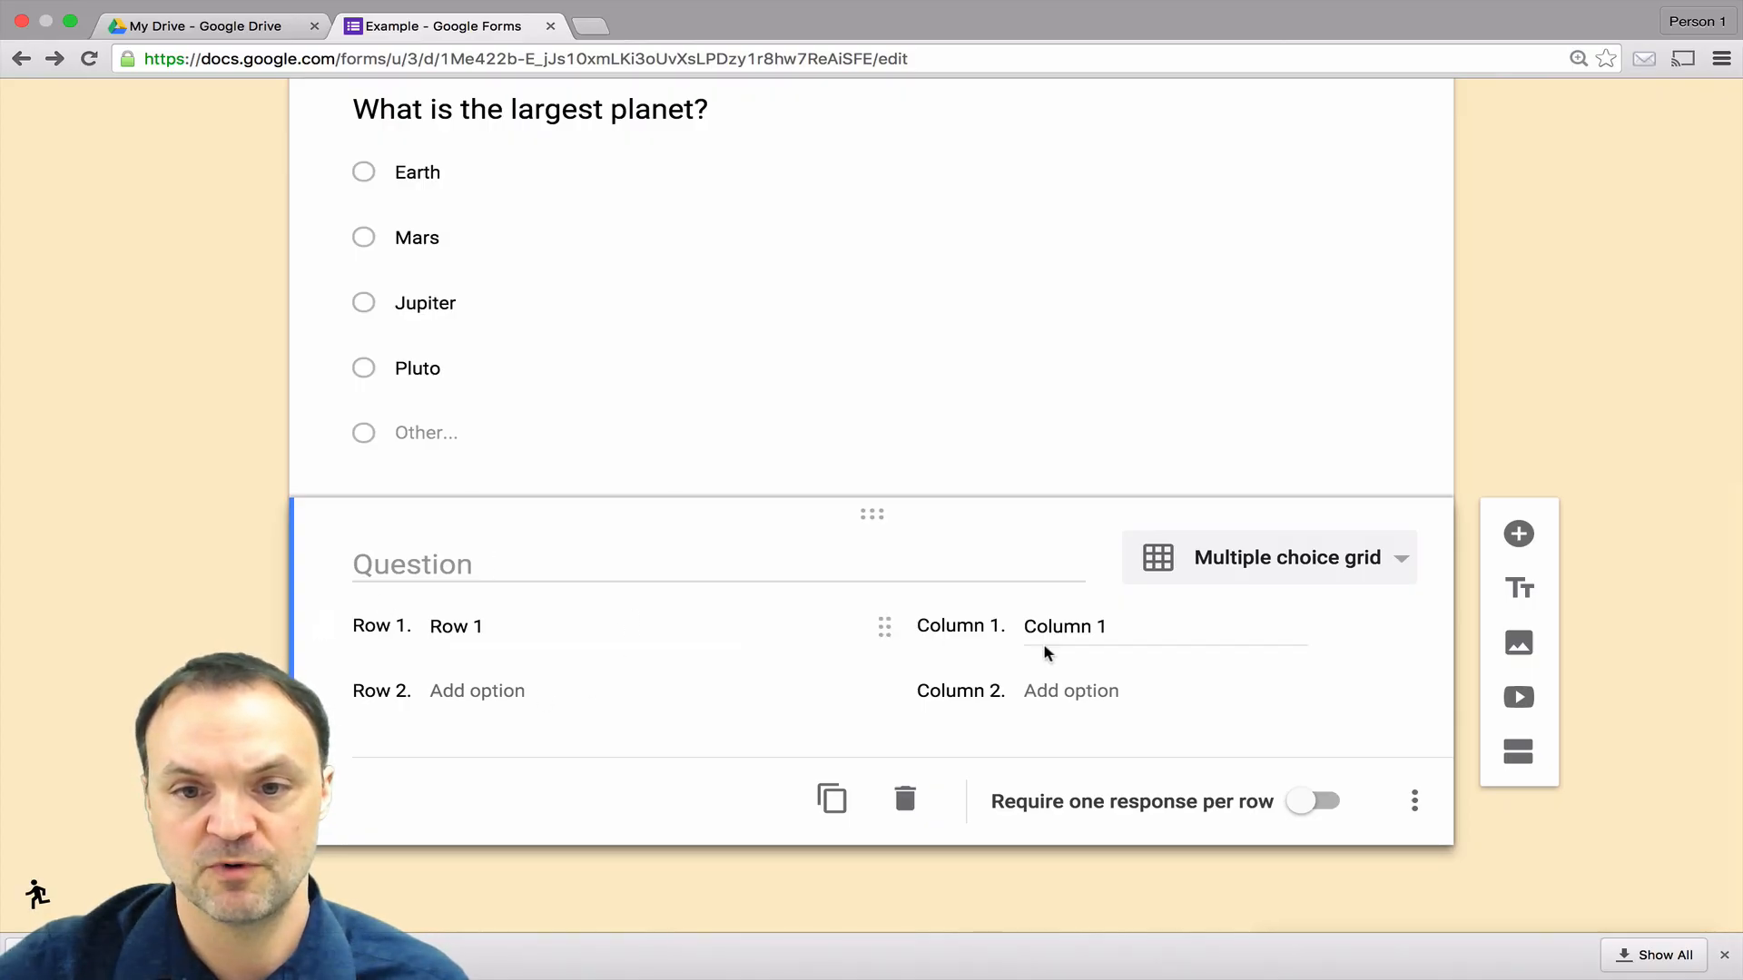
{"action": "left_click", "coordinate": [1077, 702]}
{"action": "left_click", "coordinate": [1074, 765]}
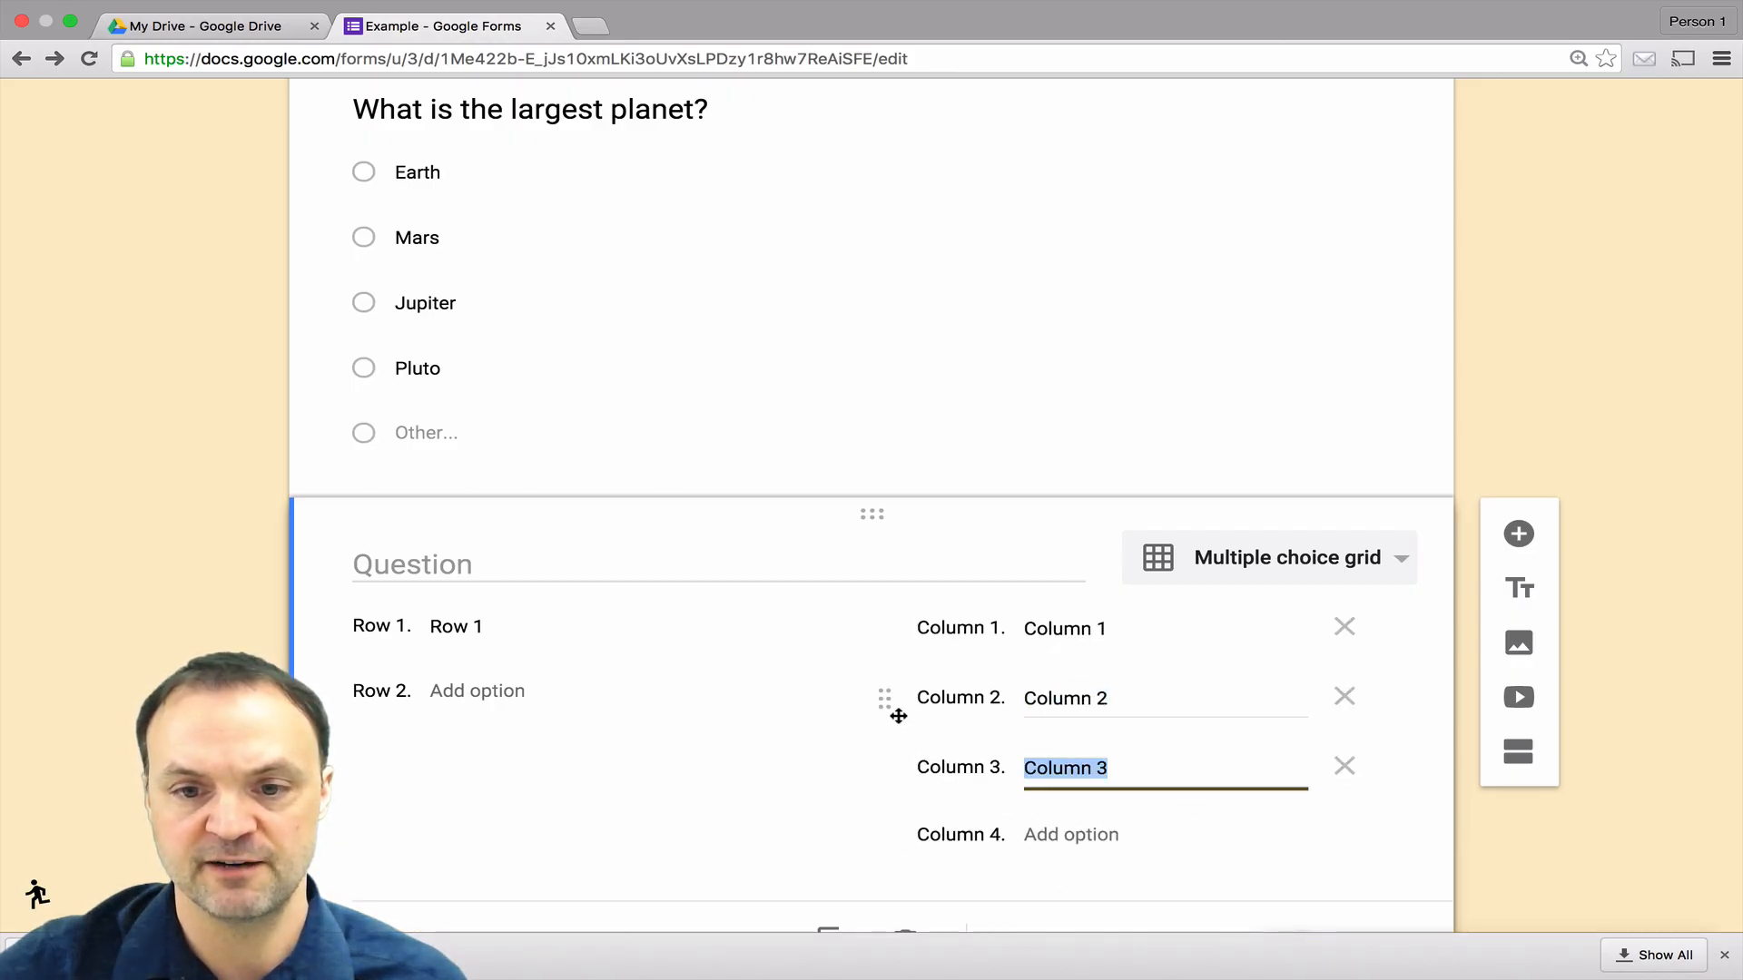
{"action": "scroll", "coordinate": [804, 706], "scroll_direction": "down", "scroll_amount": 1}
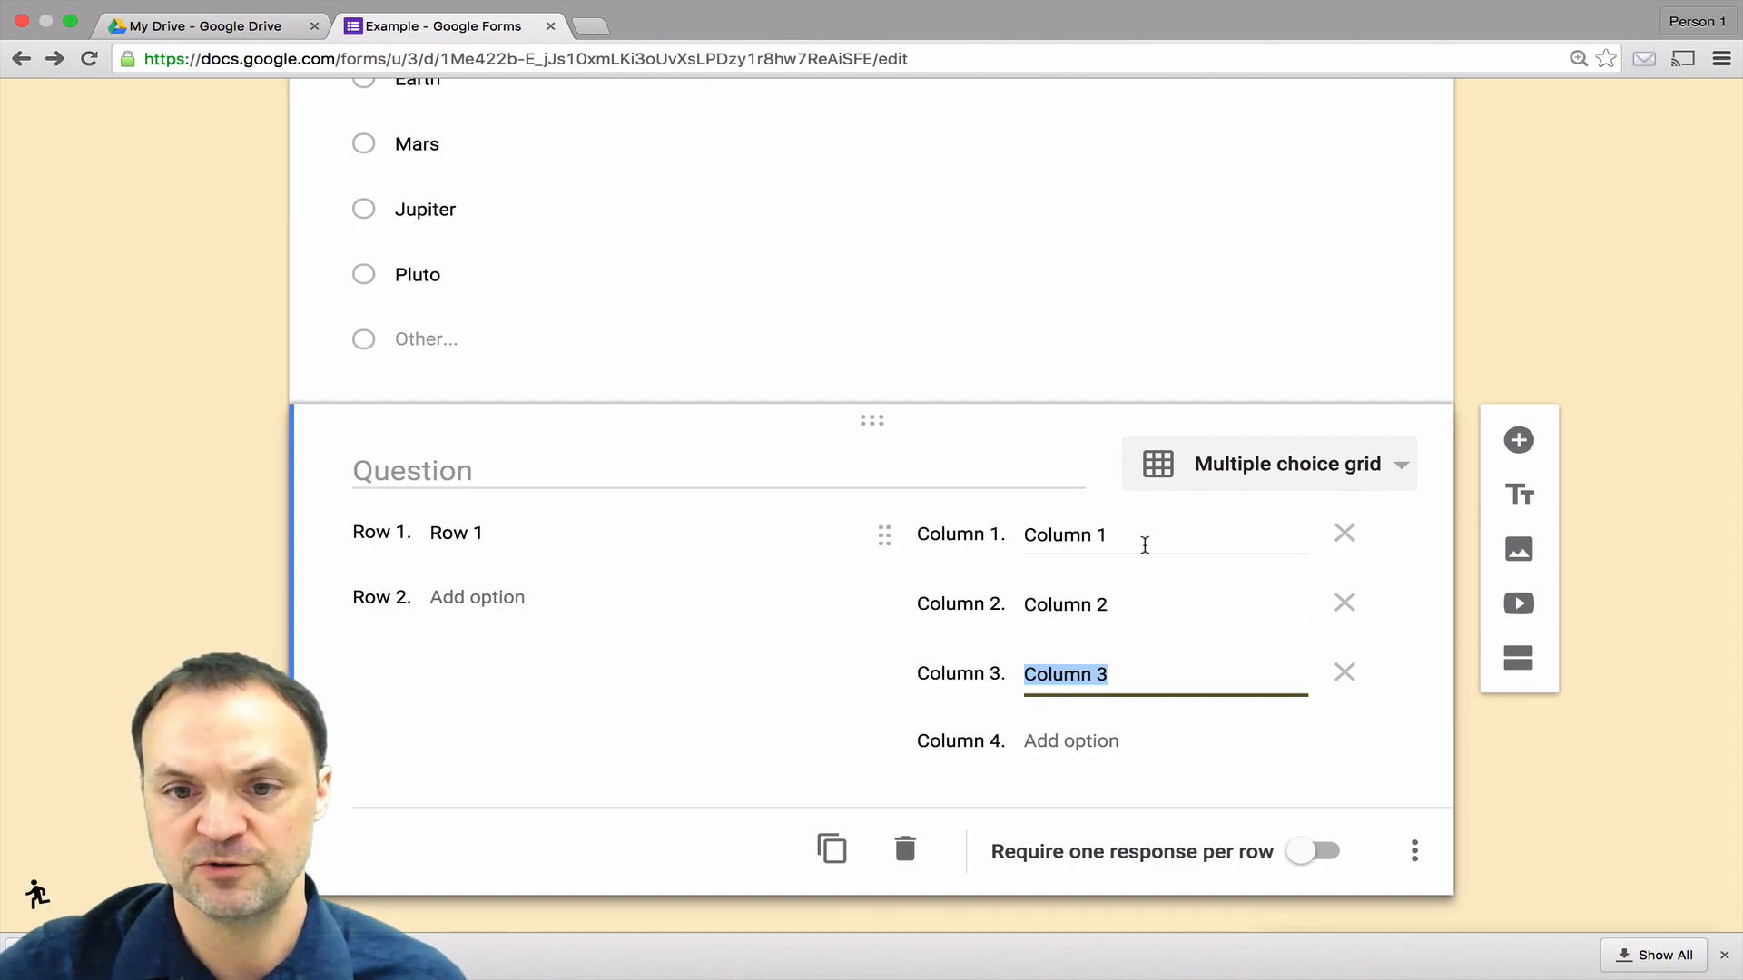
Step: Name the grid's first three columns A, B and C, and add a fourth column named D
{"action": "left_click", "coordinate": [1108, 535]}
{"action": "type", "text": "A"}
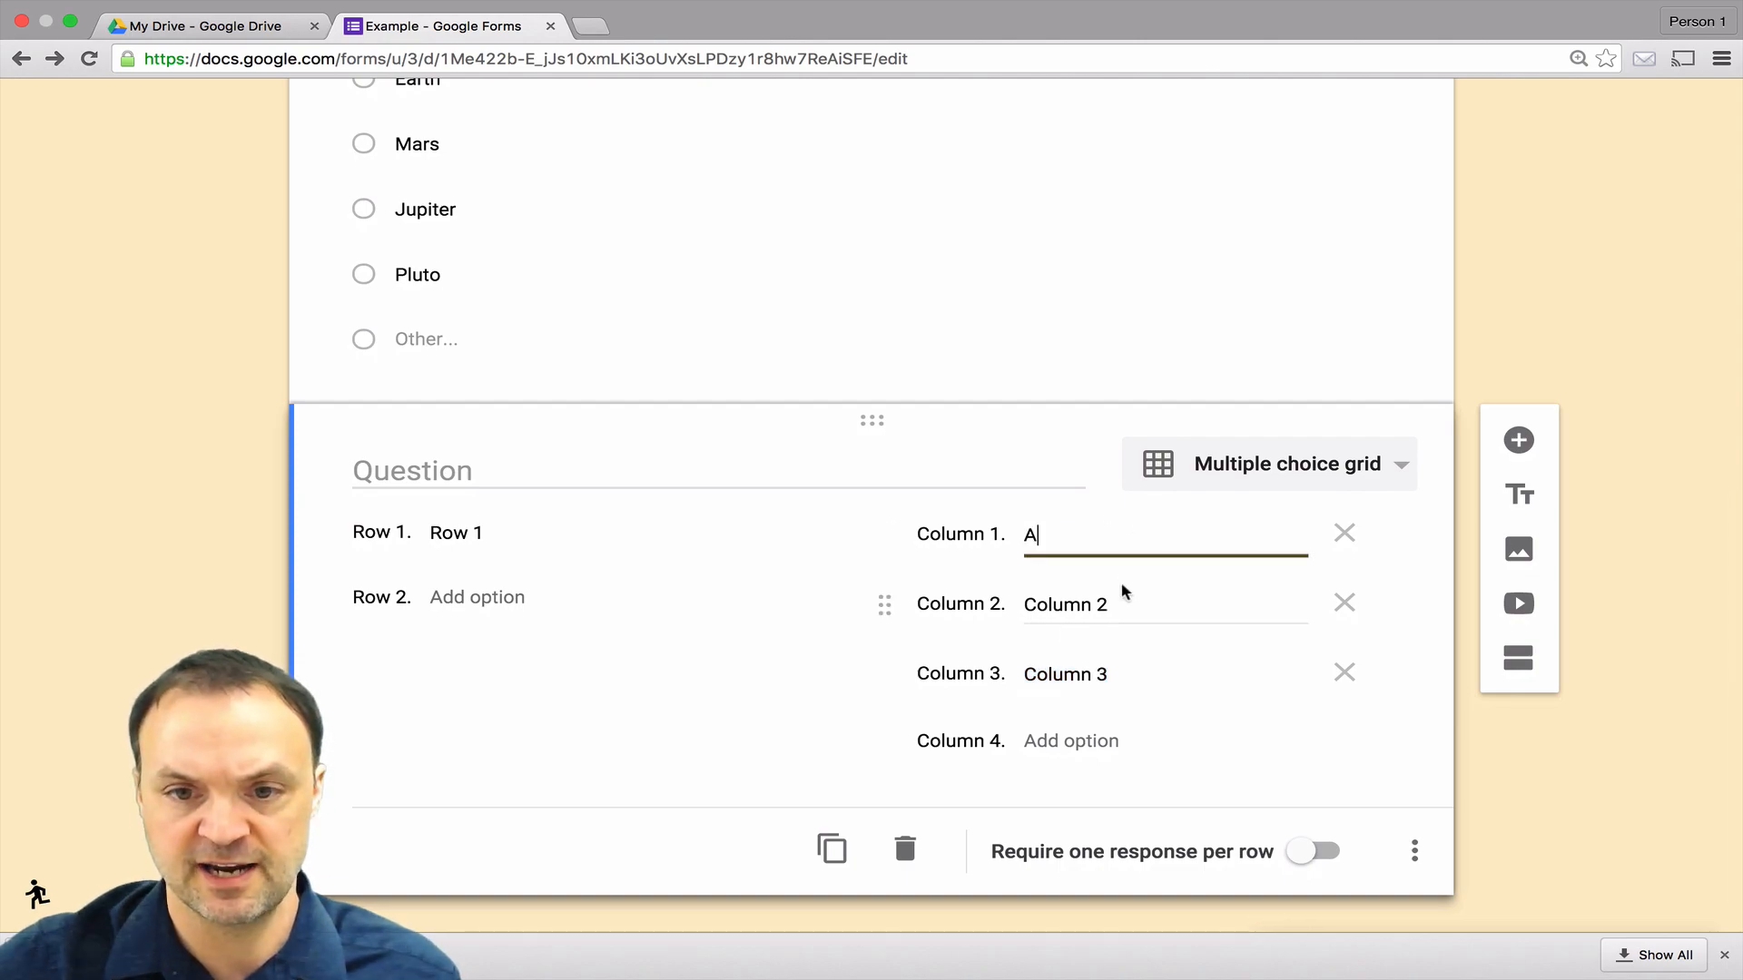
{"action": "left_click", "coordinate": [1090, 606]}
{"action": "type", "text": "B"}
{"action": "left_click", "coordinate": [1095, 672]}
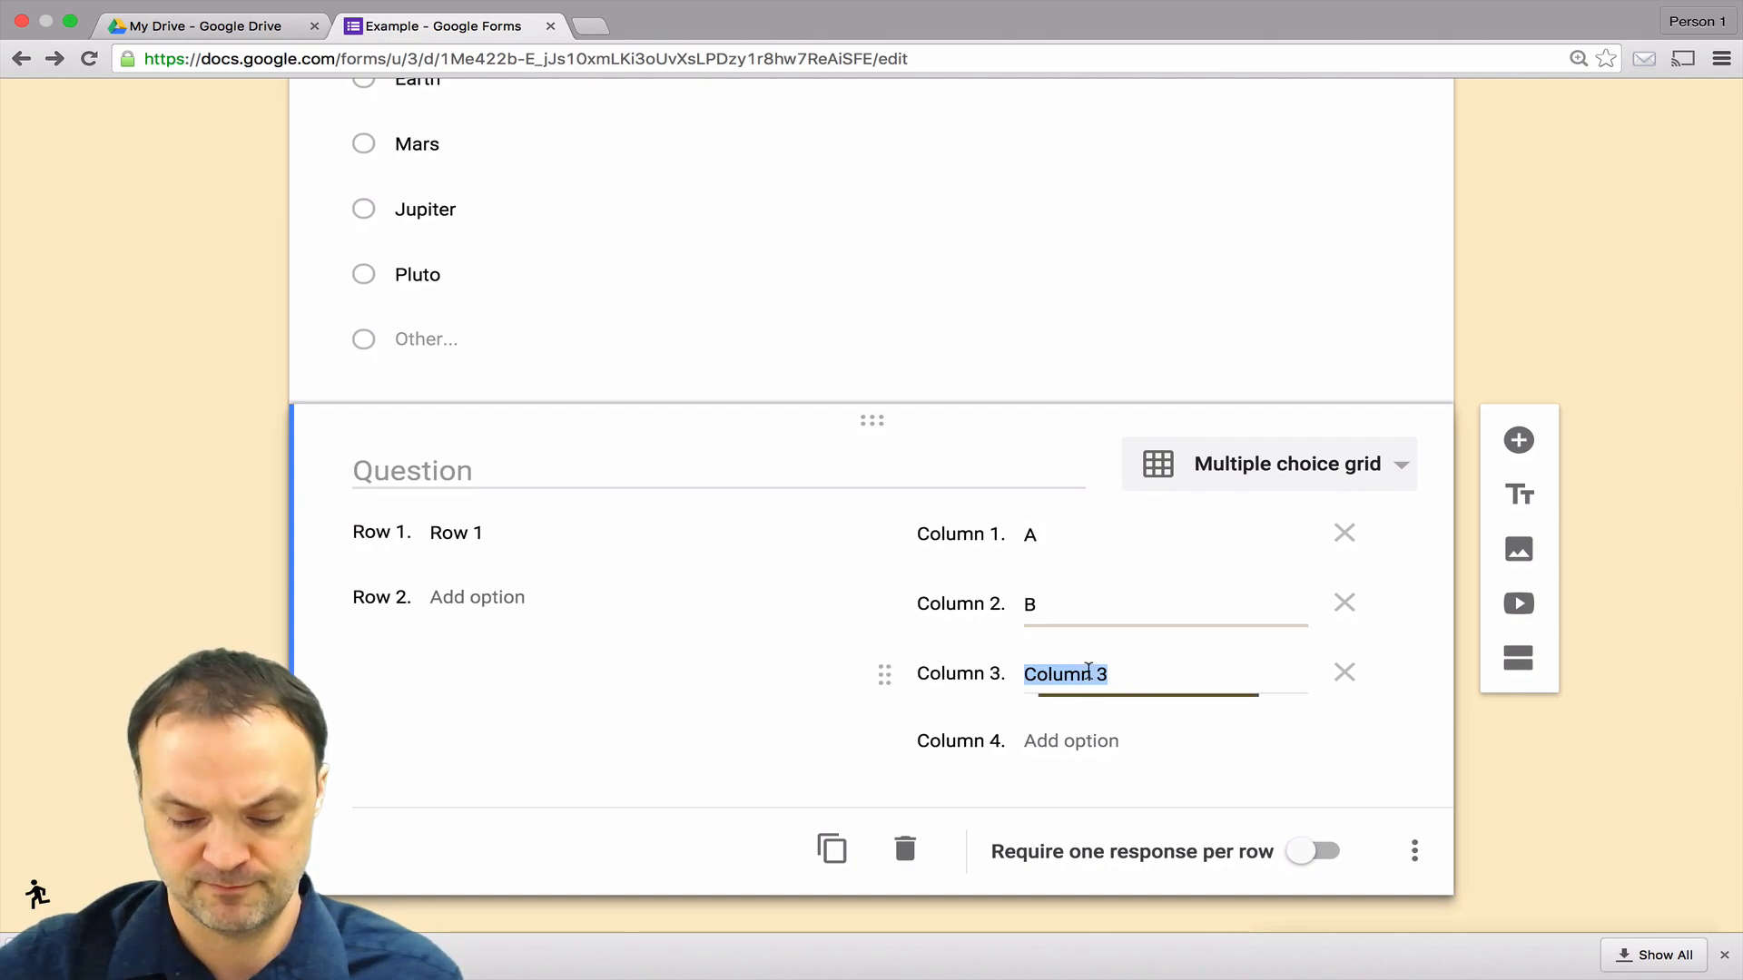
{"action": "type", "text": "C"}
{"action": "left_click", "coordinate": [1080, 740]}
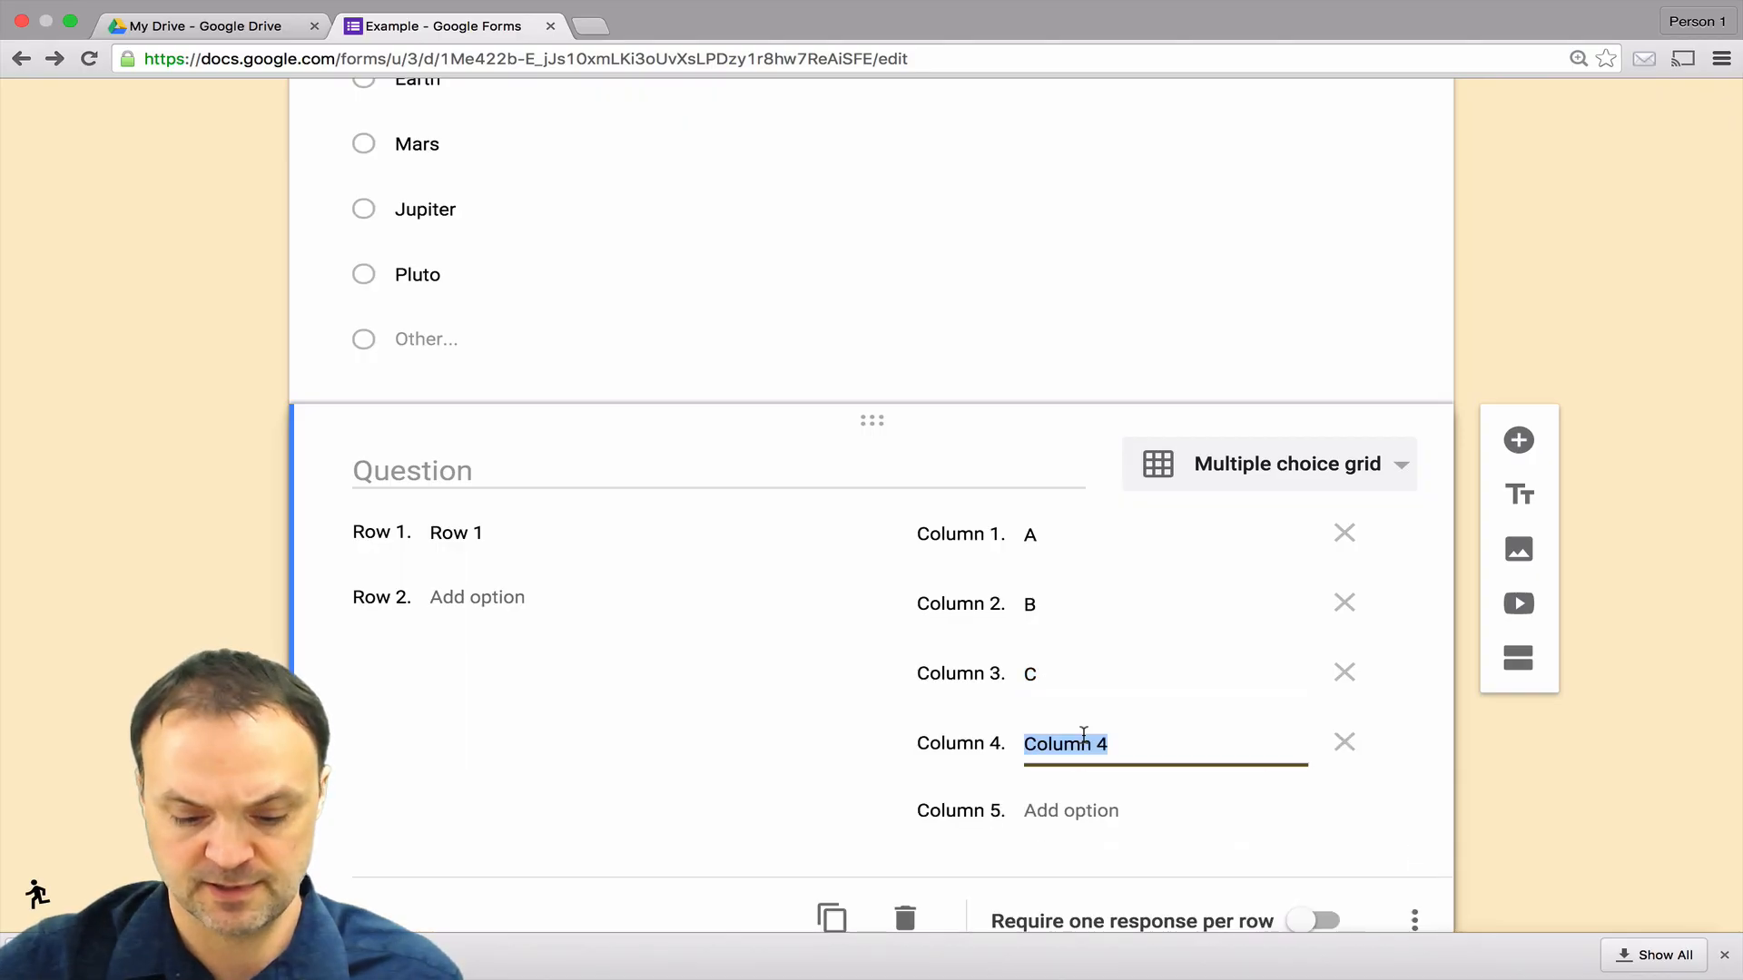
{"action": "type", "text": "D"}
{"action": "scroll", "coordinate": [1012, 626], "scroll_direction": "up", "scroll_amount": 10}
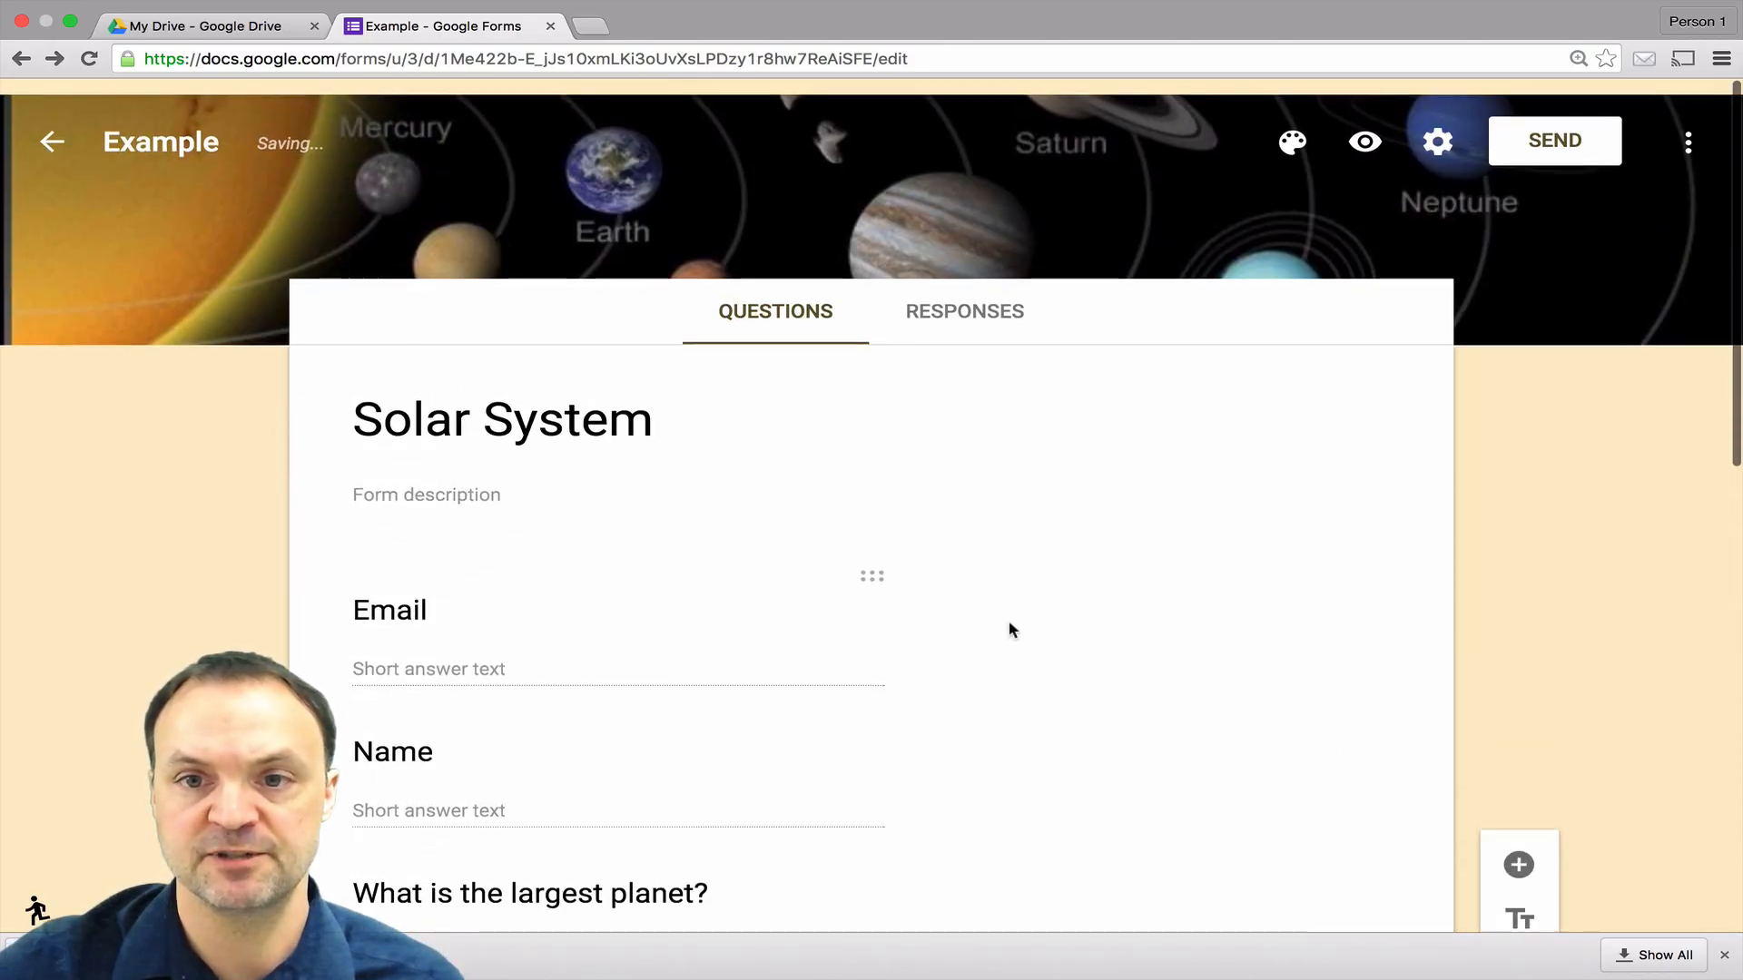
Step: Preview the form and examine how the multiple choice grid with columns A to D looks
{"action": "left_click", "coordinate": [1372, 138]}
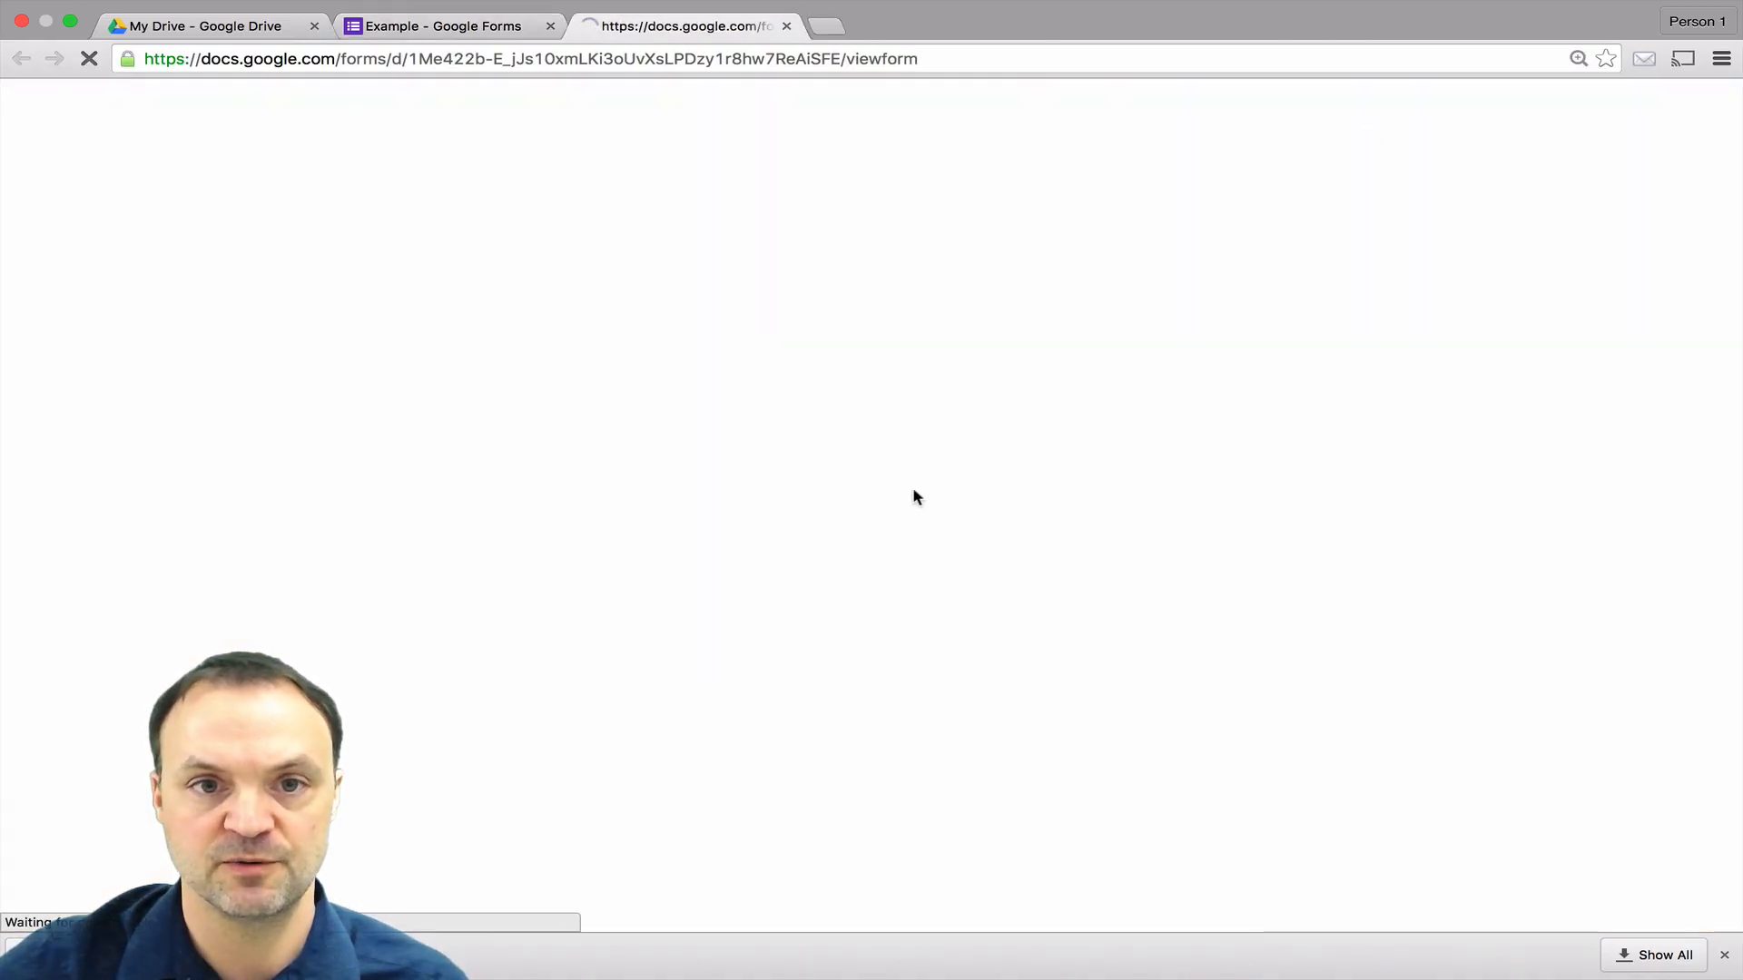
{"action": "scroll", "coordinate": [912, 497], "scroll_direction": "down", "scroll_amount": 10}
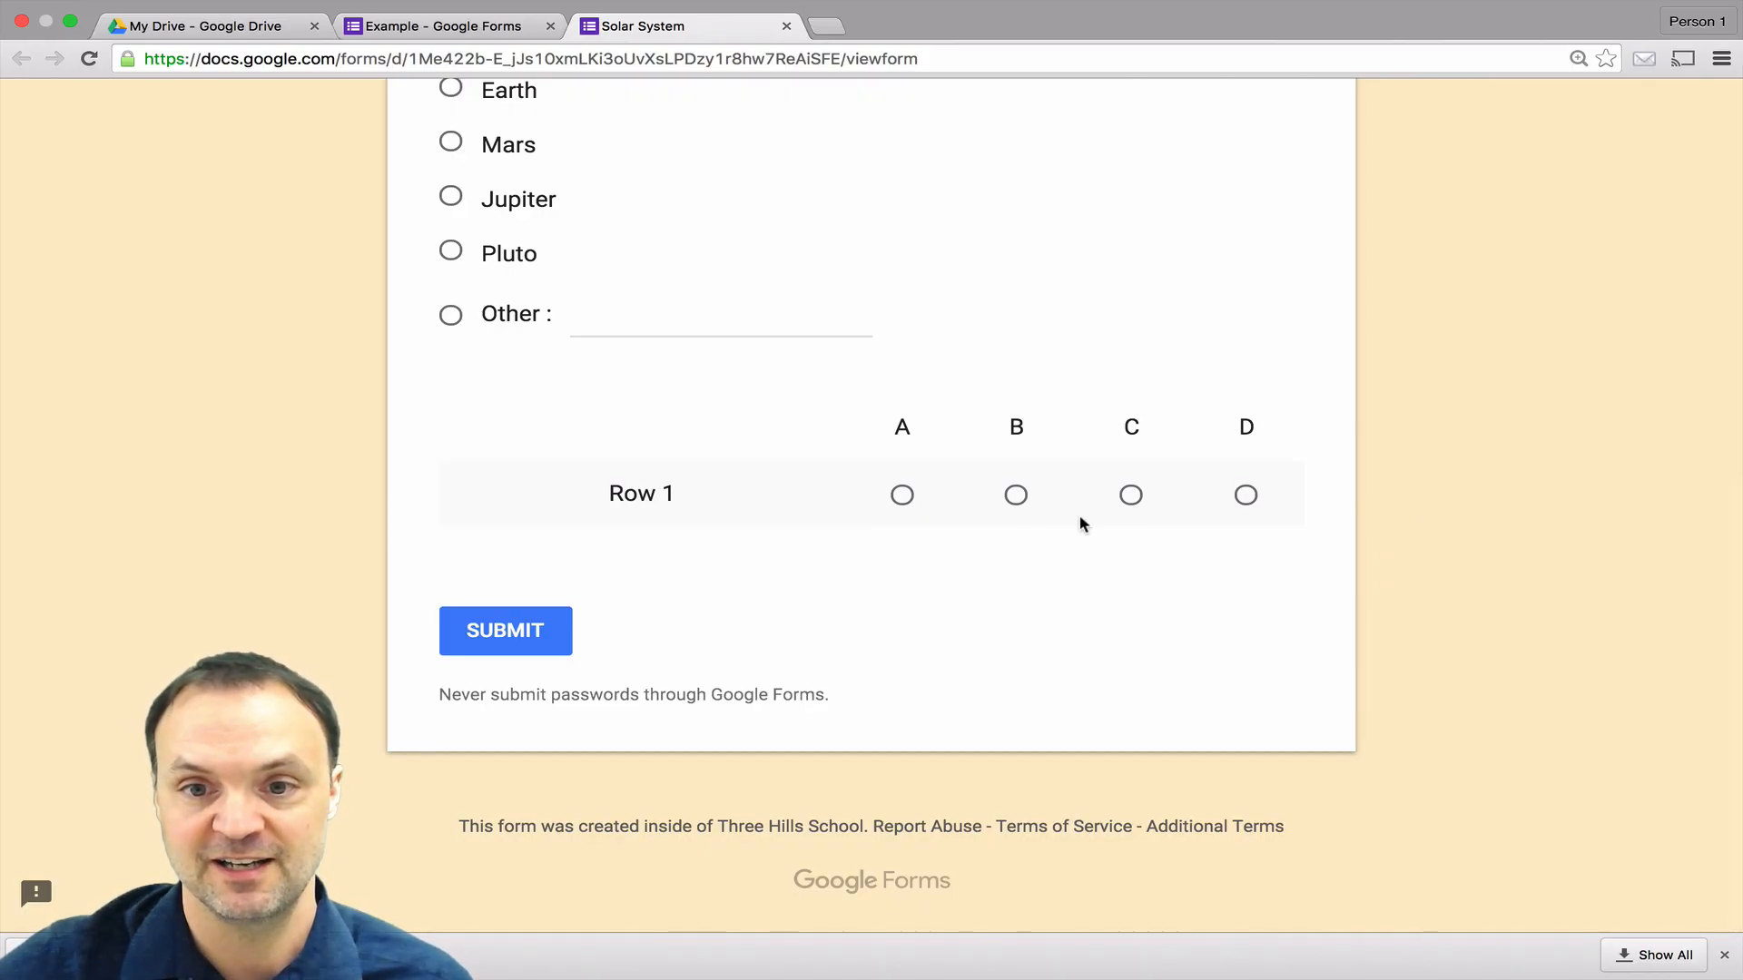
{"action": "scroll", "coordinate": [1068, 570], "scroll_direction": "up", "scroll_amount": 3}
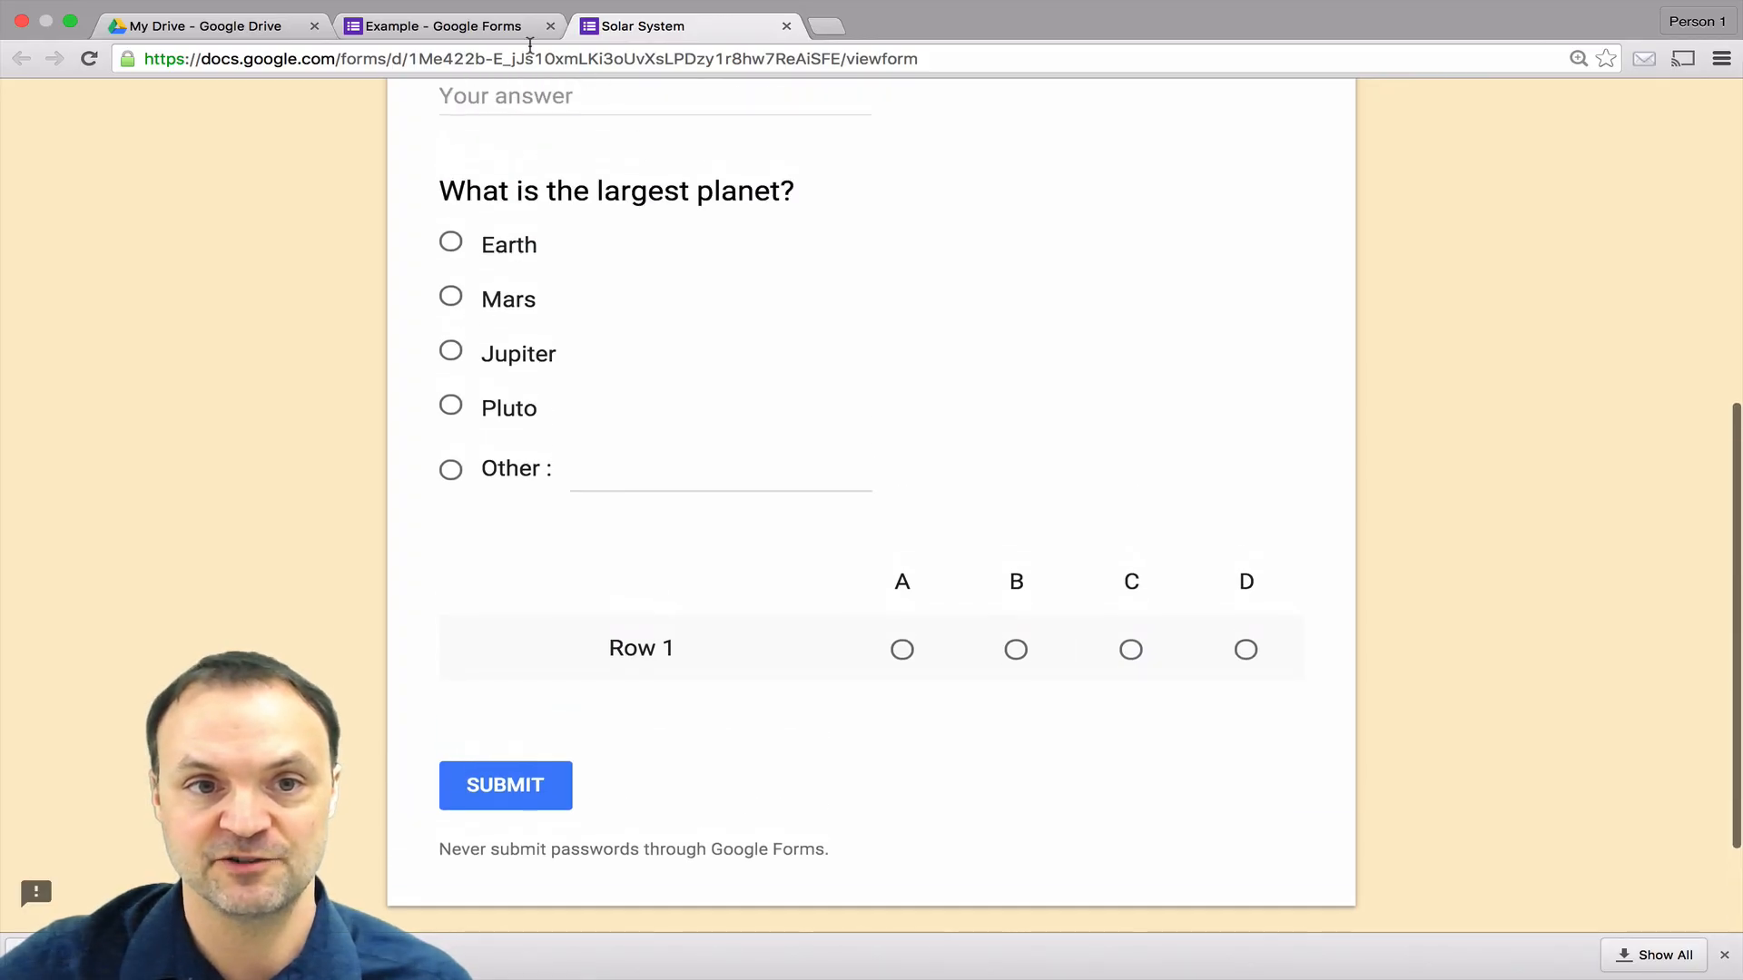
Step: Return to the form editor and add a second row to the multiple choice grid
{"action": "left_click", "coordinate": [445, 25]}
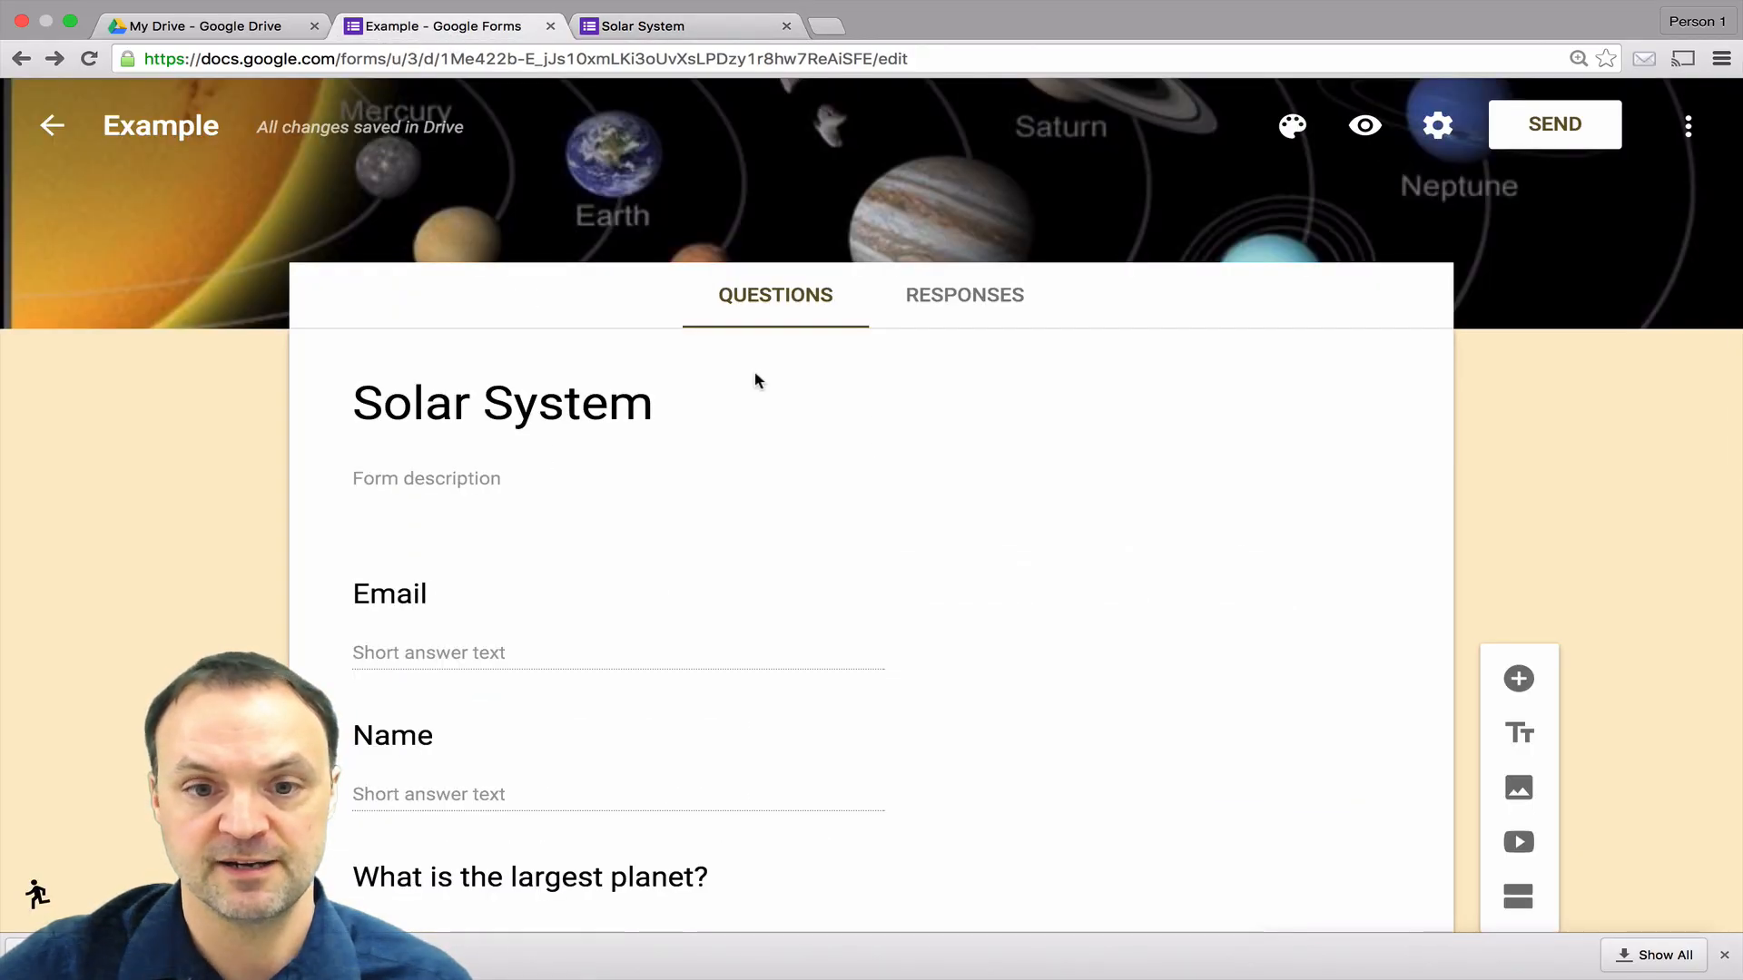
{"action": "scroll", "coordinate": [763, 418], "scroll_direction": "down", "scroll_amount": 10}
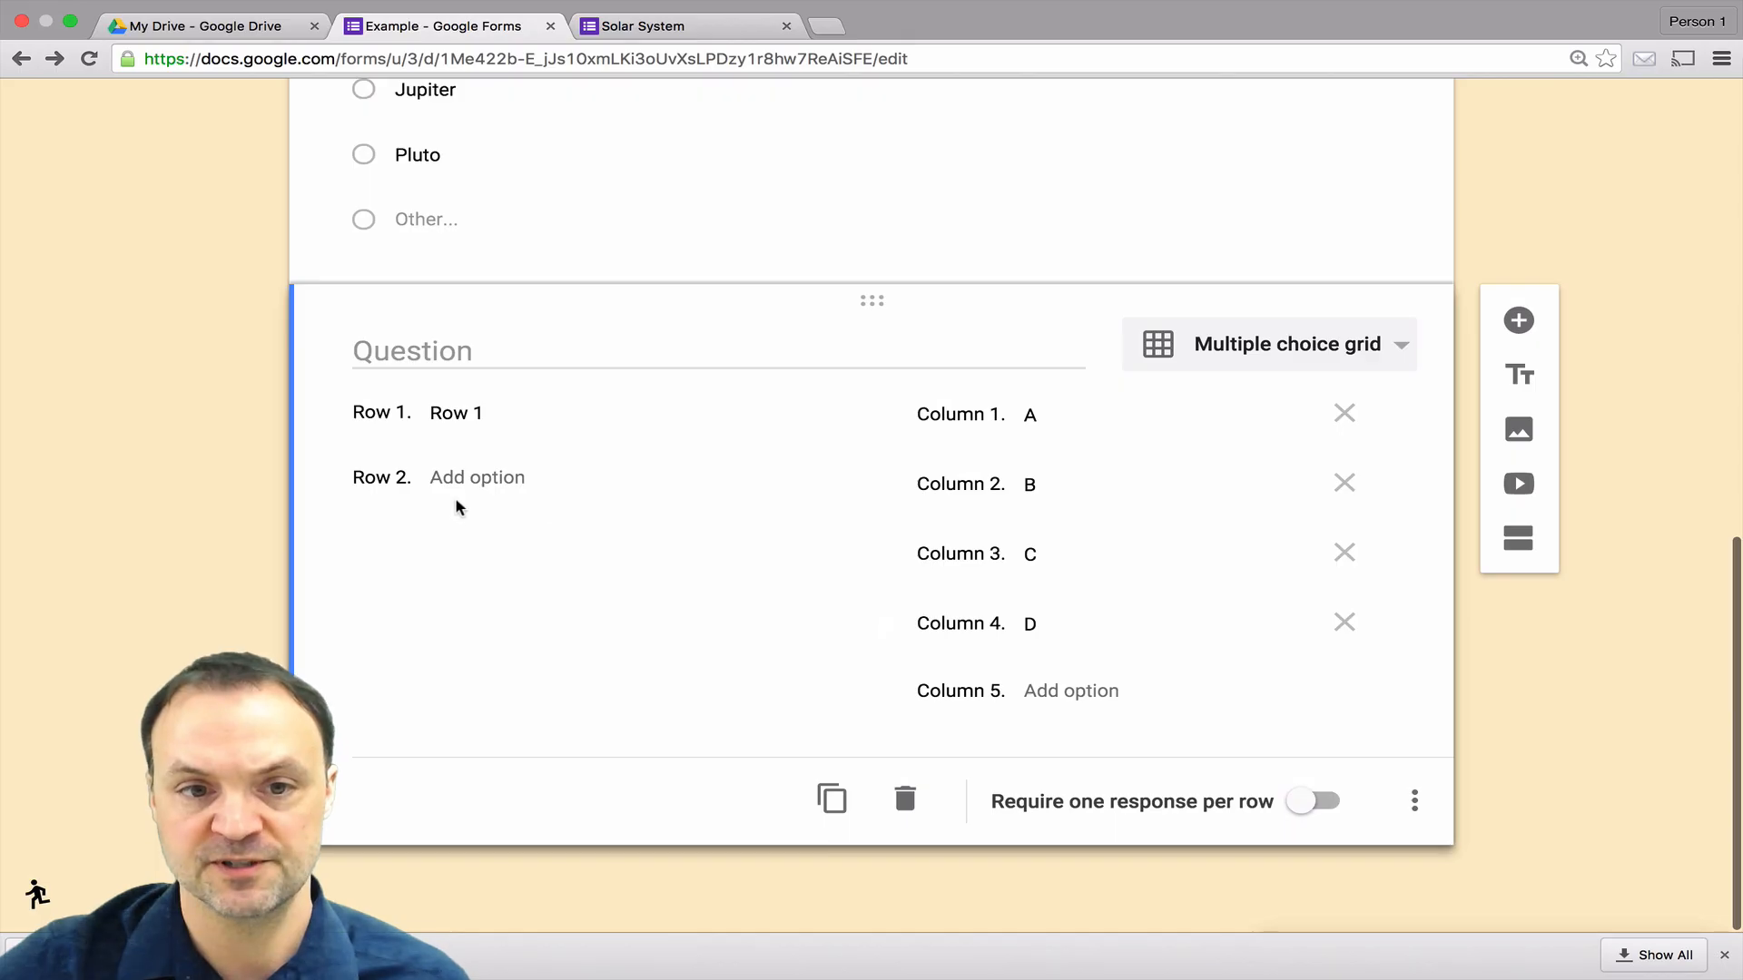
{"action": "left_click", "coordinate": [467, 480]}
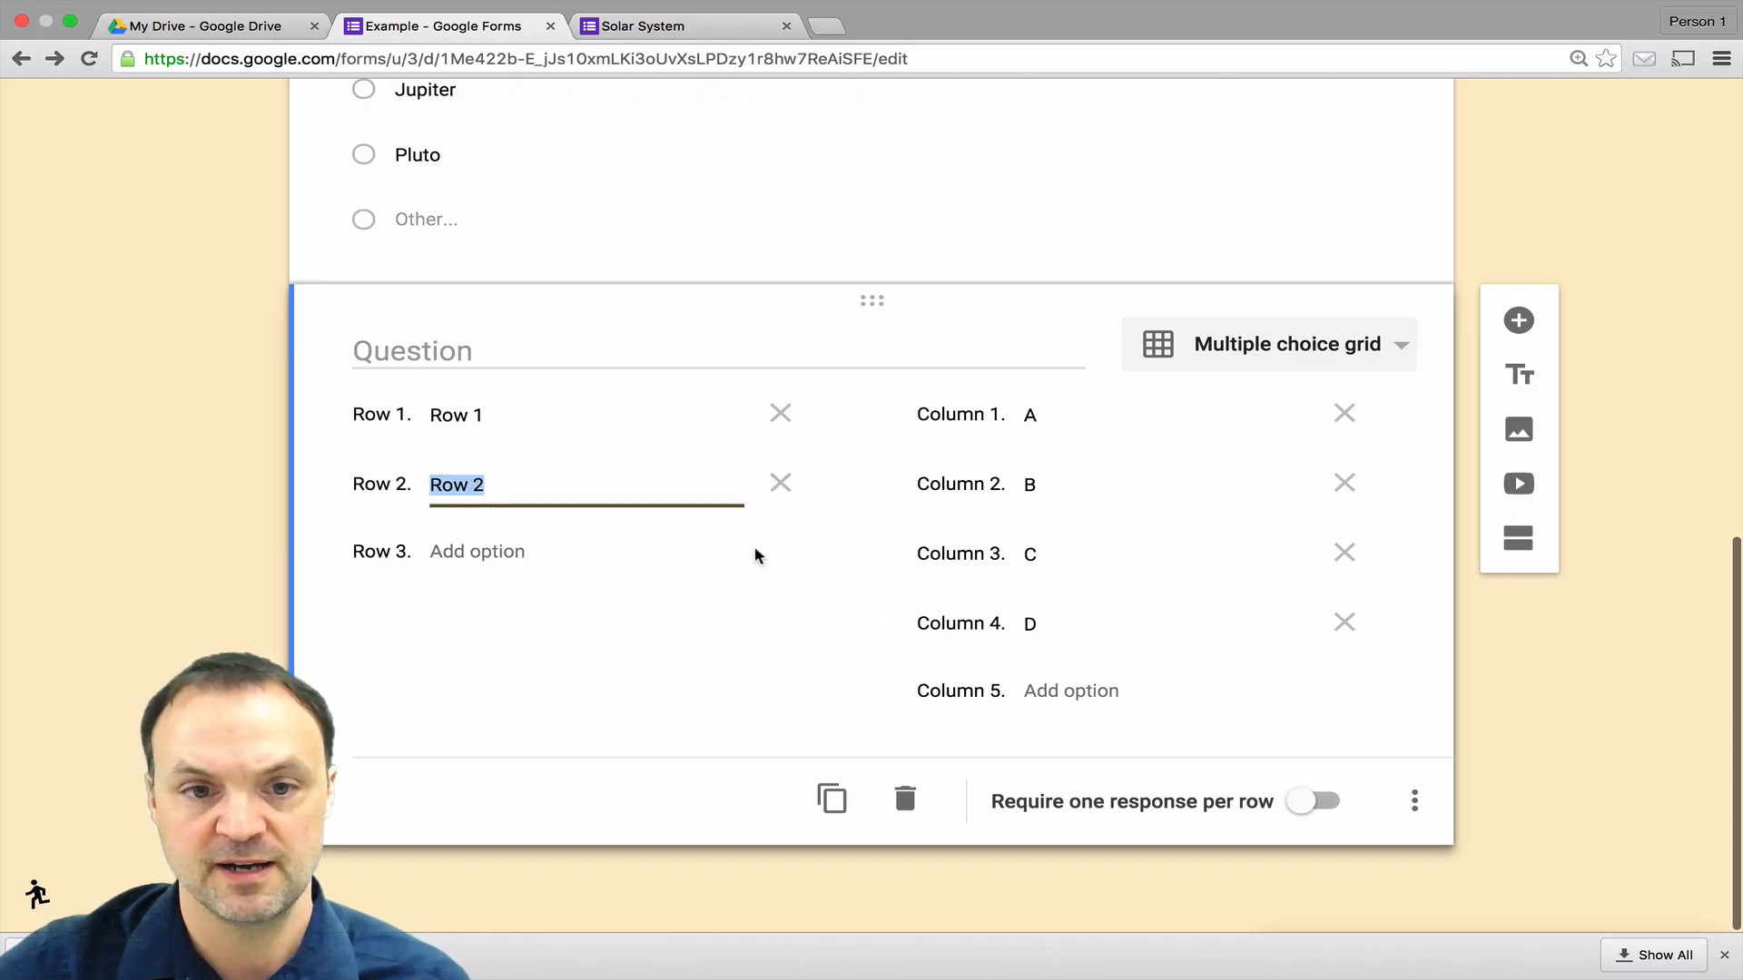
Step: Preview the form again and try different answers in the grid, ending with B for Row 1 and C for Row 2
{"action": "scroll", "coordinate": [1245, 502], "scroll_direction": "up", "scroll_amount": 10}
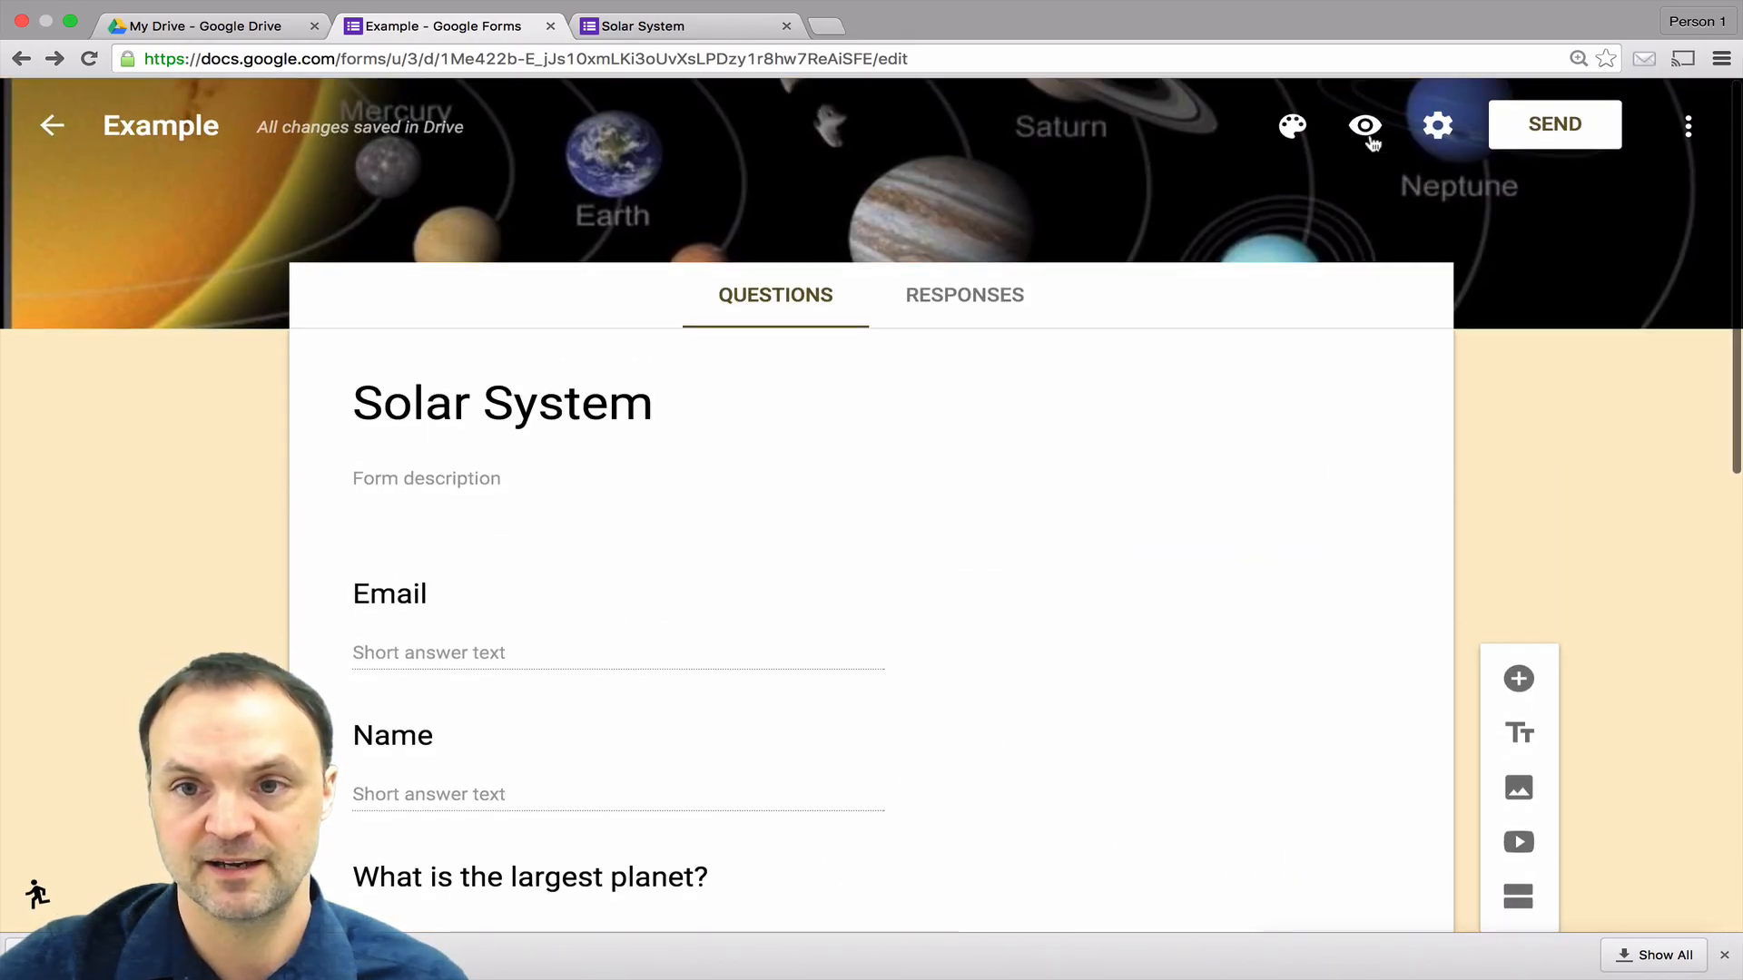
{"action": "left_click", "coordinate": [1371, 136]}
{"action": "scroll", "coordinate": [853, 483], "scroll_direction": "down", "scroll_amount": 15}
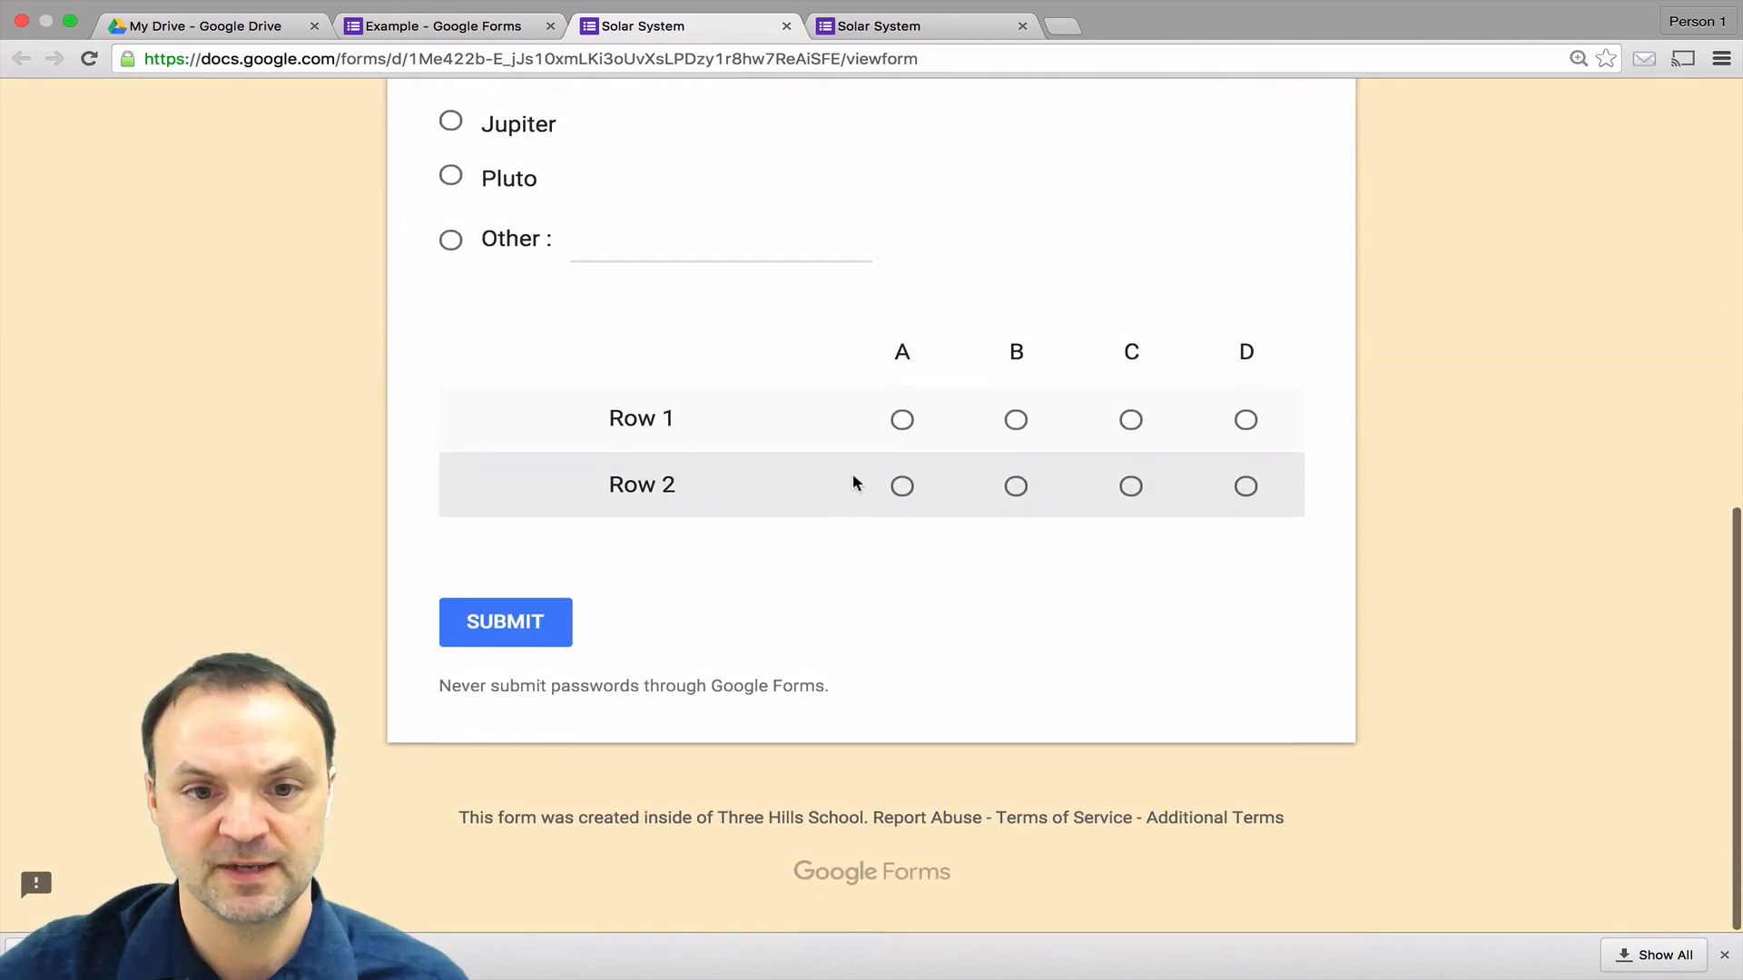
{"action": "left_click", "coordinate": [1016, 495]}
{"action": "left_click", "coordinate": [1131, 428]}
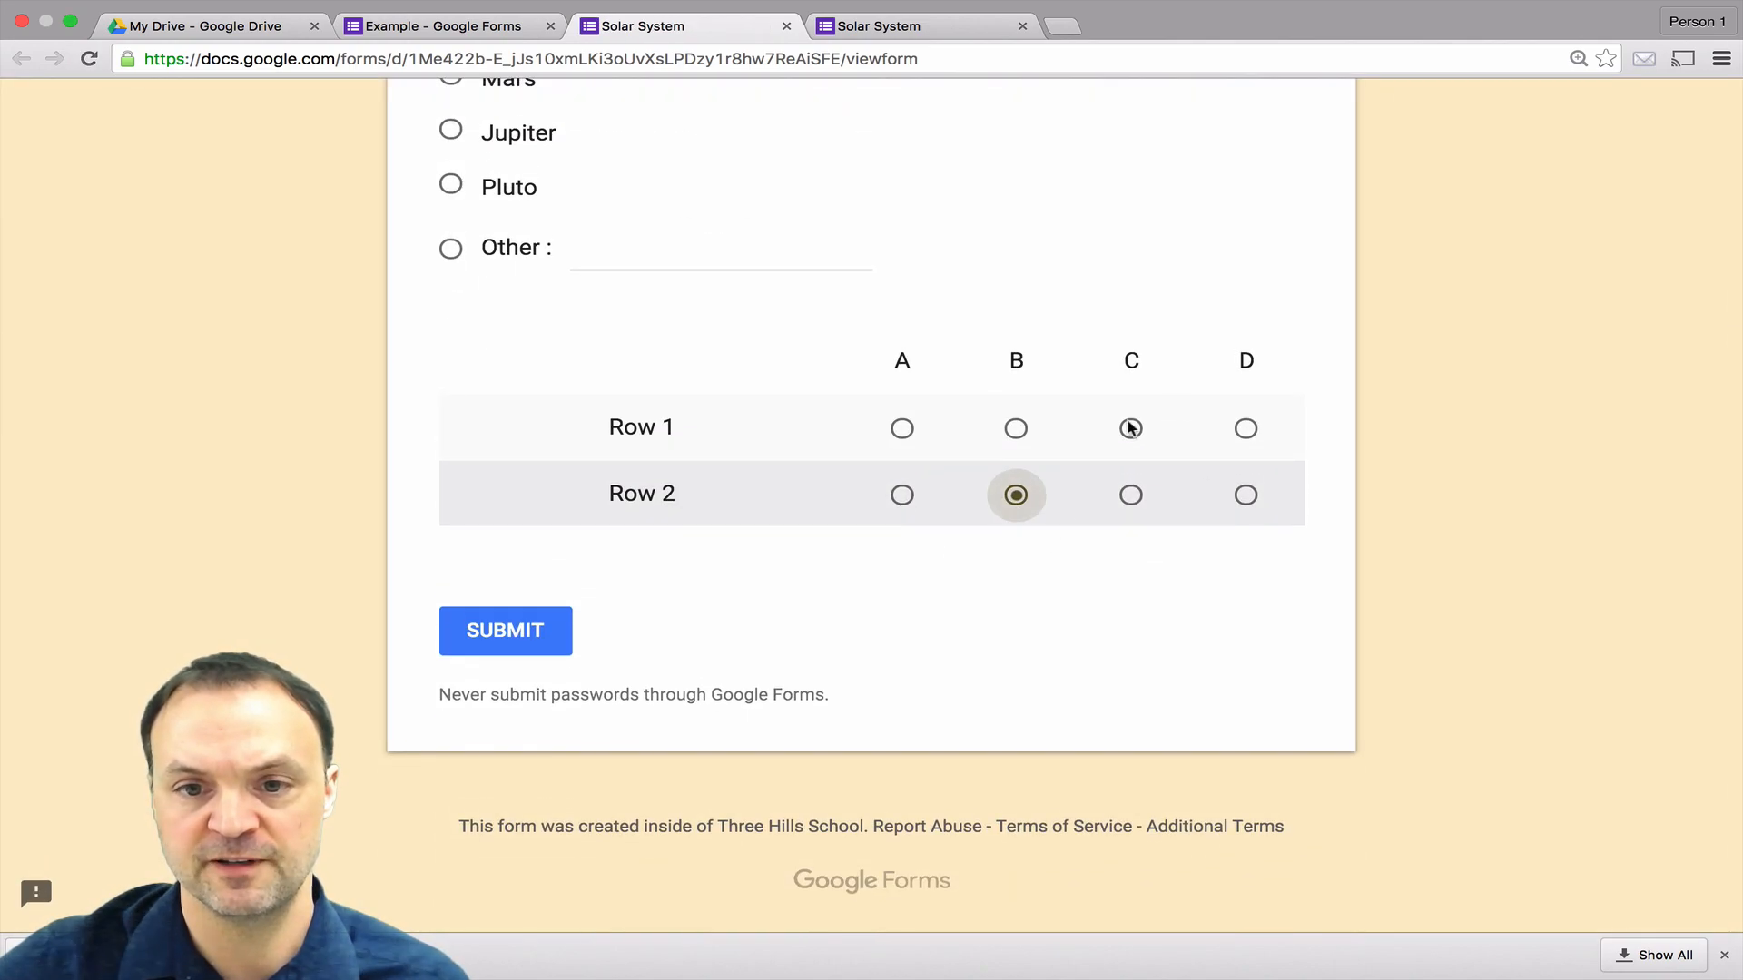
{"action": "left_click", "coordinate": [1246, 497]}
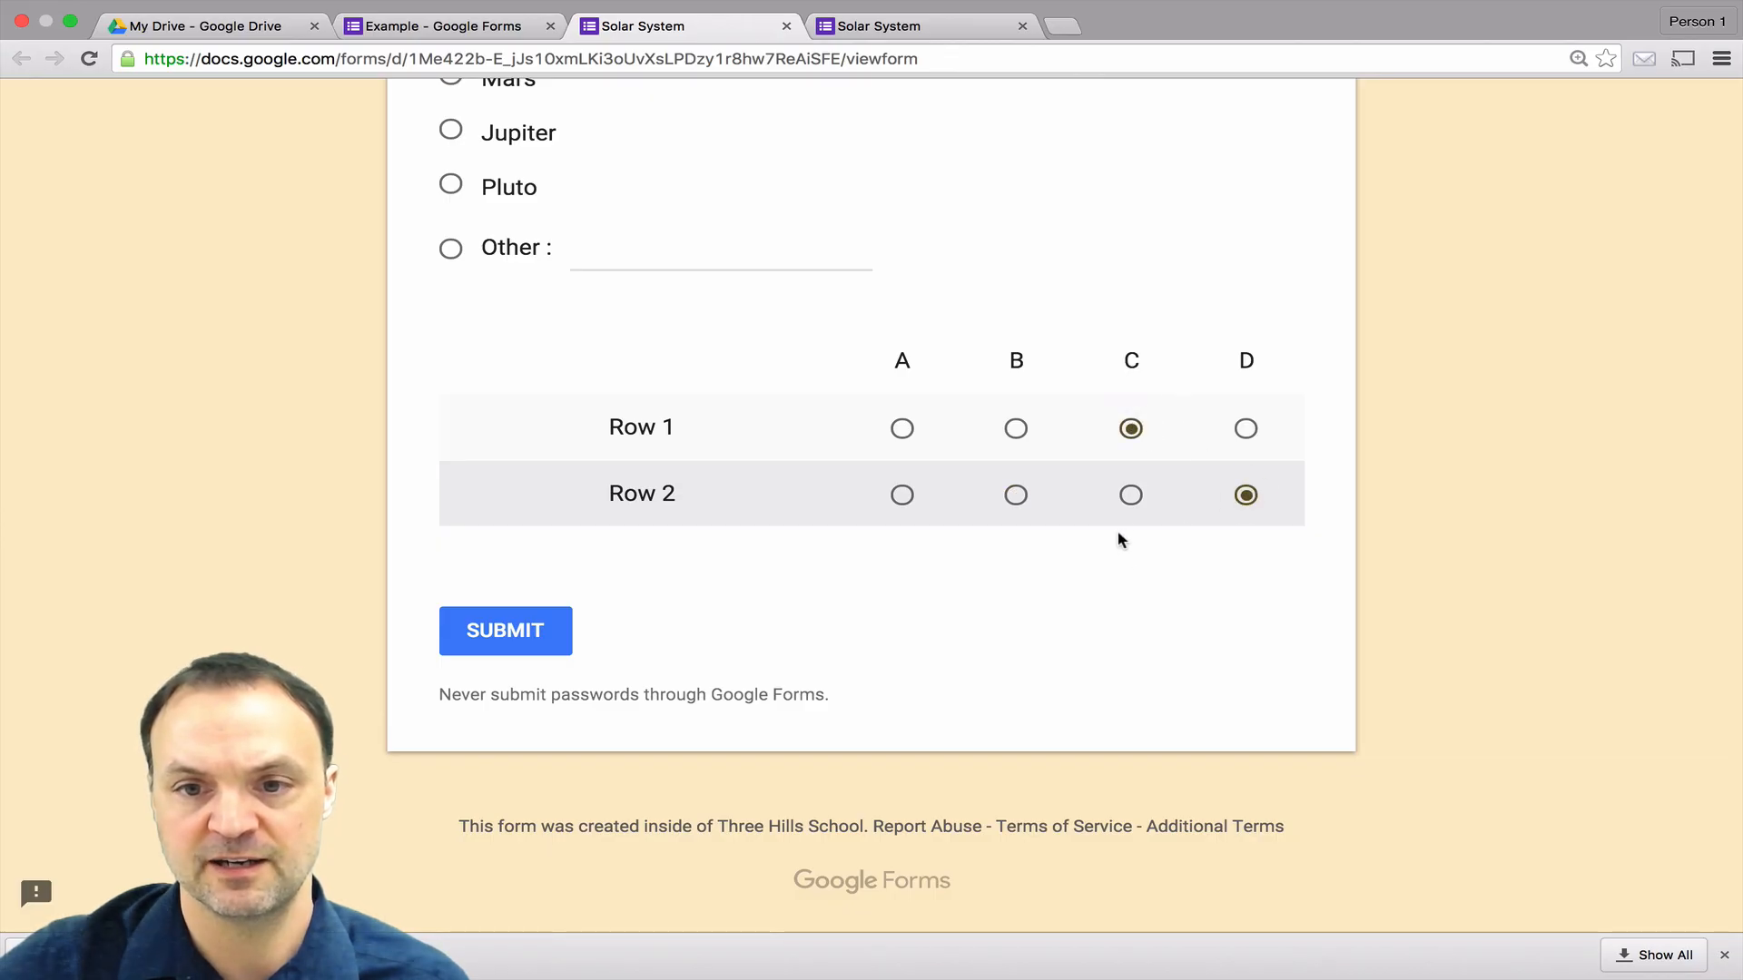
{"action": "left_click", "coordinate": [1132, 496]}
{"action": "left_click", "coordinate": [1015, 429]}
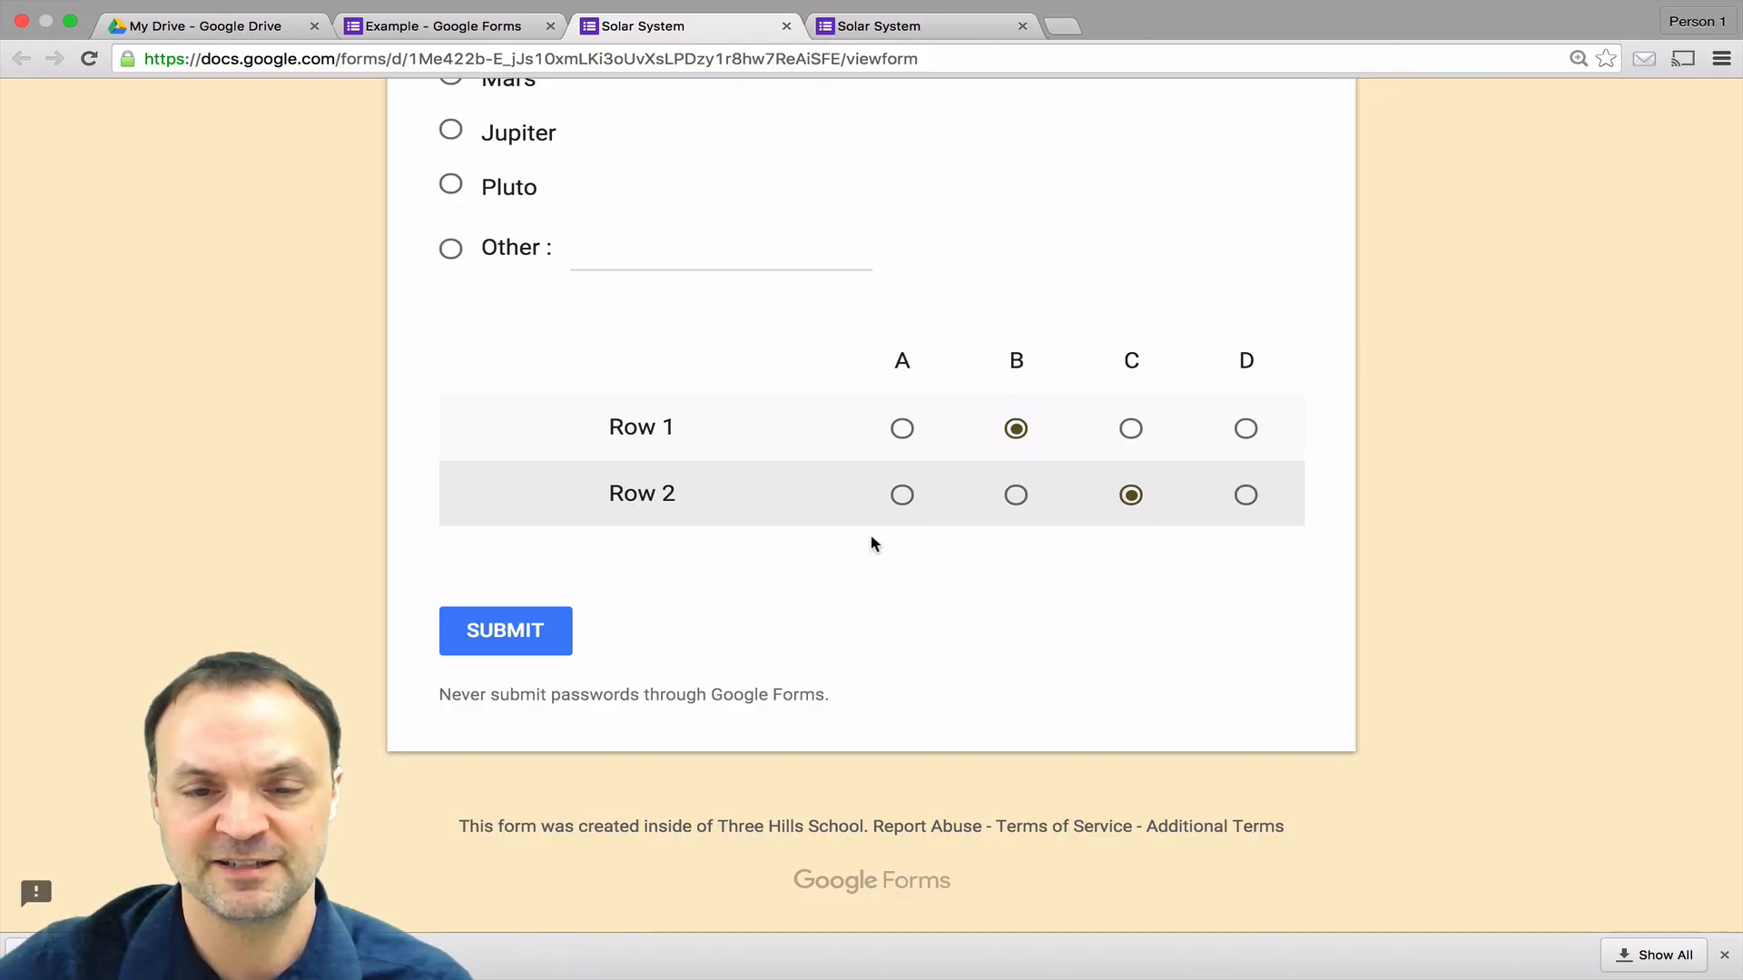
Step: Close both form preview tabs and return to the form editor
{"action": "scroll", "coordinate": [844, 513], "scroll_direction": "up", "scroll_amount": 10}
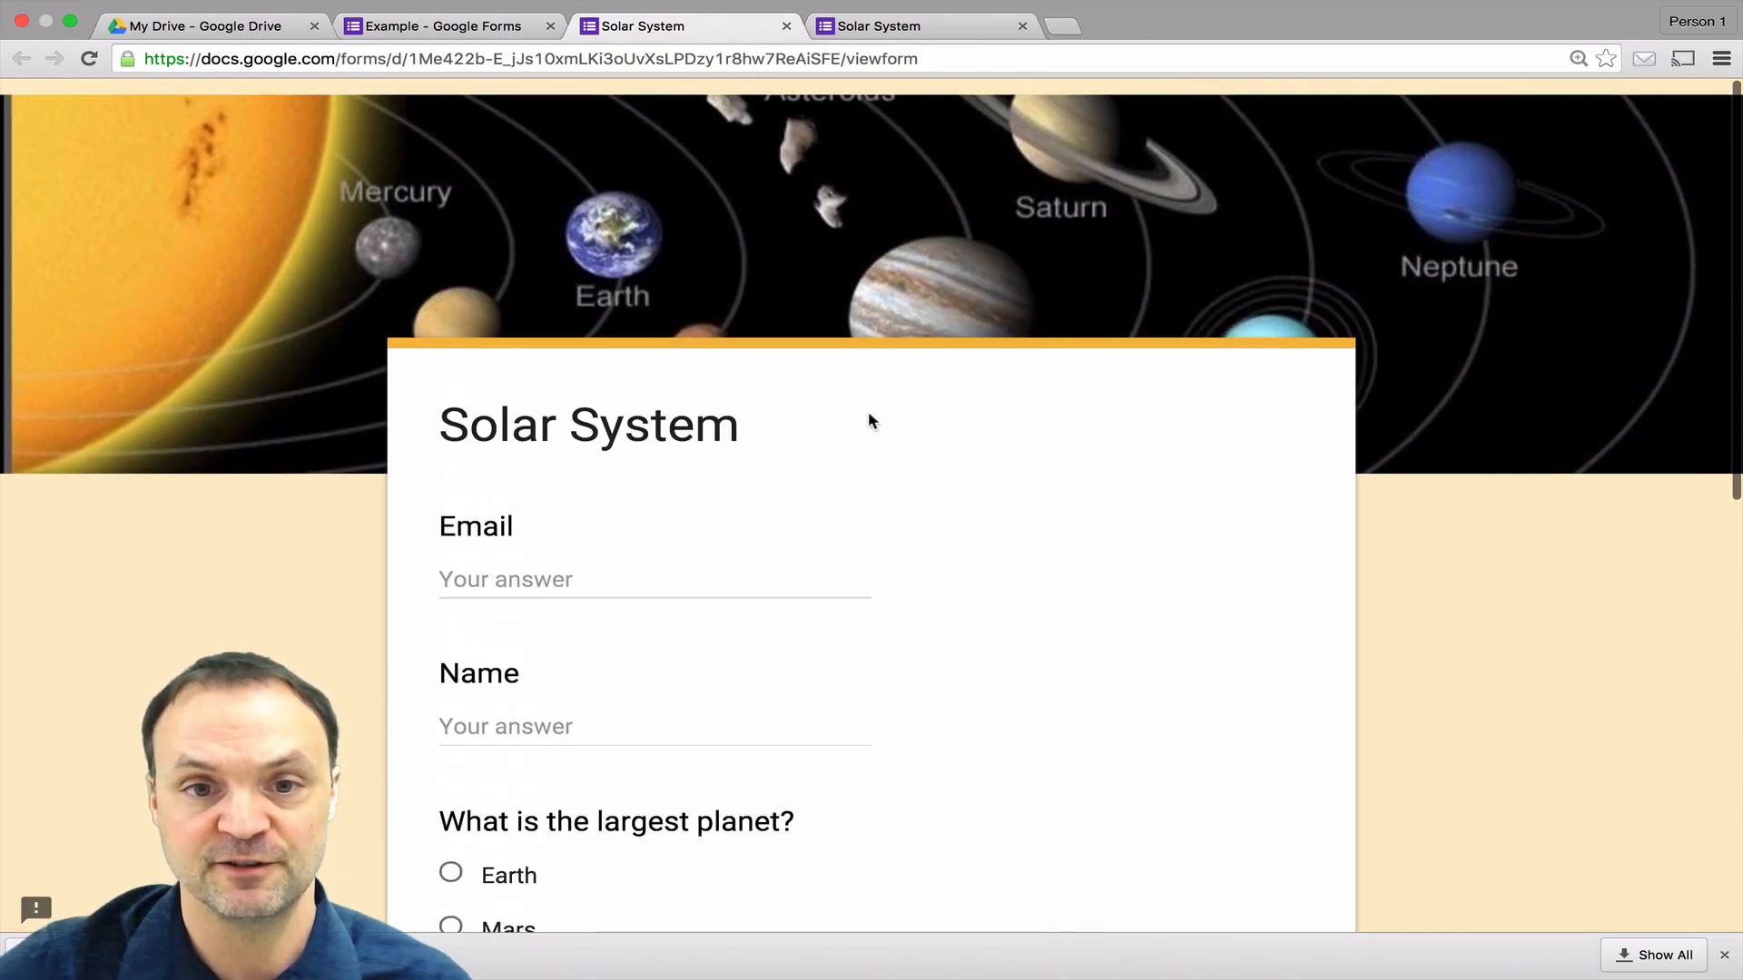
{"action": "left_click", "coordinate": [786, 26]}
{"action": "left_click", "coordinate": [1003, 349]}
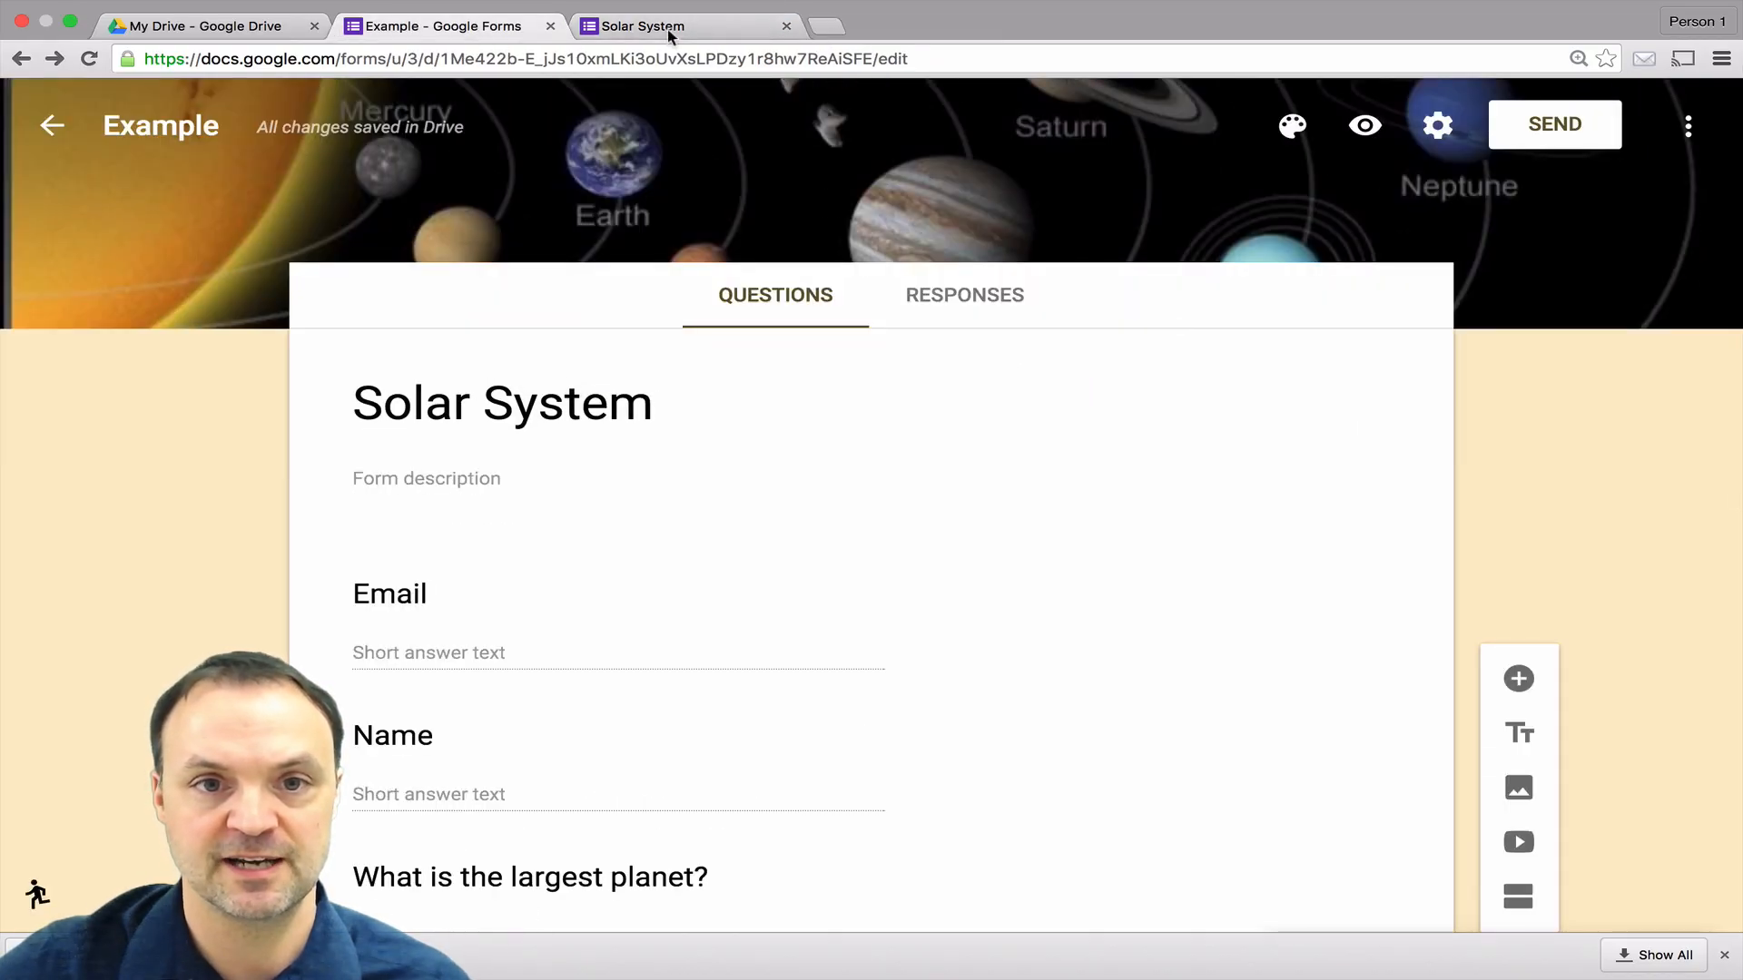
{"action": "left_click", "coordinate": [704, 28]}
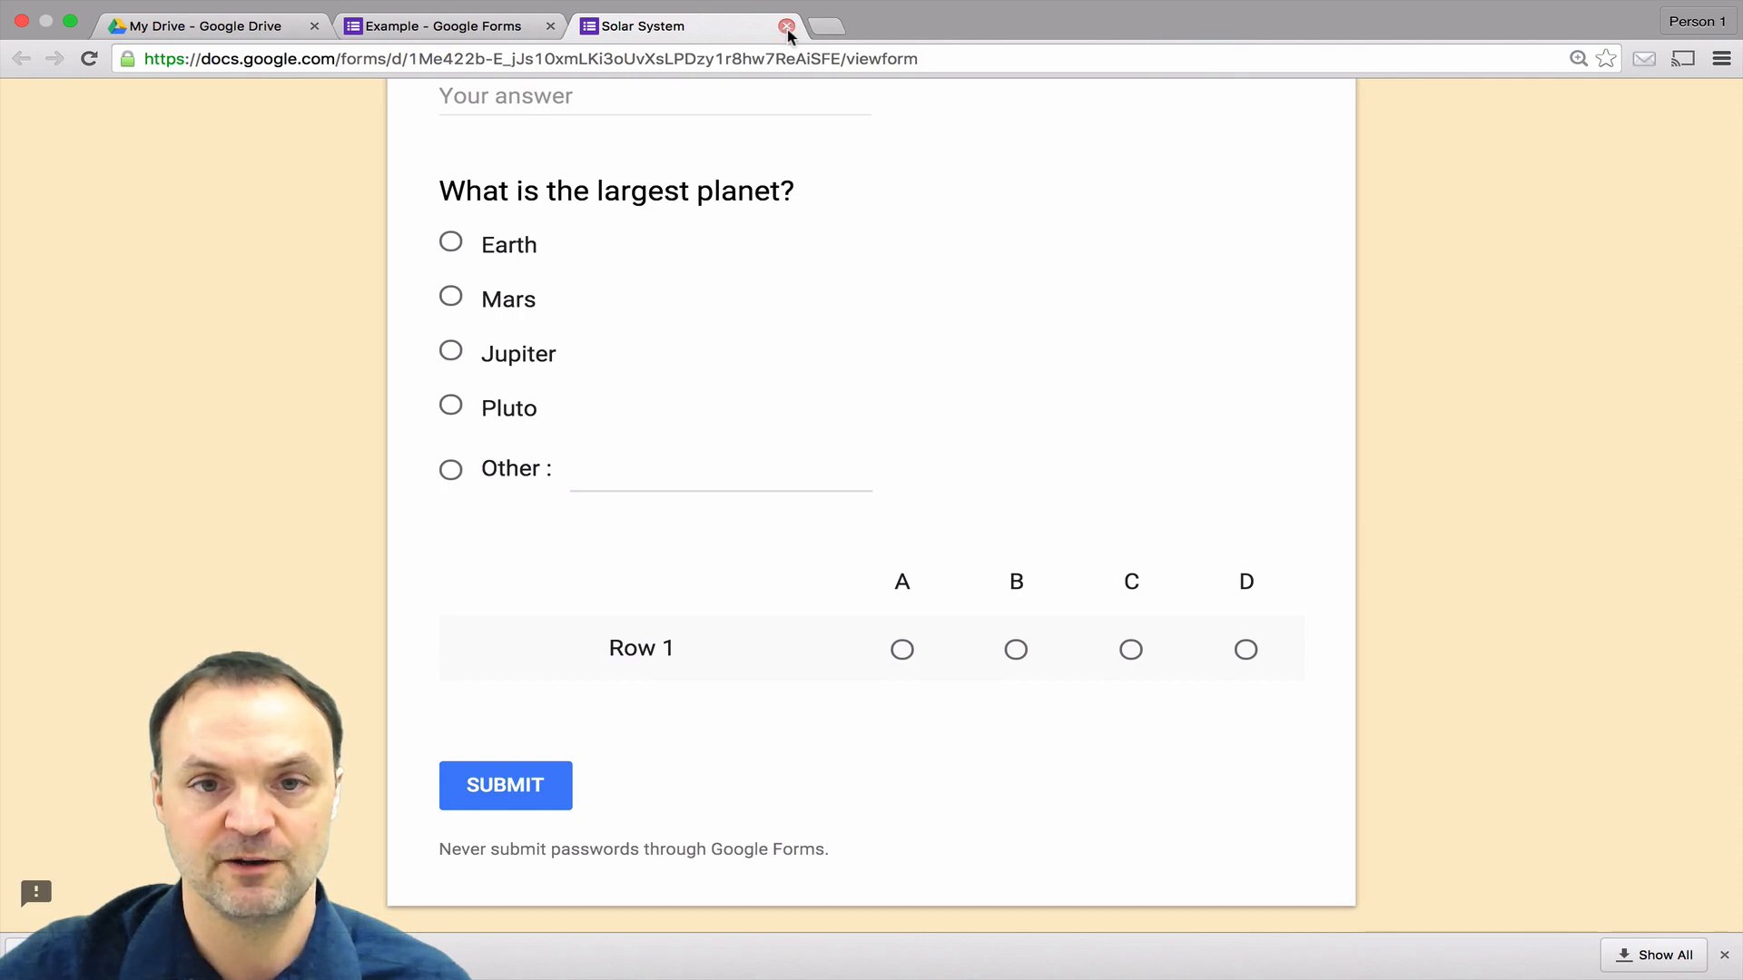
{"action": "left_click", "coordinate": [787, 28]}
Step: Change the untitled grid question to a Paragraph question
{"action": "scroll", "coordinate": [688, 672], "scroll_direction": "down", "scroll_amount": 10}
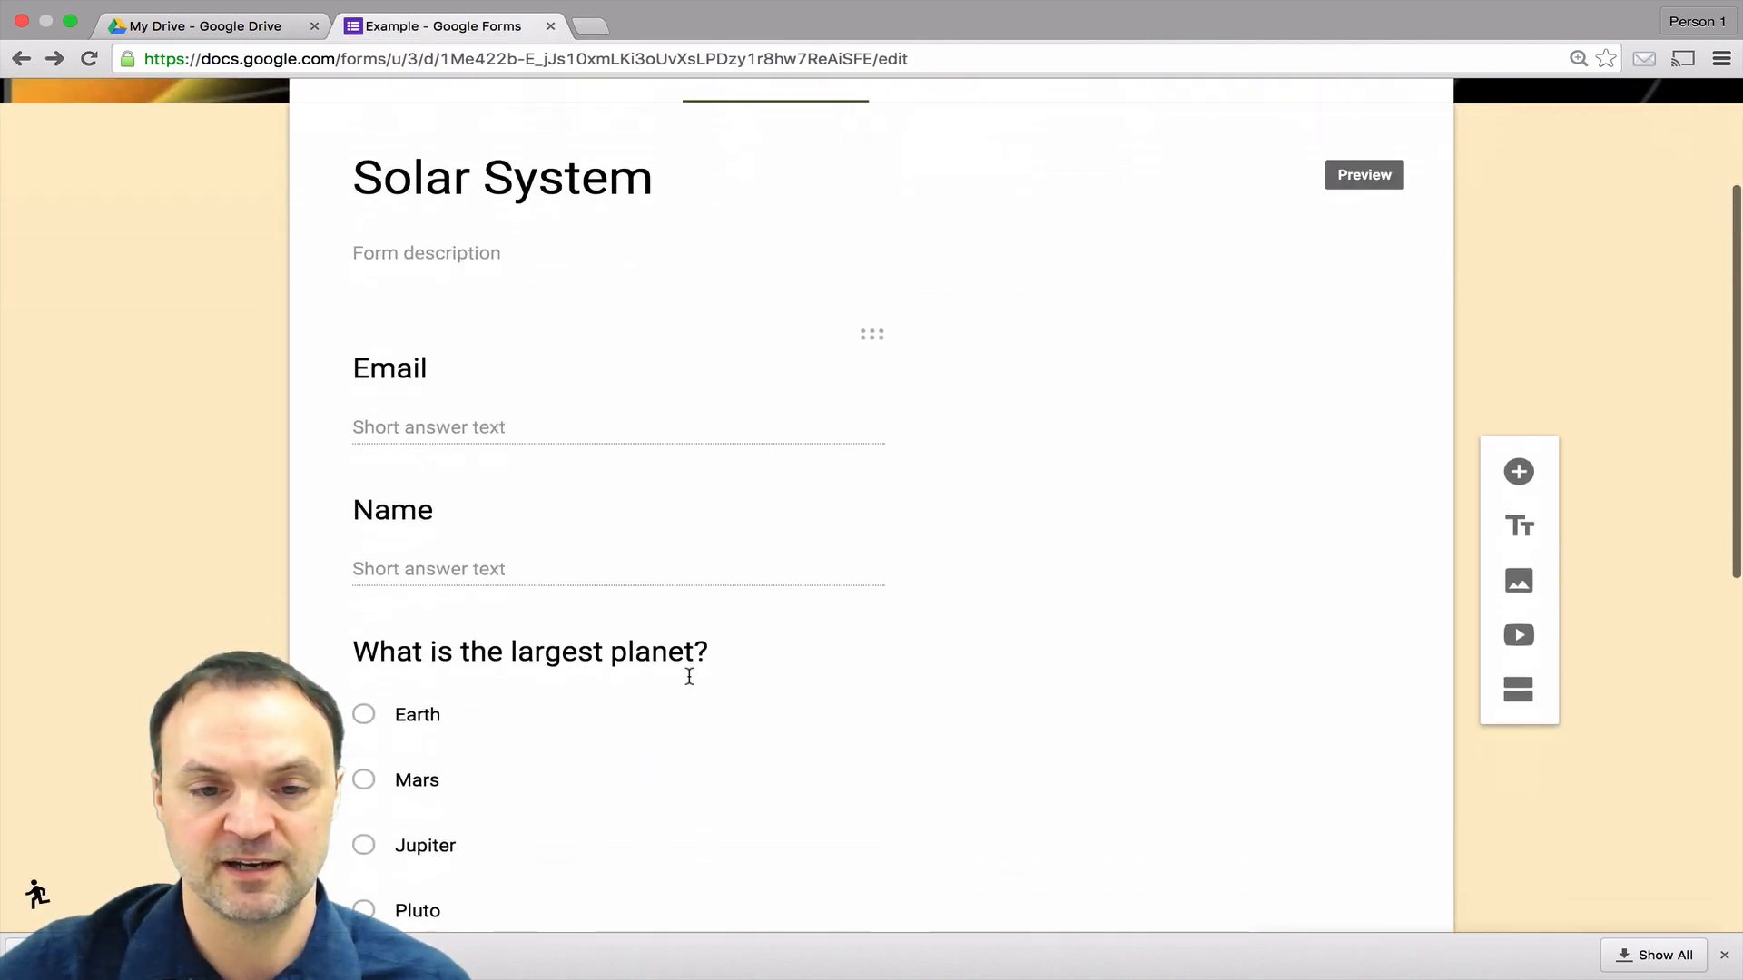
{"action": "scroll", "coordinate": [689, 676], "scroll_direction": "up", "scroll_amount": 6}
{"action": "scroll", "coordinate": [380, 586], "scroll_direction": "down", "scroll_amount": 5}
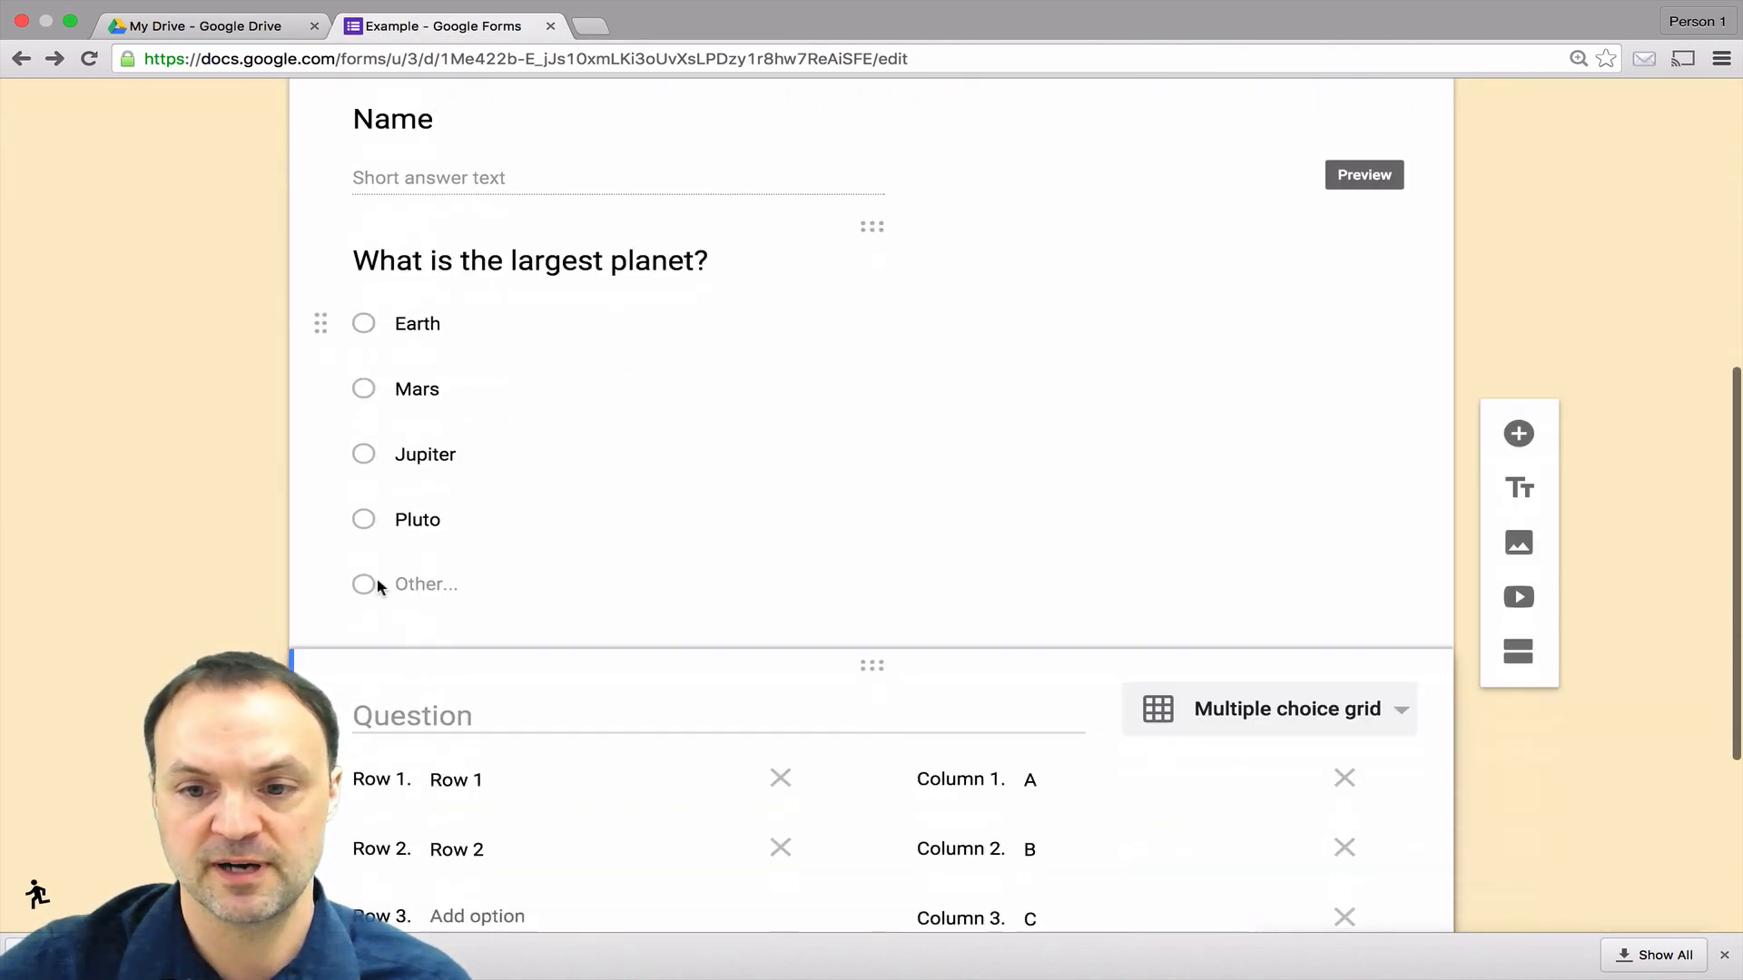
{"action": "left_click", "coordinate": [1362, 487]}
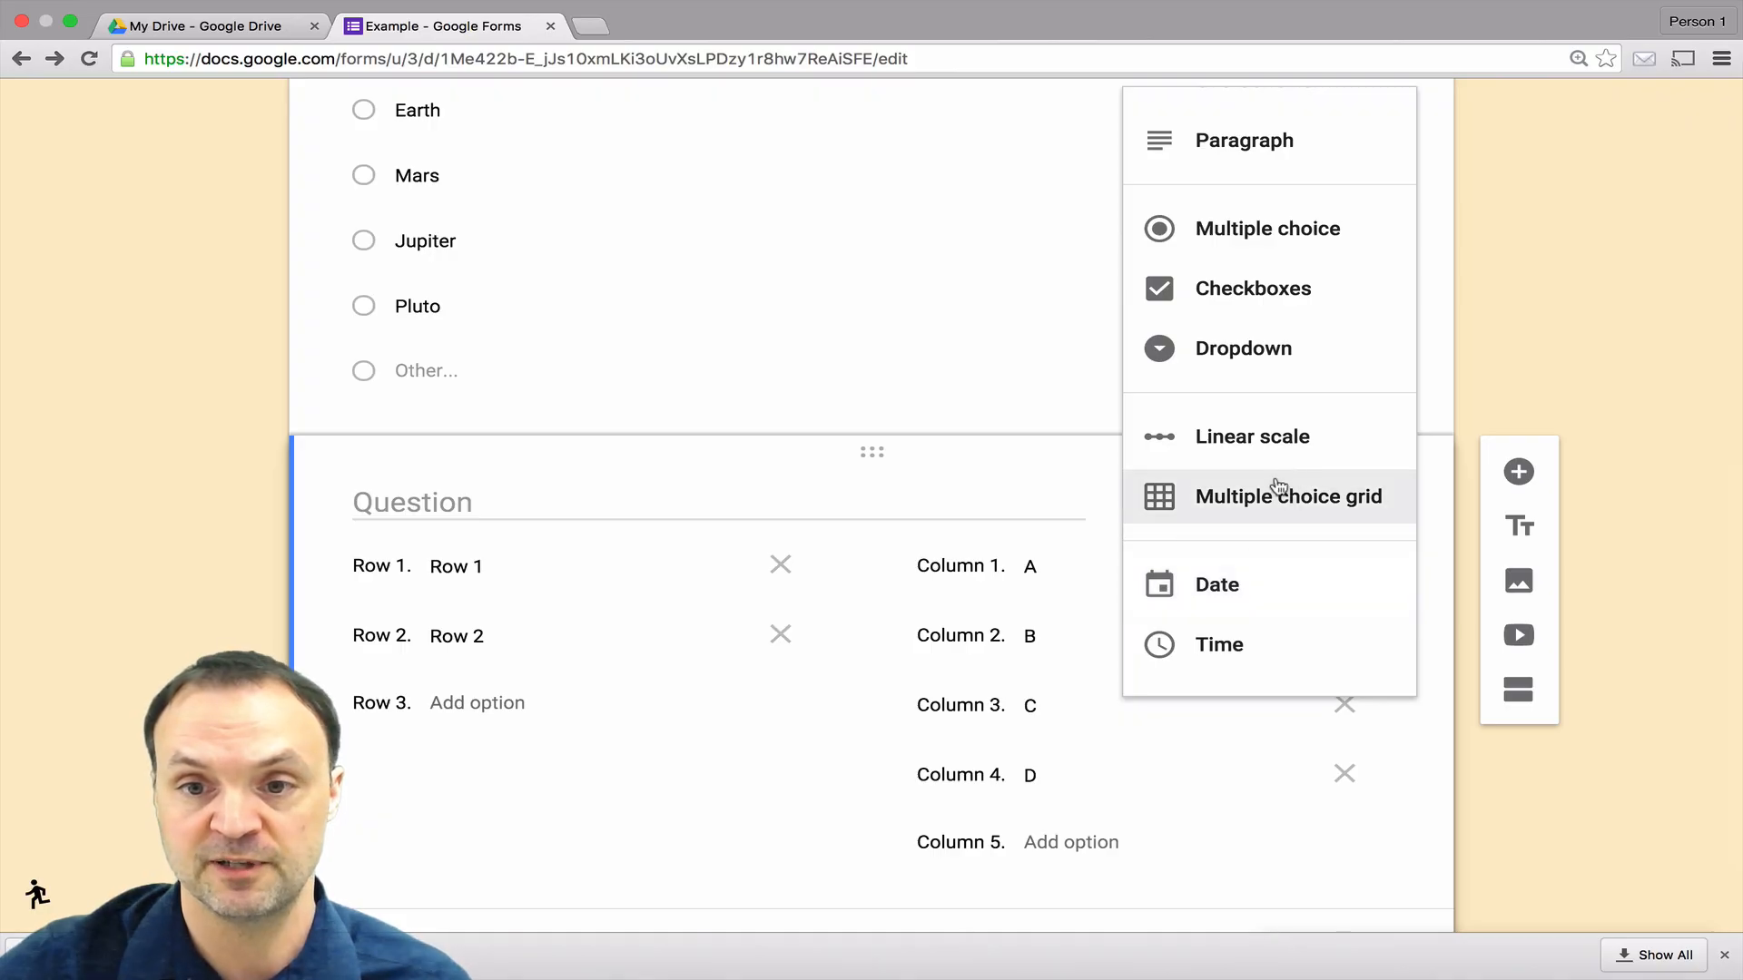
{"action": "scroll", "coordinate": [1271, 481], "scroll_direction": "up", "scroll_amount": 3}
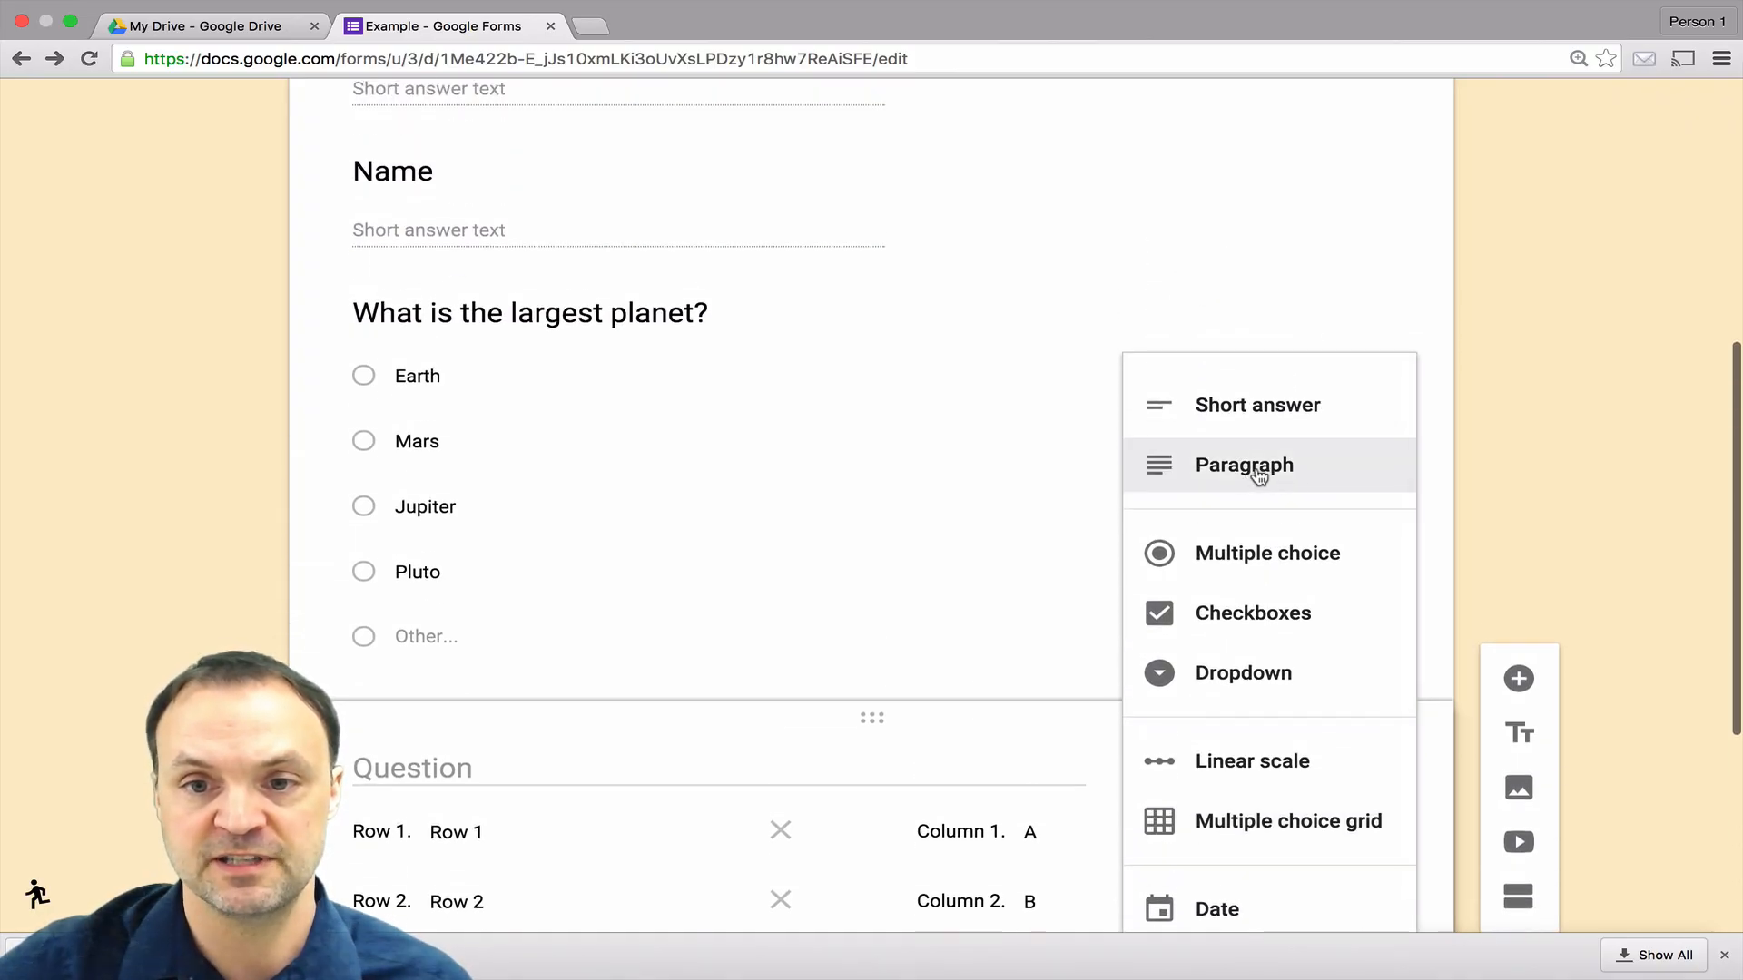
{"action": "left_click", "coordinate": [1252, 473]}
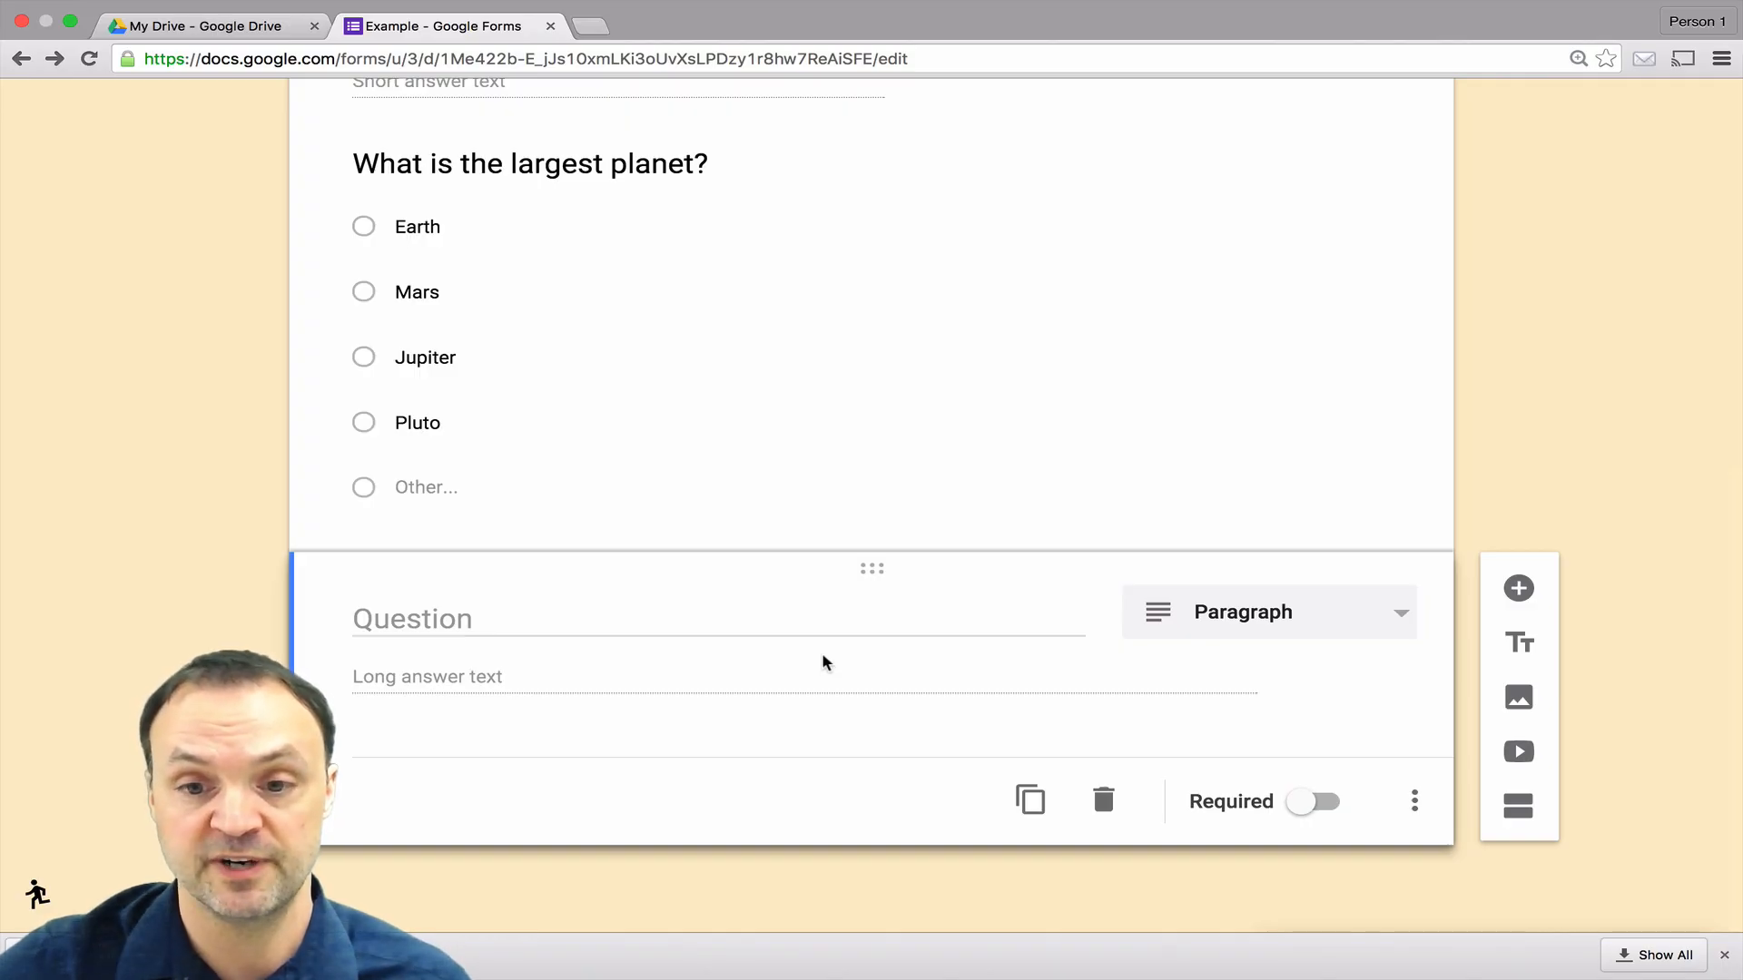
Step: Add a title and description block below the largest-planet question
{"action": "scroll", "coordinate": [872, 603], "scroll_direction": "up", "scroll_amount": 8}
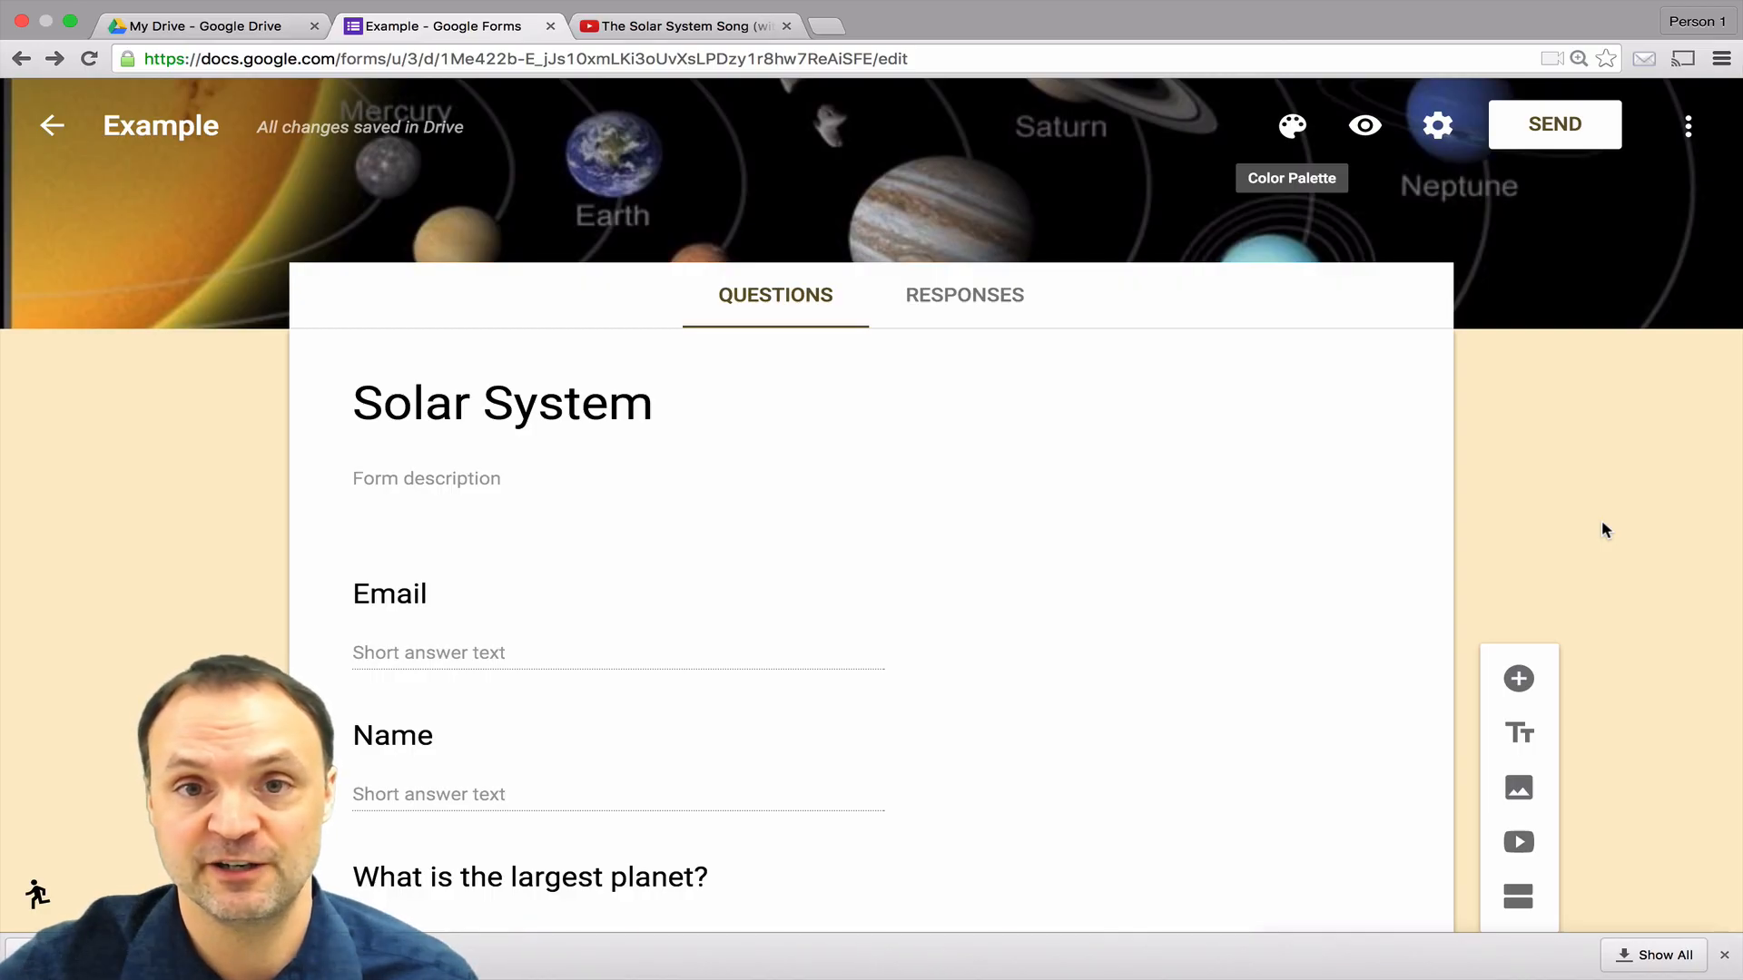
{"action": "scroll", "coordinate": [1544, 502], "scroll_direction": "down", "scroll_amount": 5}
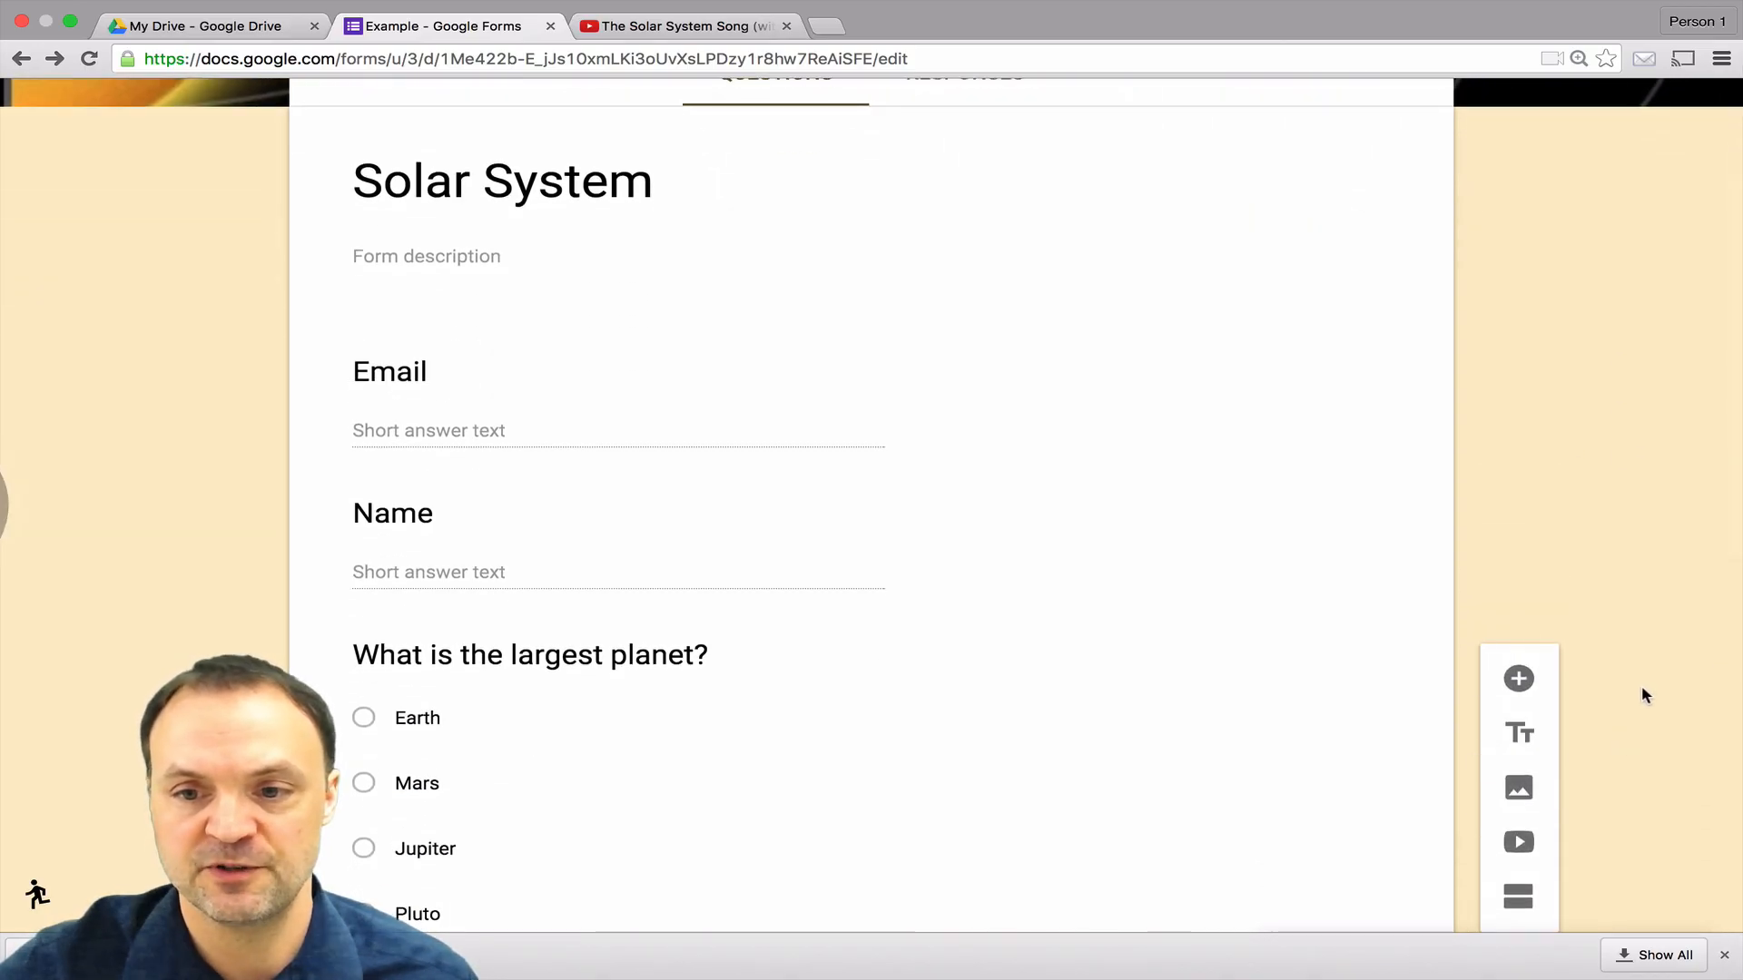
{"action": "left_click", "coordinate": [1514, 743]}
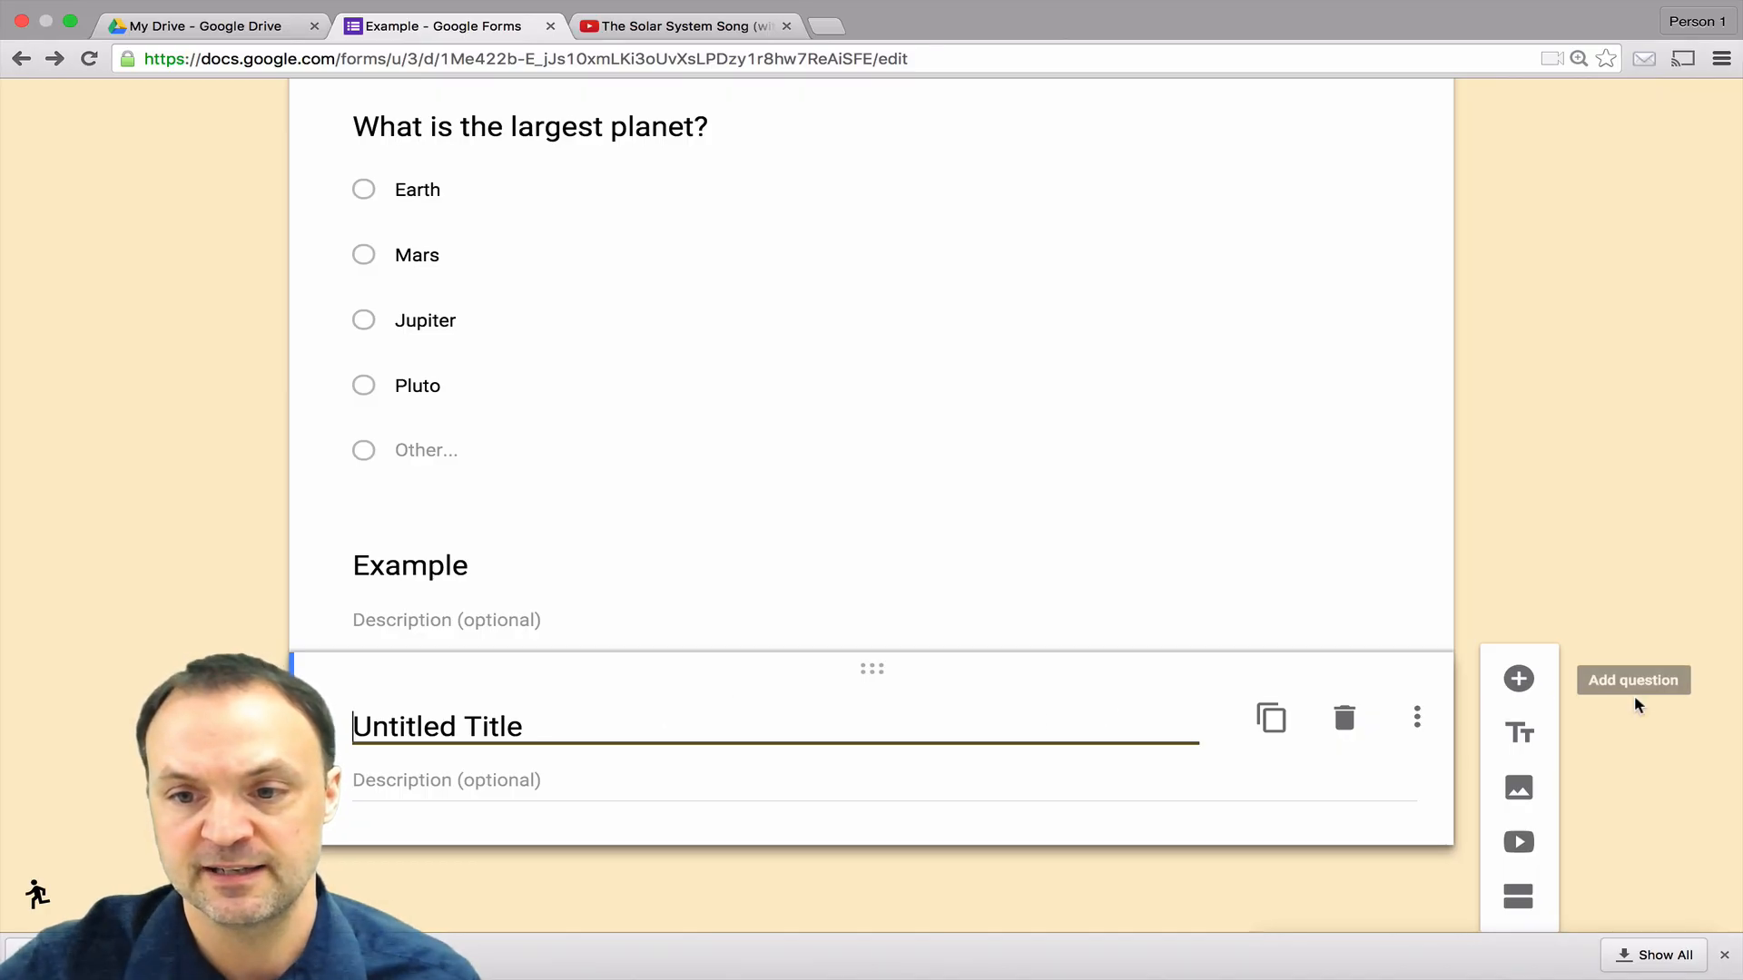
Step: Start inserting an image and look through the upload, snapshot, URL, albums and Google Drive sources
{"action": "left_click", "coordinate": [1519, 790]}
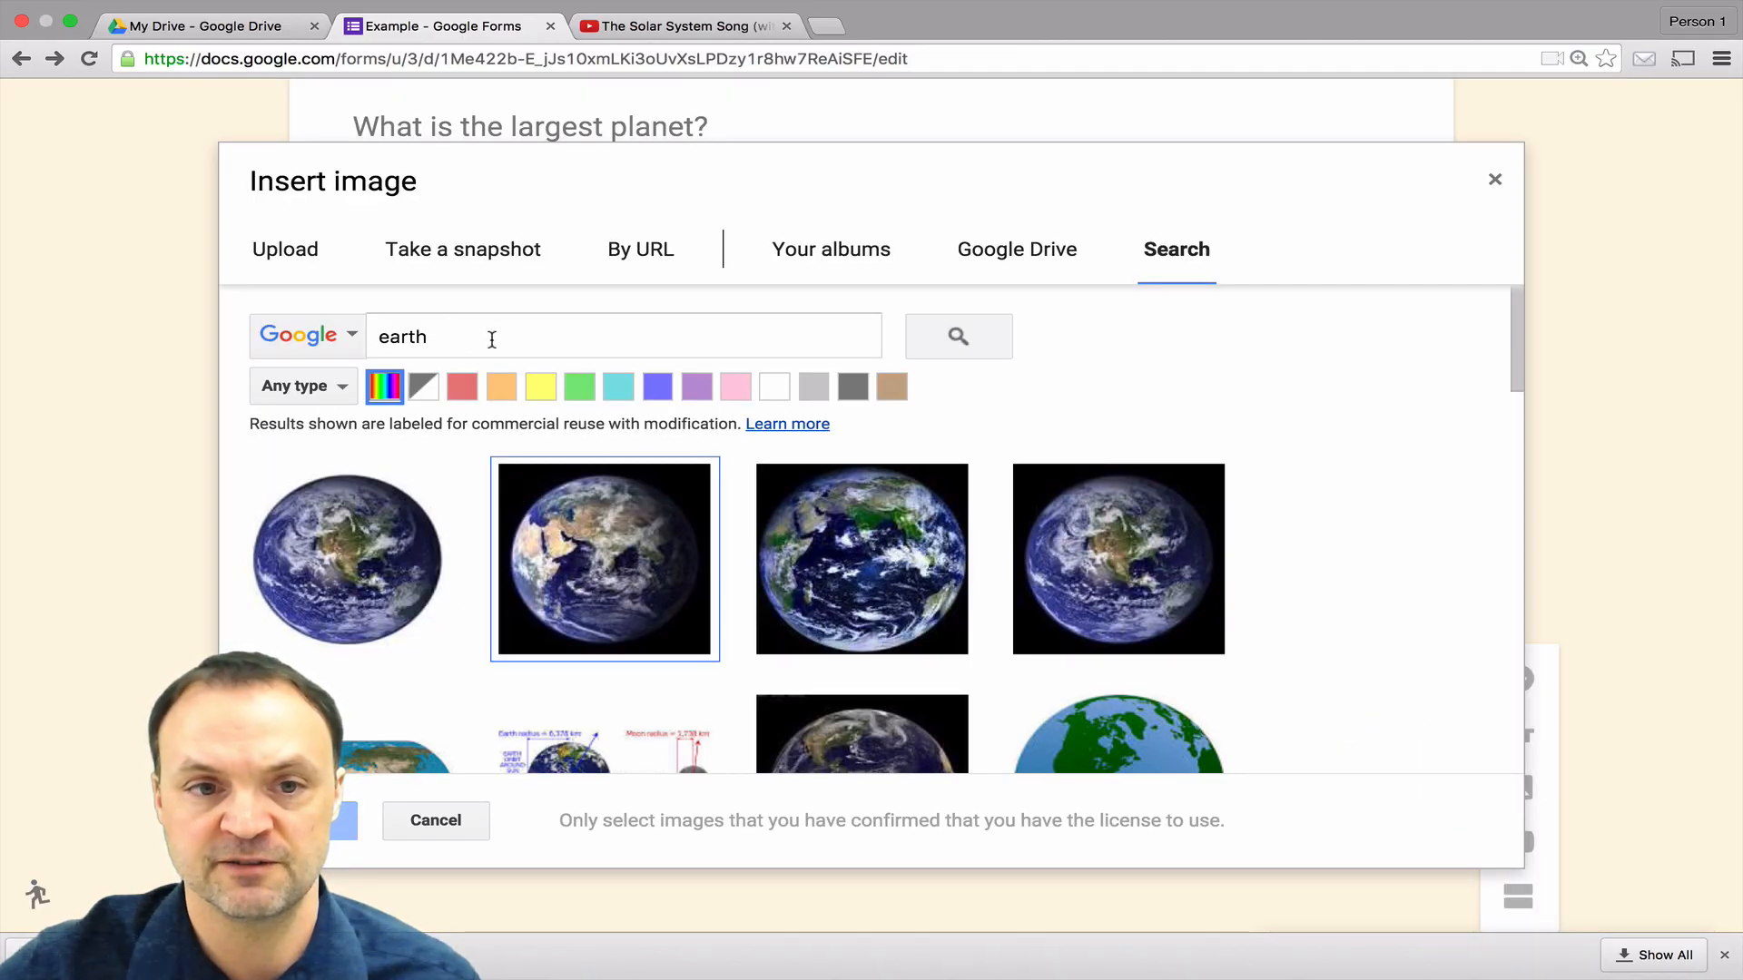
{"action": "left_click", "coordinate": [293, 260]}
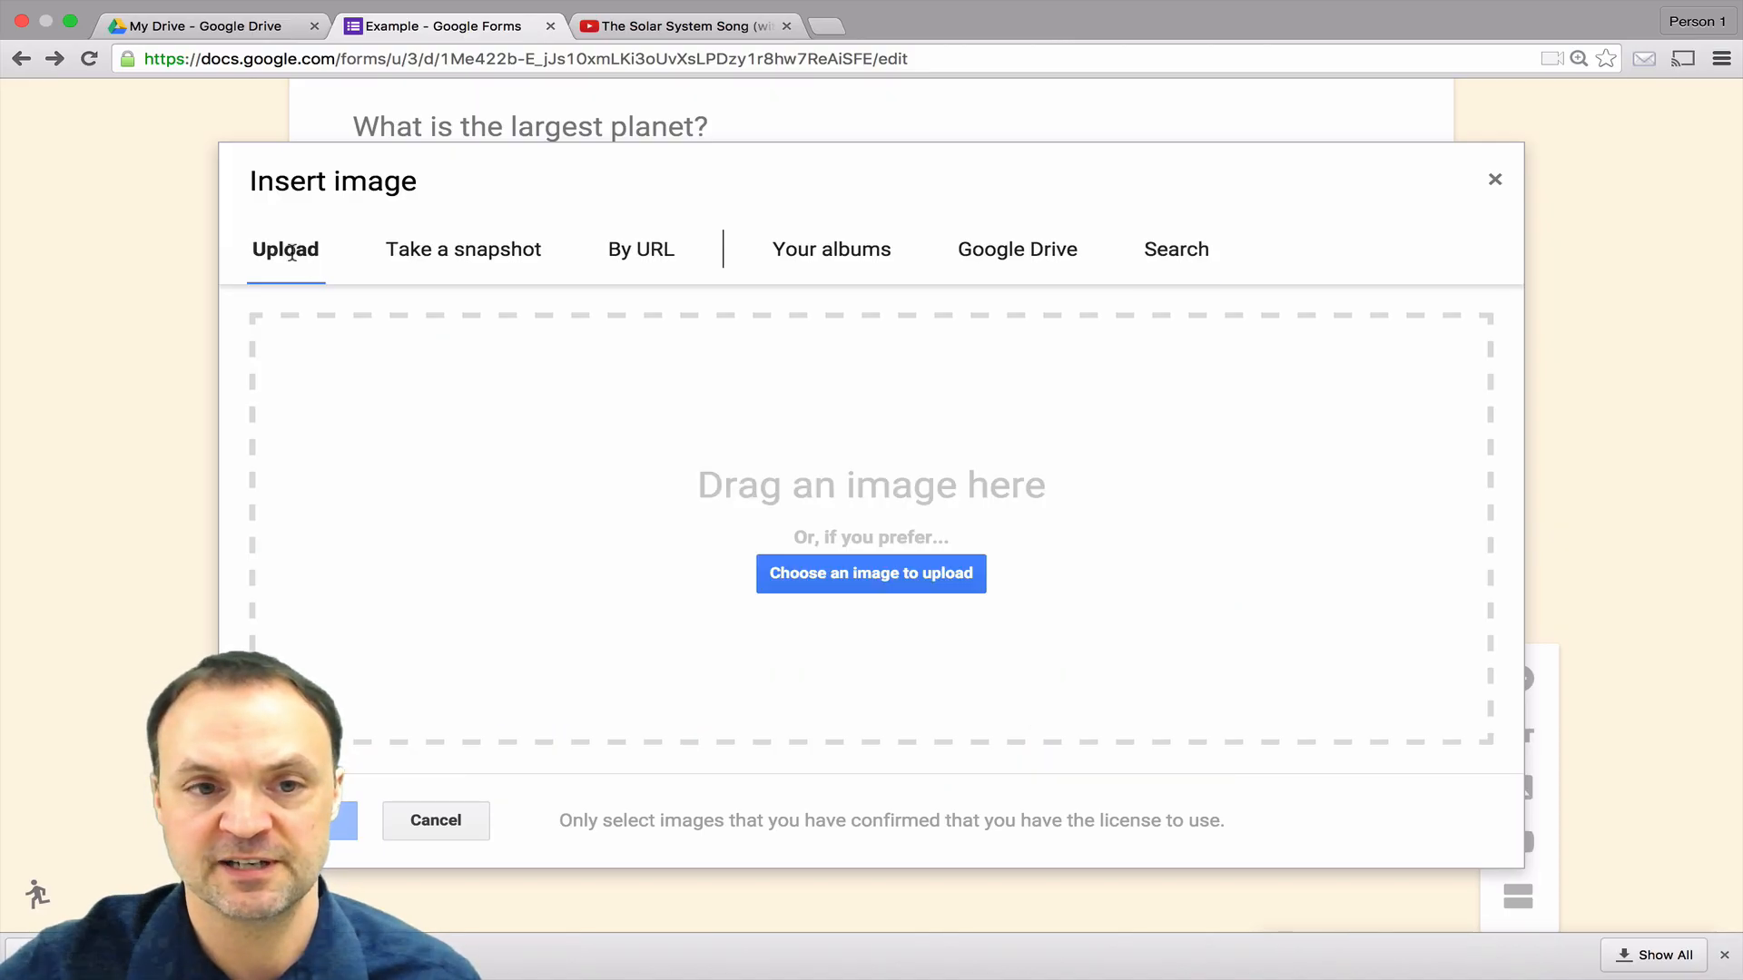
{"action": "left_click", "coordinate": [474, 258]}
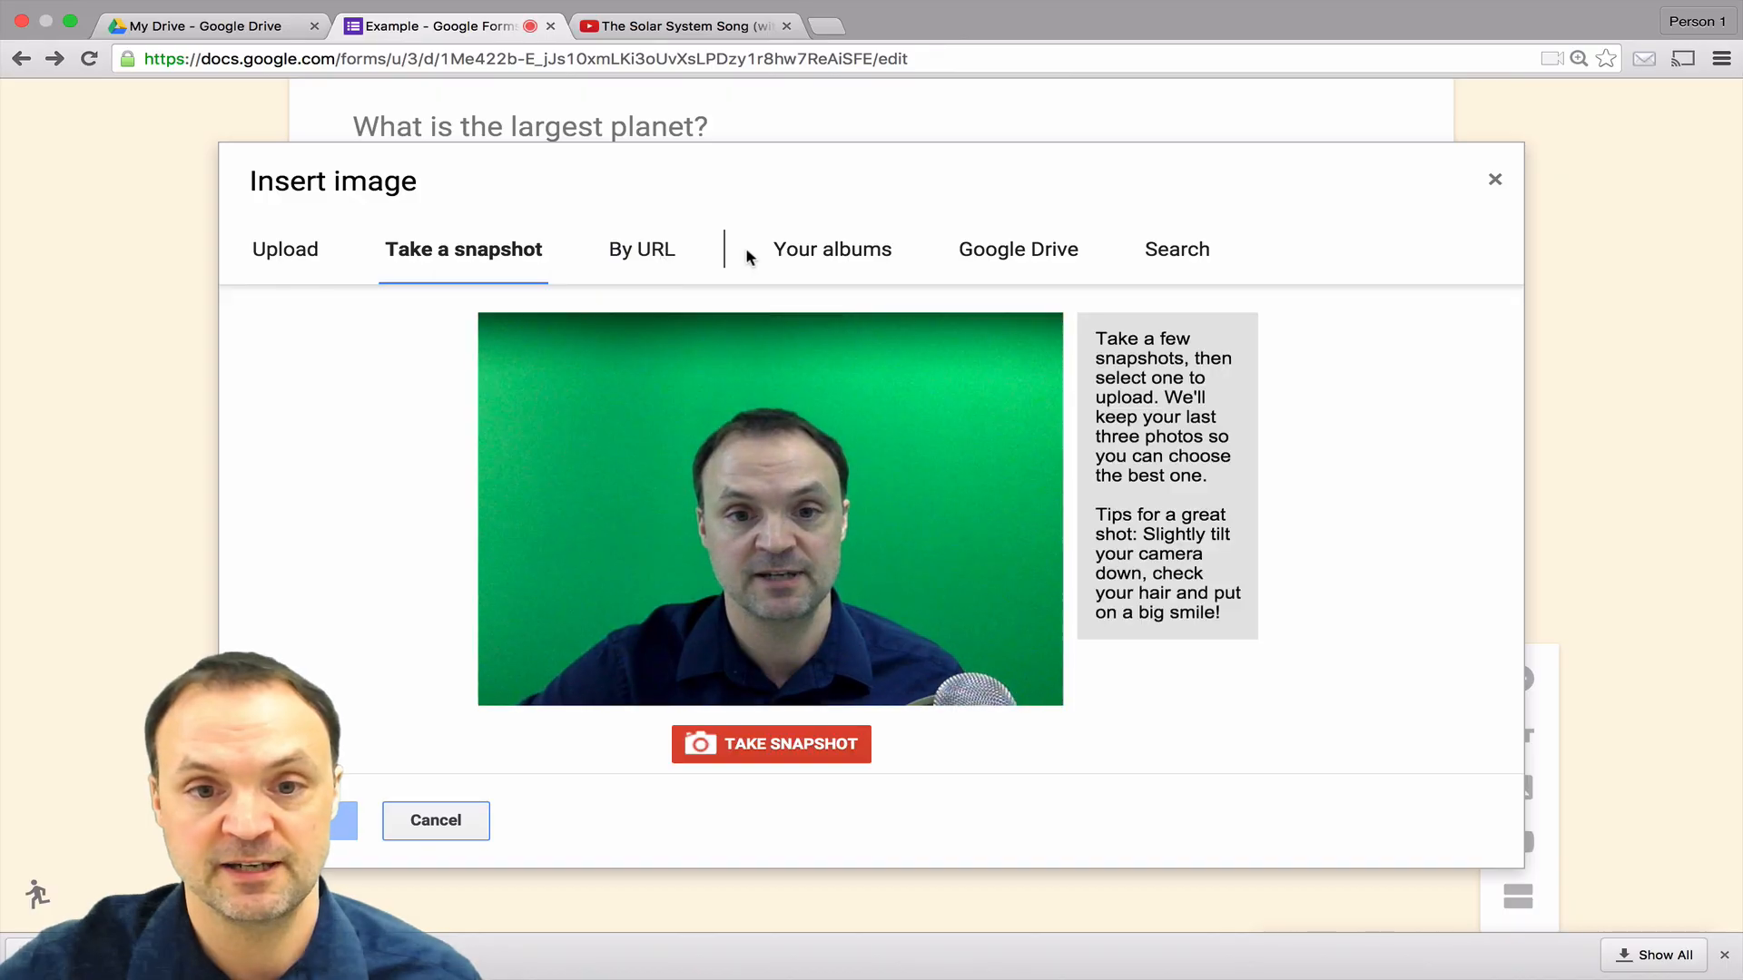
{"action": "left_click", "coordinate": [658, 249]}
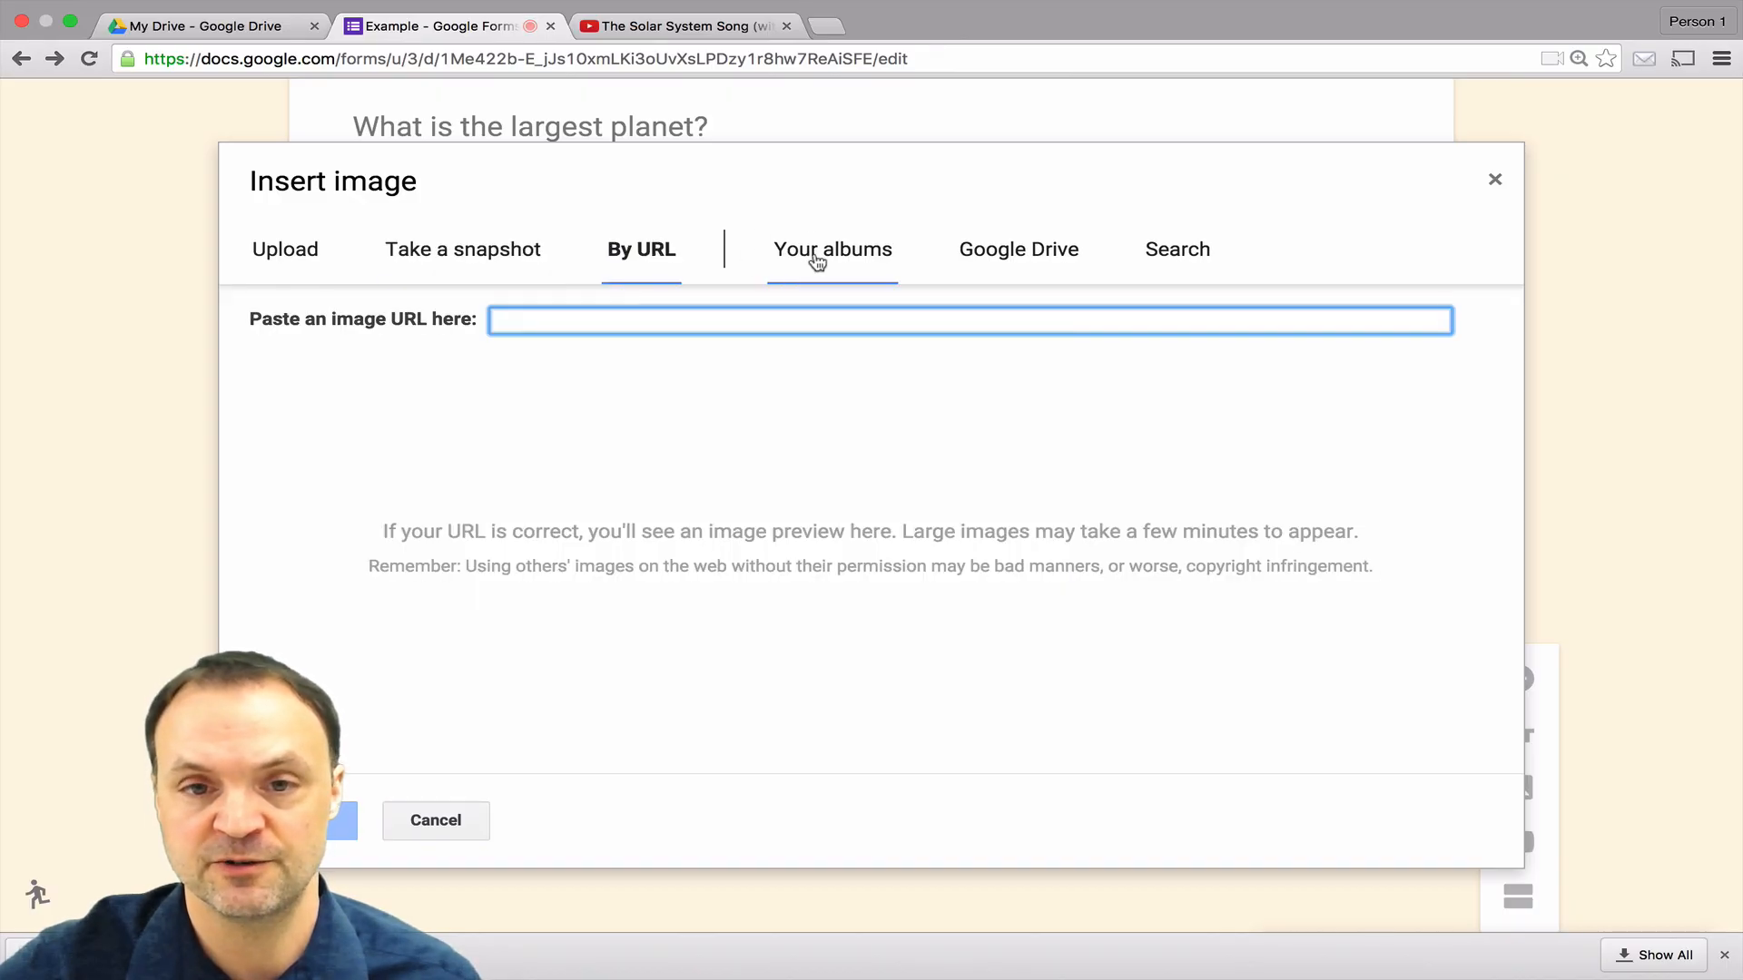
{"action": "left_click", "coordinate": [815, 263]}
{"action": "left_click", "coordinate": [1004, 260]}
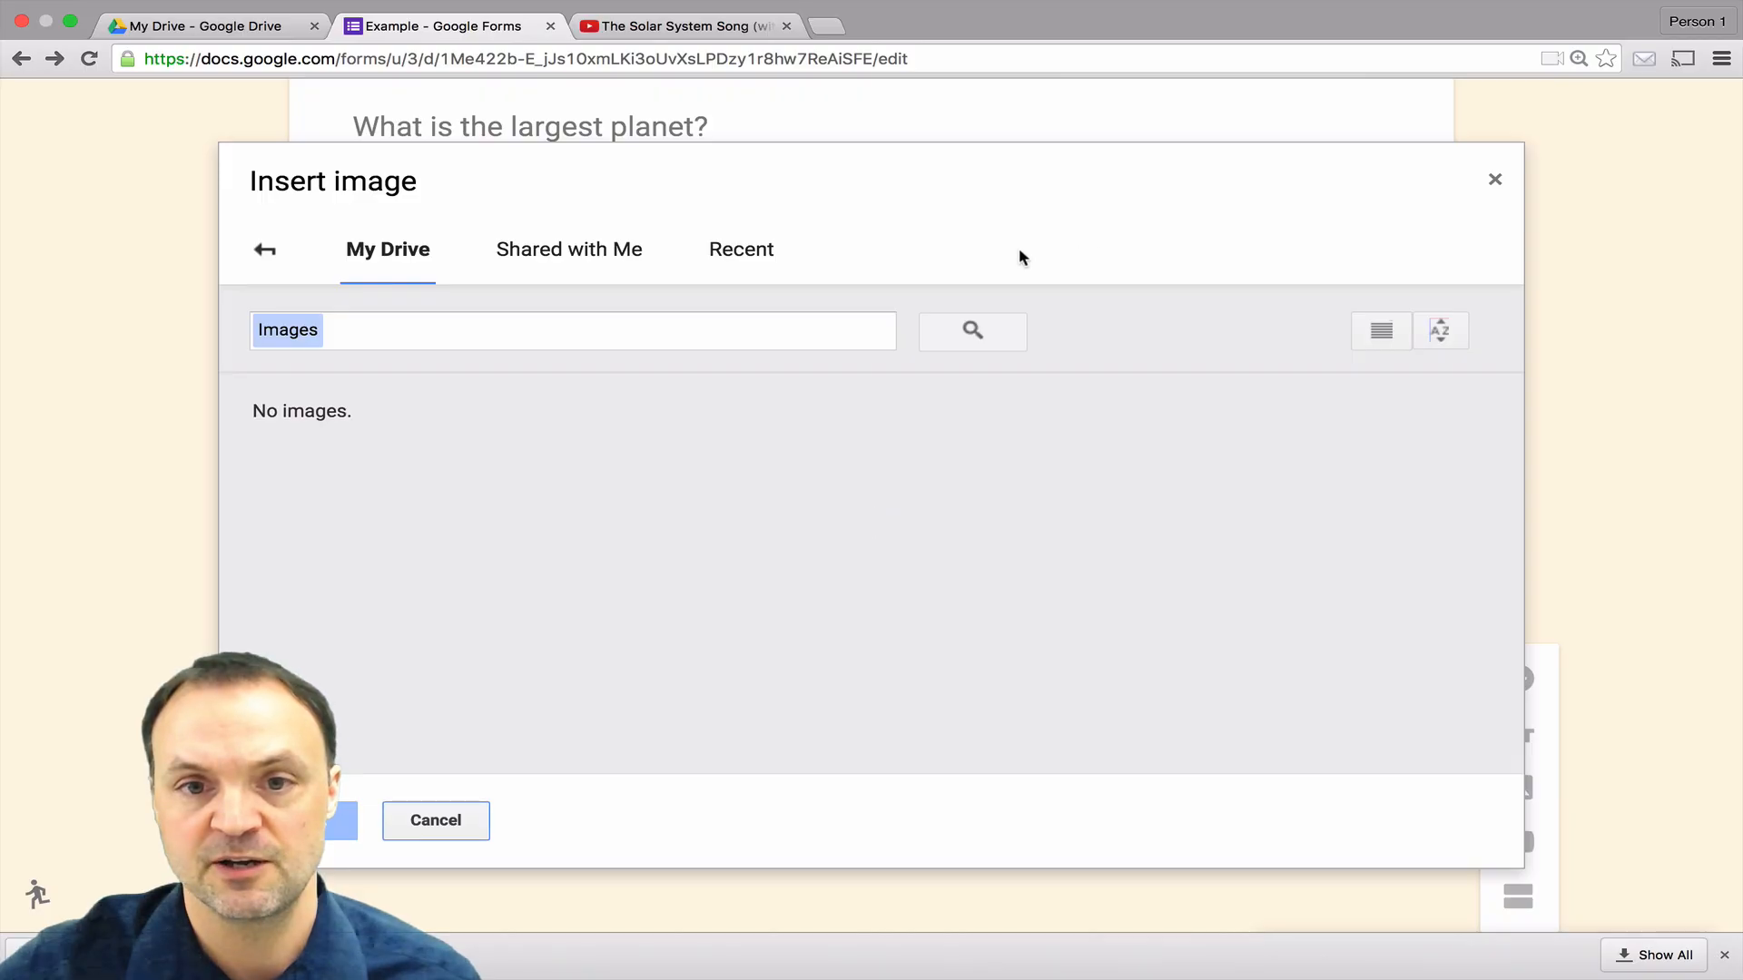
{"action": "left_click", "coordinate": [265, 250]}
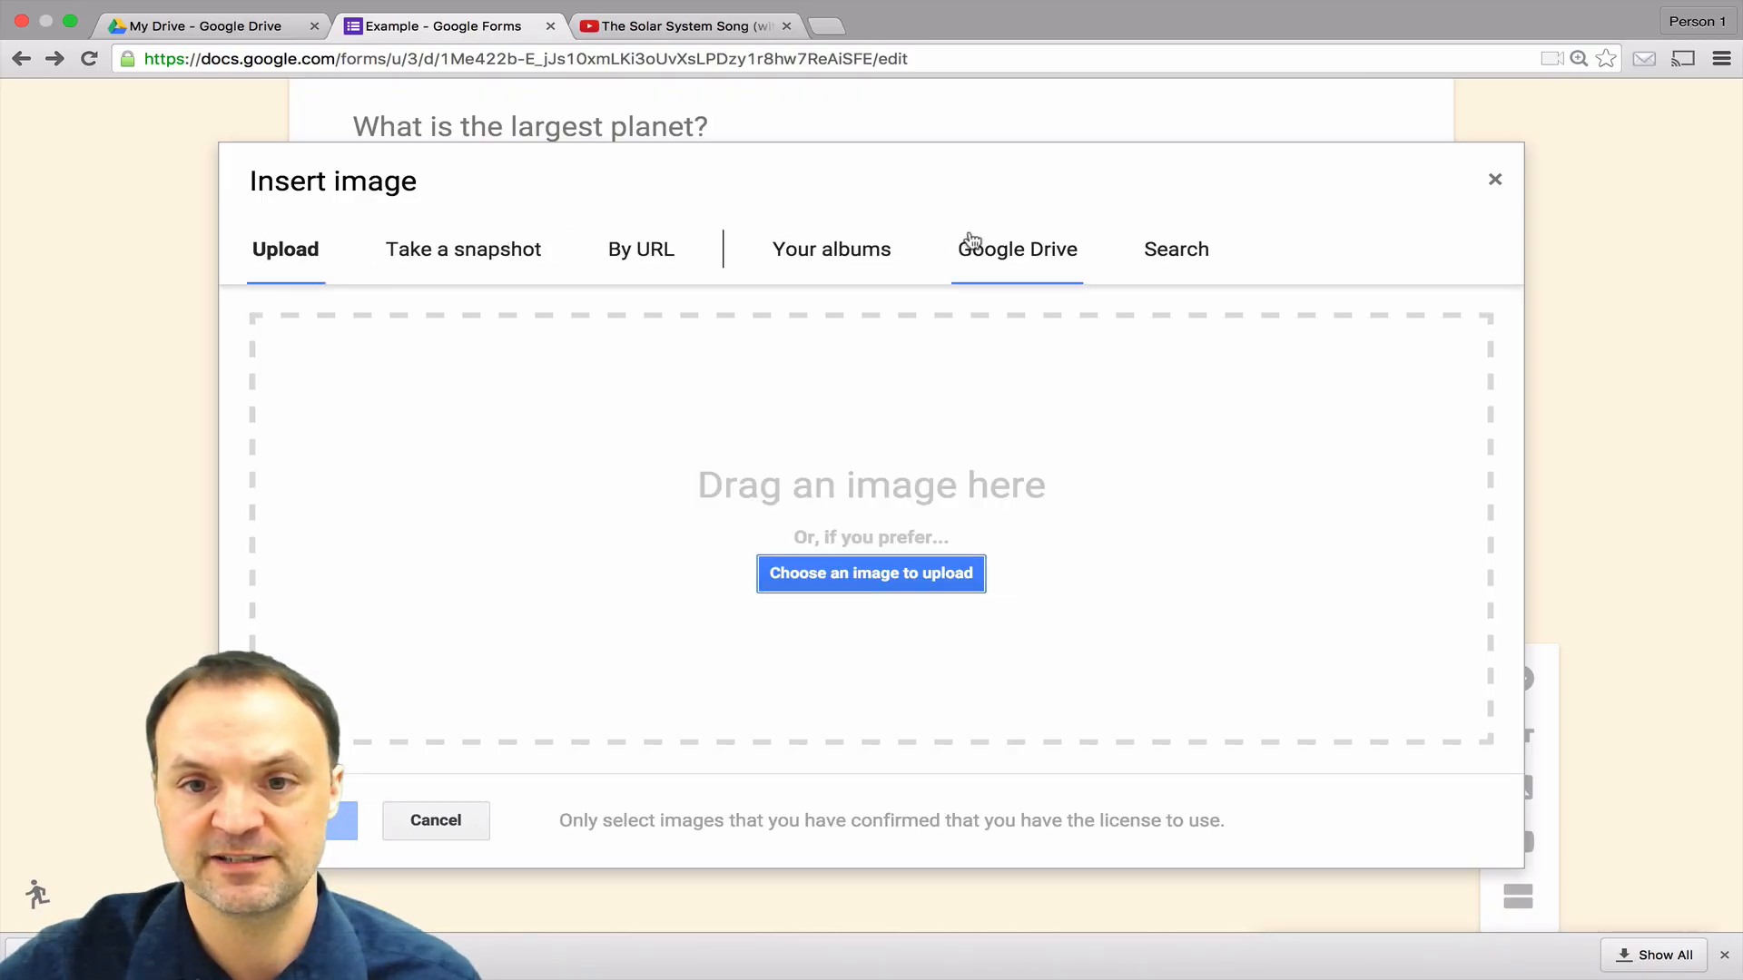
Step: Search Google images for "earth" and insert the second result, the globe on a black background
{"action": "left_click", "coordinate": [1153, 259]}
{"action": "type", "text": "ea"}
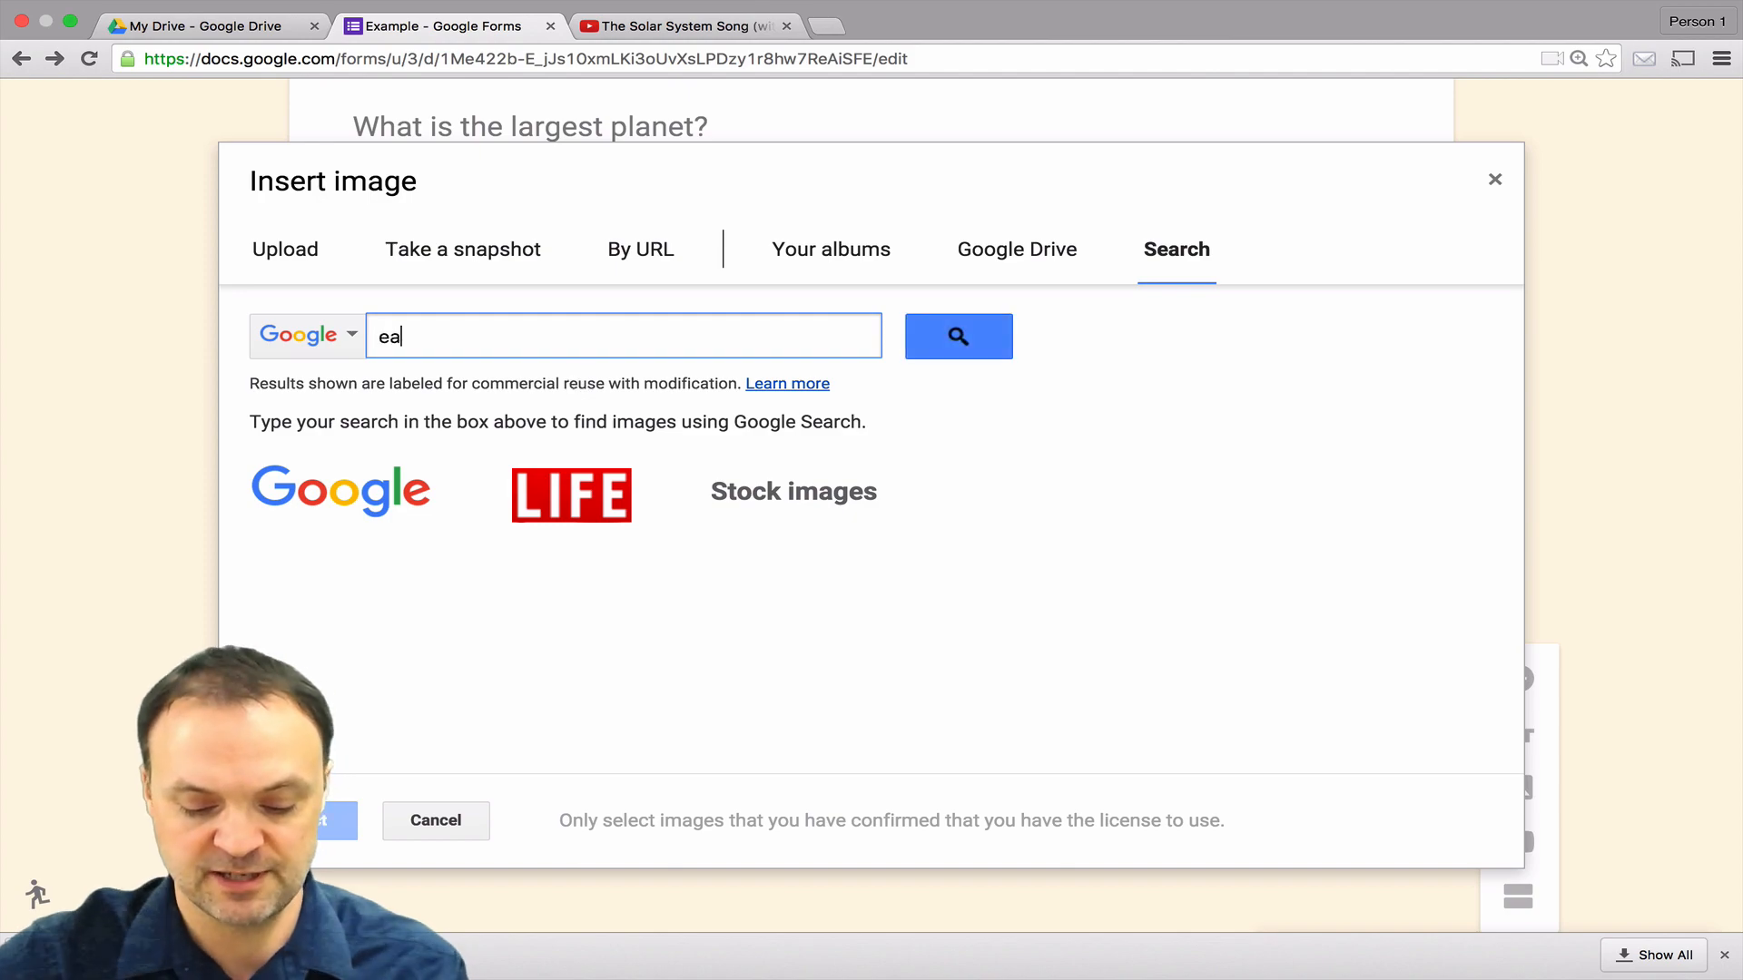
{"action": "type", "text": "rth"}
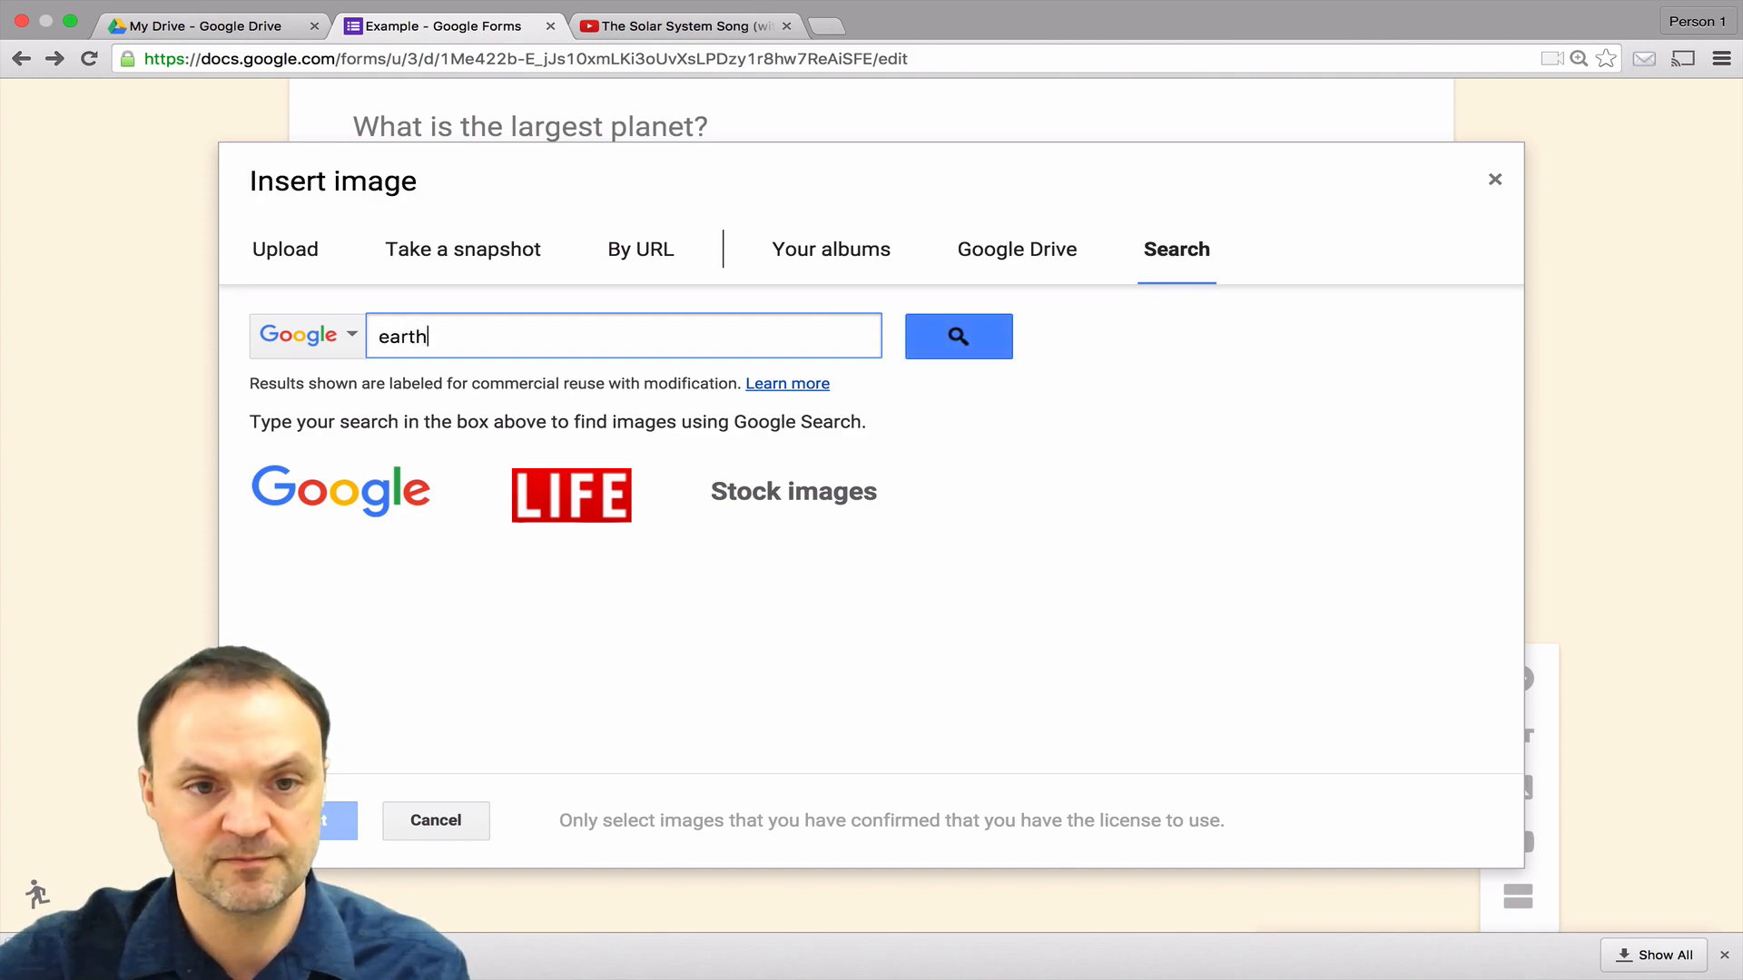
{"action": "key", "text": "Return"}
{"action": "left_click", "coordinate": [626, 563]}
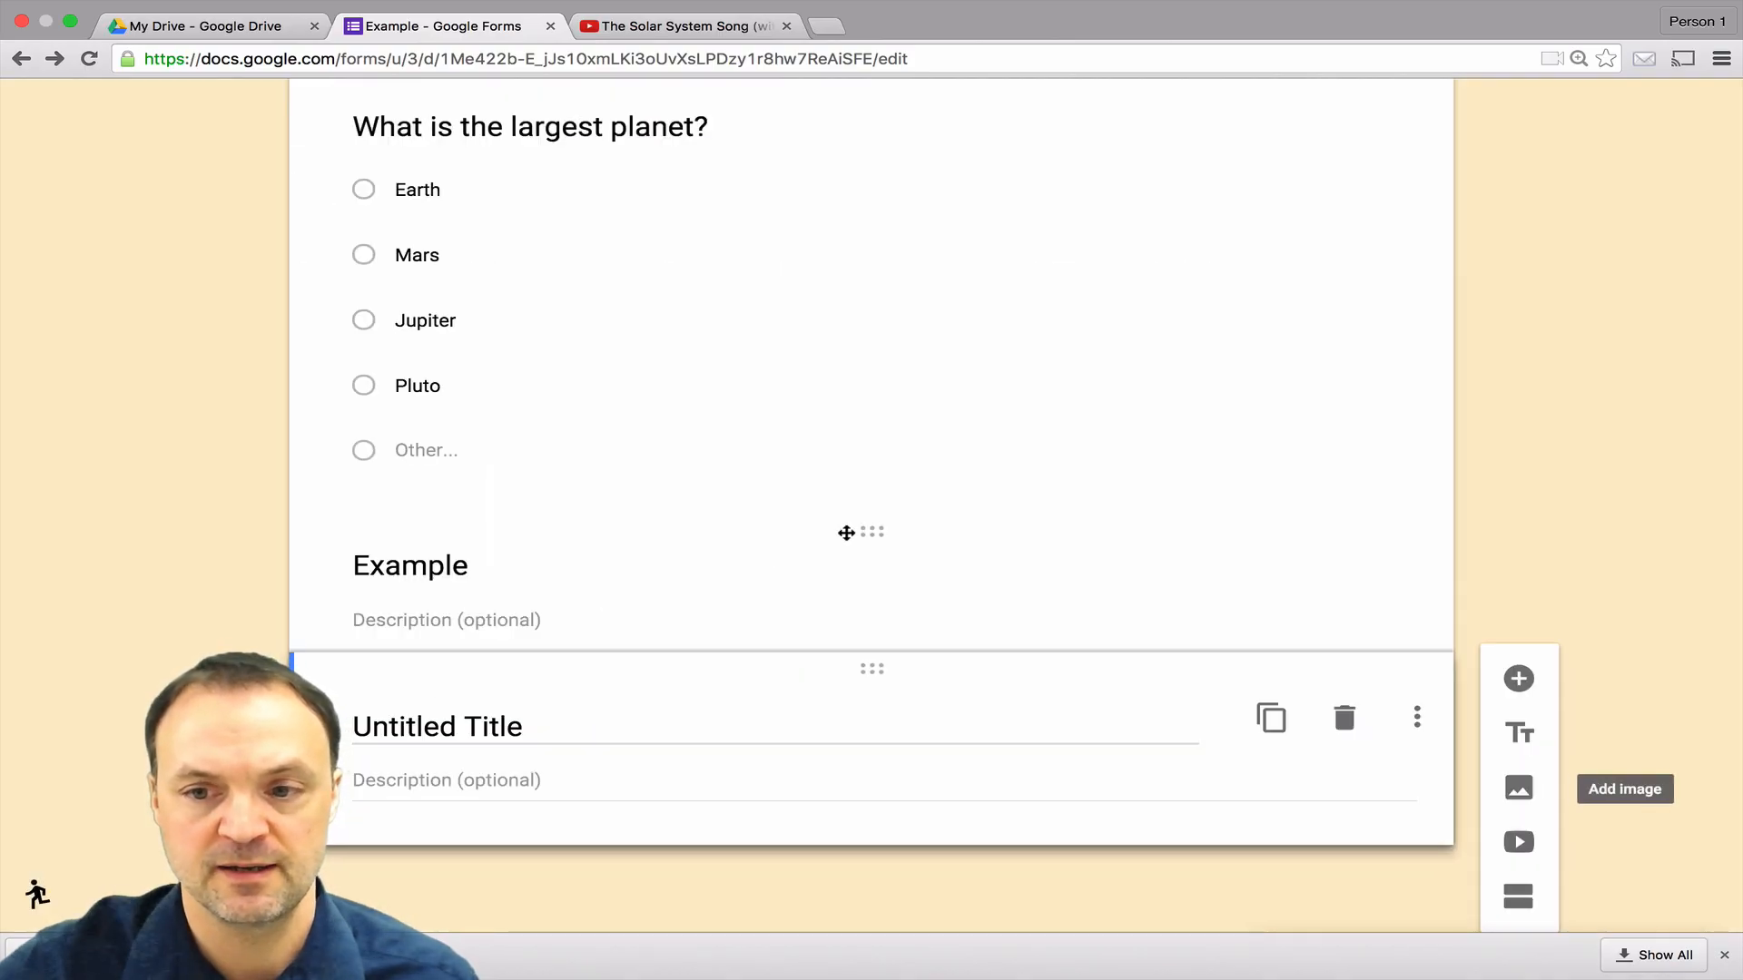
Step: Shrink the inserted Earth image to about two thirds of its width
{"action": "scroll", "coordinate": [846, 533], "scroll_direction": "down", "scroll_amount": 10}
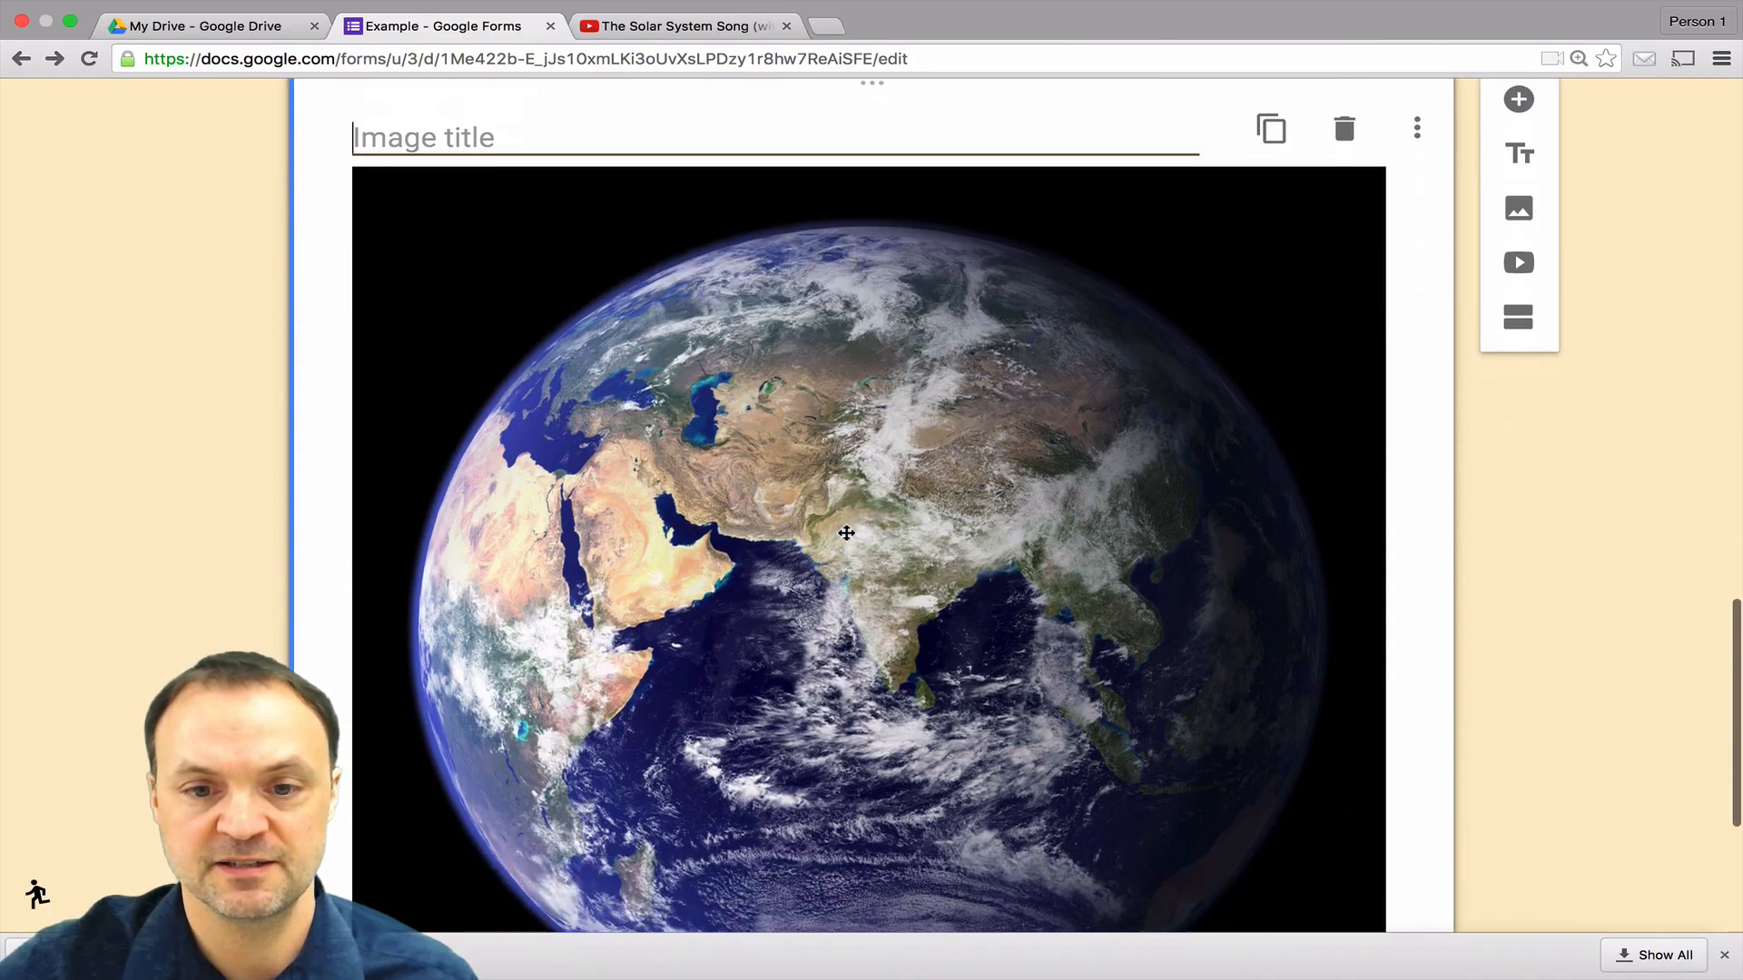
{"action": "scroll", "coordinate": [846, 533], "scroll_direction": "up", "scroll_amount": 3}
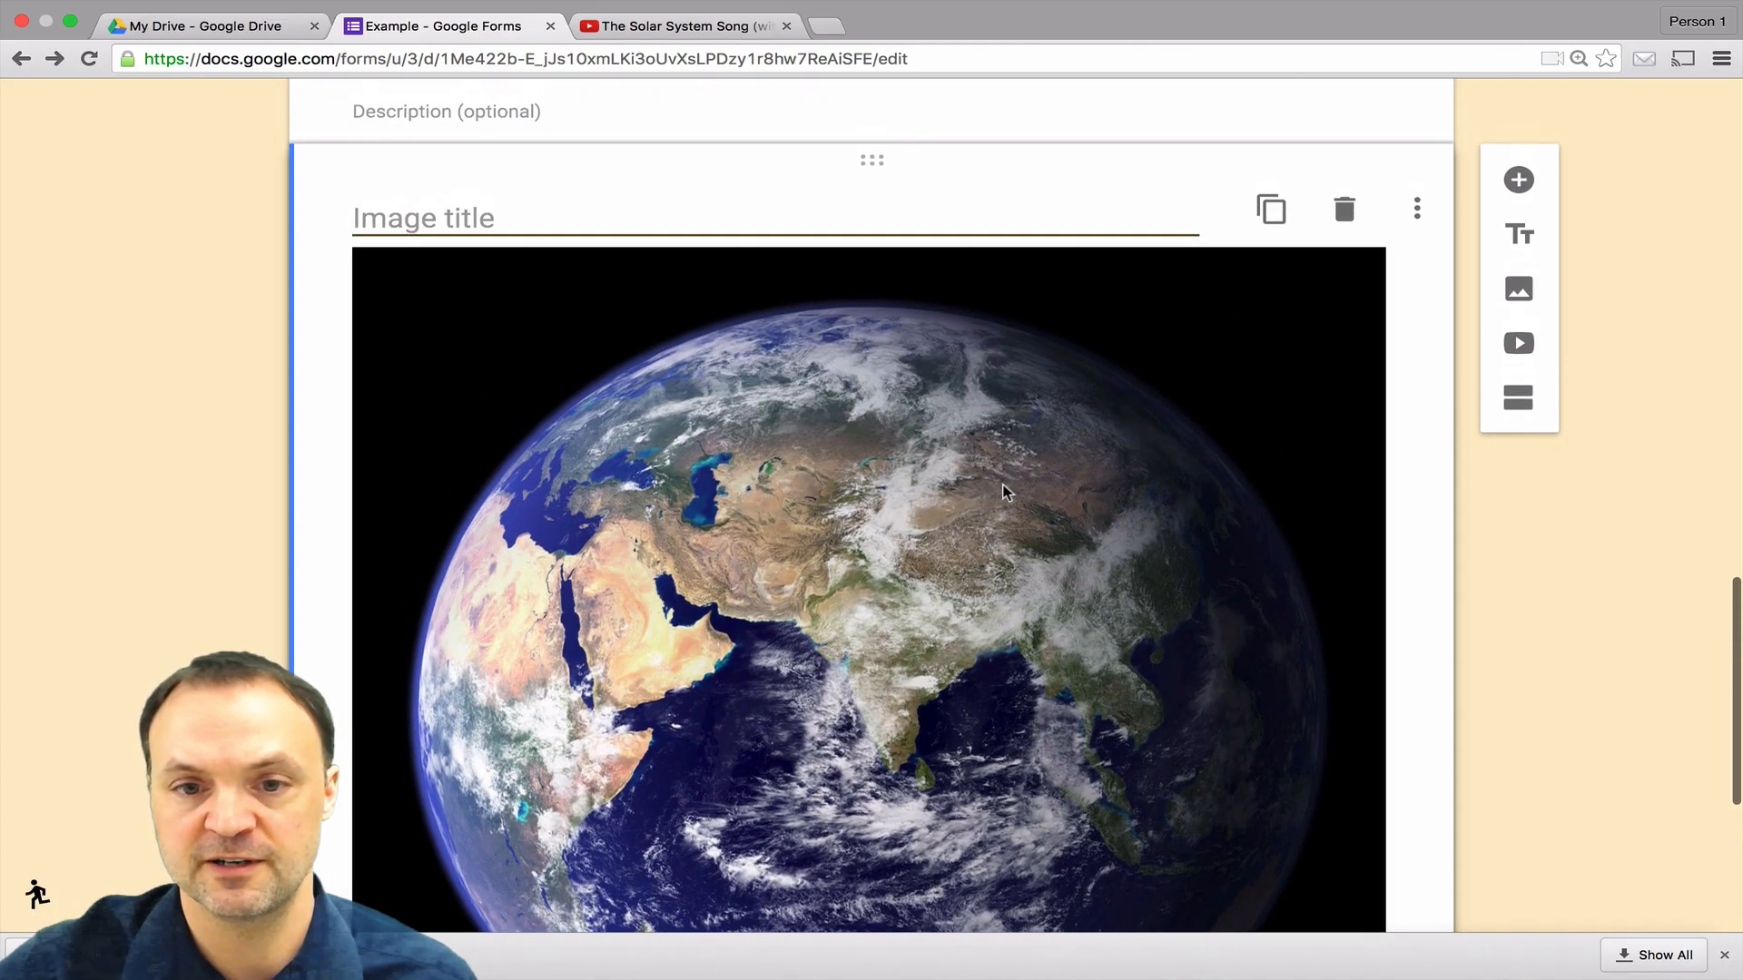
{"action": "left_click", "coordinate": [1257, 309]}
{"action": "left_click_drag", "start_coordinate": [1395, 244], "coordinate": [1059, 549]}
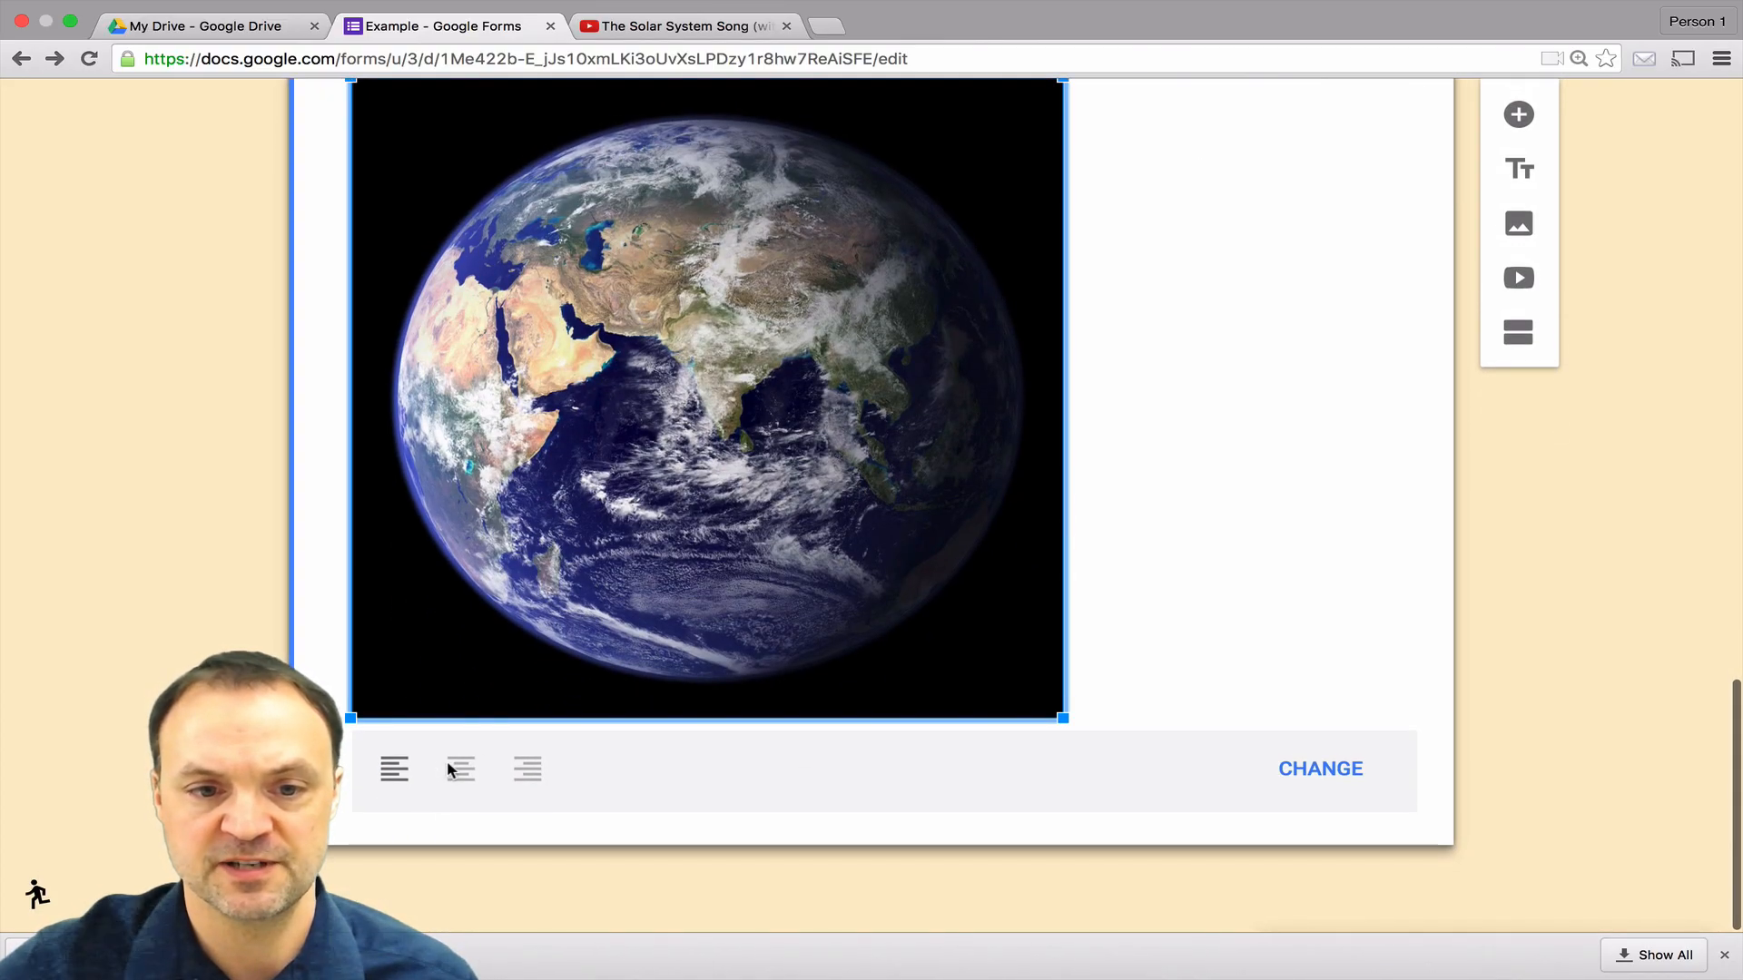
Step: Try the center and right alignments on the Earth image and leave it centered
{"action": "left_click", "coordinate": [460, 765]}
{"action": "left_click", "coordinate": [510, 779]}
{"action": "left_click", "coordinate": [449, 774]}
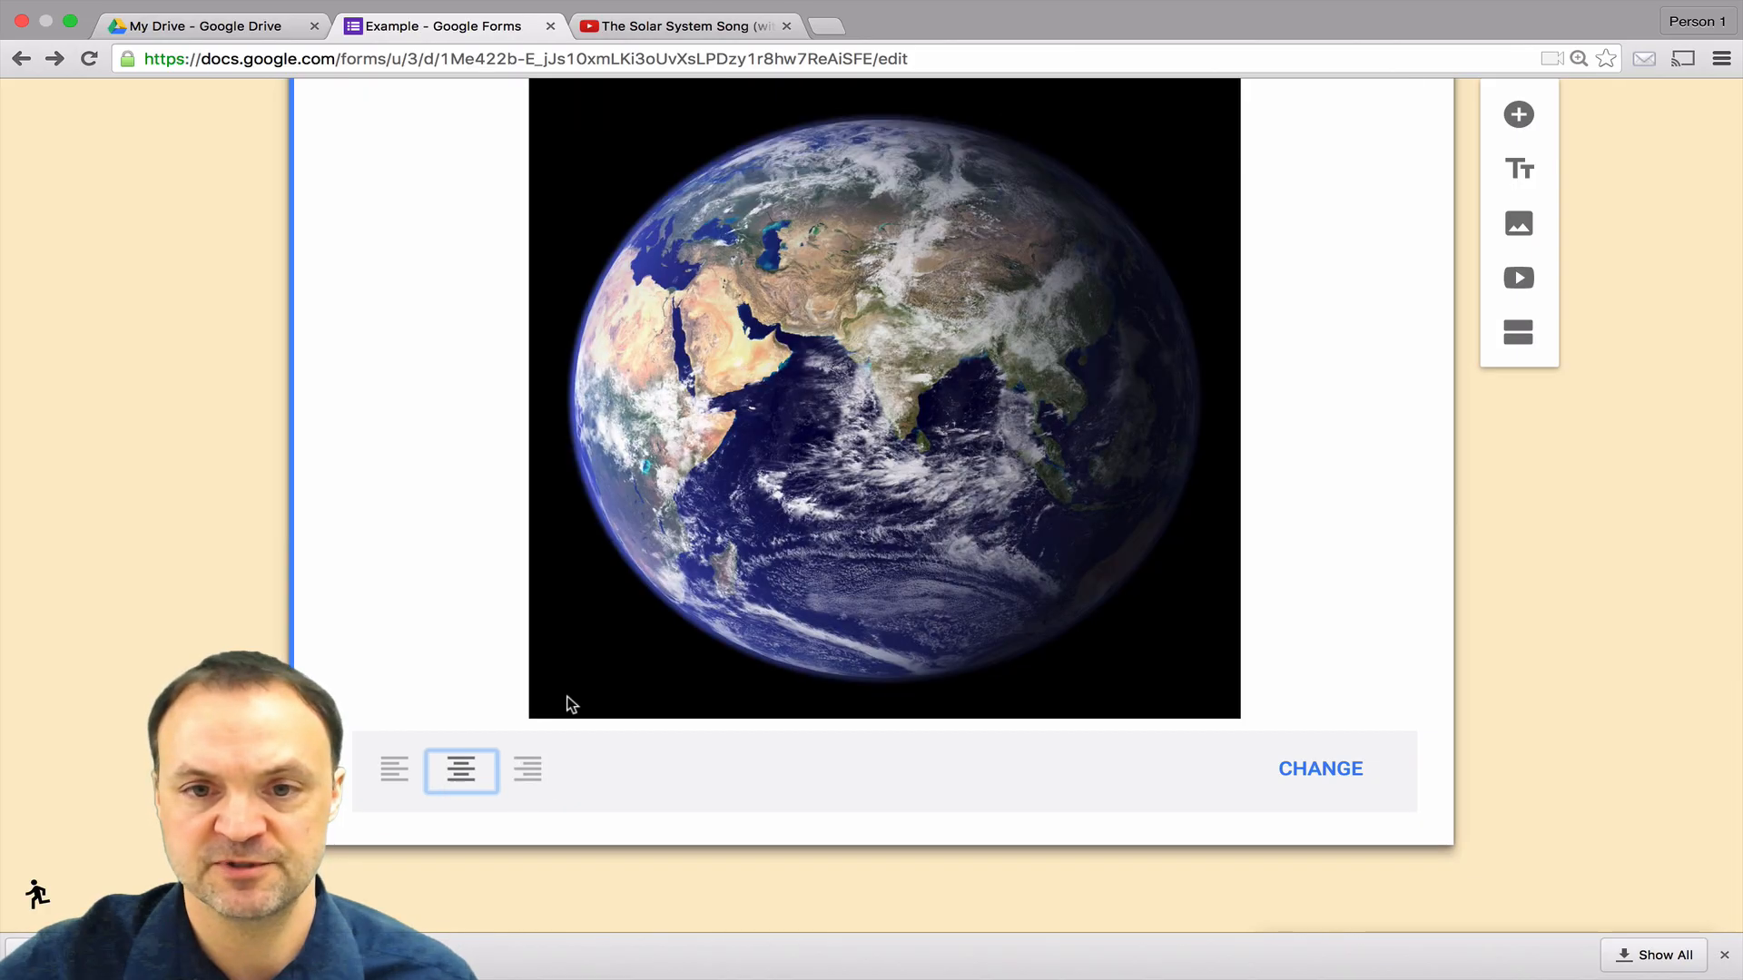
Step: Title the Earth image "Question 3"
{"action": "scroll", "coordinate": [568, 704], "scroll_direction": "up", "scroll_amount": 3}
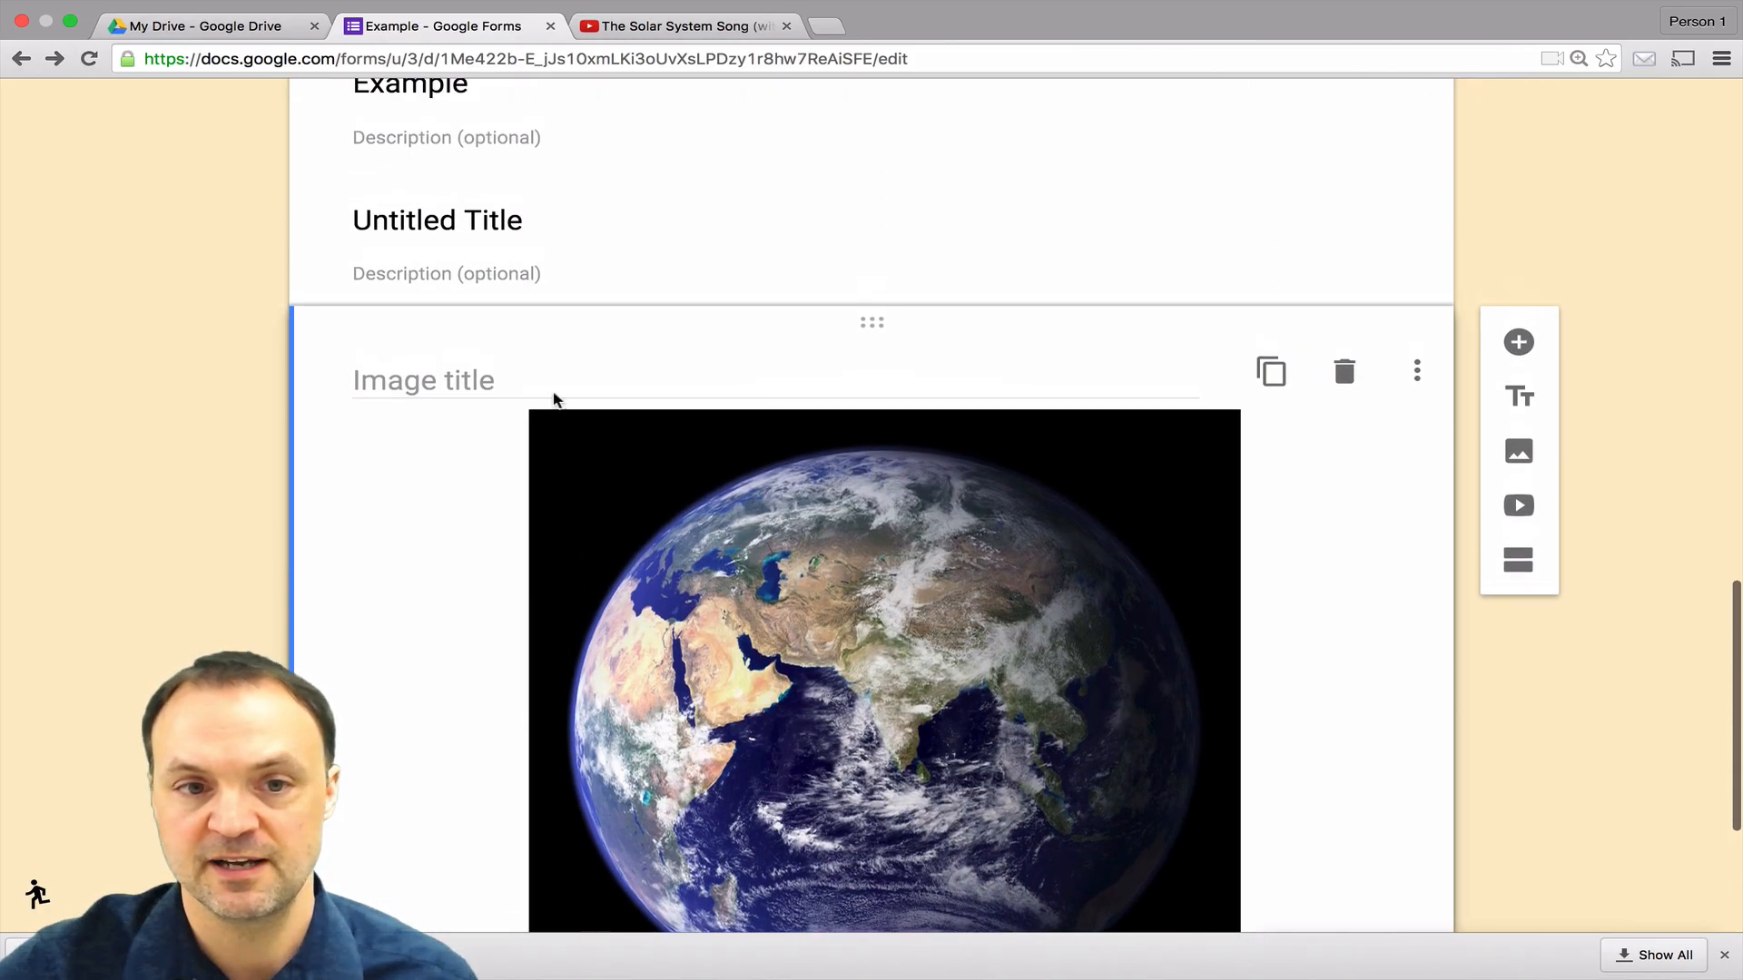
{"action": "left_click", "coordinate": [472, 377]}
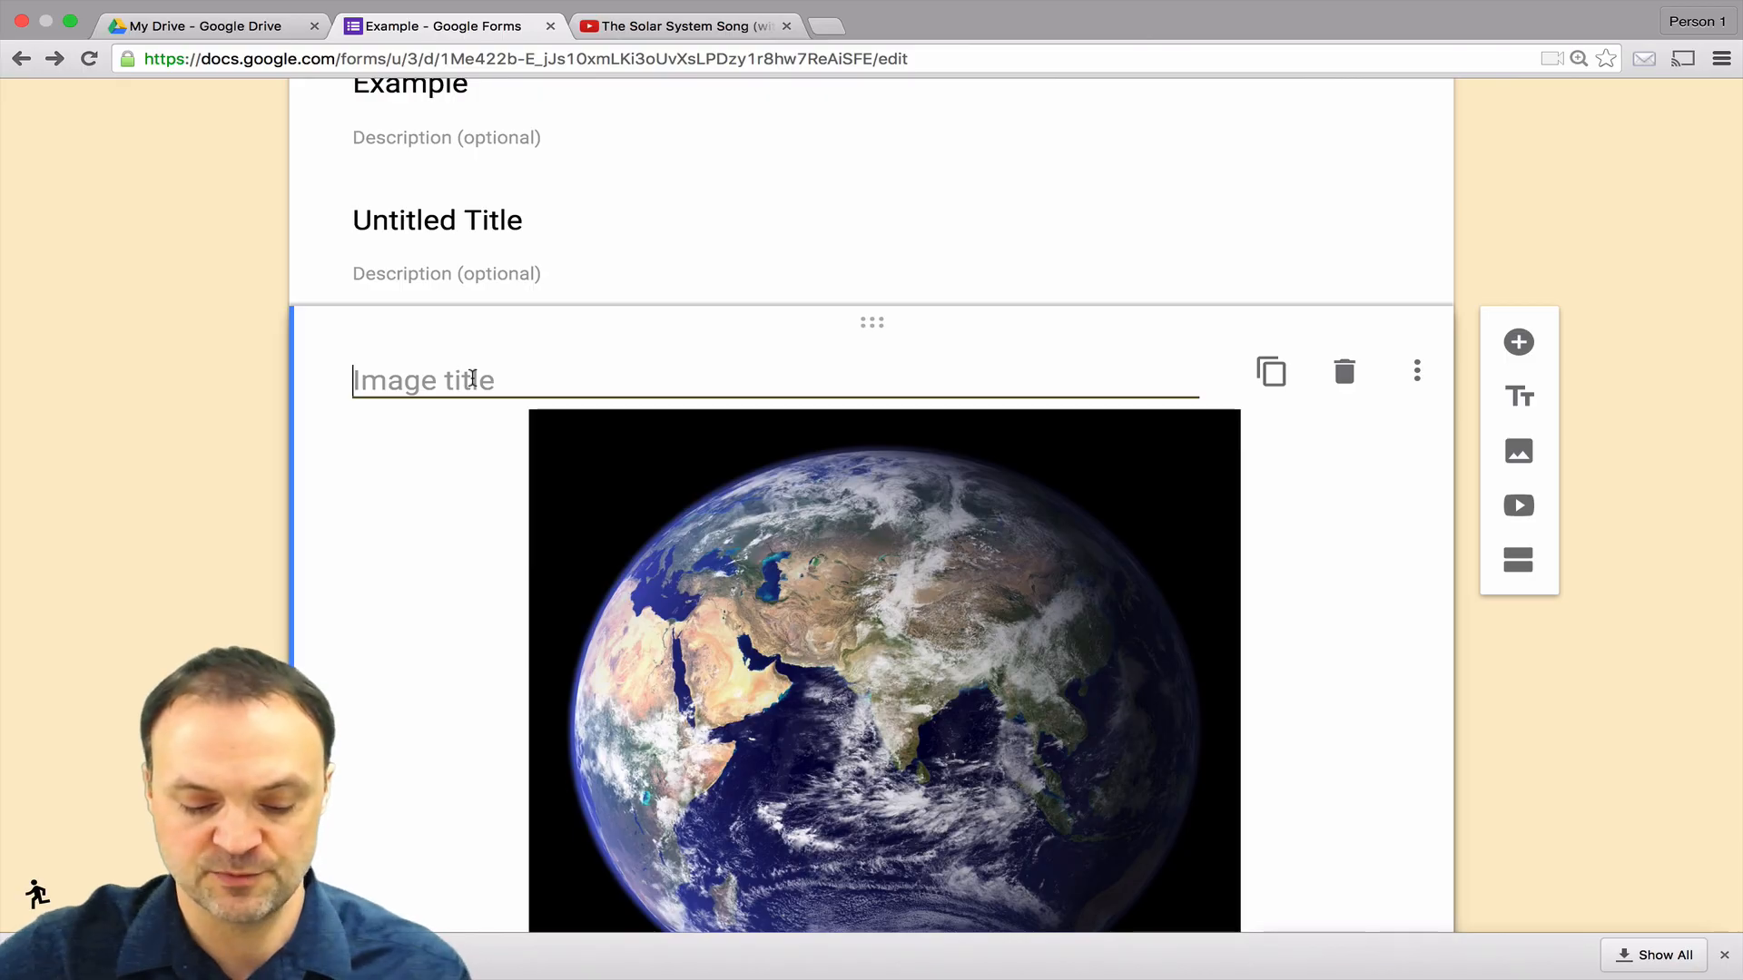
{"action": "type", "text": "Question 3"}
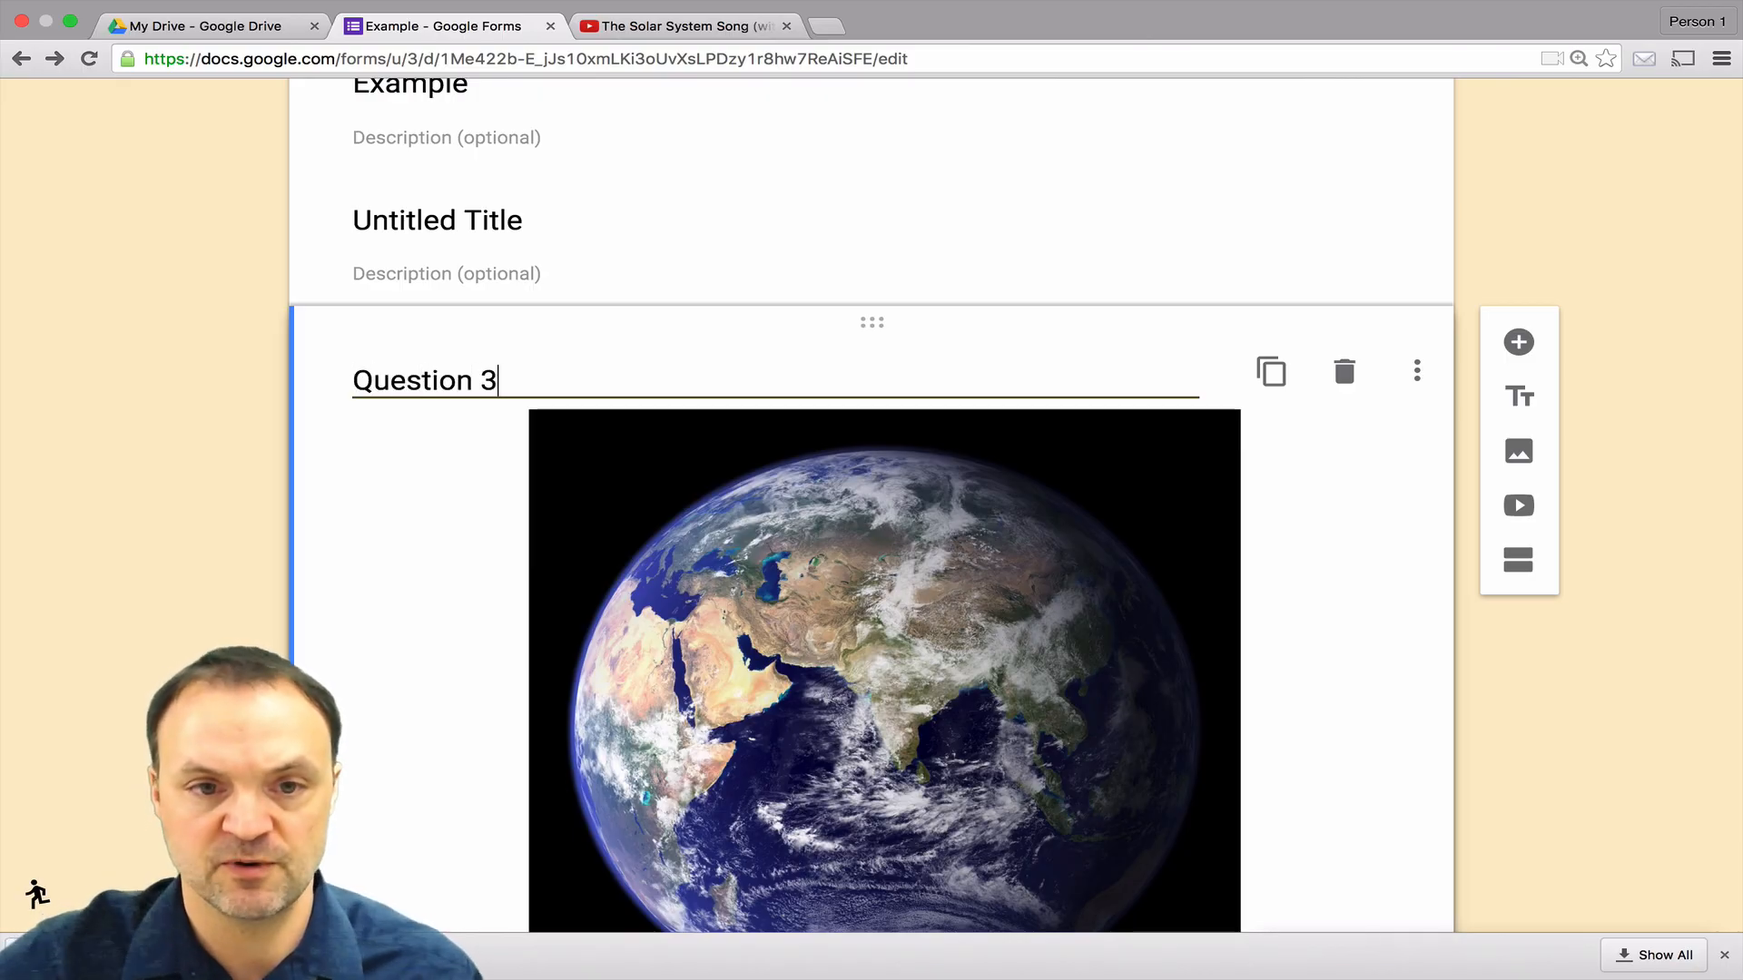
{"action": "scroll", "coordinate": [693, 415], "scroll_direction": "up", "scroll_amount": 2}
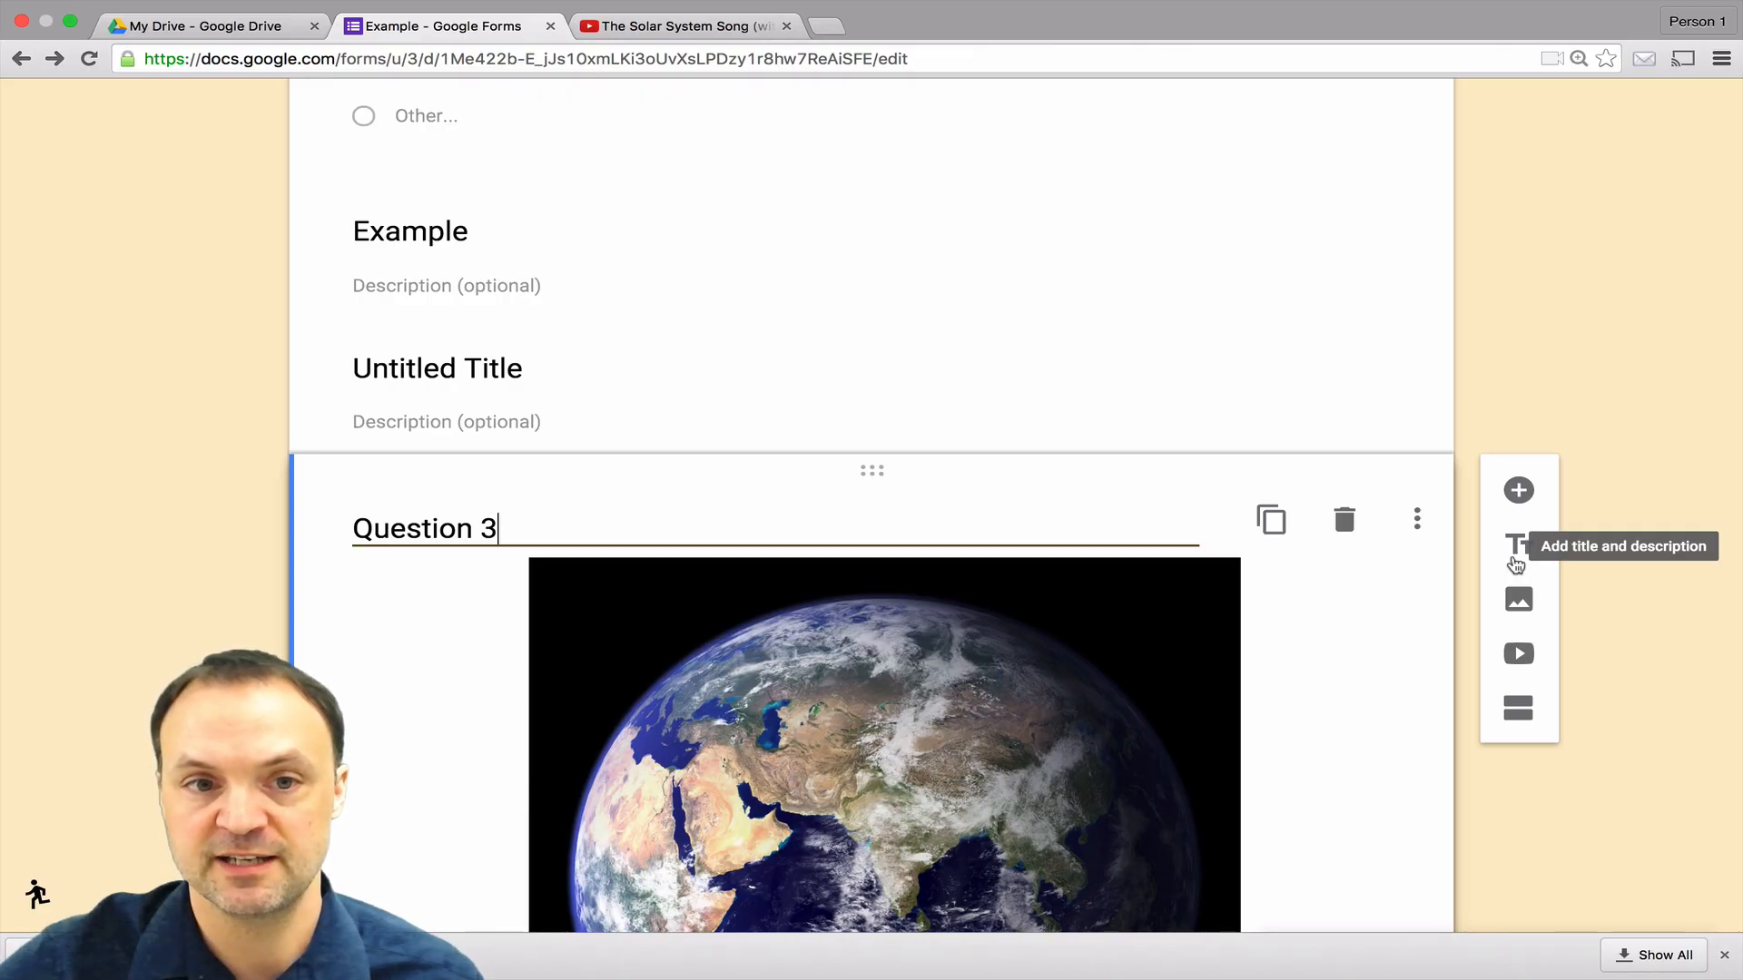
Step: Reorder the two title blocks so that "Untitled Title" comes before "Example"
{"action": "scroll", "coordinate": [1516, 564], "scroll_direction": "up", "scroll_amount": 2}
{"action": "left_click", "coordinate": [818, 395]}
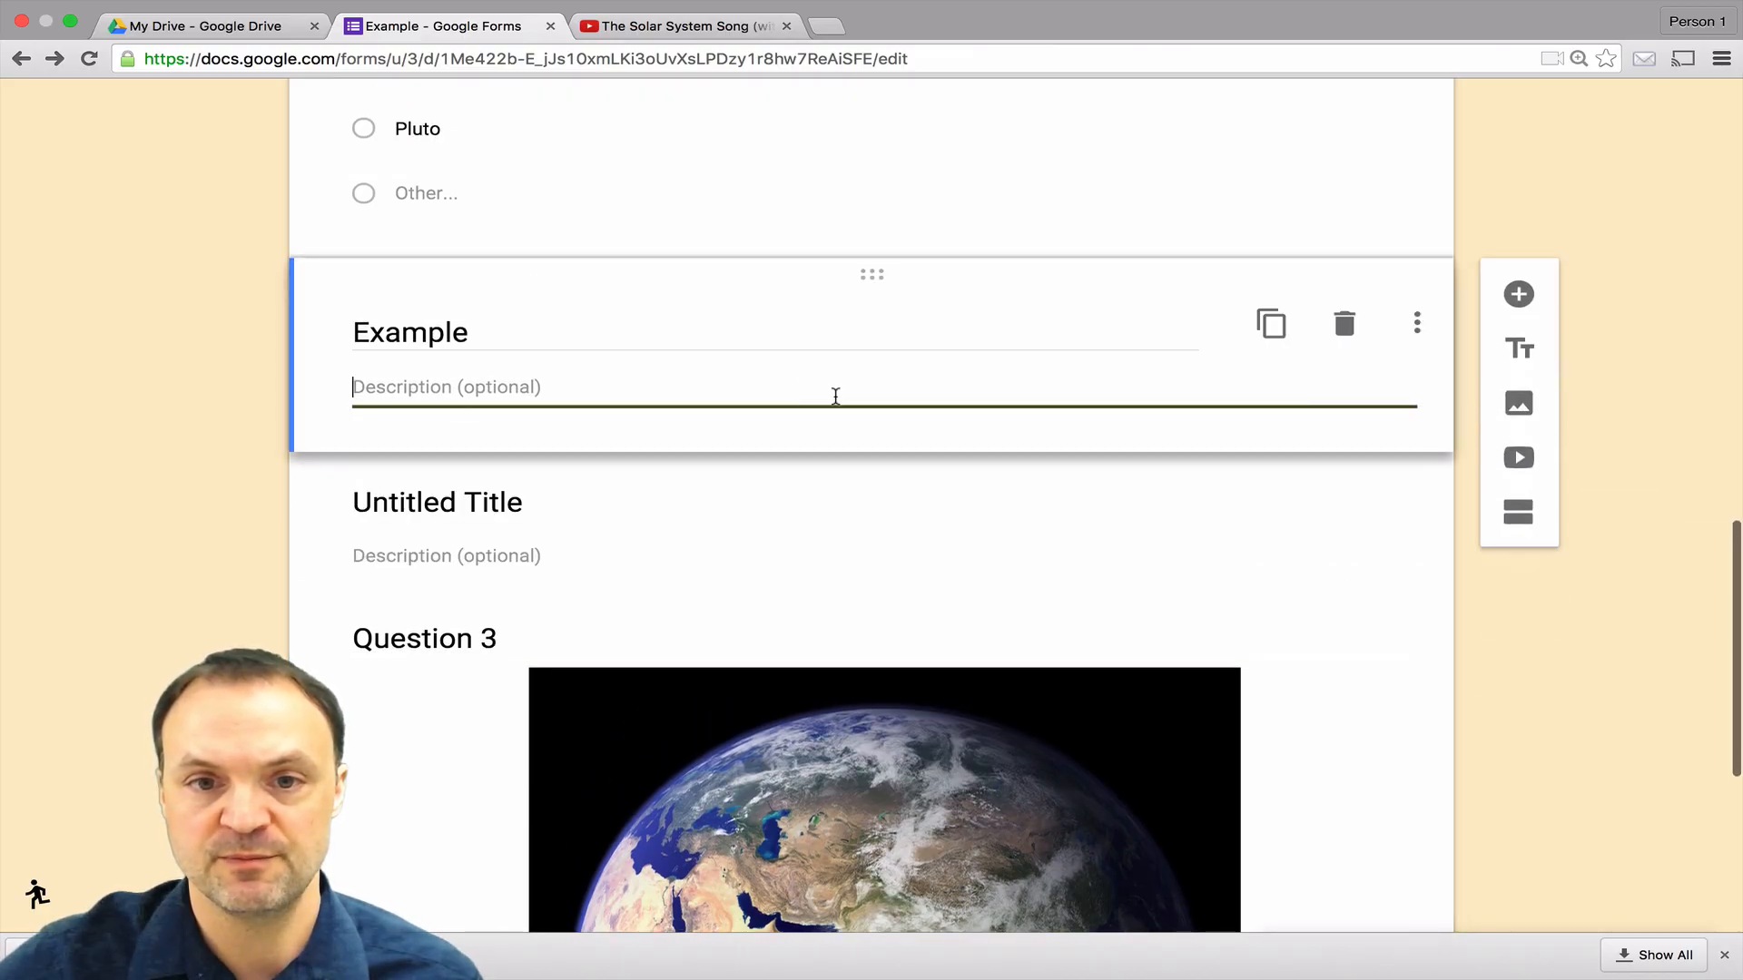
{"action": "left_click_drag", "start_coordinate": [806, 623], "coordinate": [821, 440]}
{"action": "scroll", "coordinate": [977, 524], "scroll_direction": "down", "scroll_amount": 6}
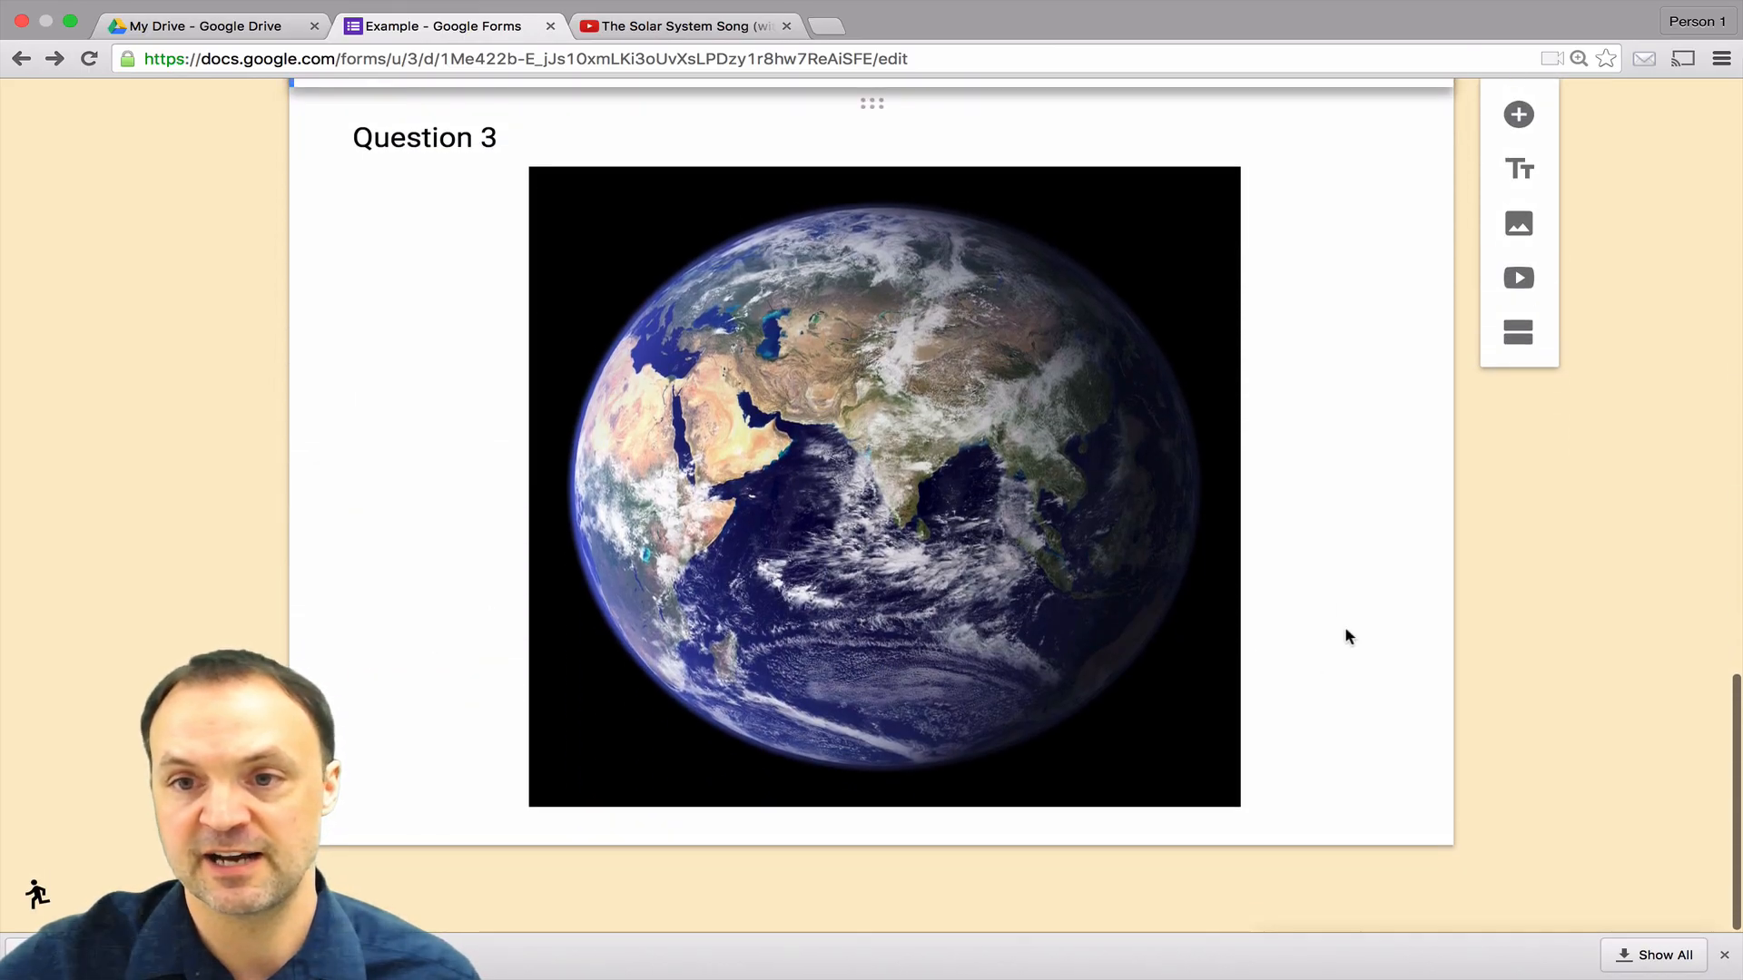
Step: Add a new multiple-choice question after the "Example" block and move the Question 3 image above both title blocks
{"action": "left_click", "coordinate": [1518, 118]}
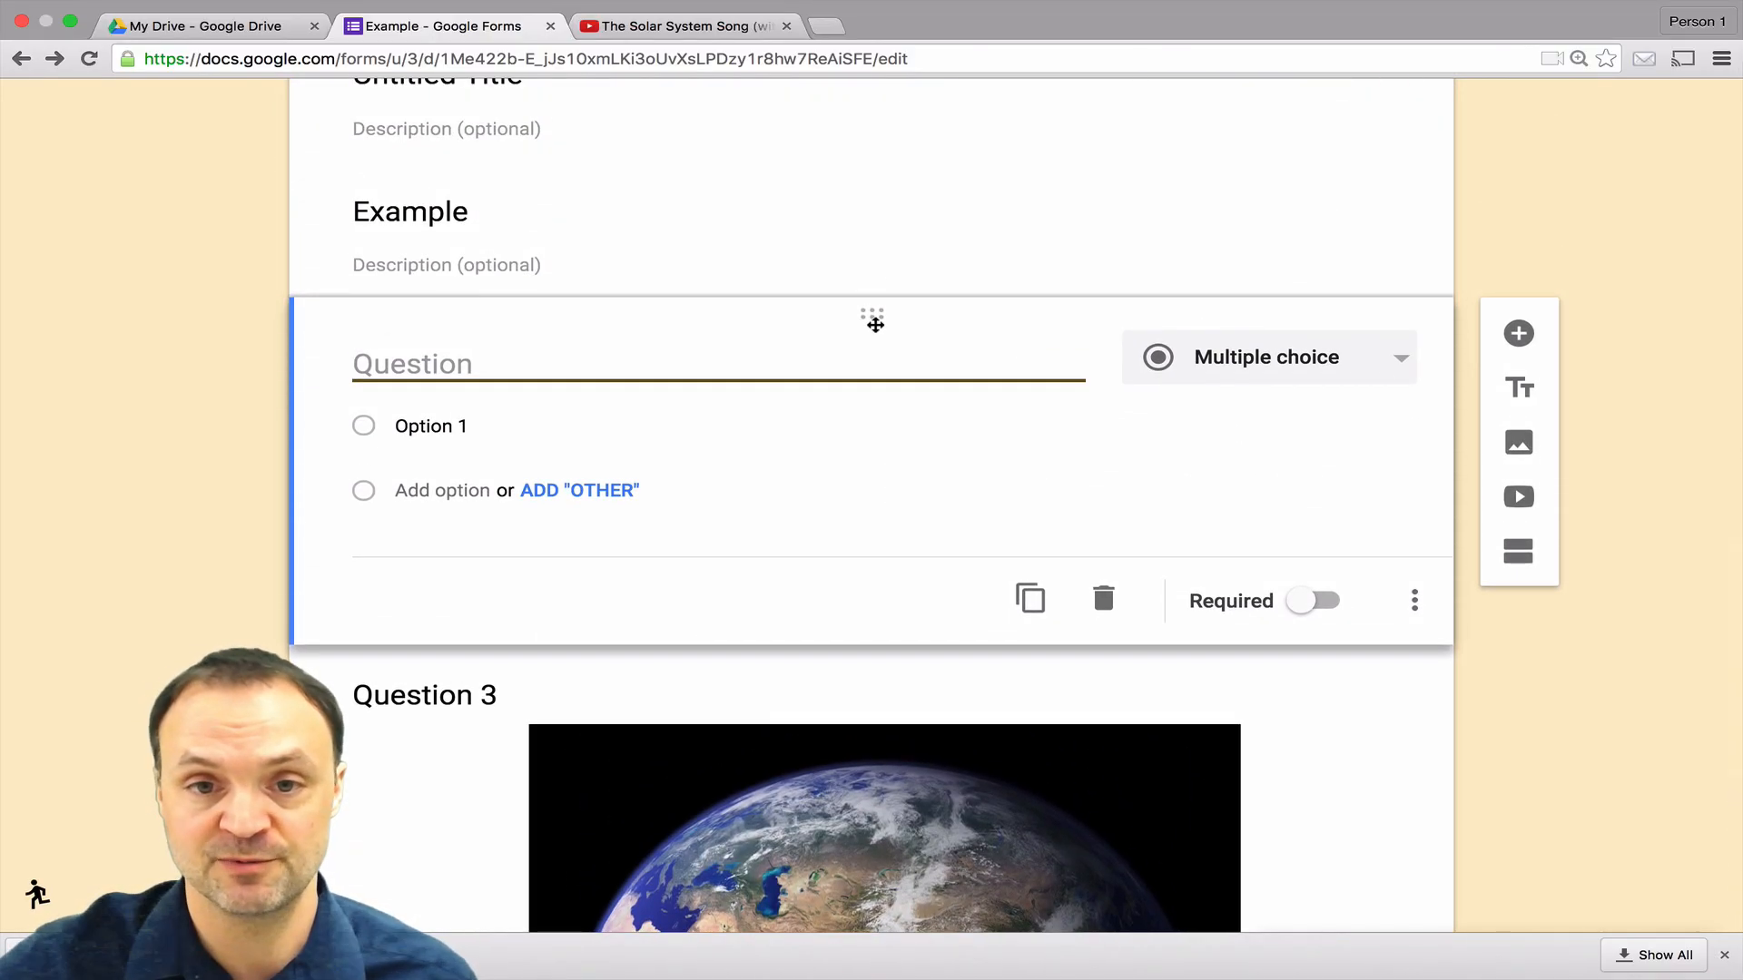
{"action": "left_click_drag", "start_coordinate": [875, 324], "coordinate": [878, 648]}
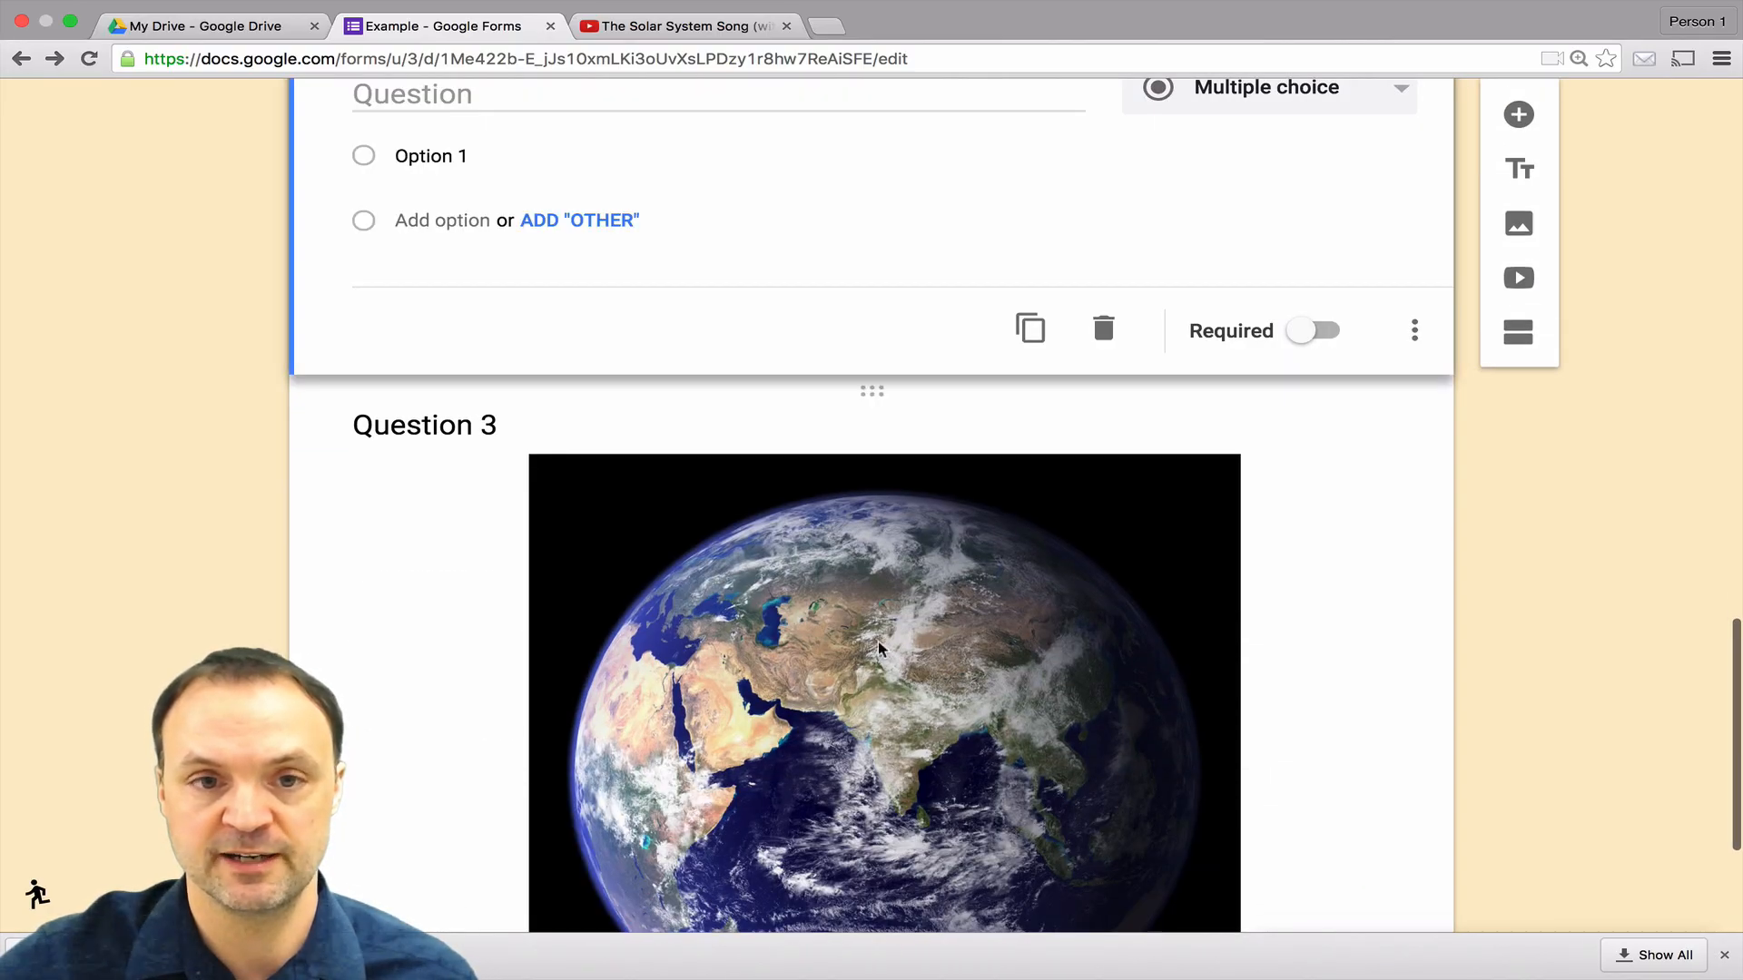
{"action": "left_click_drag", "start_coordinate": [867, 391], "coordinate": [851, 354]}
{"action": "scroll", "coordinate": [852, 354], "scroll_direction": "down", "scroll_amount": 10}
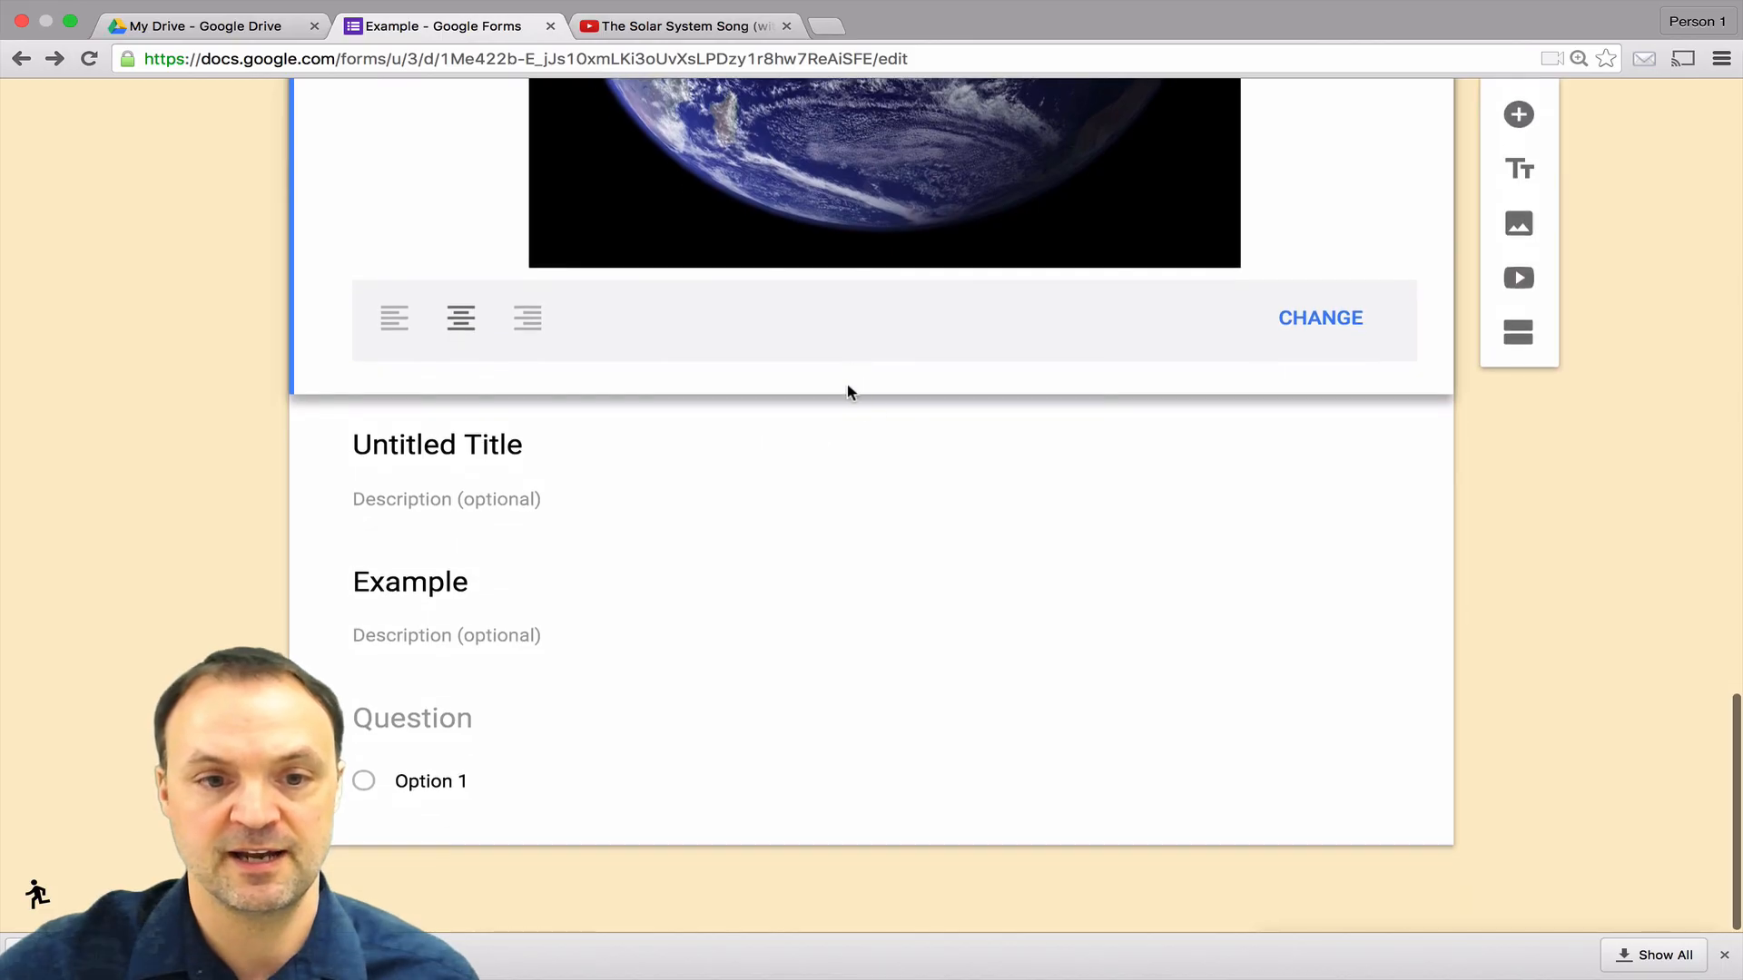
Step: Enter "What planet is this" as the text of the new multiple-choice question
{"action": "scroll", "coordinate": [817, 463], "scroll_direction": "up", "scroll_amount": 2}
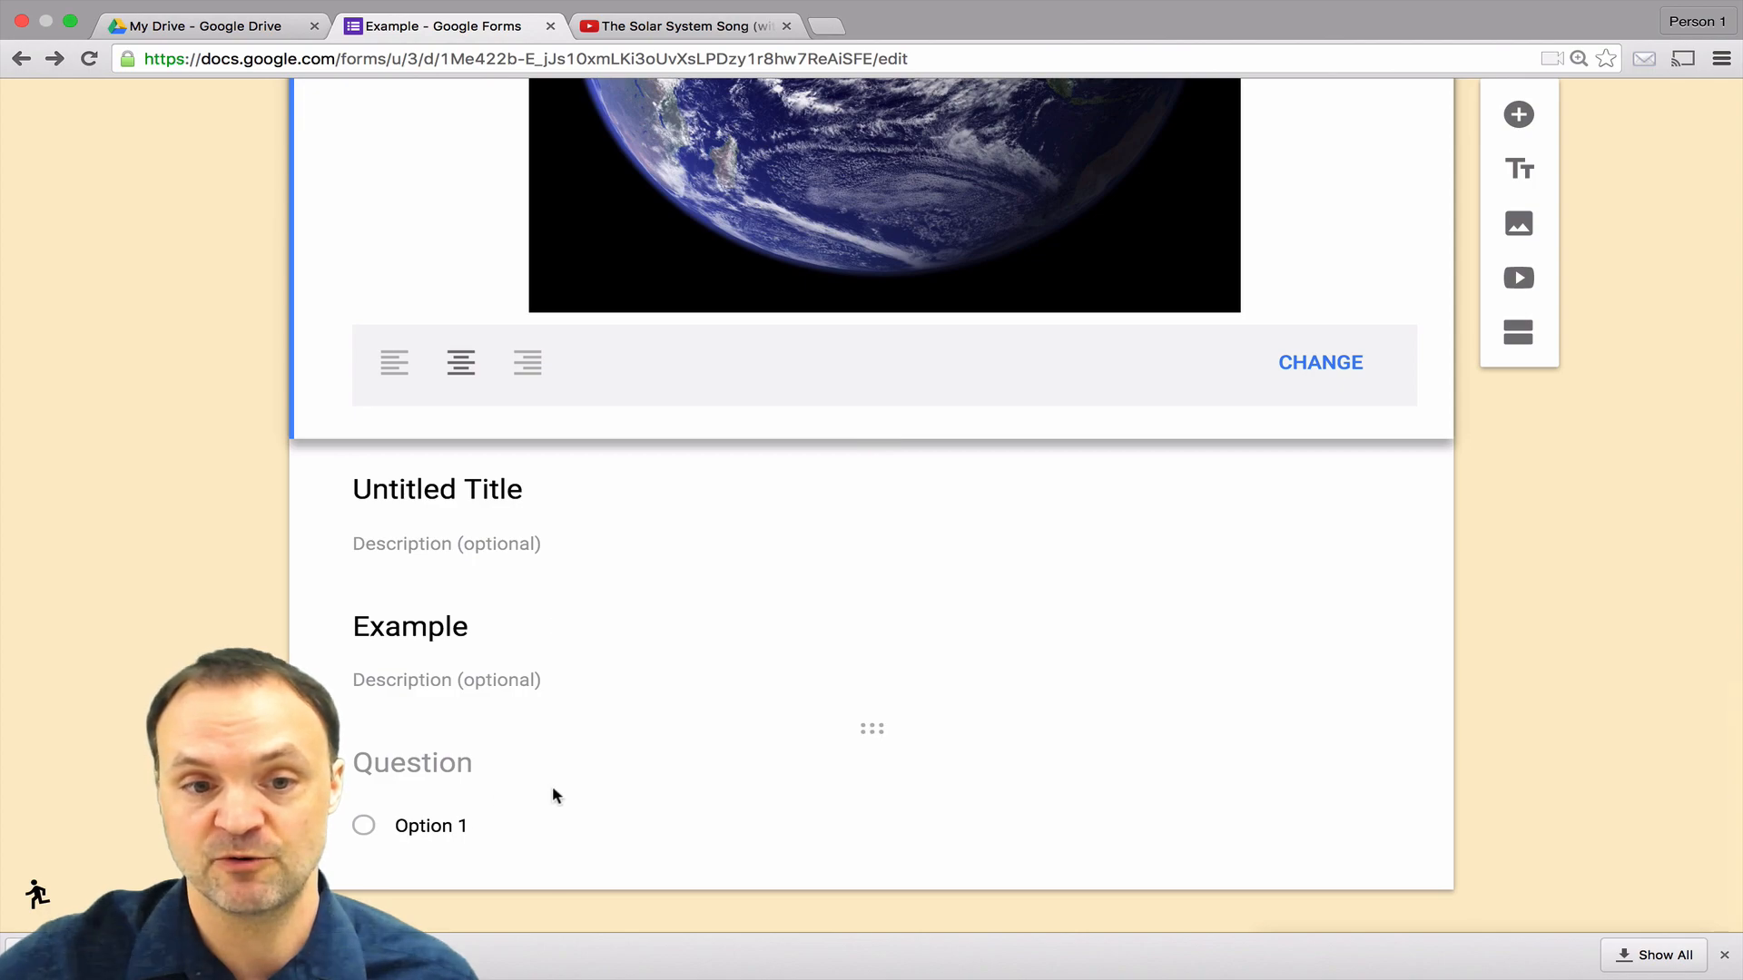
{"action": "scroll", "coordinate": [556, 795], "scroll_direction": "down", "scroll_amount": 1}
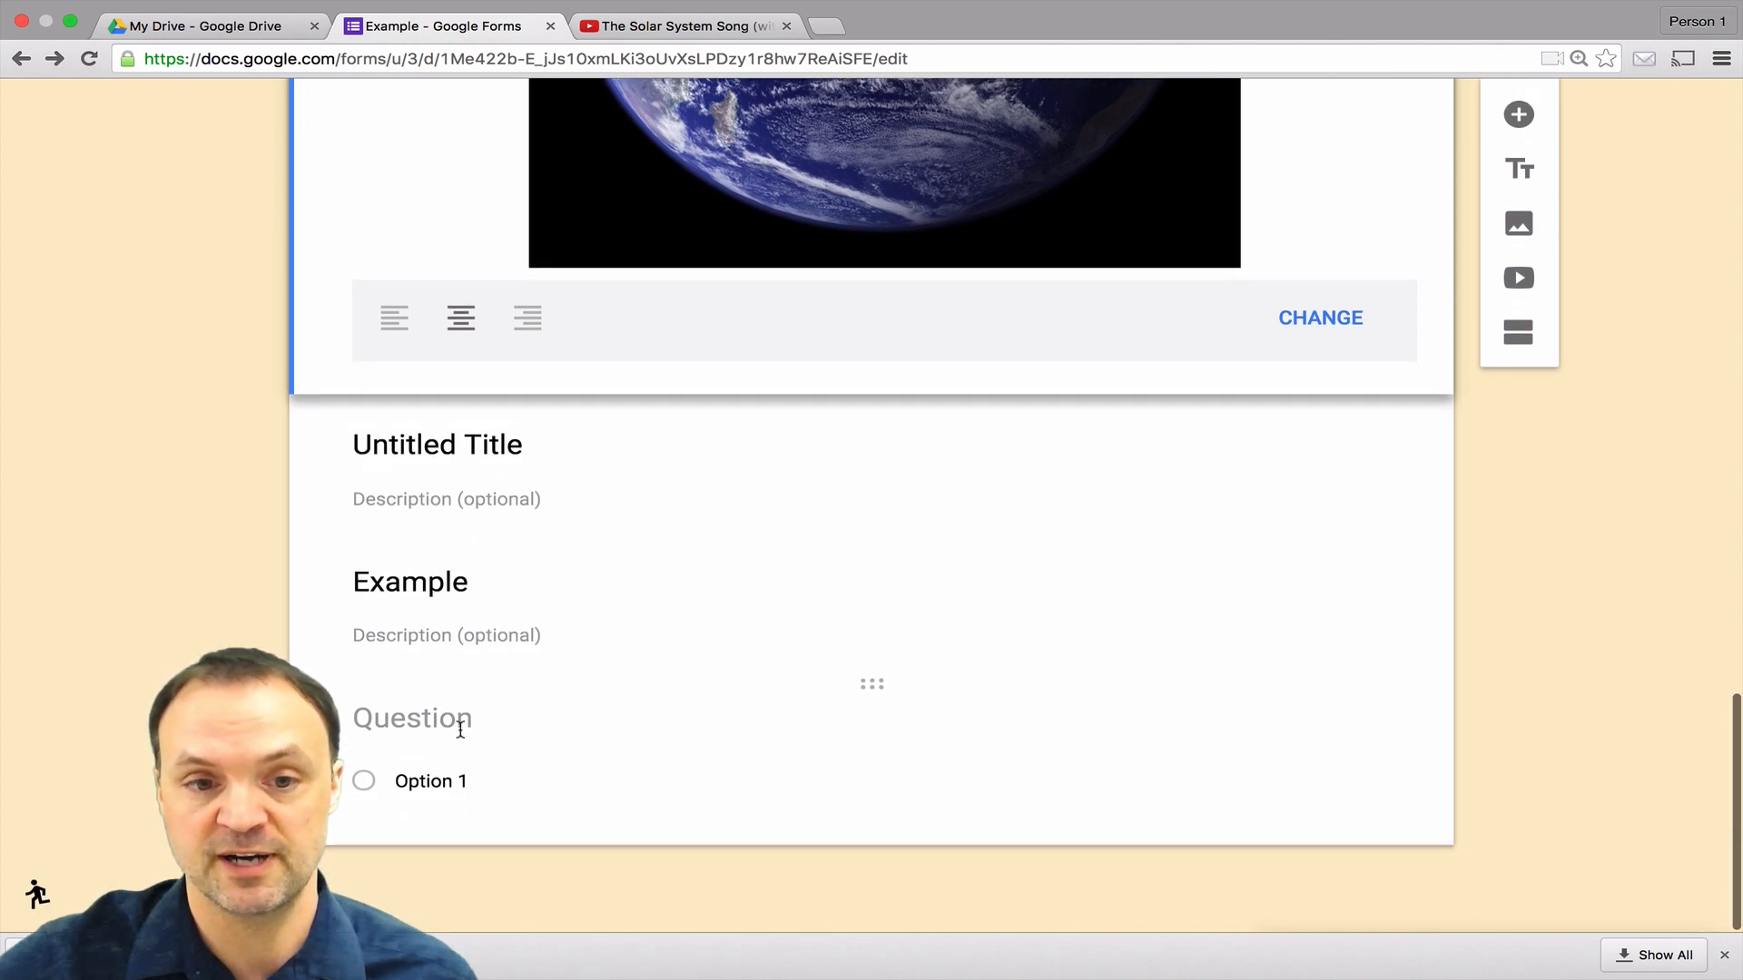
{"action": "left_click", "coordinate": [463, 722]}
{"action": "type", "text": "Wha"}
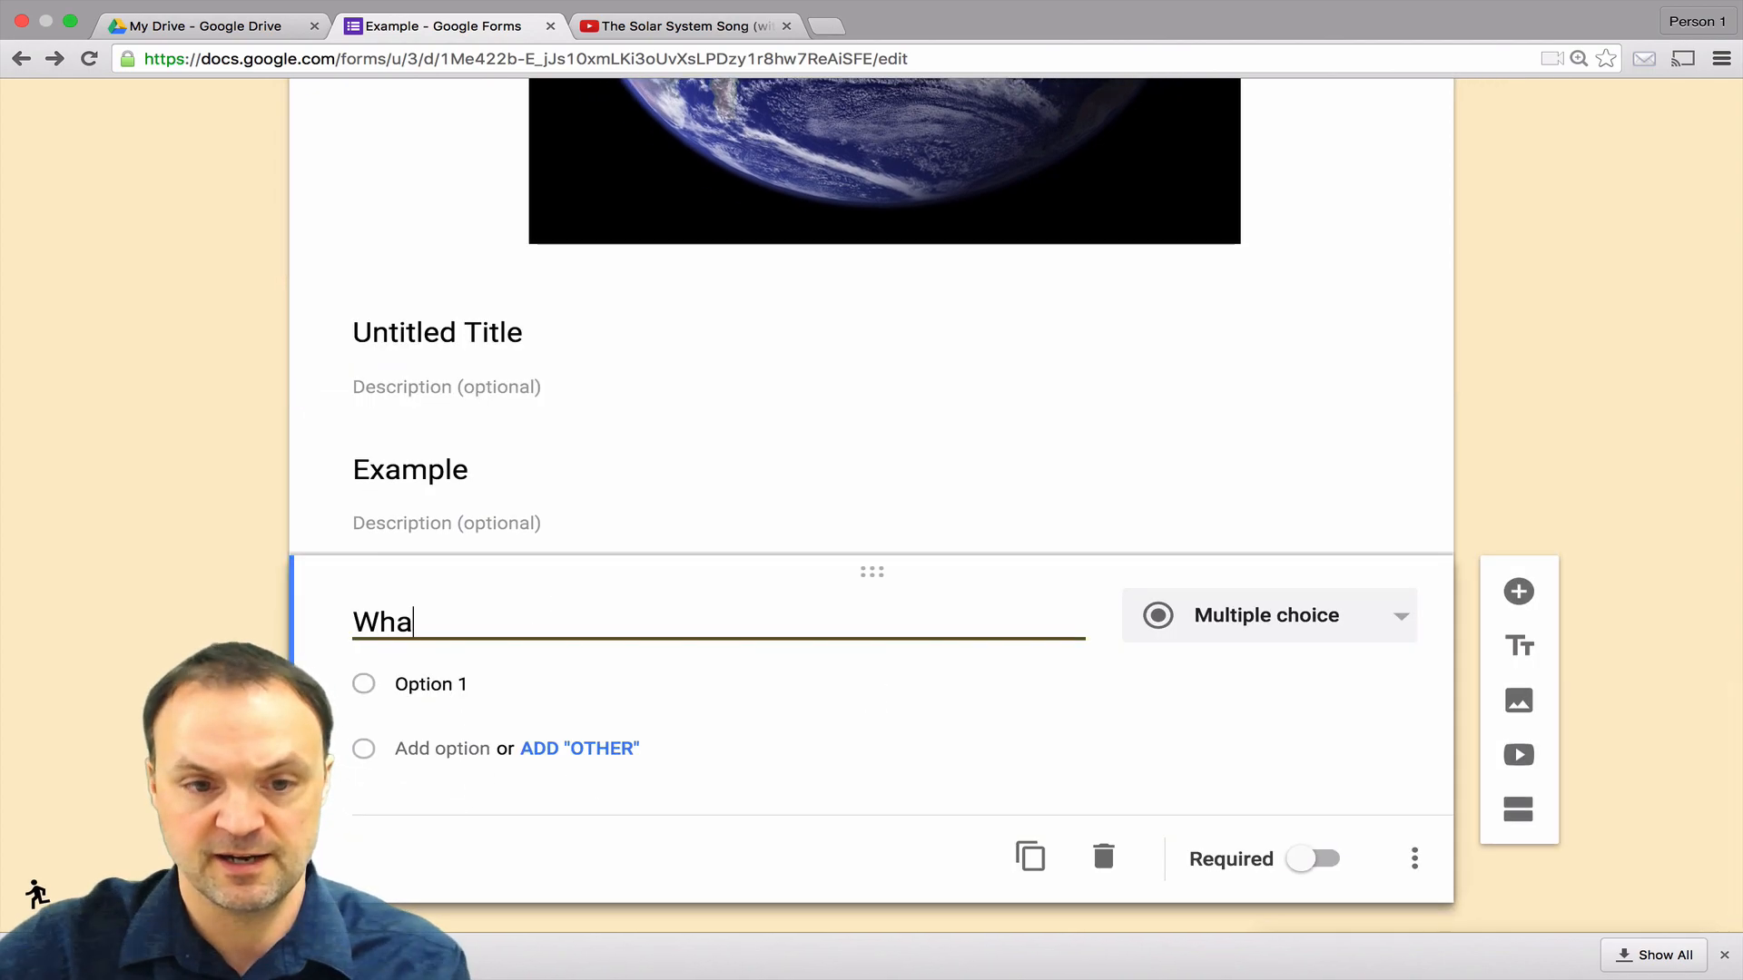
{"action": "type", "text": "t planet is this"}
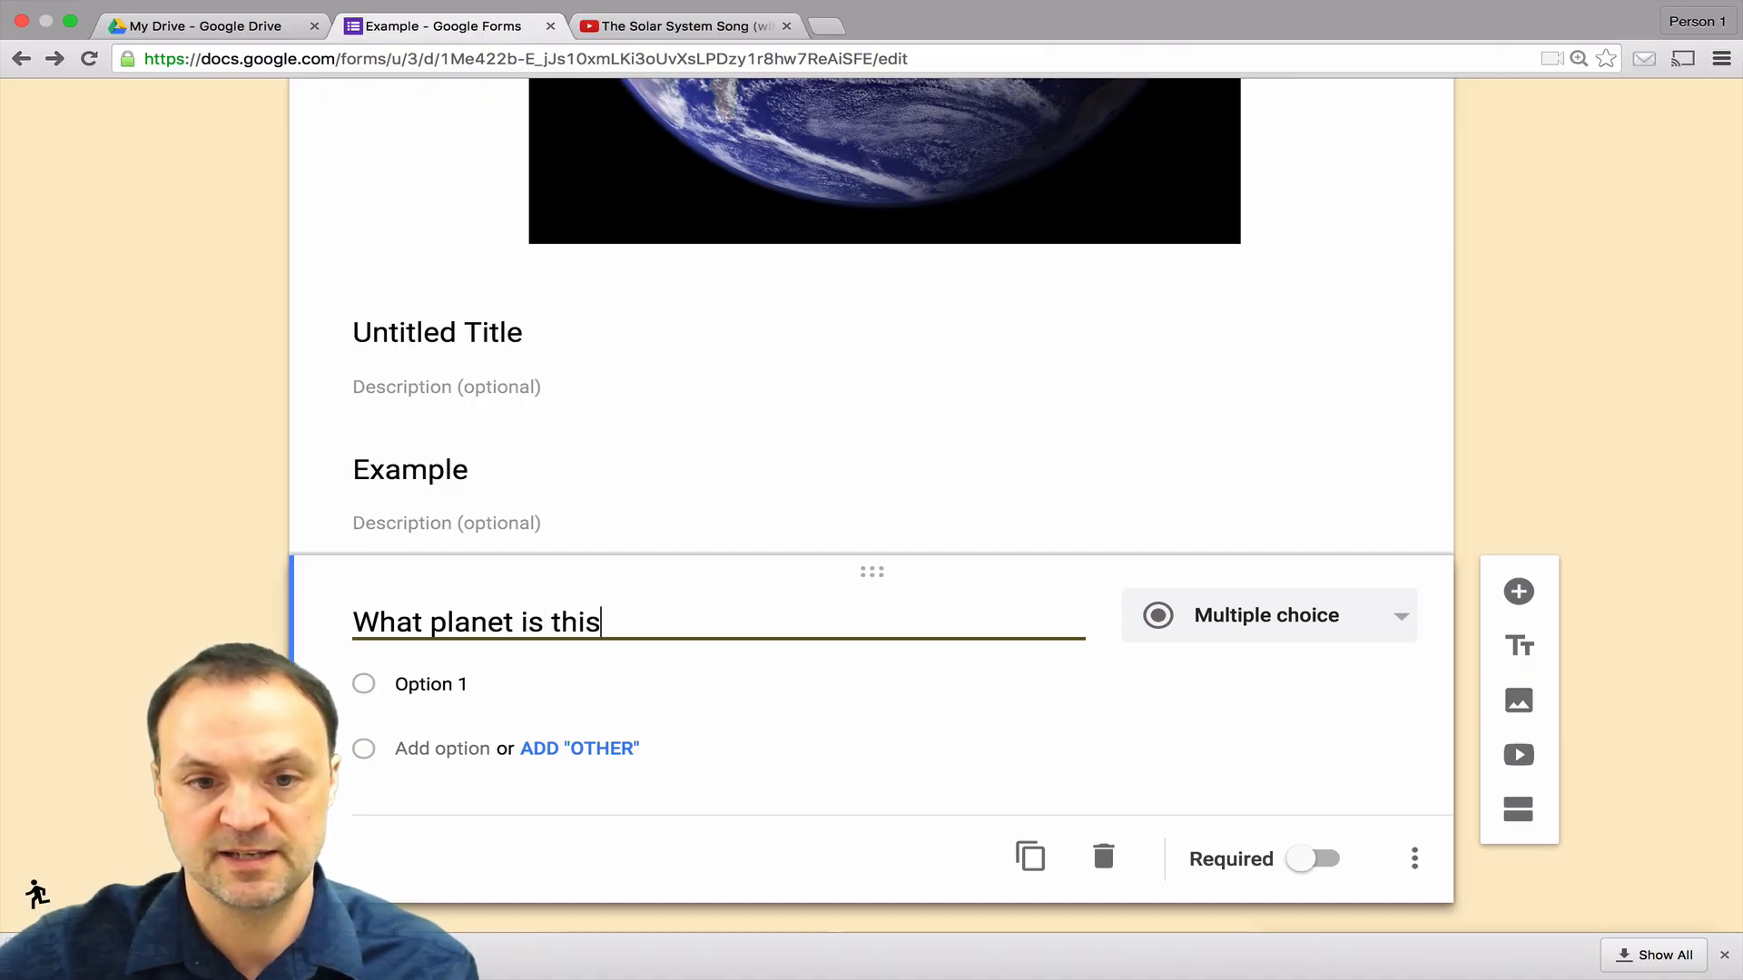
Step: Name the planet question's first answer "Earth" and add a second answer option with its default text
{"action": "left_click", "coordinate": [448, 731]}
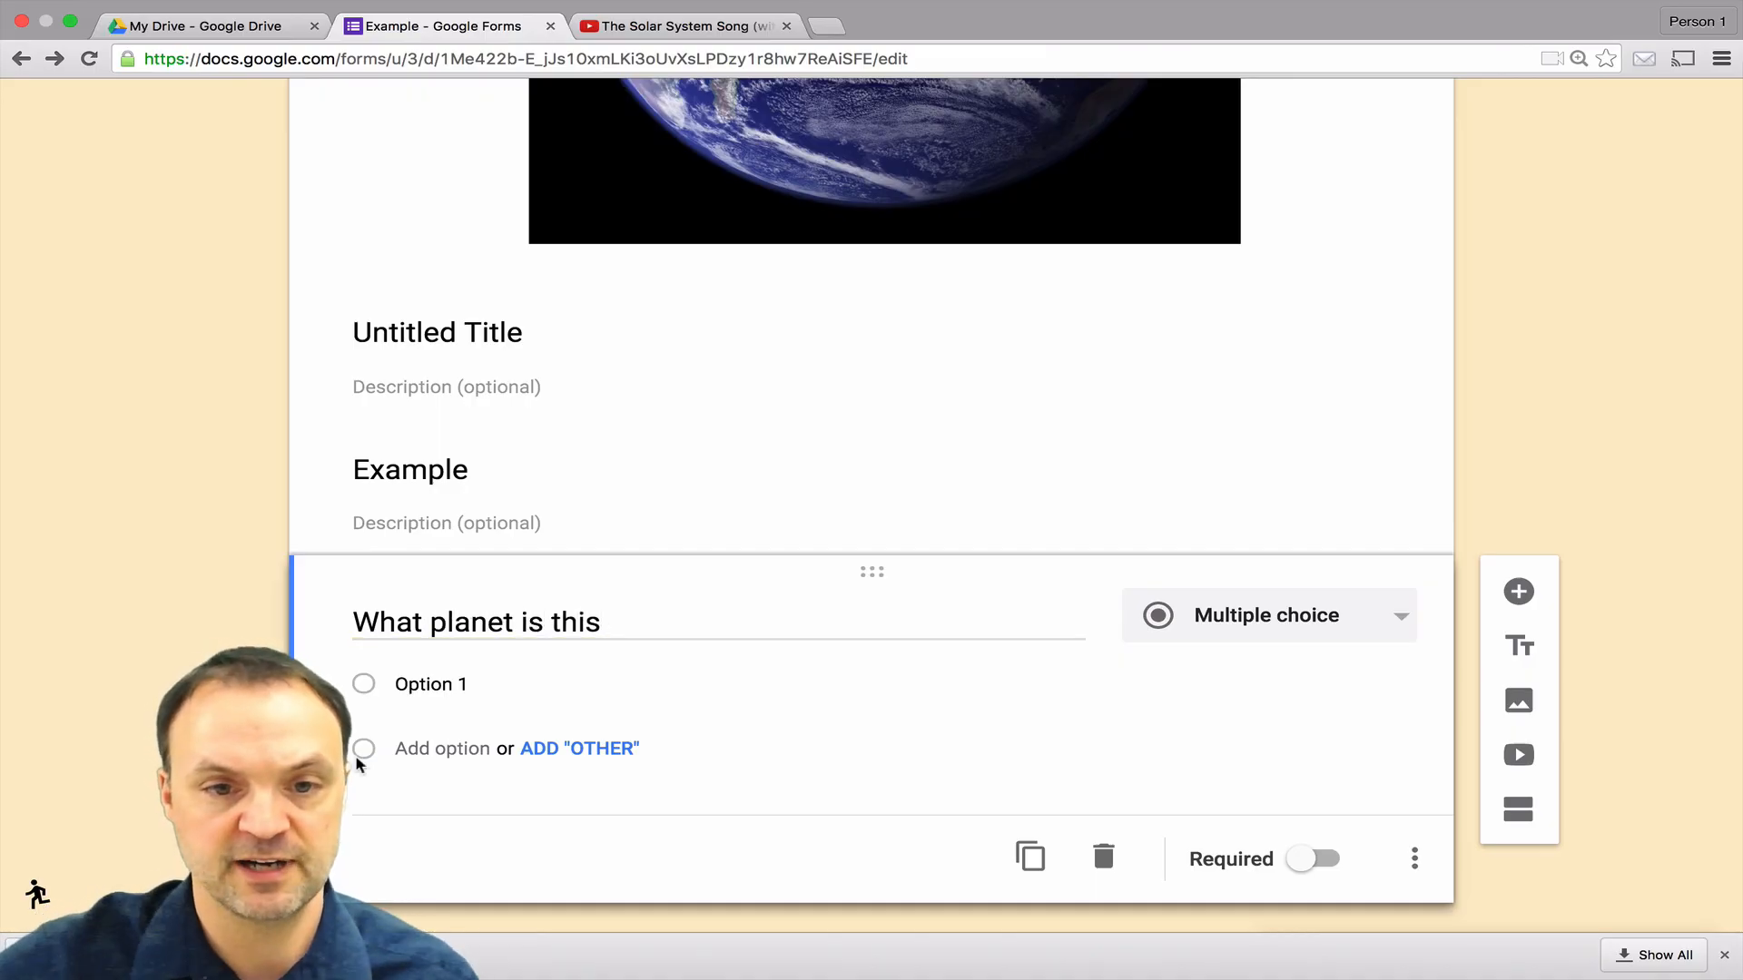
{"action": "left_click", "coordinate": [473, 697]}
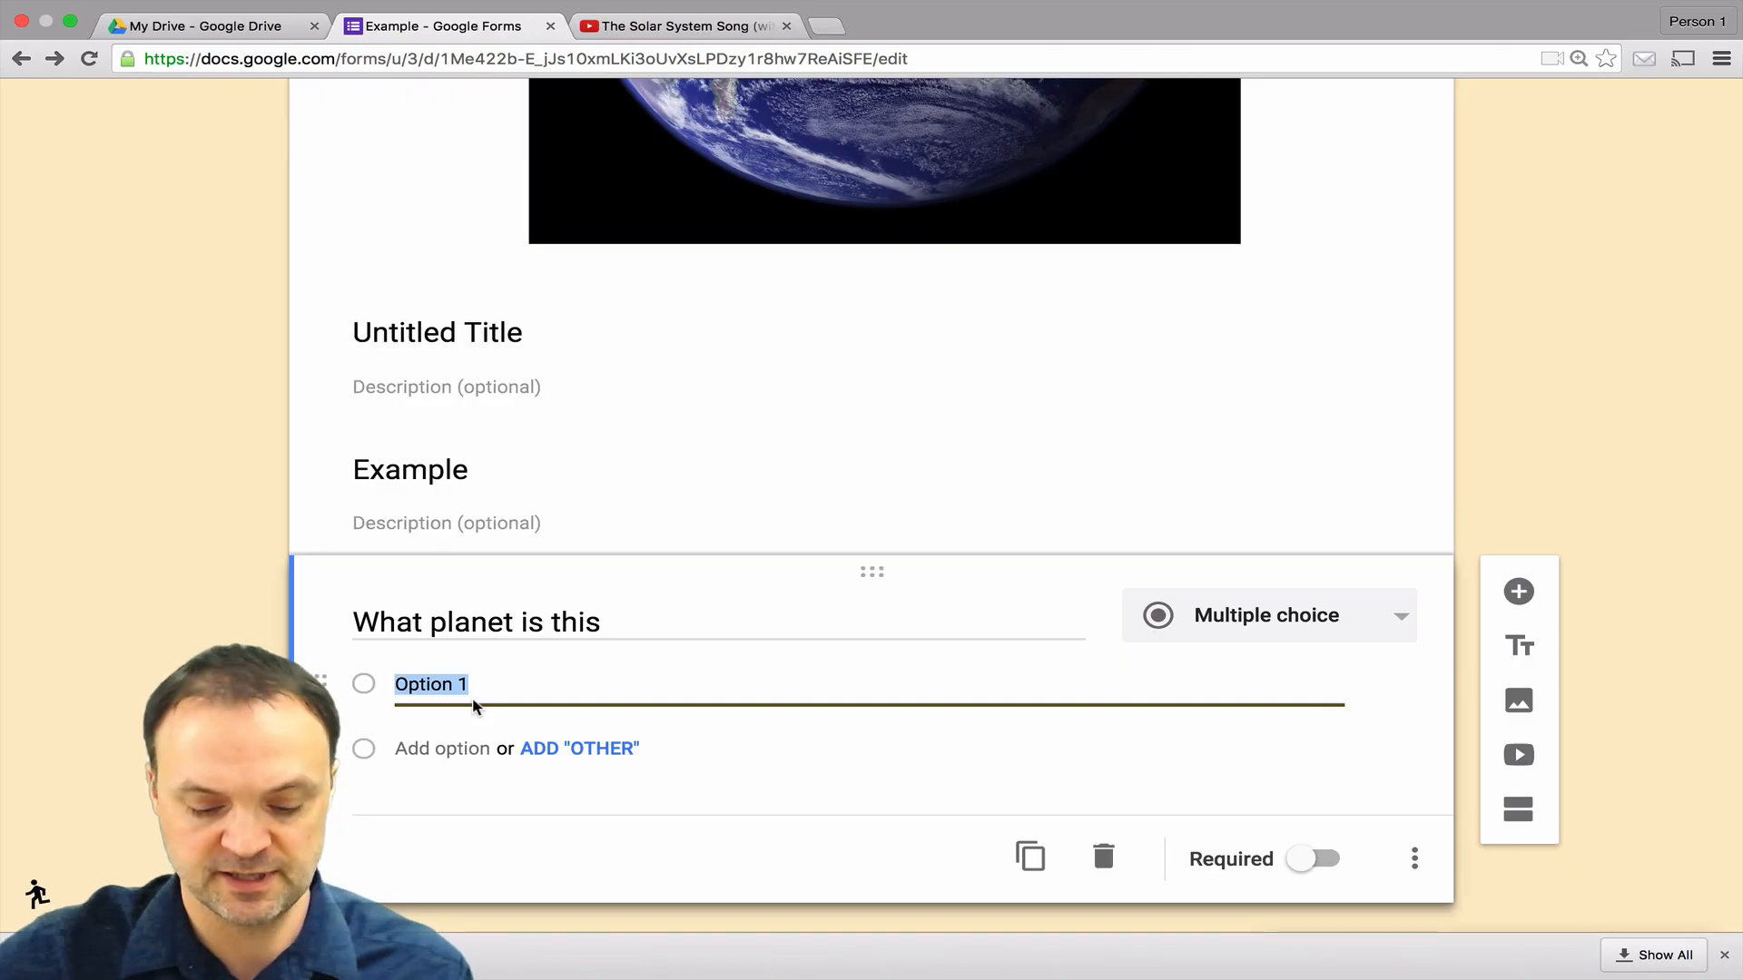
{"action": "type", "text": "Earht"}
{"action": "key", "text": "BackSpace"}
{"action": "key", "text": "BackSpace"}
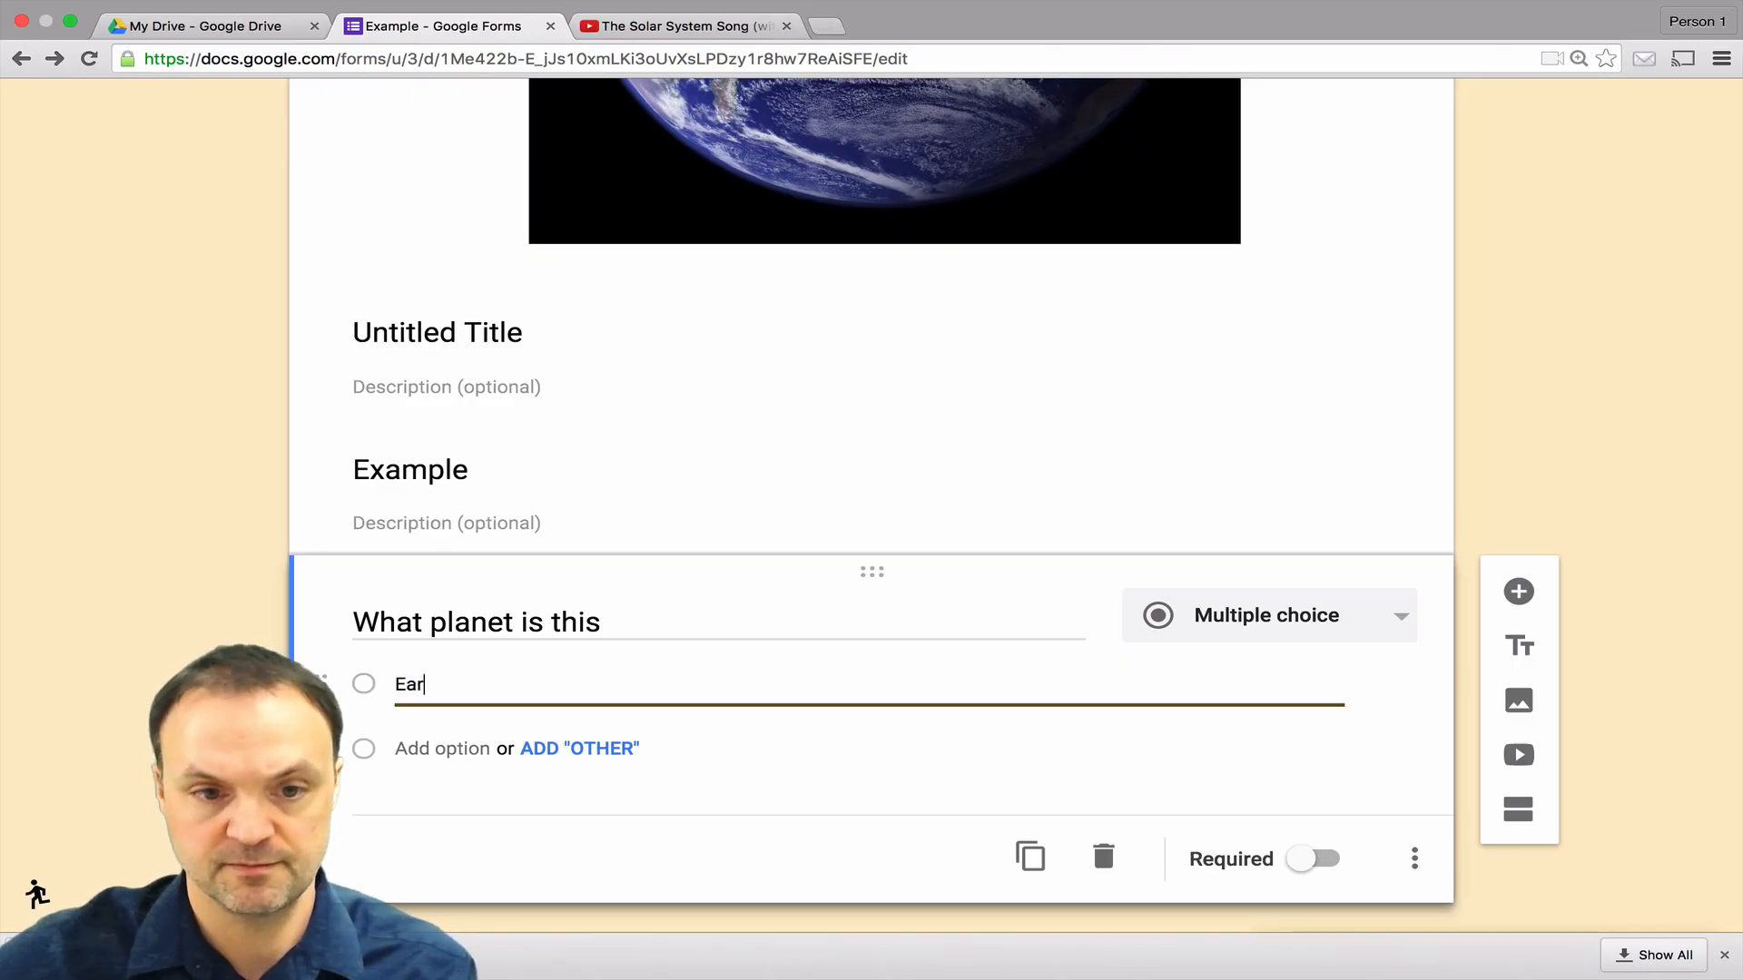
{"action": "type", "text": "th"}
{"action": "left_click", "coordinate": [470, 739]}
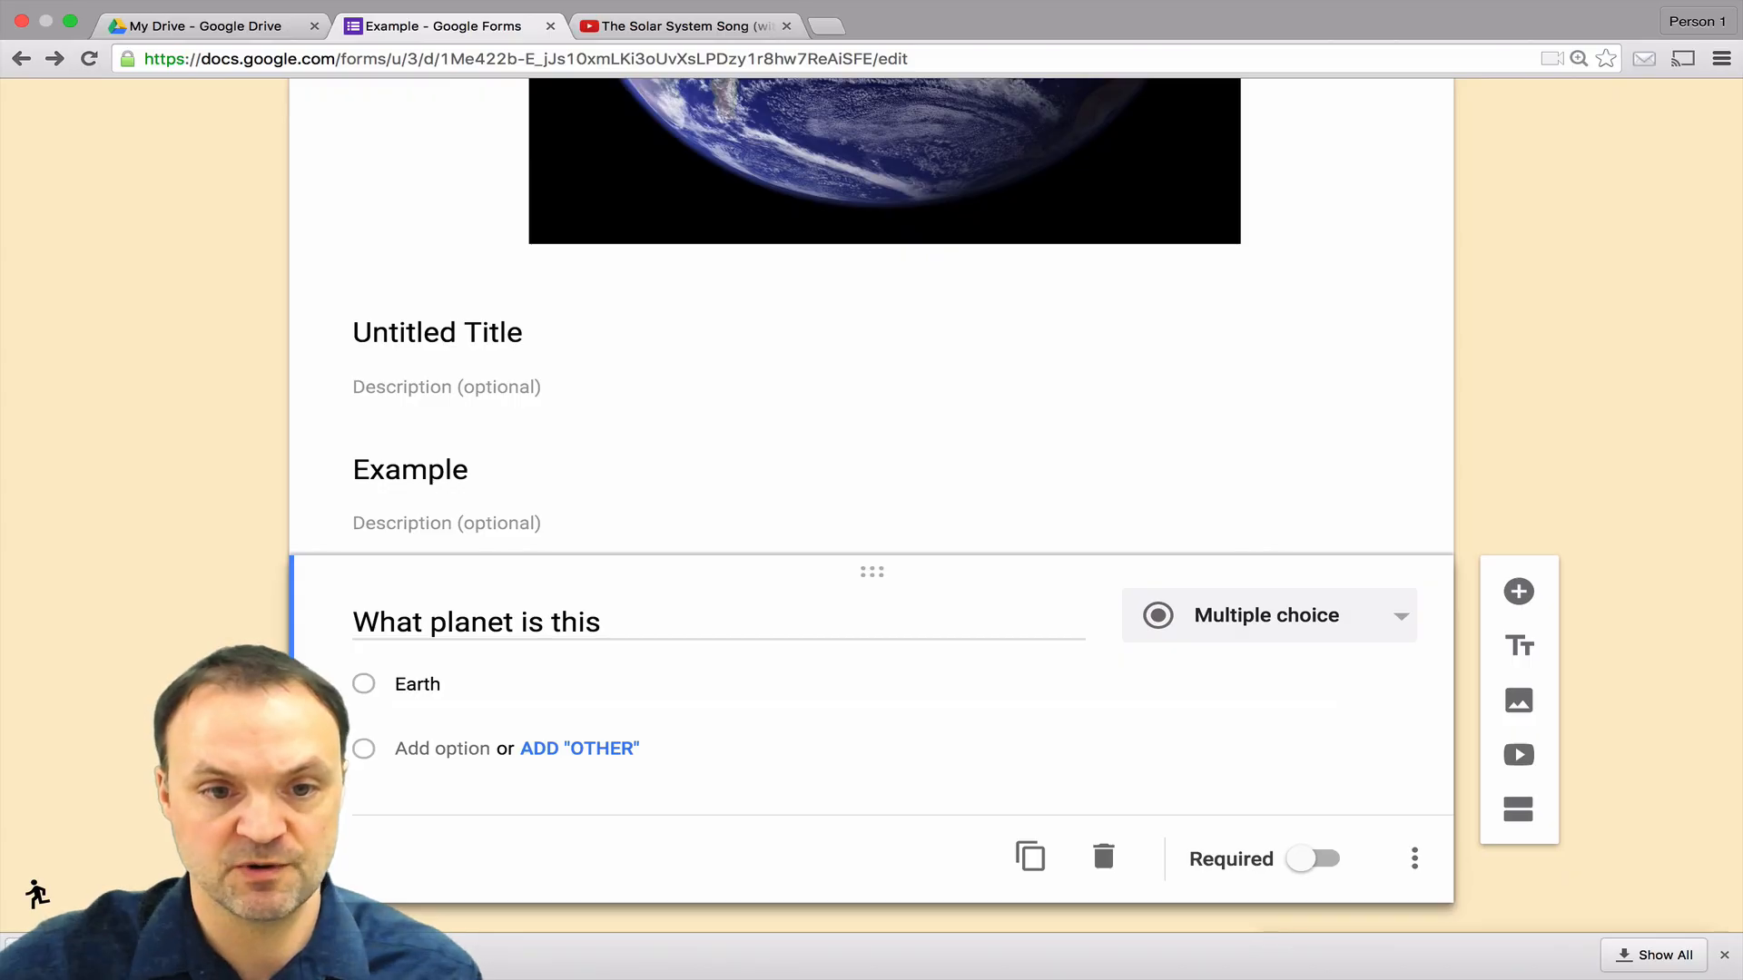
{"action": "left_click", "coordinate": [506, 748]}
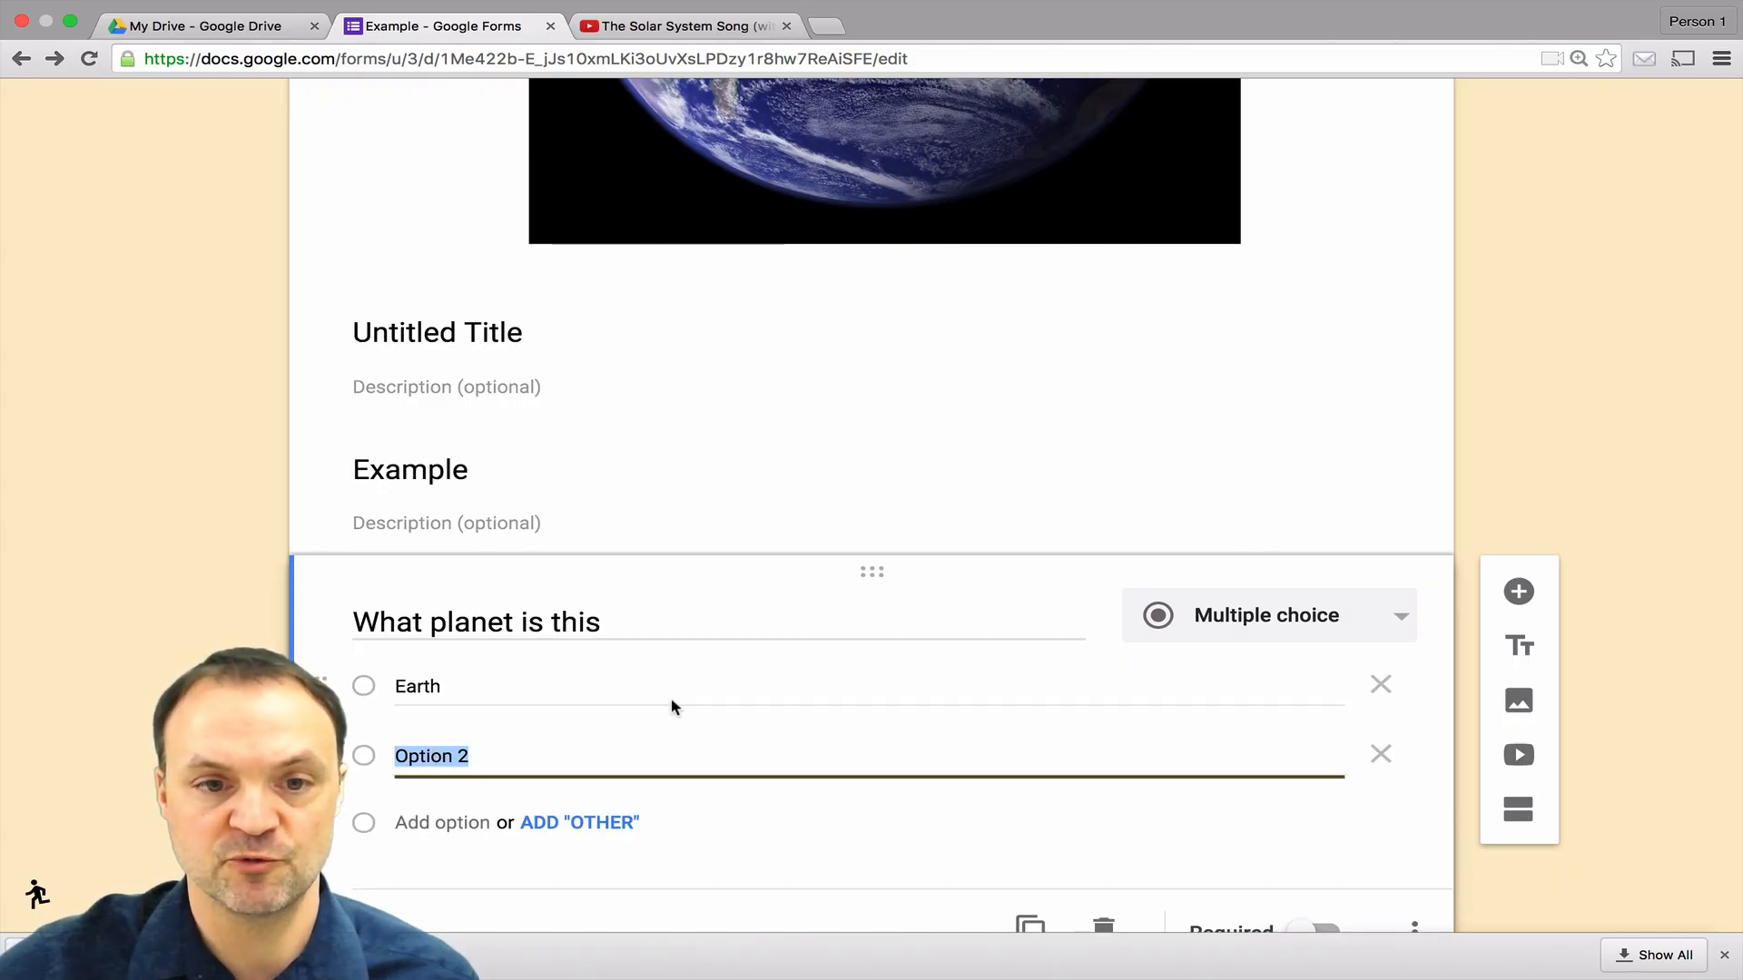
Step: Preview the live form, examine the Earth image, title blocks and planet question, and close the preview
{"action": "scroll", "coordinate": [669, 705], "scroll_direction": "up", "scroll_amount": 15}
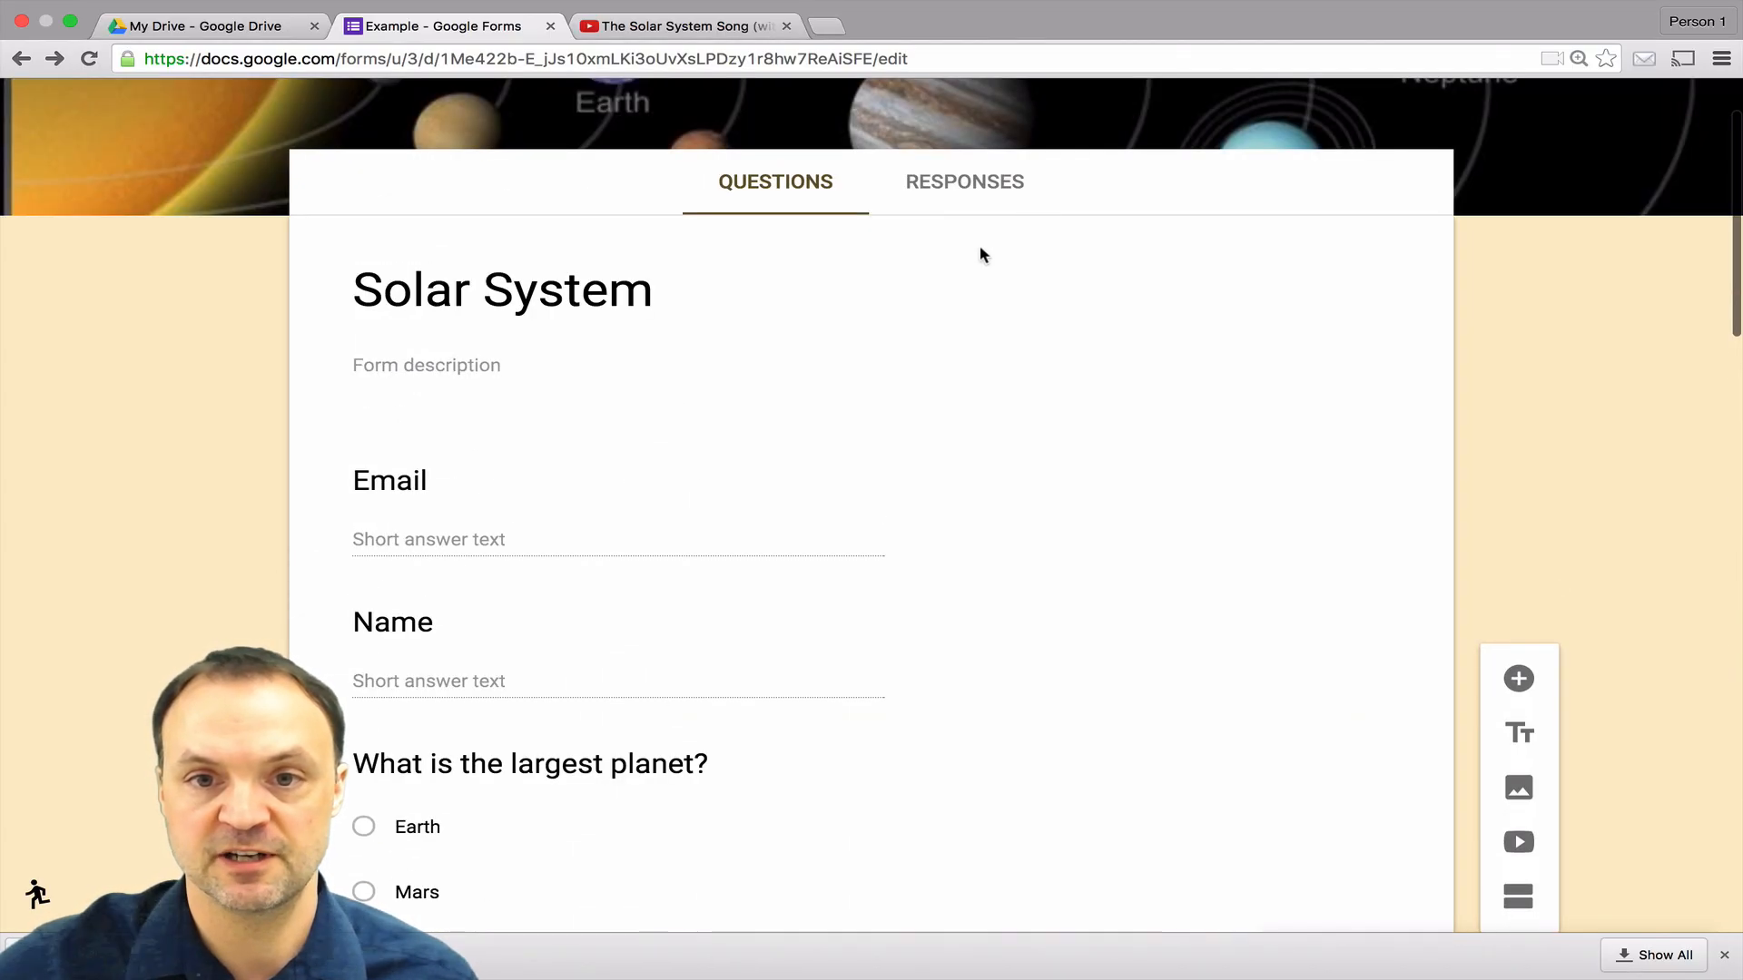
{"action": "scroll", "coordinate": [980, 254], "scroll_direction": "up", "scroll_amount": 2}
{"action": "left_click", "coordinate": [1362, 132]}
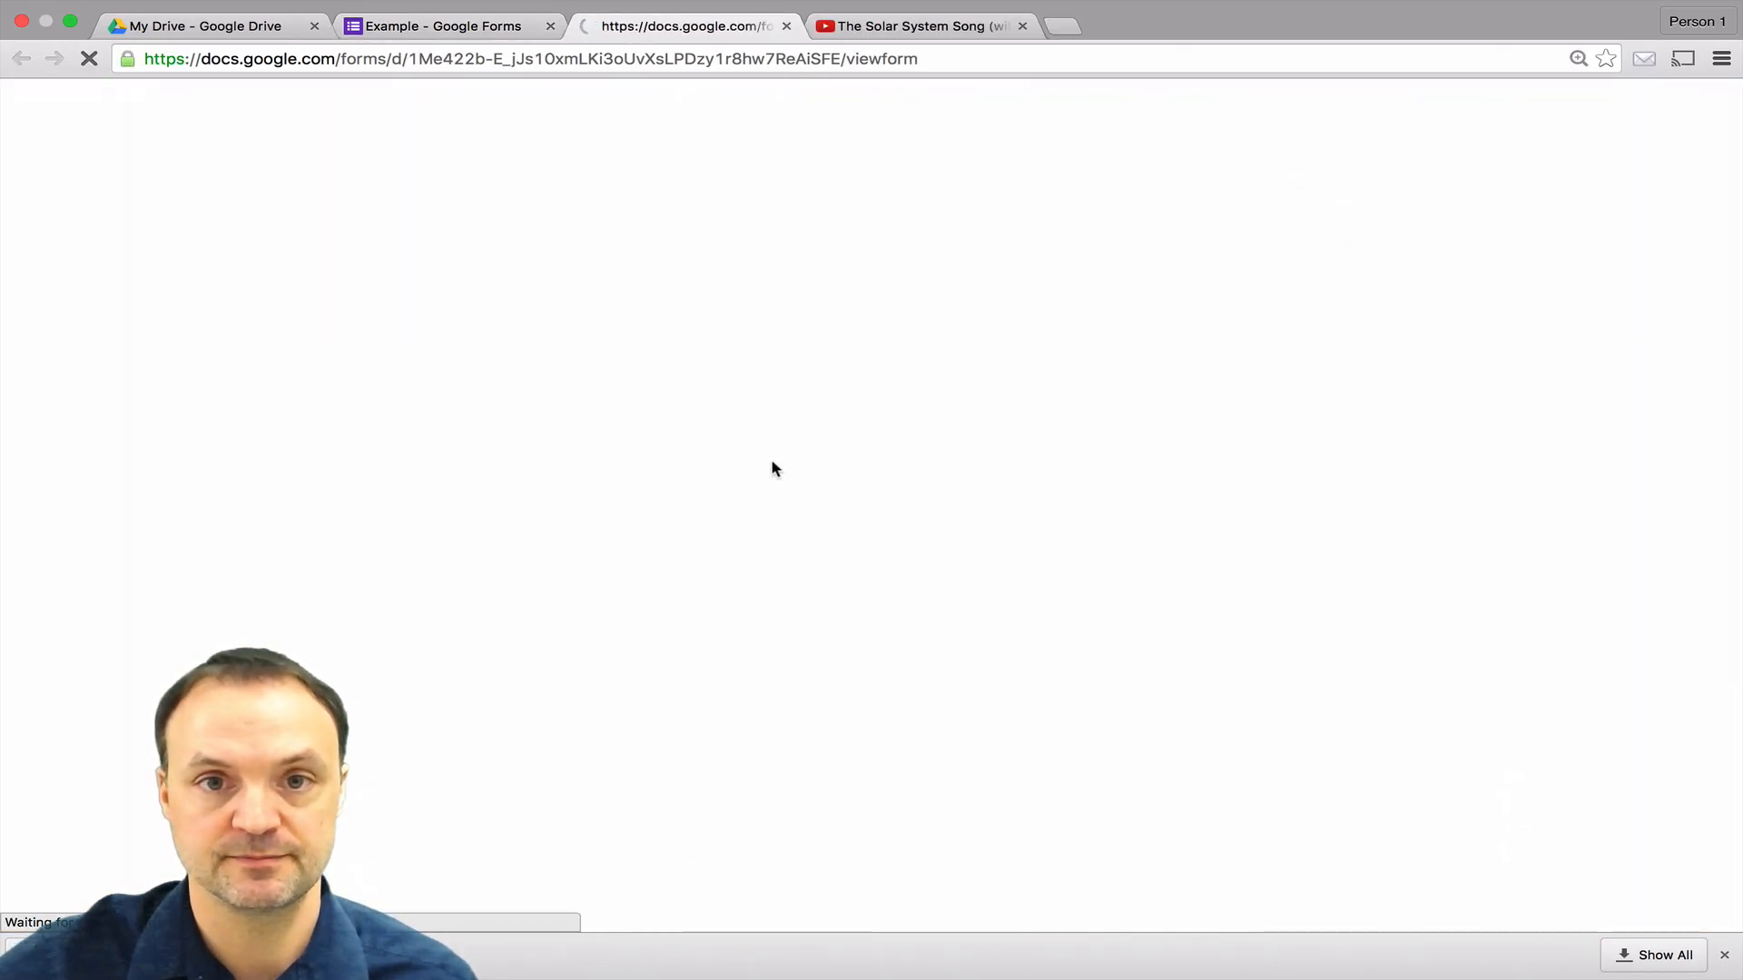
{"action": "scroll", "coordinate": [728, 456], "scroll_direction": "down", "scroll_amount": 7}
{"action": "scroll", "coordinate": [728, 456], "scroll_direction": "down", "scroll_amount": 4}
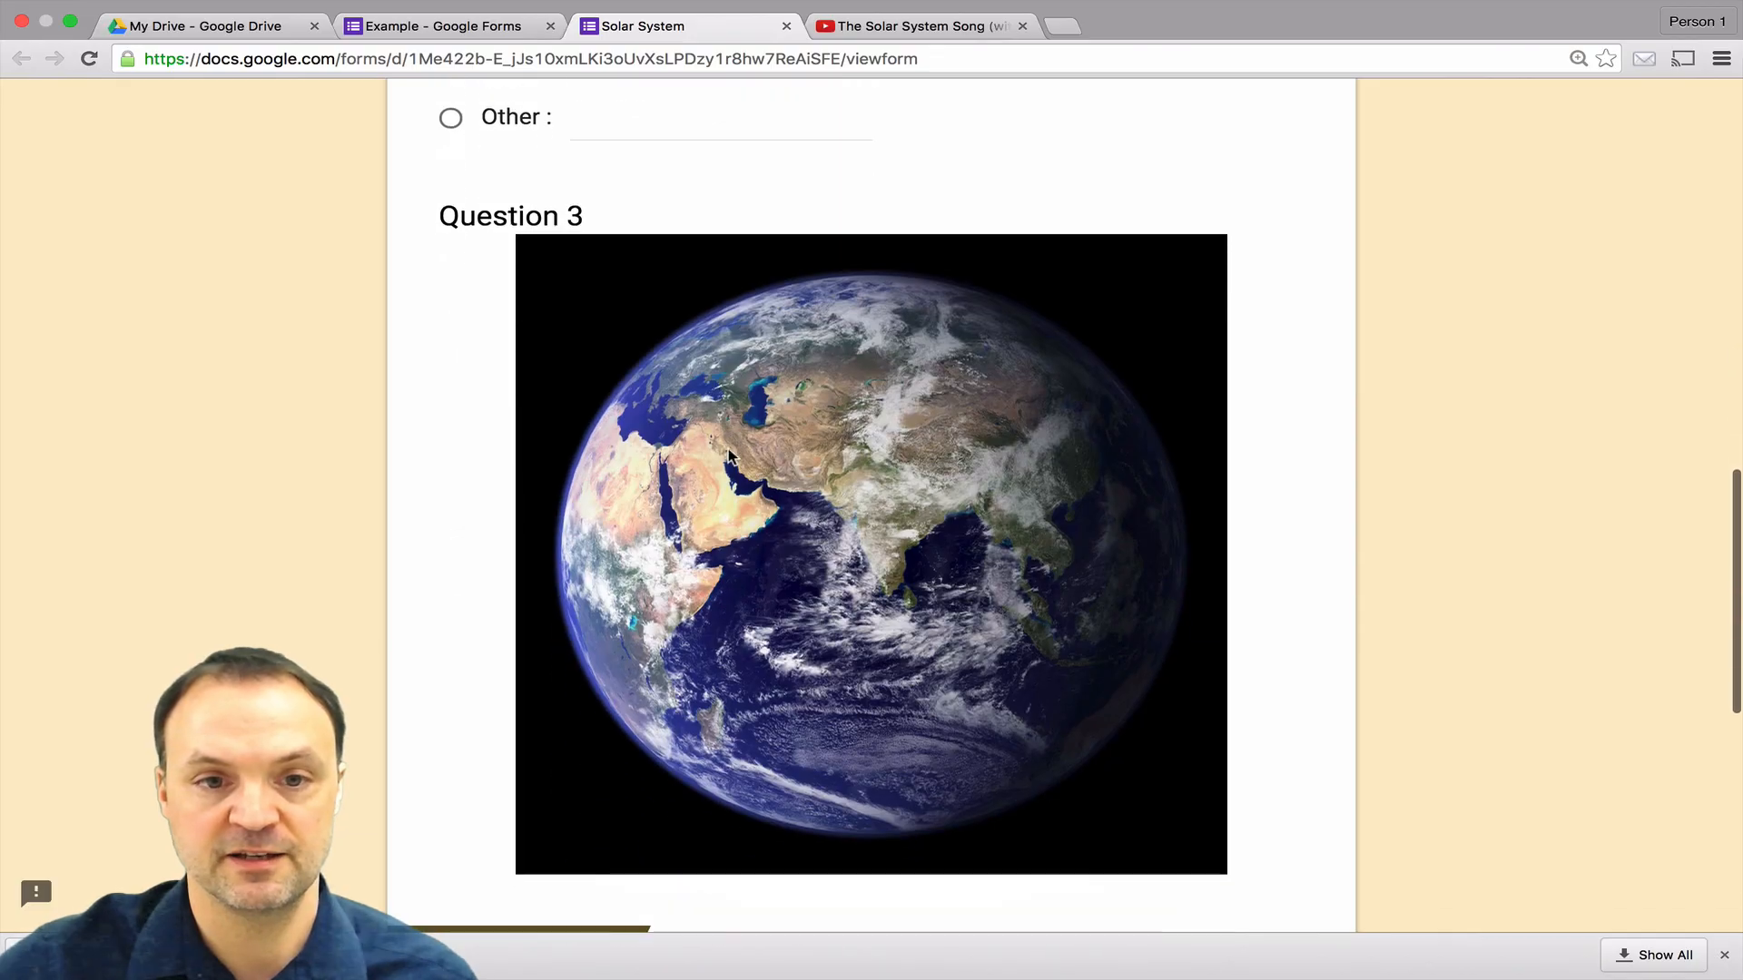
{"action": "scroll", "coordinate": [495, 374], "scroll_direction": "up", "scroll_amount": 2}
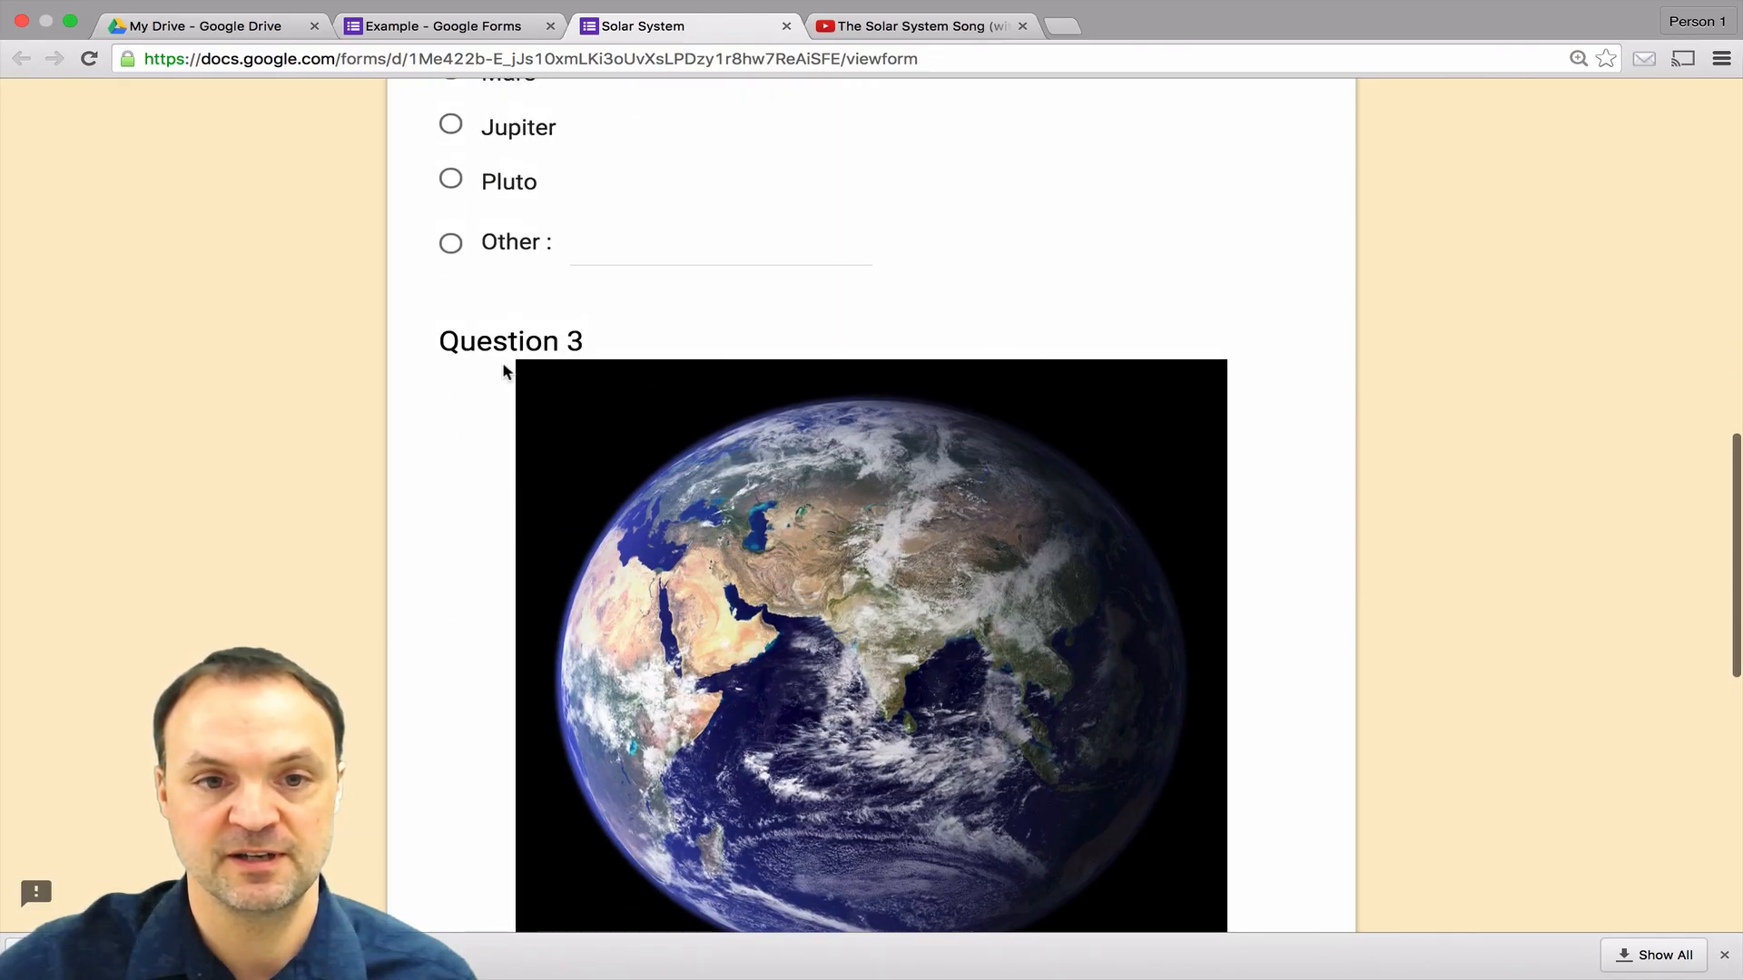
{"action": "scroll", "coordinate": [723, 472], "scroll_direction": "down", "scroll_amount": 7}
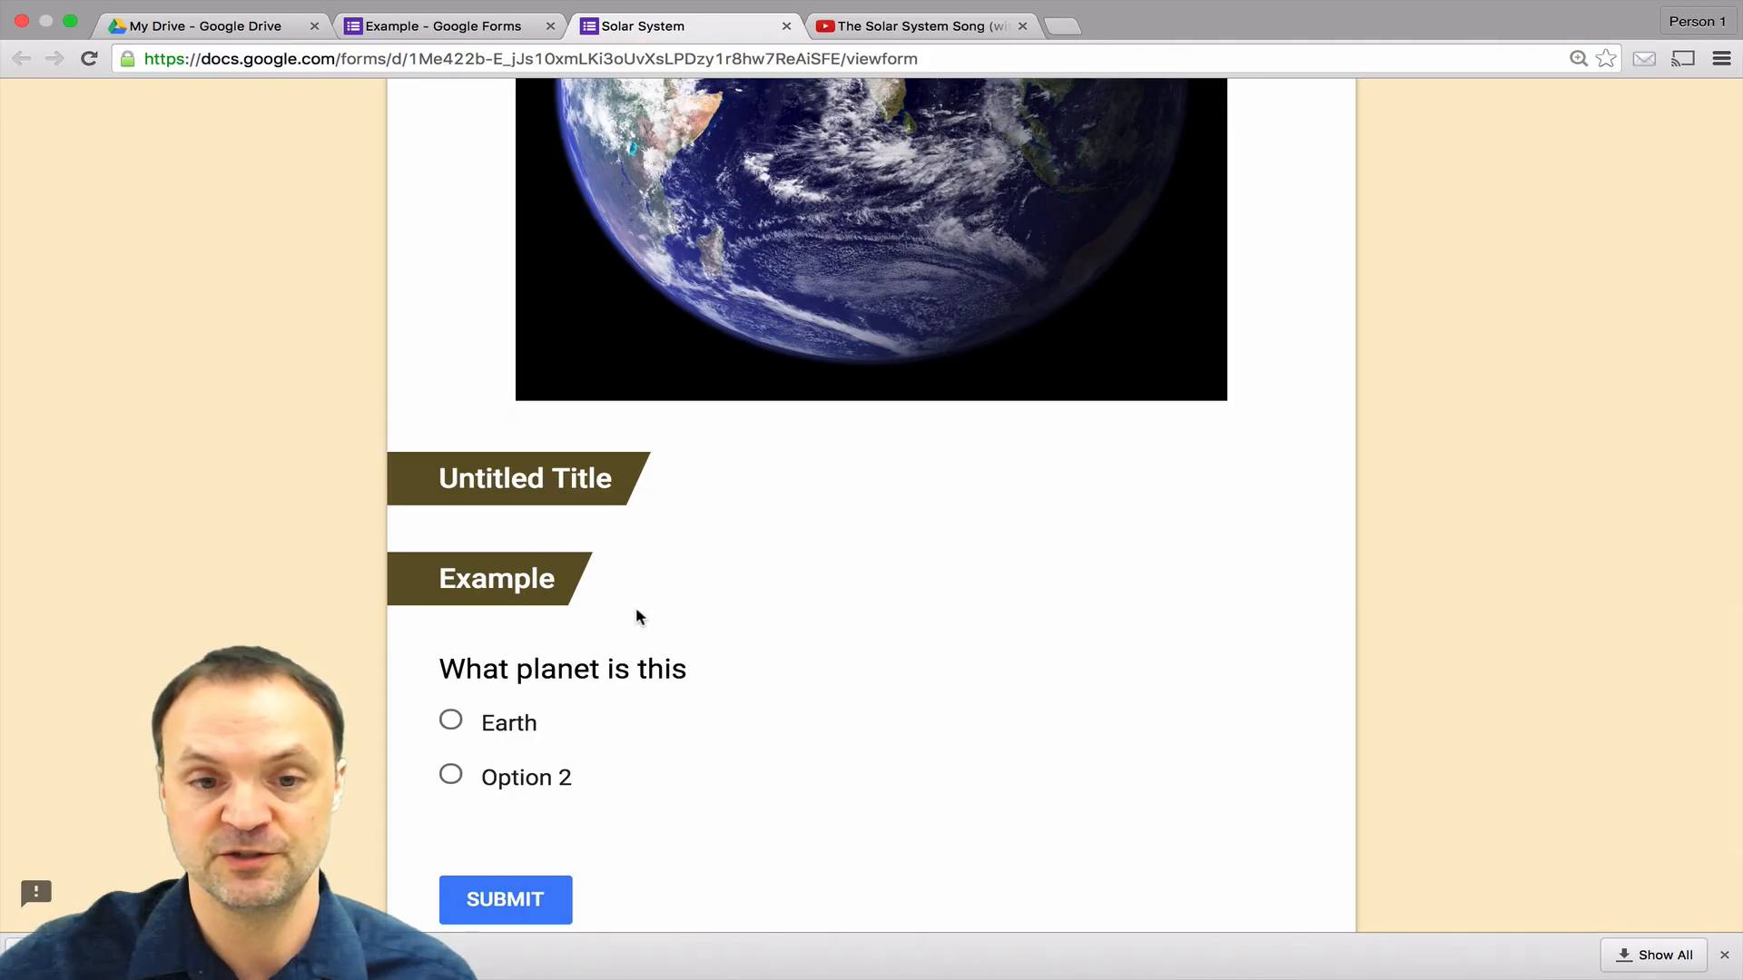
{"action": "scroll", "coordinate": [635, 608], "scroll_direction": "up", "scroll_amount": 15}
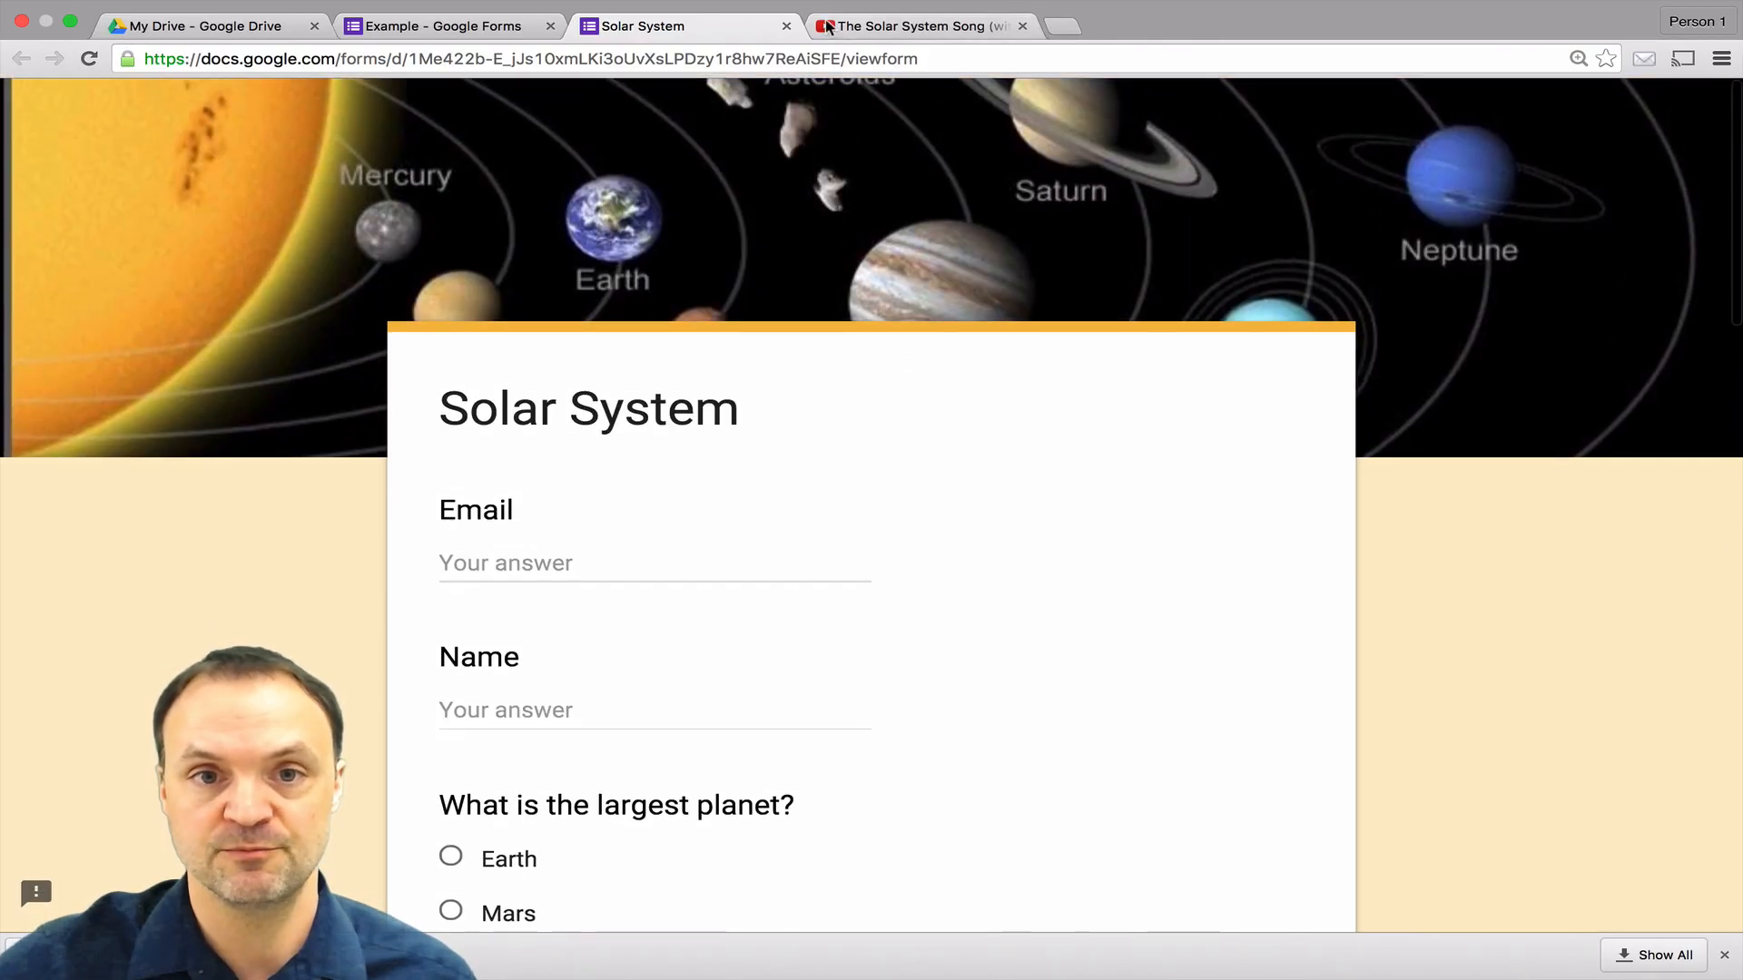
{"action": "left_click", "coordinate": [787, 27]}
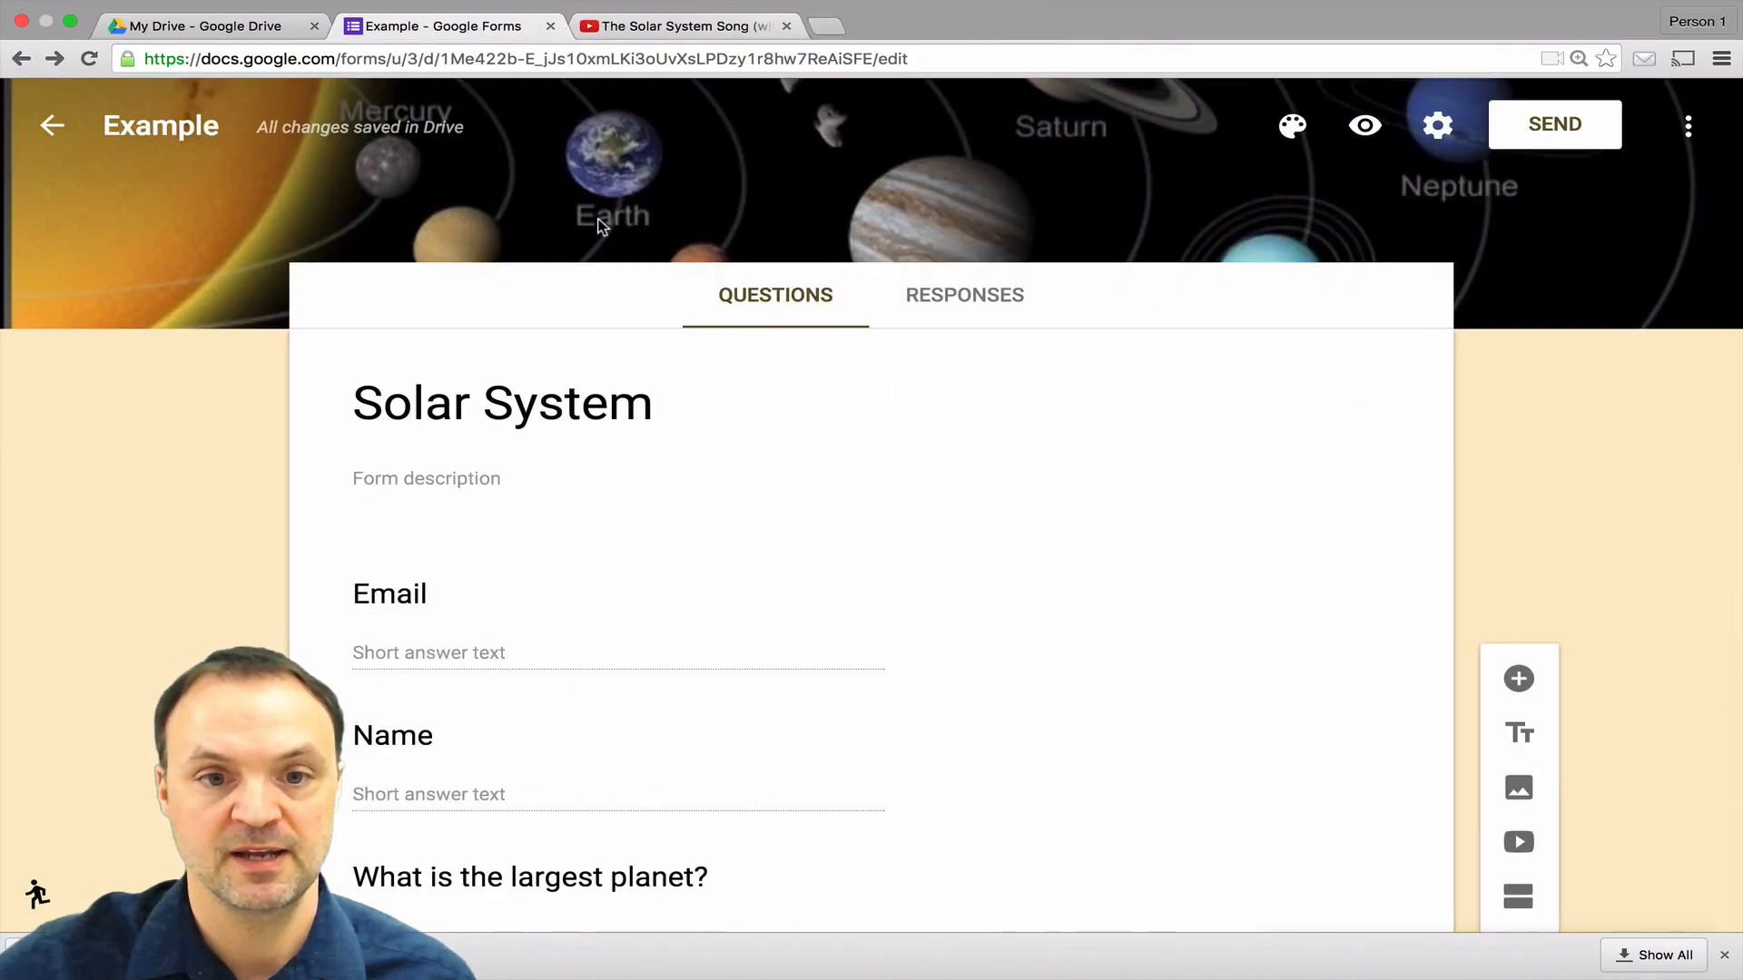
Step: Start inserting a video into the form
{"action": "scroll", "coordinate": [852, 581], "scroll_direction": "down", "scroll_amount": 5}
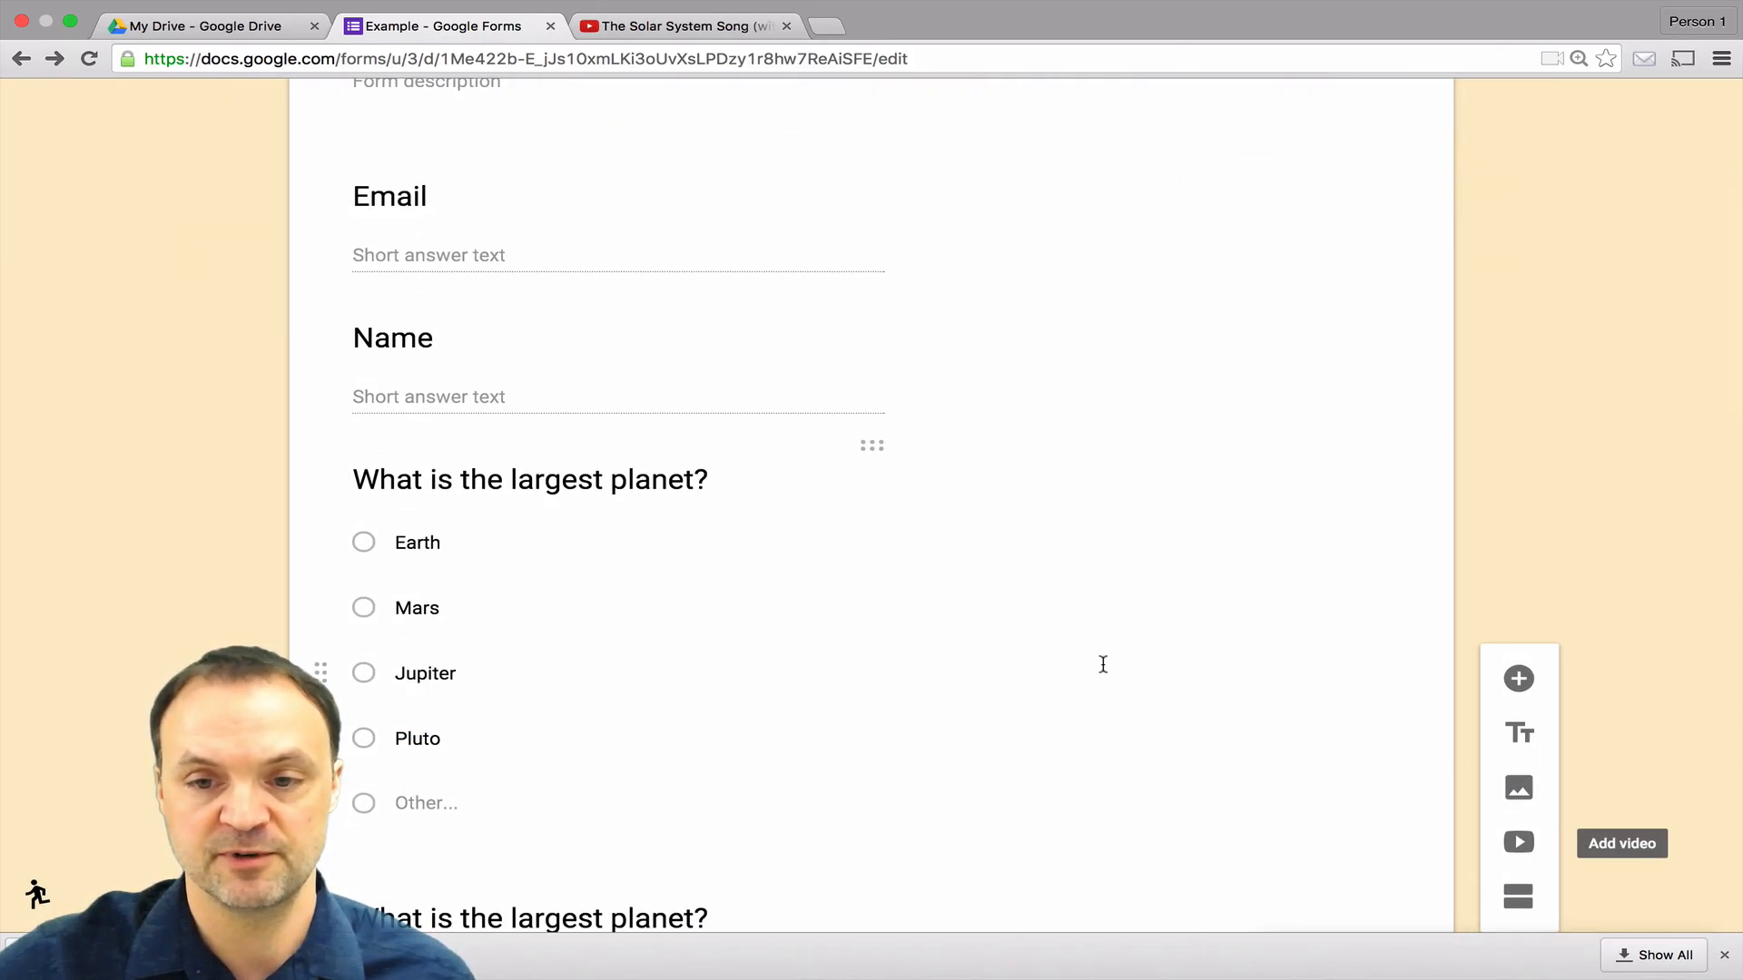
{"action": "scroll", "coordinate": [1125, 643], "scroll_direction": "down", "scroll_amount": 10}
{"action": "scroll", "coordinate": [1180, 545], "scroll_direction": "up", "scroll_amount": 1}
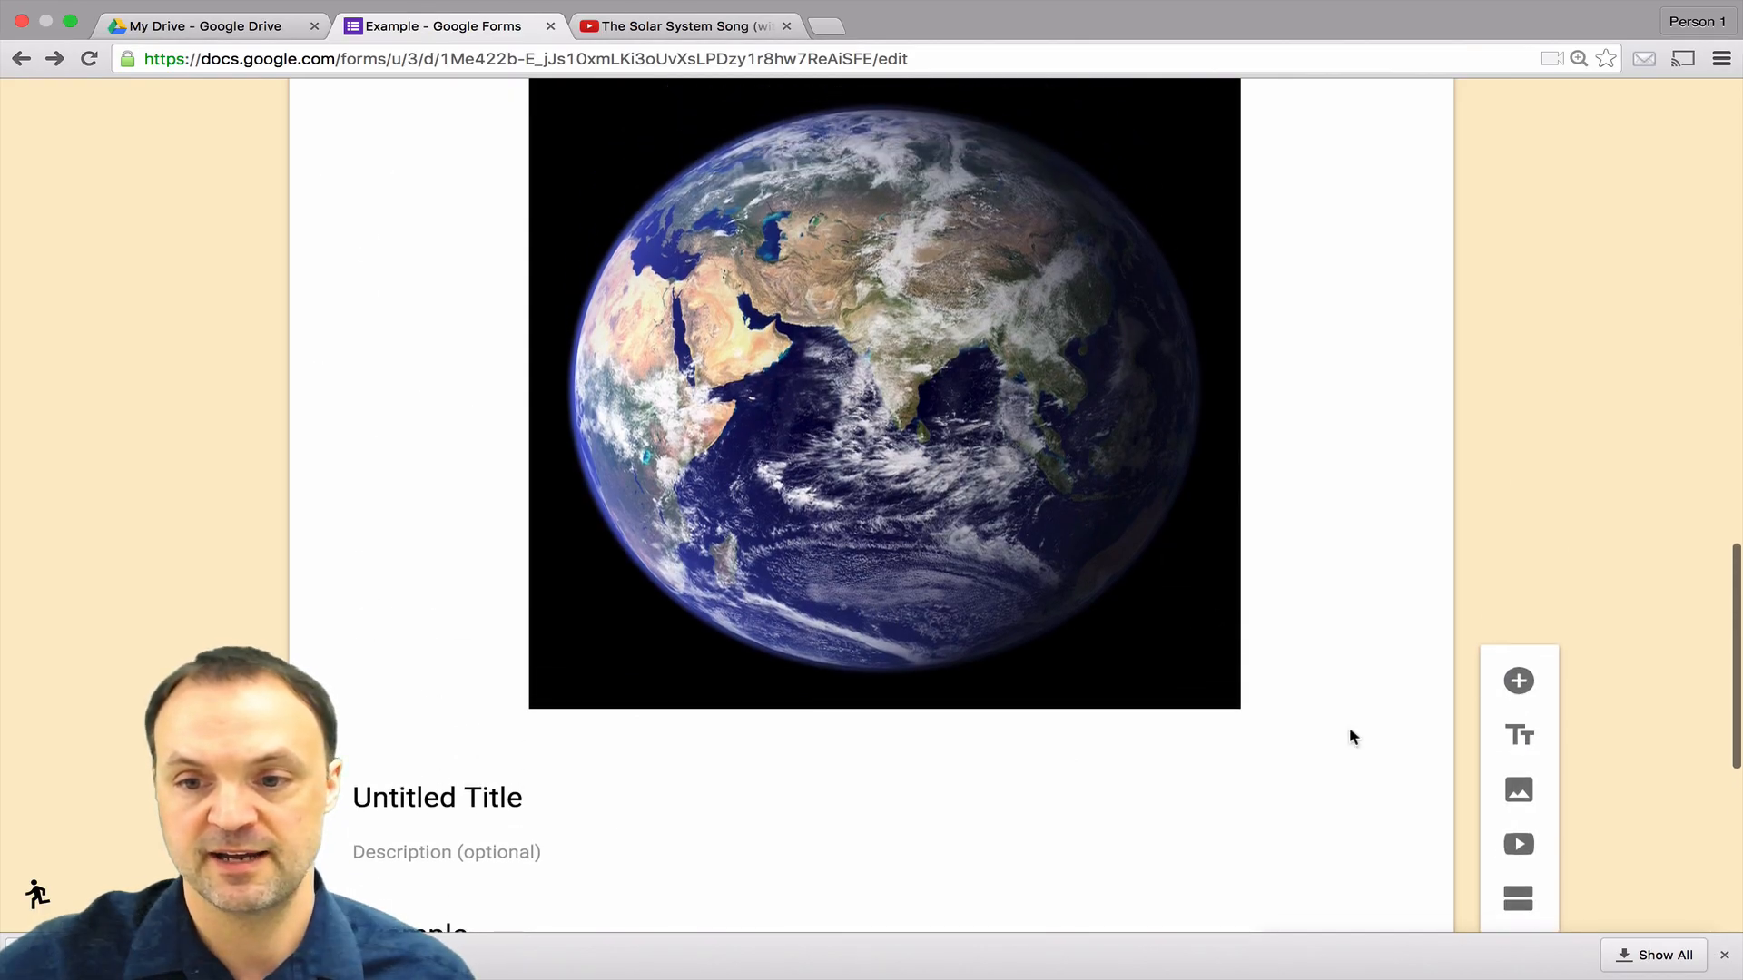
{"action": "left_click", "coordinate": [1518, 841]}
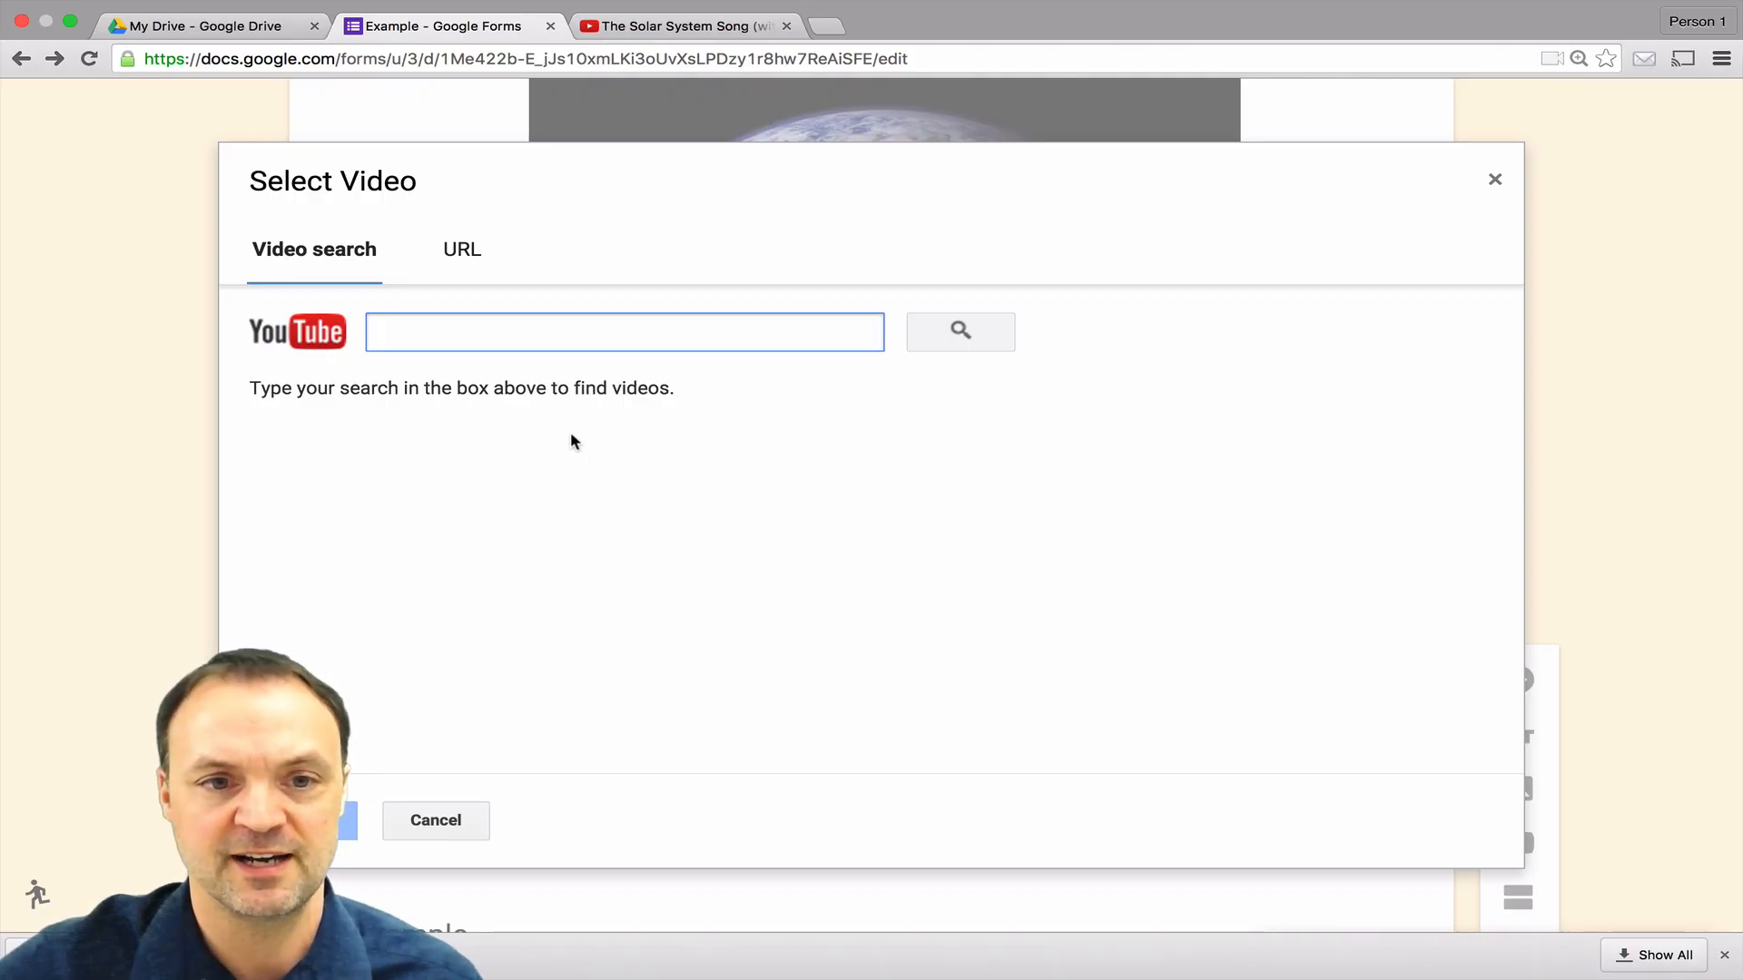
{"action": "left_click", "coordinate": [620, 237]}
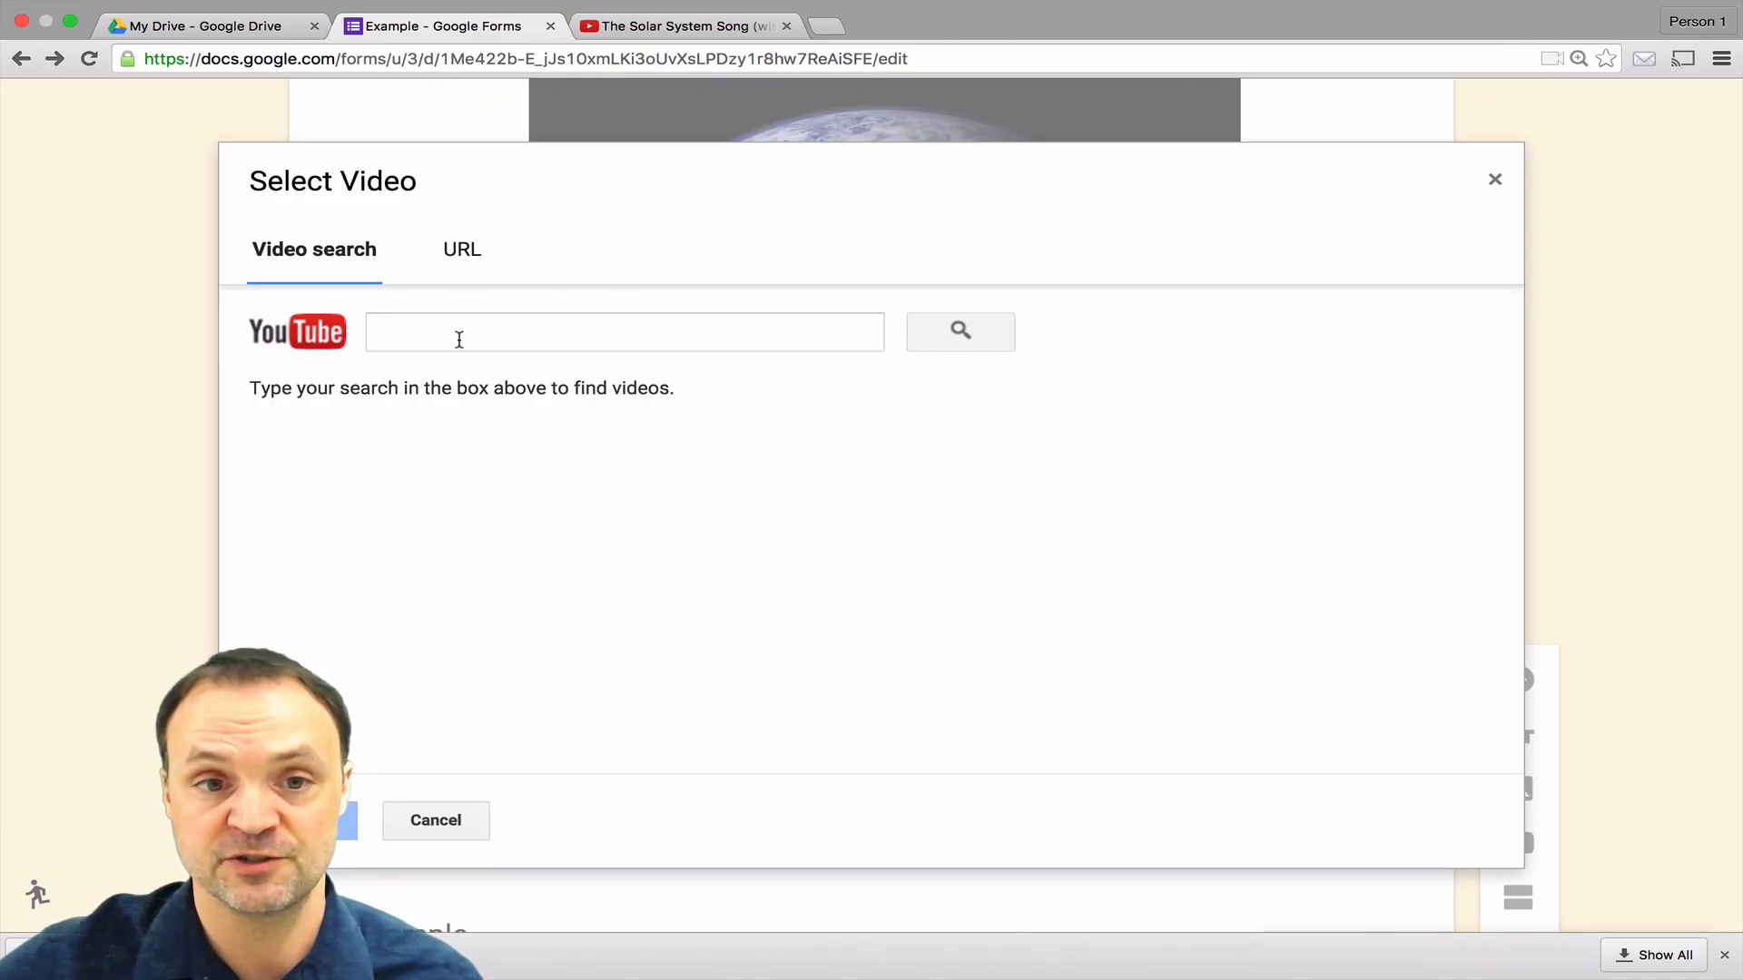
Step: Switch to the open YouTube page of "The Solar System Song (with lyrics)" and copy its web address
{"action": "left_click", "coordinate": [646, 28]}
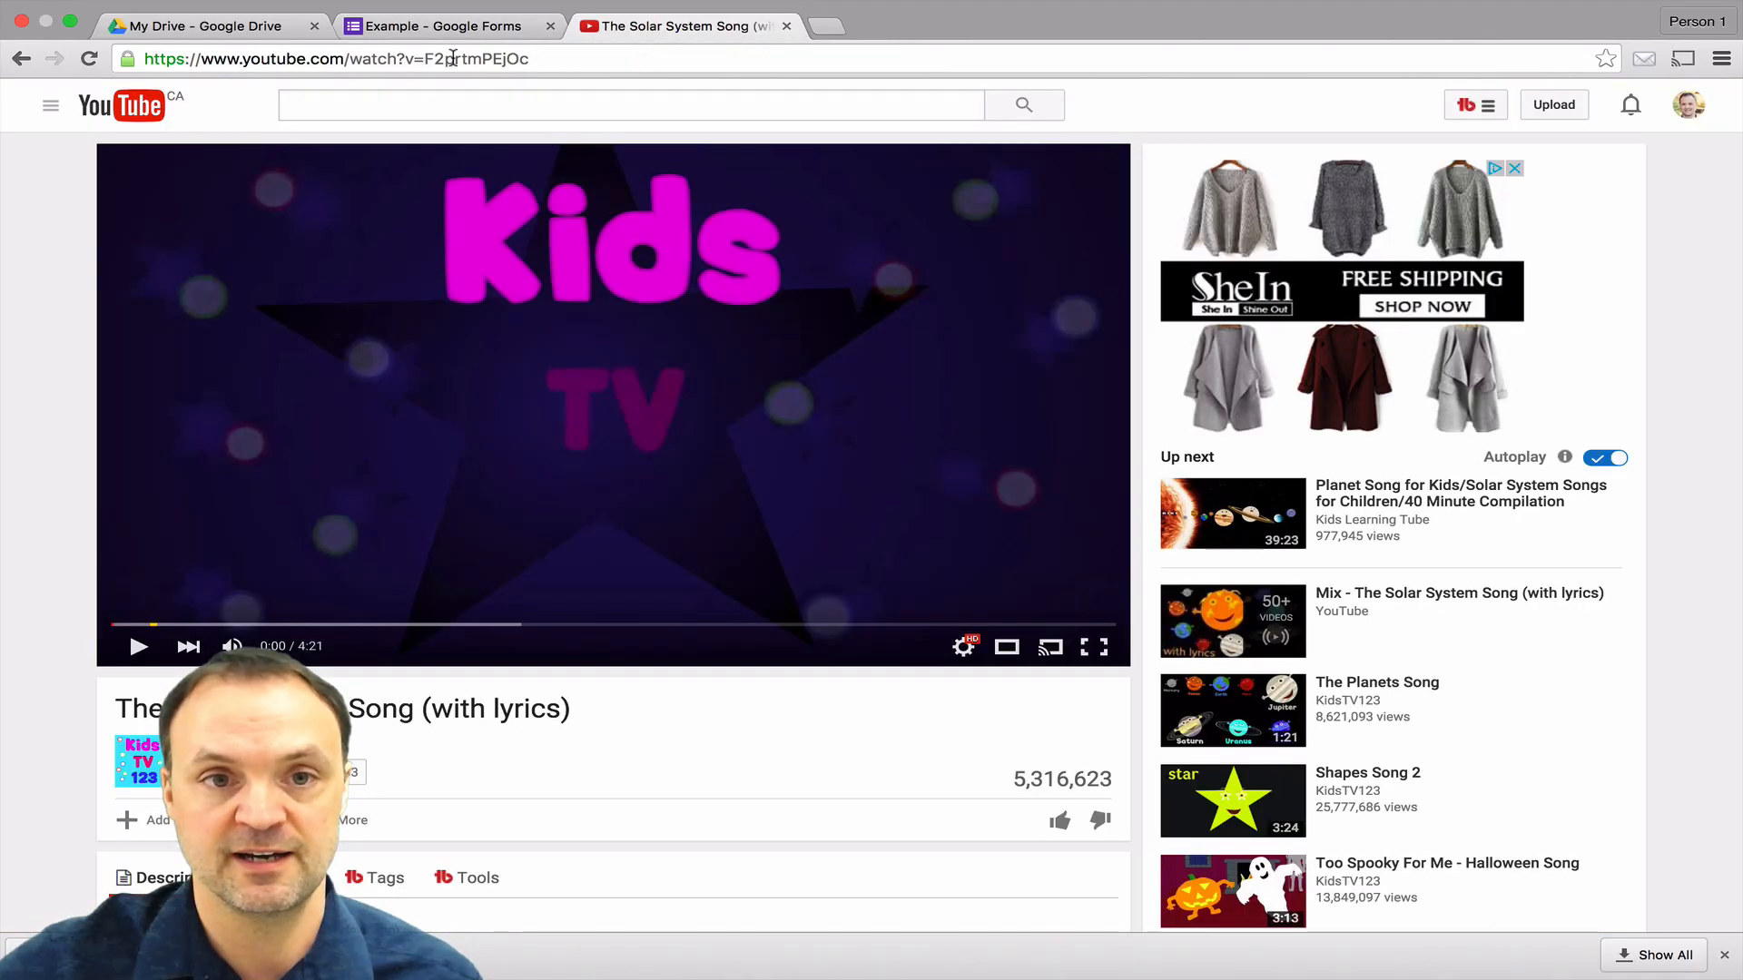
{"action": "left_click", "coordinate": [453, 59]}
{"action": "right_click", "coordinate": [453, 59]}
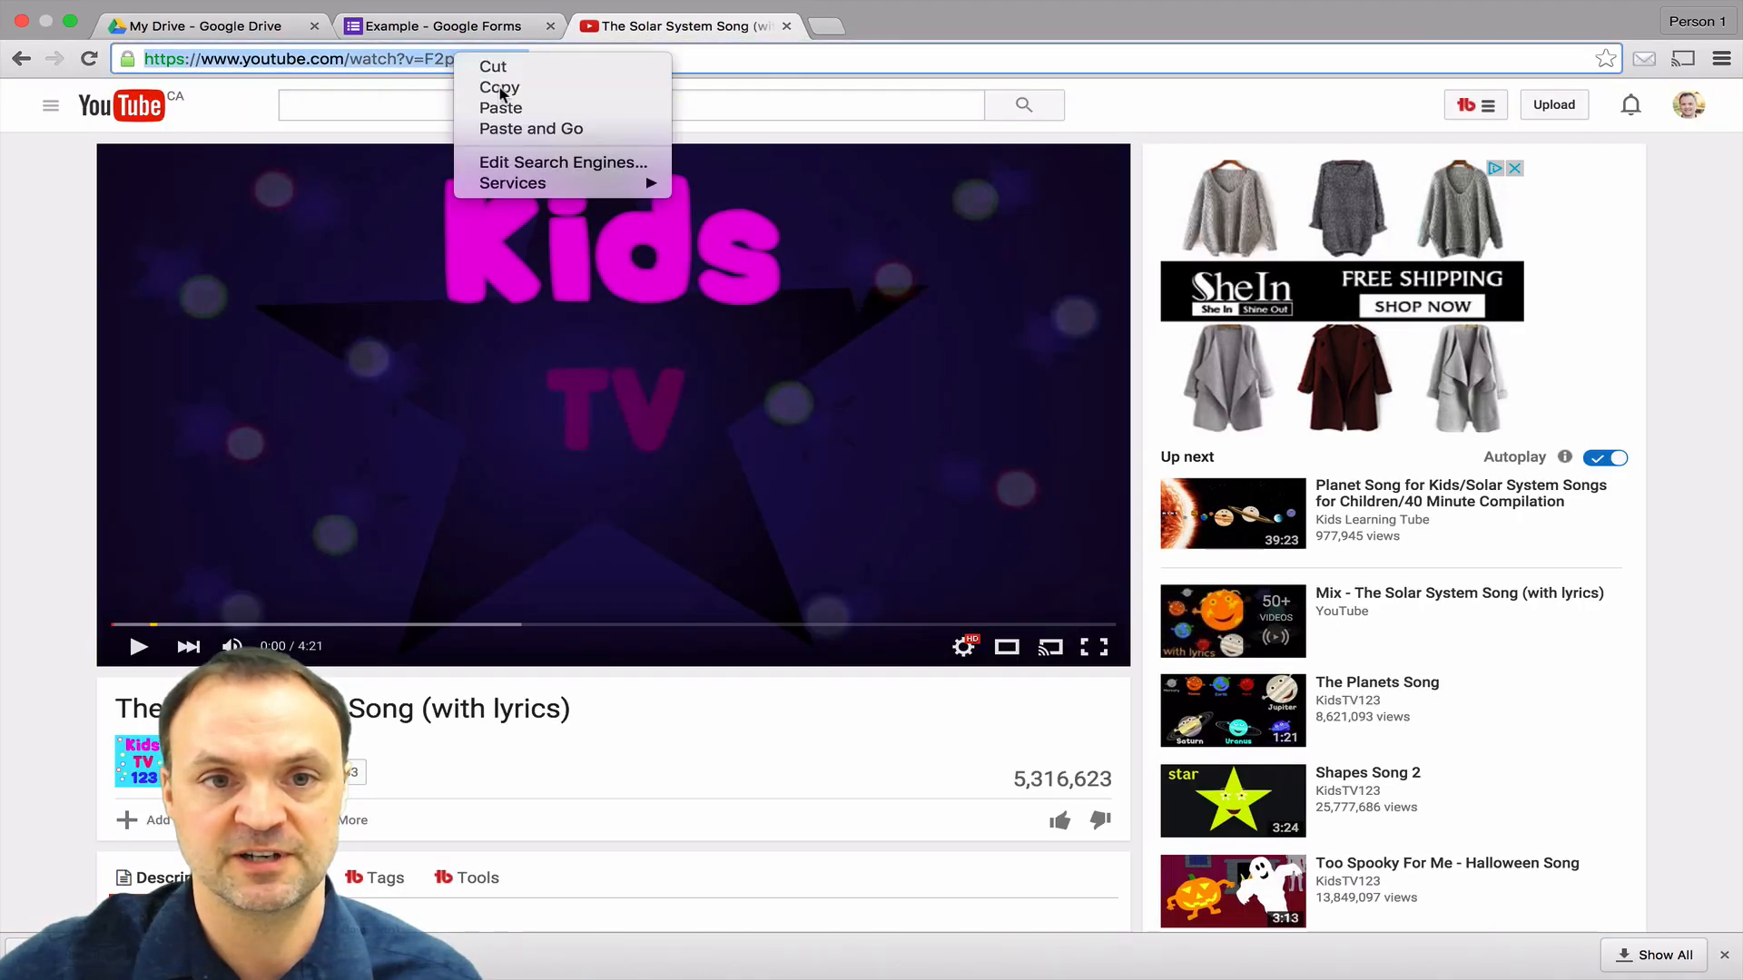
{"action": "left_click", "coordinate": [494, 85]}
Step: Return to the form and insert the Solar System Song video using the copied YouTube URL
{"action": "left_click", "coordinate": [486, 27]}
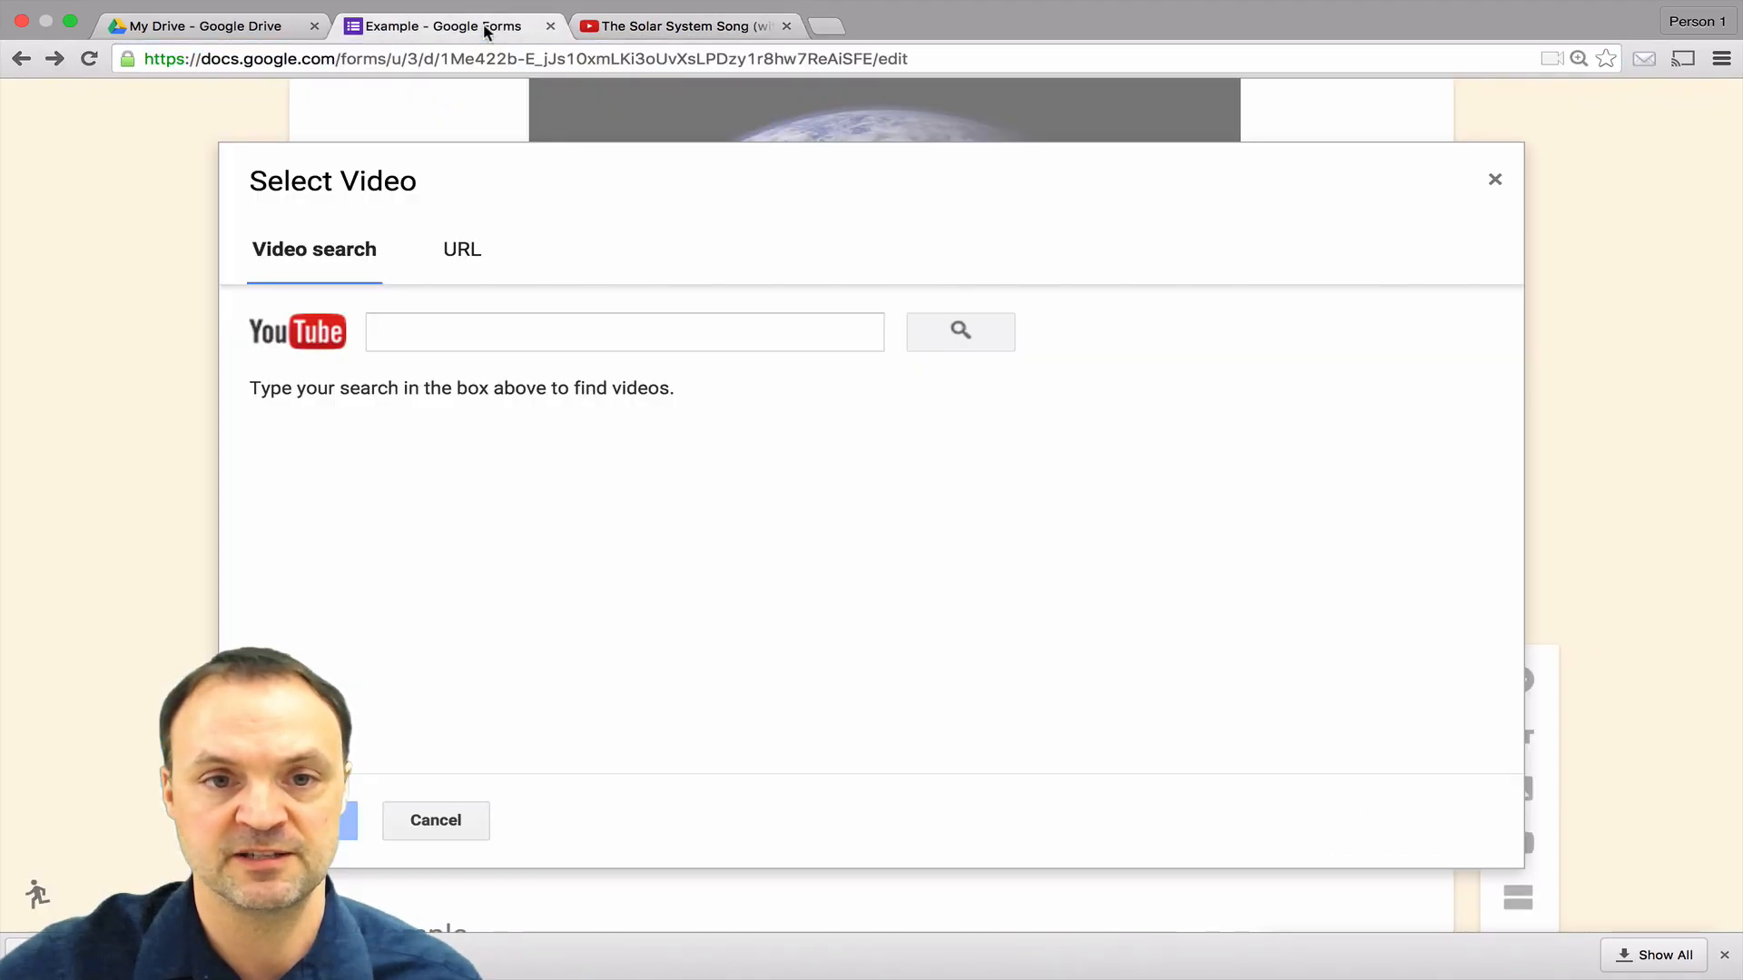
{"action": "left_click", "coordinate": [457, 261]}
{"action": "right_click", "coordinate": [538, 317]}
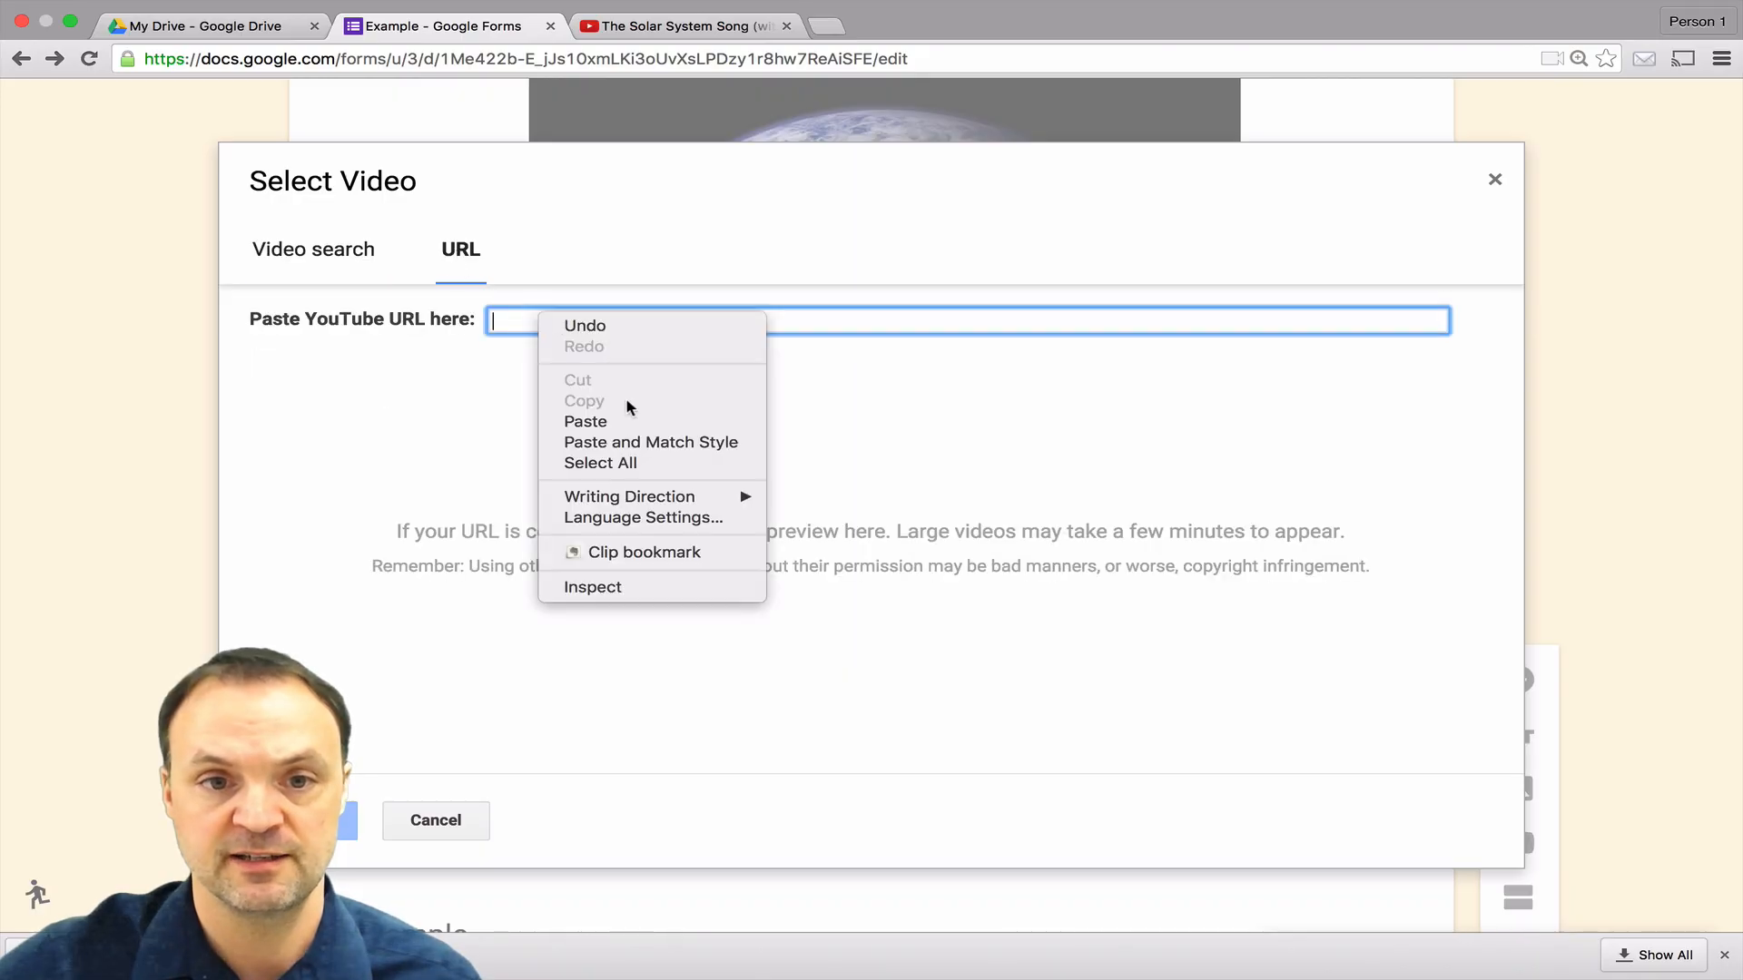
{"action": "left_click", "coordinate": [628, 421]}
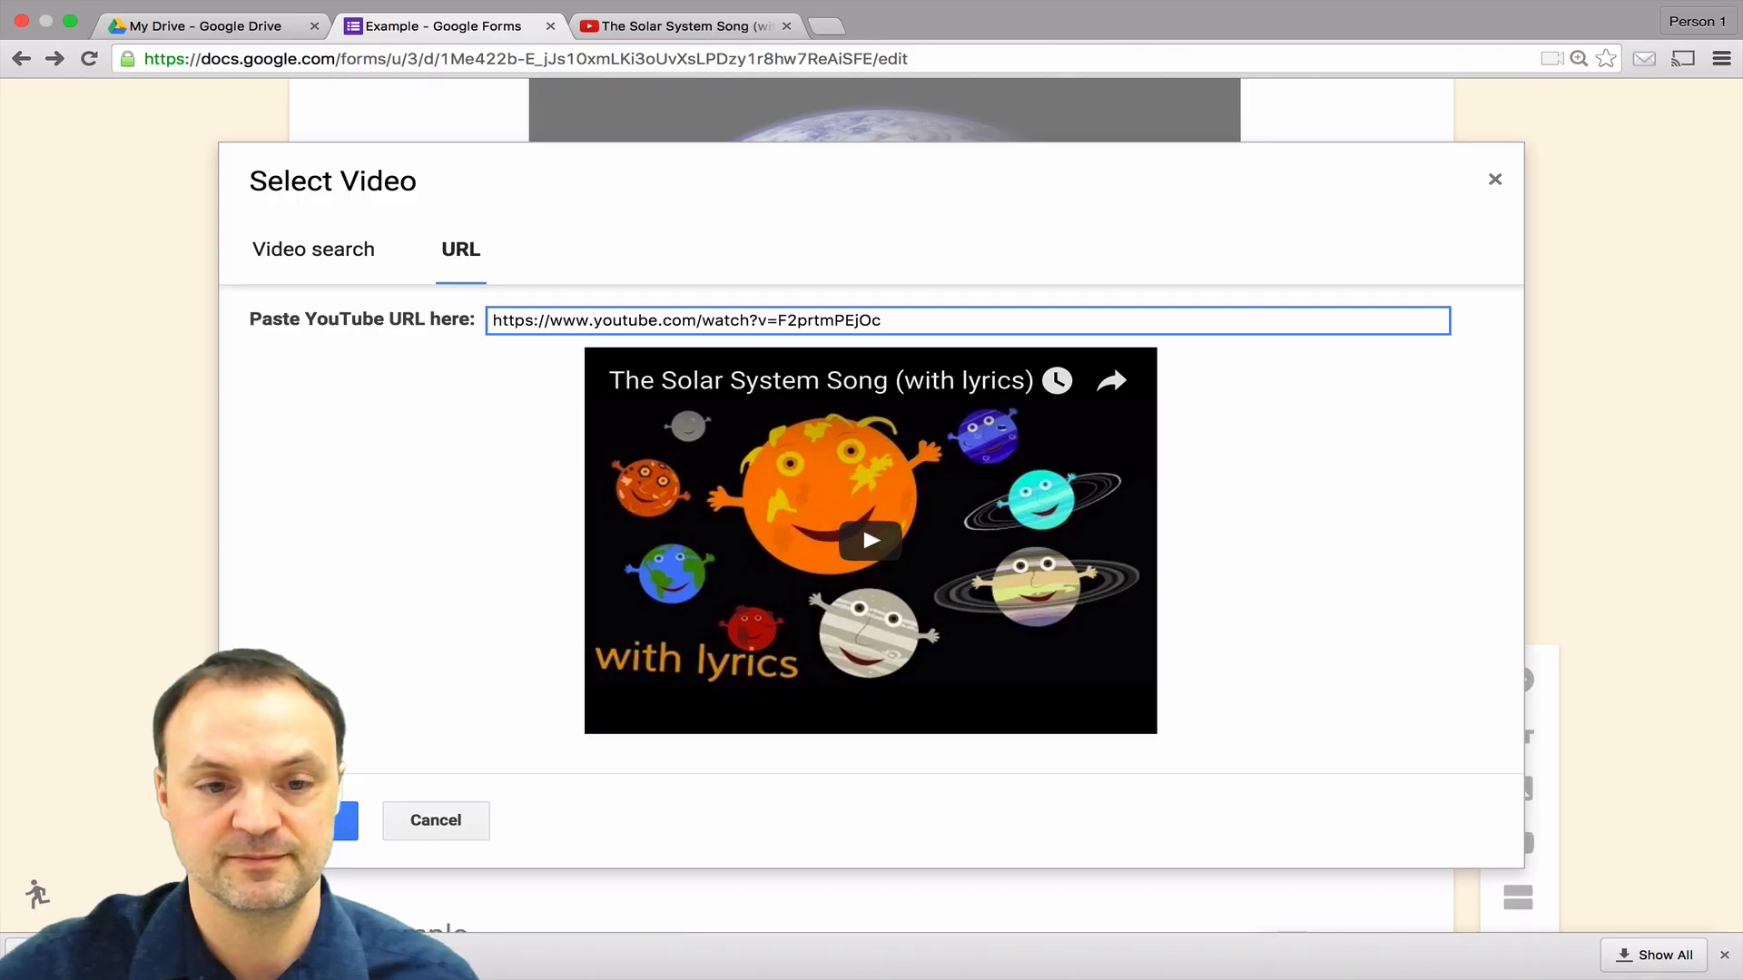
{"action": "left_click", "coordinate": [327, 821]}
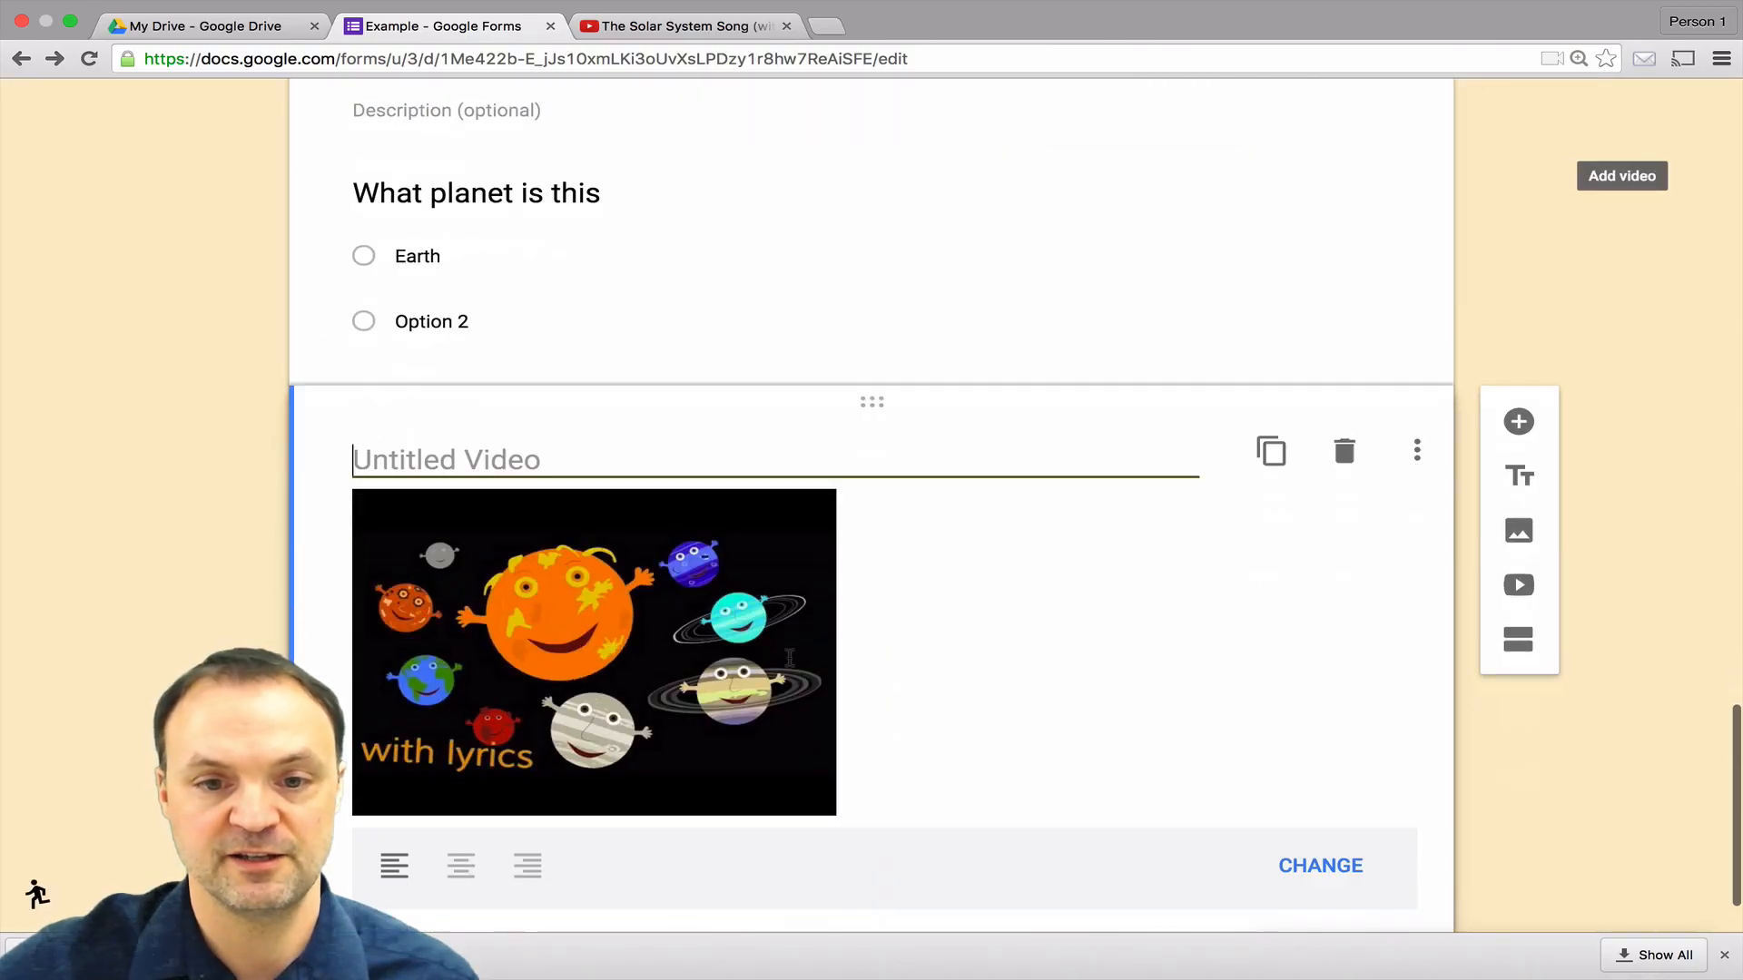
Step: Enlarge the Solar System Song video to about one and a half times its width and centre it
{"action": "left_click", "coordinate": [761, 618]}
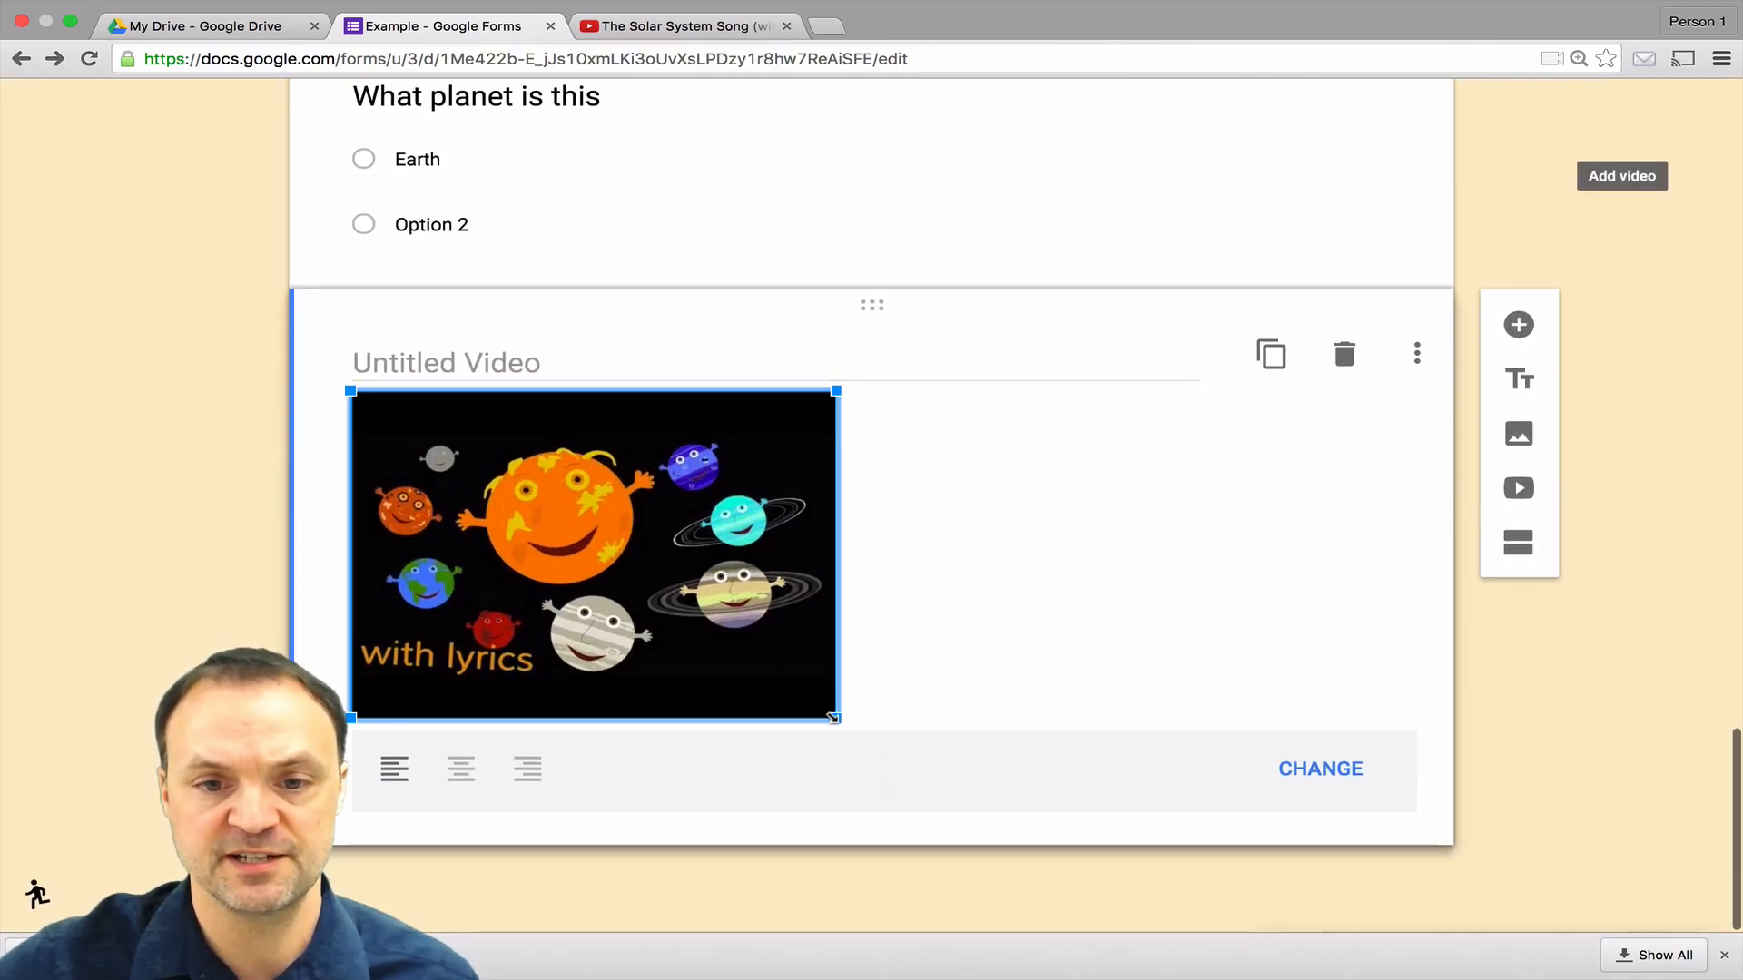
{"action": "left_click_drag", "start_coordinate": [833, 718], "coordinate": [1091, 713]}
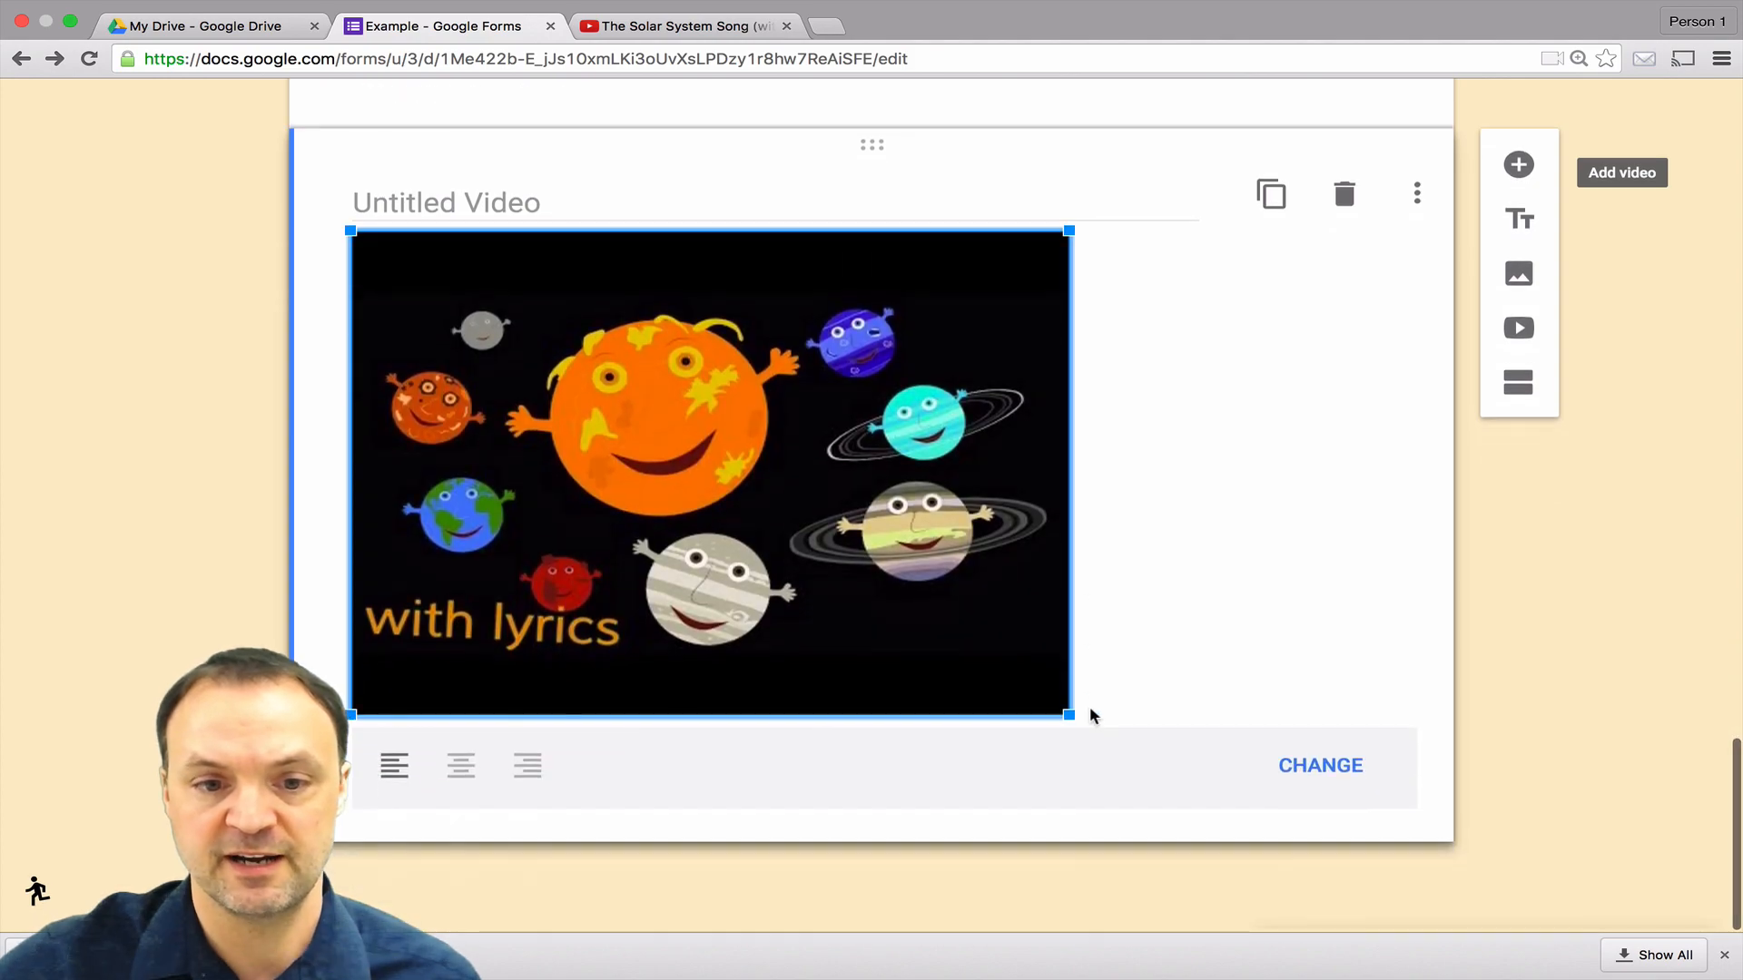
{"action": "left_click", "coordinate": [461, 769]}
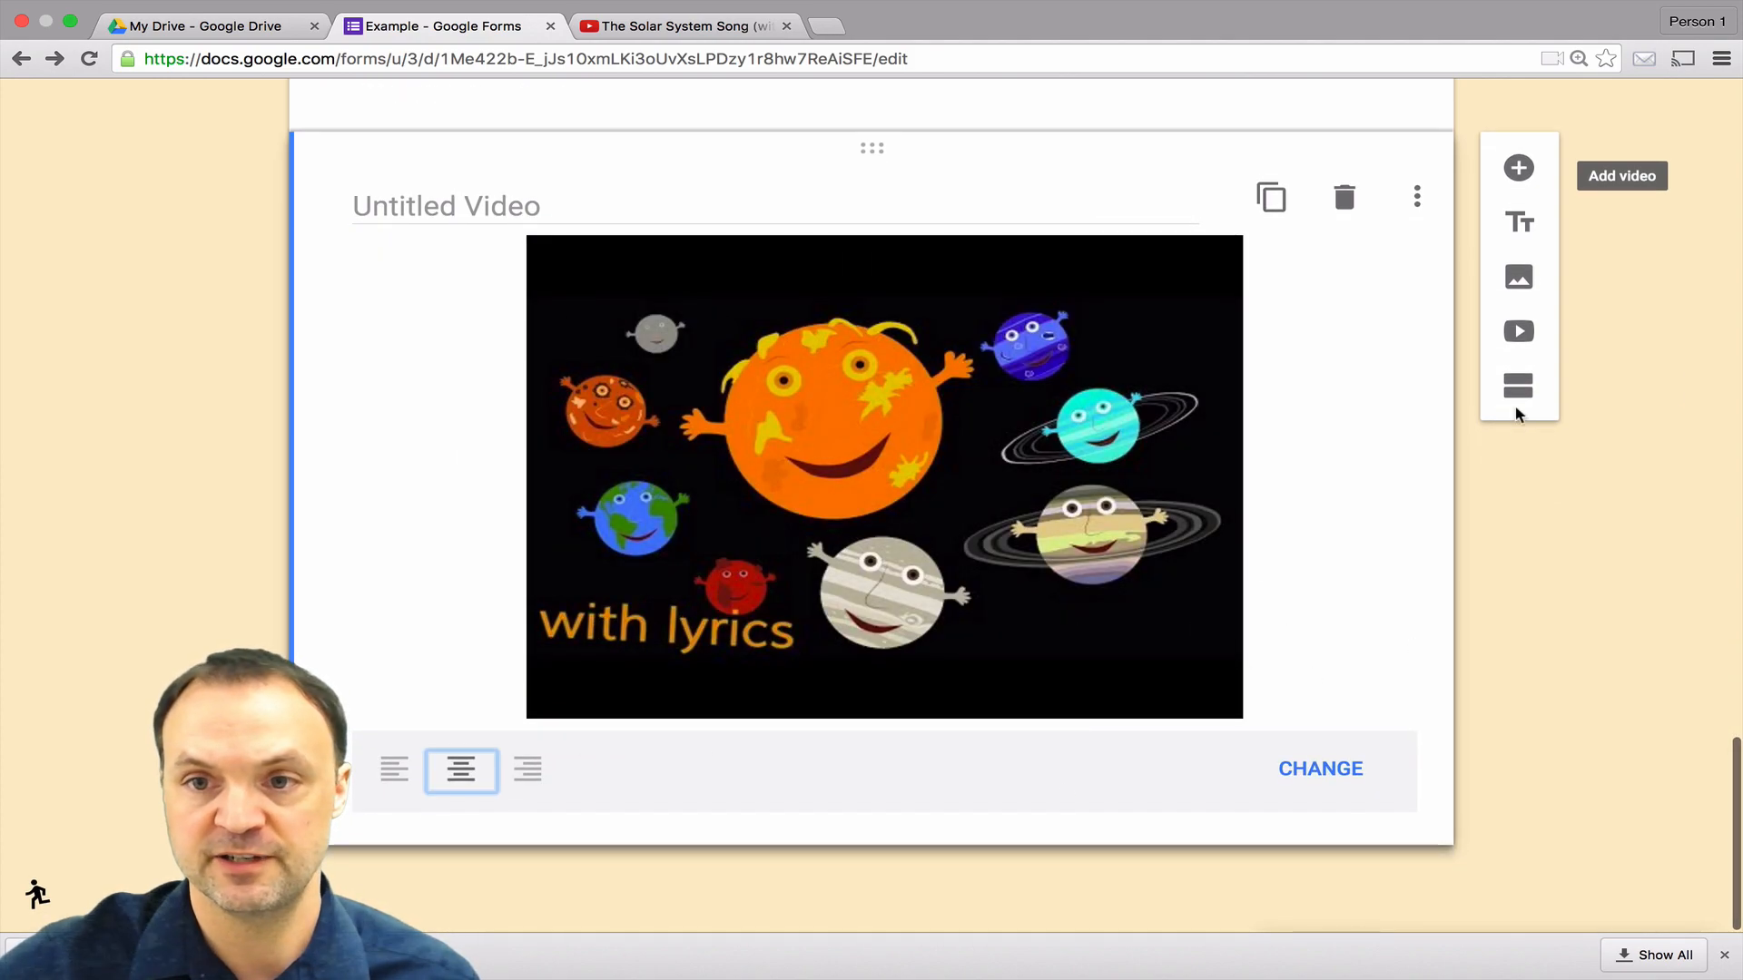
Step: Add a new question below the video and set its type to Paragraph
{"action": "left_click", "coordinate": [1518, 167]}
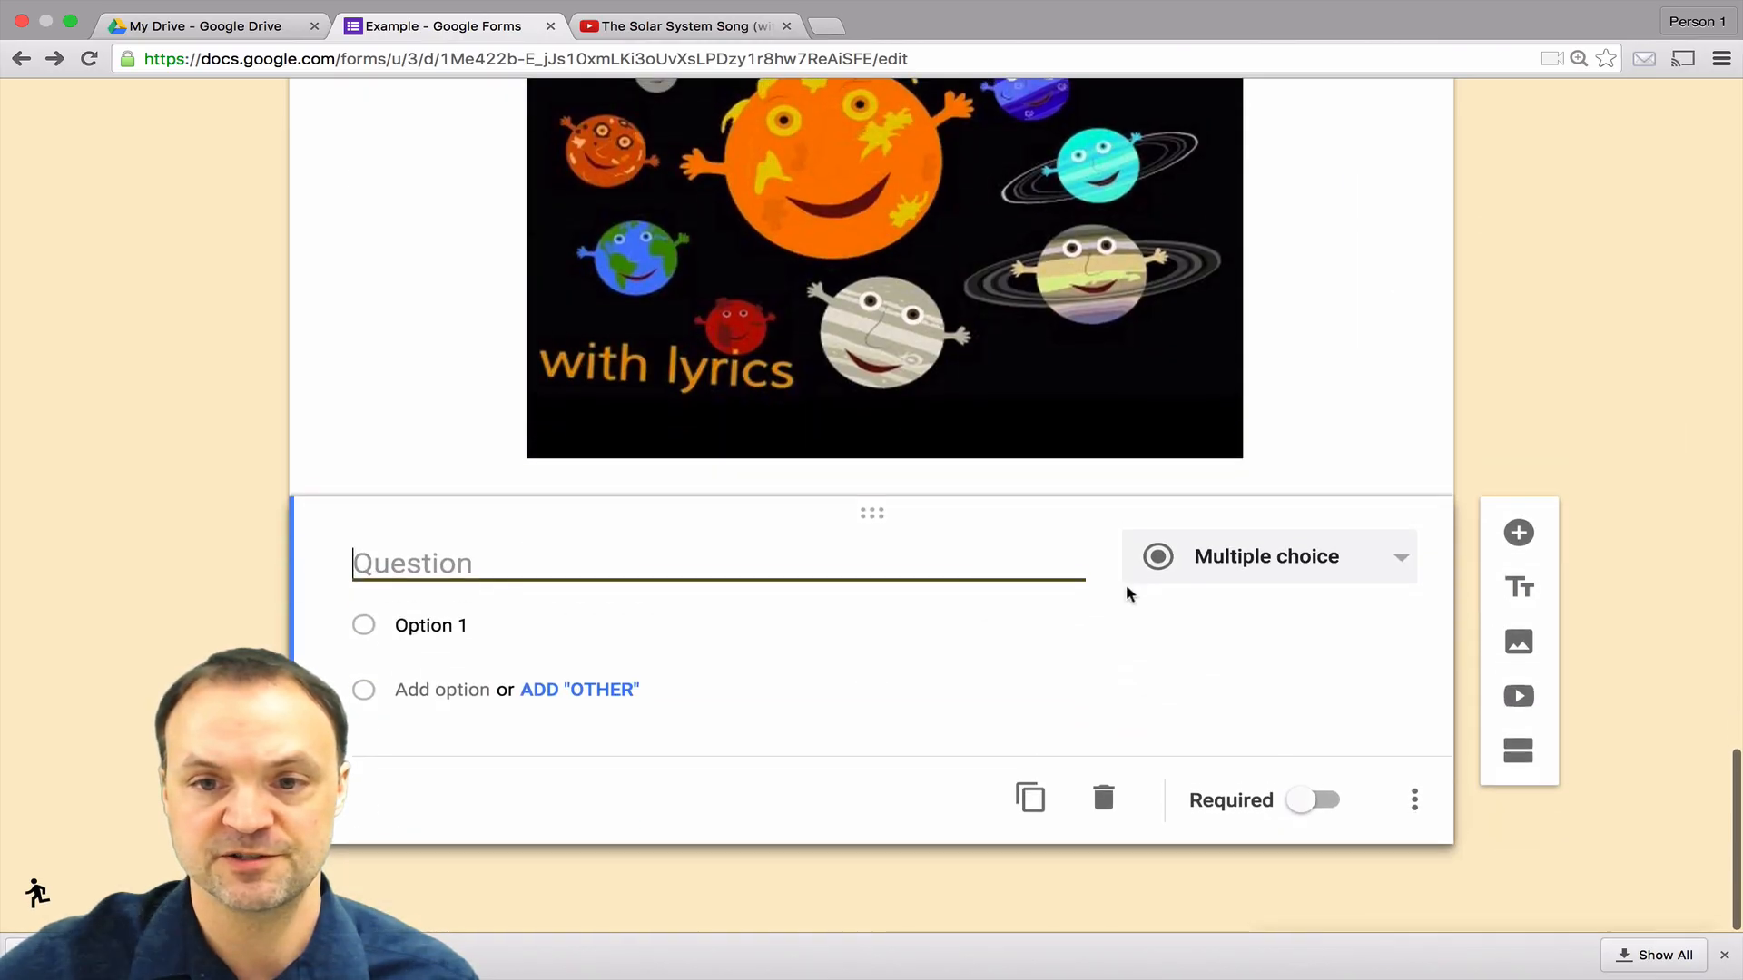
{"action": "left_click", "coordinate": [1245, 557]}
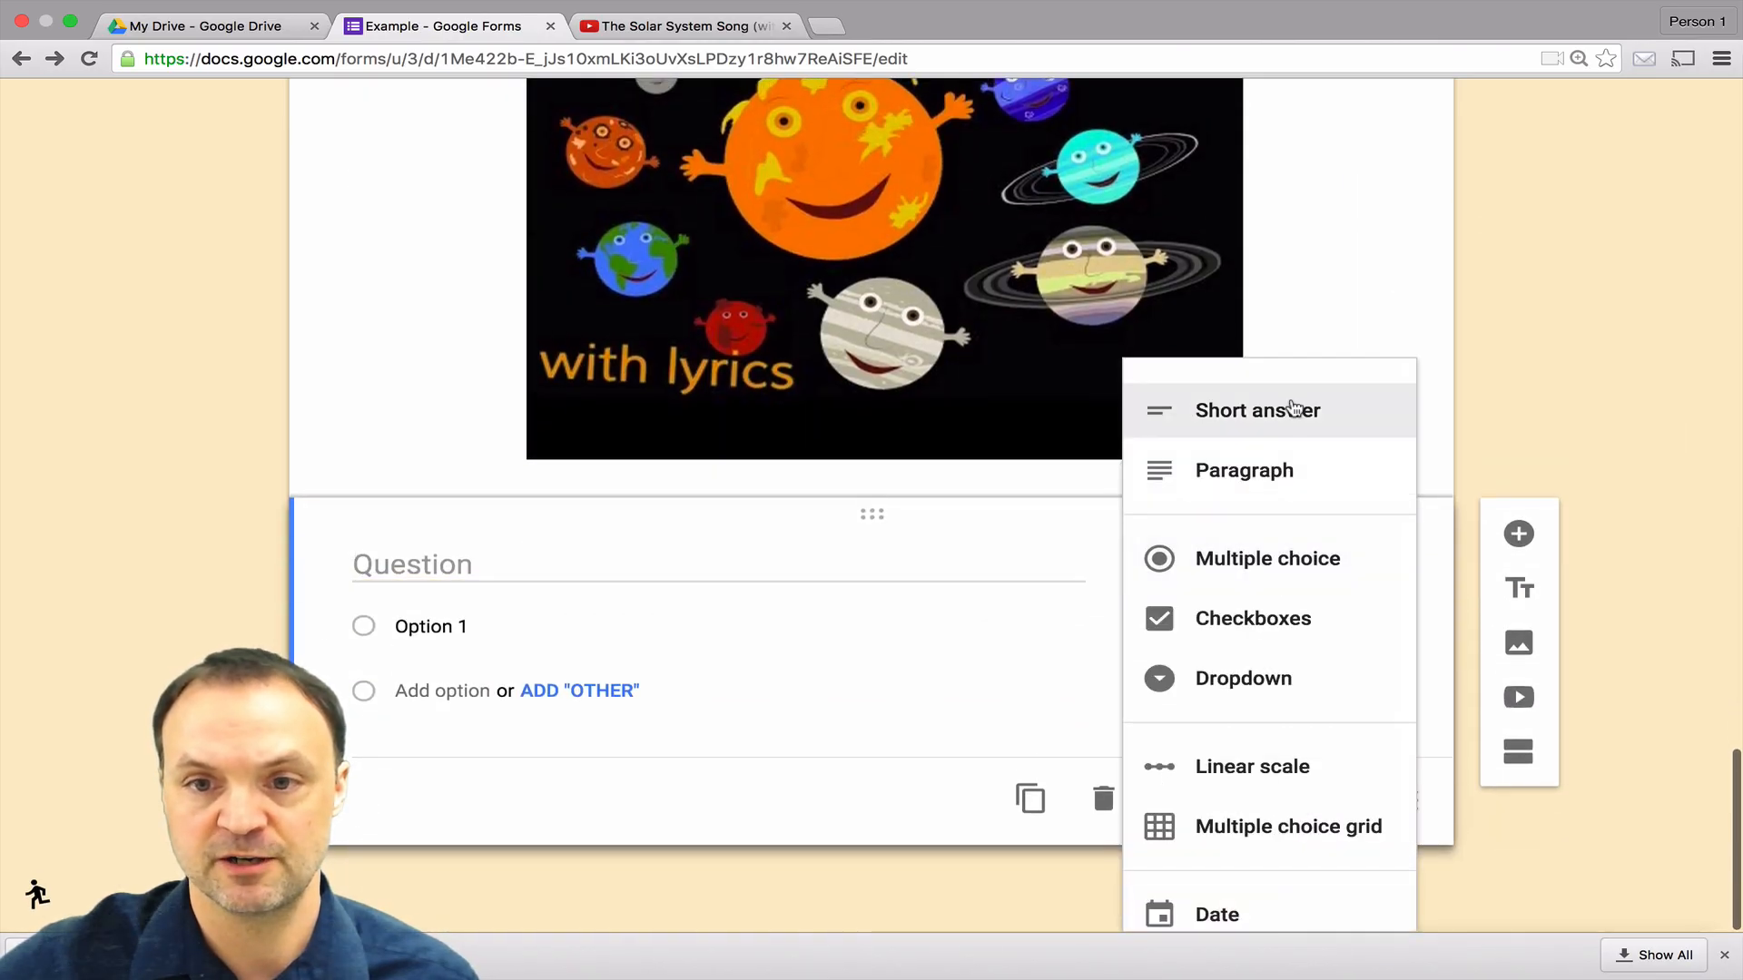
{"action": "left_click", "coordinate": [1264, 471]}
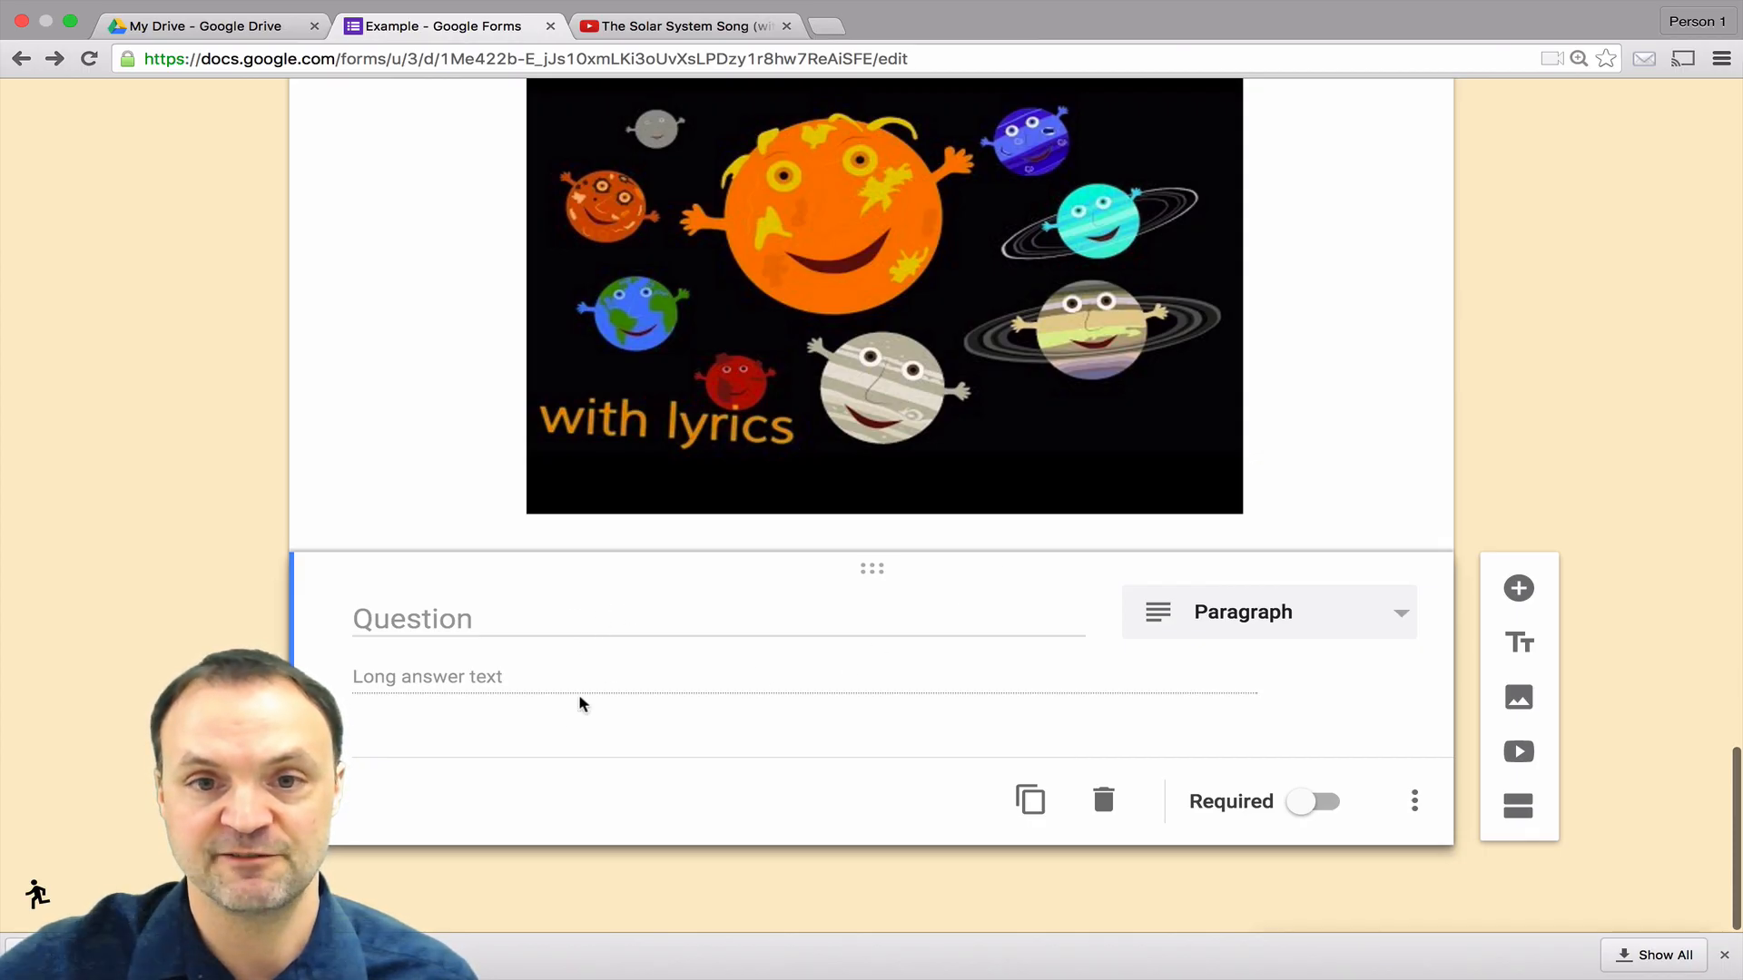
Step: Preview the live form and test the embedded Solar System Song video by briefly playing and pausing it
{"action": "scroll", "coordinate": [763, 678], "scroll_direction": "up", "scroll_amount": 20}
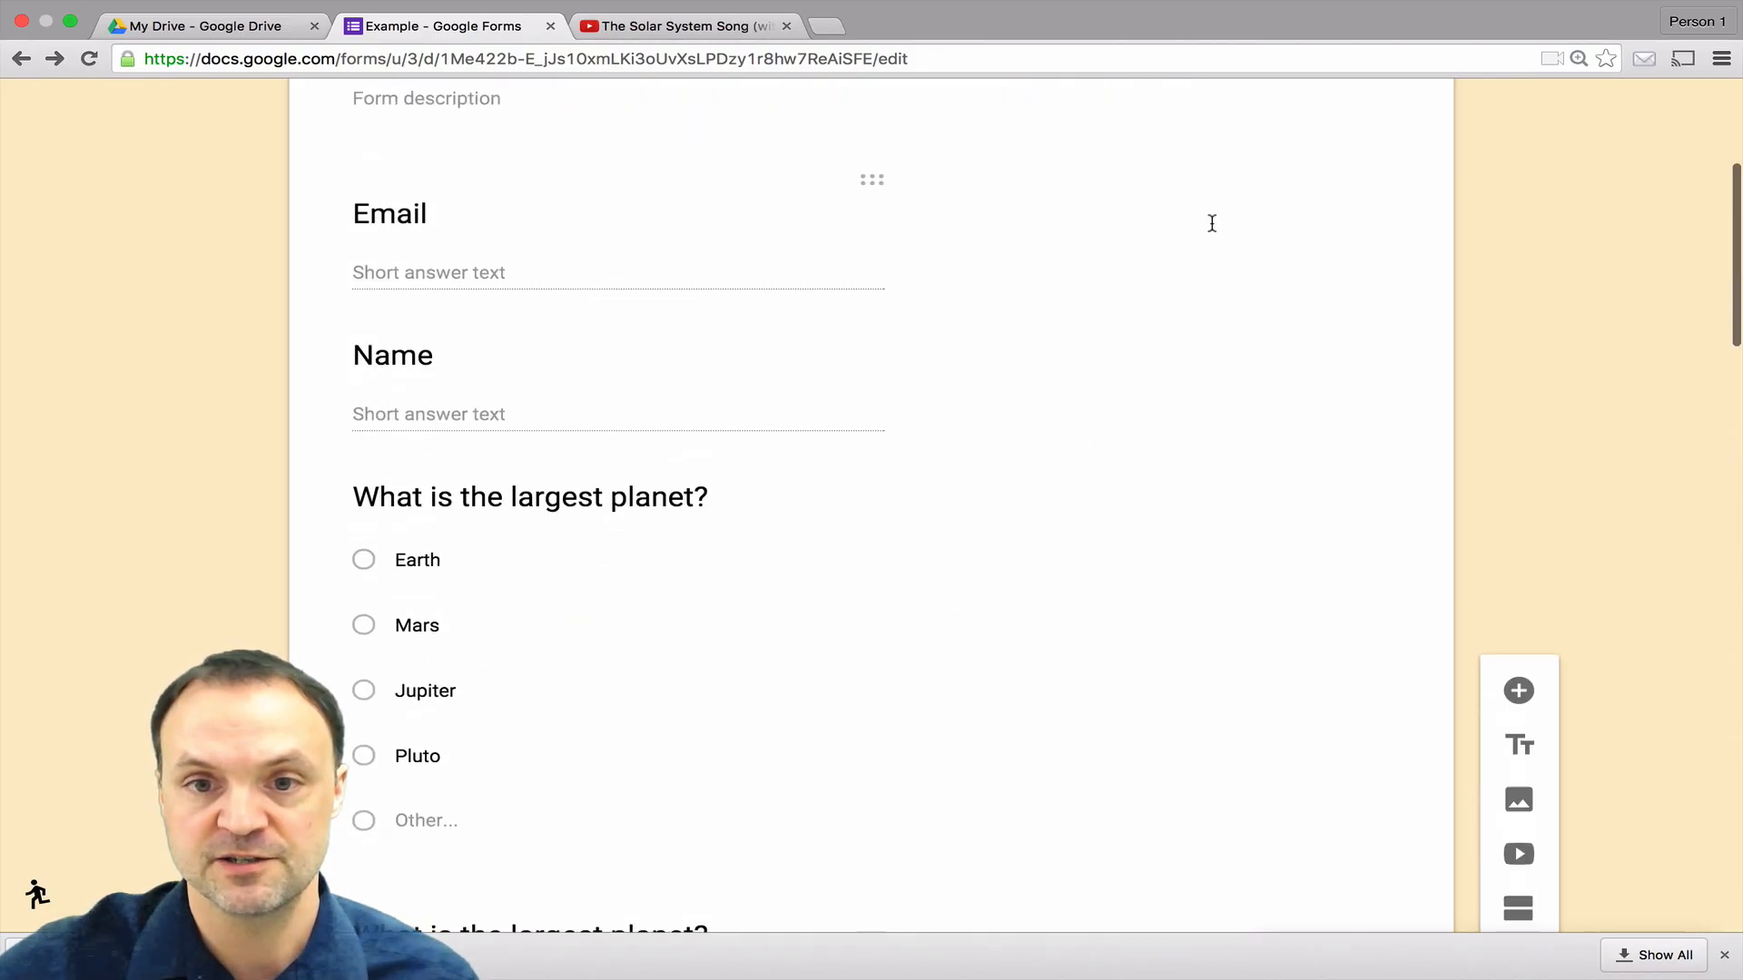
{"action": "left_click", "coordinate": [1364, 136]}
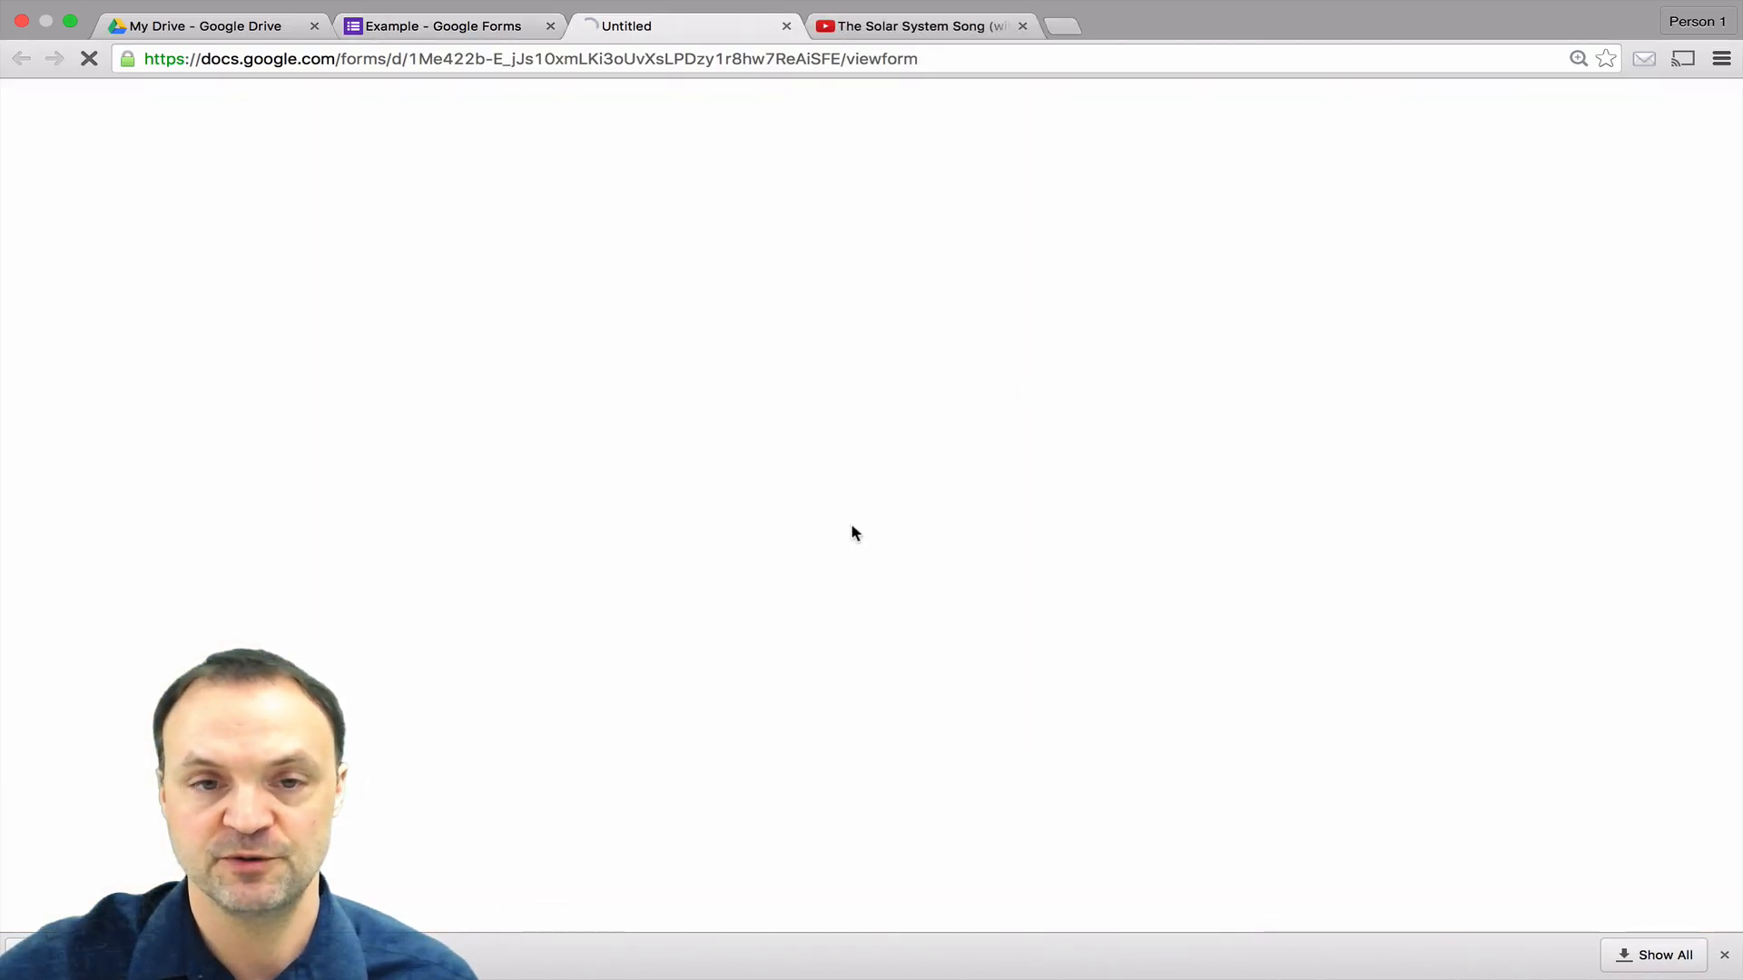
{"action": "scroll", "coordinate": [772, 529], "scroll_direction": "down", "scroll_amount": 12}
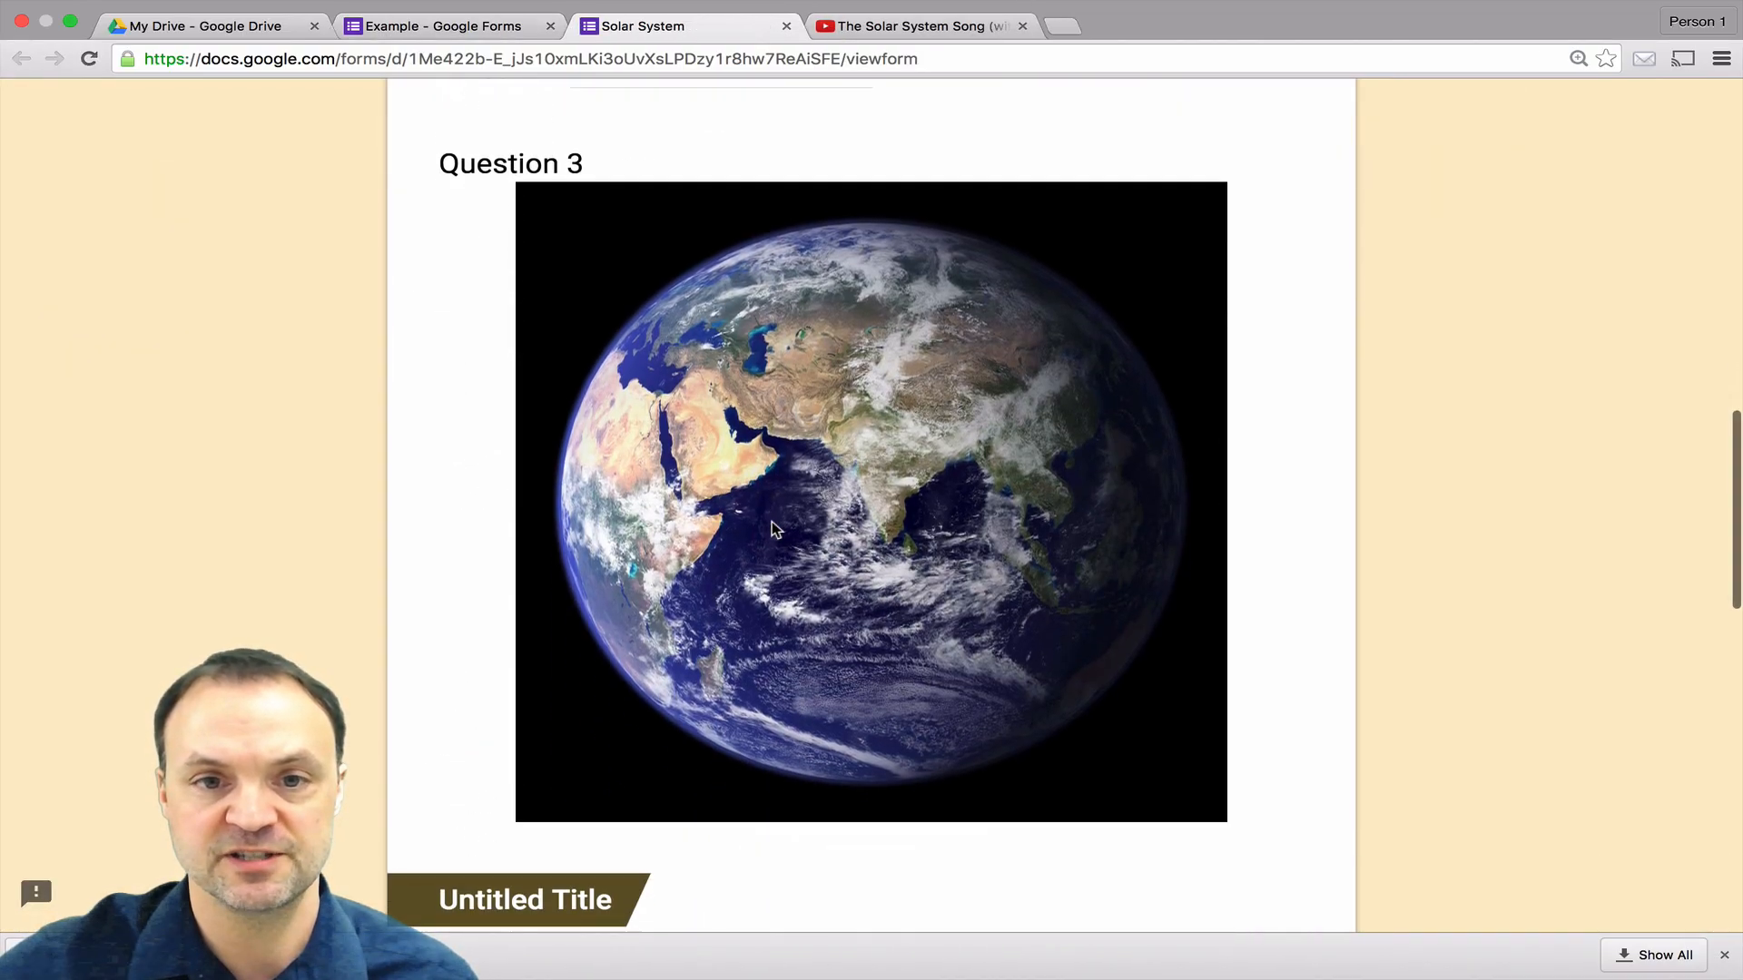
{"action": "scroll", "coordinate": [835, 545], "scroll_direction": "down", "scroll_amount": 4}
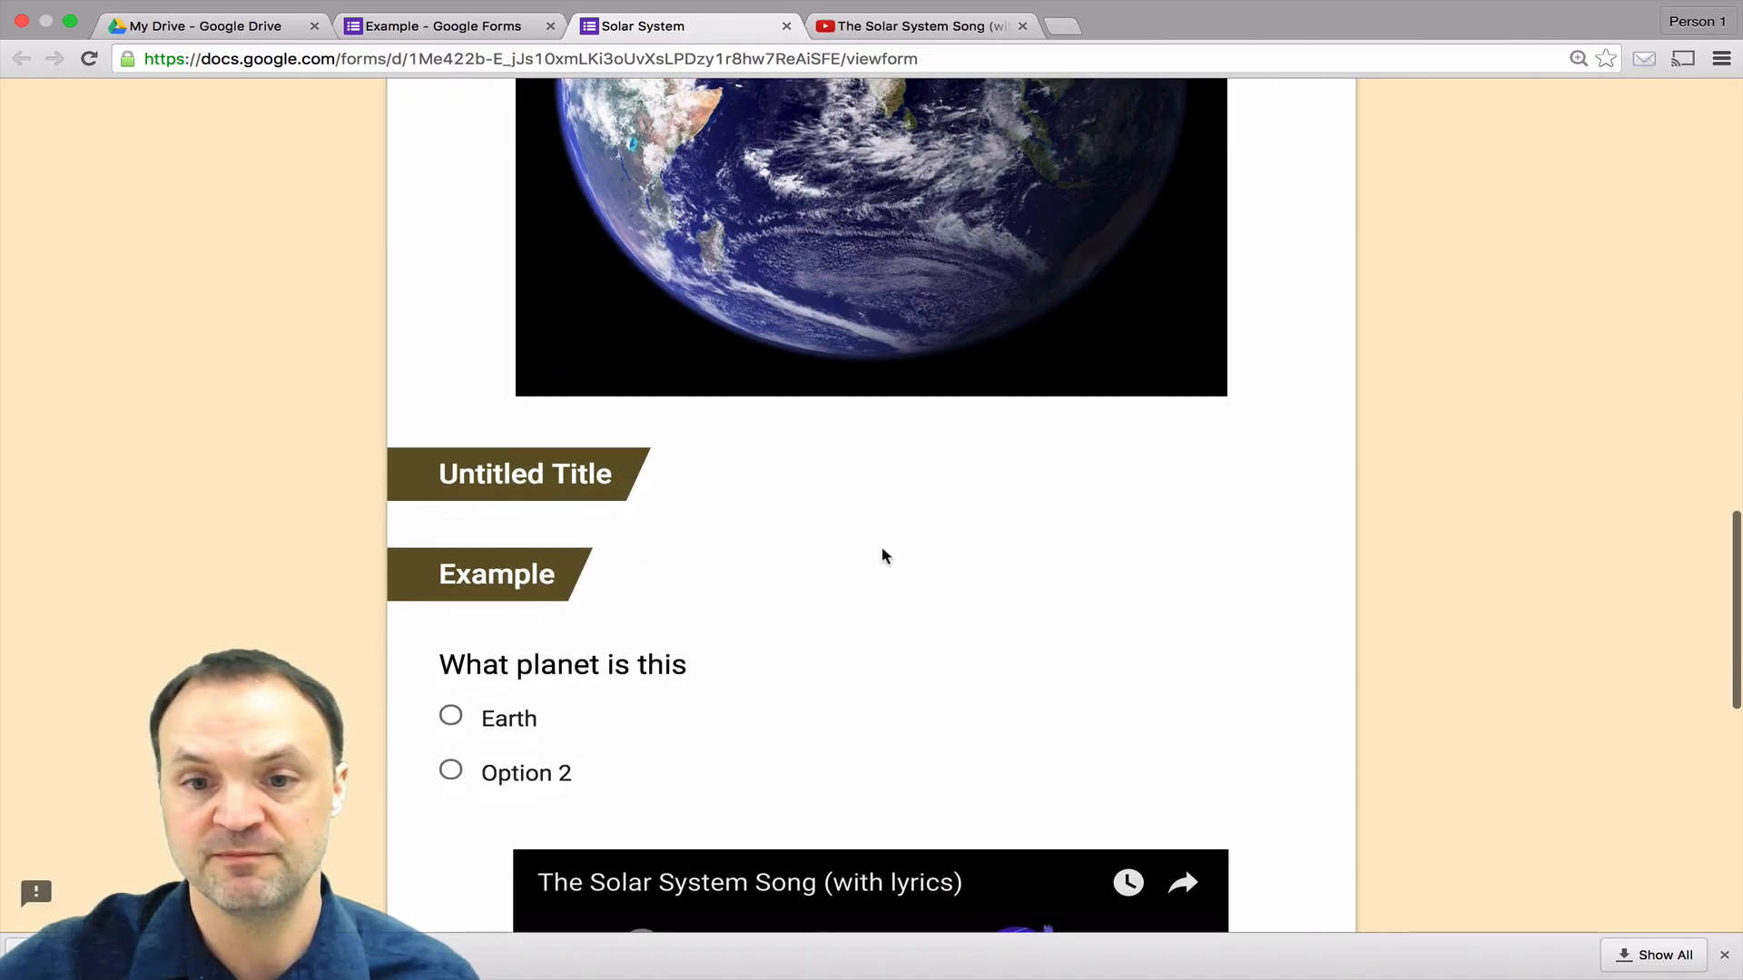
{"action": "scroll", "coordinate": [923, 503], "scroll_direction": "down", "scroll_amount": 8}
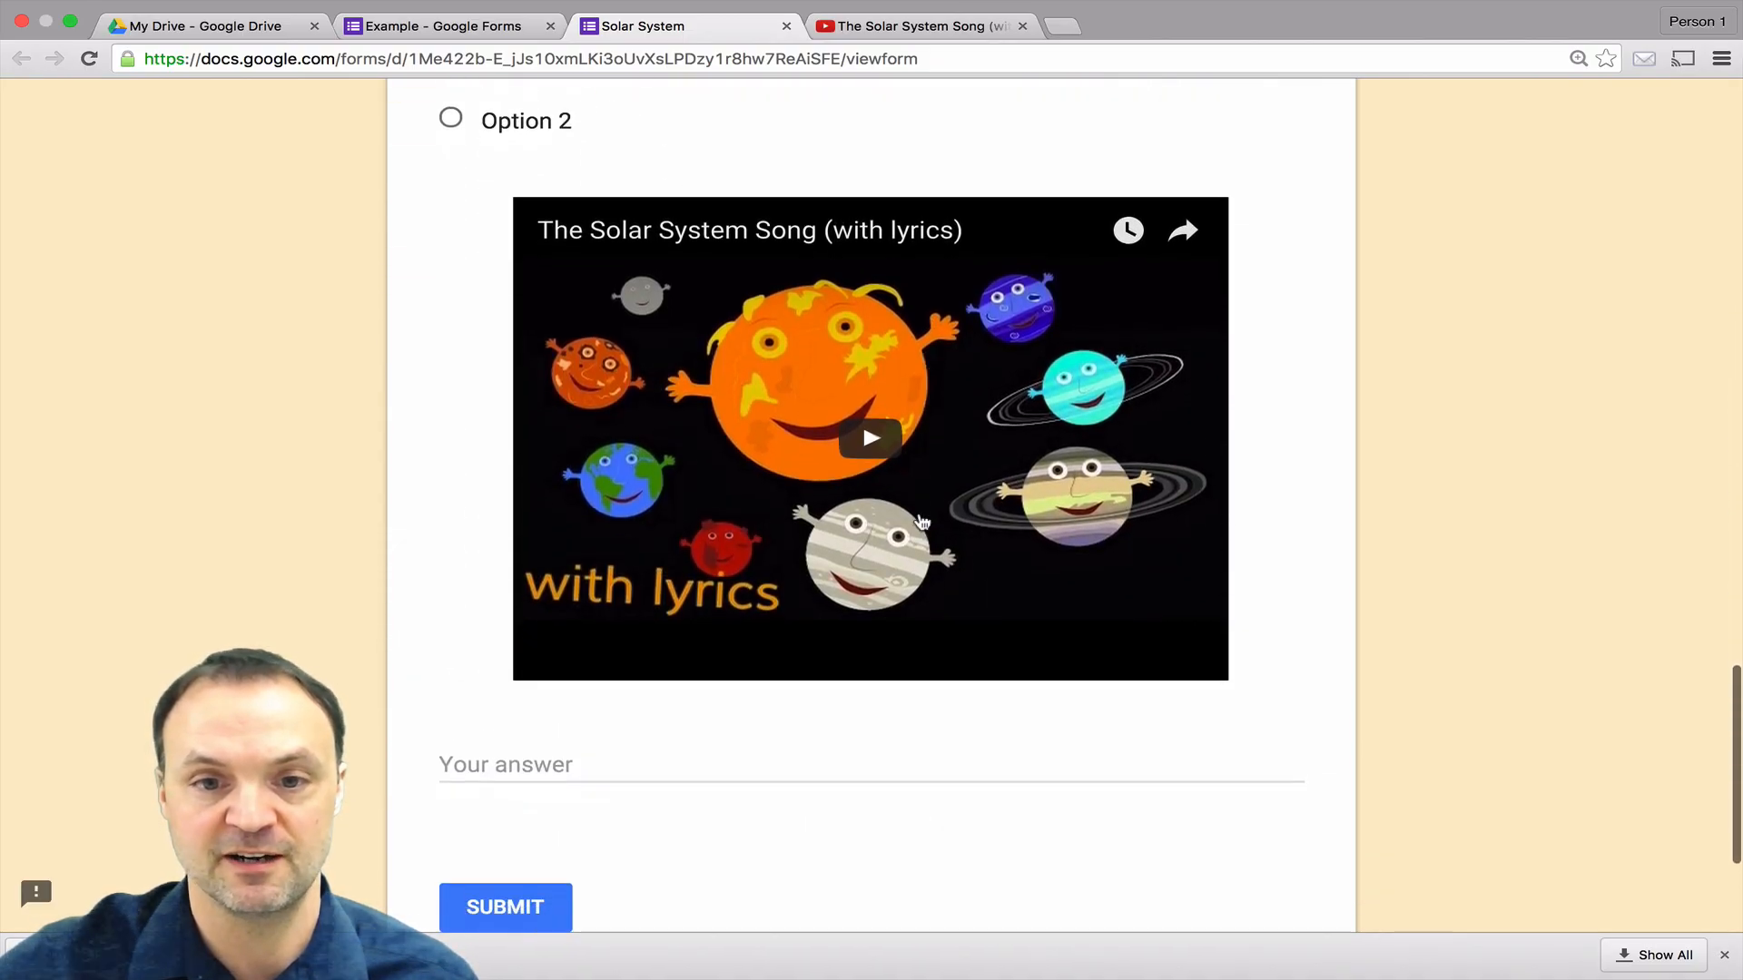
{"action": "left_click", "coordinate": [871, 440]}
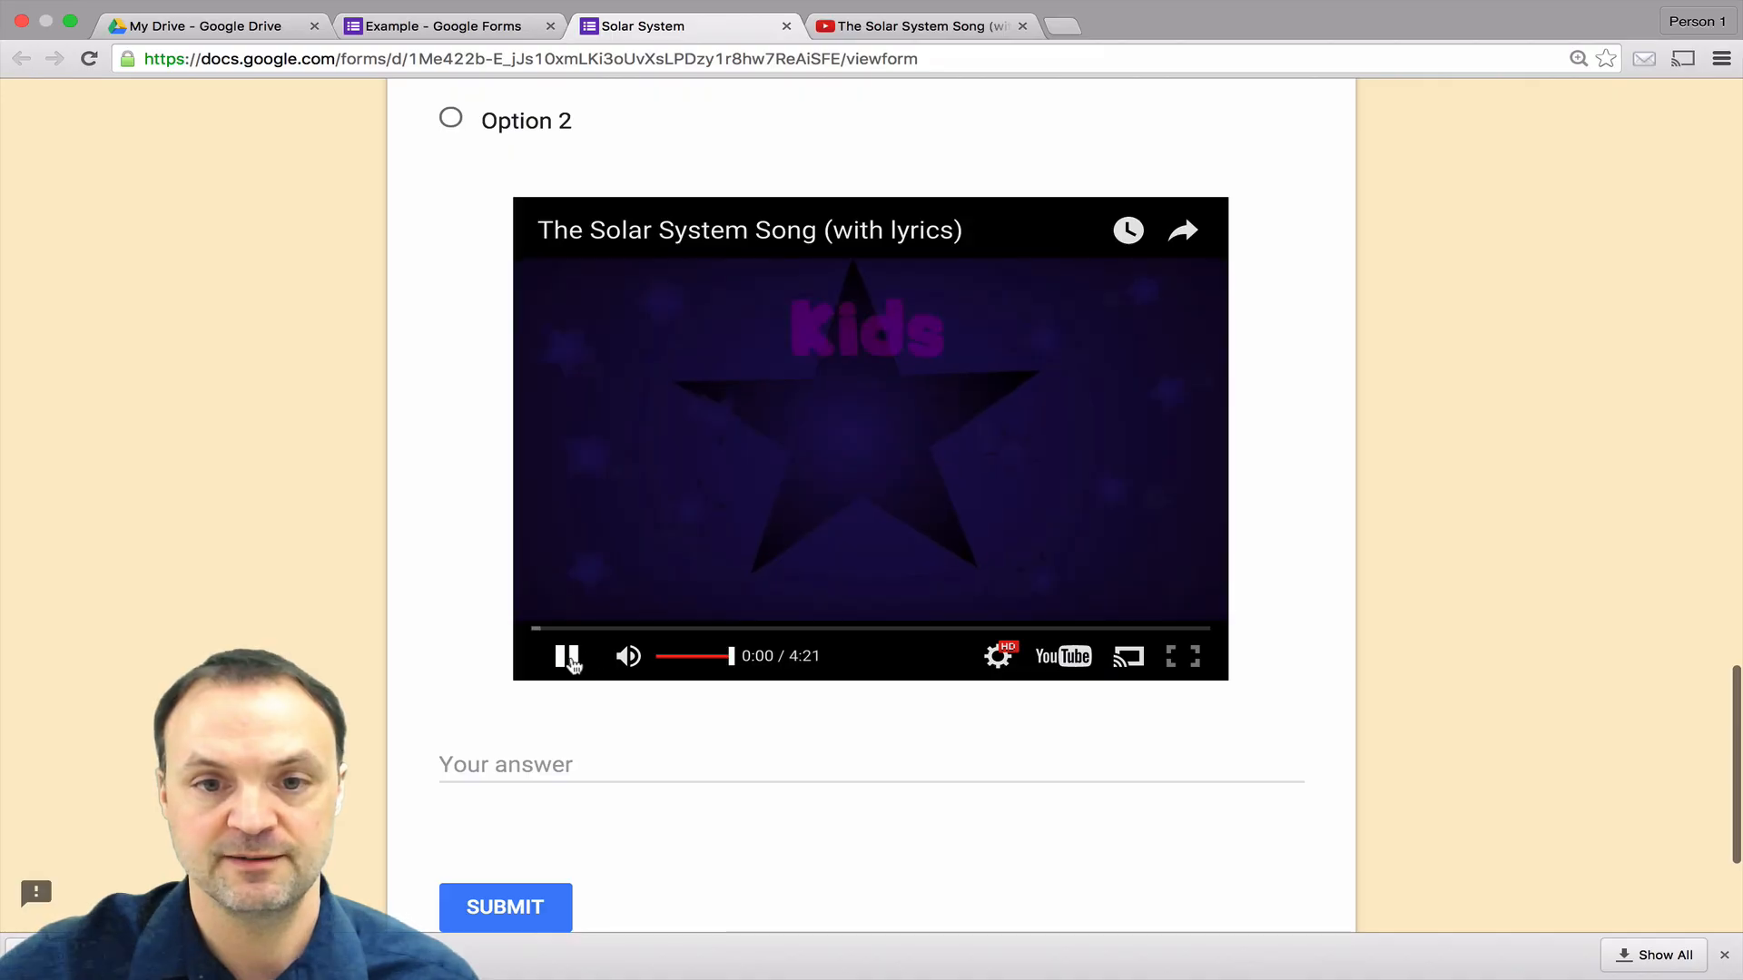
{"action": "left_click", "coordinate": [568, 657]}
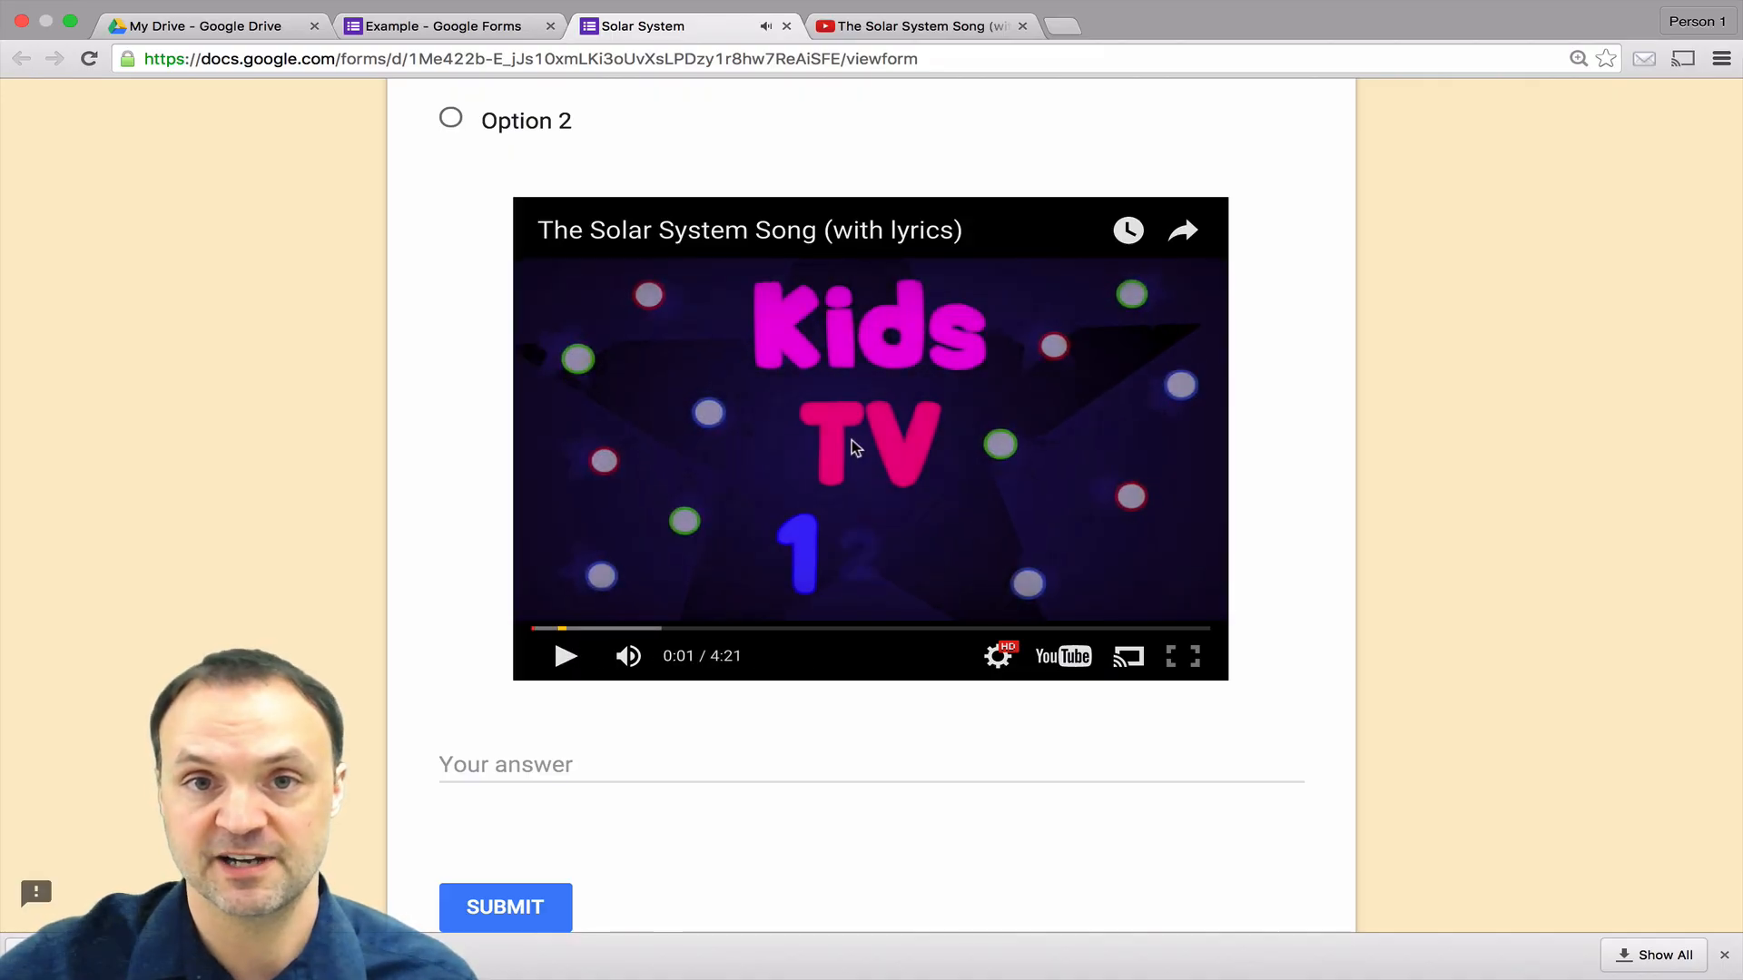
Step: Check the long-answer field below the video and the start of the live form, and close the preview
{"action": "scroll", "coordinate": [592, 396], "scroll_direction": "down", "scroll_amount": 3}
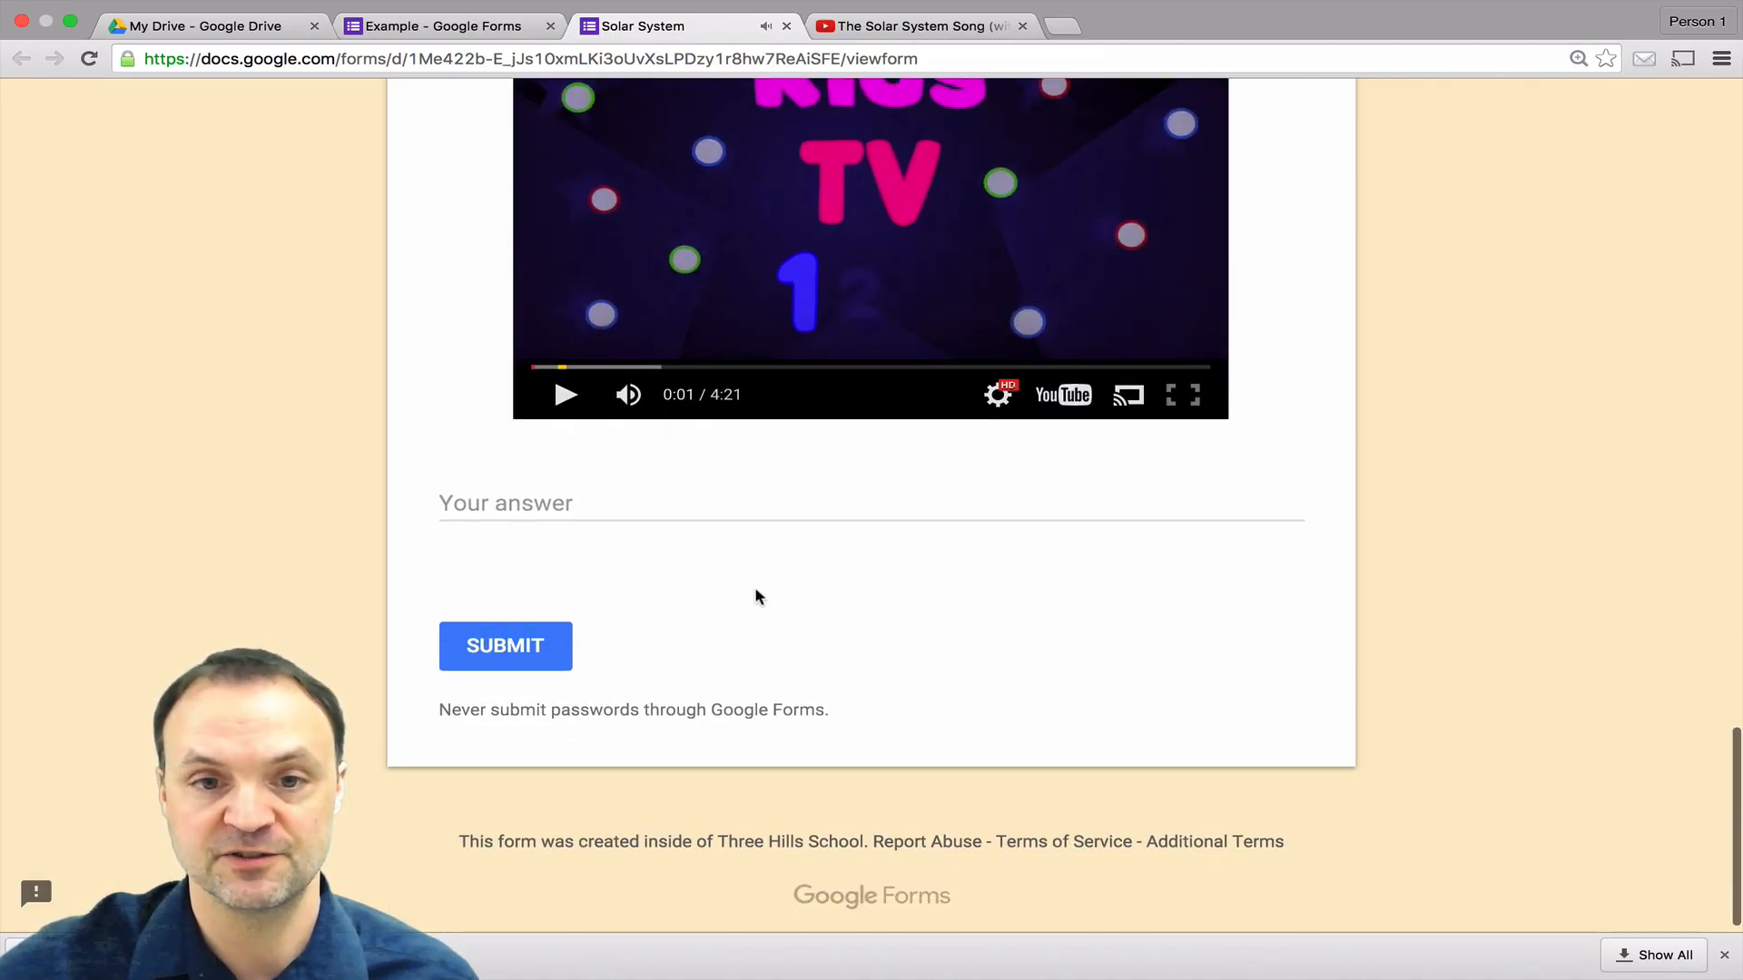
{"action": "scroll", "coordinate": [874, 628], "scroll_direction": "up", "scroll_amount": 20}
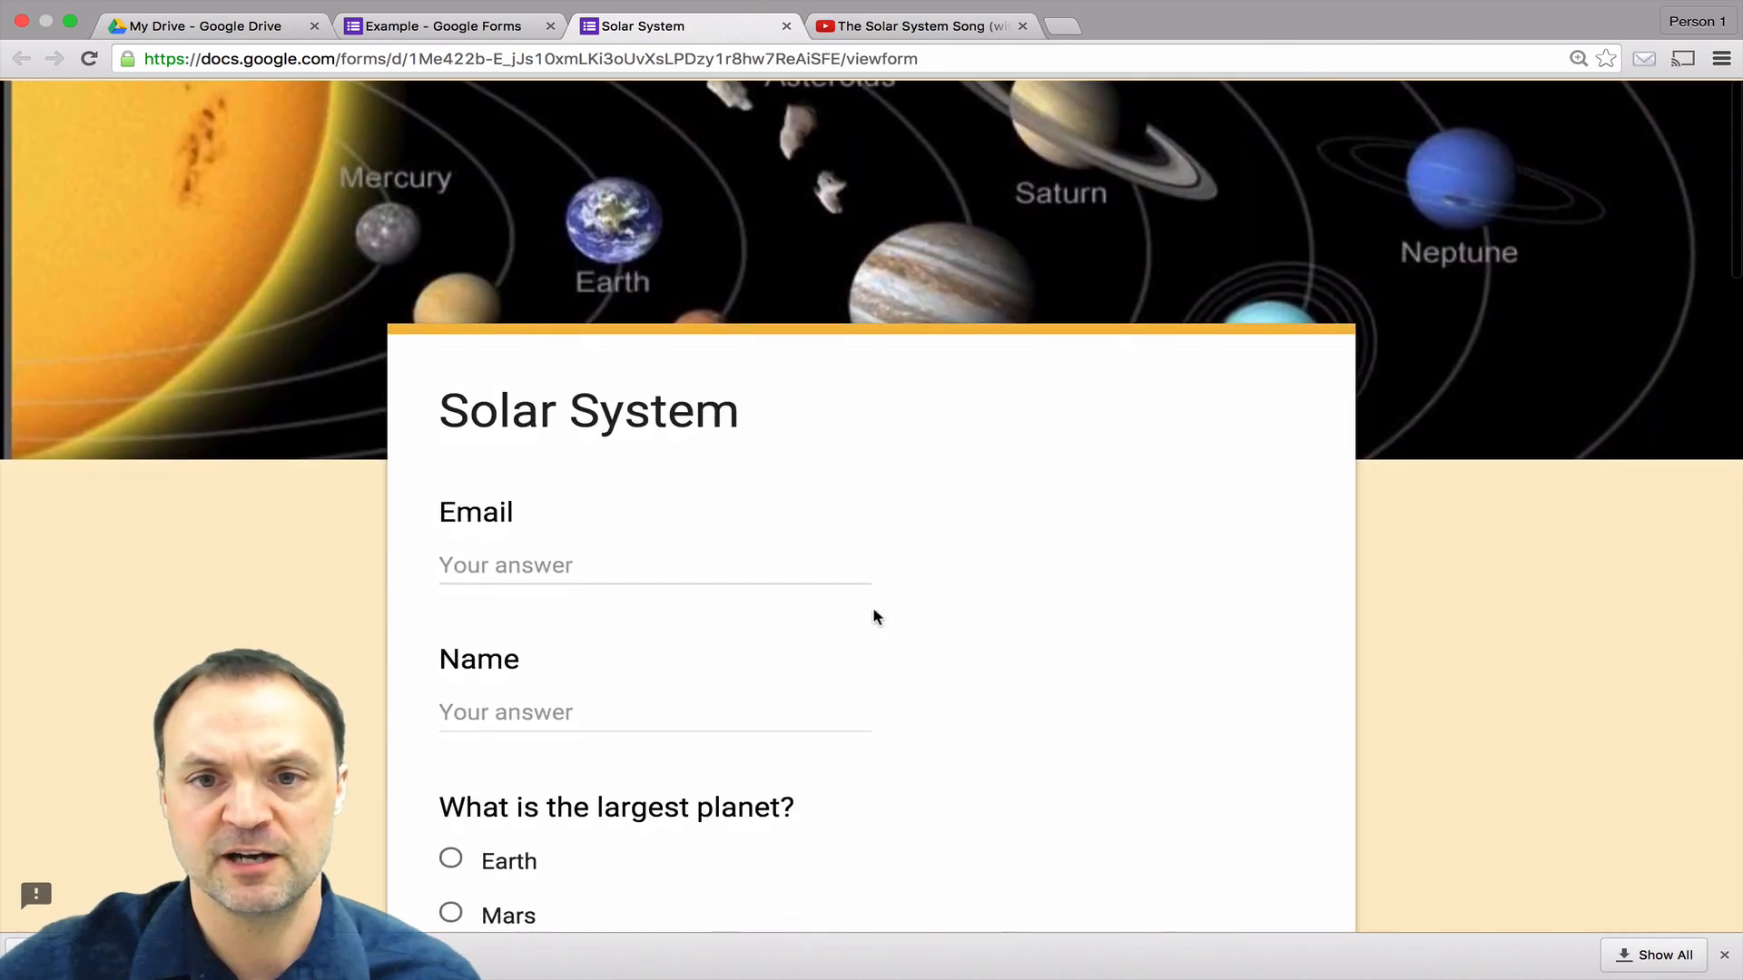
{"action": "left_click", "coordinate": [786, 46]}
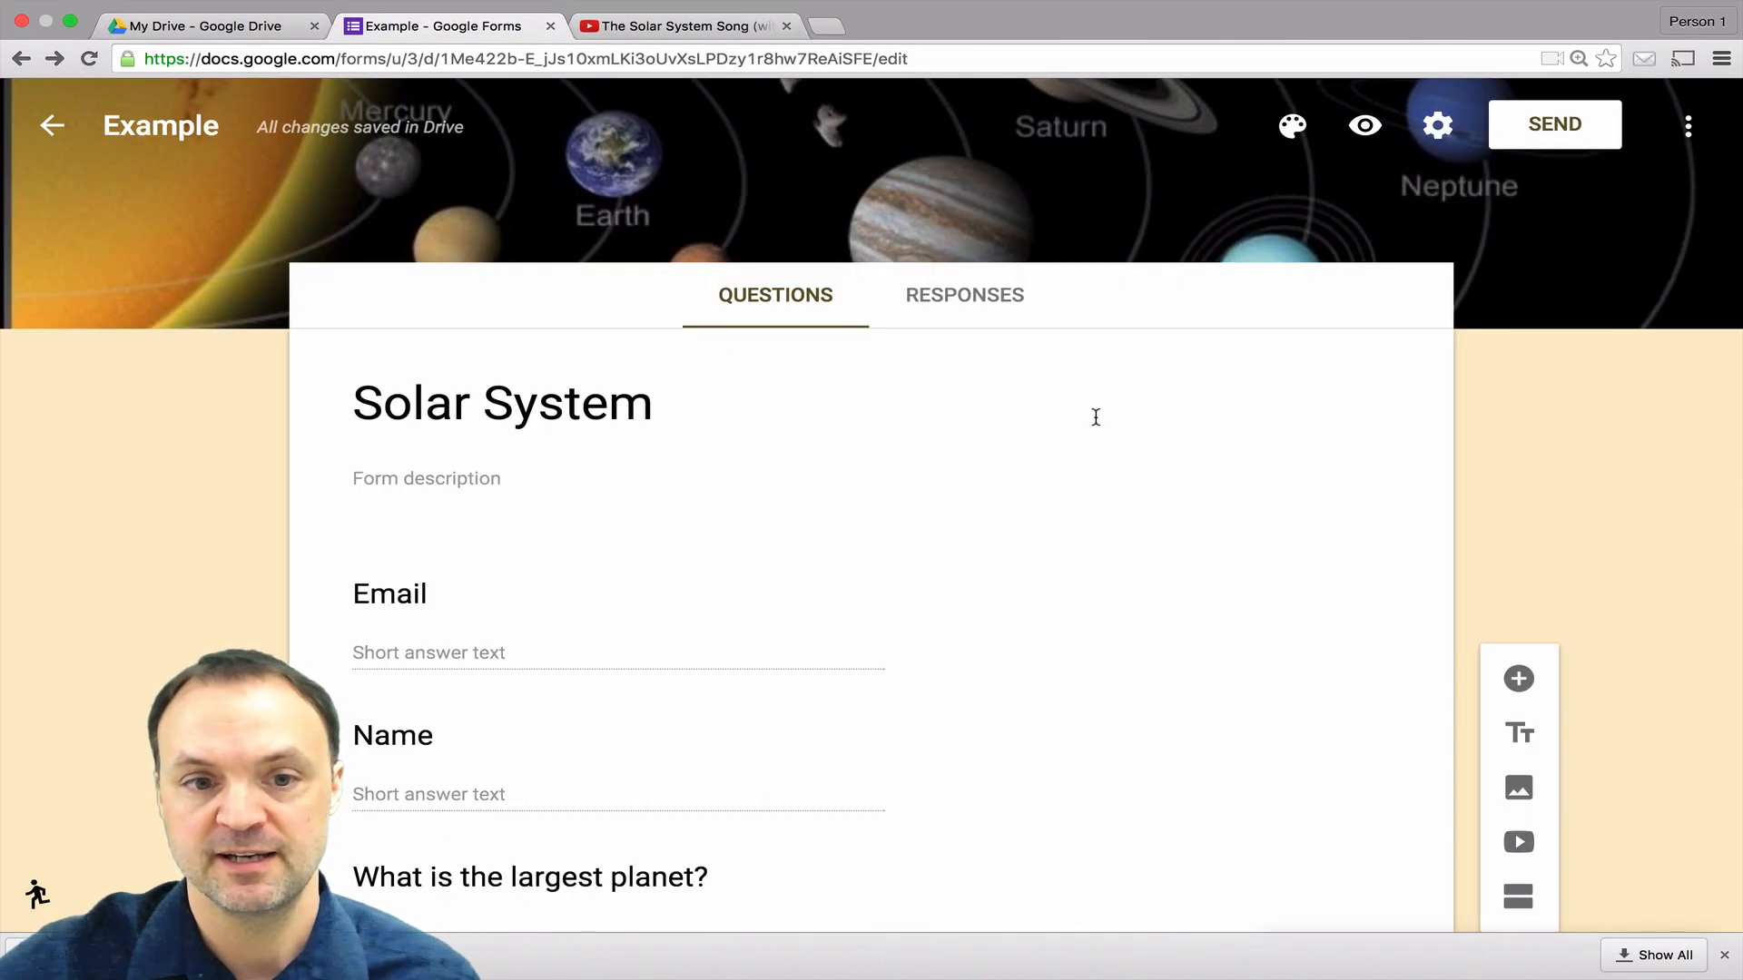
Step: Review the form's confirmation page and presentation settings, and save them without changing any option
{"action": "left_click", "coordinate": [1438, 125]}
{"action": "scroll", "coordinate": [957, 536], "scroll_direction": "down", "scroll_amount": 5}
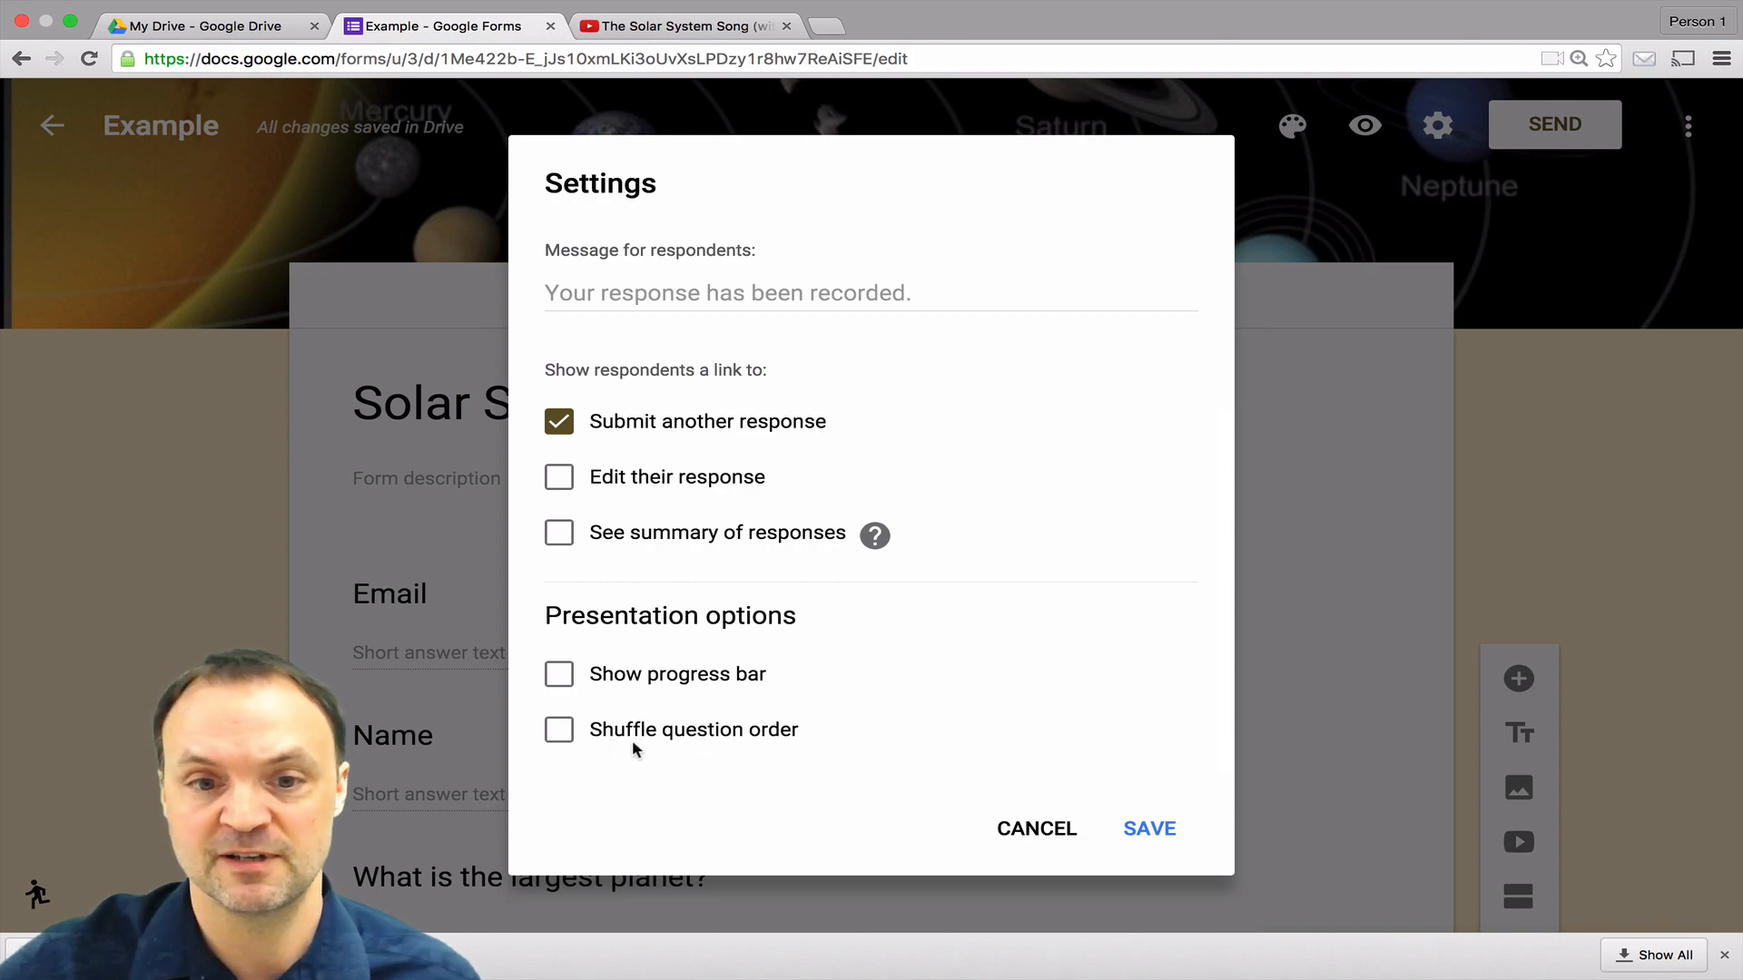
{"action": "left_click", "coordinate": [1151, 826]}
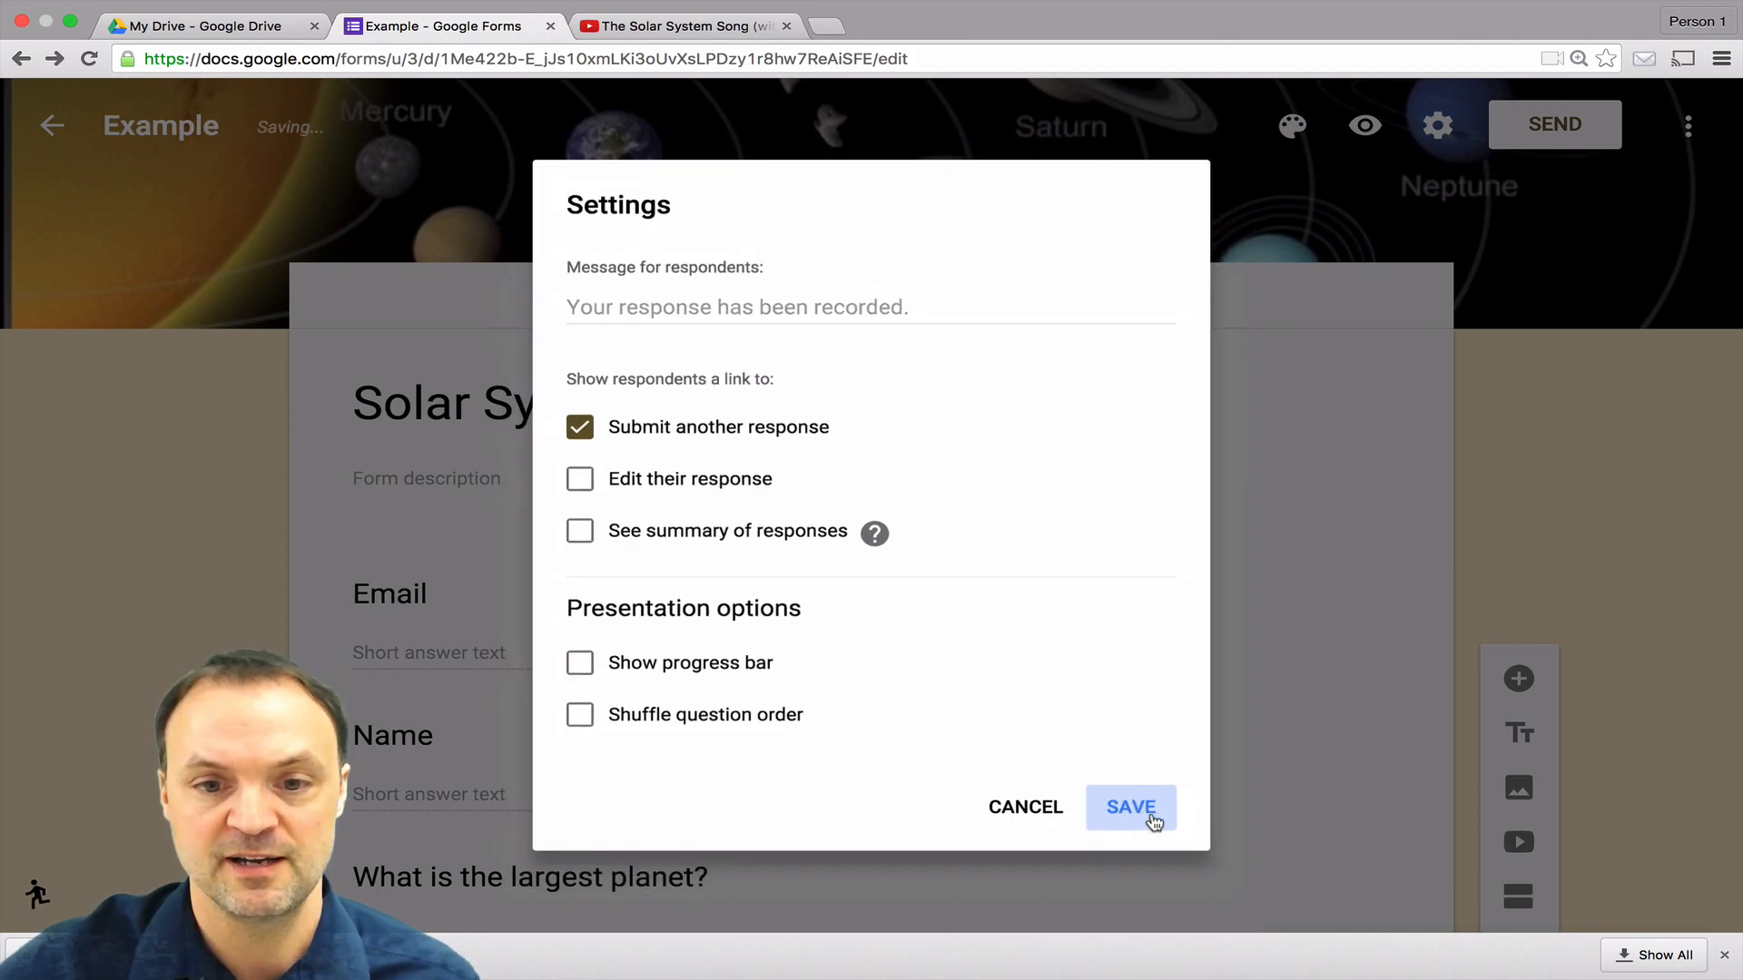
{"action": "scroll", "coordinate": [965, 721], "scroll_direction": "down", "scroll_amount": 6}
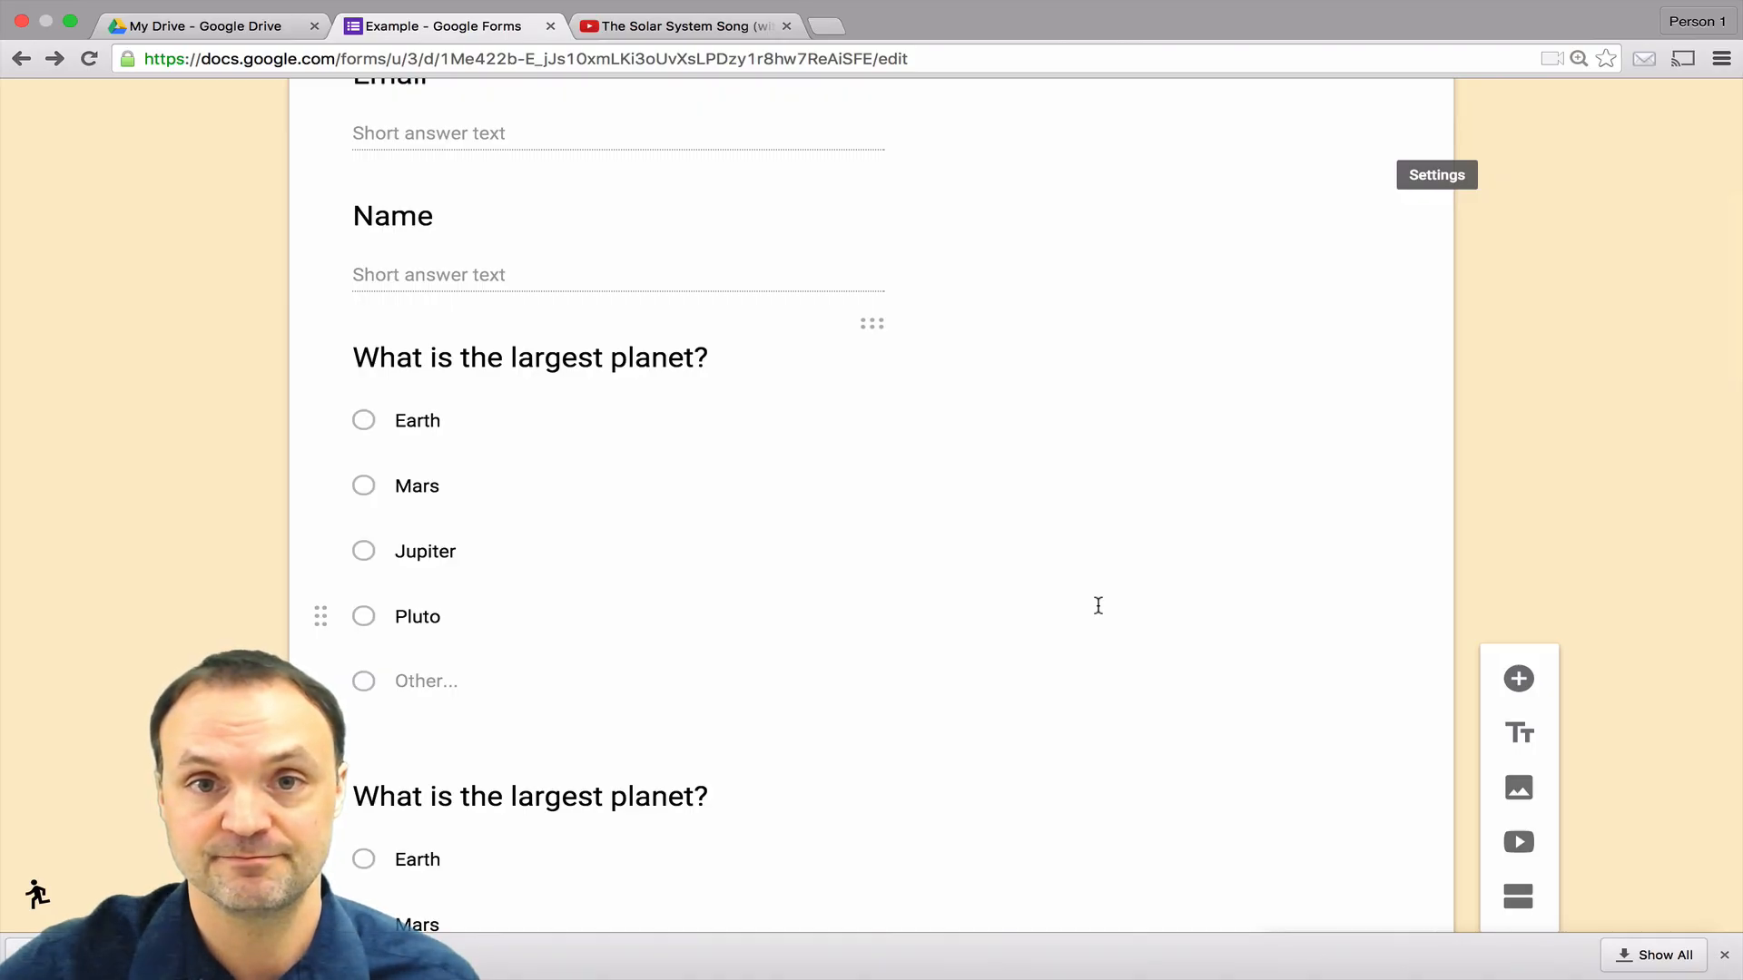
{"action": "scroll", "coordinate": [1611, 542], "scroll_direction": "up", "scroll_amount": 6}
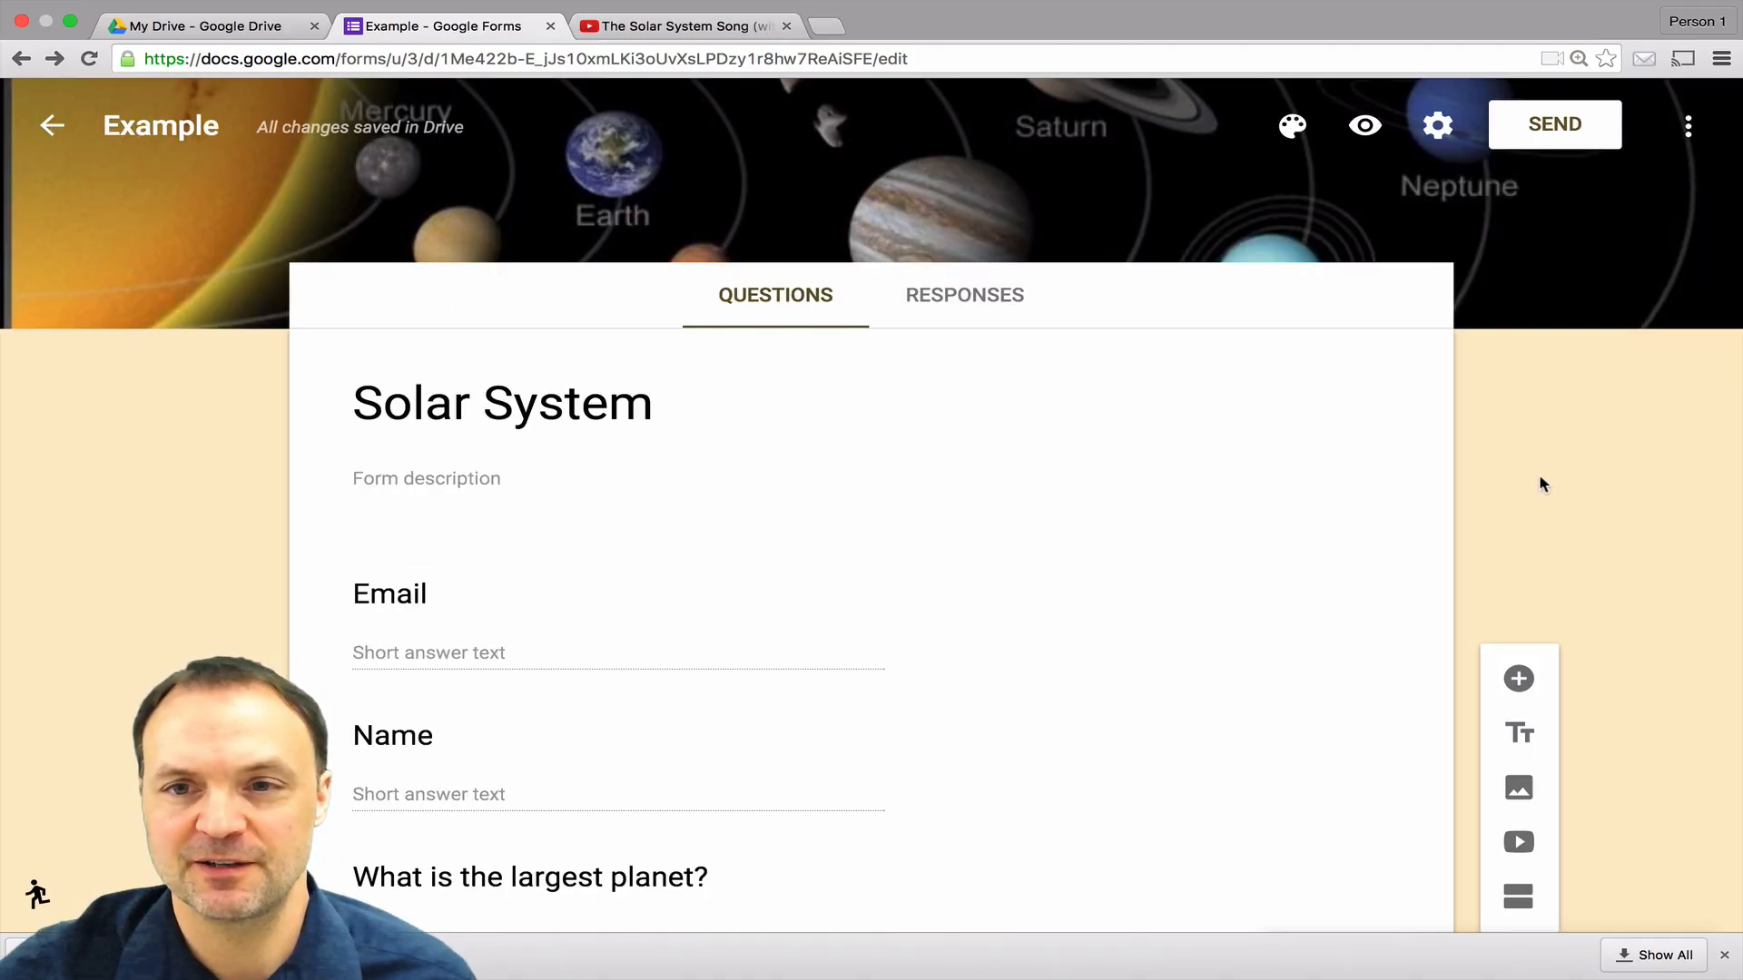
Step: Examine the form settings for who can respond, the confirmation page and respondent links, and leave without saving
{"action": "left_click", "coordinate": [1440, 131]}
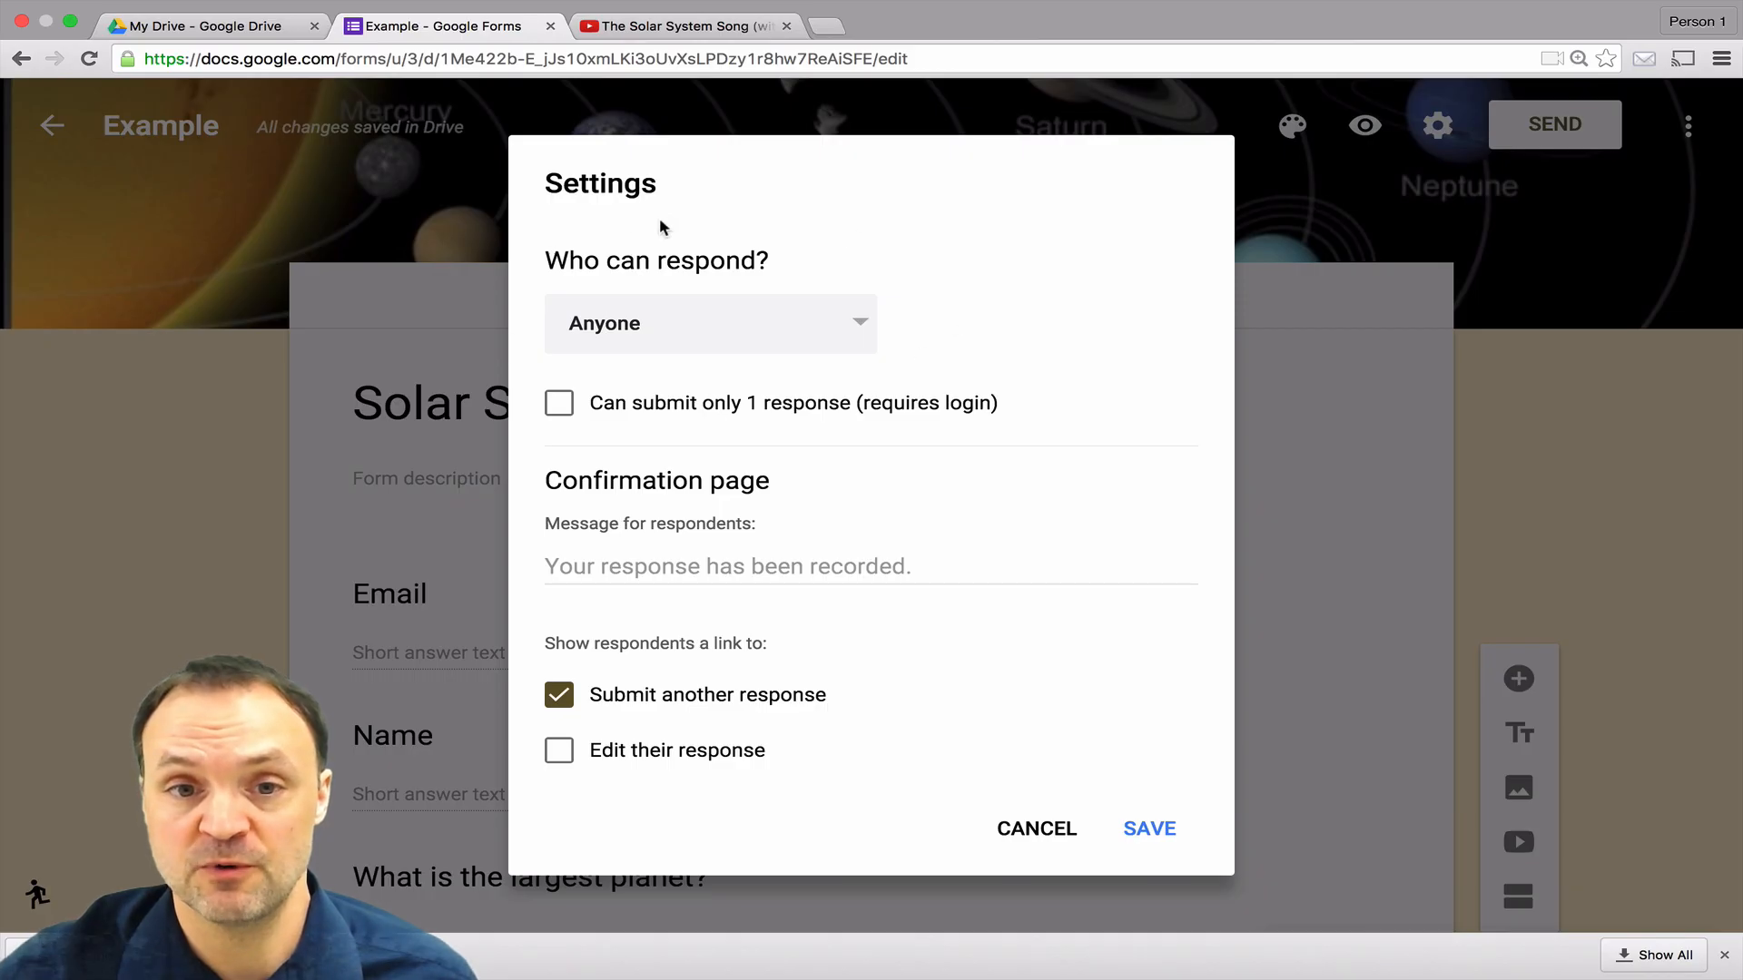
{"action": "left_click", "coordinate": [771, 339]}
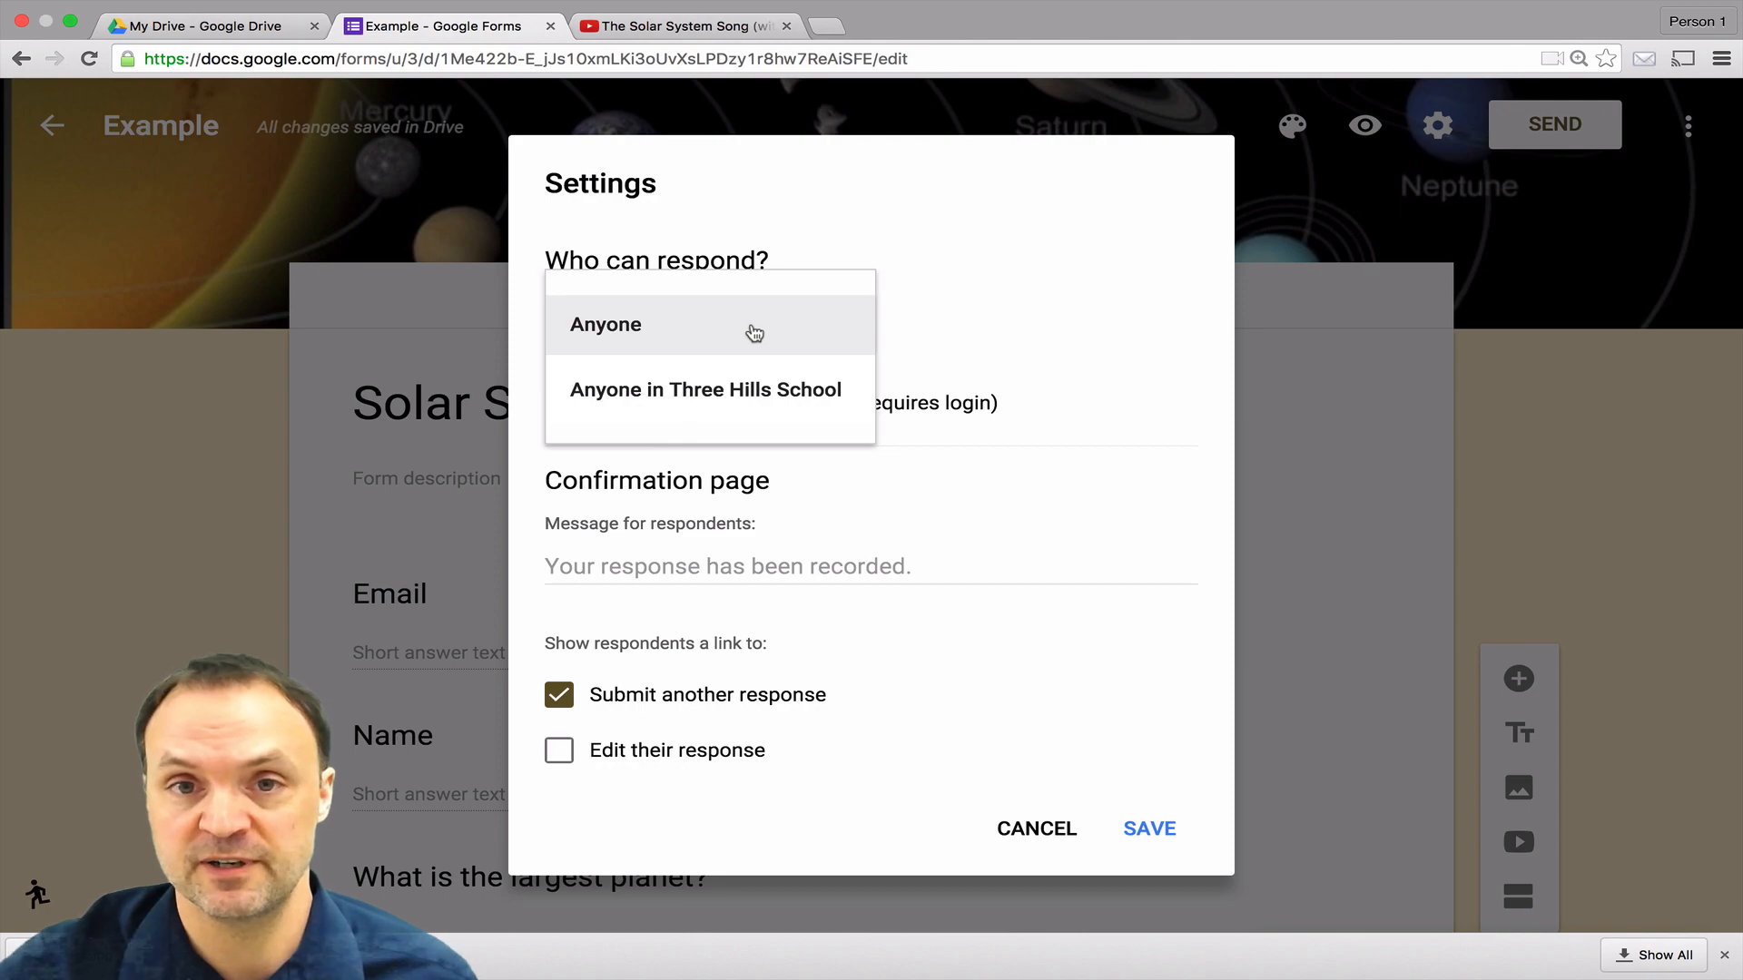
{"action": "left_click", "coordinate": [1113, 339]}
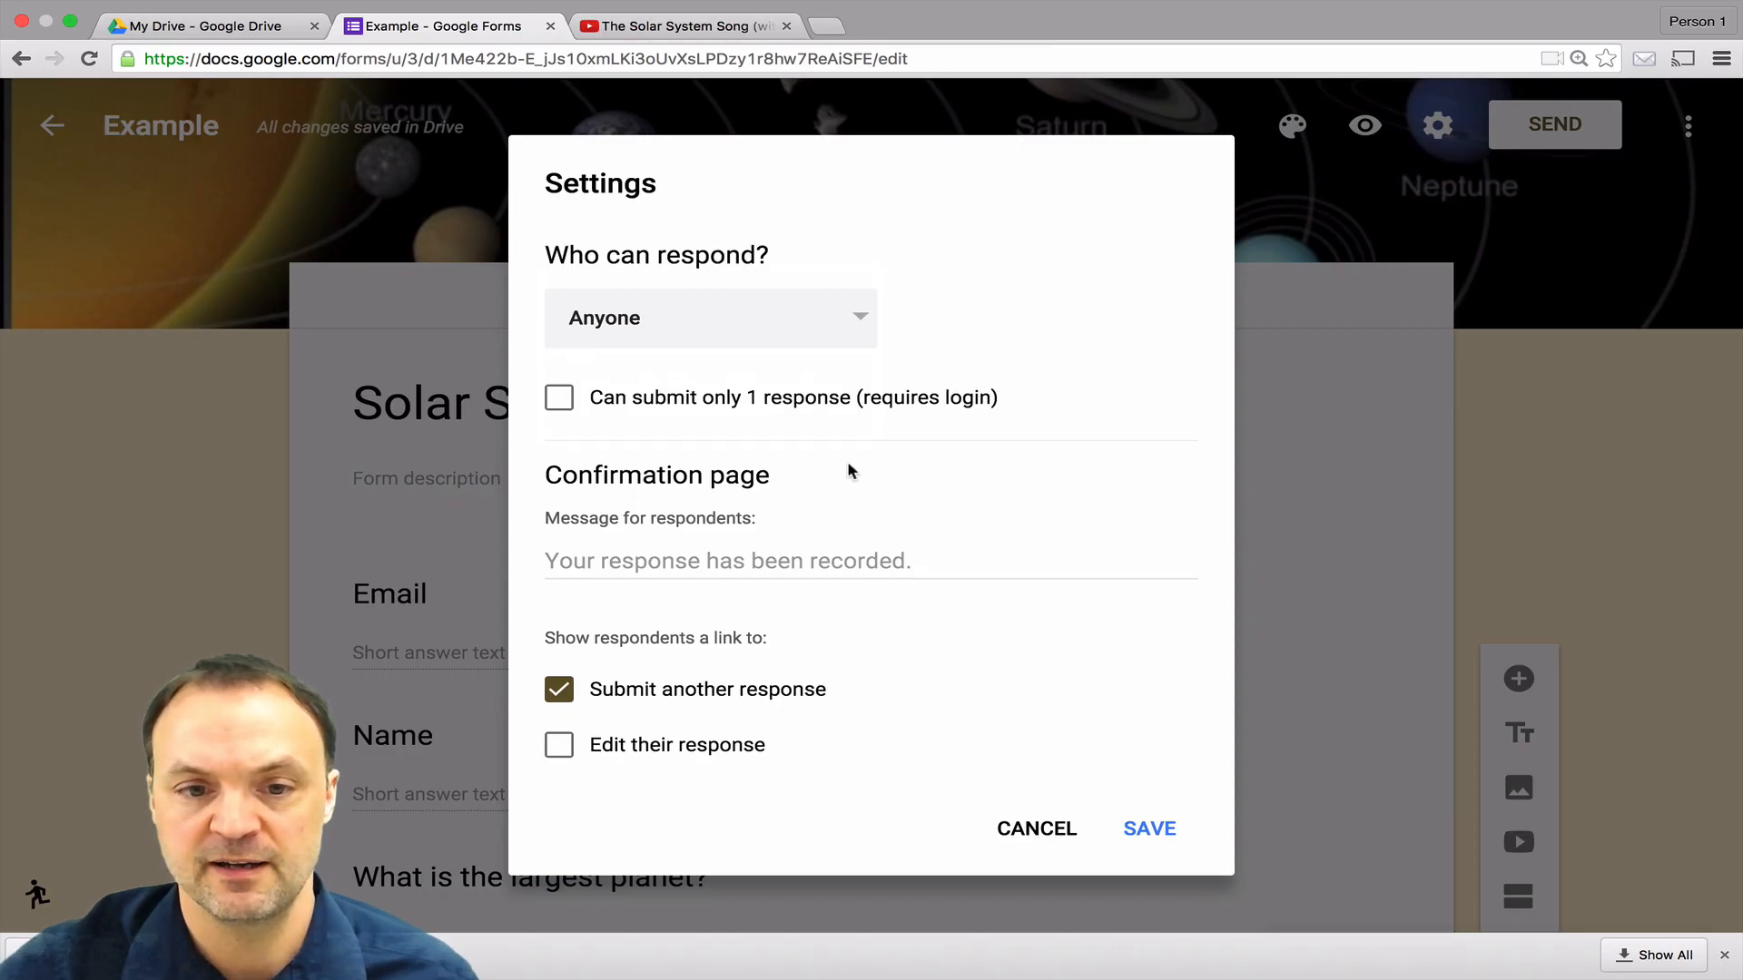
{"action": "scroll", "coordinate": [848, 470], "scroll_direction": "down", "scroll_amount": 5}
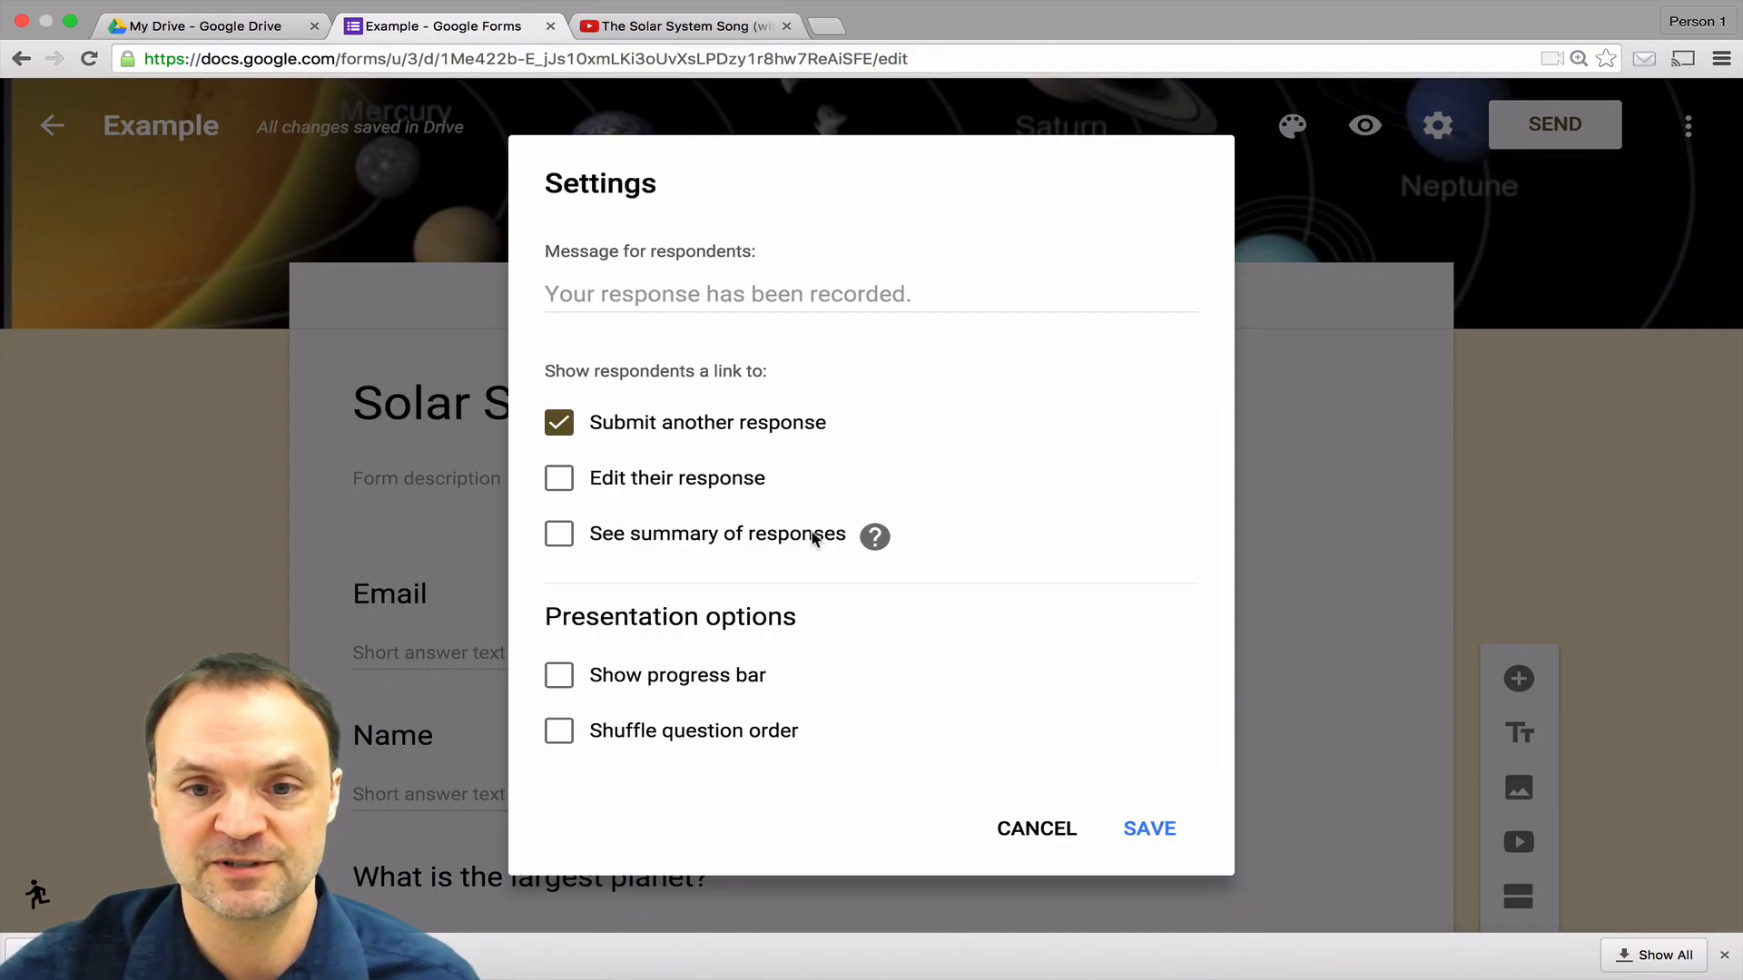
{"action": "scroll", "coordinate": [996, 491], "scroll_direction": "up", "scroll_amount": 2}
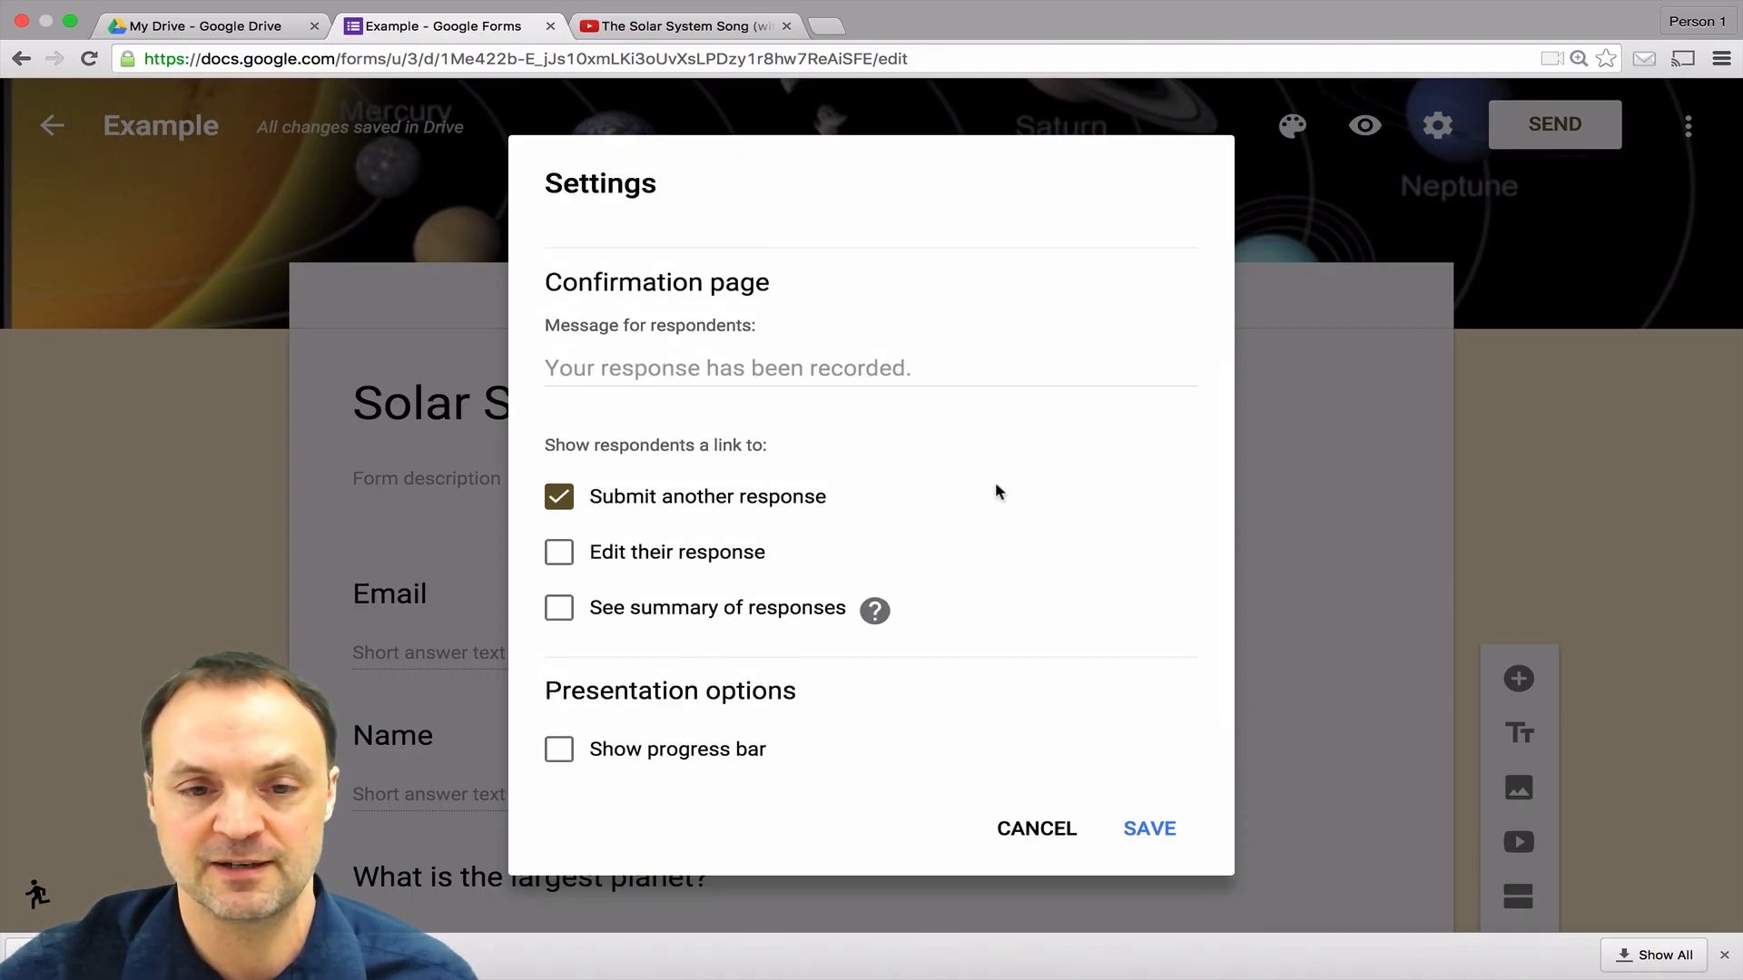
{"action": "scroll", "coordinate": [953, 487], "scroll_direction": "down", "scroll_amount": 1}
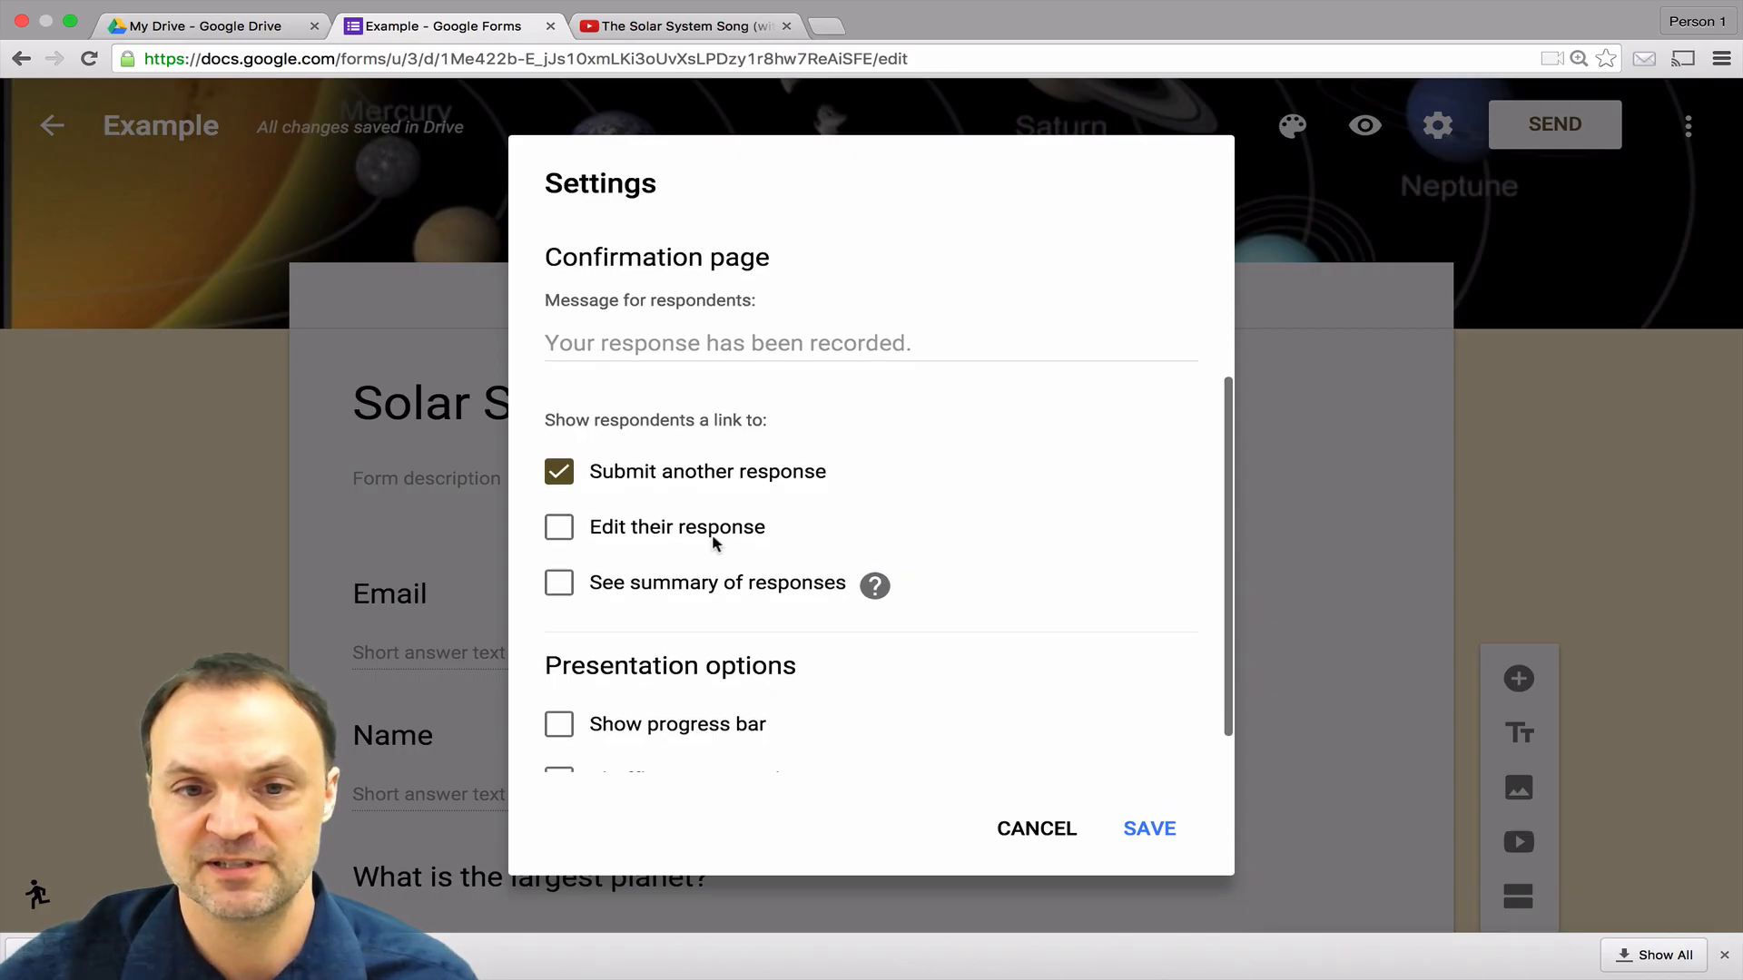
{"action": "scroll", "coordinate": [711, 534], "scroll_direction": "up", "scroll_amount": 1}
{"action": "scroll", "coordinate": [937, 530], "scroll_direction": "up", "scroll_amount": 4}
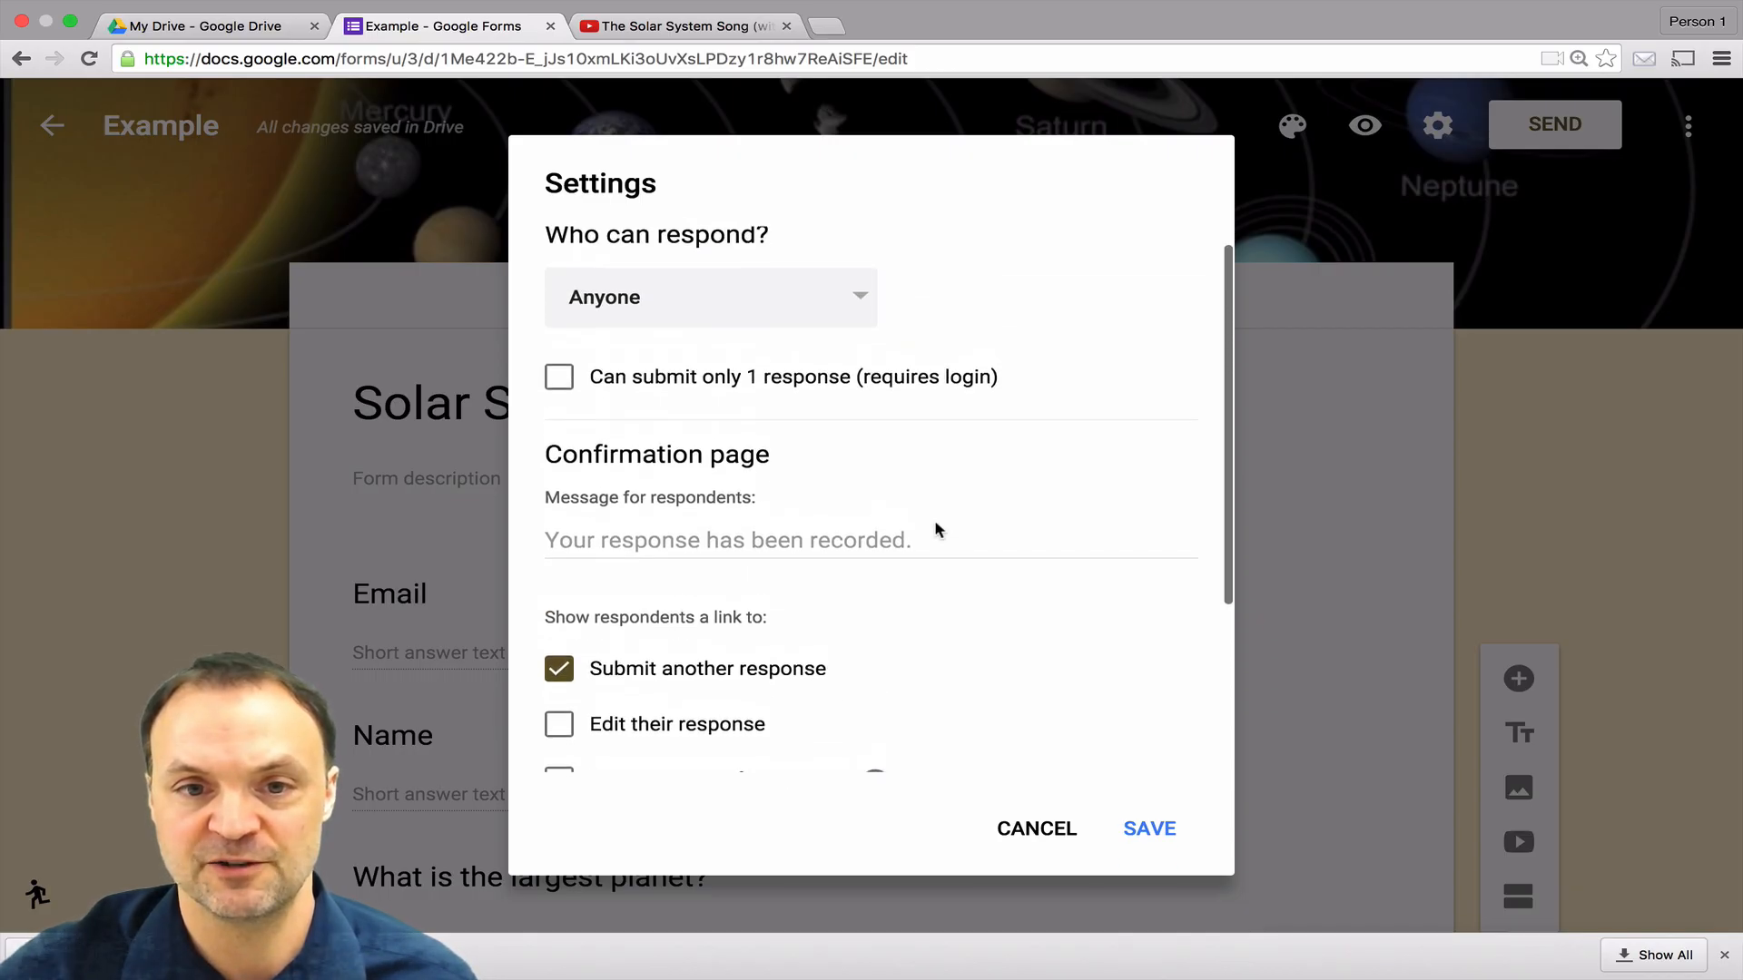
{"action": "left_click", "coordinate": [1034, 824]}
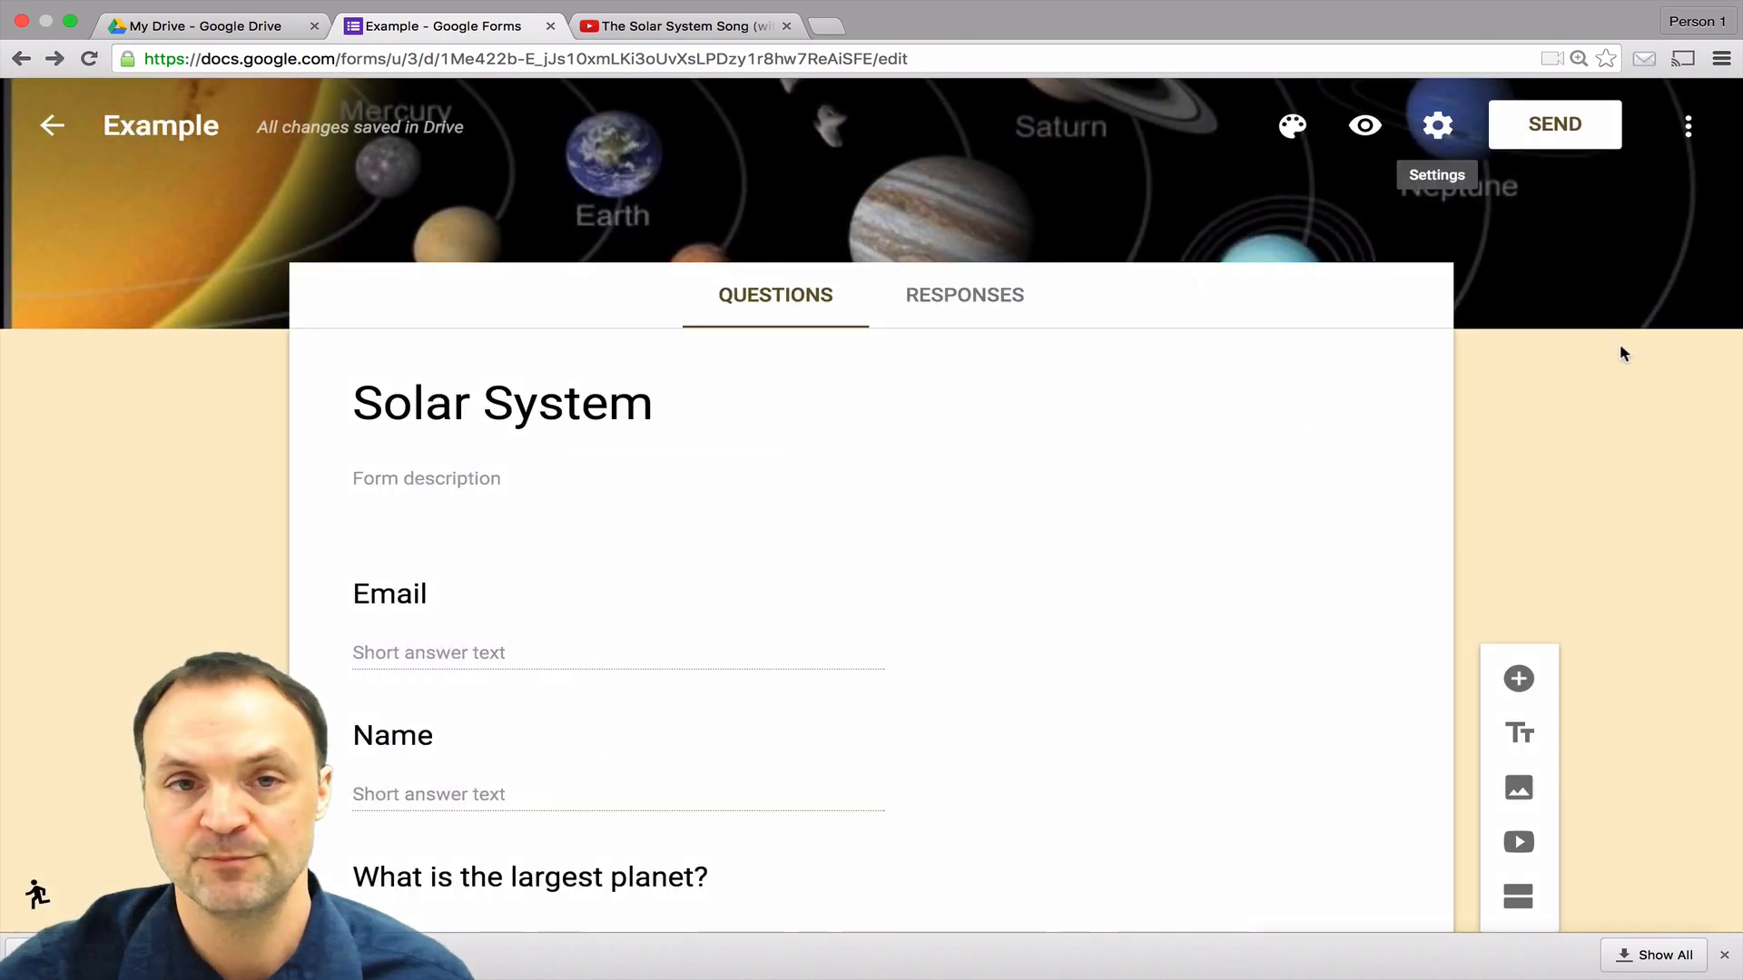
Step: Examine the form's sharing settings for adding collaborators and close them without inviting anyone
{"action": "left_click", "coordinate": [1688, 127]}
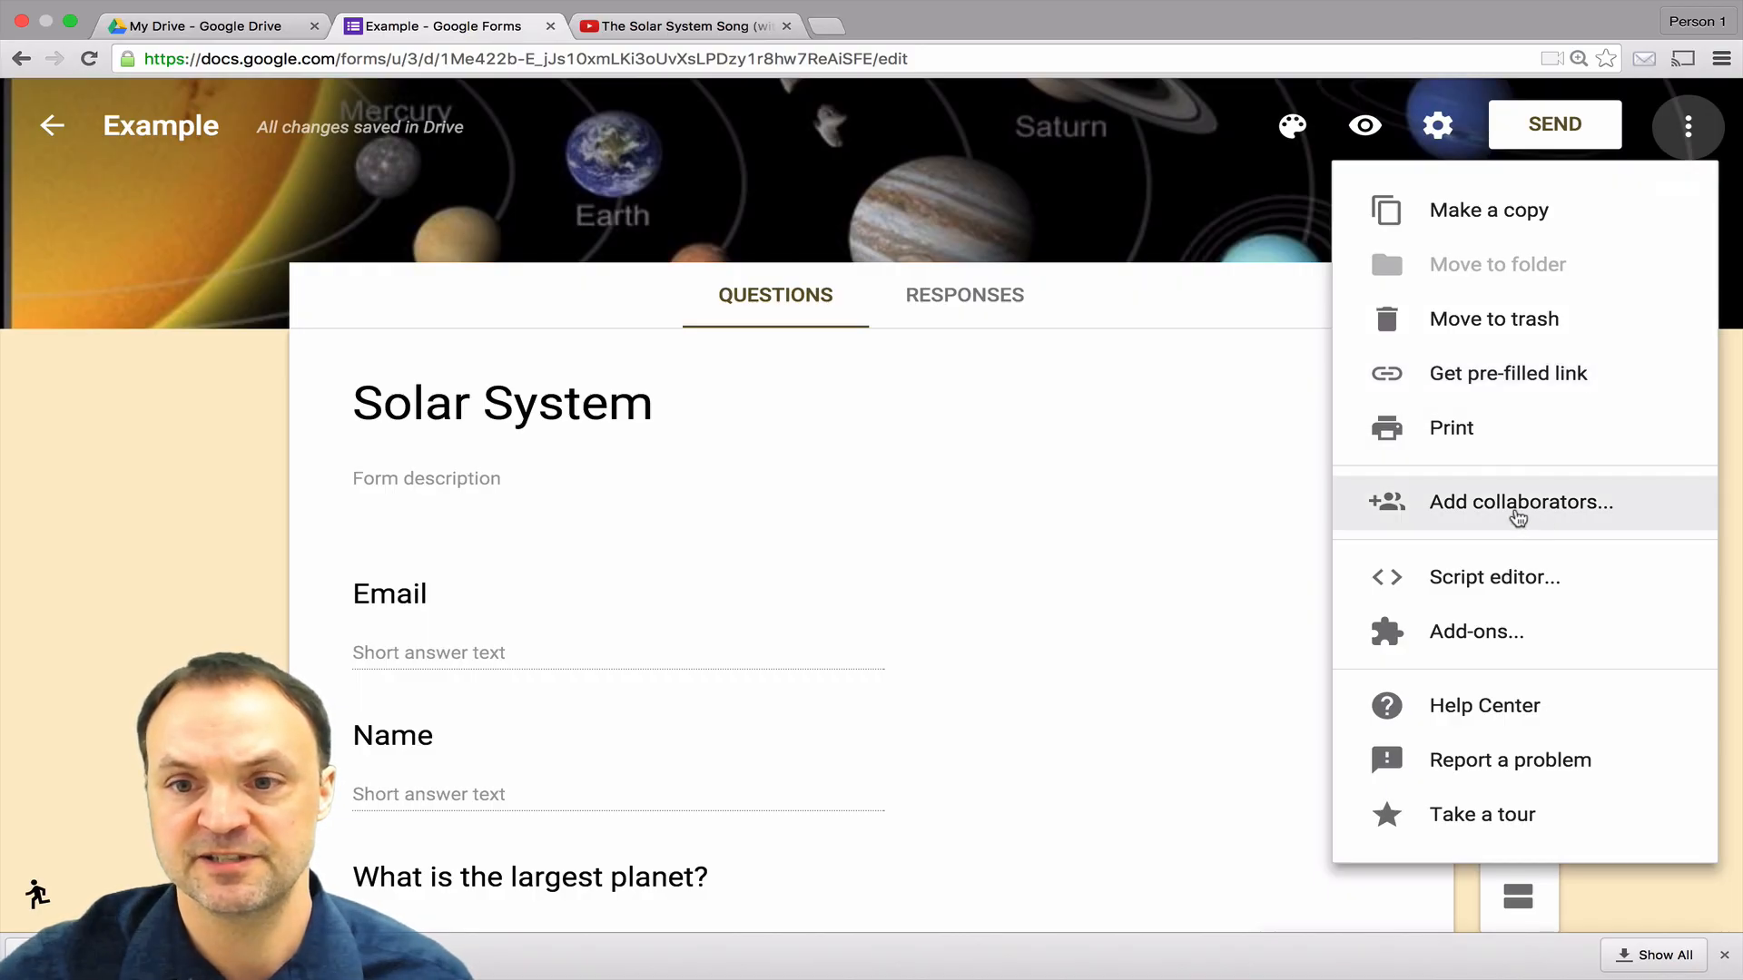
{"action": "left_click", "coordinate": [1518, 517]}
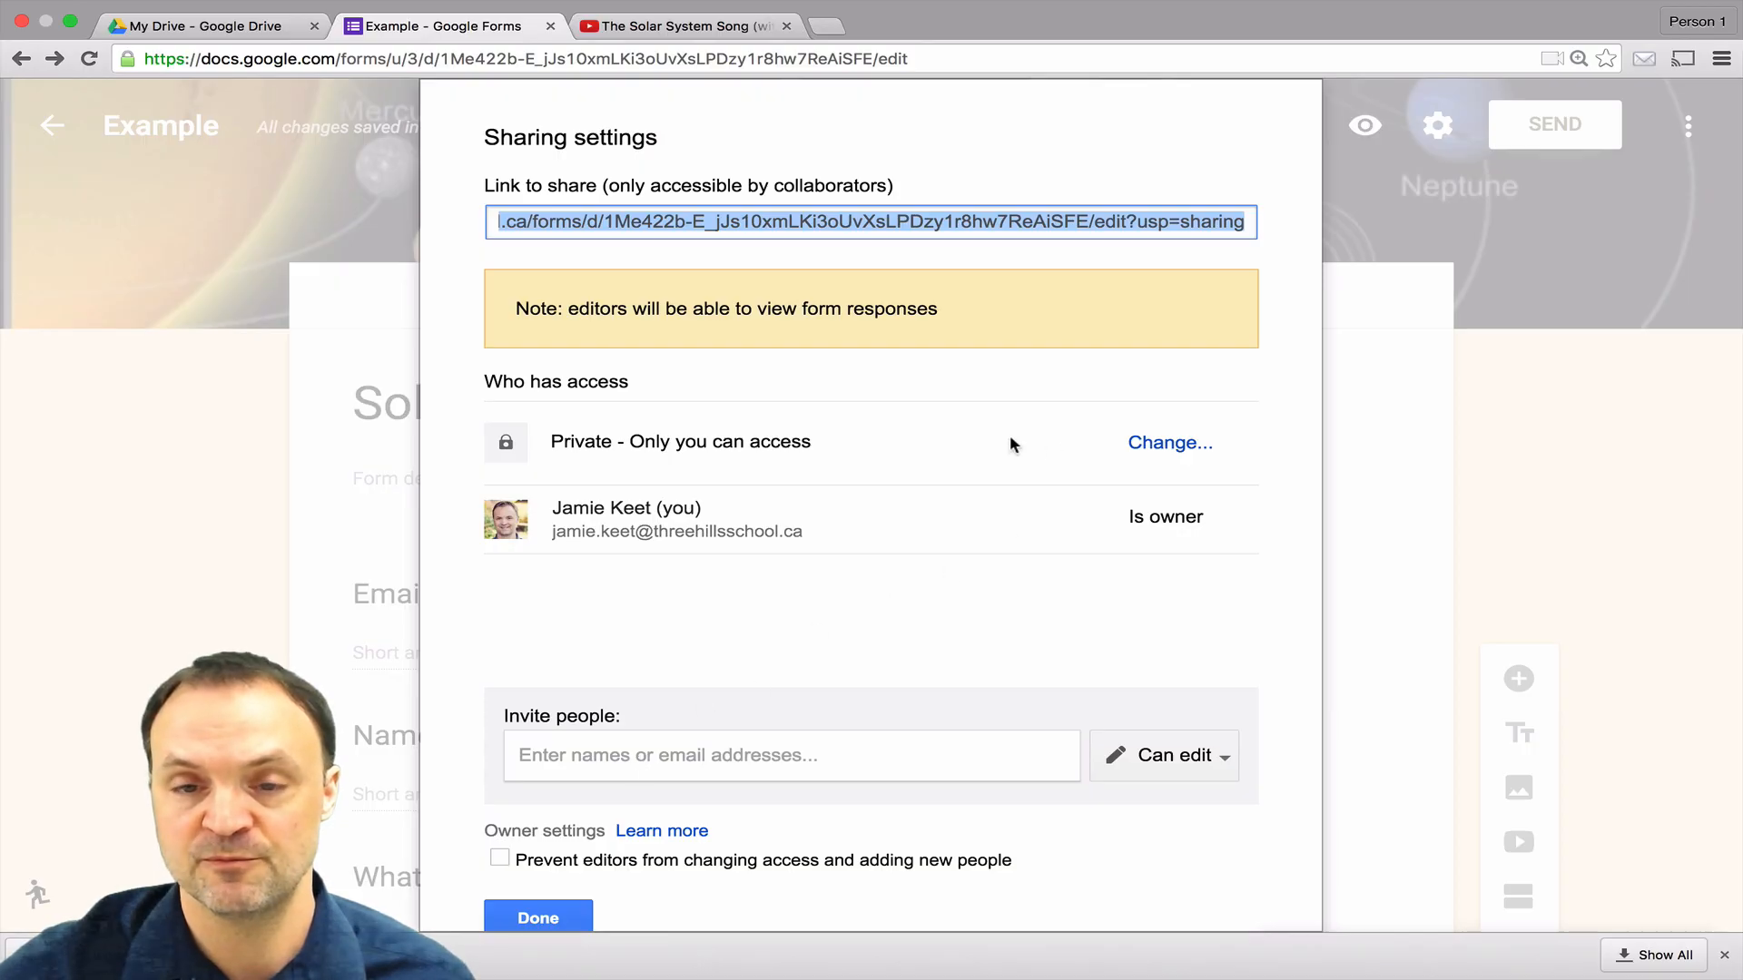
{"action": "left_click", "coordinate": [538, 918]}
Step: Browse the gallery of add-ons available for the form
{"action": "left_click", "coordinate": [1709, 137]}
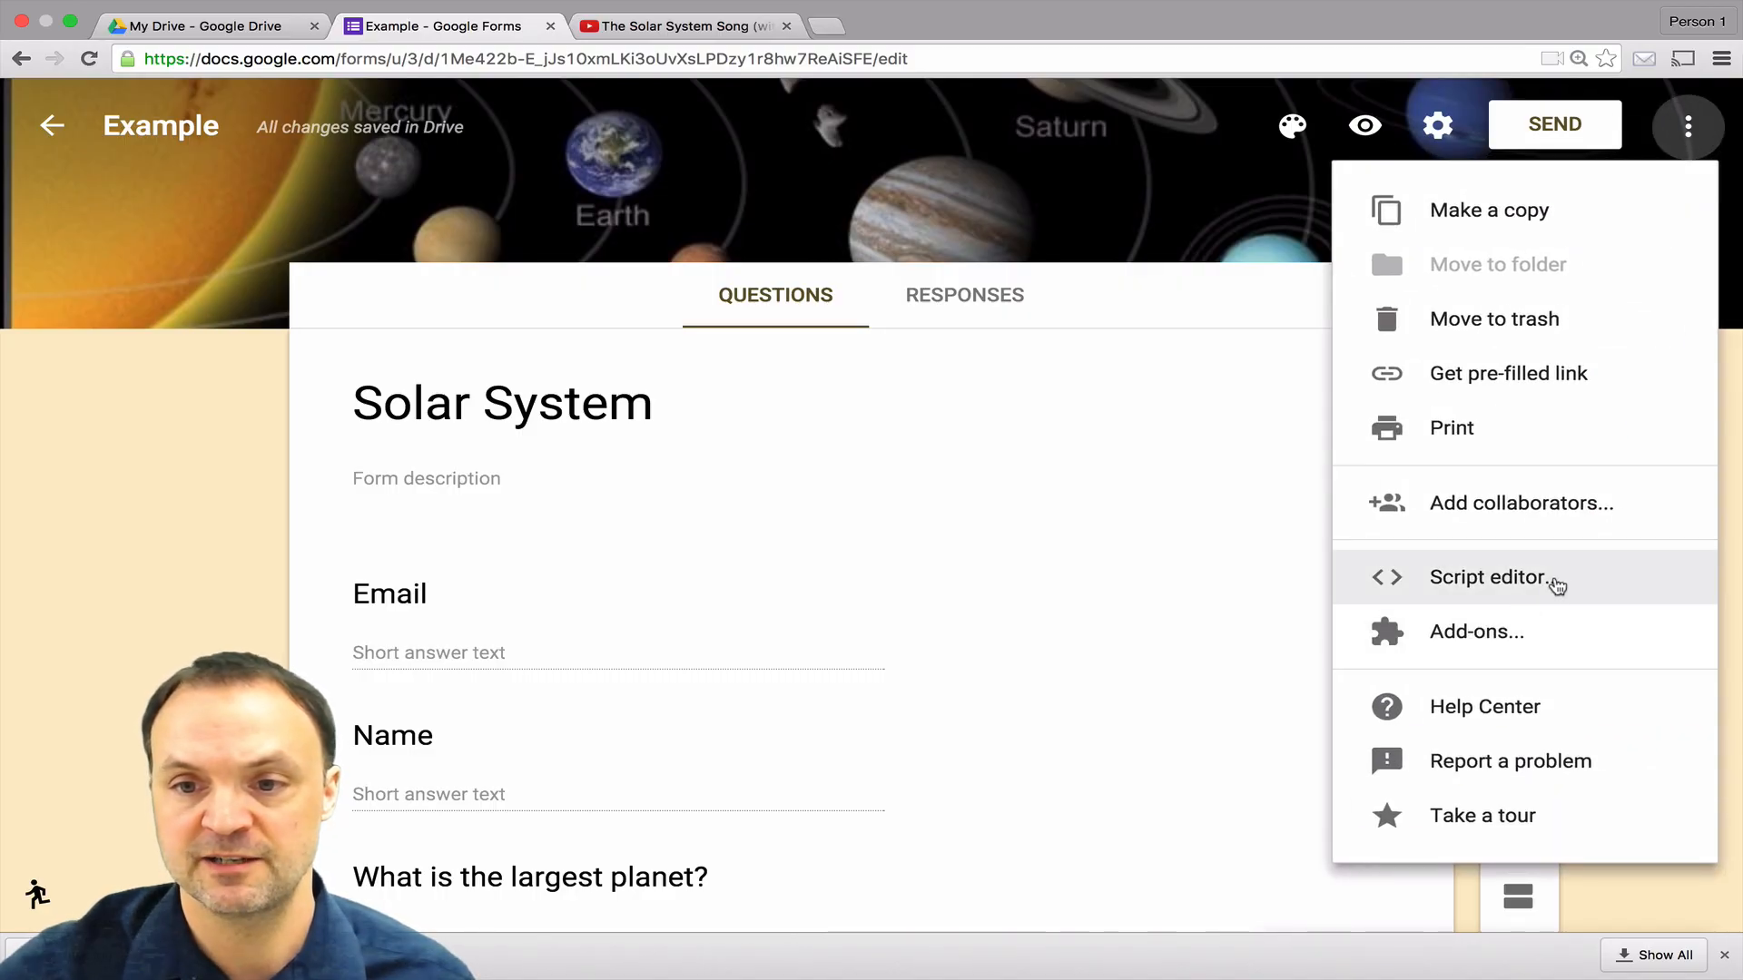
{"action": "left_click", "coordinate": [1493, 634]}
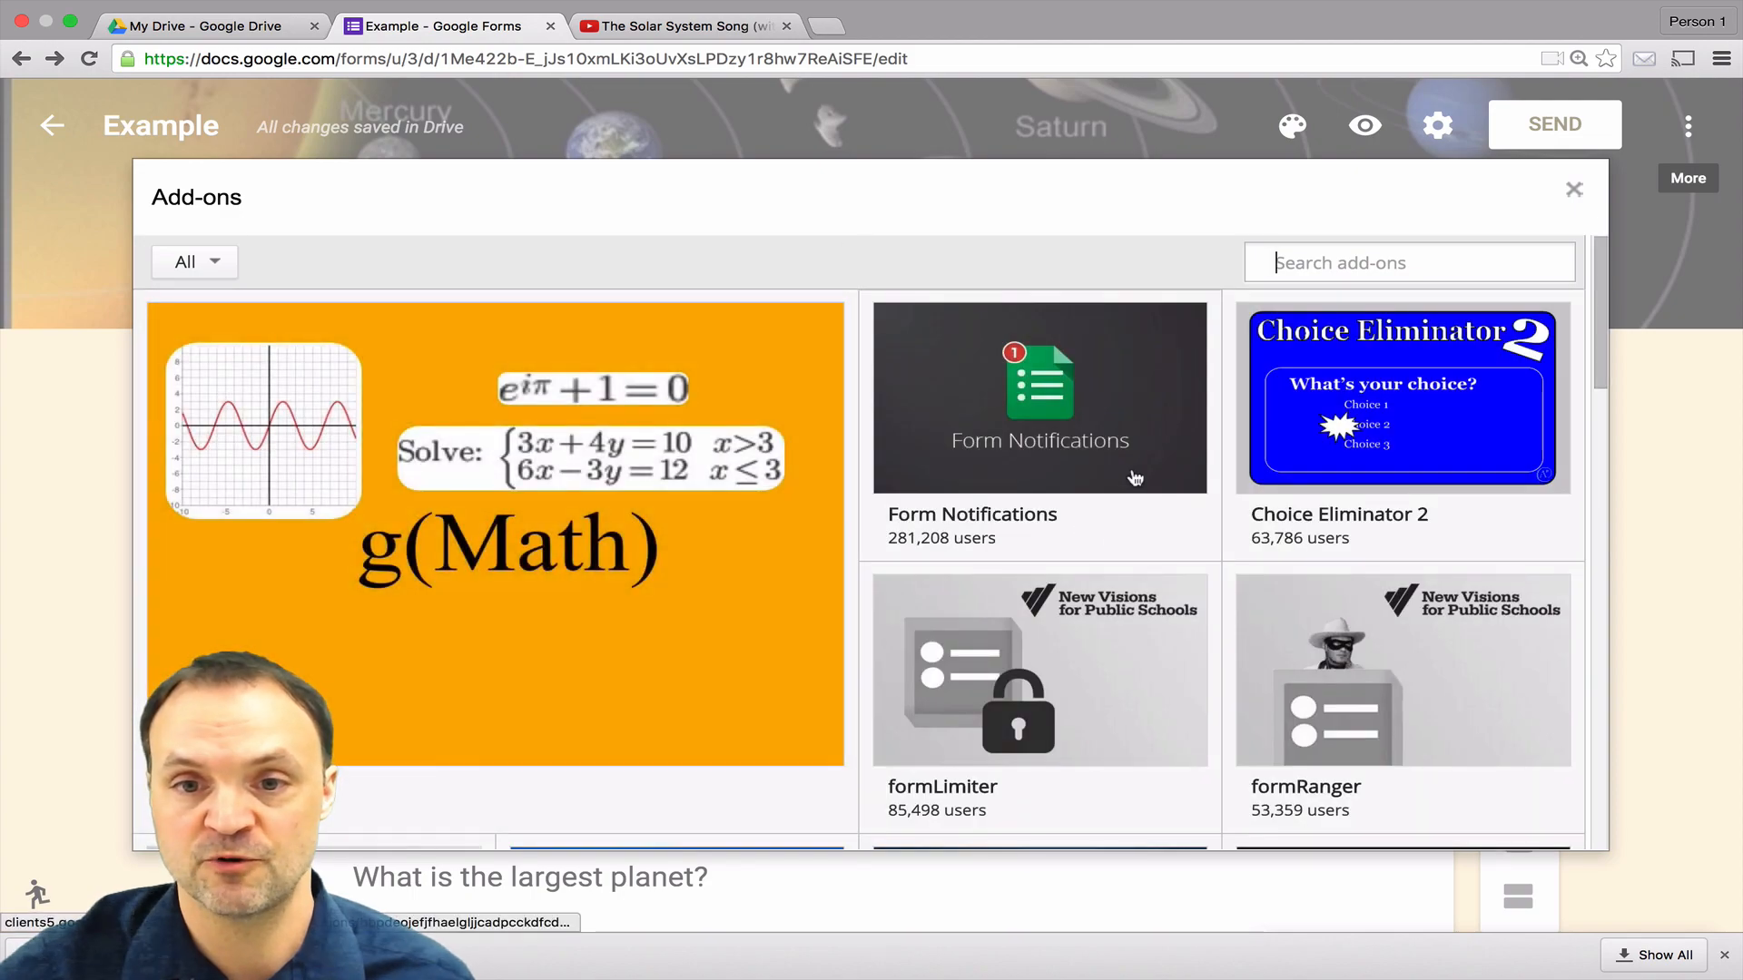
{"action": "mouse_move", "coordinate": [1135, 475]}
{"action": "scroll", "coordinate": [1135, 475], "scroll_direction": "down", "scroll_amount": 4}
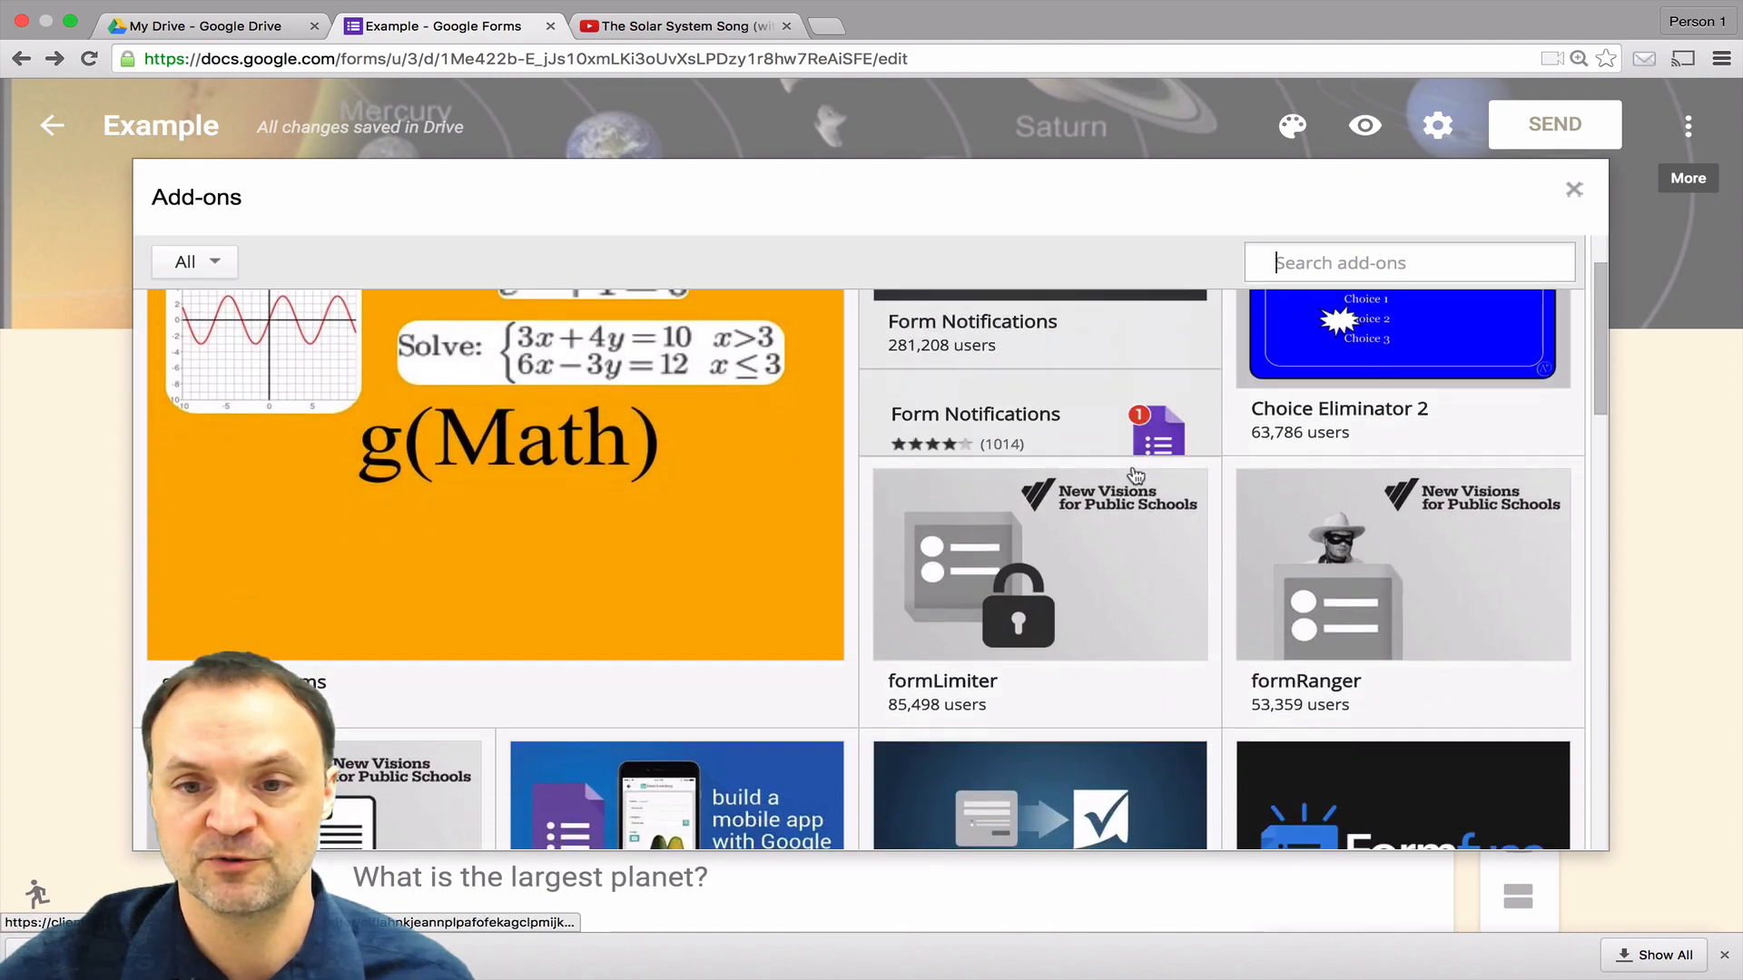
{"action": "scroll", "coordinate": [1133, 473], "scroll_direction": "down", "scroll_amount": 7}
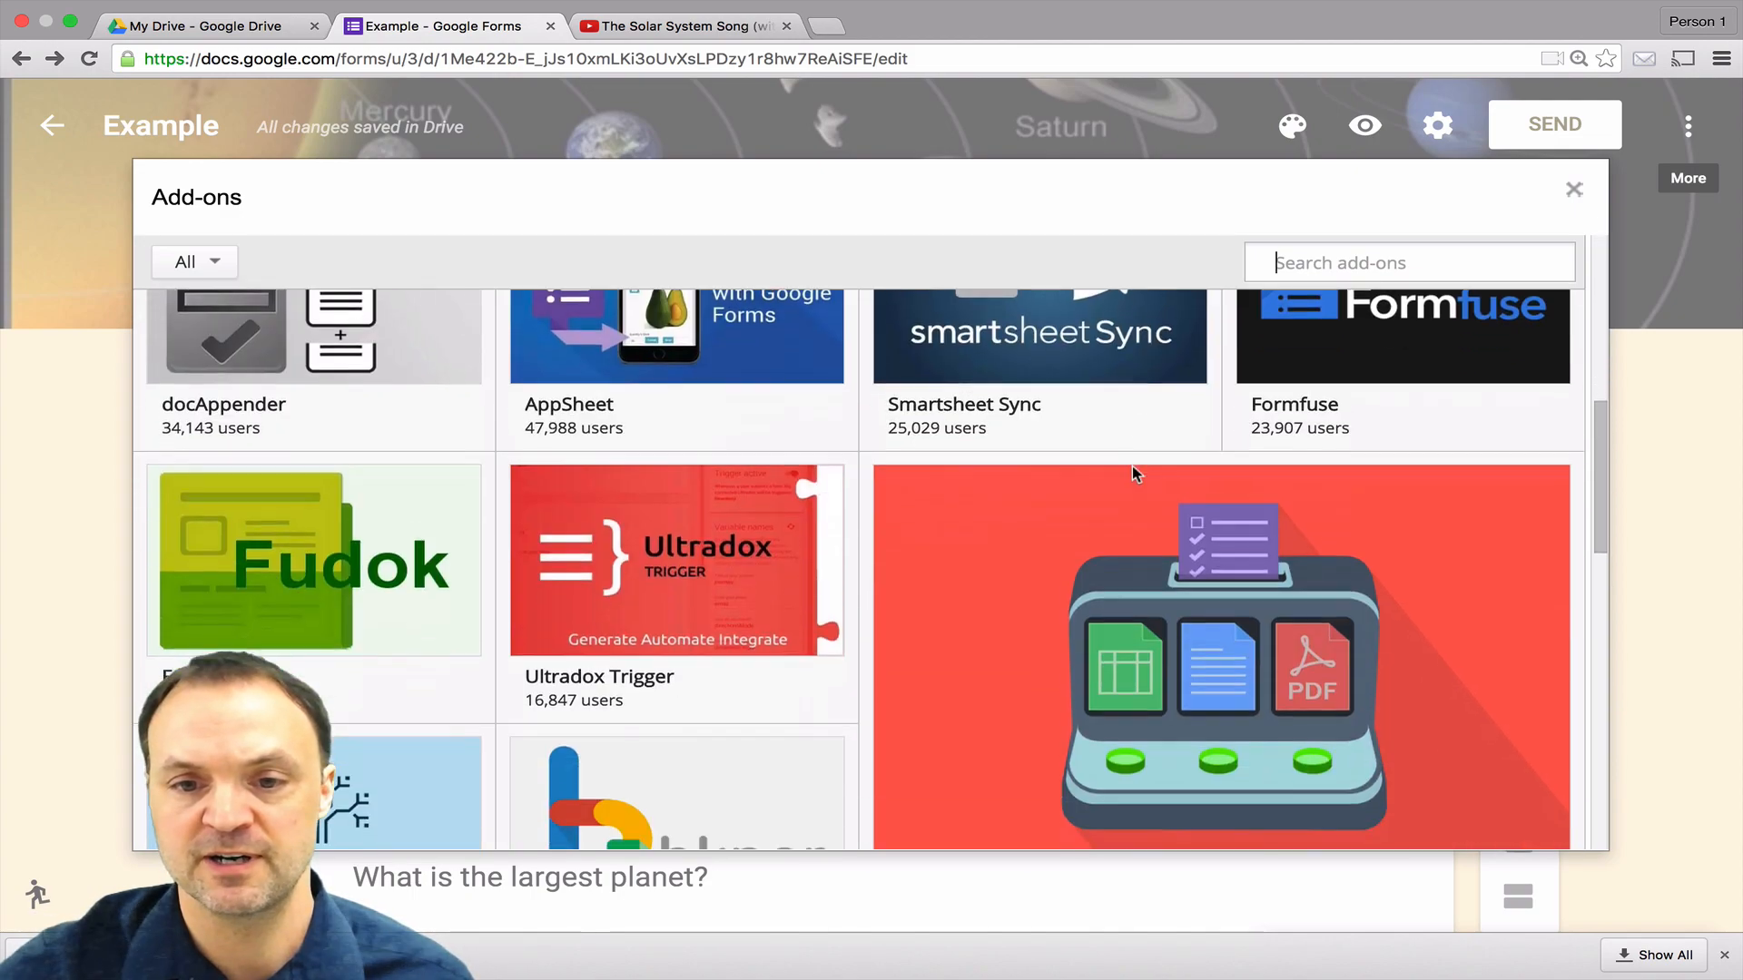
{"action": "scroll", "coordinate": [1132, 473], "scroll_direction": "up", "scroll_amount": 7}
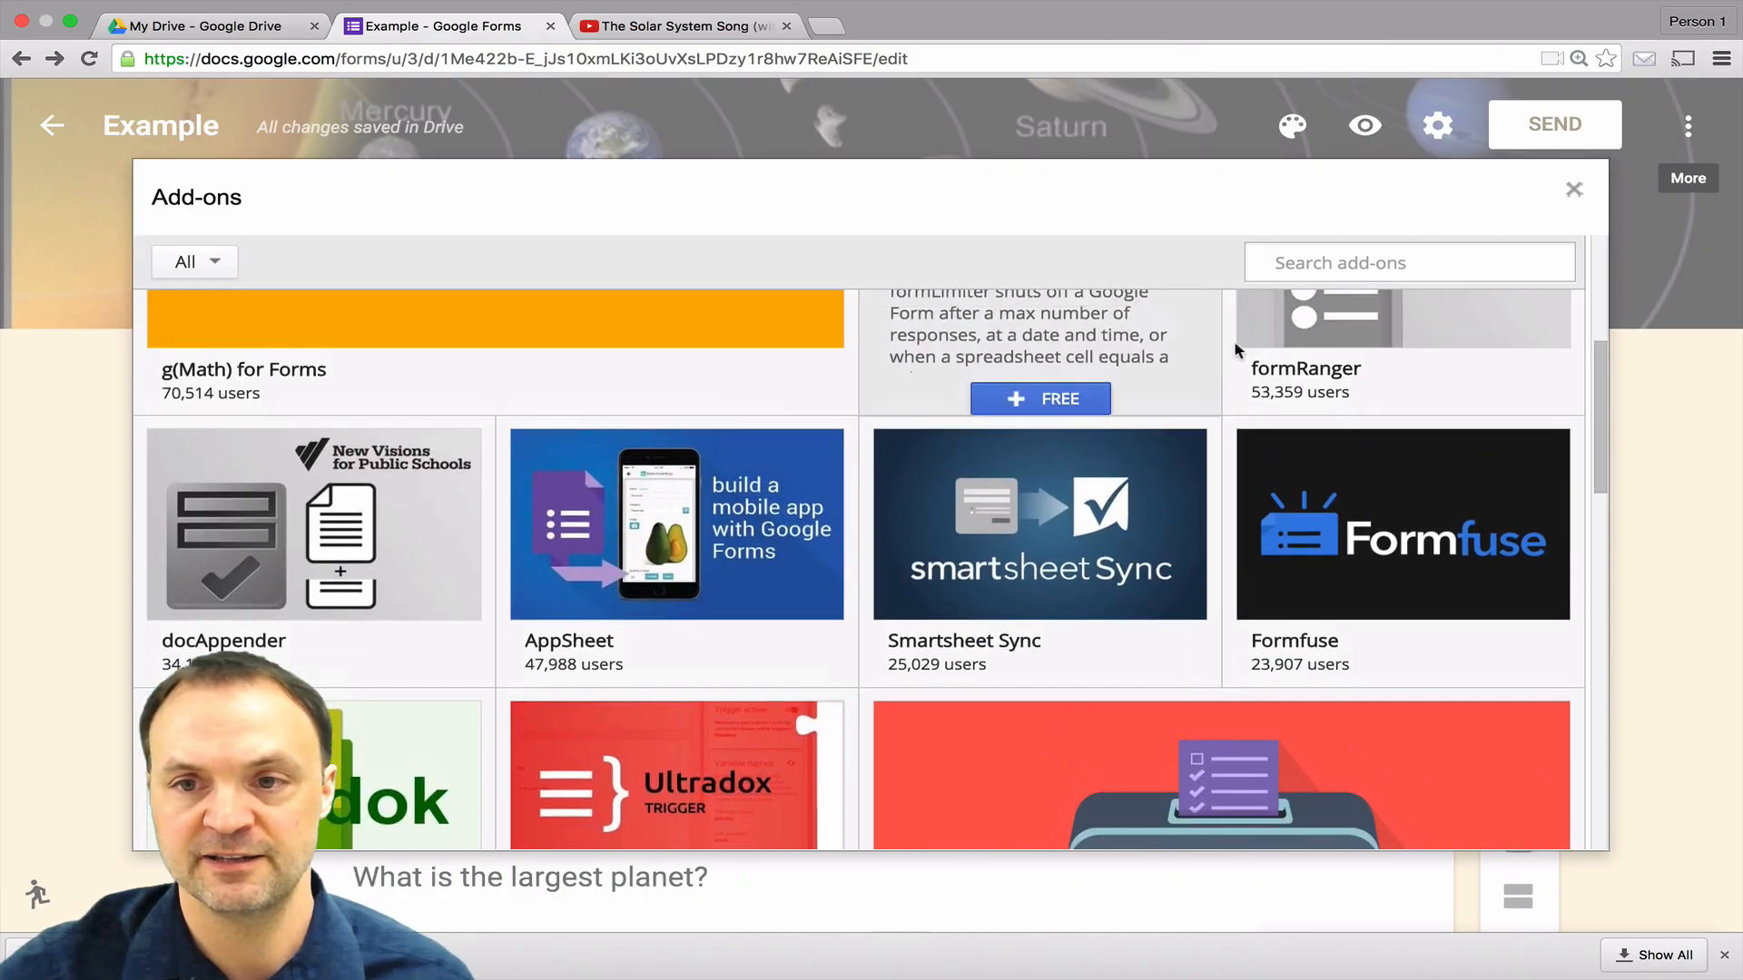
Step: Close the add-ons gallery and look over the form's additional options, such as help and the tour, without choosing any
{"action": "left_click", "coordinate": [1574, 189]}
{"action": "left_click", "coordinate": [1689, 127]}
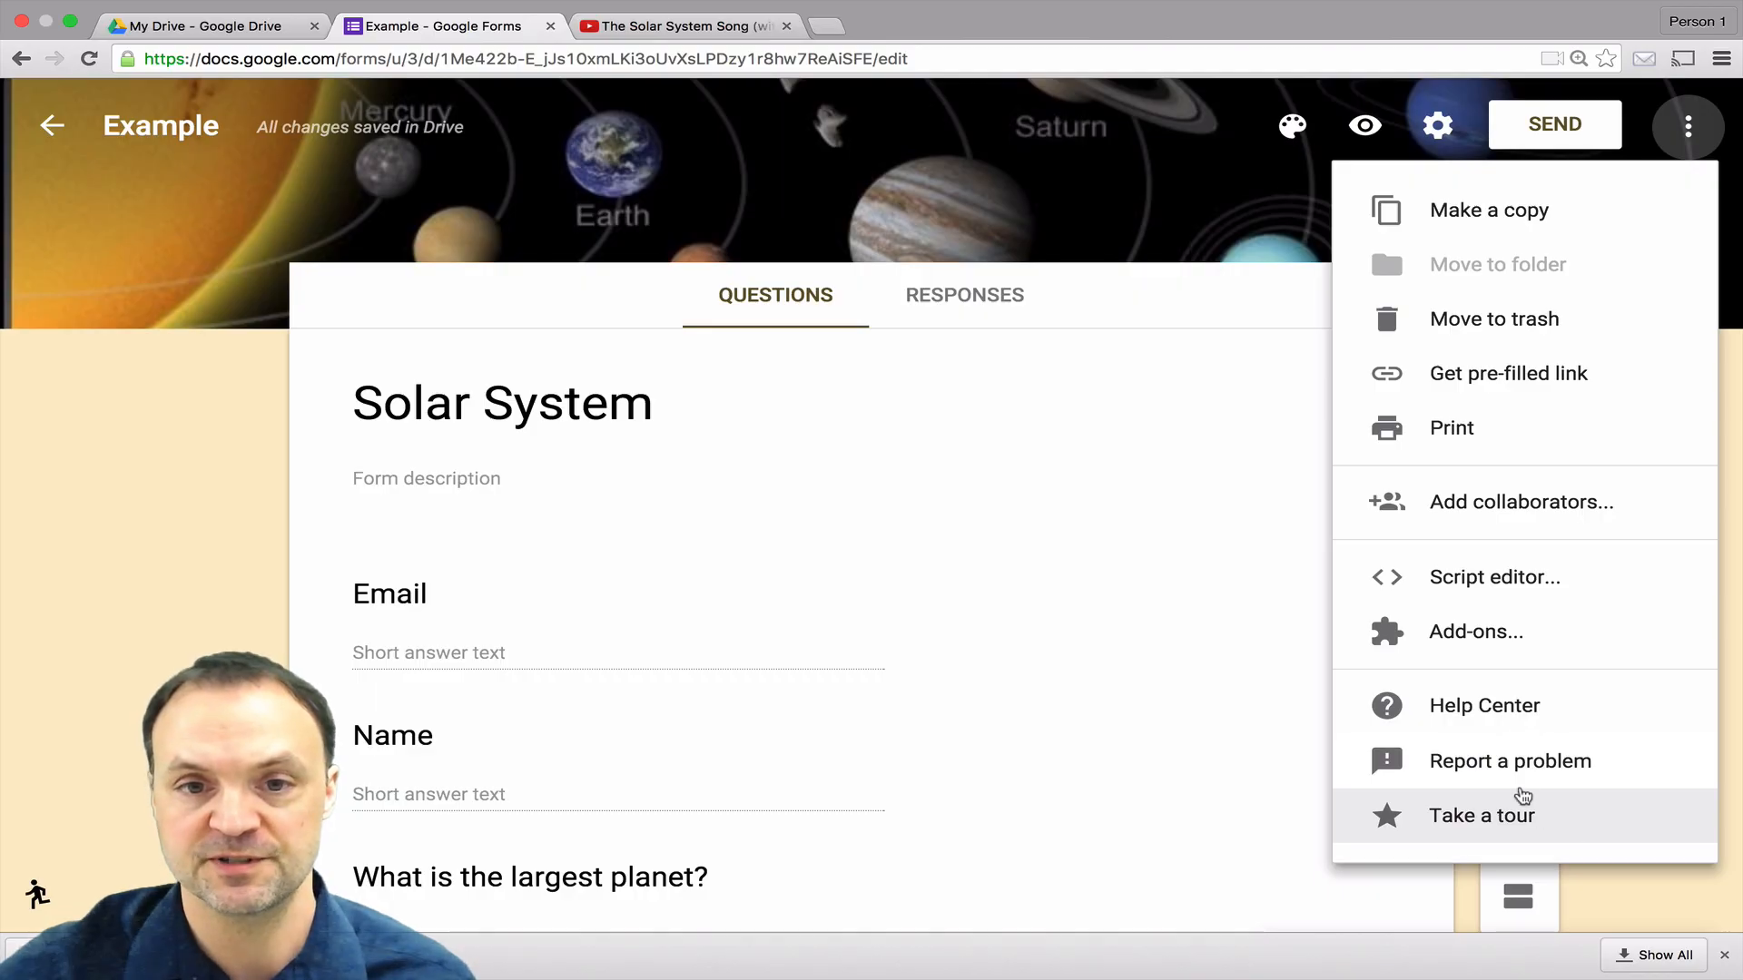
{"action": "left_click", "coordinate": [227, 468]}
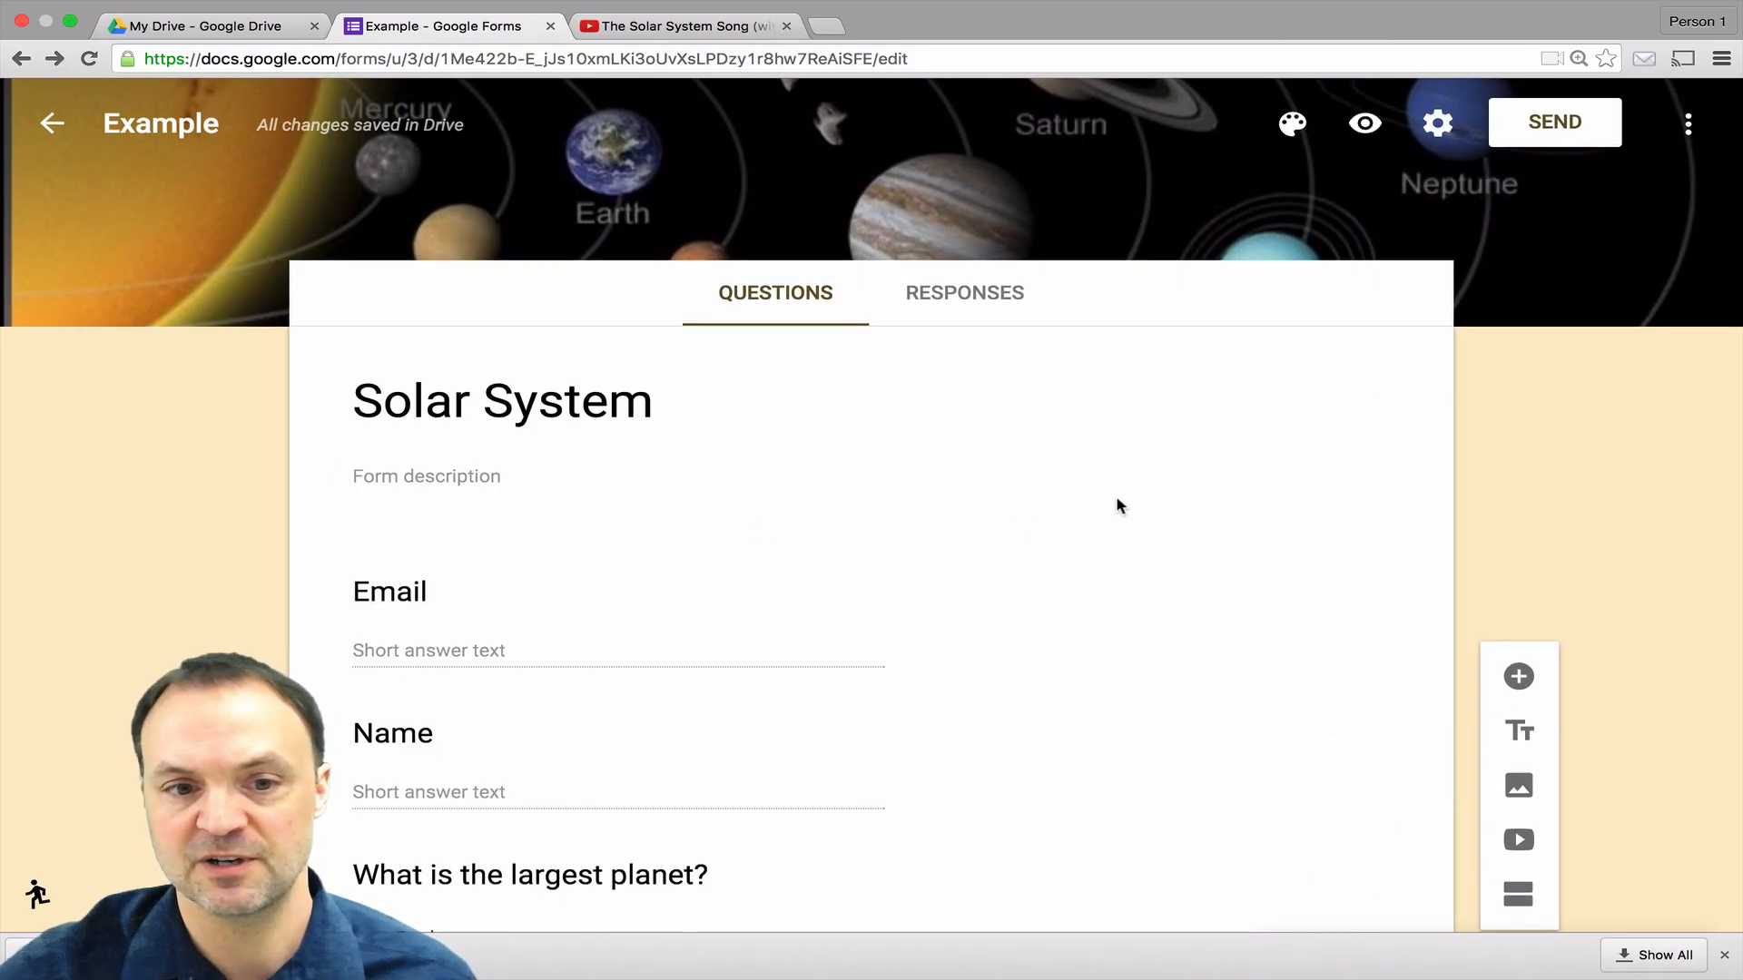
Step: Examine the Email question's extra display options, hint text and data validation, without enabling either
{"action": "scroll", "coordinate": [833, 575], "scroll_direction": "down", "scroll_amount": 1}
{"action": "left_click", "coordinate": [717, 574]}
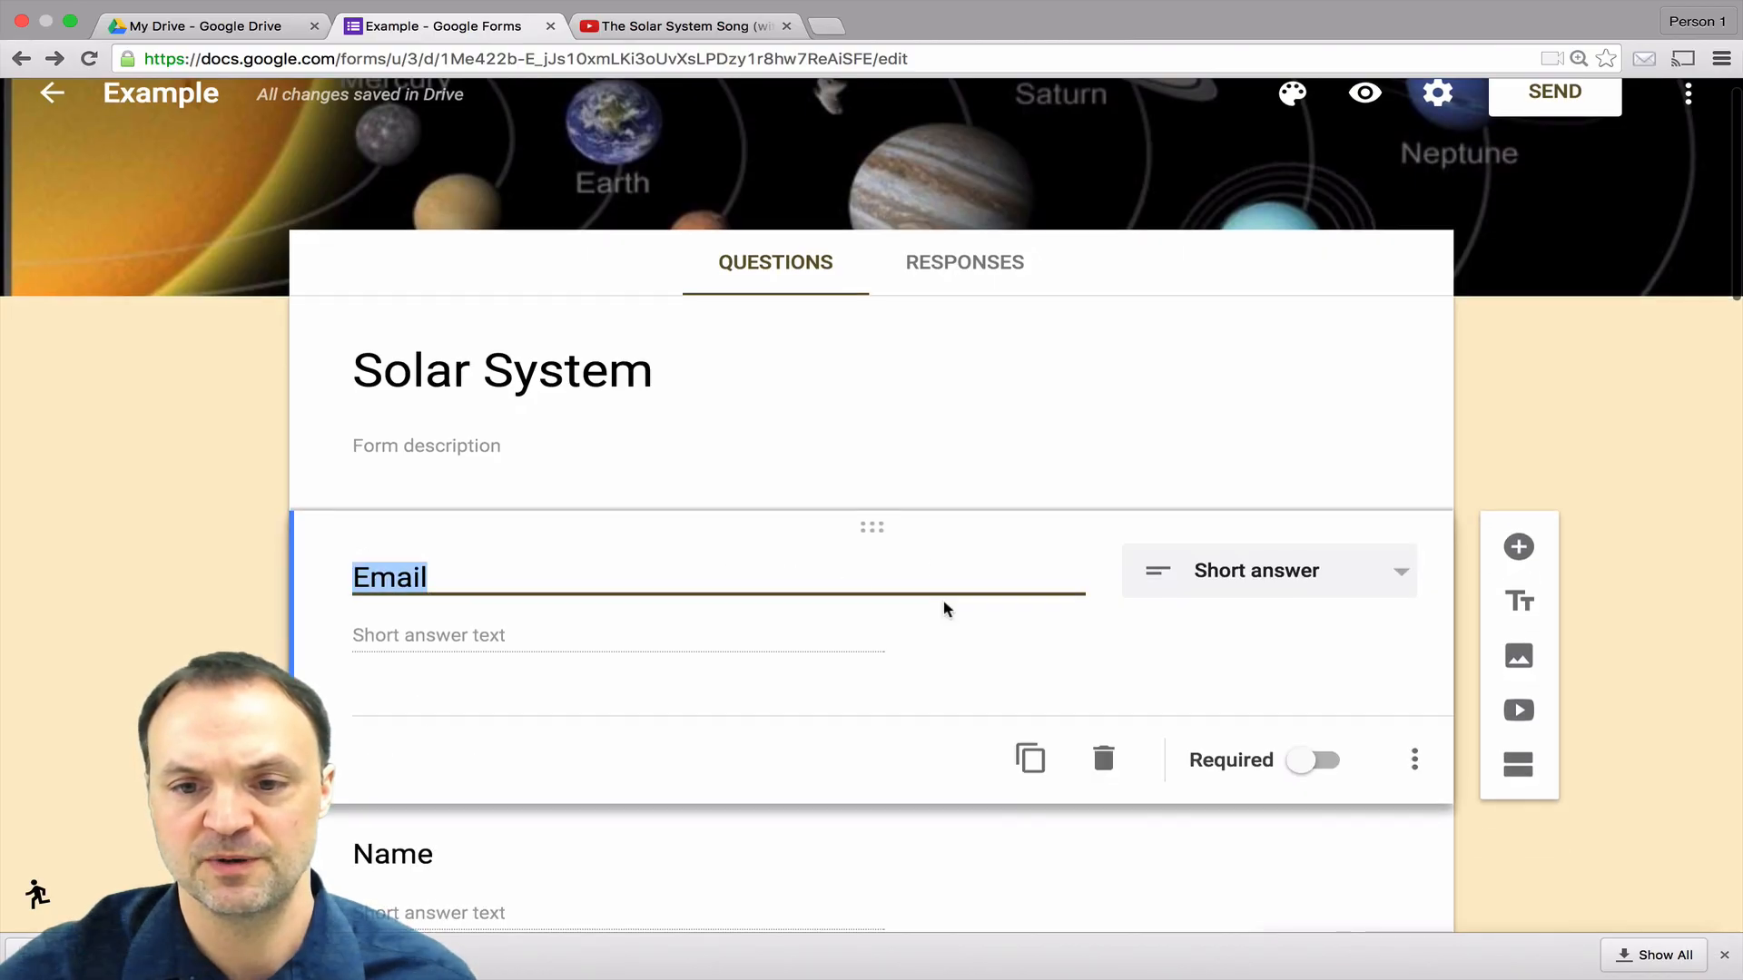
{"action": "scroll", "coordinate": [1180, 617], "scroll_direction": "down", "scroll_amount": 5}
{"action": "left_click", "coordinate": [1417, 608]}
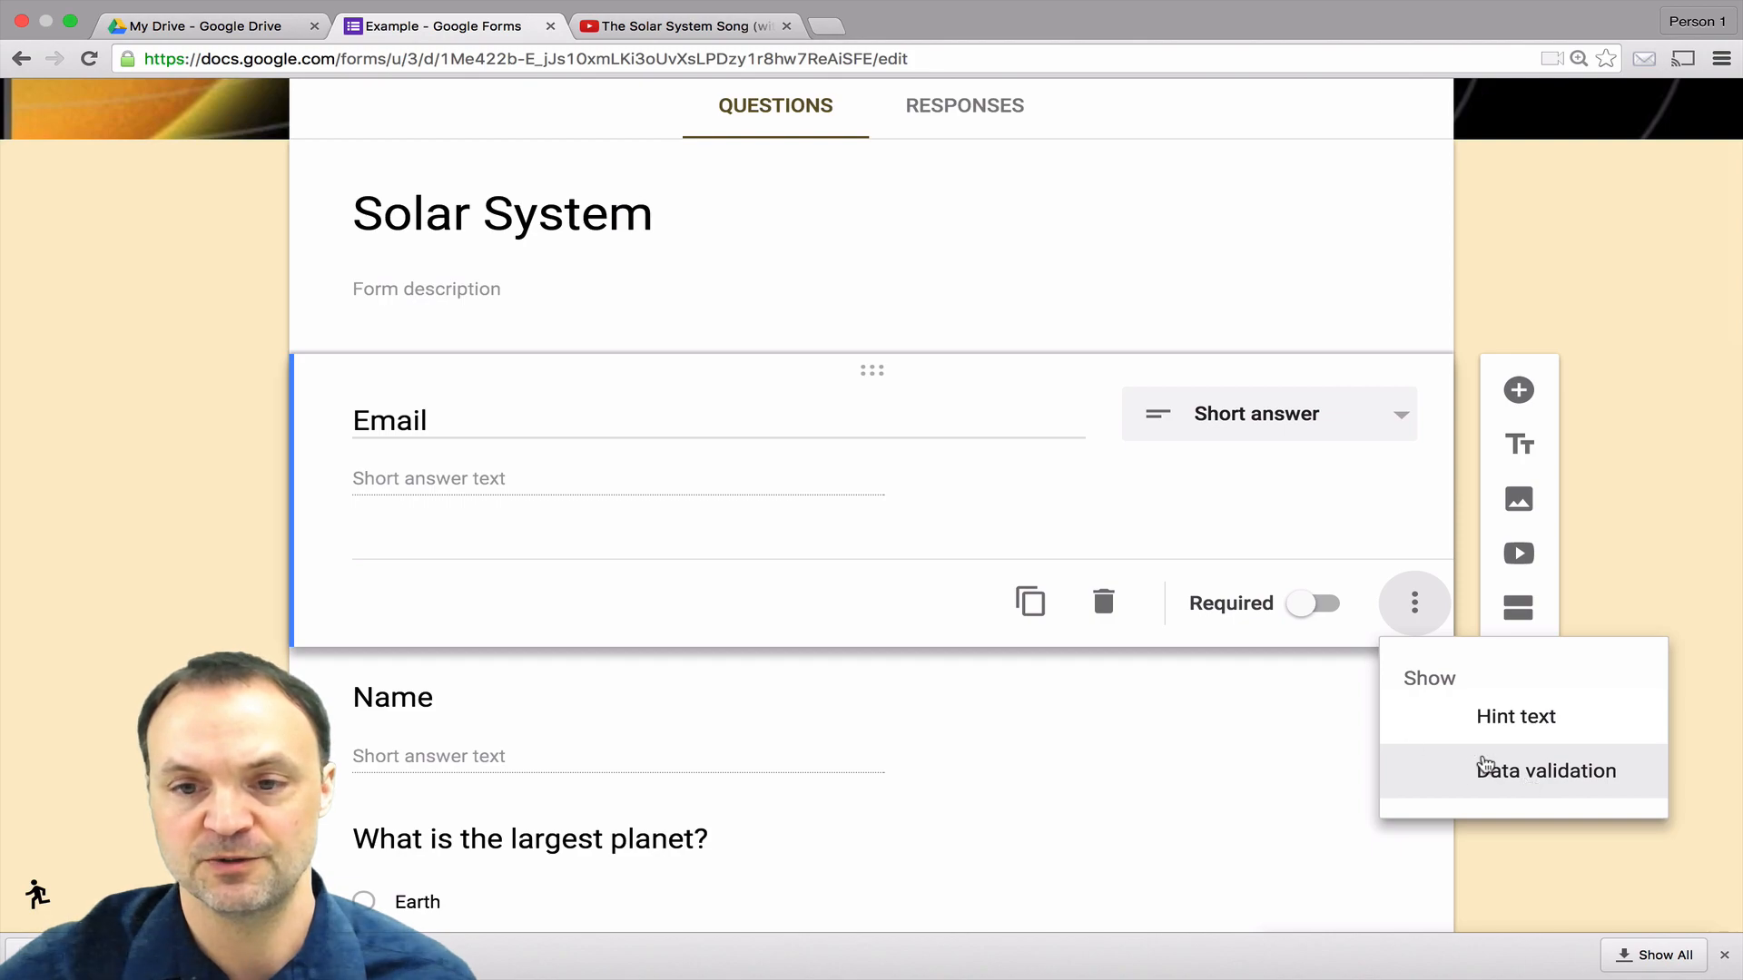
{"action": "left_click", "coordinate": [260, 373]}
{"action": "scroll", "coordinate": [405, 358], "scroll_direction": "up", "scroll_amount": 3}
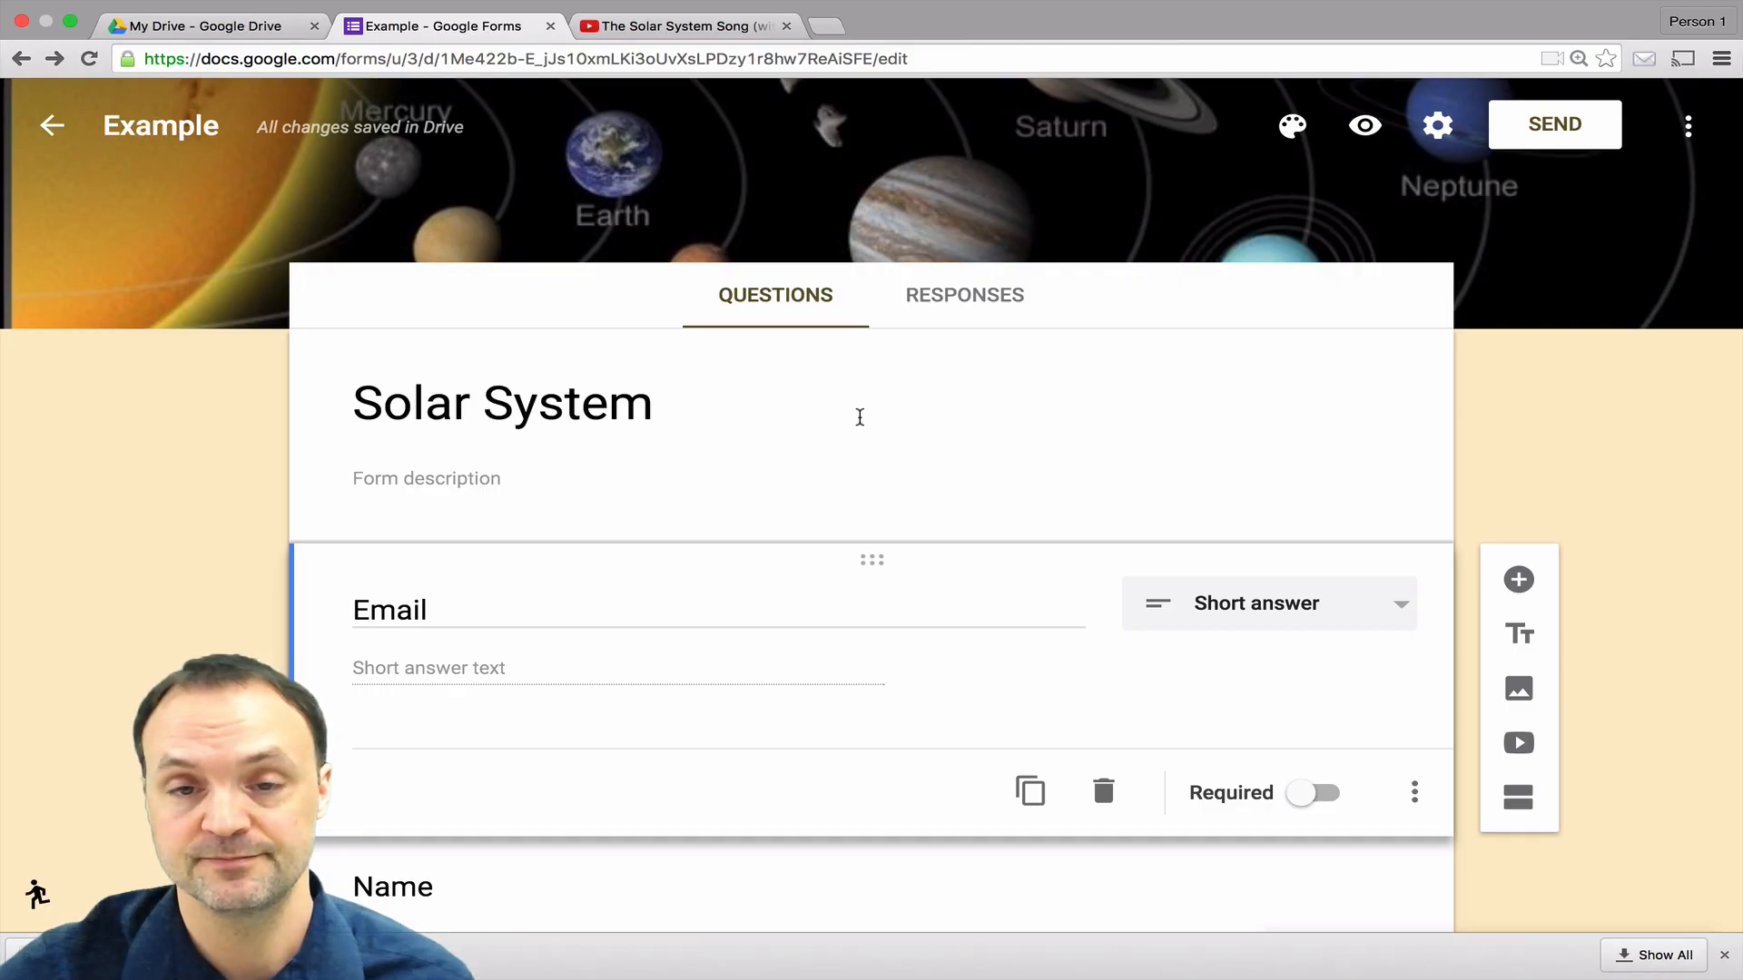
{"action": "left_click", "coordinate": [1573, 419]}
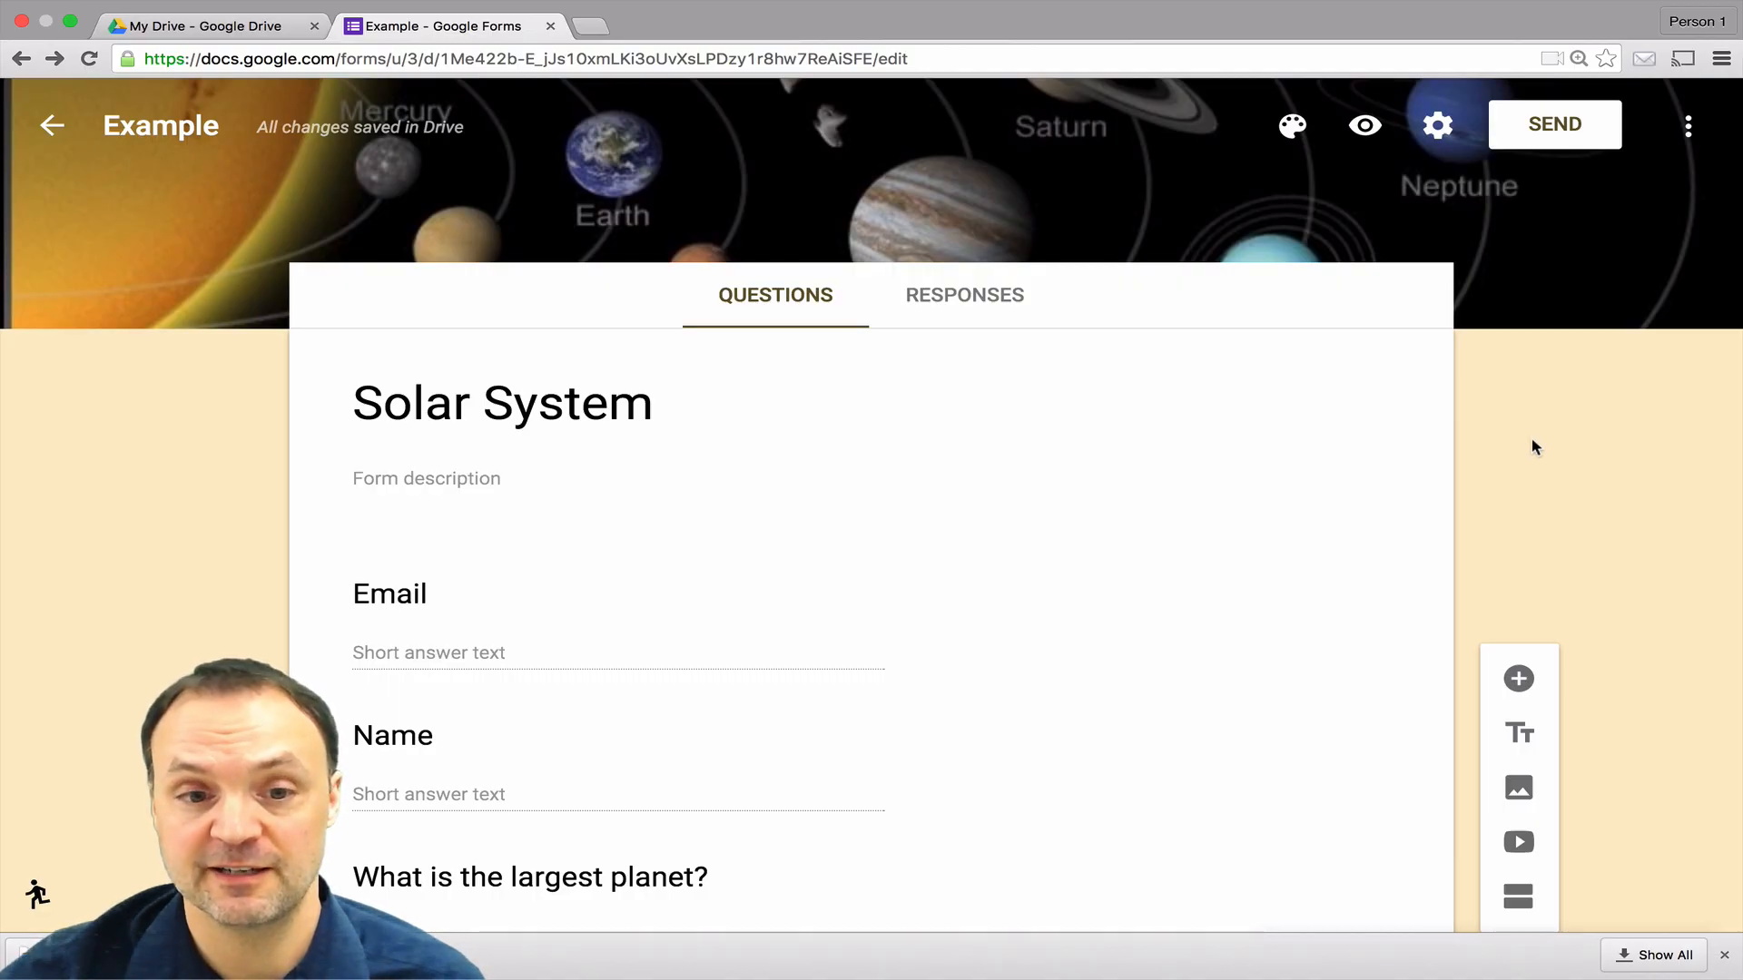
Step: Delete the Email question from the form and make the Name question required
{"action": "scroll", "coordinate": [1526, 498], "scroll_direction": "down", "scroll_amount": 3}
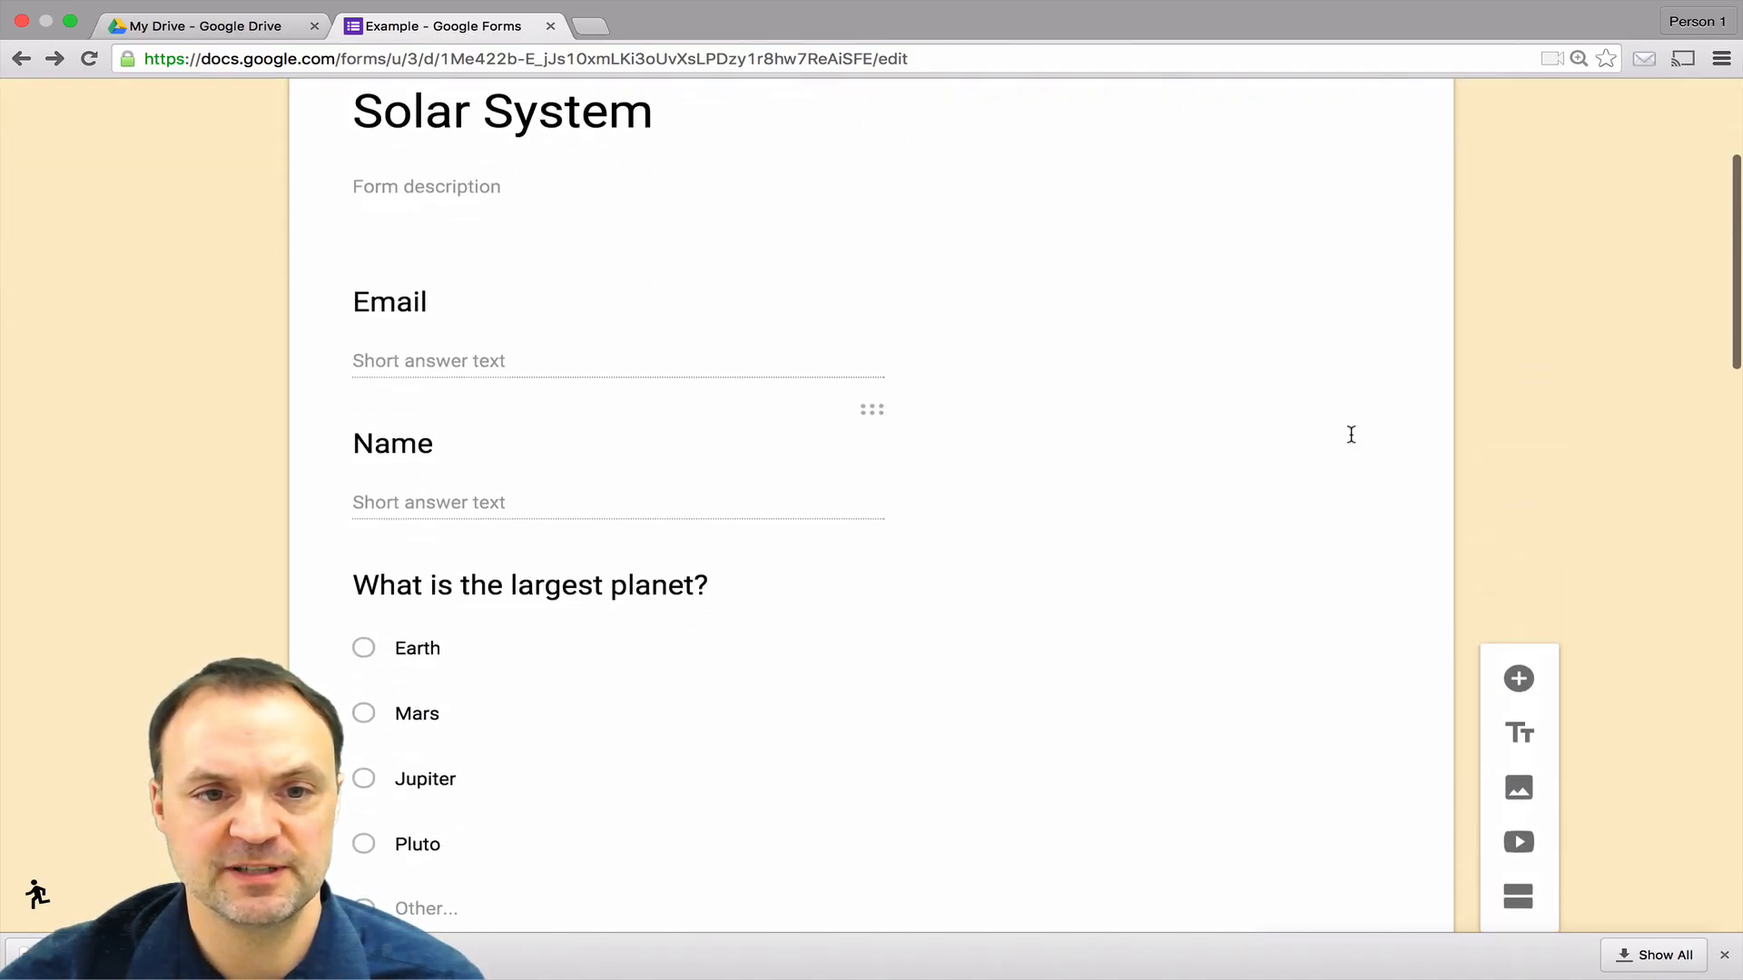
{"action": "left_click", "coordinate": [716, 332]}
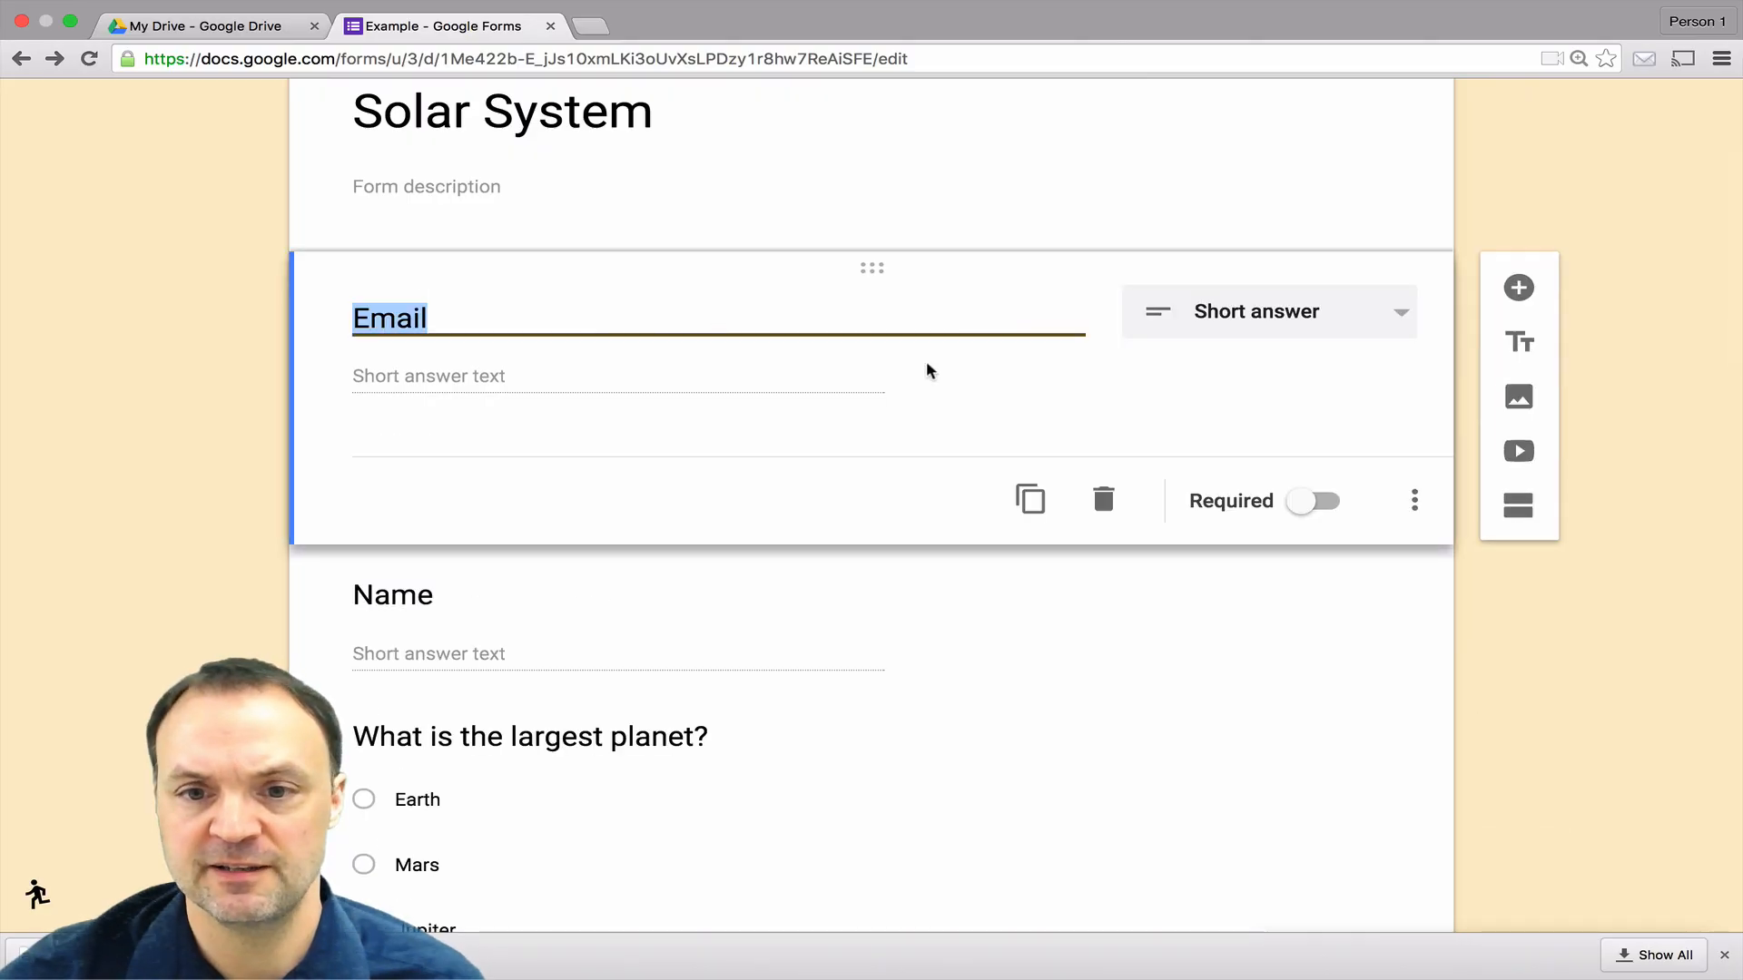
{"action": "left_click", "coordinate": [1103, 499]}
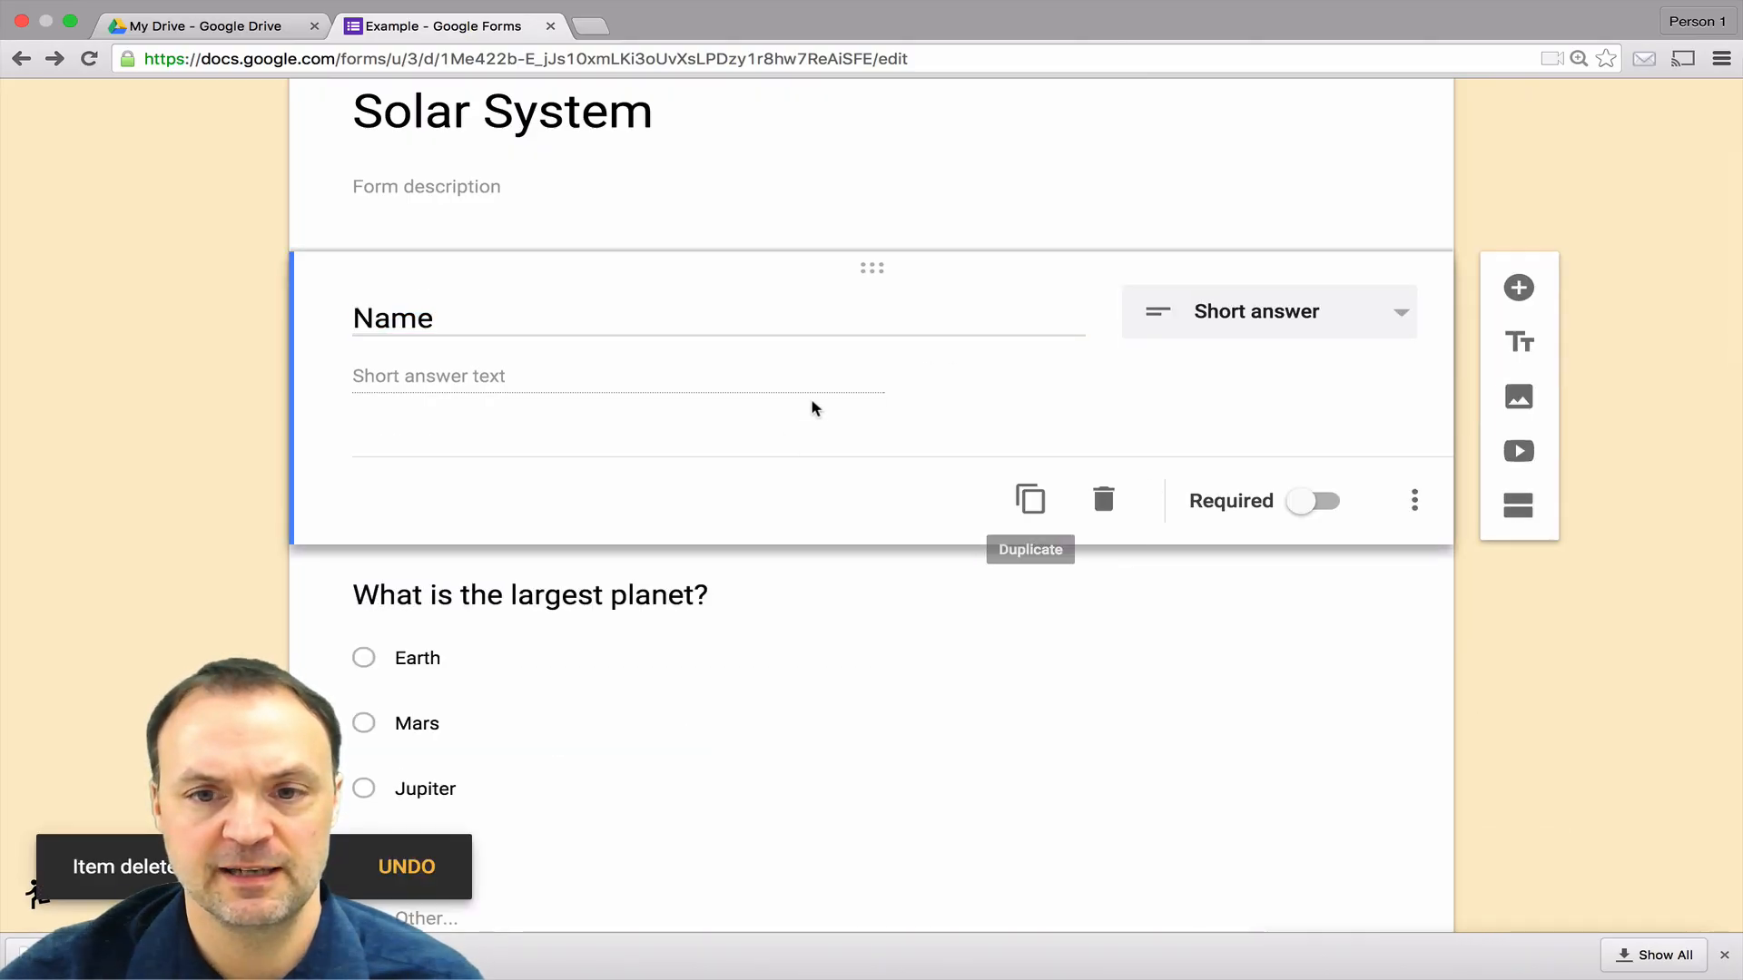
{"action": "left_click", "coordinate": [1315, 499]}
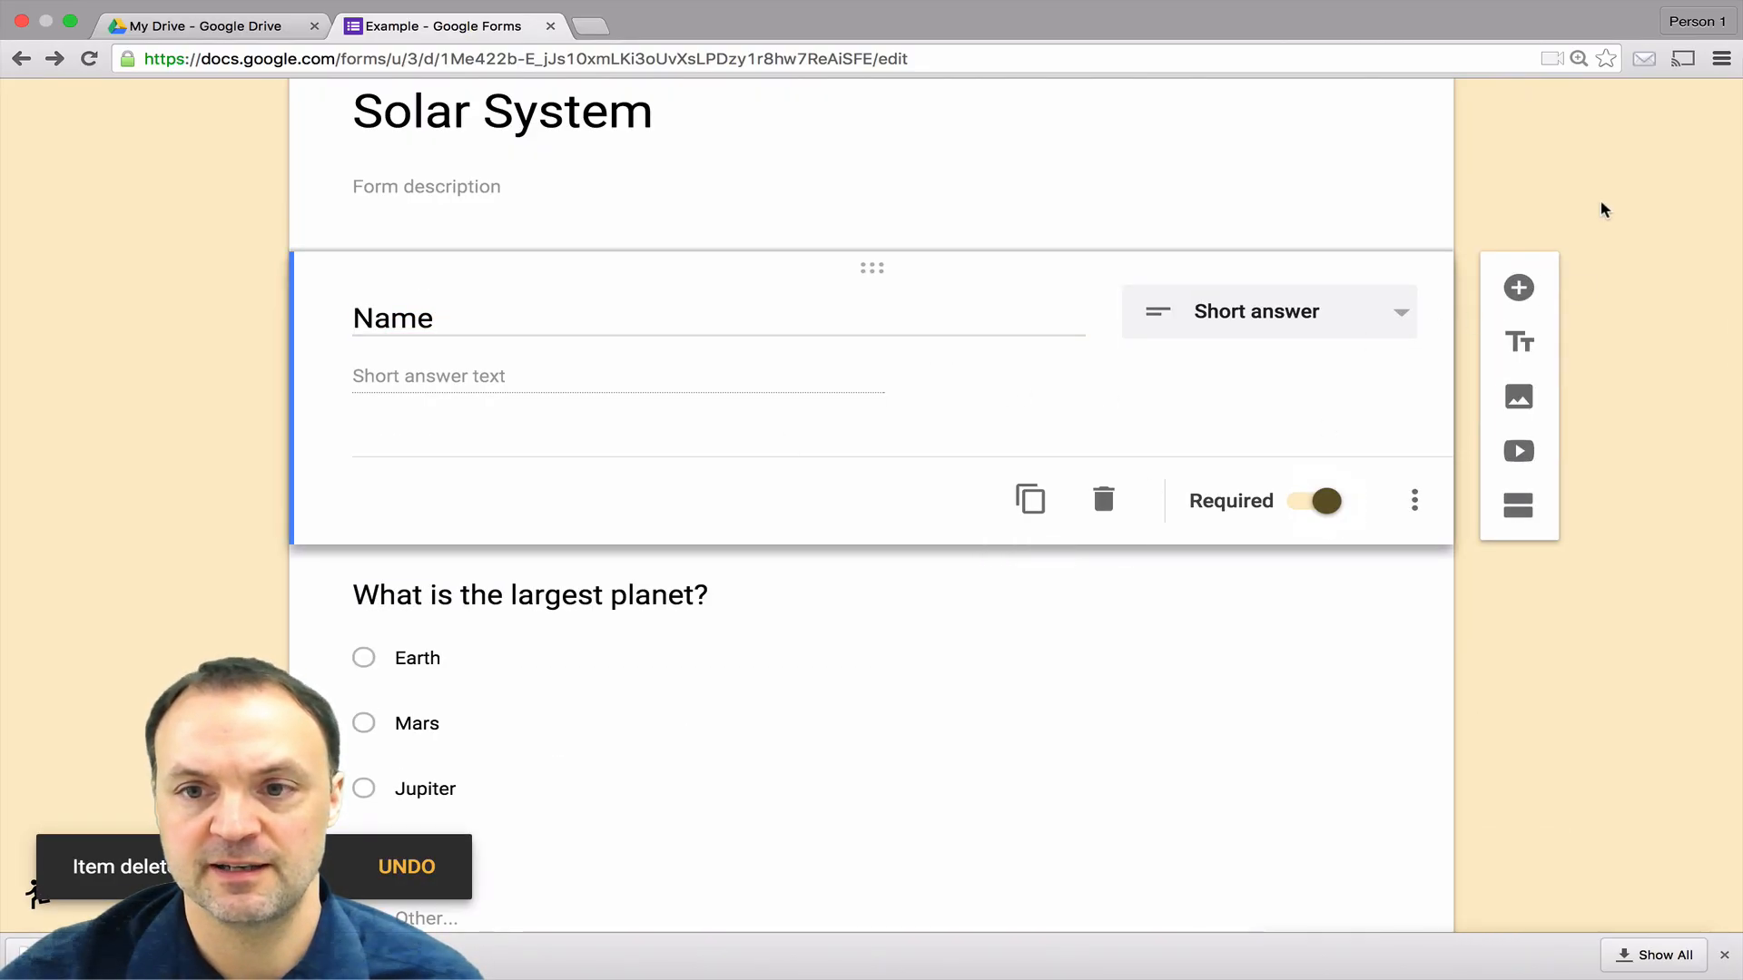
{"action": "scroll", "coordinate": [1602, 209], "scroll_direction": "up", "scroll_amount": 2}
{"action": "scroll", "coordinate": [1603, 208], "scroll_direction": "up", "scroll_amount": 2}
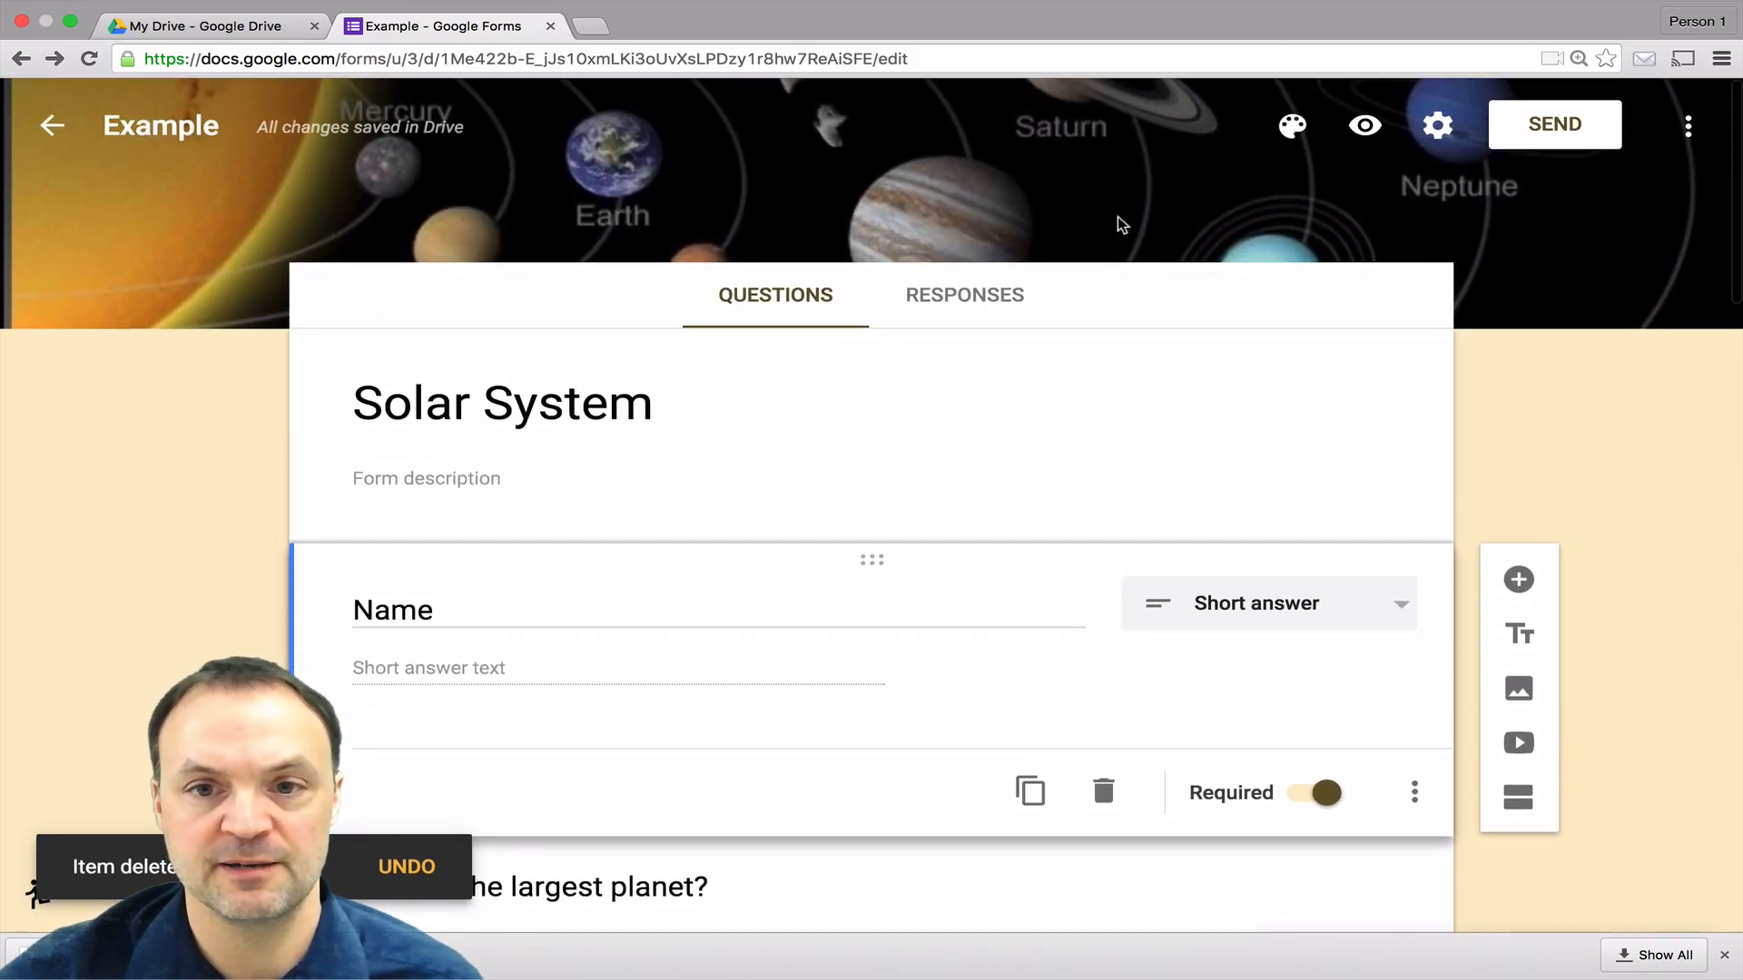
Step: Preview the form as a respondent and fill in the required Name answer with a first name
{"action": "left_click", "coordinate": [1365, 125]}
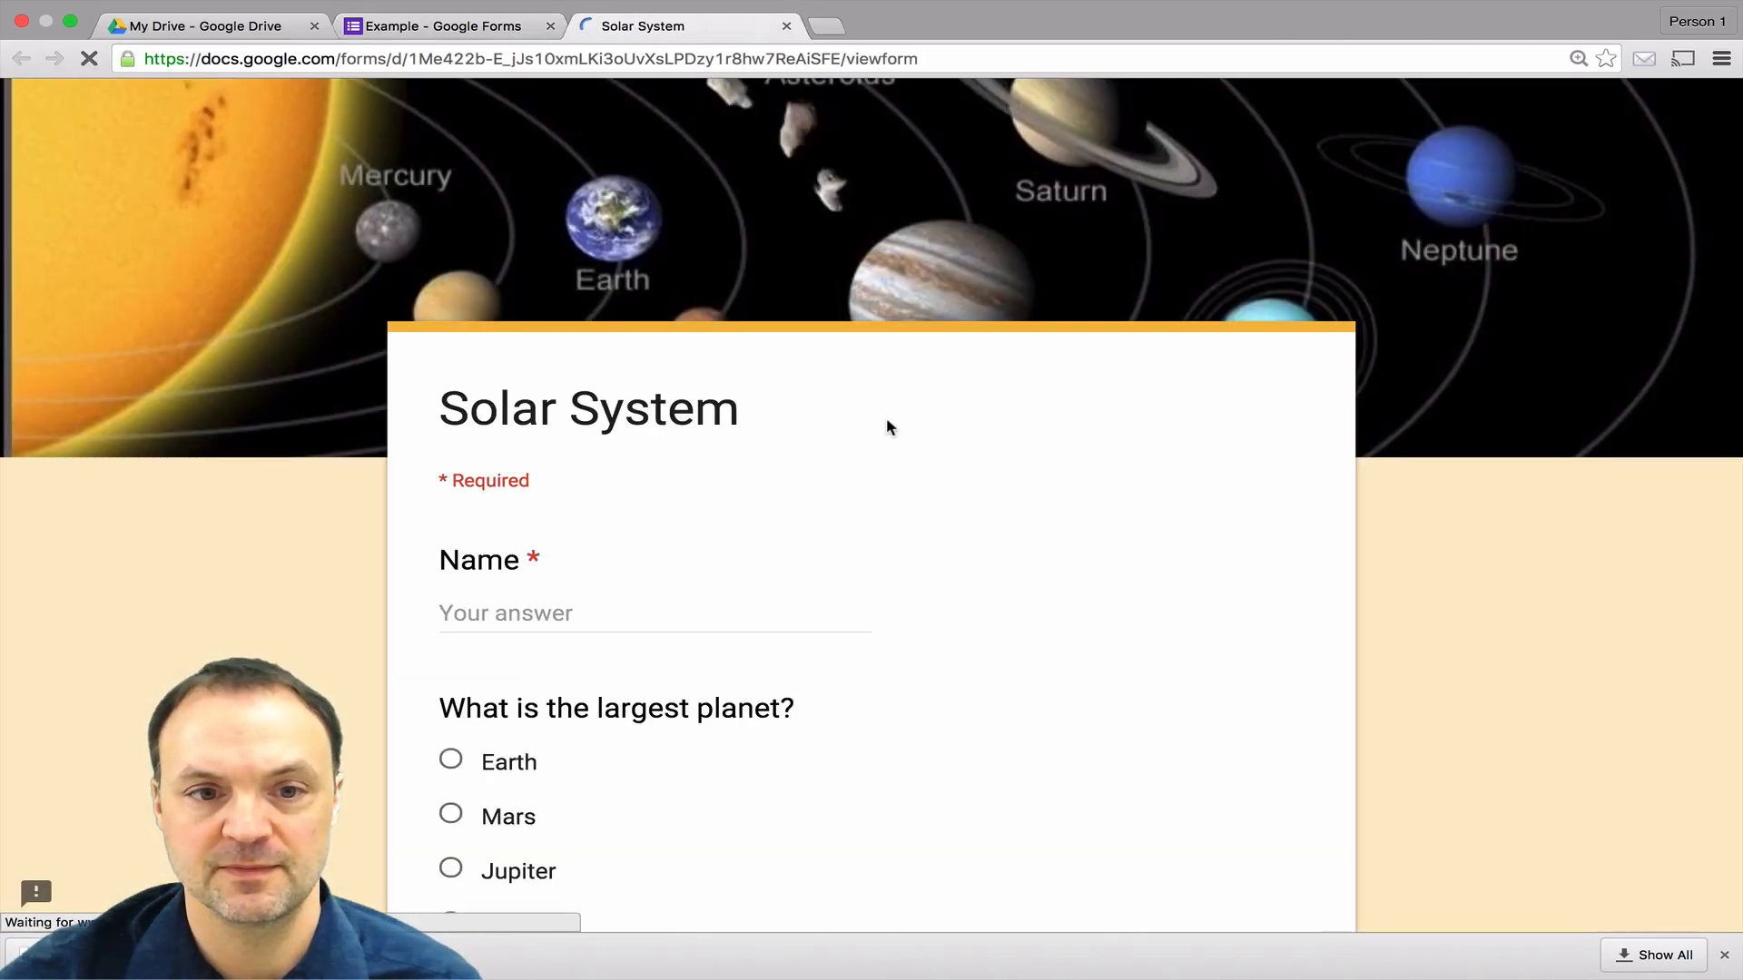
{"action": "scroll", "coordinate": [886, 420], "scroll_direction": "down", "scroll_amount": 4}
{"action": "left_click", "coordinate": [630, 351]}
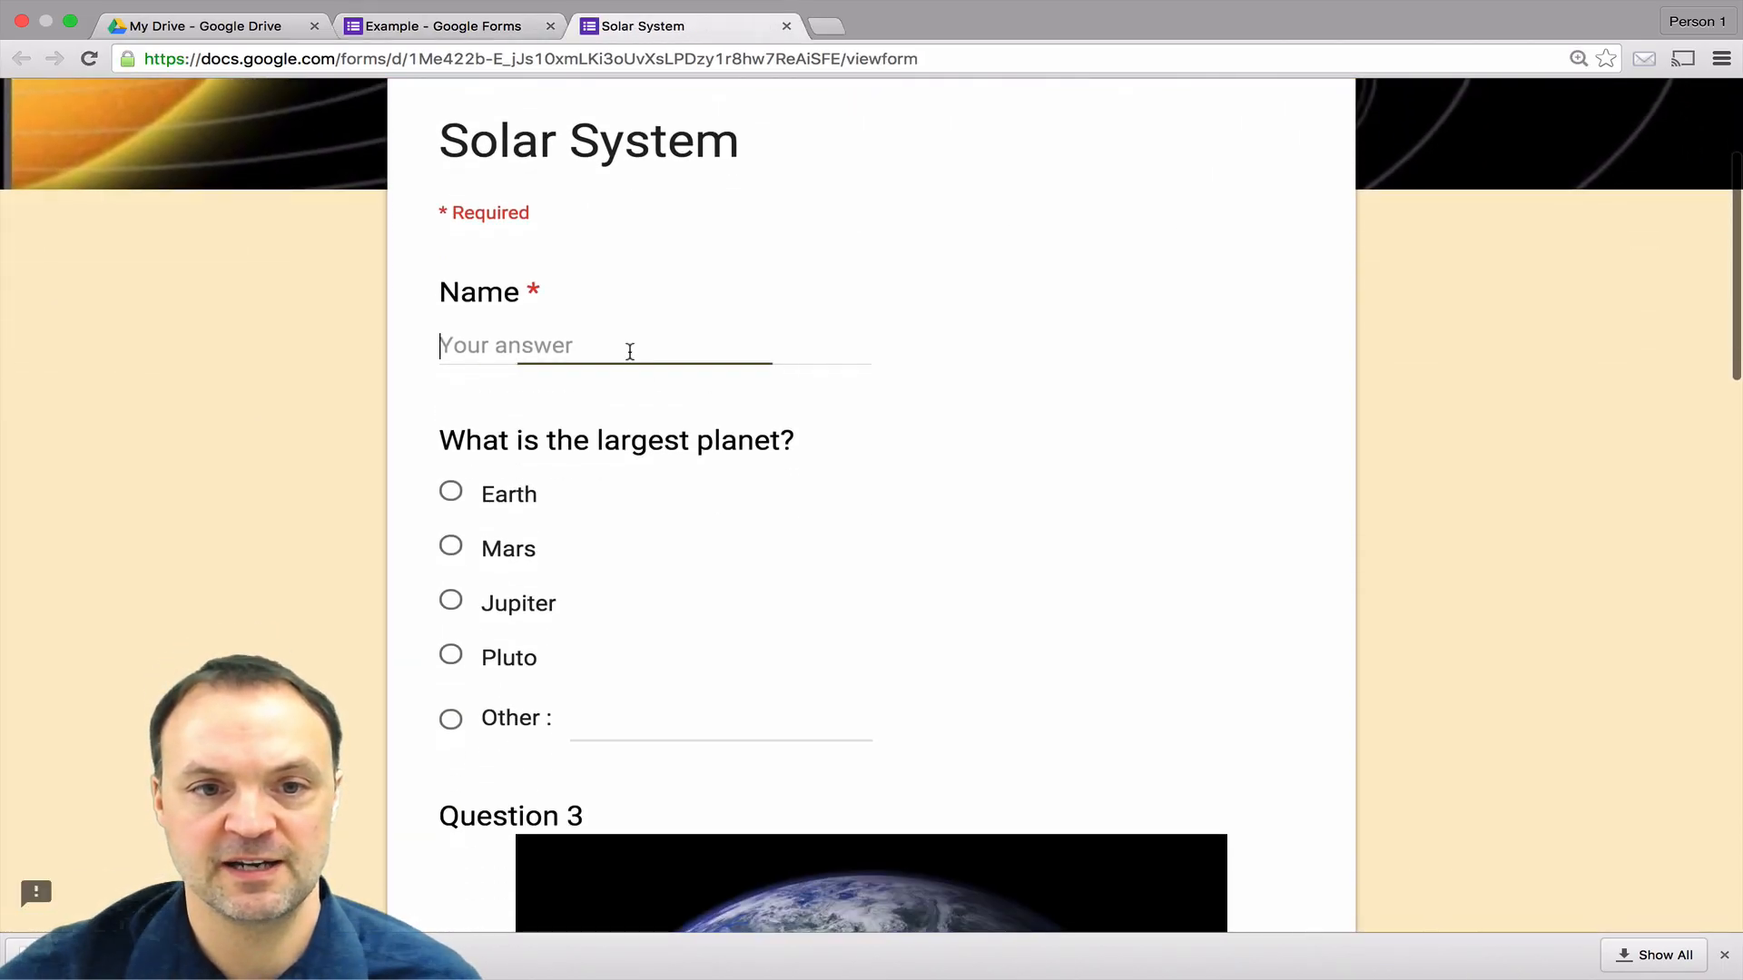
{"action": "type", "text": "Jamie"}
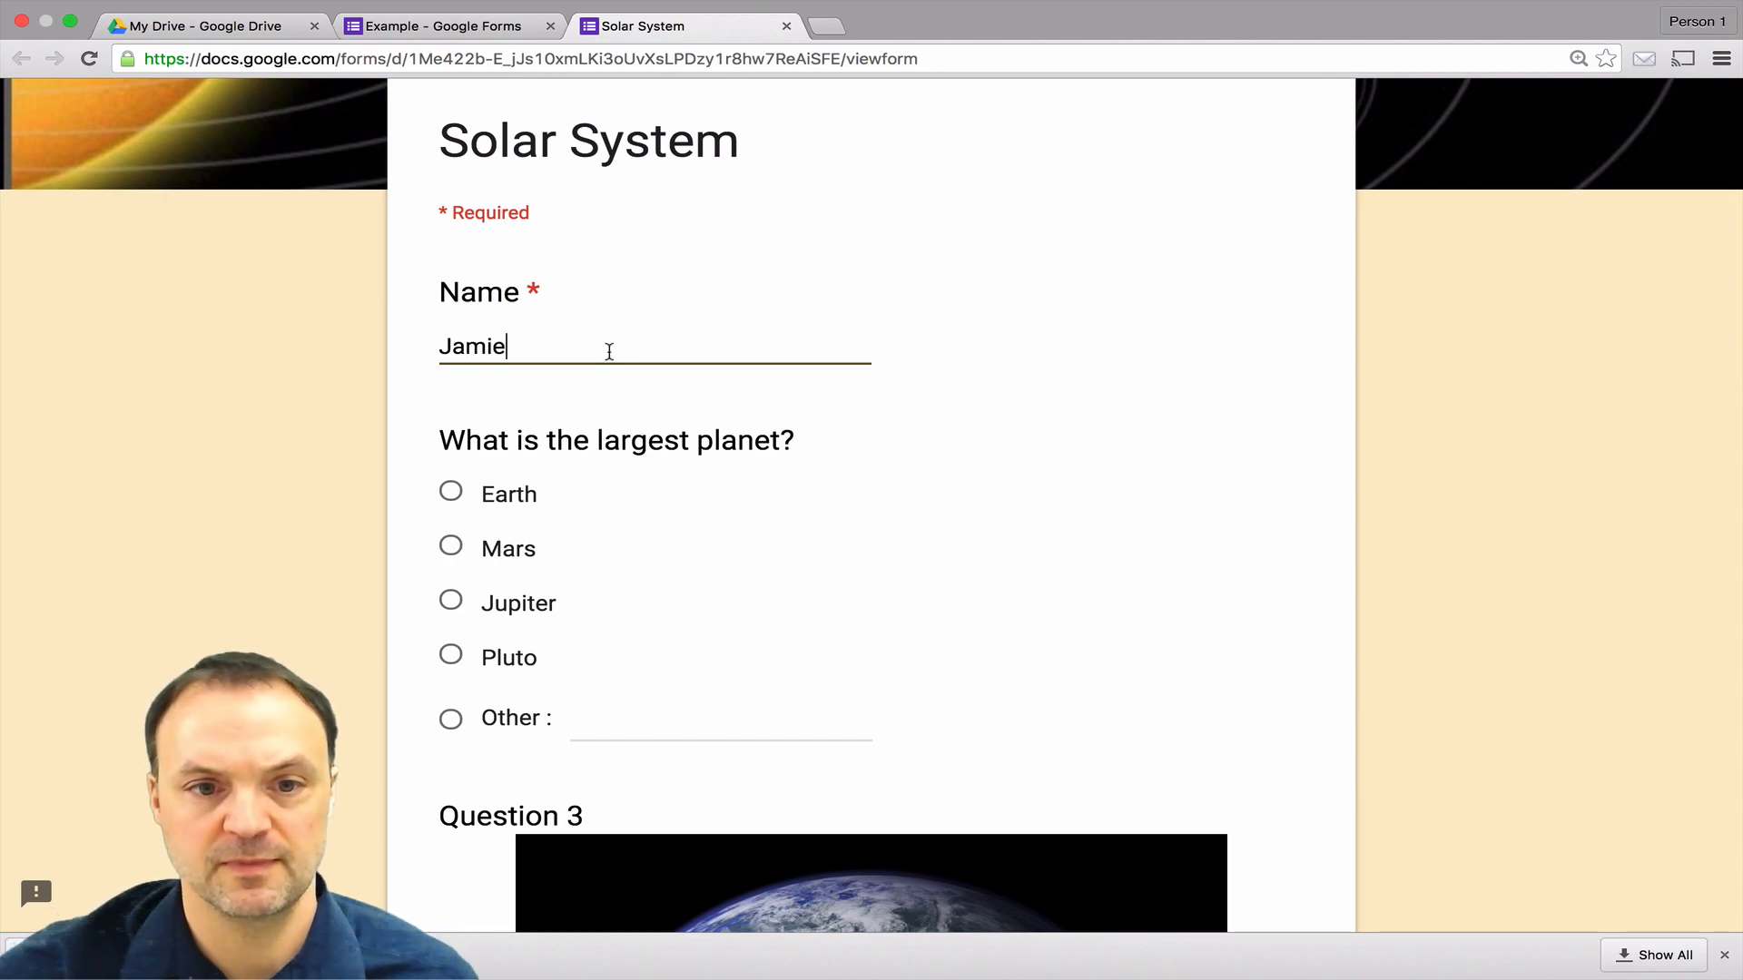
Step: Answer Jupiter for the largest planet question and Earth for the question about the pictured planet
{"action": "scroll", "coordinate": [607, 351], "scroll_direction": "down", "scroll_amount": 3}
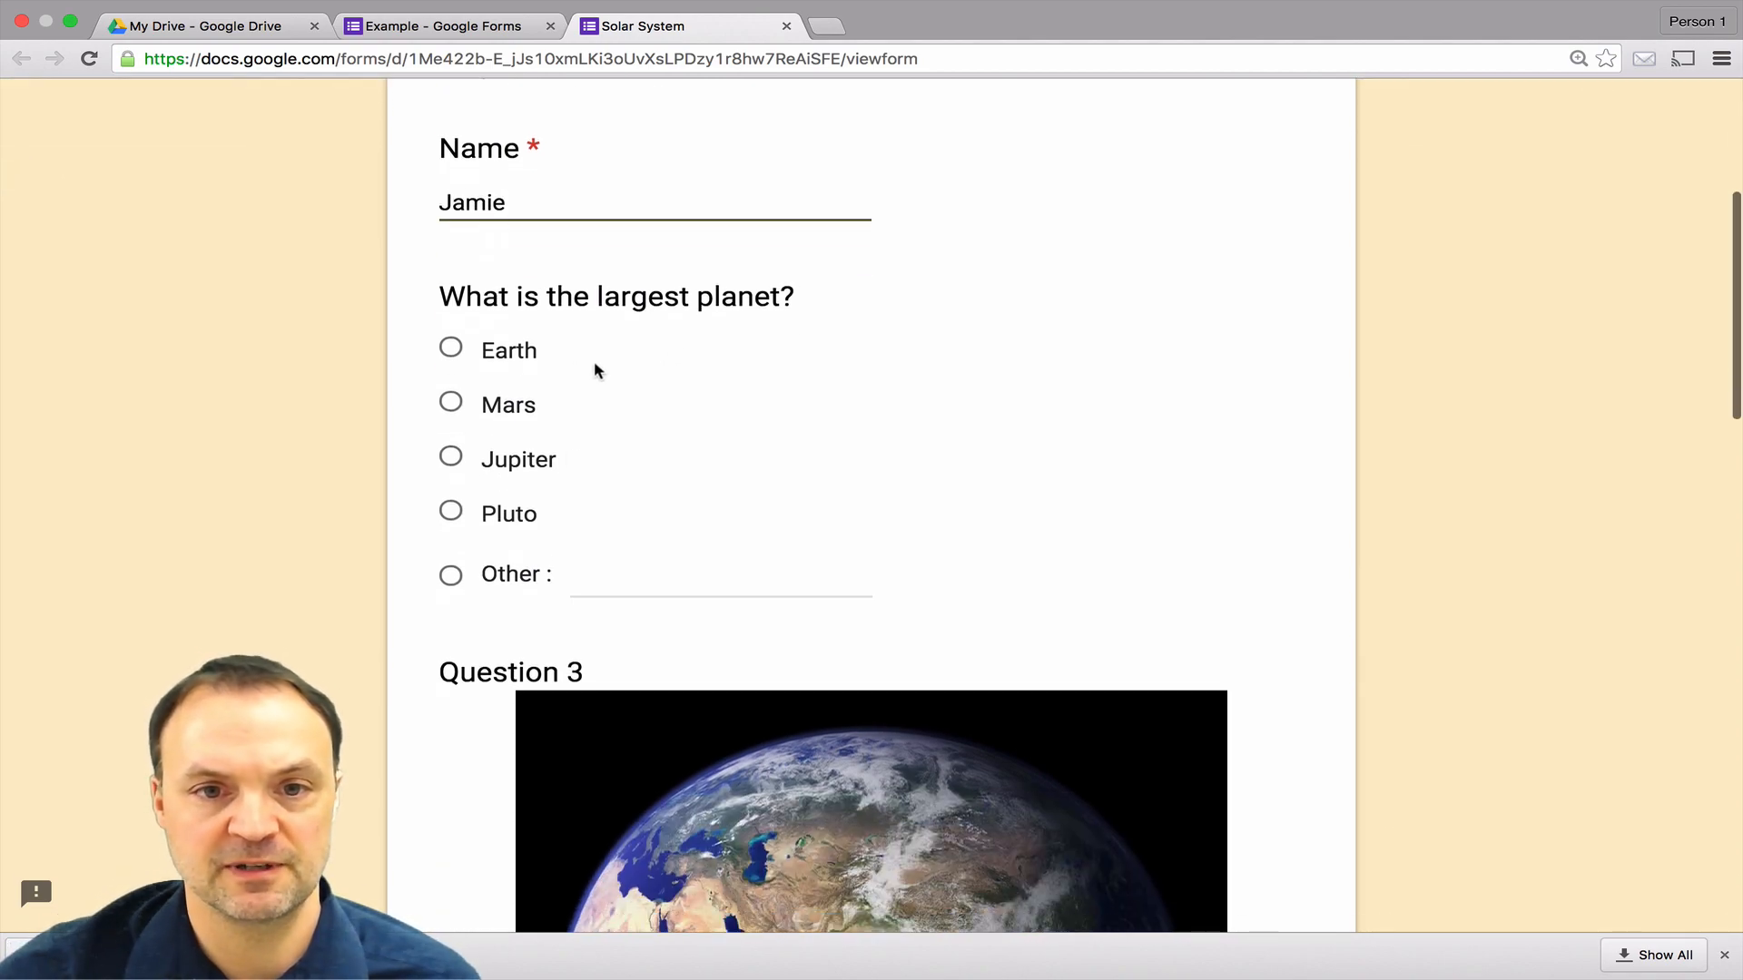
{"action": "left_click", "coordinate": [451, 456]}
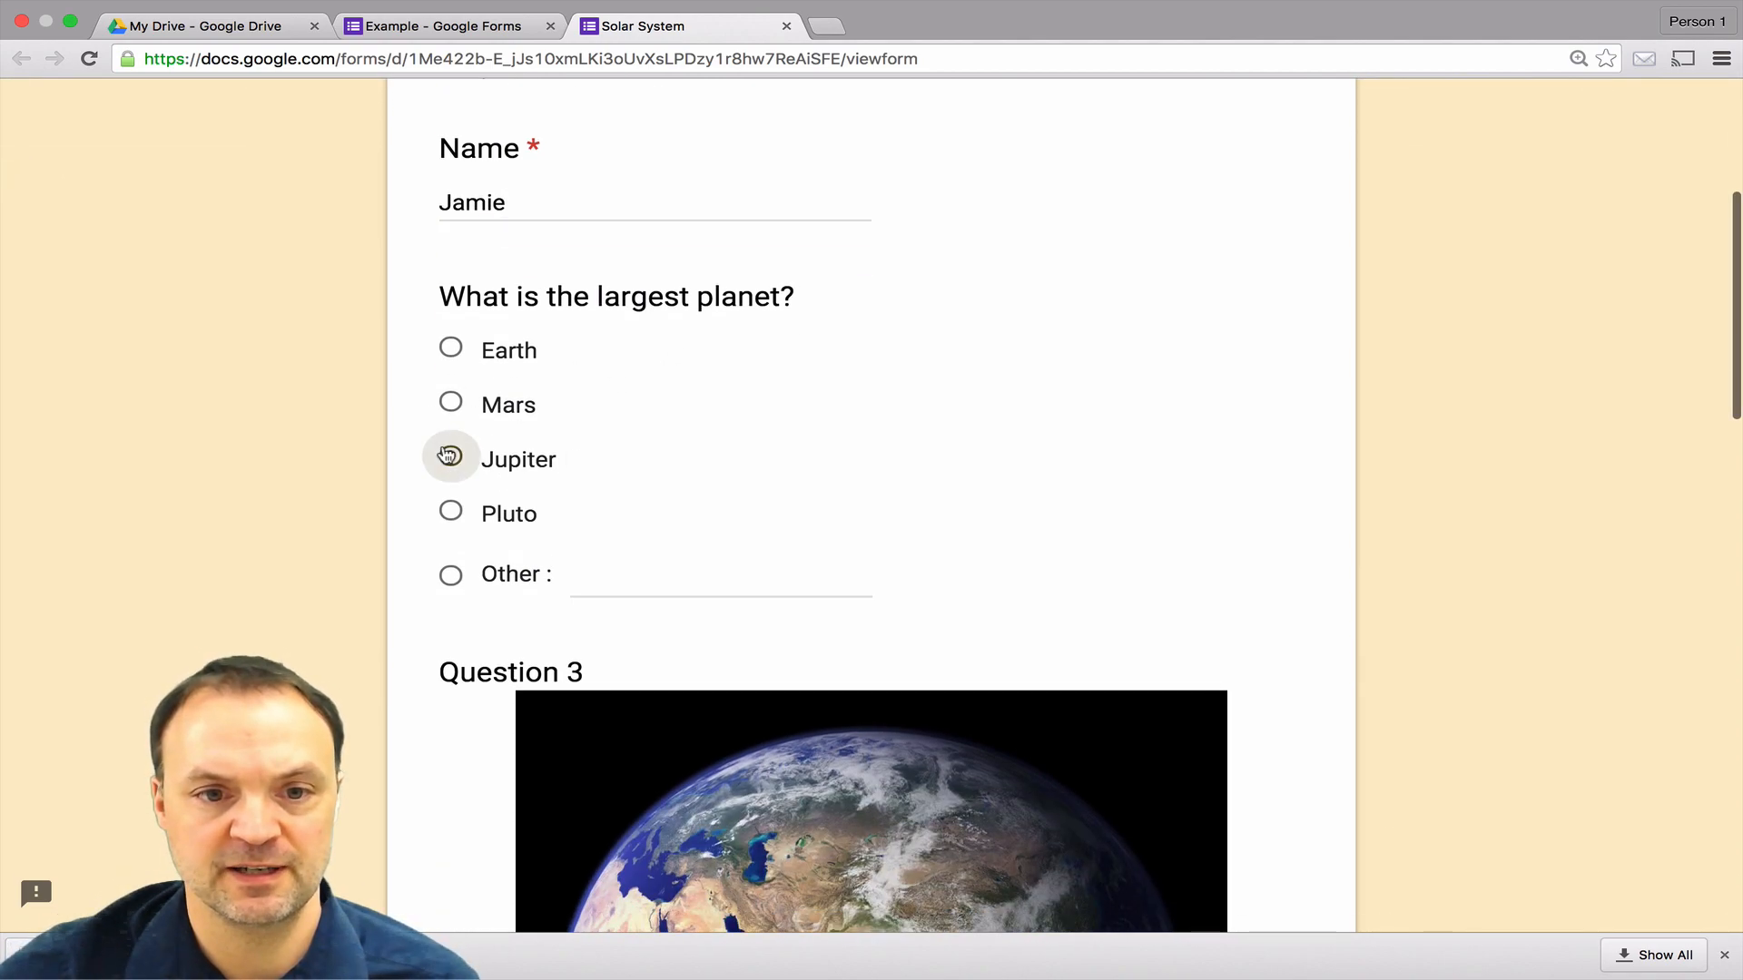
{"action": "scroll", "coordinate": [447, 455], "scroll_direction": "down", "scroll_amount": 10}
{"action": "scroll", "coordinate": [443, 454], "scroll_direction": "down", "scroll_amount": 10}
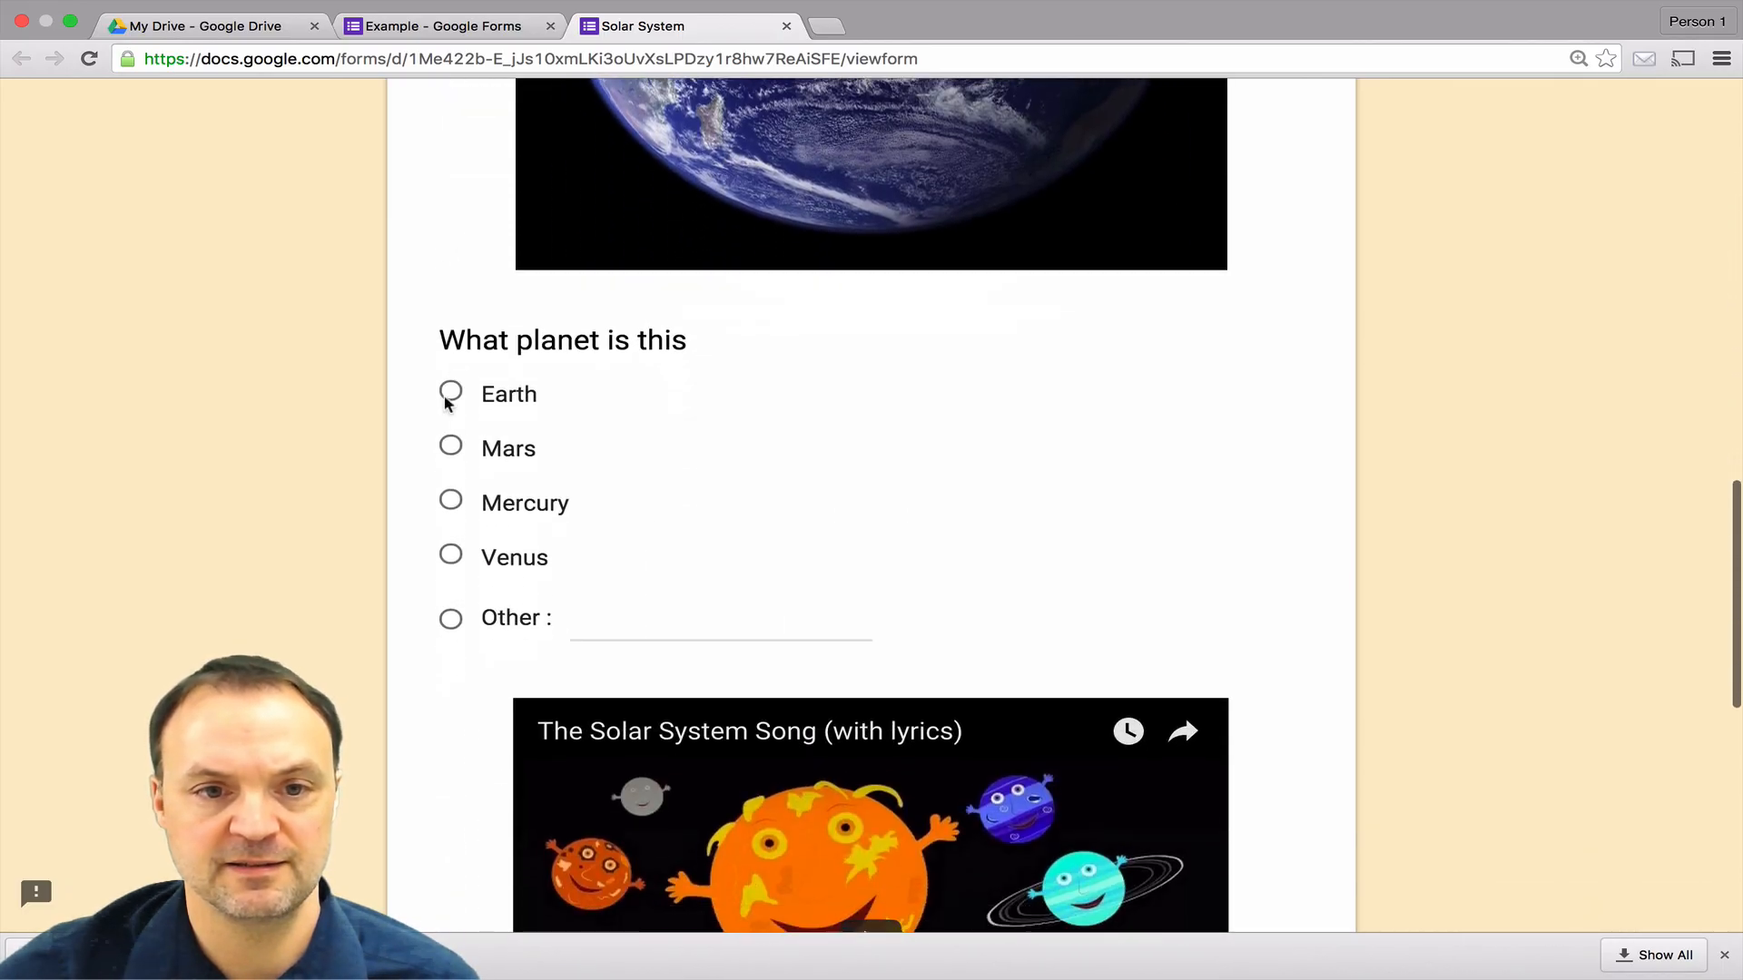
{"action": "left_click", "coordinate": [450, 394]}
Step: Answer the question about the video with "I learned a lot" and submit the form
{"action": "scroll", "coordinate": [451, 393], "scroll_direction": "down", "scroll_amount": 4}
{"action": "scroll", "coordinate": [449, 391], "scroll_direction": "down", "scroll_amount": 8}
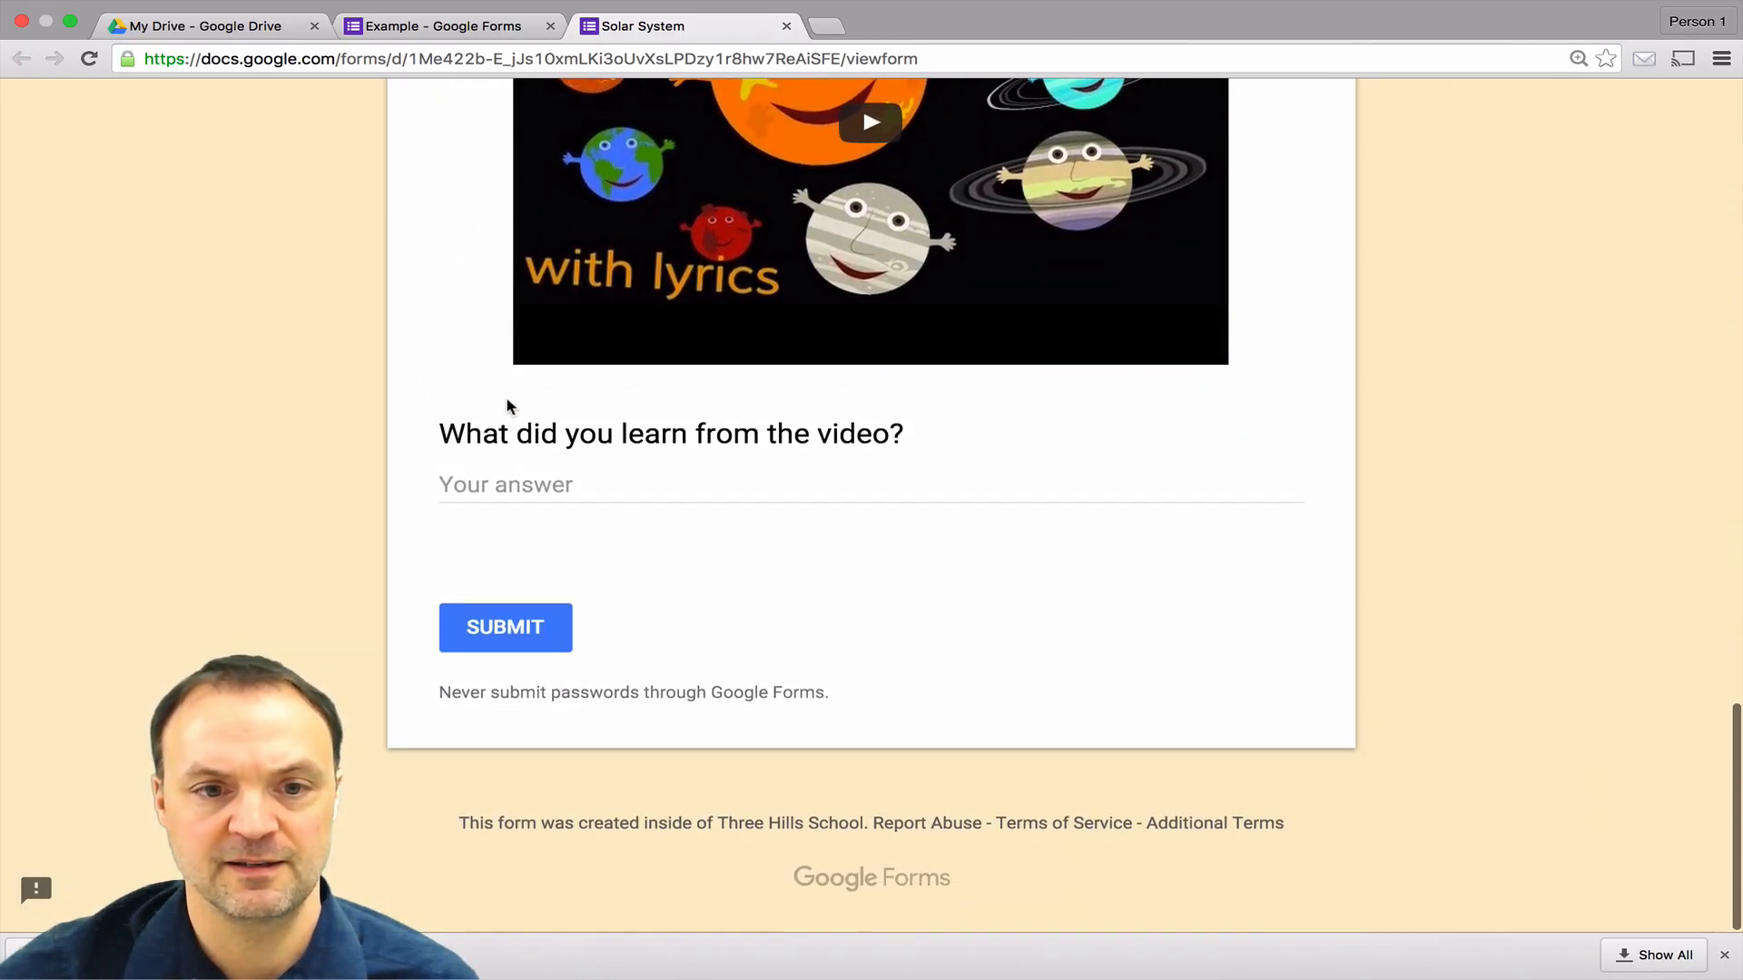
{"action": "left_click", "coordinate": [522, 487]}
{"action": "type", "text": "I laer"}
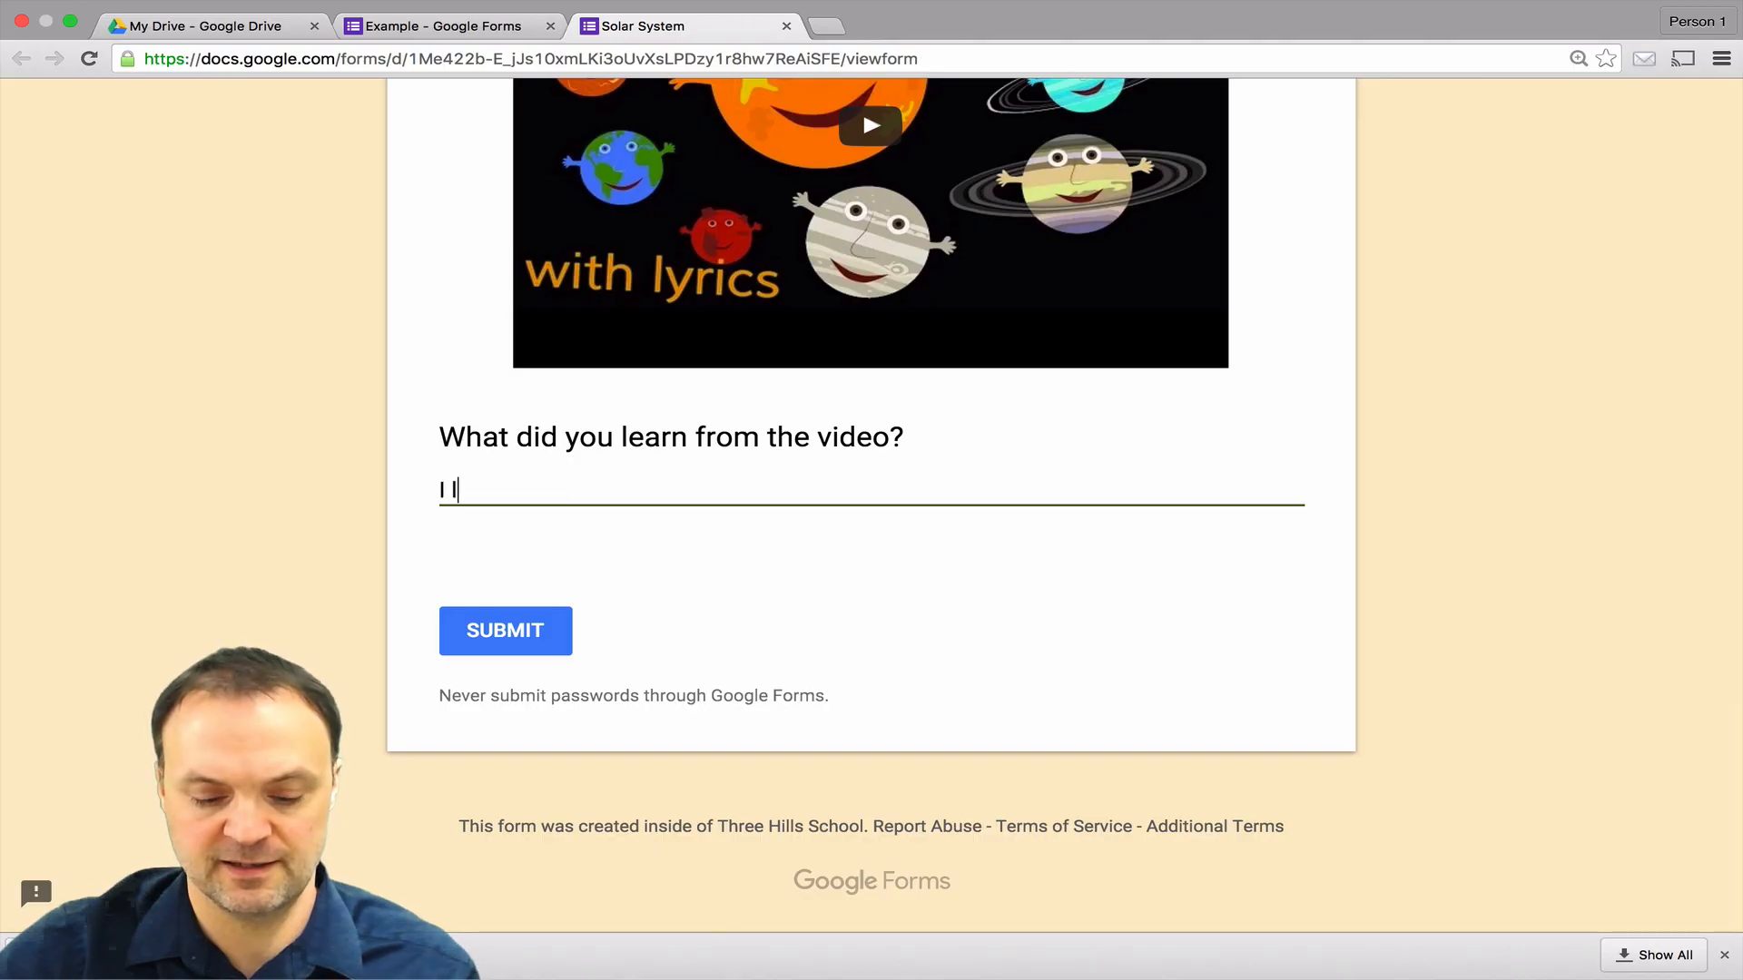
{"action": "key", "text": "BackSpace"}
{"action": "key", "text": "BackSpace"}
{"action": "key", "text": "BackSpace"}
{"action": "type", "text": "earne da"}
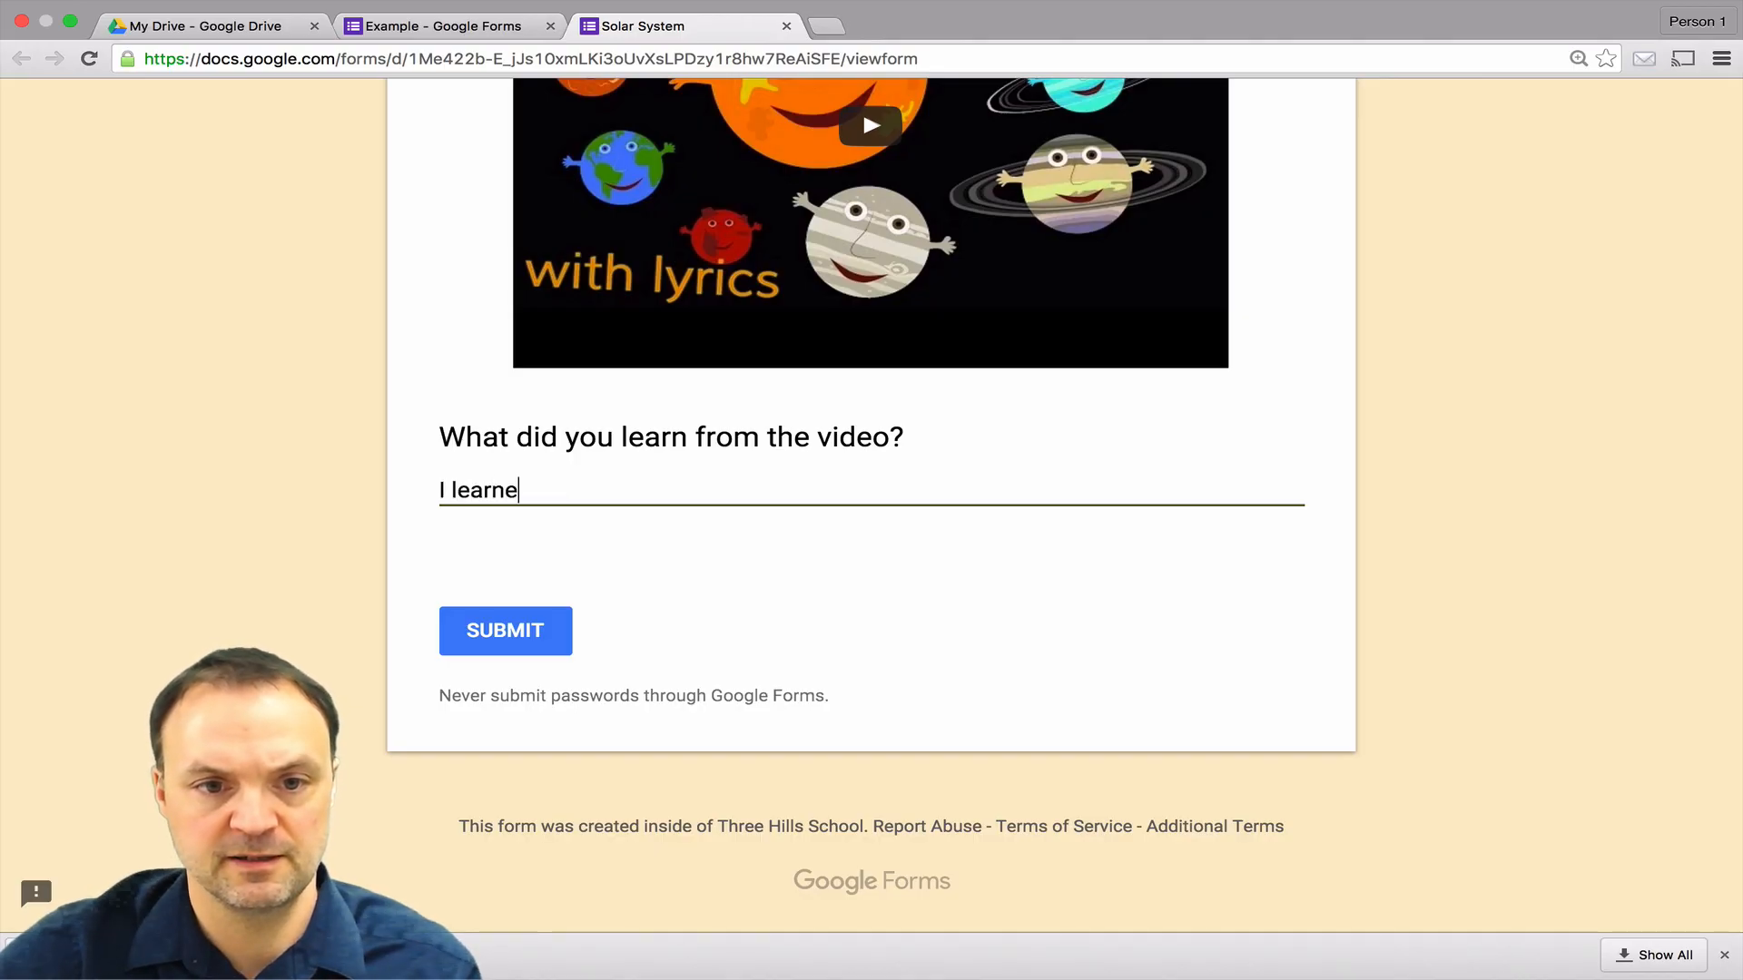
{"action": "key", "text": "BackSpace"}
{"action": "key", "text": "BackSpace"}
{"action": "key", "text": "BackSpace"}
{"action": "key", "text": "BackSpace"}
{"action": "key", "text": "BackSpace"}
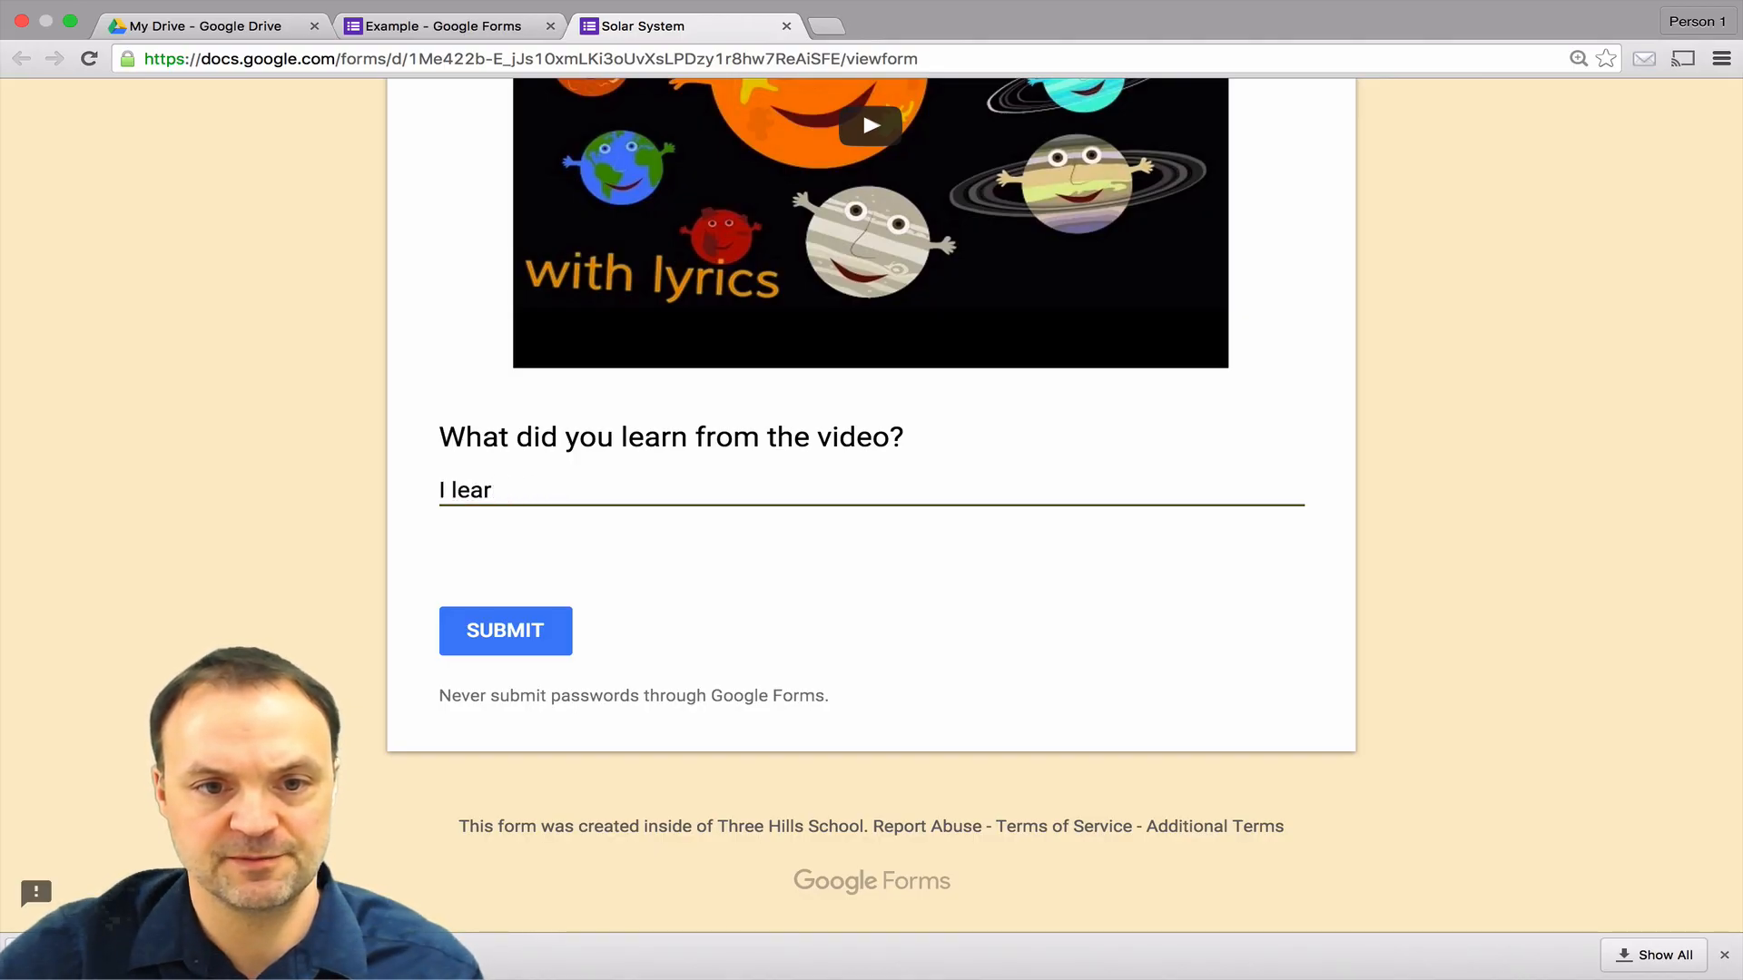
{"action": "type", "text": "ned a lot."}
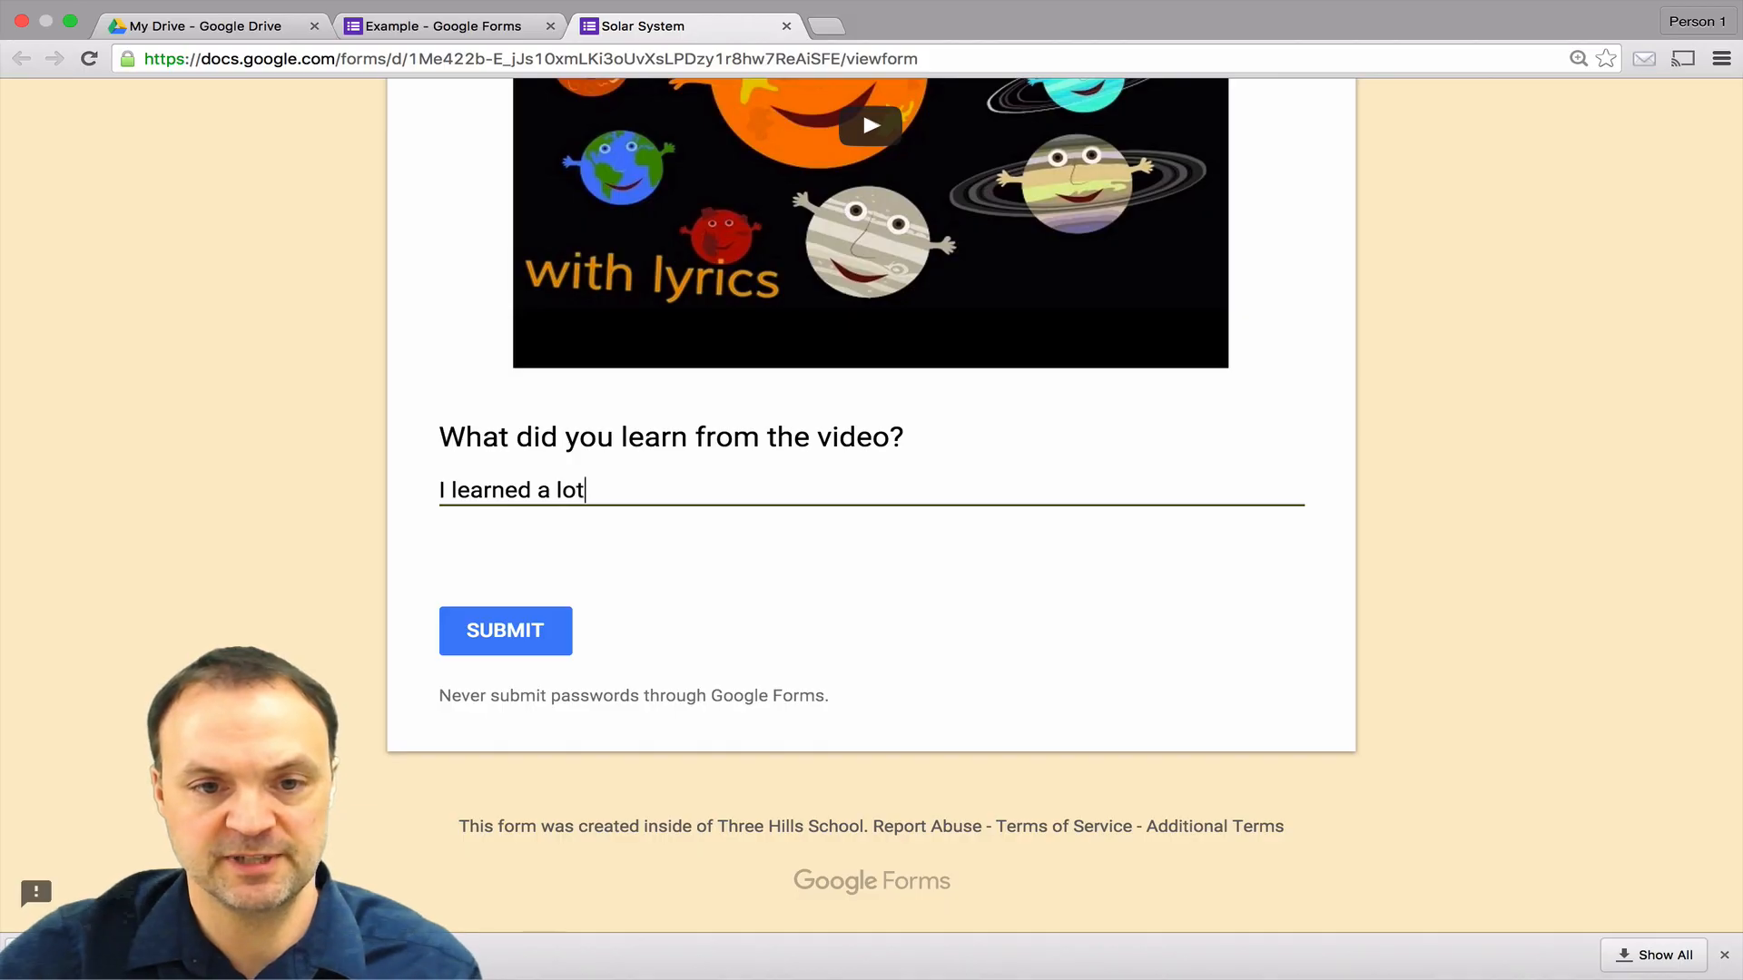
{"action": "left_click", "coordinate": [506, 650]}
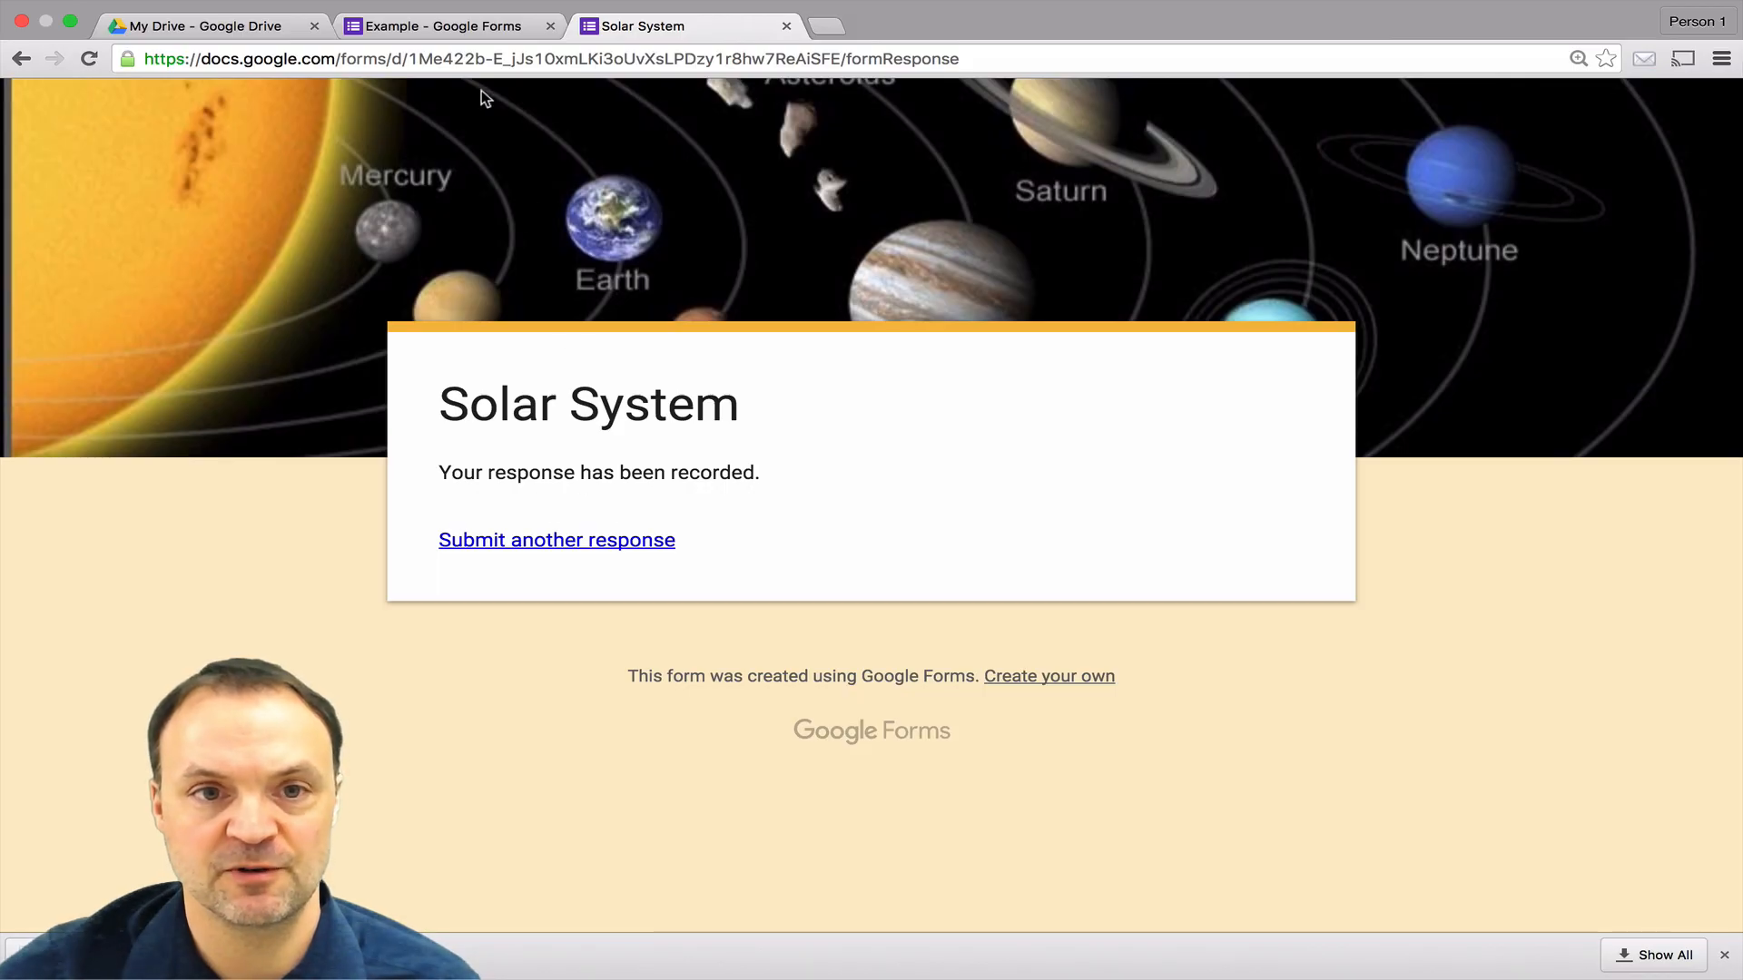
Step: Return to the form editor and review the summary of responses with the answer charts for each question
{"action": "left_click", "coordinate": [474, 28]}
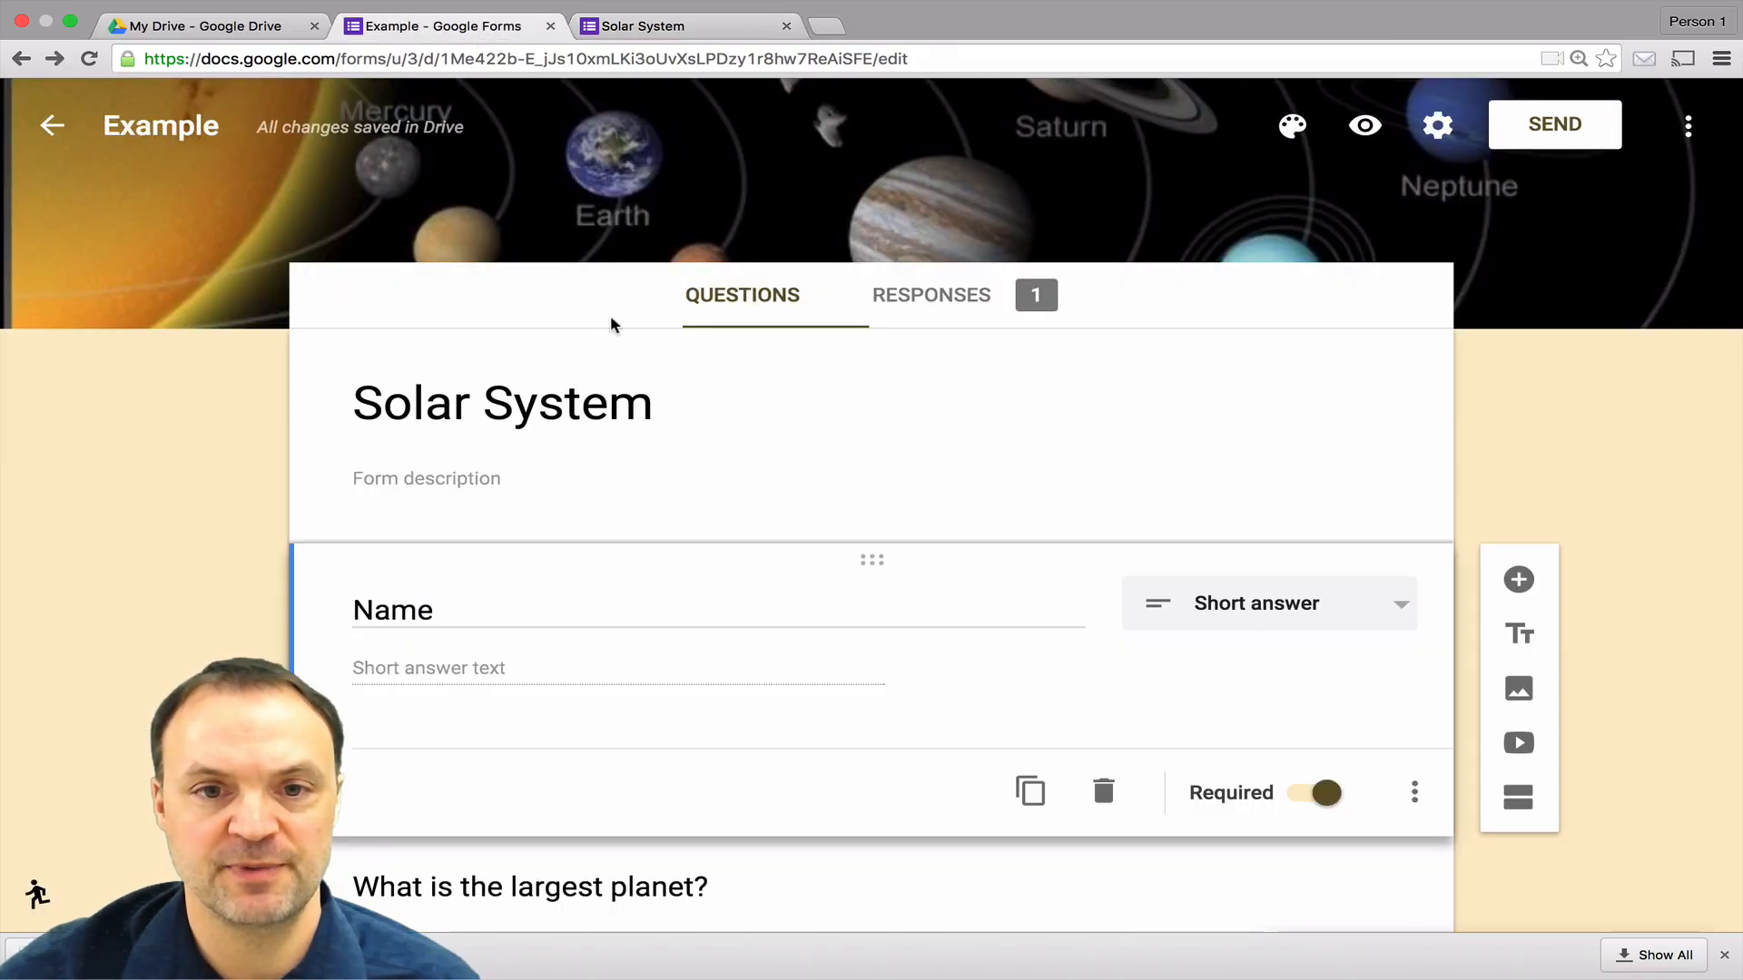
{"action": "left_click", "coordinate": [956, 308]}
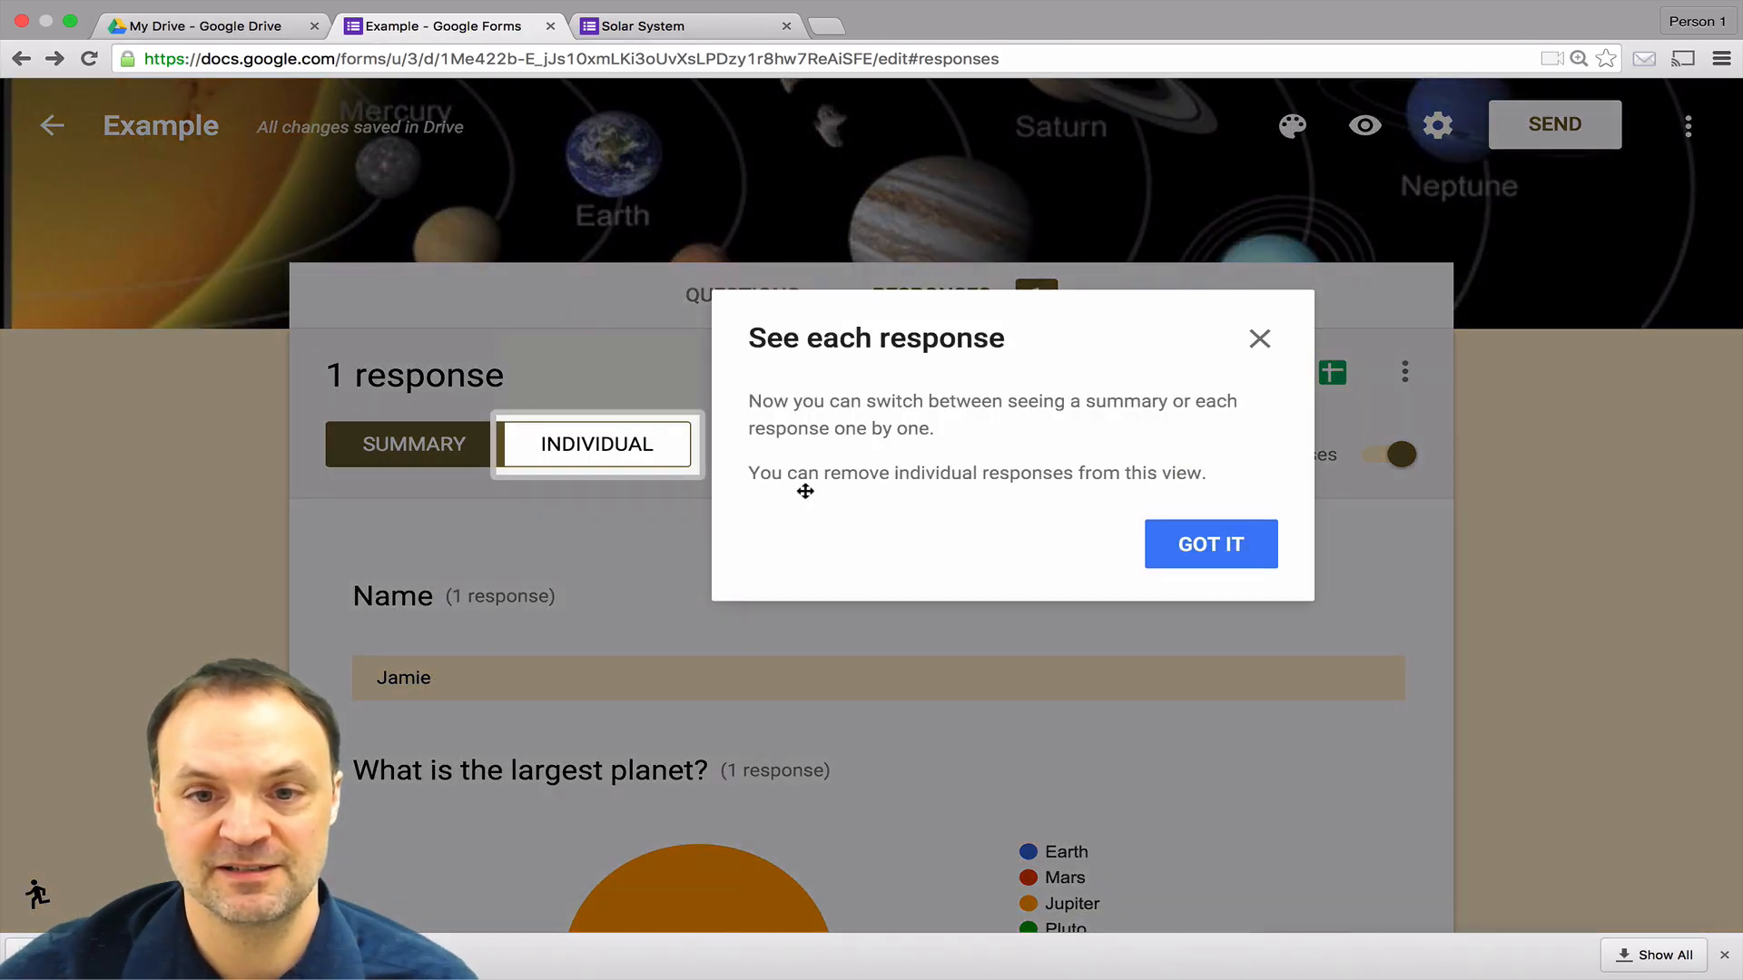
{"action": "left_click", "coordinate": [1259, 339]}
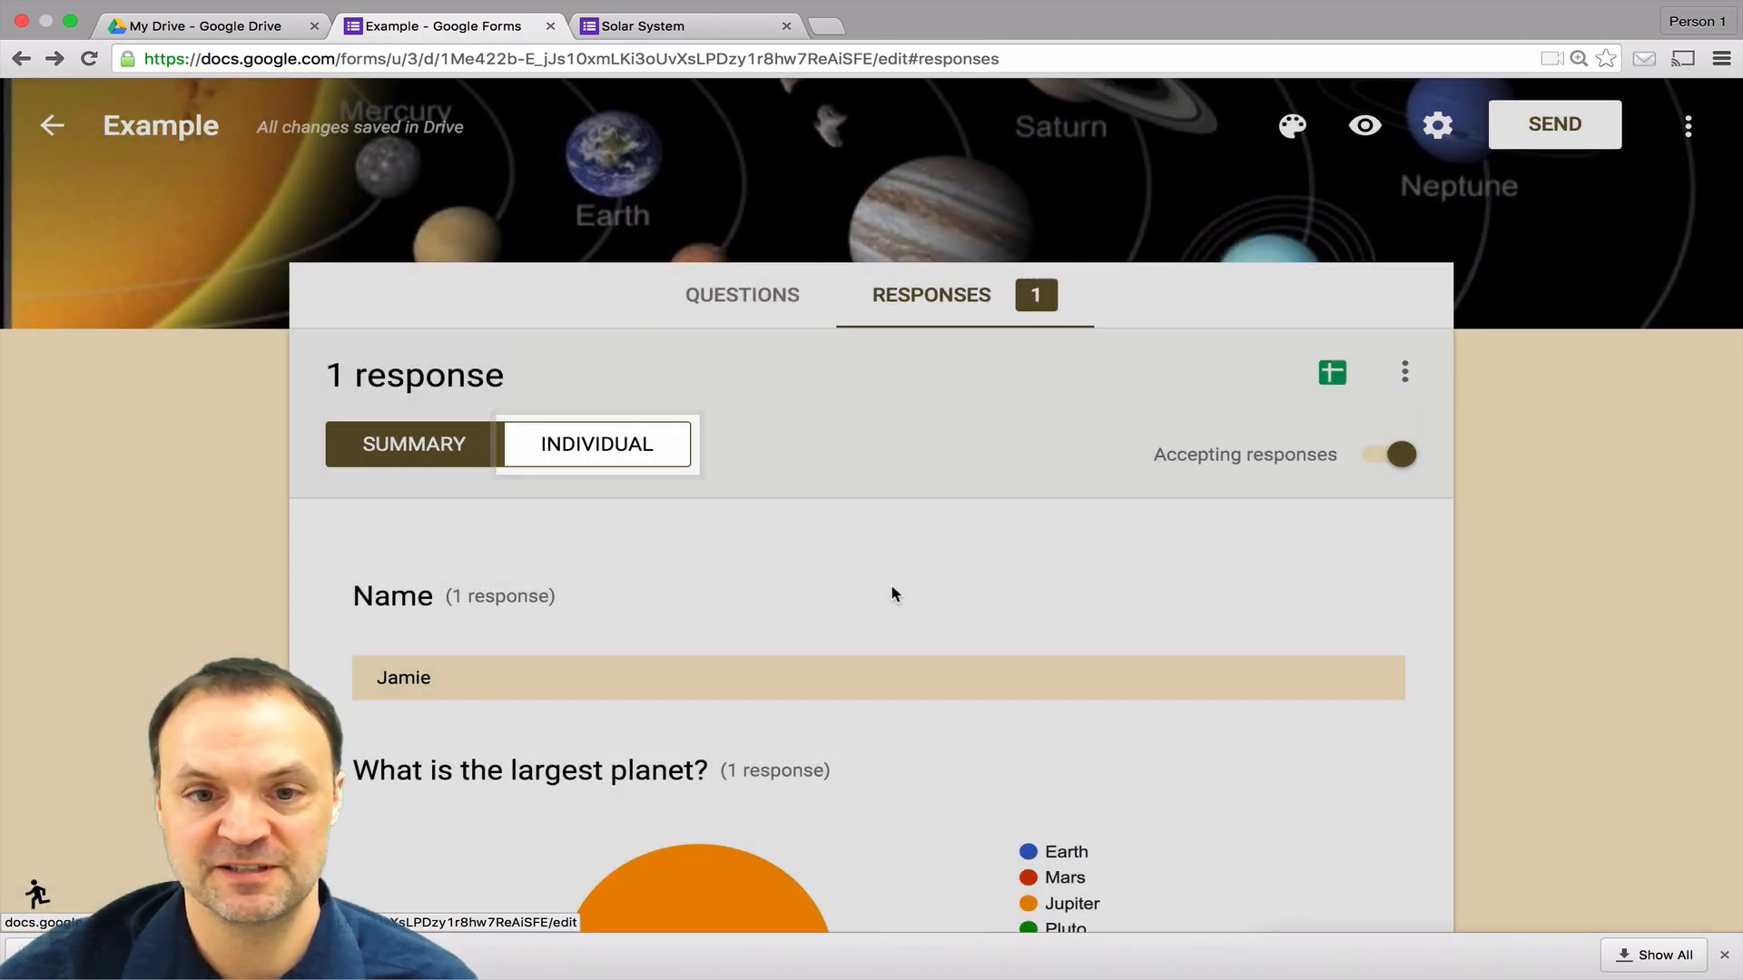
{"action": "scroll", "coordinate": [880, 550], "scroll_direction": "down", "scroll_amount": 2}
{"action": "scroll", "coordinate": [692, 424], "scroll_direction": "down", "scroll_amount": 3}
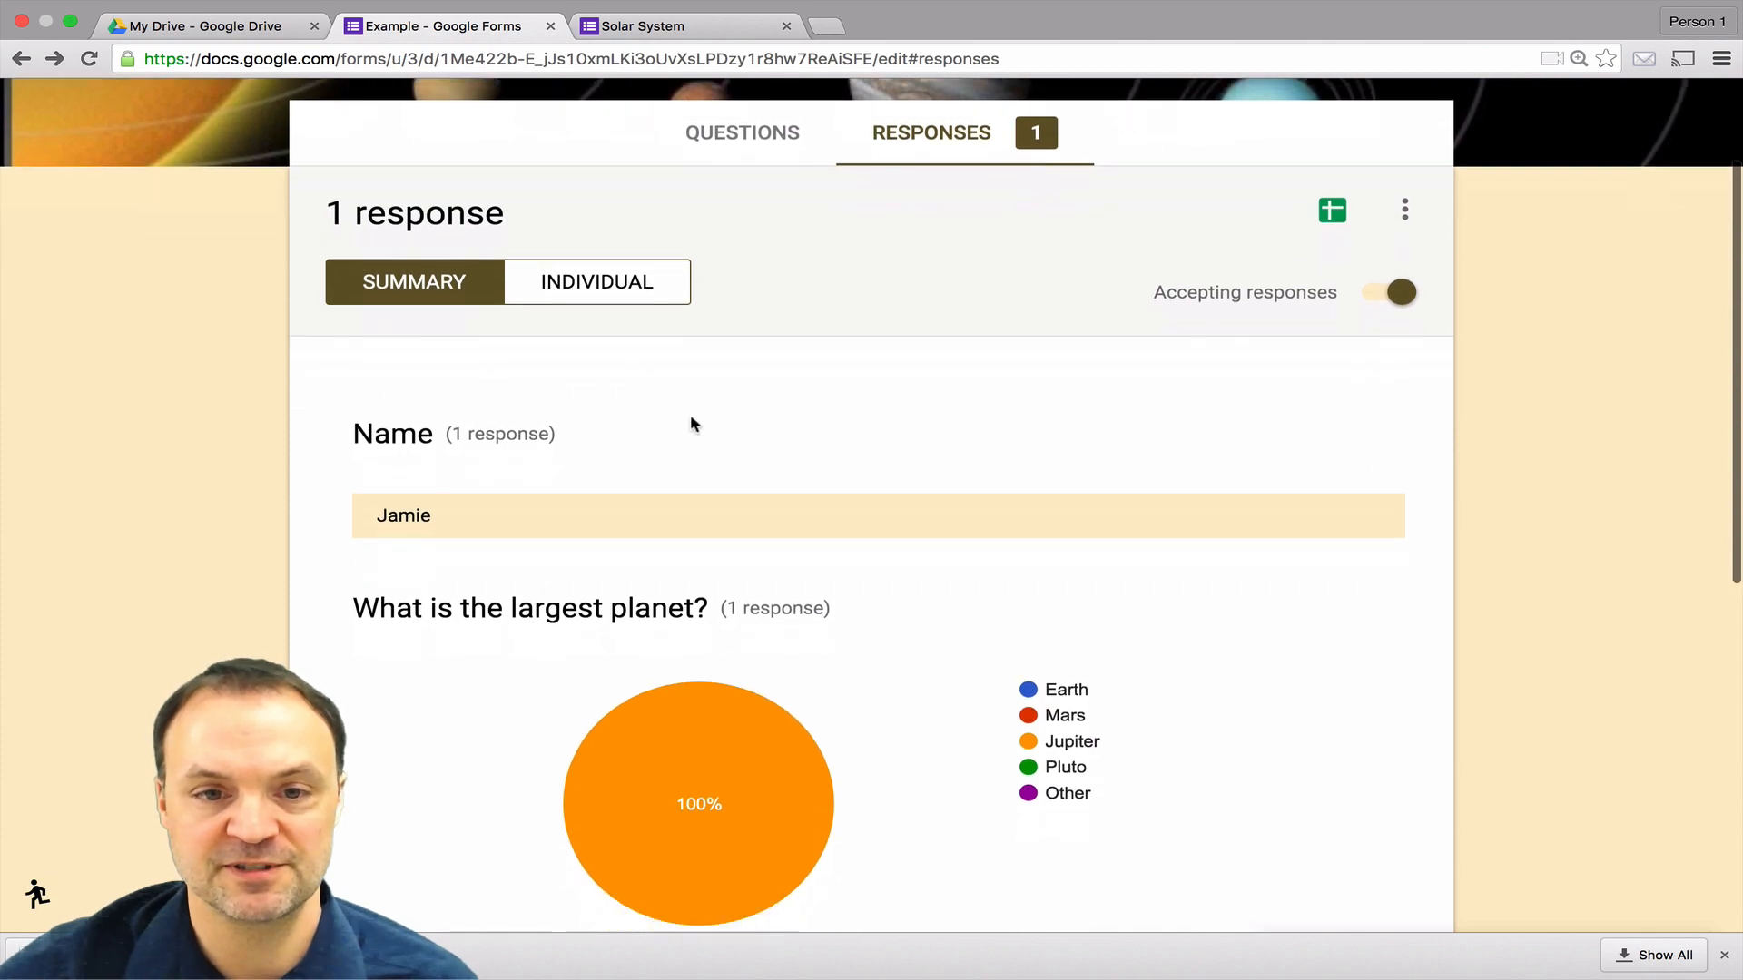
{"action": "scroll", "coordinate": [690, 423], "scroll_direction": "down", "scroll_amount": 2}
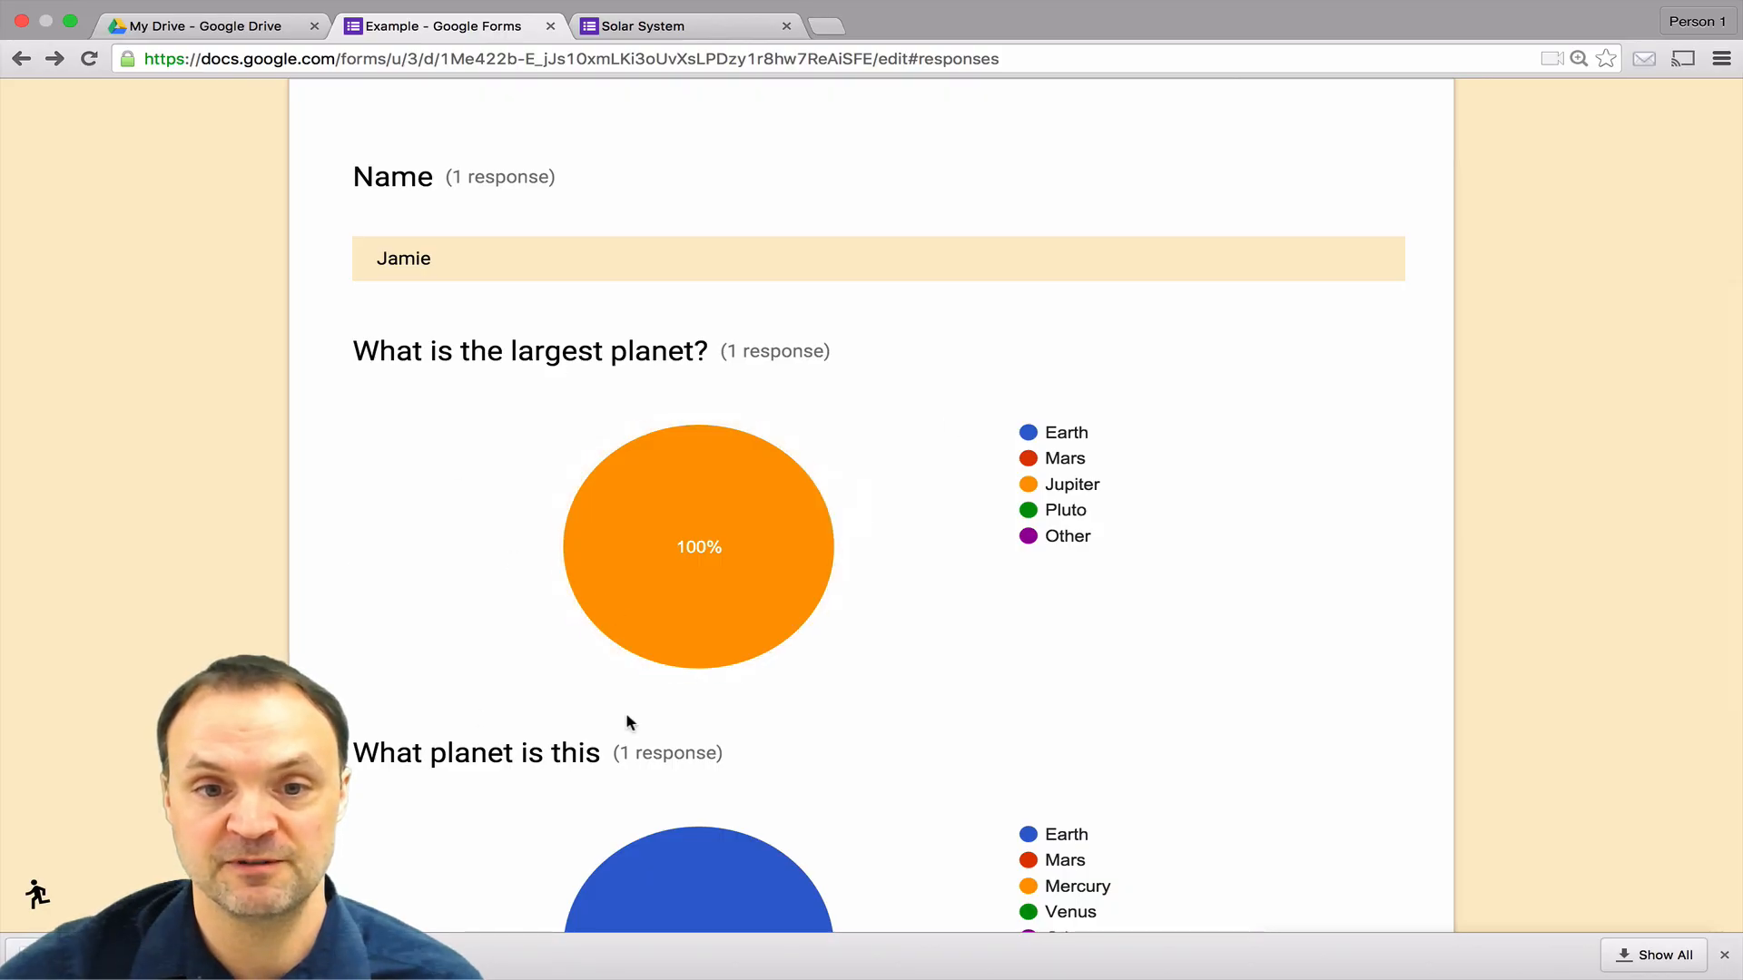
{"action": "scroll", "coordinate": [984, 659], "scroll_direction": "down", "scroll_amount": 4}
{"action": "scroll", "coordinate": [986, 655], "scroll_direction": "up", "scroll_amount": 10}
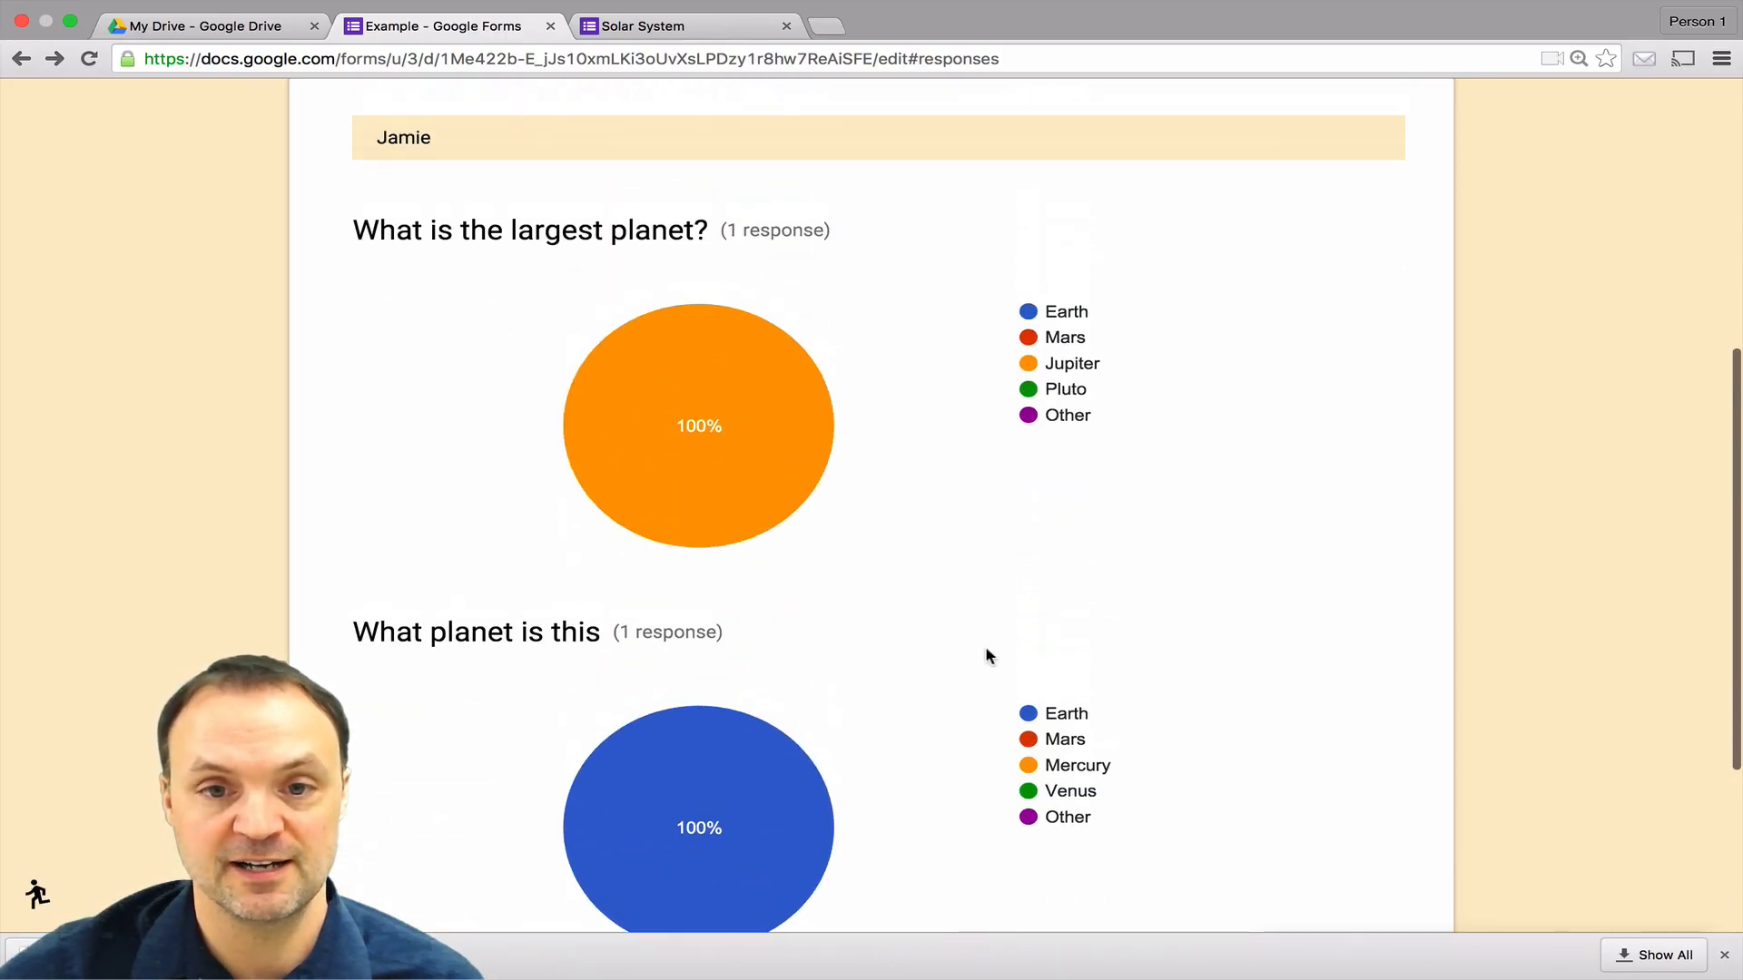
{"action": "scroll", "coordinate": [790, 564], "scroll_direction": "down", "scroll_amount": 1}
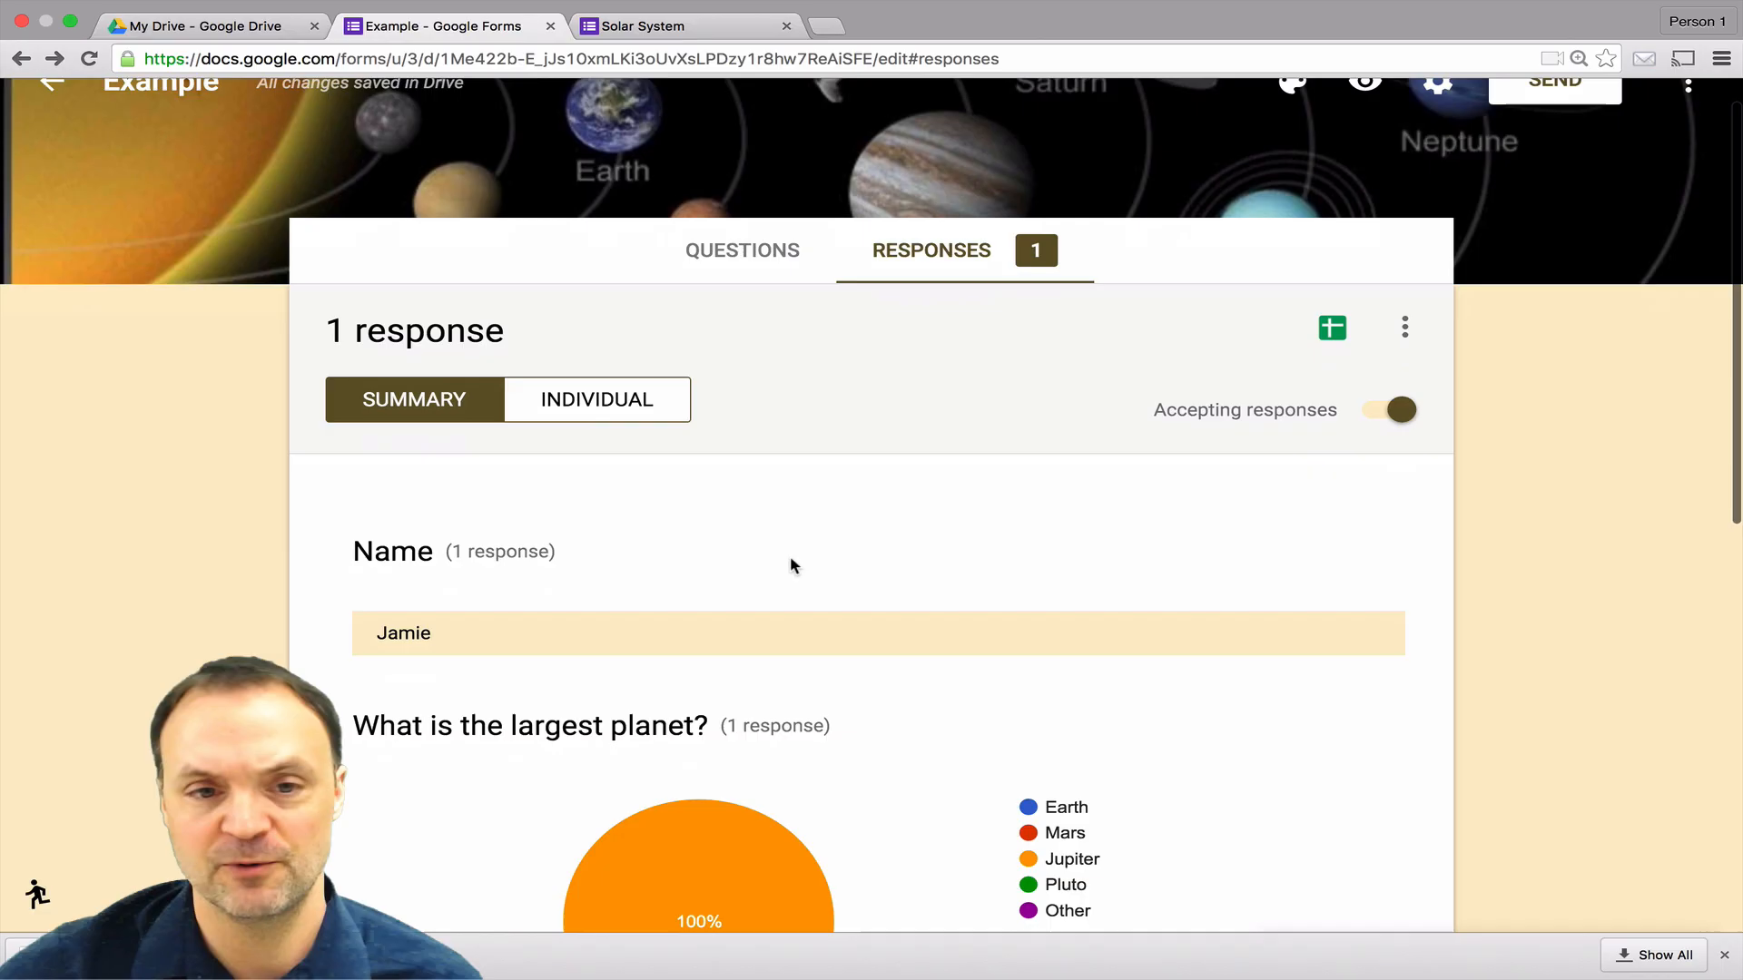
Step: Switch to the individual responses and look through the submitted answers
{"action": "left_click", "coordinate": [587, 401]}
{"action": "scroll", "coordinate": [736, 505], "scroll_direction": "down", "scroll_amount": 5}
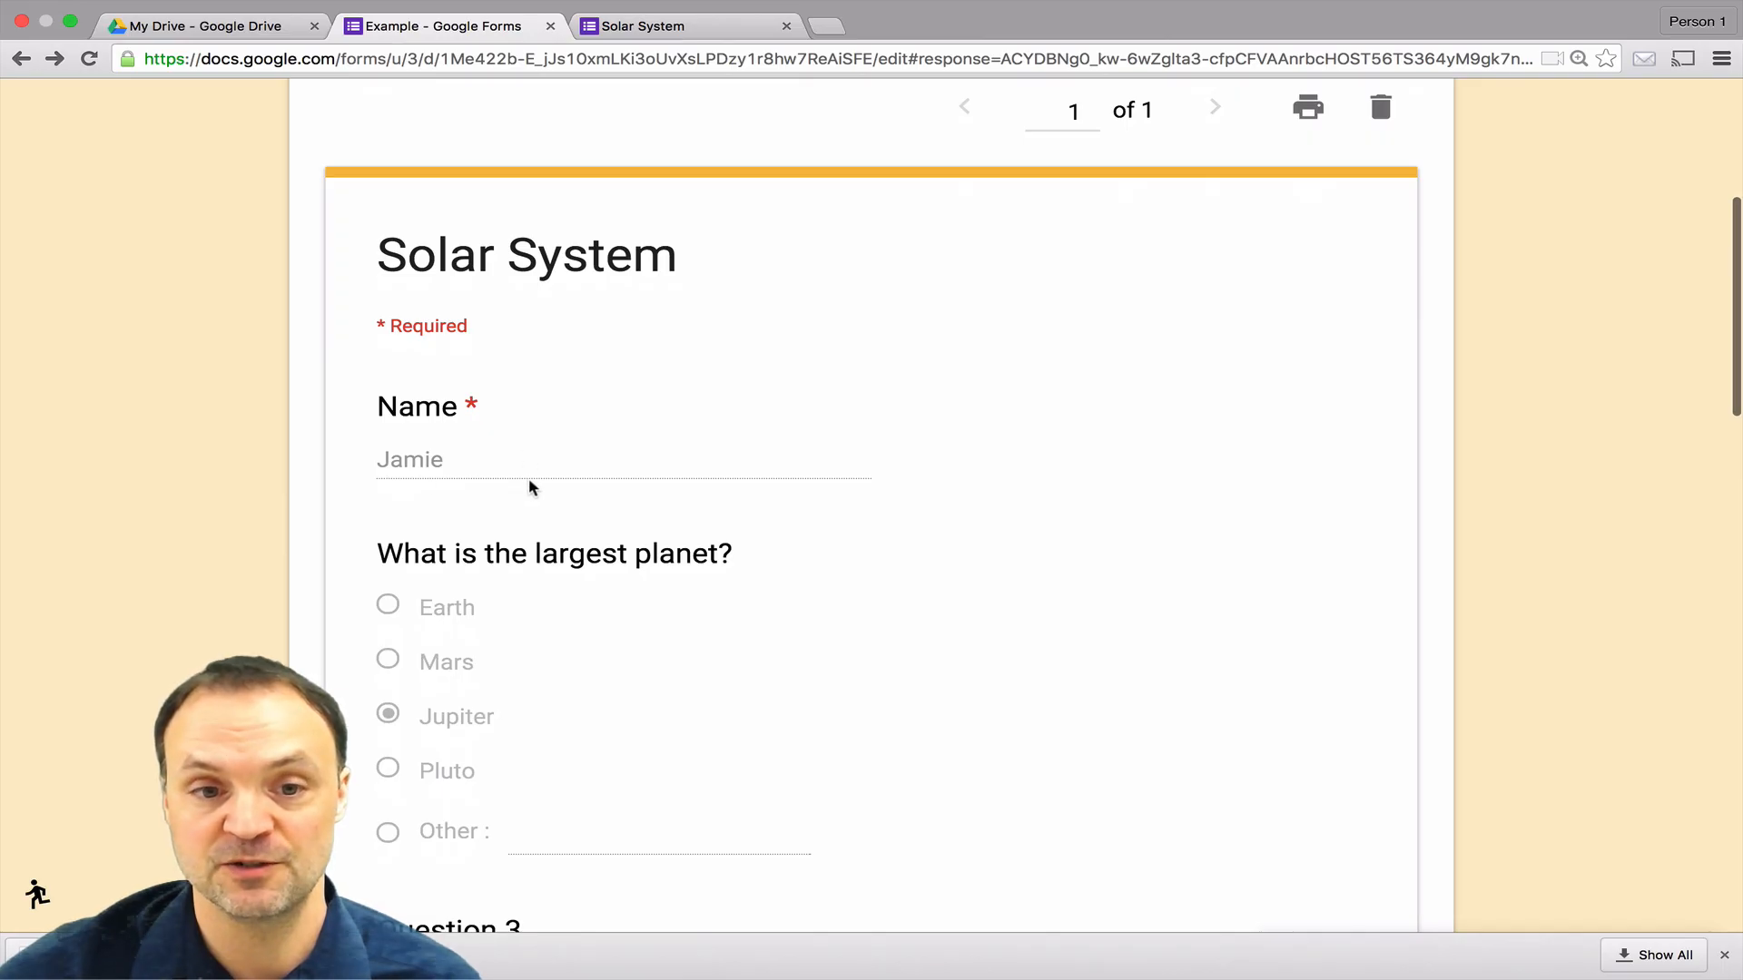
{"action": "scroll", "coordinate": [701, 502], "scroll_direction": "down", "scroll_amount": 1}
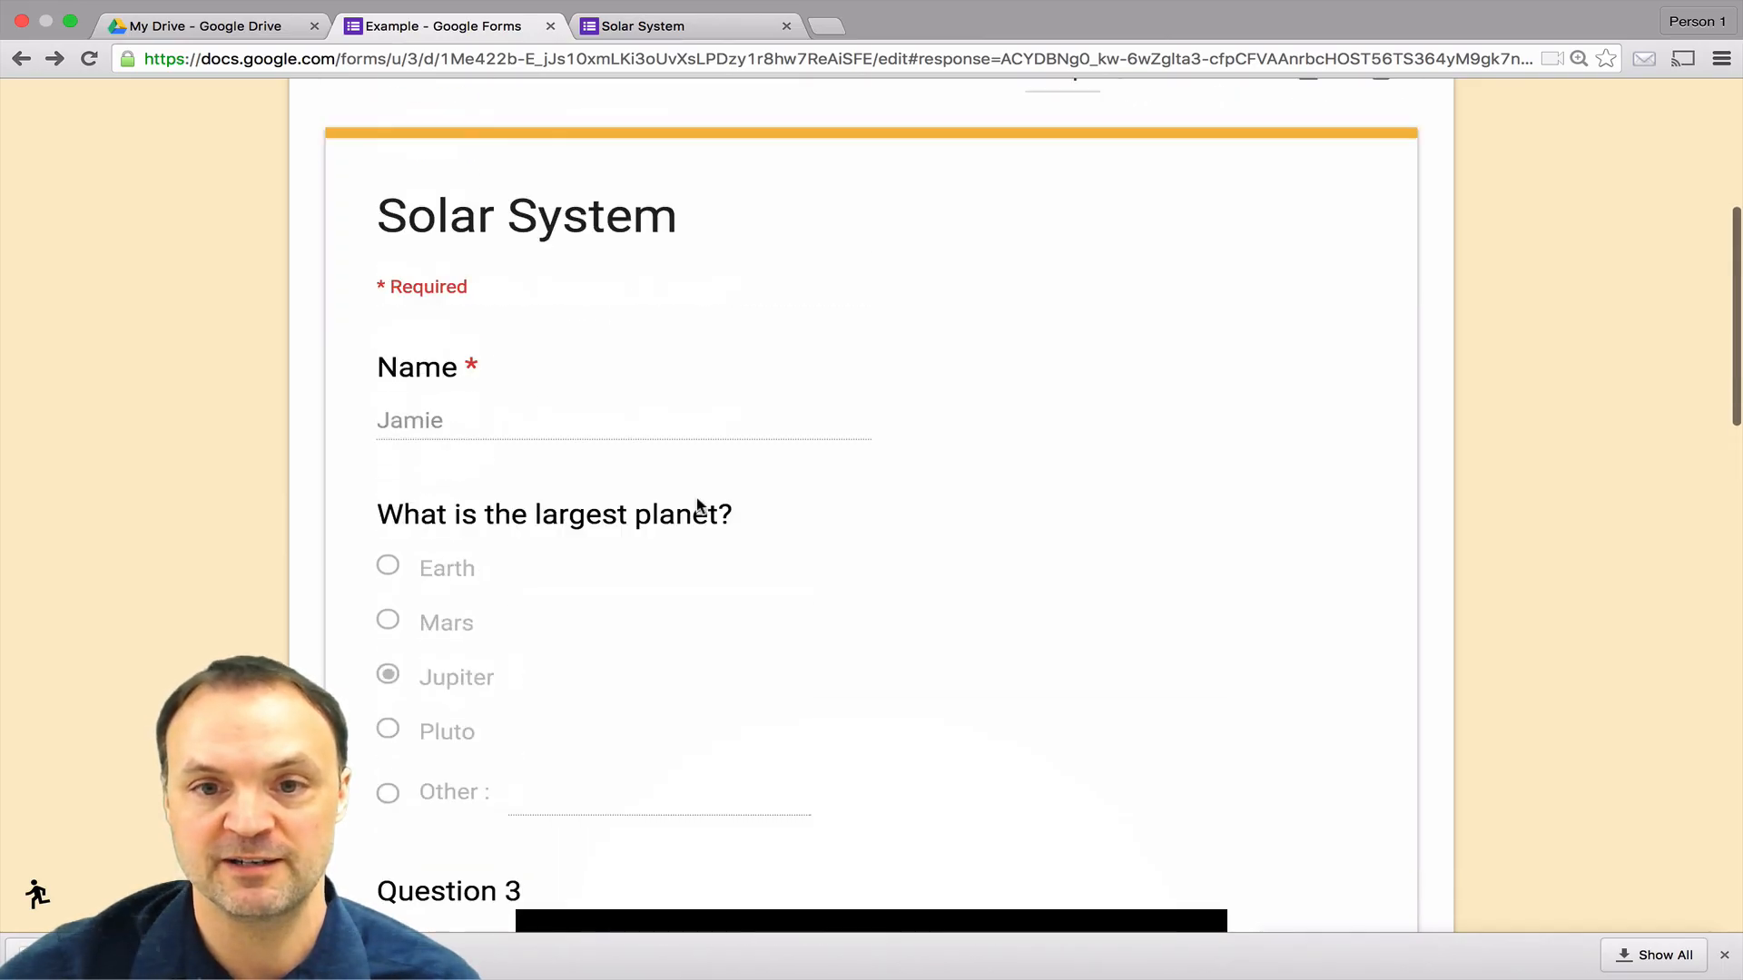
{"action": "scroll", "coordinate": [944, 588], "scroll_direction": "up", "scroll_amount": 5}
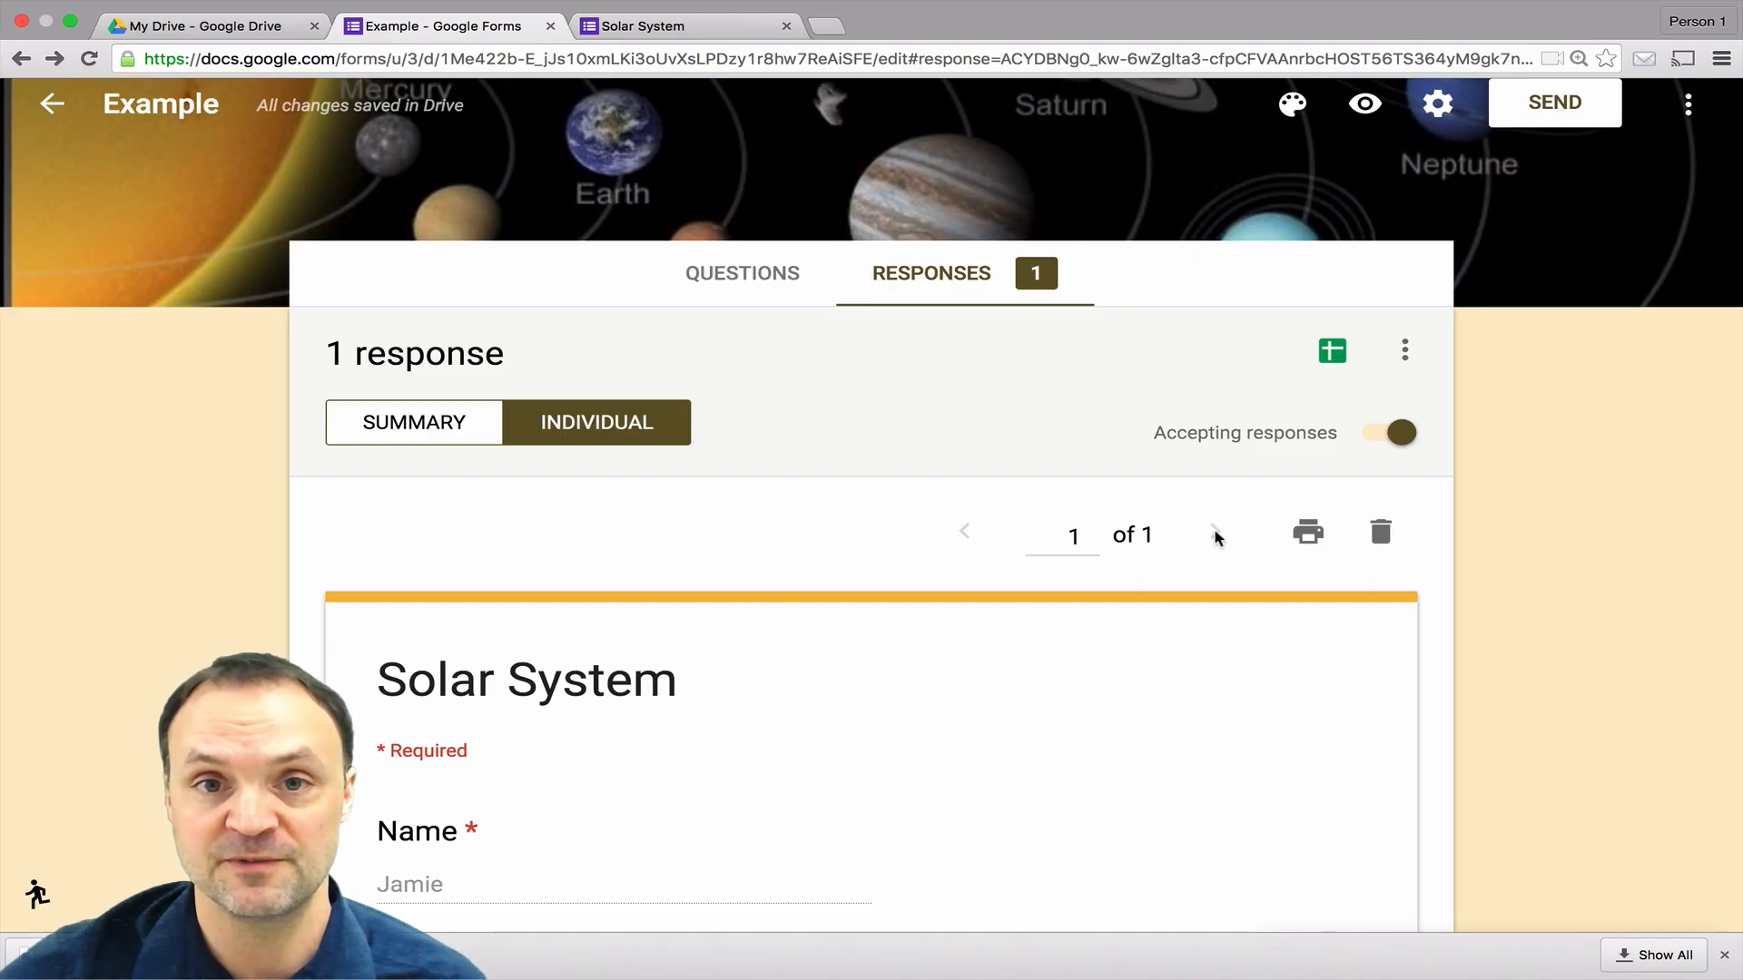
{"action": "scroll", "coordinate": [879, 517], "scroll_direction": "down", "scroll_amount": 3}
{"action": "scroll", "coordinate": [878, 524], "scroll_direction": "up", "scroll_amount": 4}
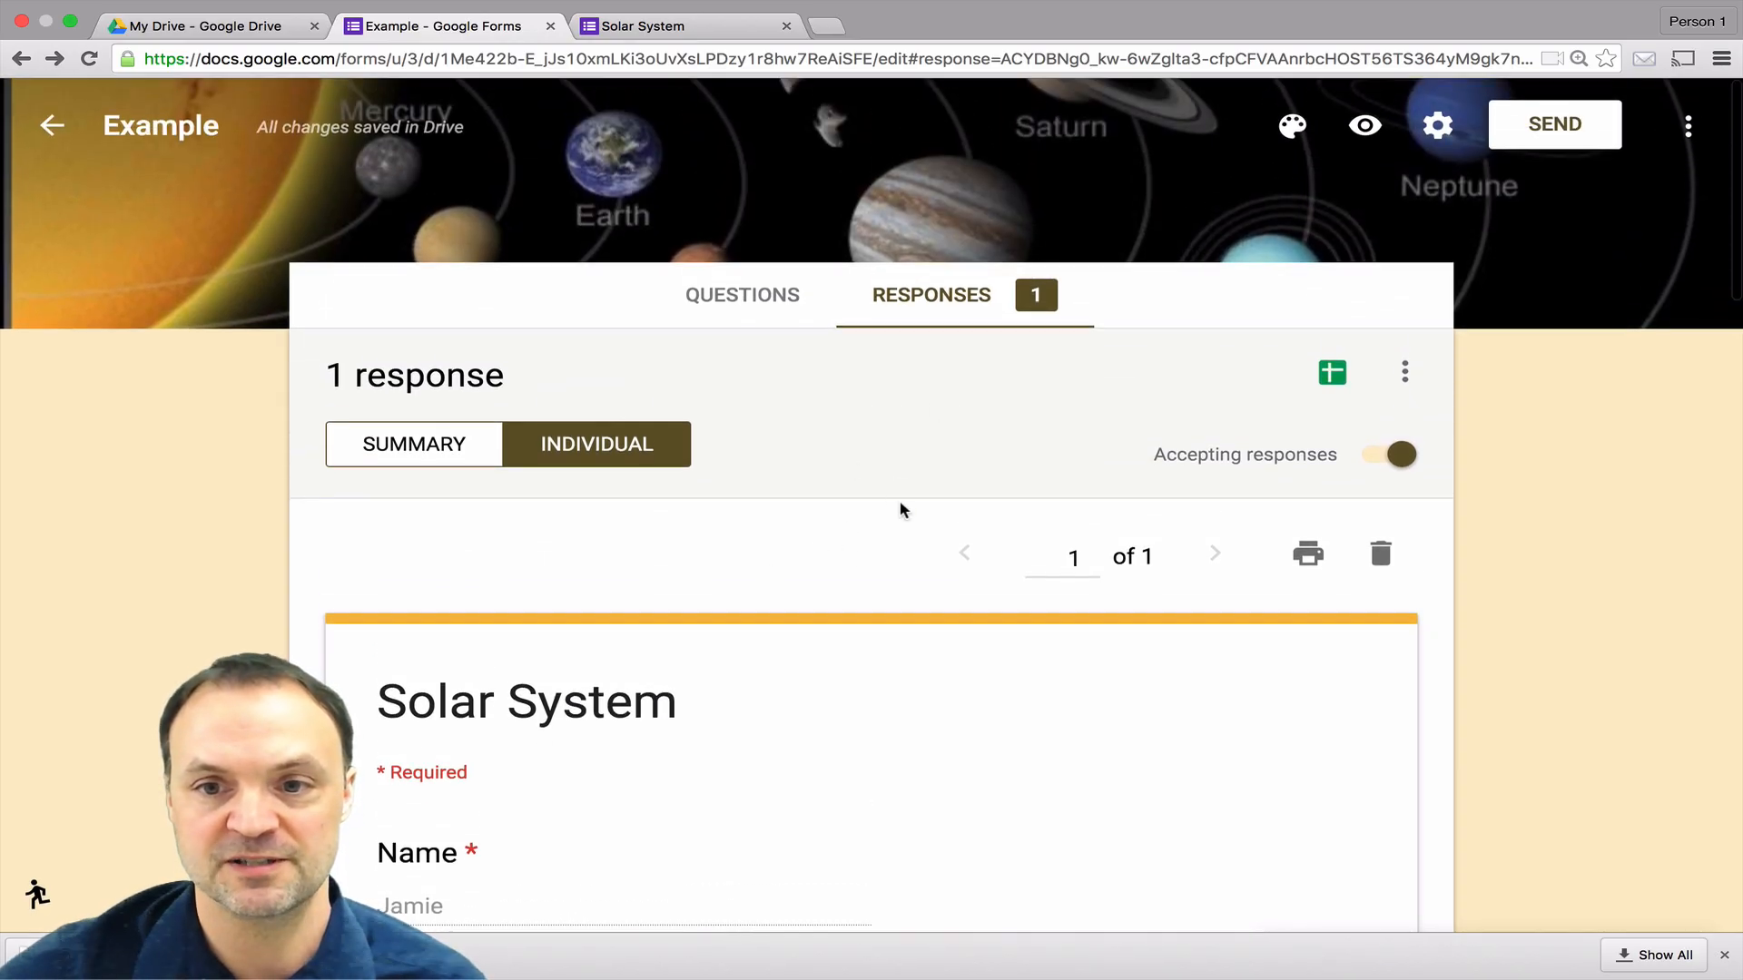
Step: Check the spreadsheet destination choices for the responses and the additional response options, leaving both unchanged
{"action": "left_click", "coordinate": [1331, 379]}
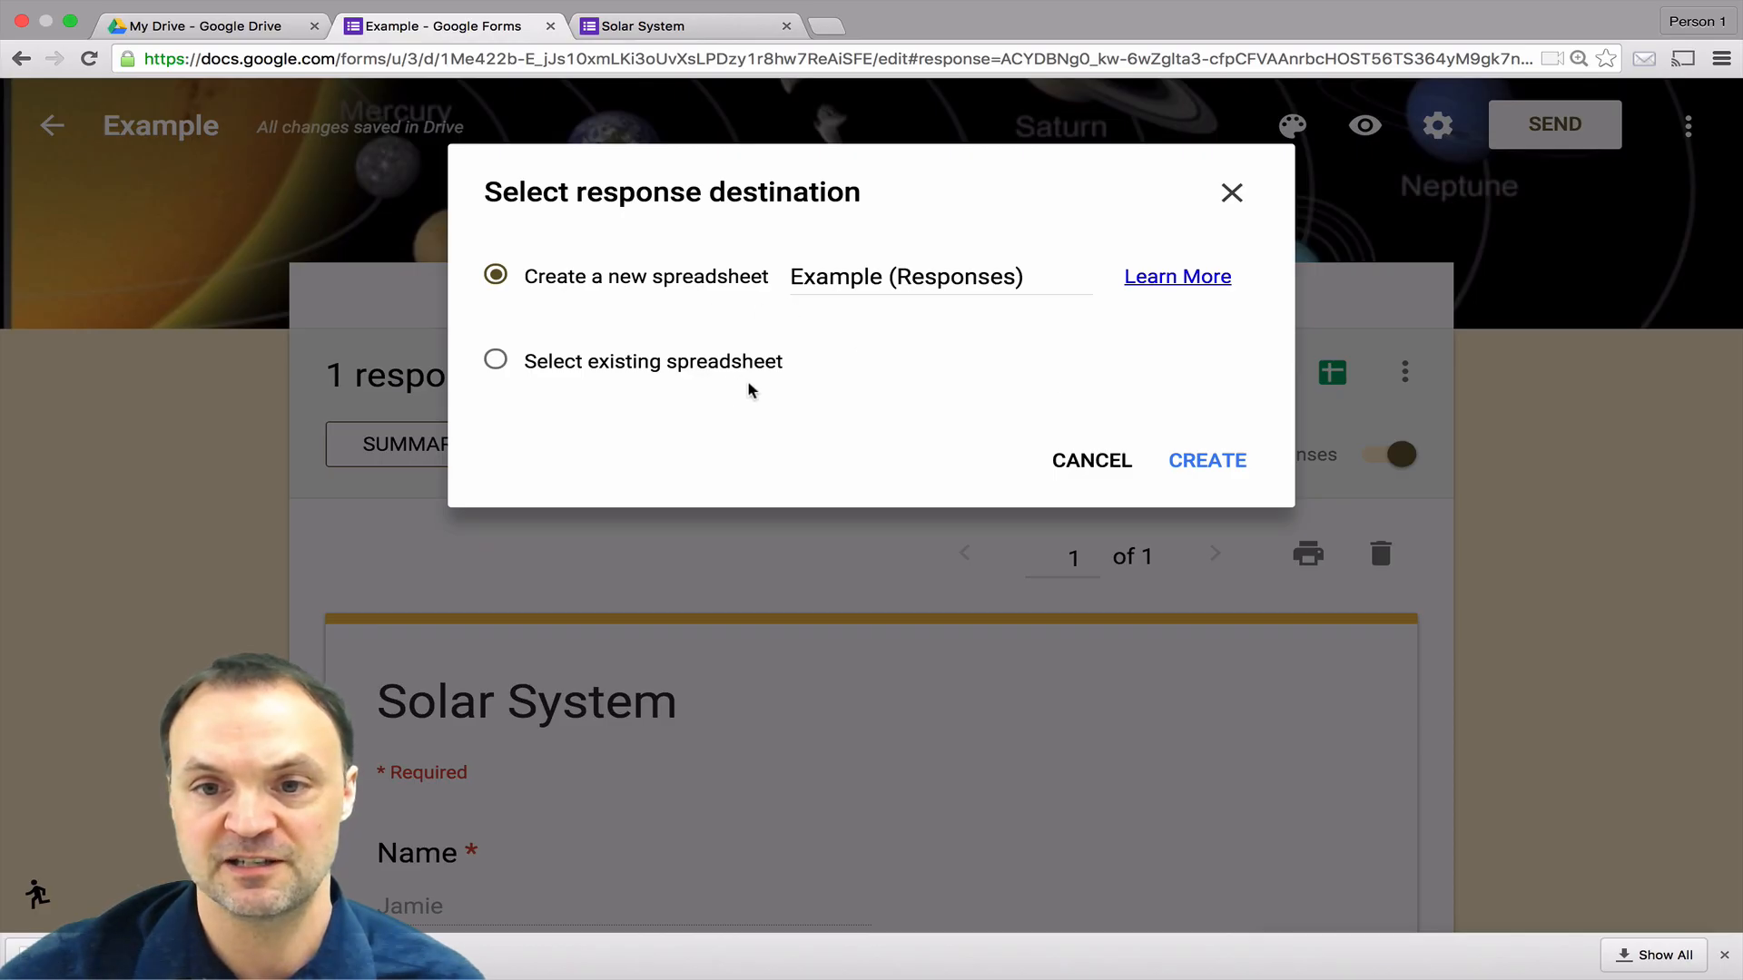
{"action": "left_click", "coordinate": [1090, 477]}
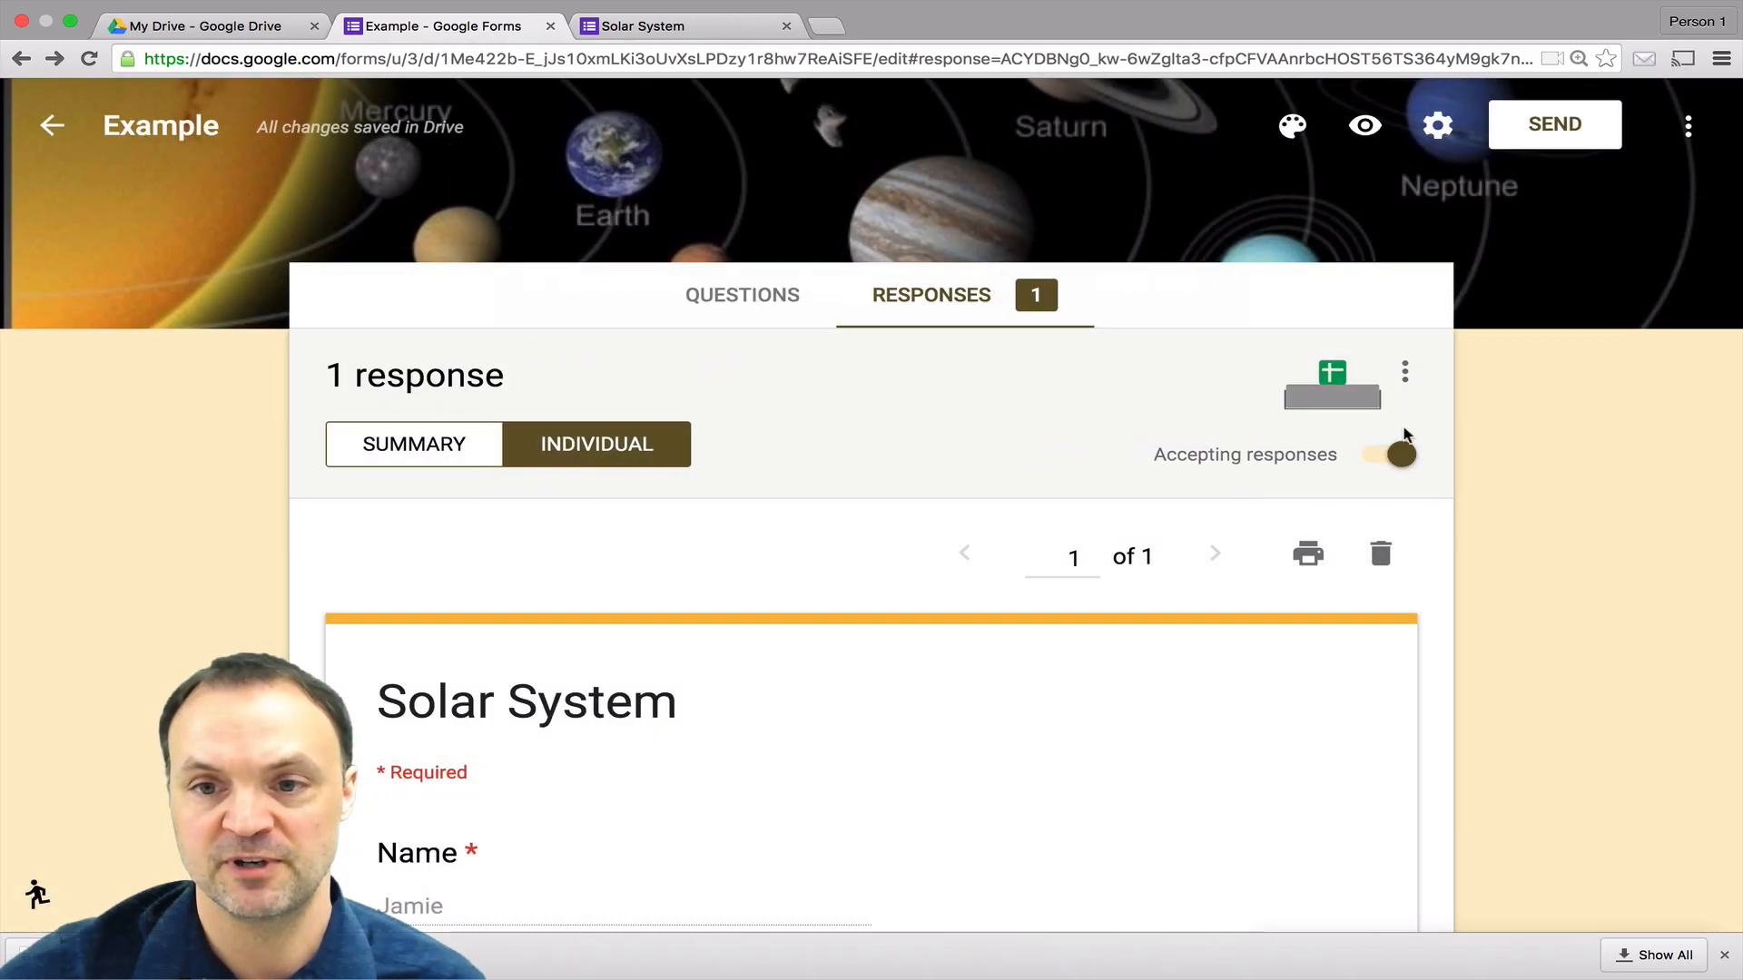
{"action": "left_click", "coordinate": [1405, 373]}
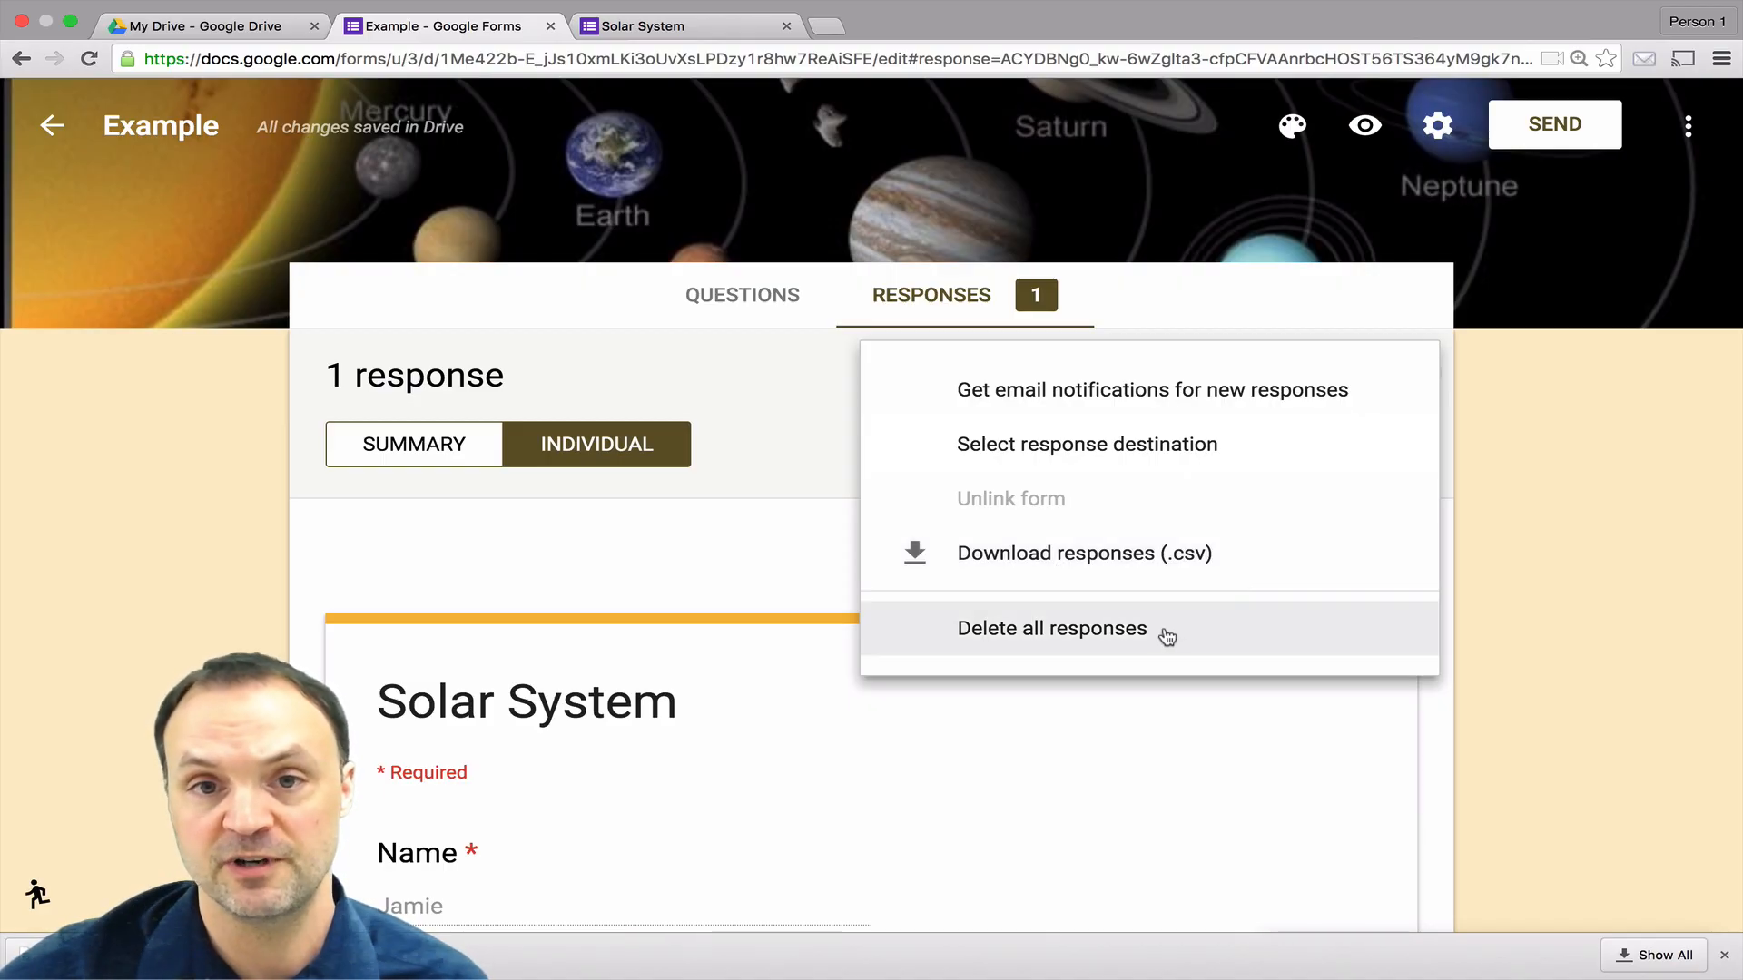
{"action": "left_click", "coordinate": [1532, 528]}
{"action": "scroll", "coordinate": [908, 590], "scroll_direction": "down", "scroll_amount": 1}
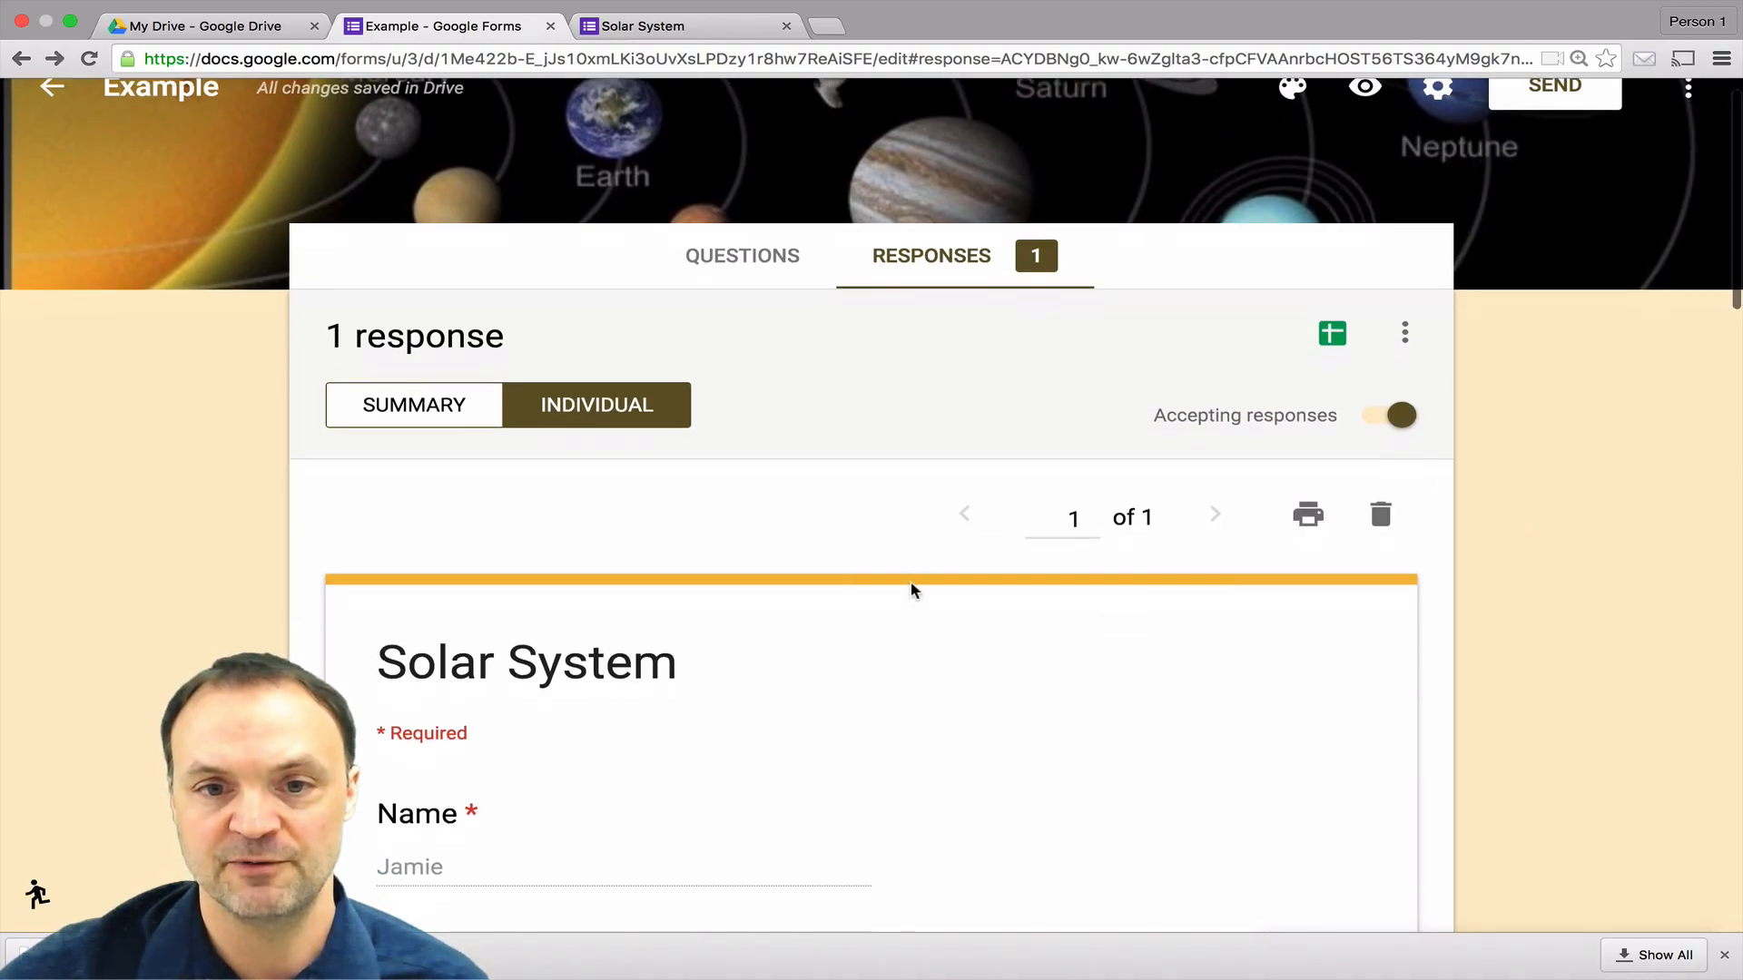
{"action": "scroll", "coordinate": [910, 586], "scroll_direction": "up", "scroll_amount": 1}
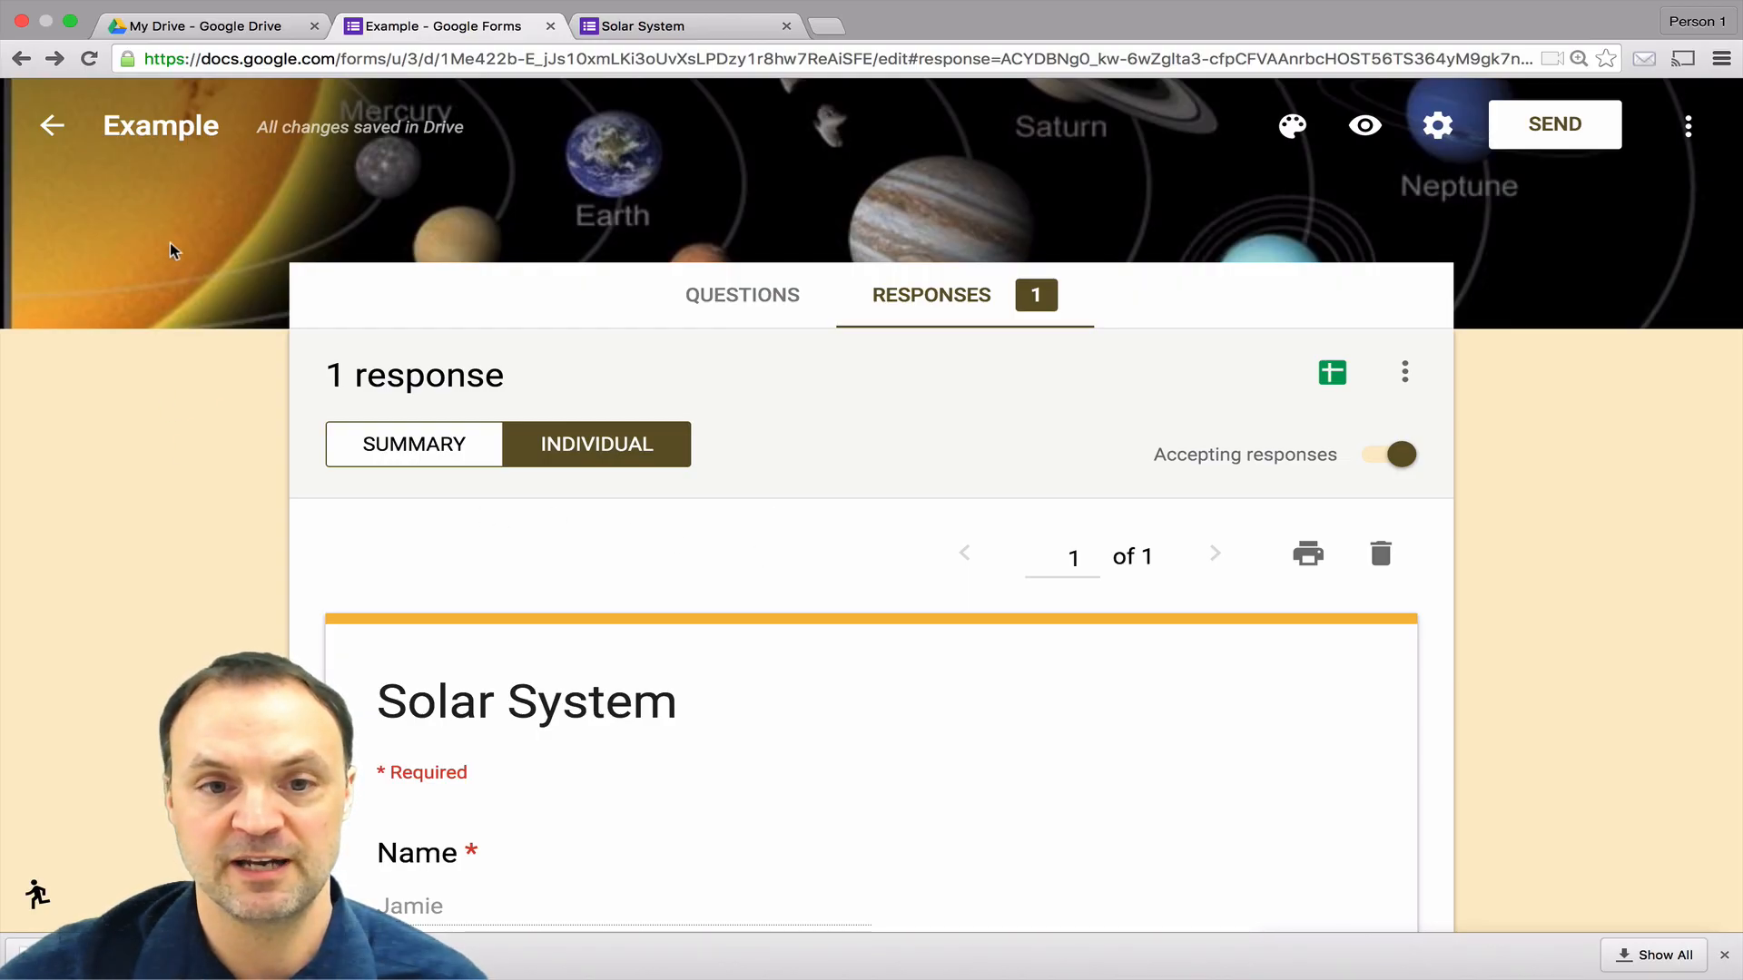
Step: Return to the Forms home page and create a new form from the Assessment template in the Education category
{"action": "left_click", "coordinate": [50, 132]}
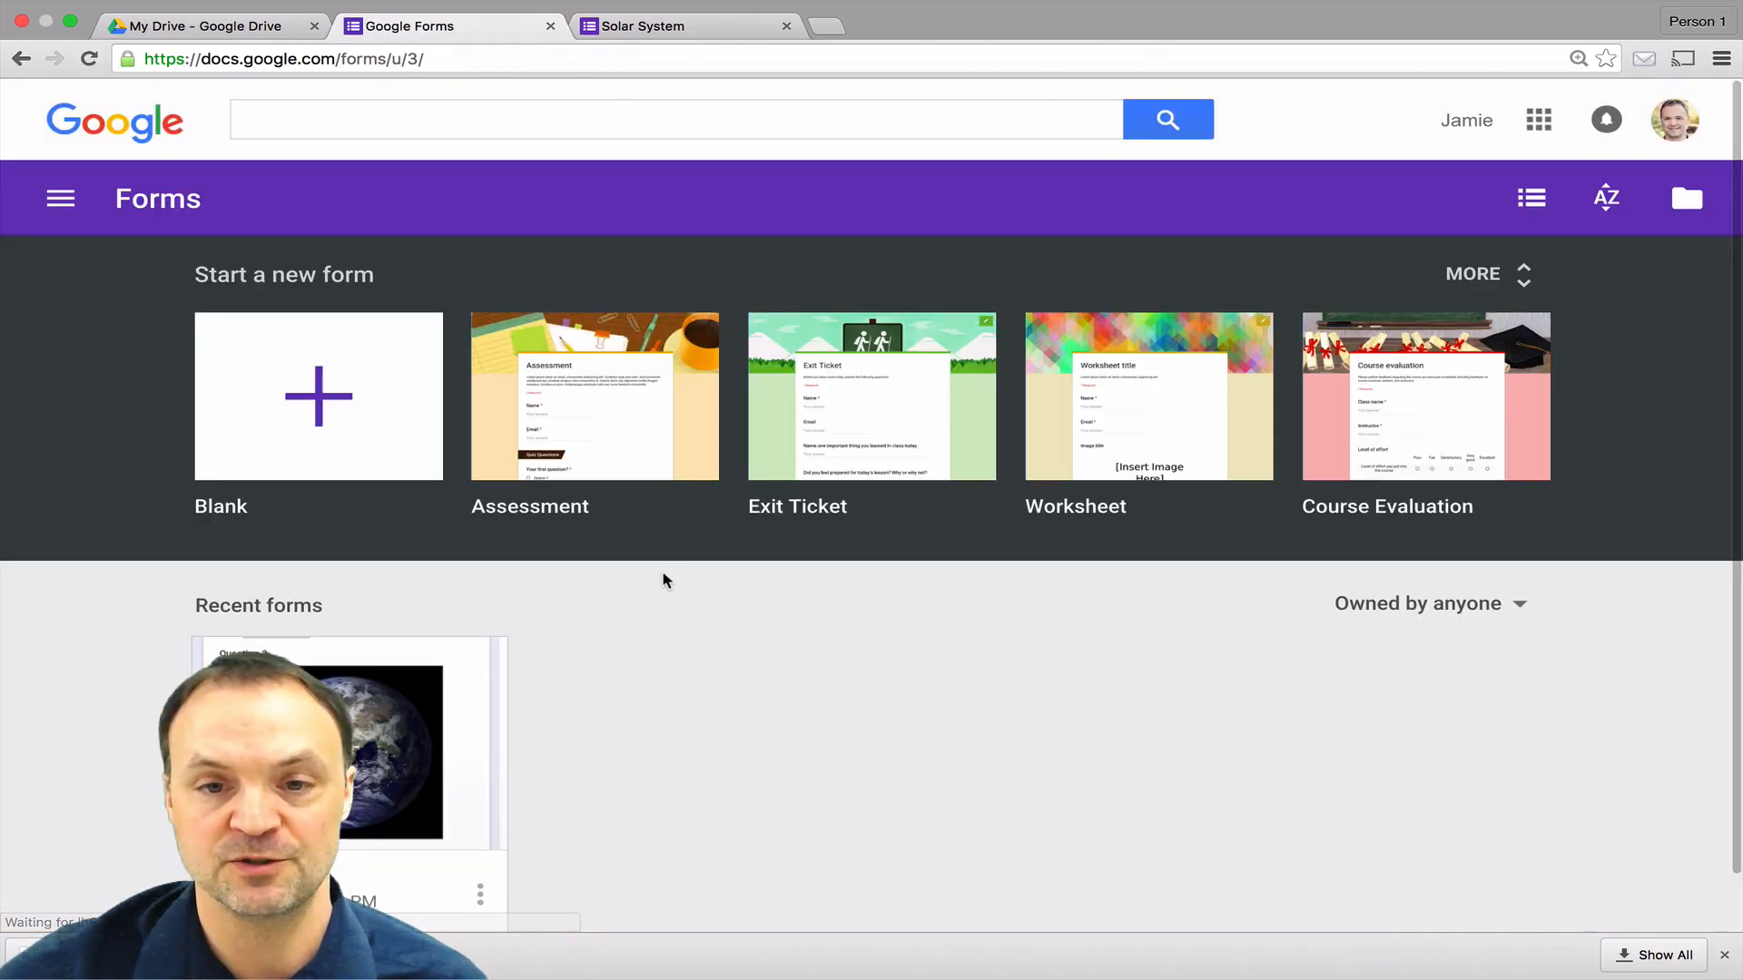
{"action": "scroll", "coordinate": [844, 634], "scroll_direction": "down", "scroll_amount": 1}
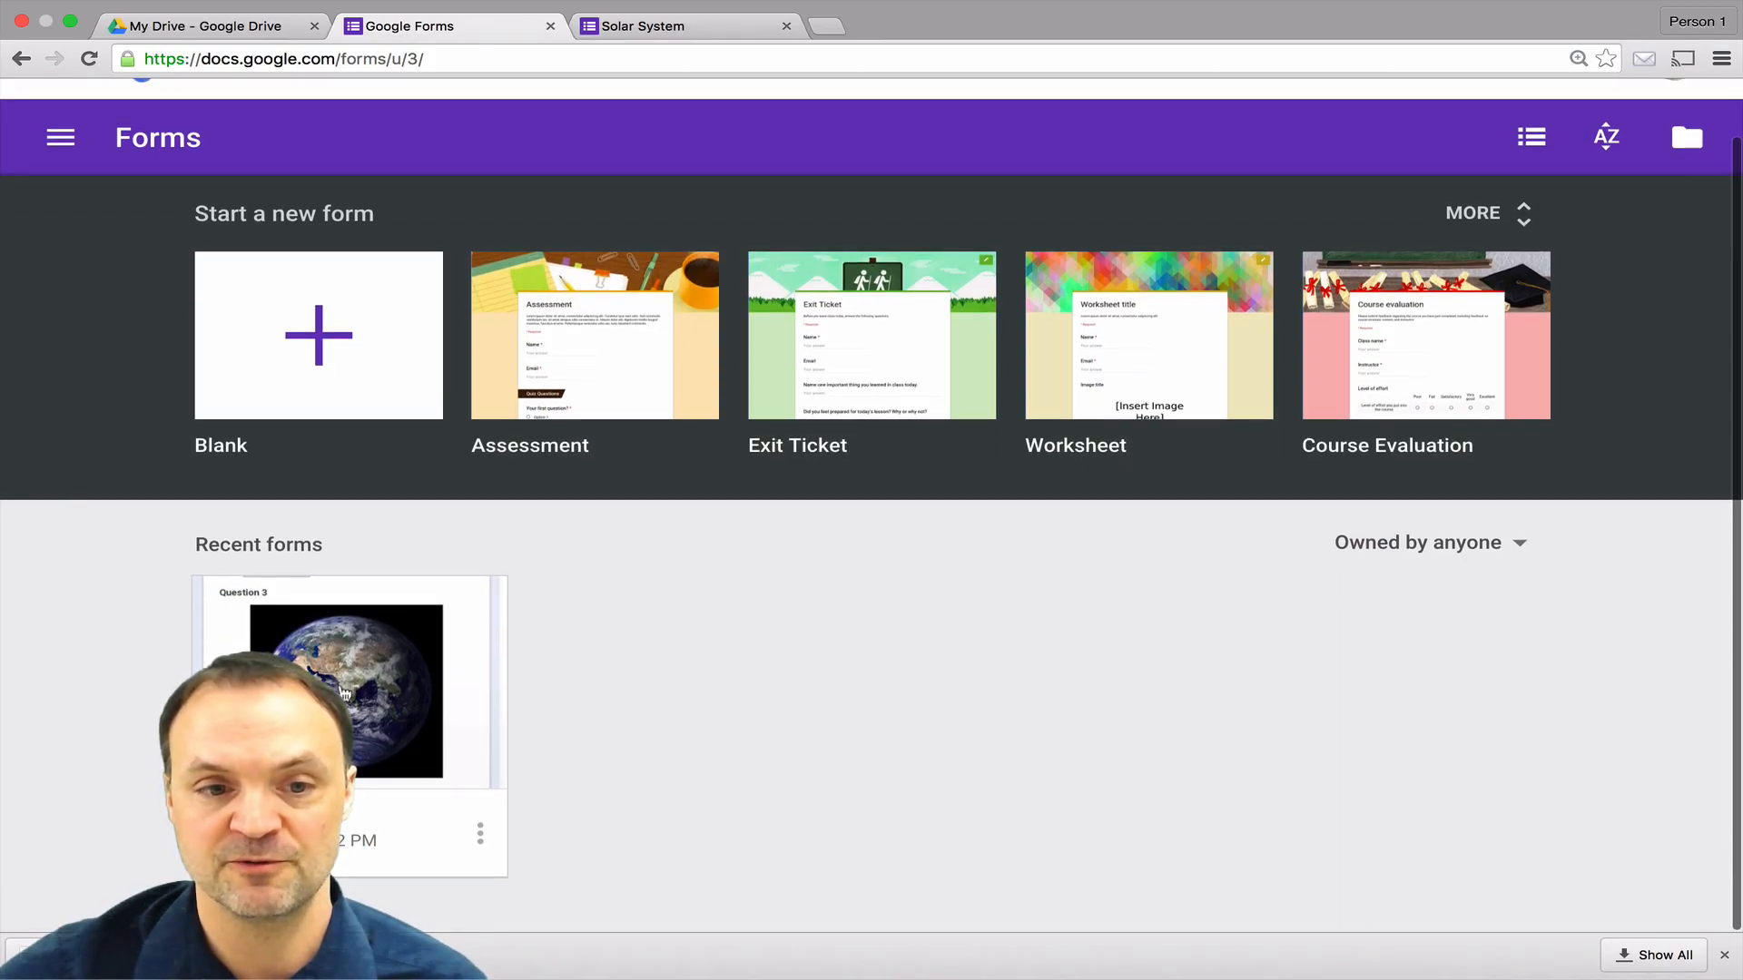
{"action": "scroll", "coordinate": [825, 588], "scroll_direction": "up", "scroll_amount": 1}
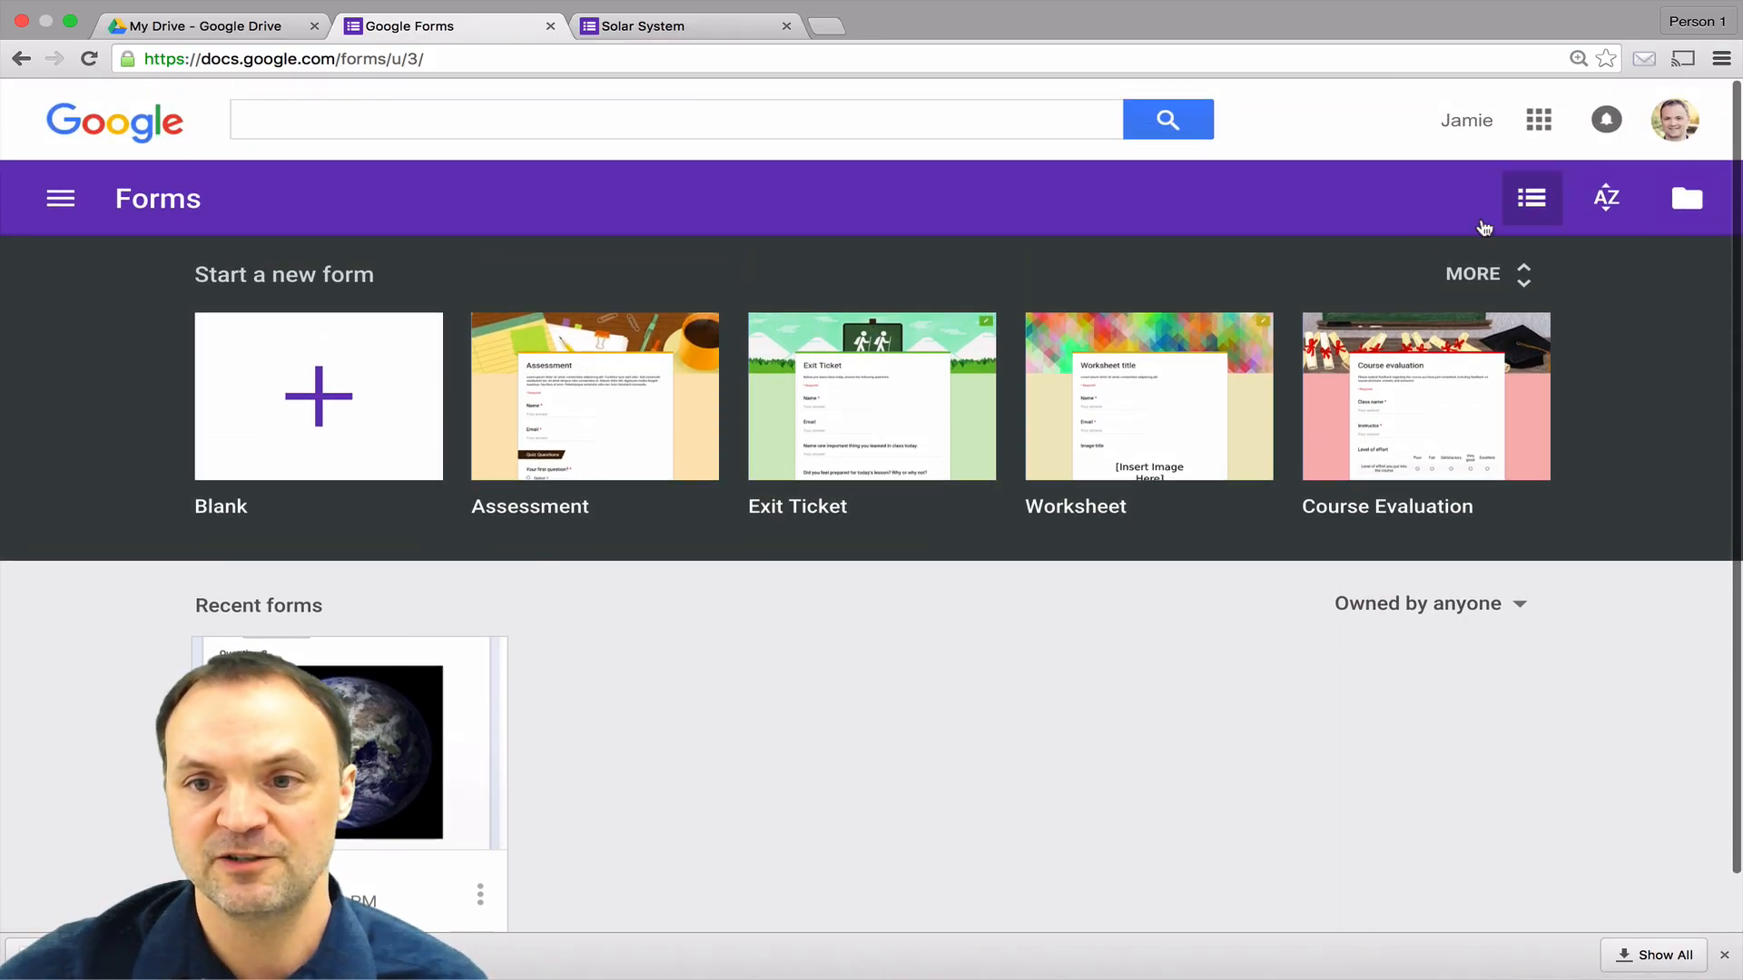
{"action": "left_click", "coordinate": [1526, 277]}
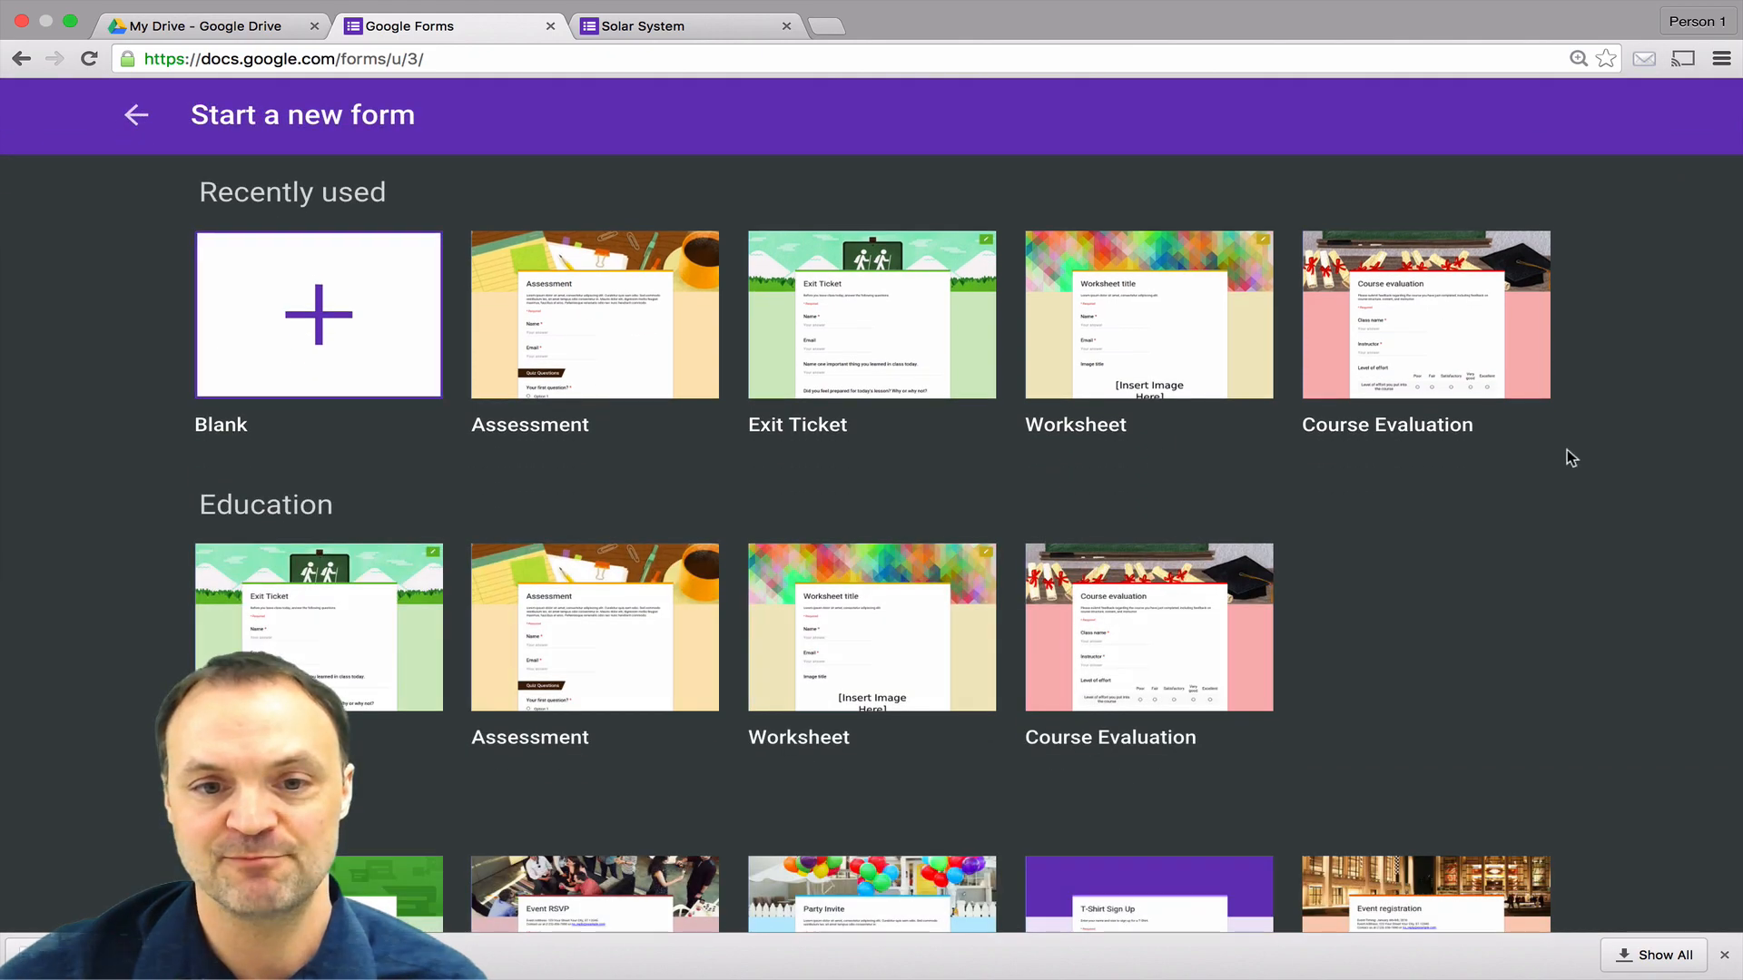
{"action": "scroll", "coordinate": [1534, 497], "scroll_direction": "down", "scroll_amount": 3}
{"action": "scroll", "coordinate": [1534, 498], "scroll_direction": "up", "scroll_amount": 2}
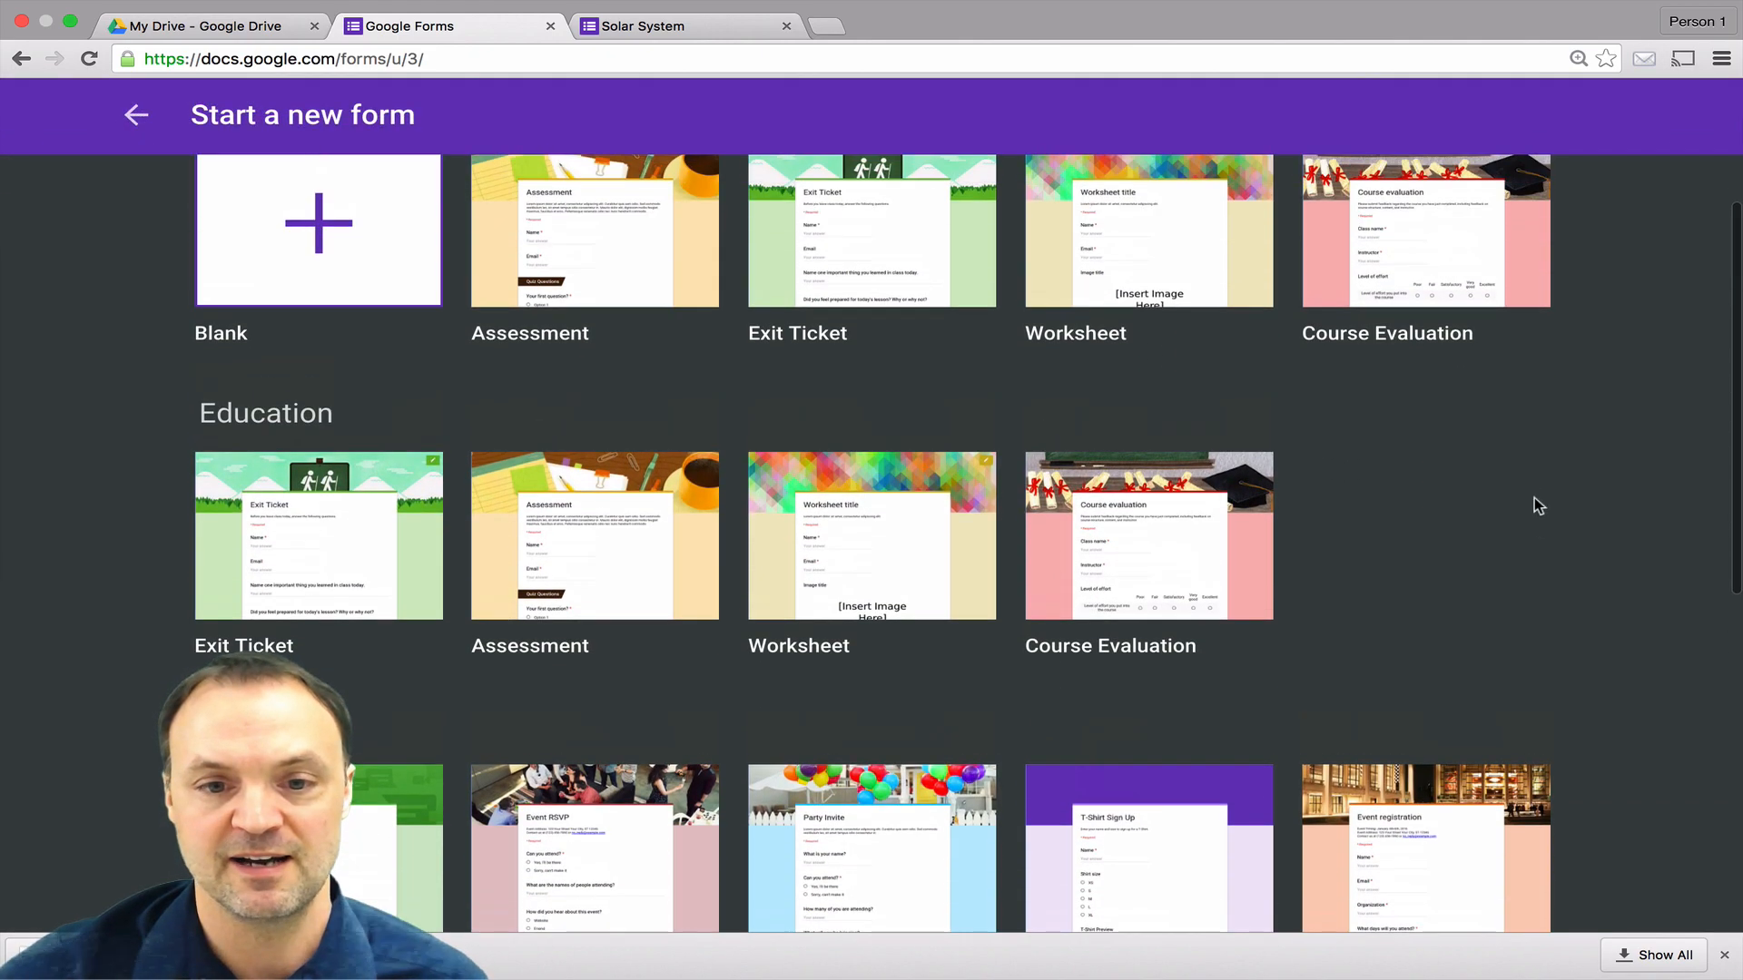
{"action": "left_click", "coordinate": [640, 616]}
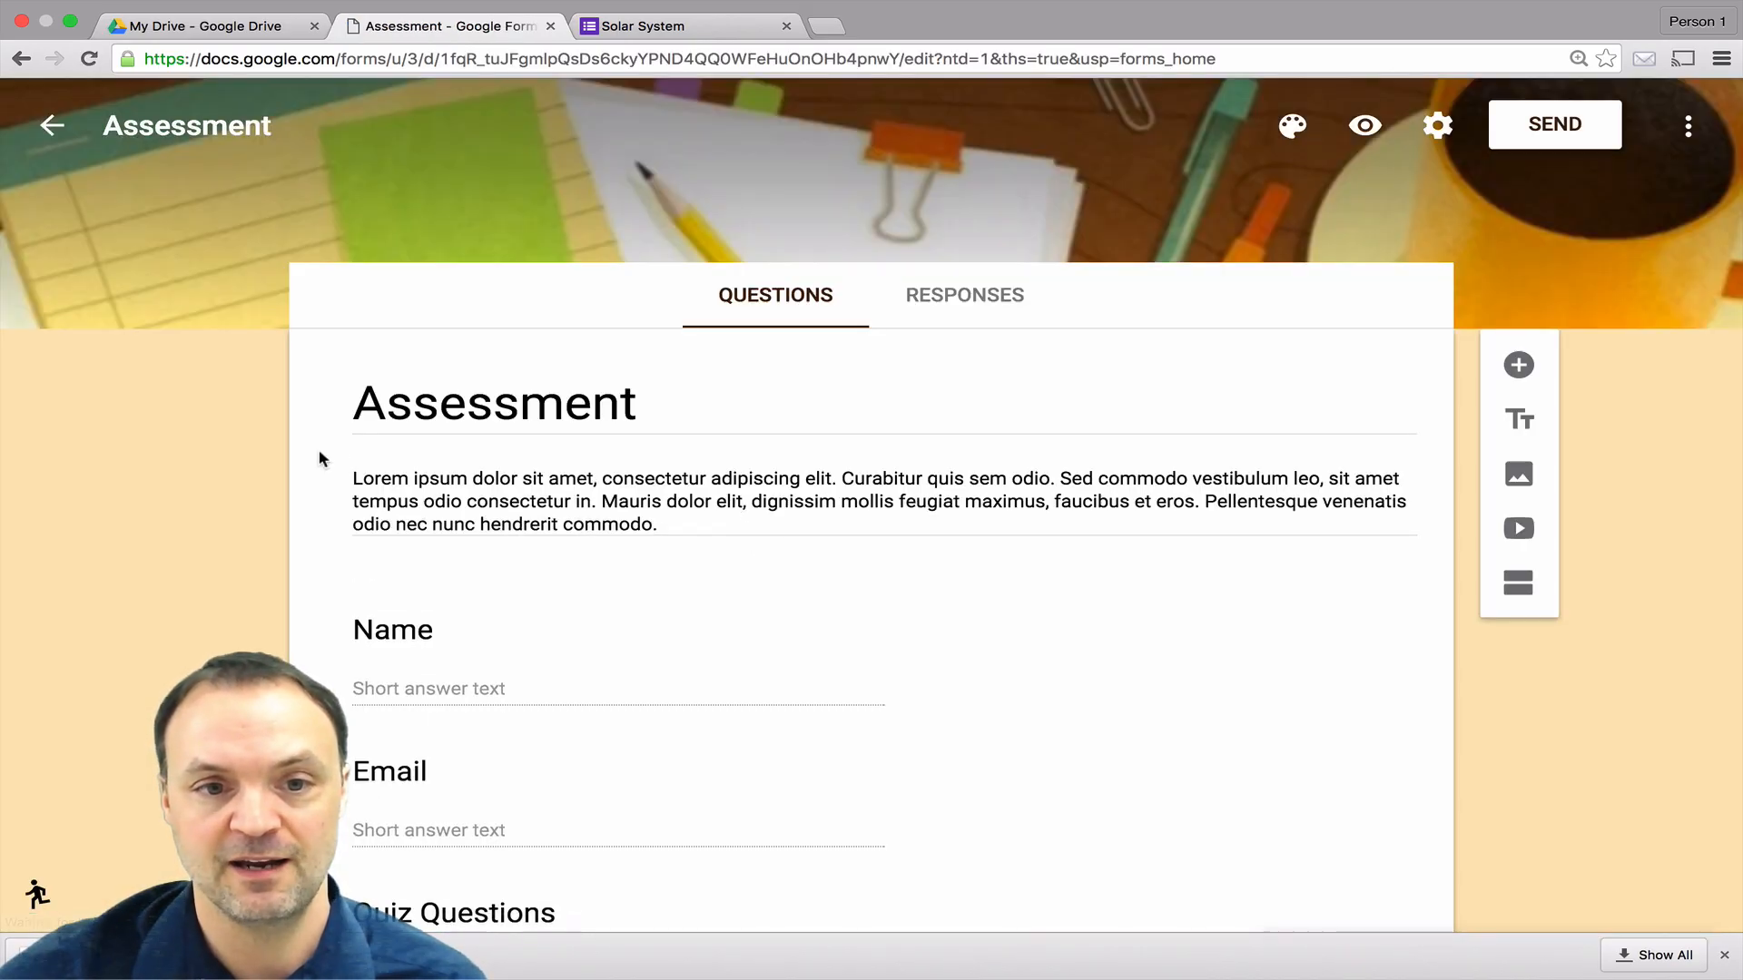
Step: Look through the Assessment template's contact fields and sample quiz questions, returning to the form's title
{"action": "scroll", "coordinate": [220, 445], "scroll_direction": "down", "scroll_amount": 3}
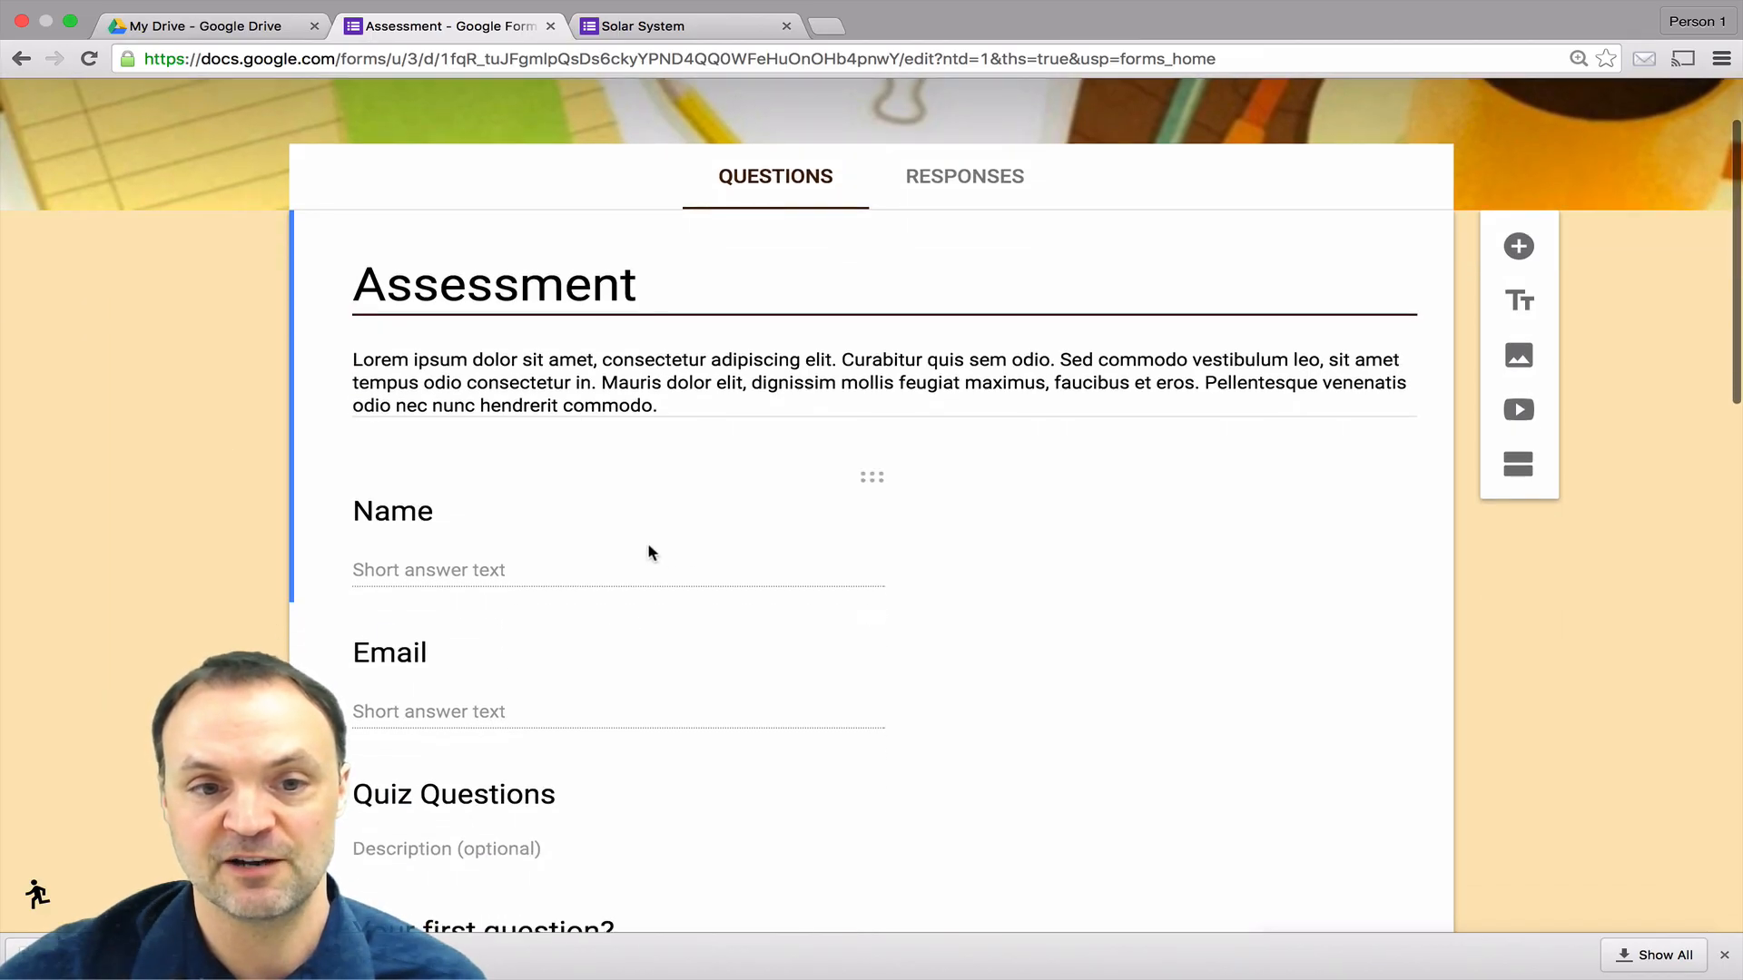
{"action": "scroll", "coordinate": [649, 551], "scroll_direction": "down", "scroll_amount": 5}
{"action": "scroll", "coordinate": [649, 551], "scroll_direction": "down", "scroll_amount": 10}
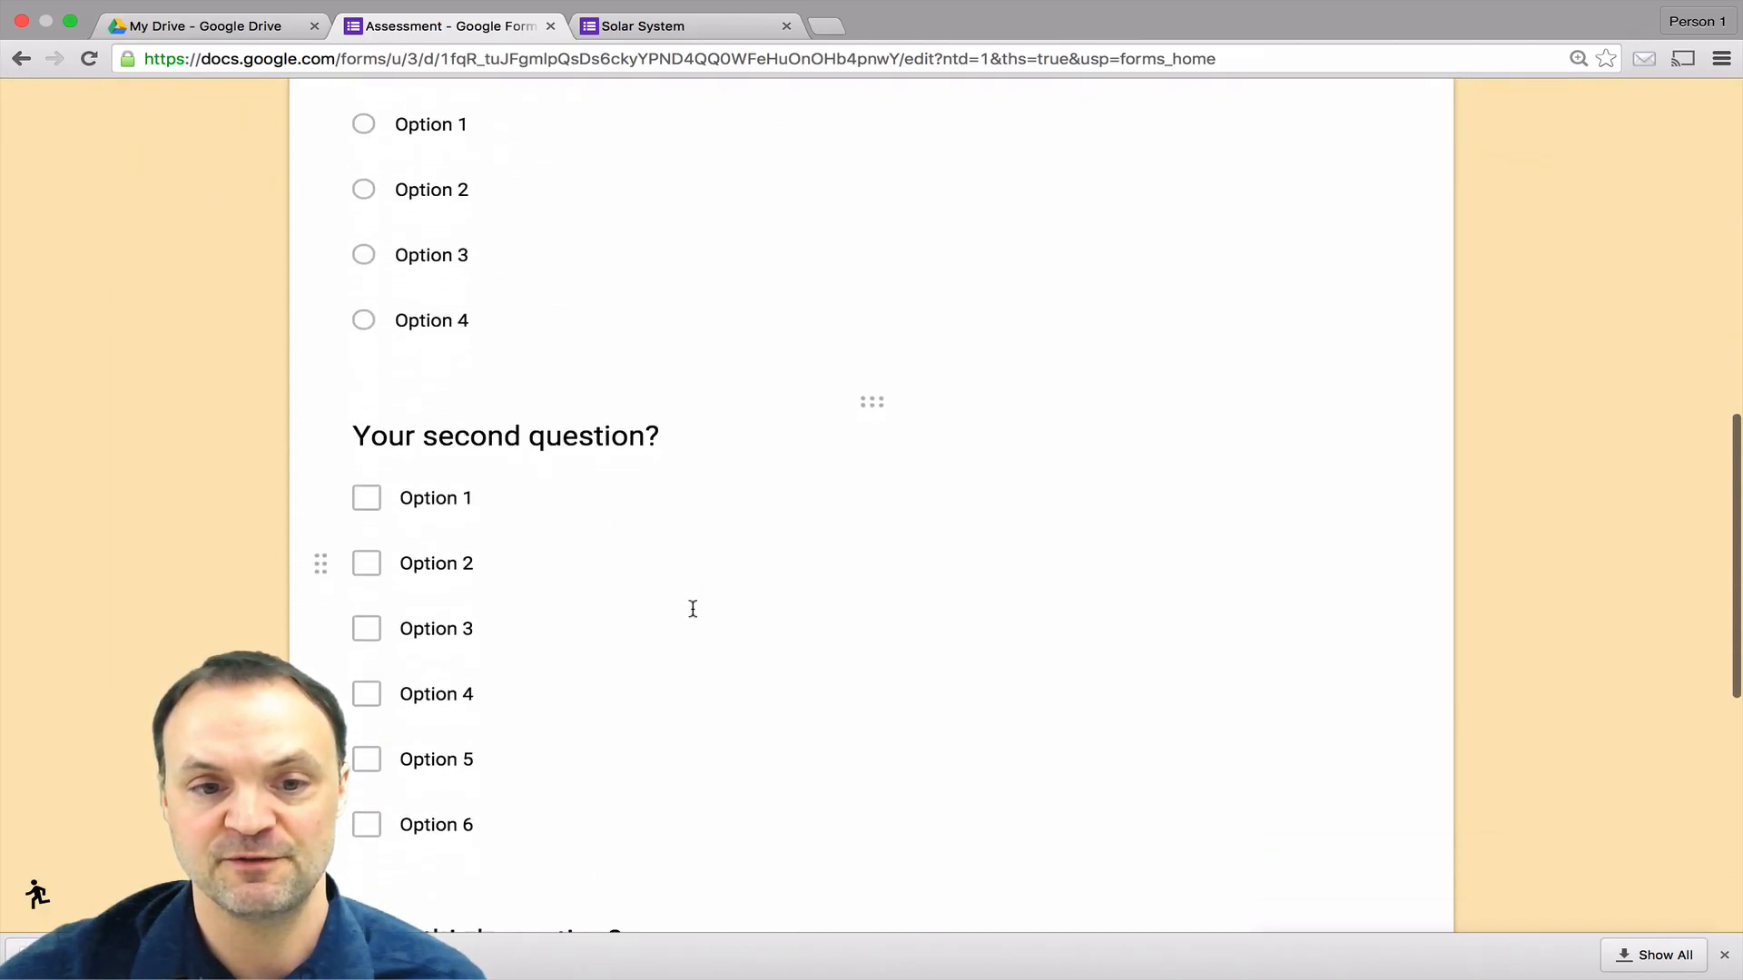
{"action": "scroll", "coordinate": [812, 486], "scroll_direction": "up", "scroll_amount": 1}
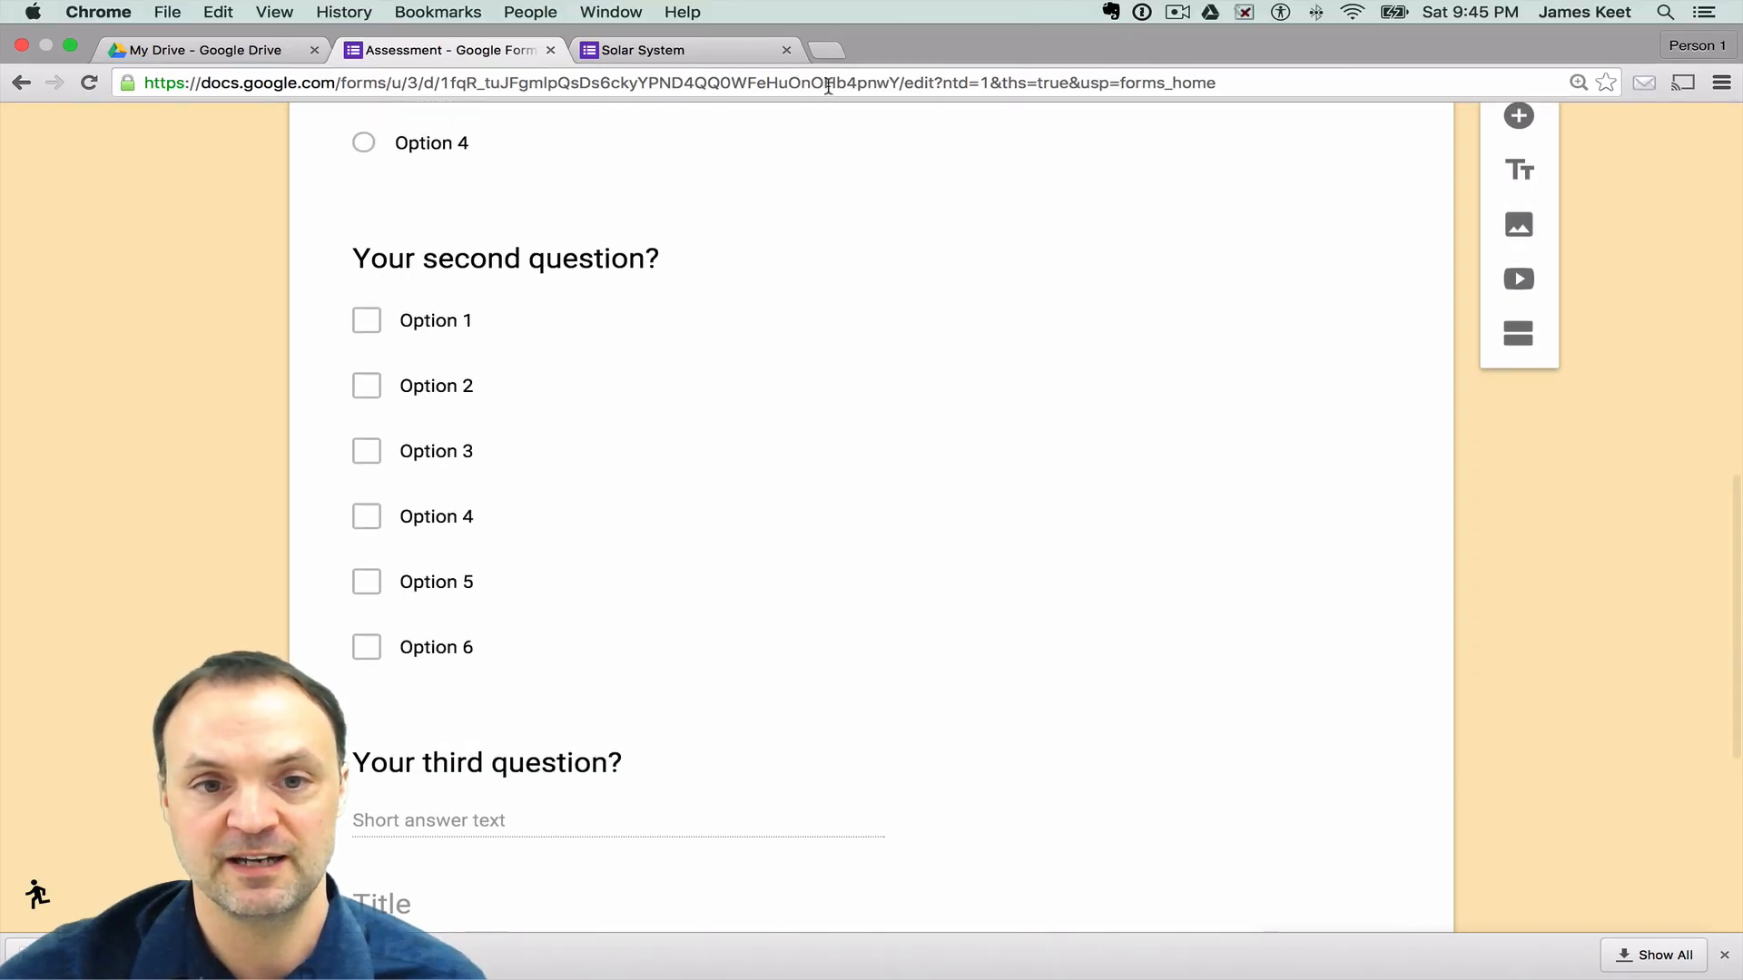
{"action": "scroll", "coordinate": [149, 431], "scroll_direction": "up", "scroll_amount": 10}
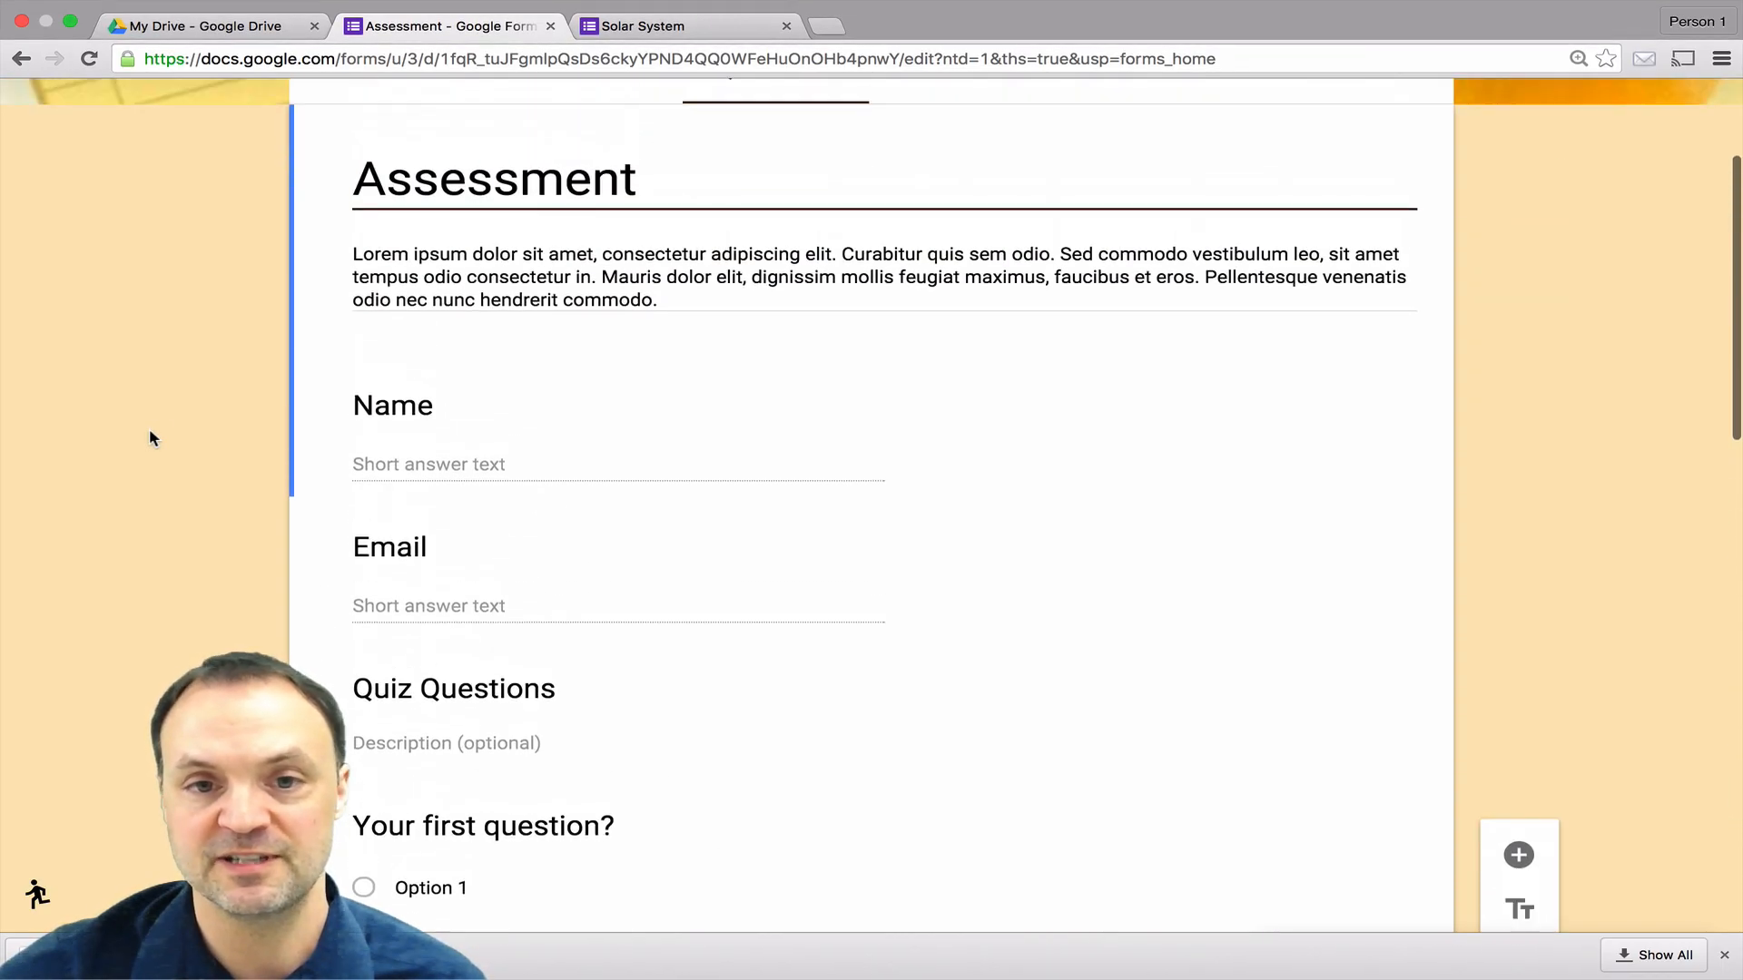
{"action": "scroll", "coordinate": [149, 439], "scroll_direction": "up", "scroll_amount": 2}
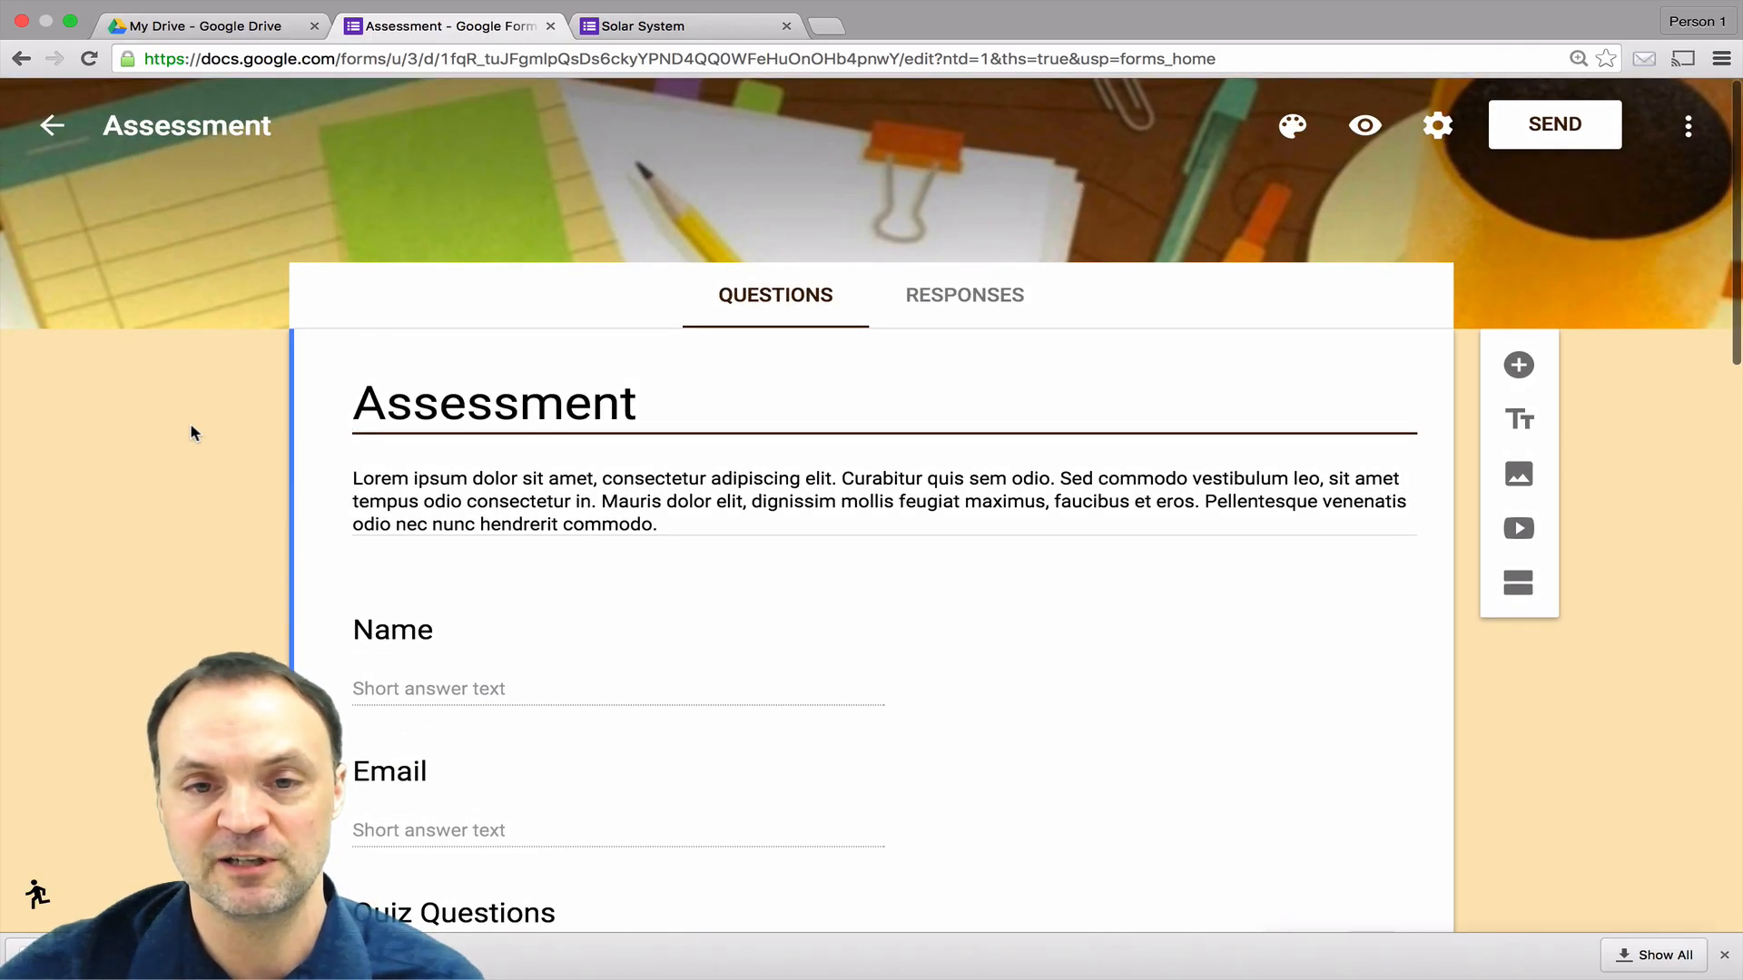